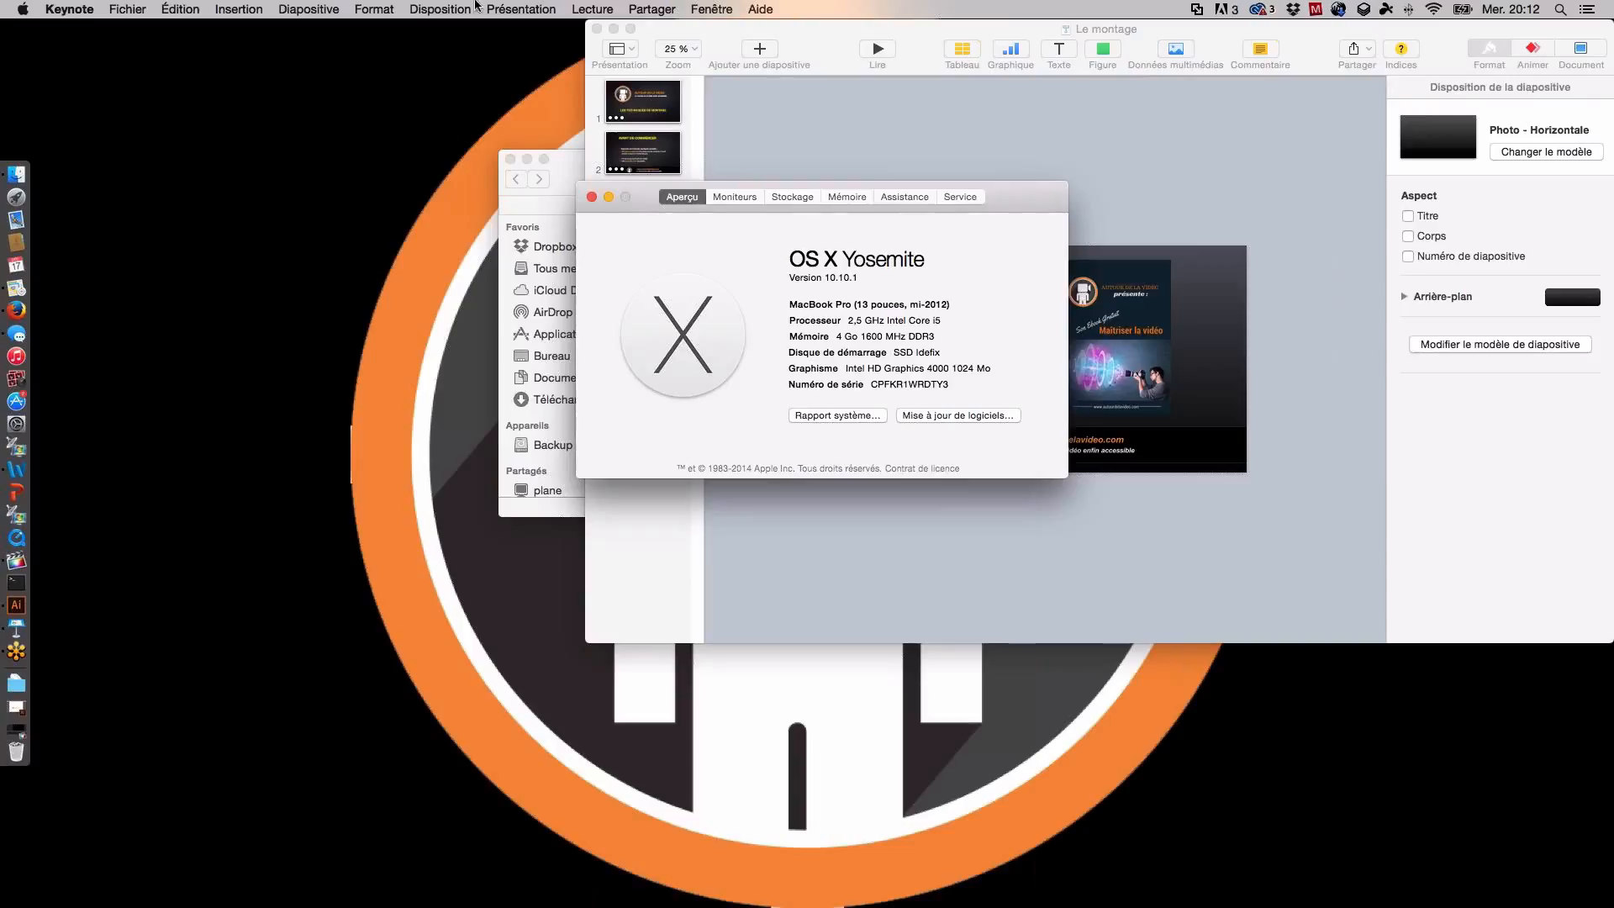
Step: Close the system information window, switch to Final Cut Pro and select the Ma...7-12 event in the Sans titre library
click(593, 196)
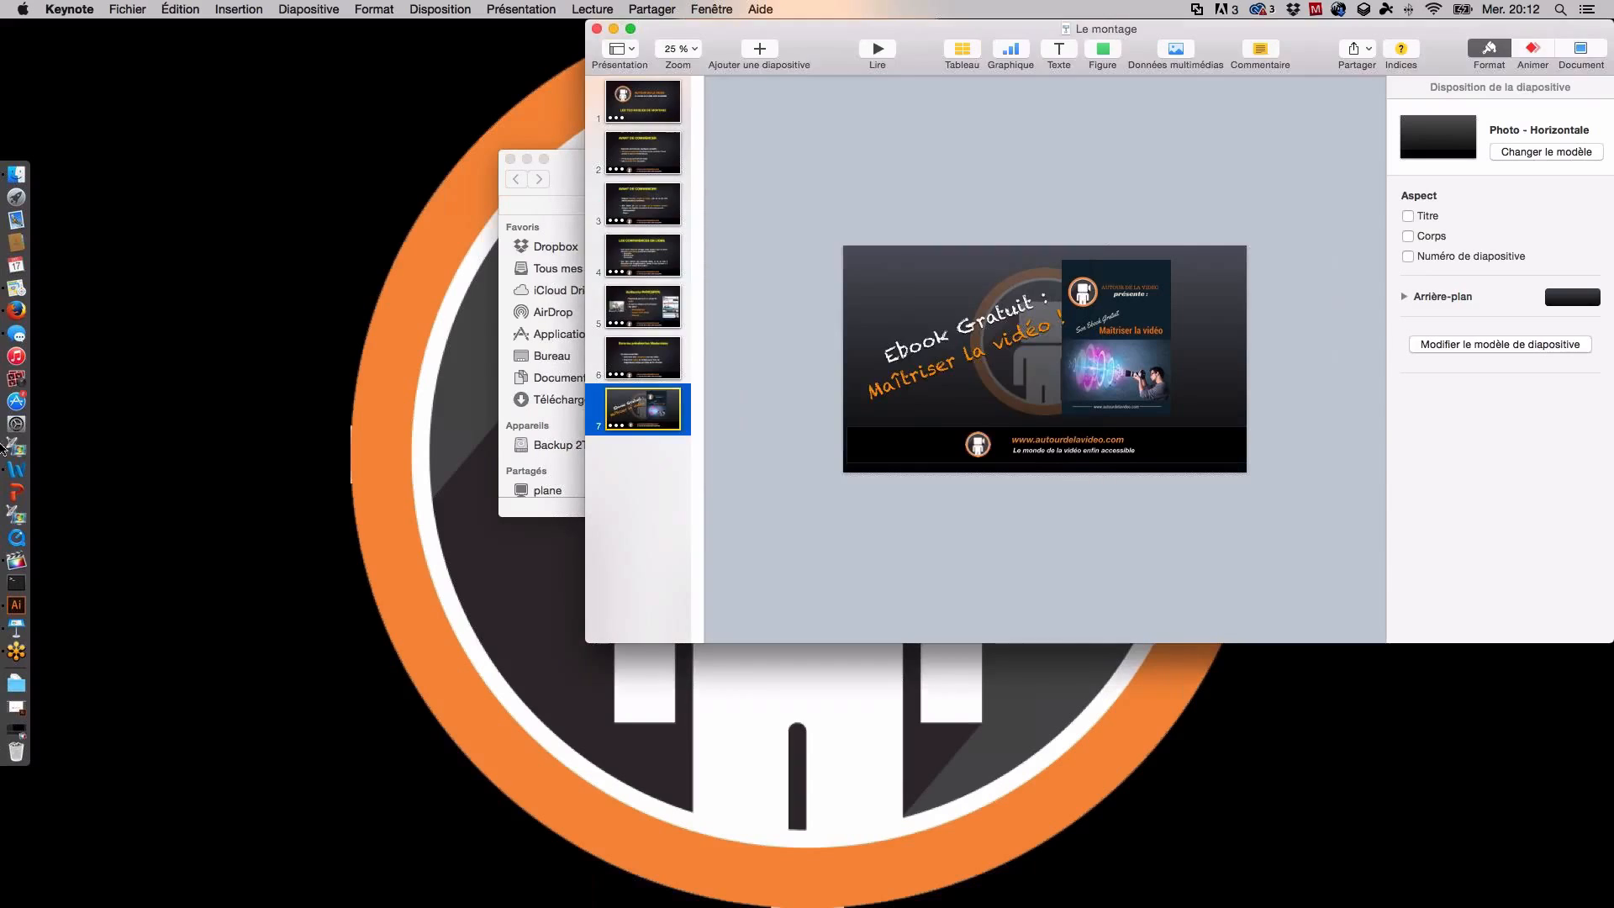
click(17, 536)
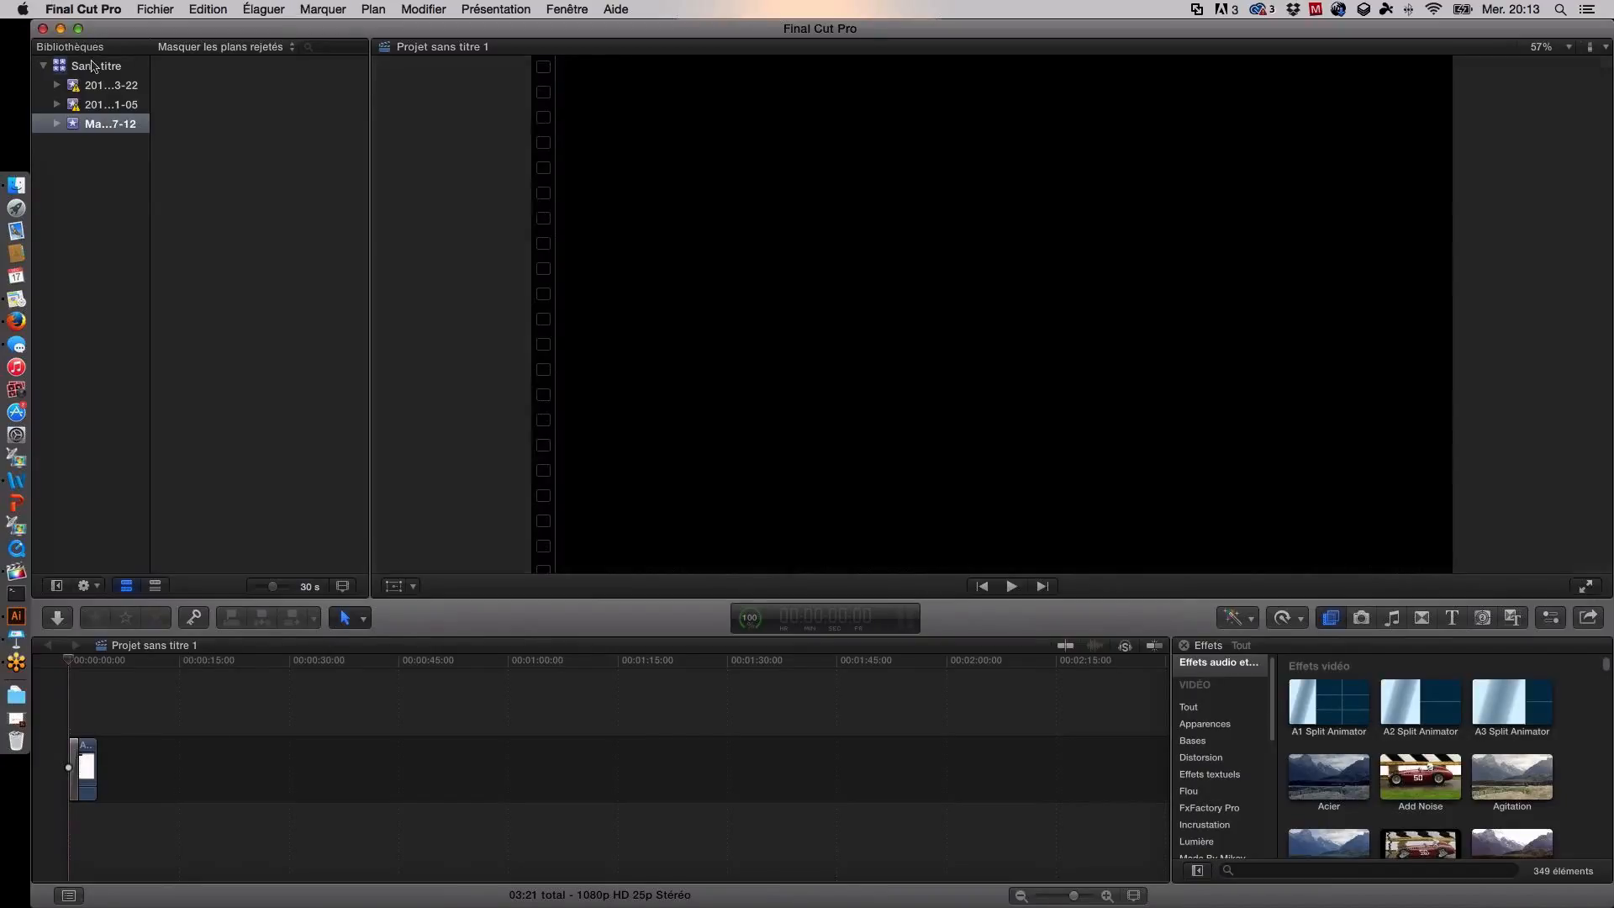
click(93, 66)
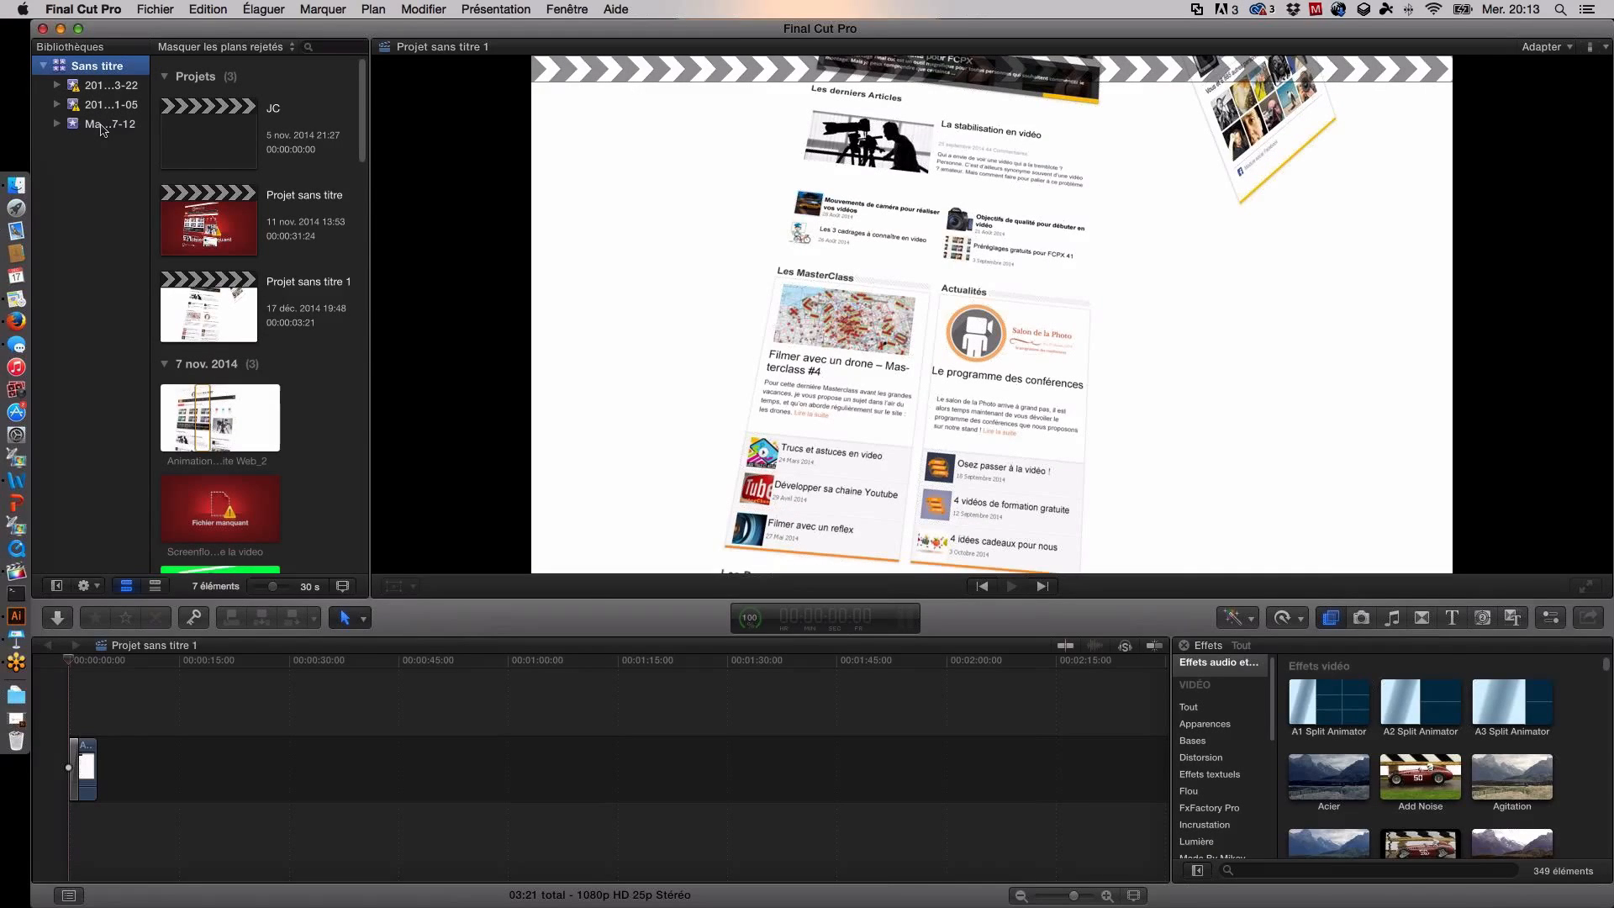
click(104, 126)
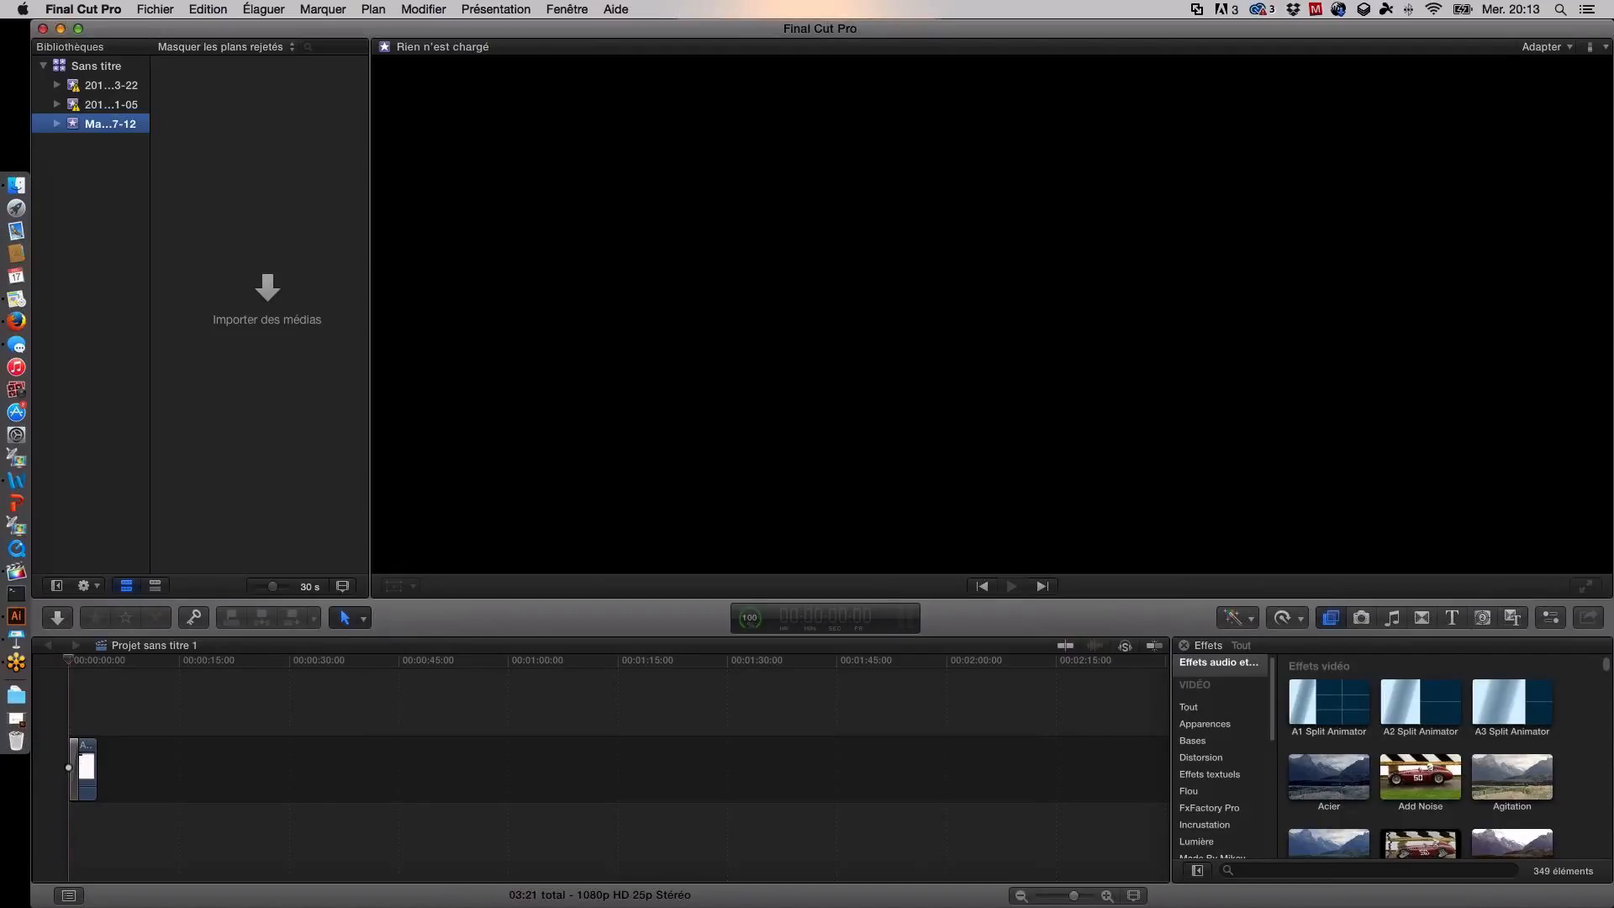
click(1591, 782)
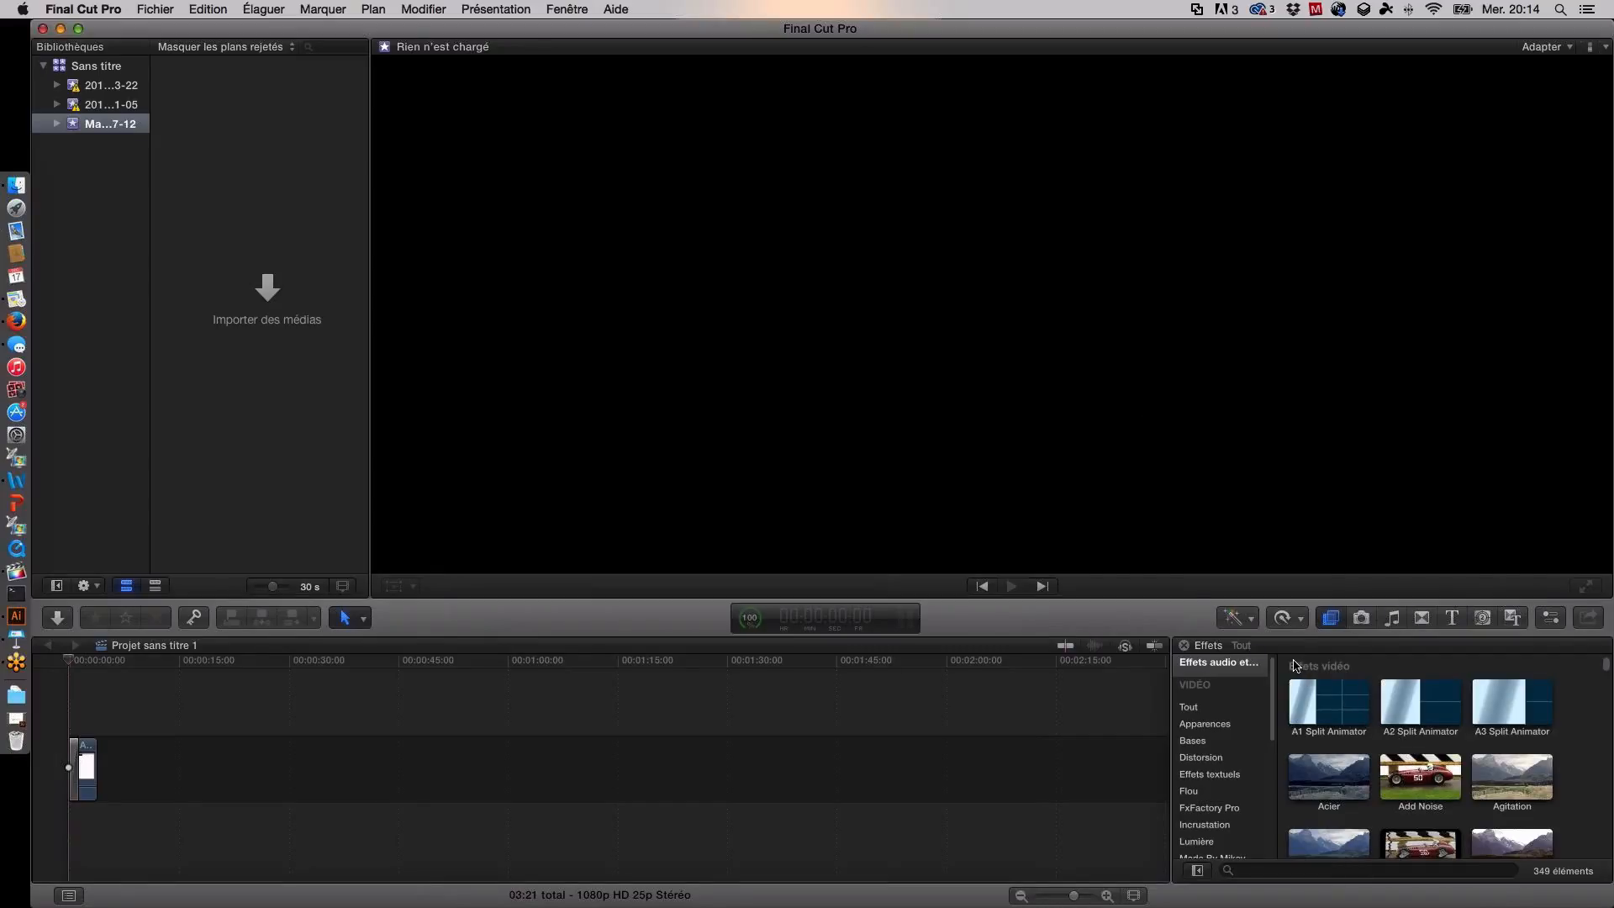
click(1331, 619)
click(1334, 621)
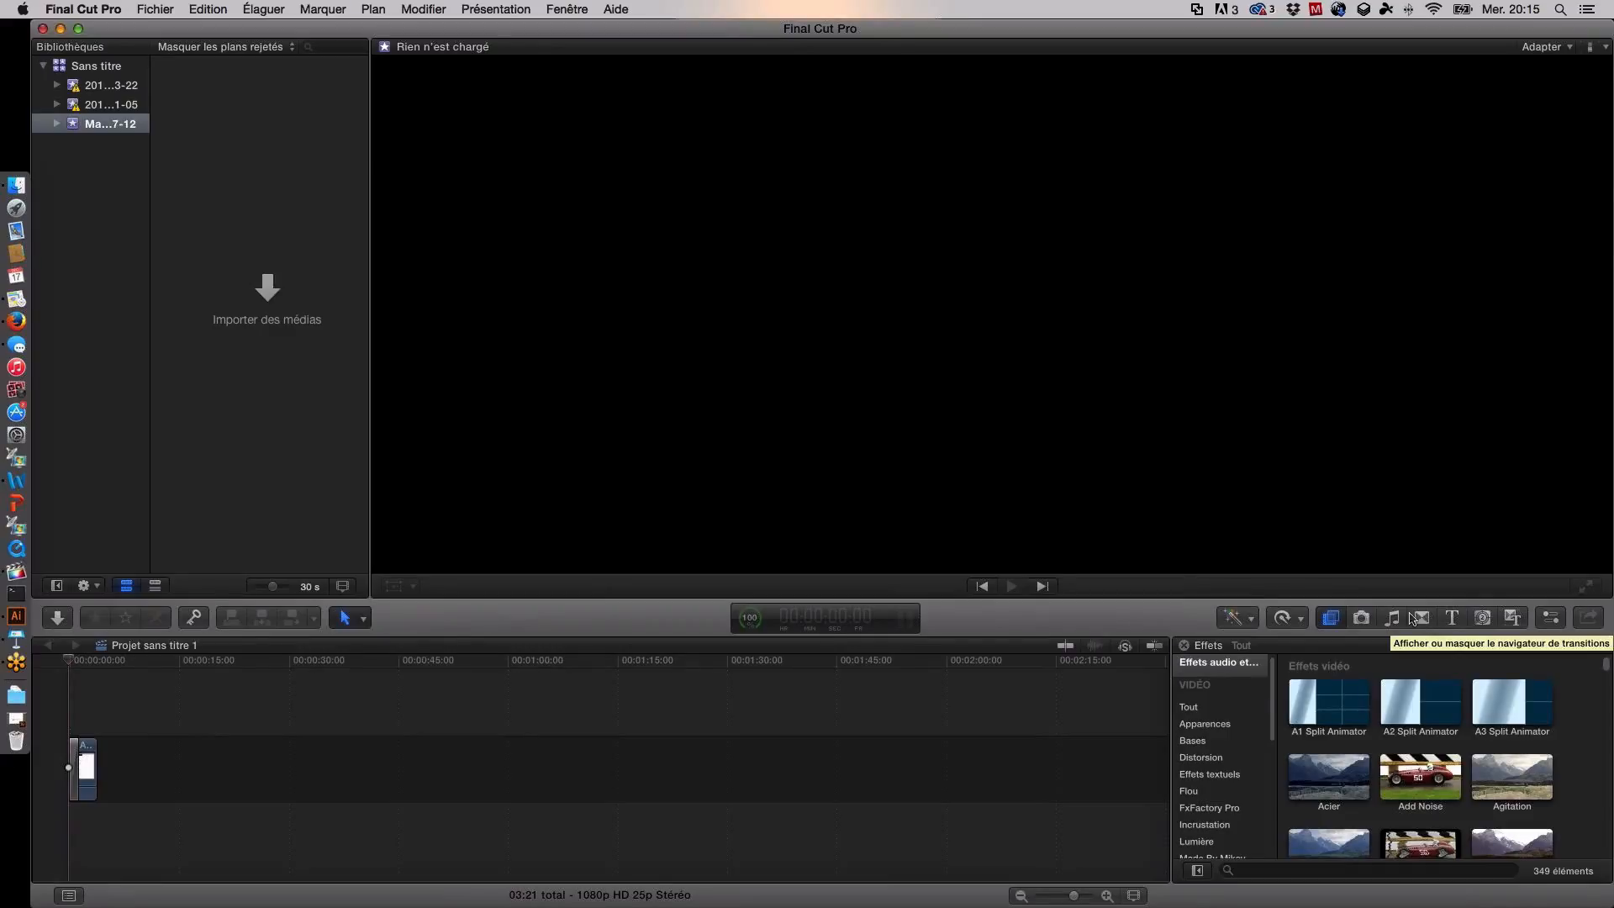
click(1218, 693)
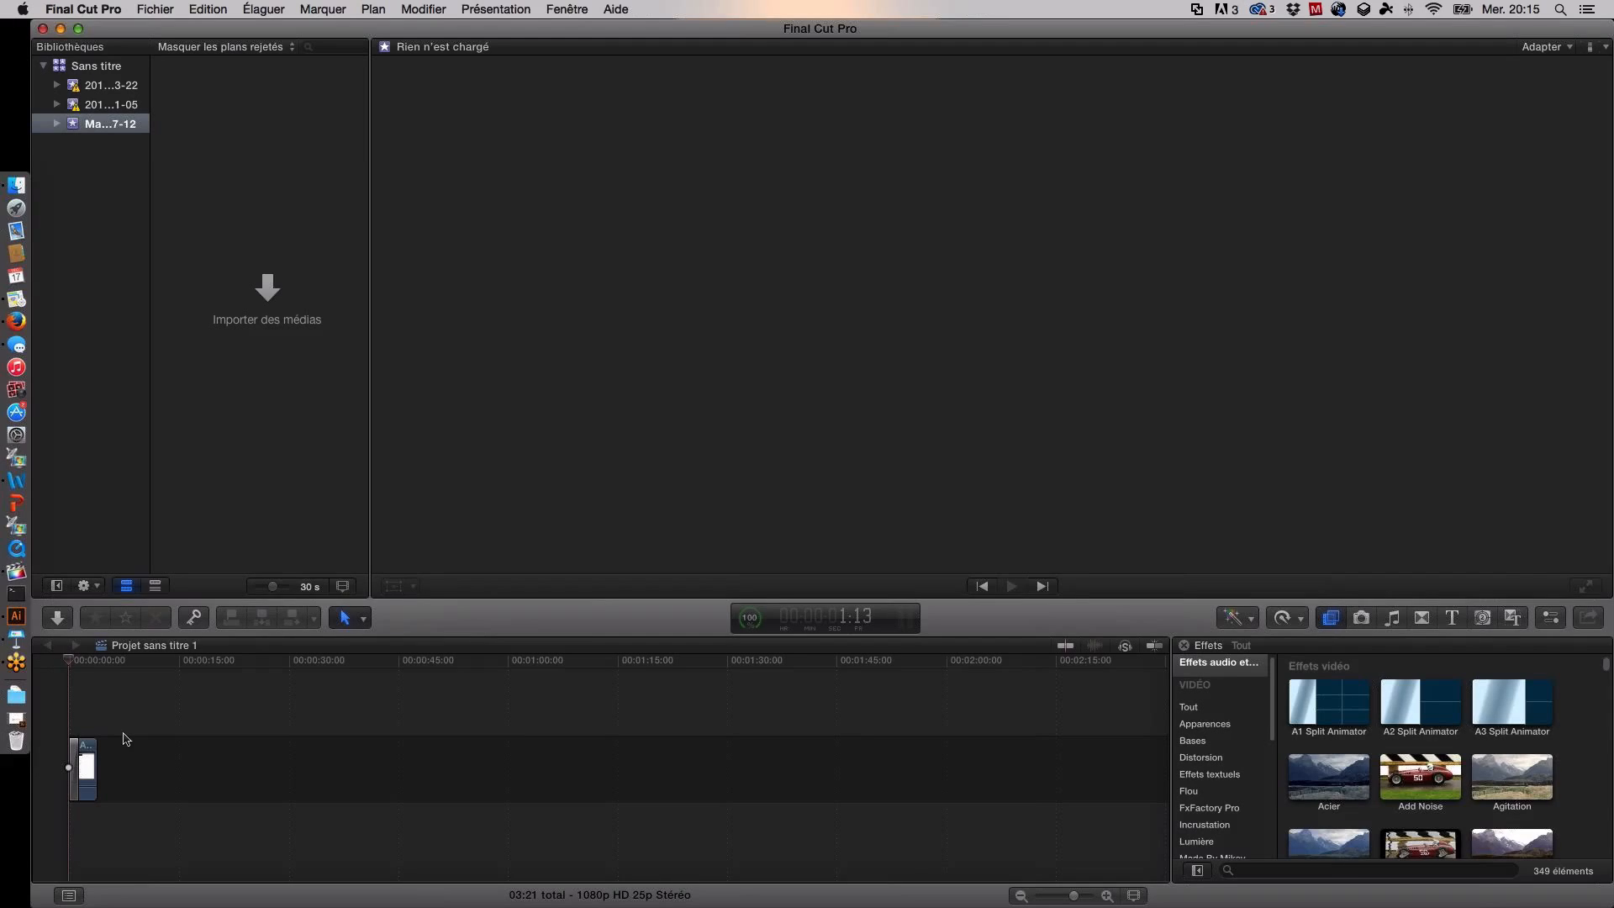
Step: Play Projet sans titre 1 in the timeline from its beginning
key(space)
click(71, 664)
key(space)
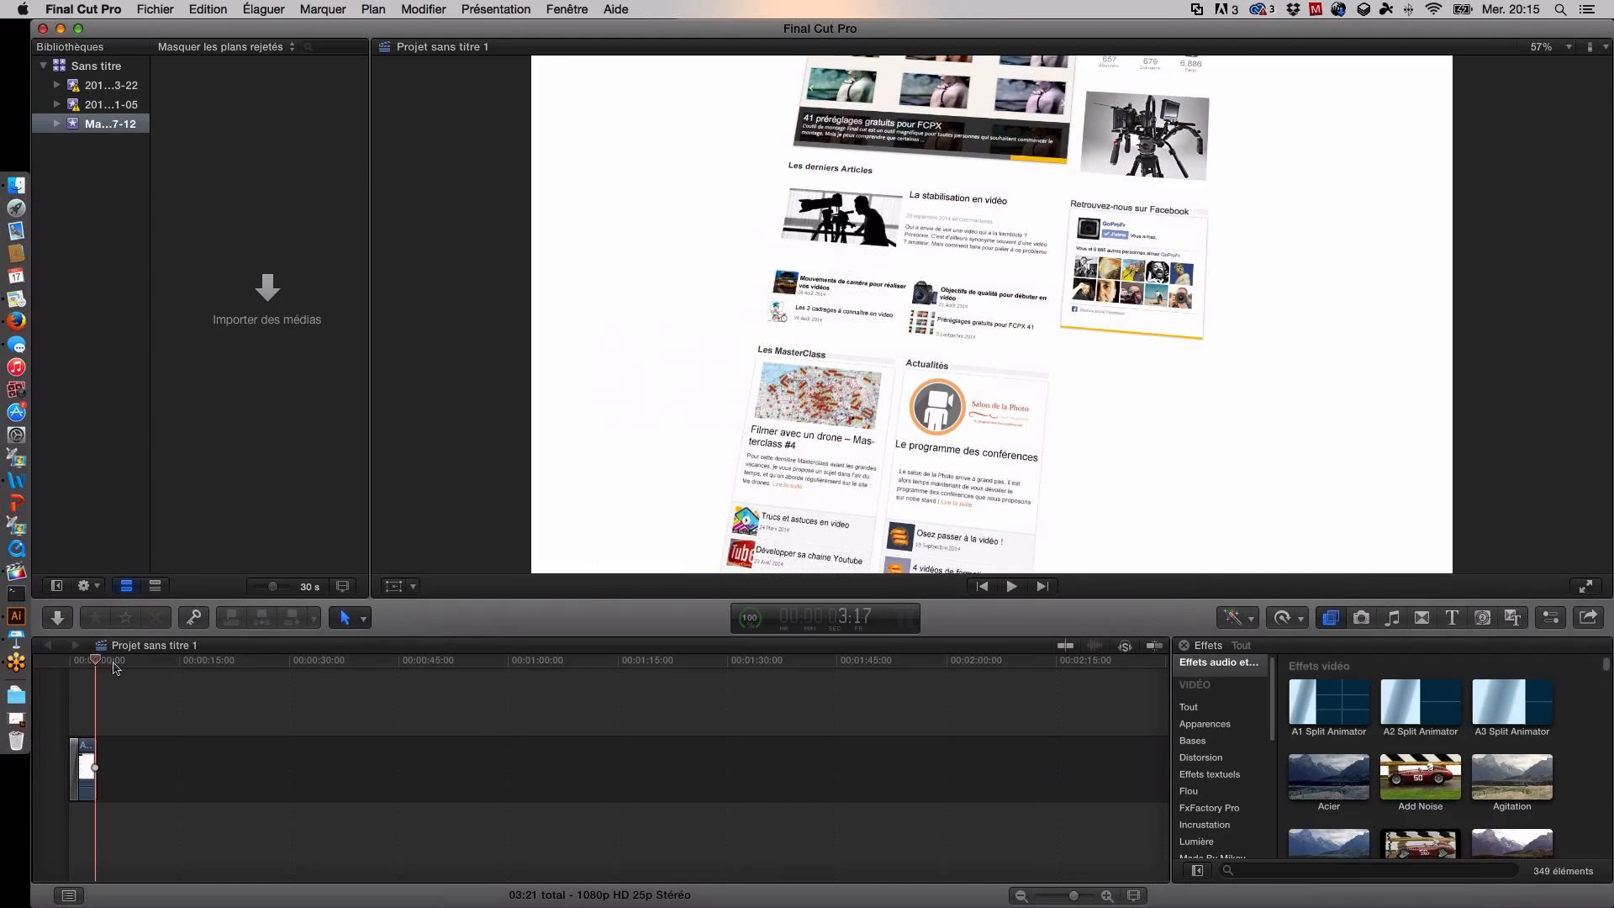
Step: Adjust the timeline zoom and bring the start of the project into view so the whole clip and its transition show
drag(1076, 889, 1087, 893)
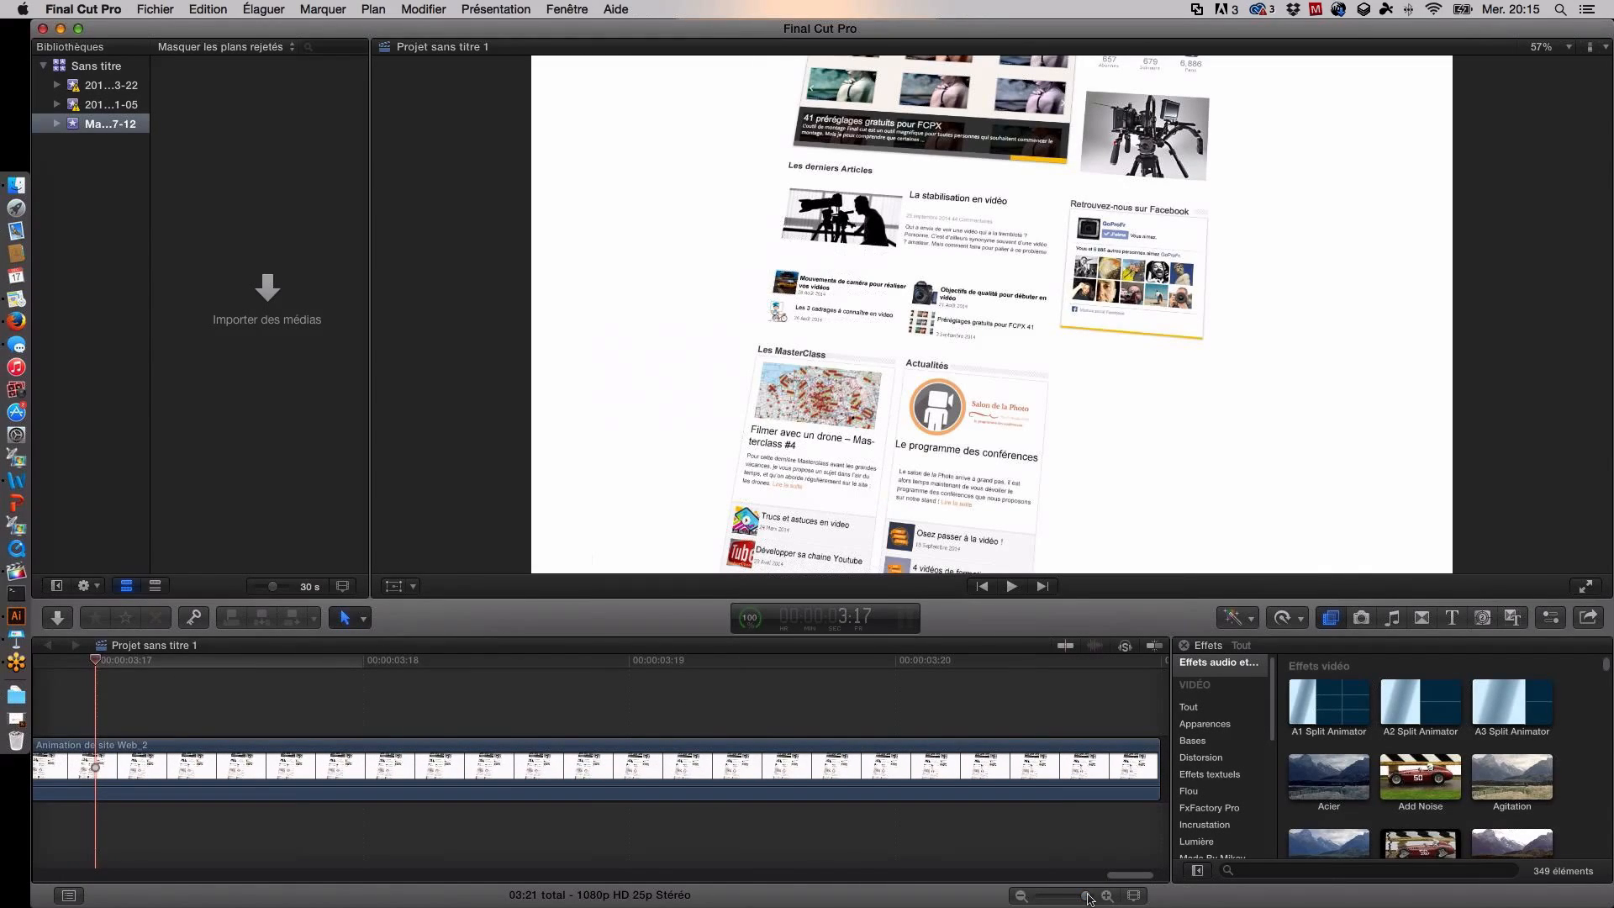
drag(1088, 898, 1041, 897)
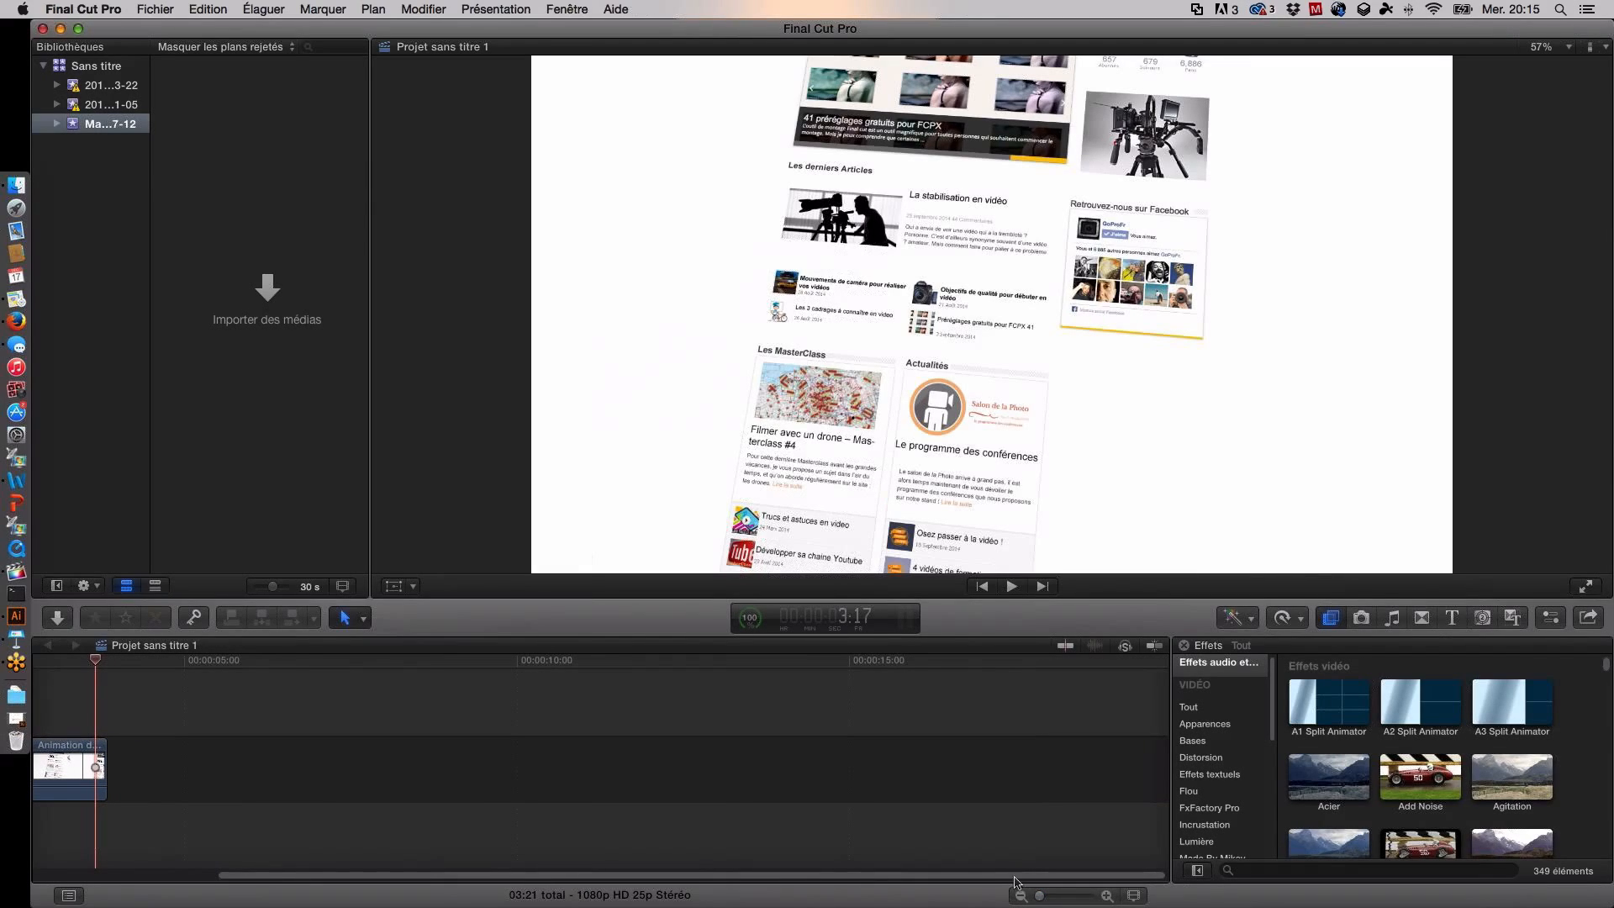
drag(1016, 881, 652, 873)
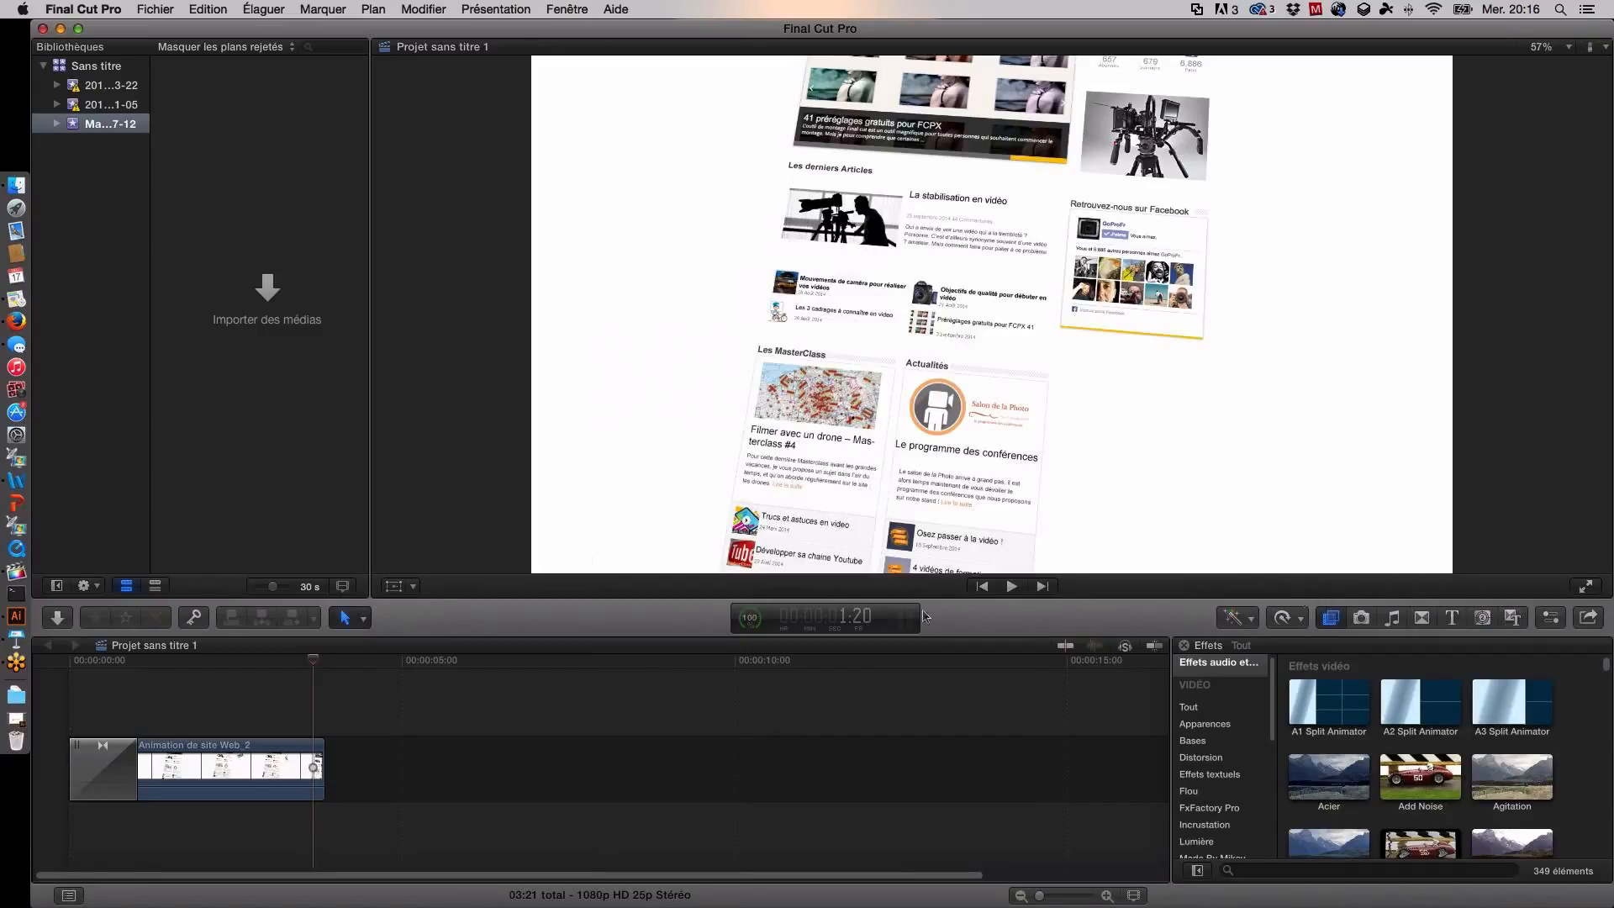
Step: Look through the available editing tools, the colour and audio enhancement options, and the retiming options
click(351, 620)
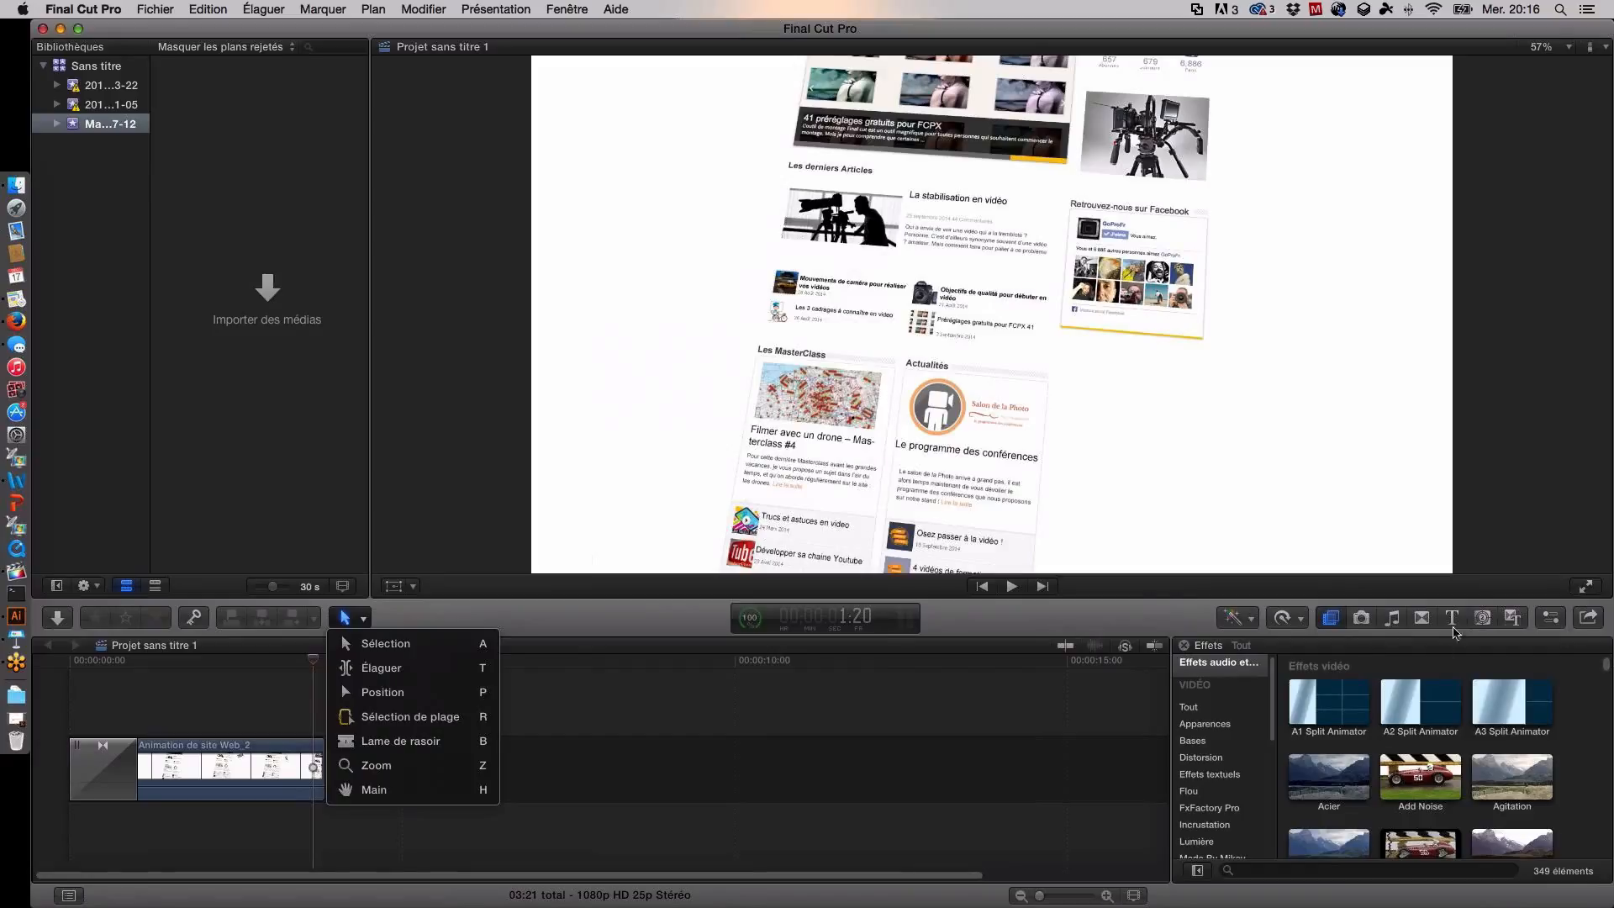
click(1181, 610)
click(1251, 616)
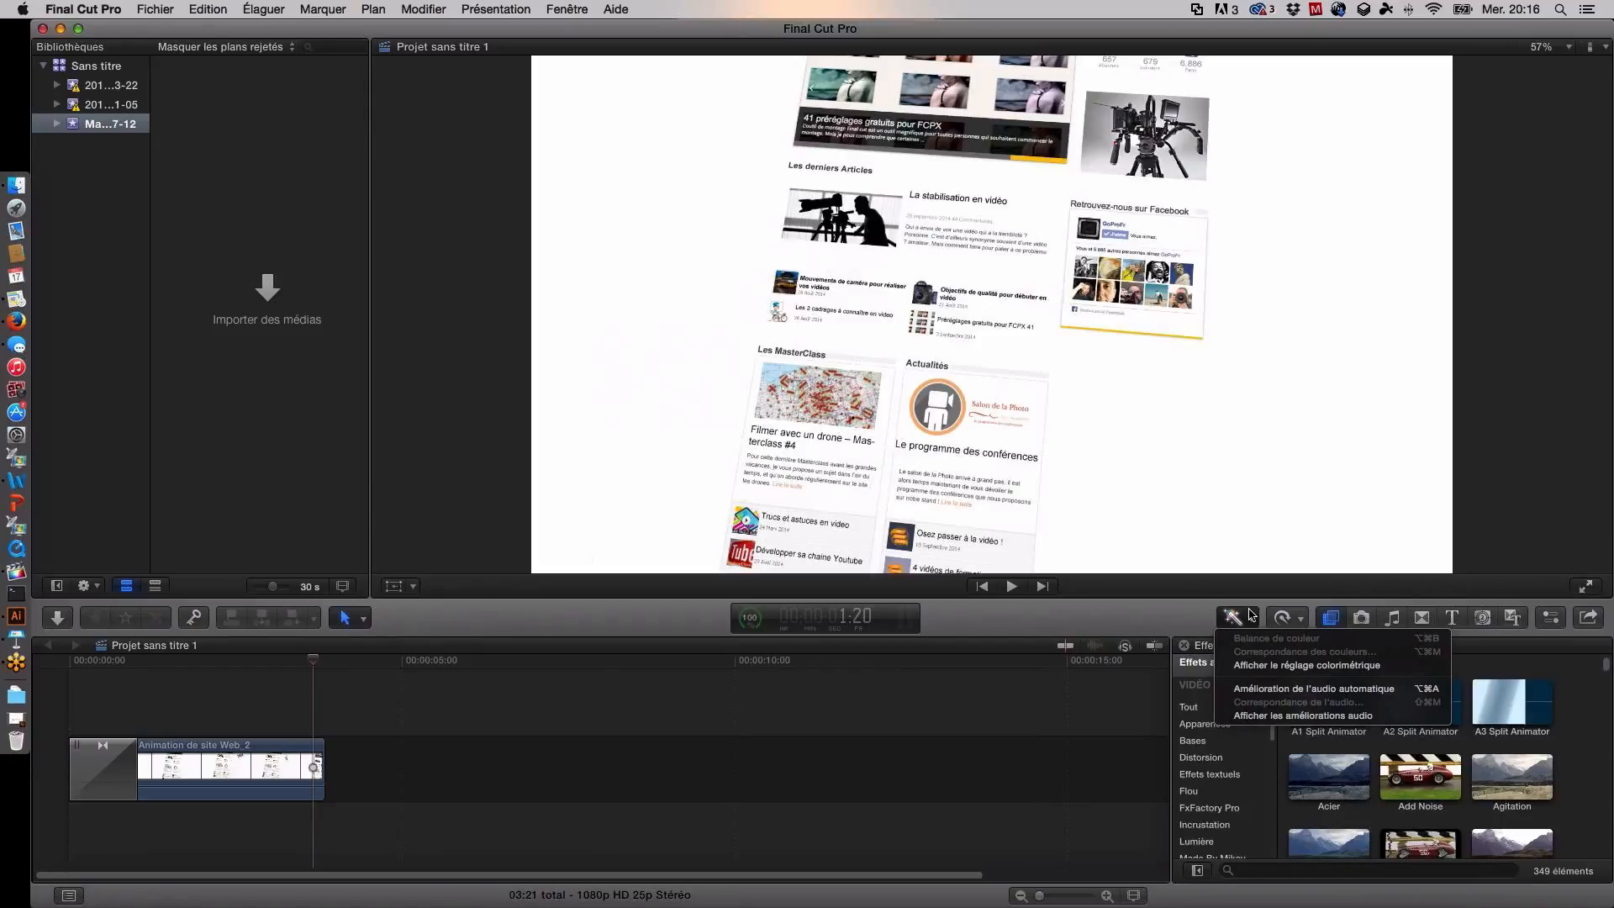
click(1286, 618)
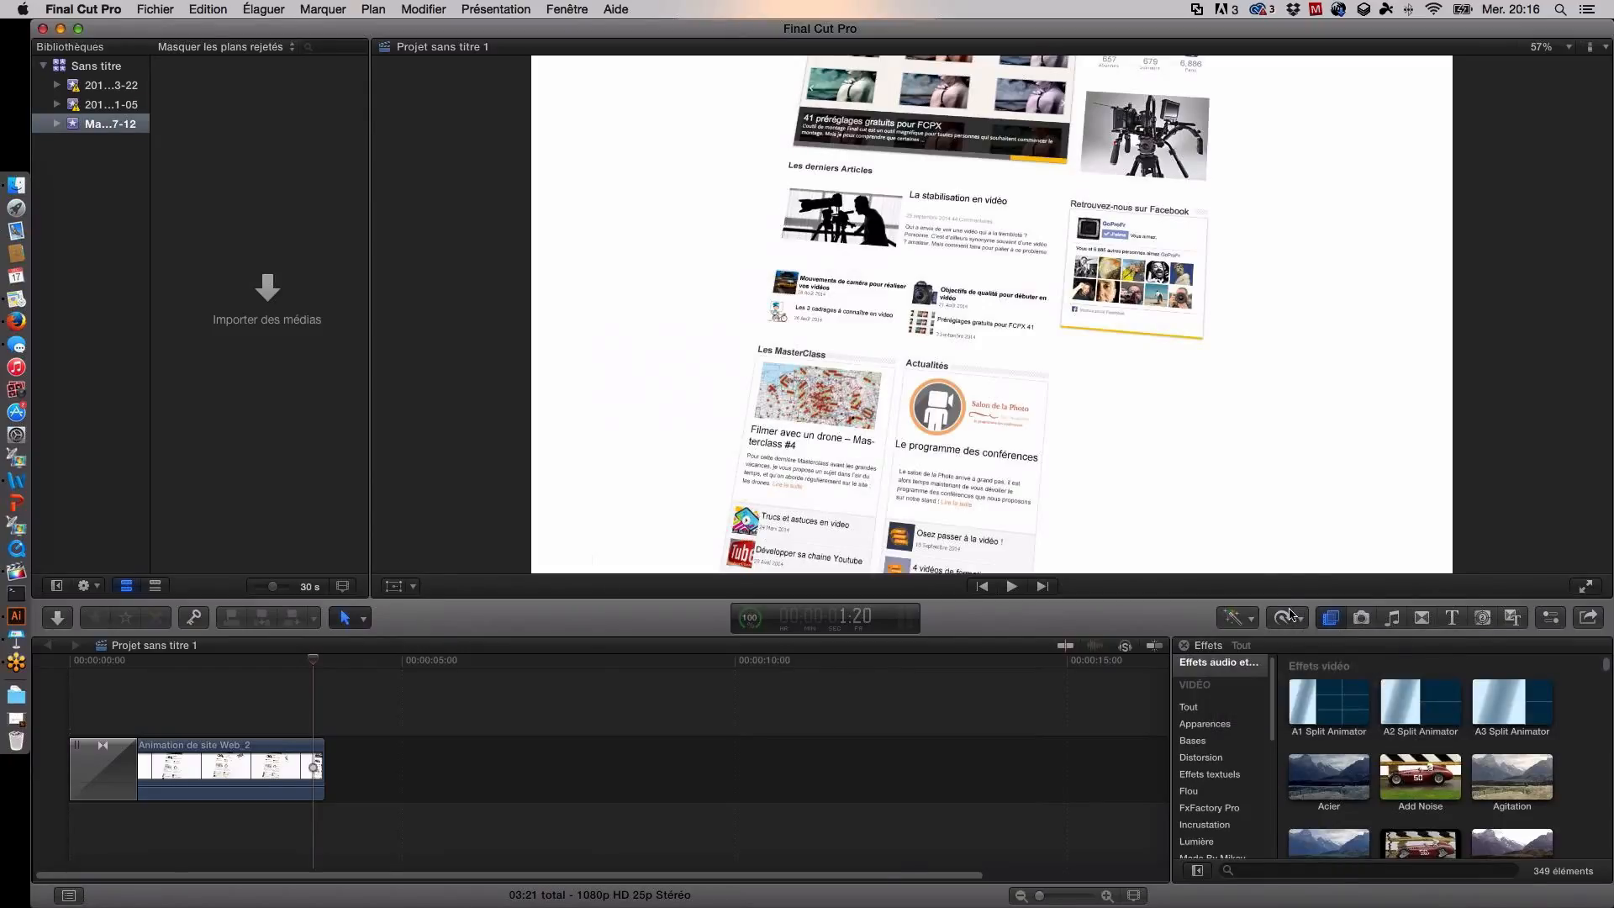
click(1289, 618)
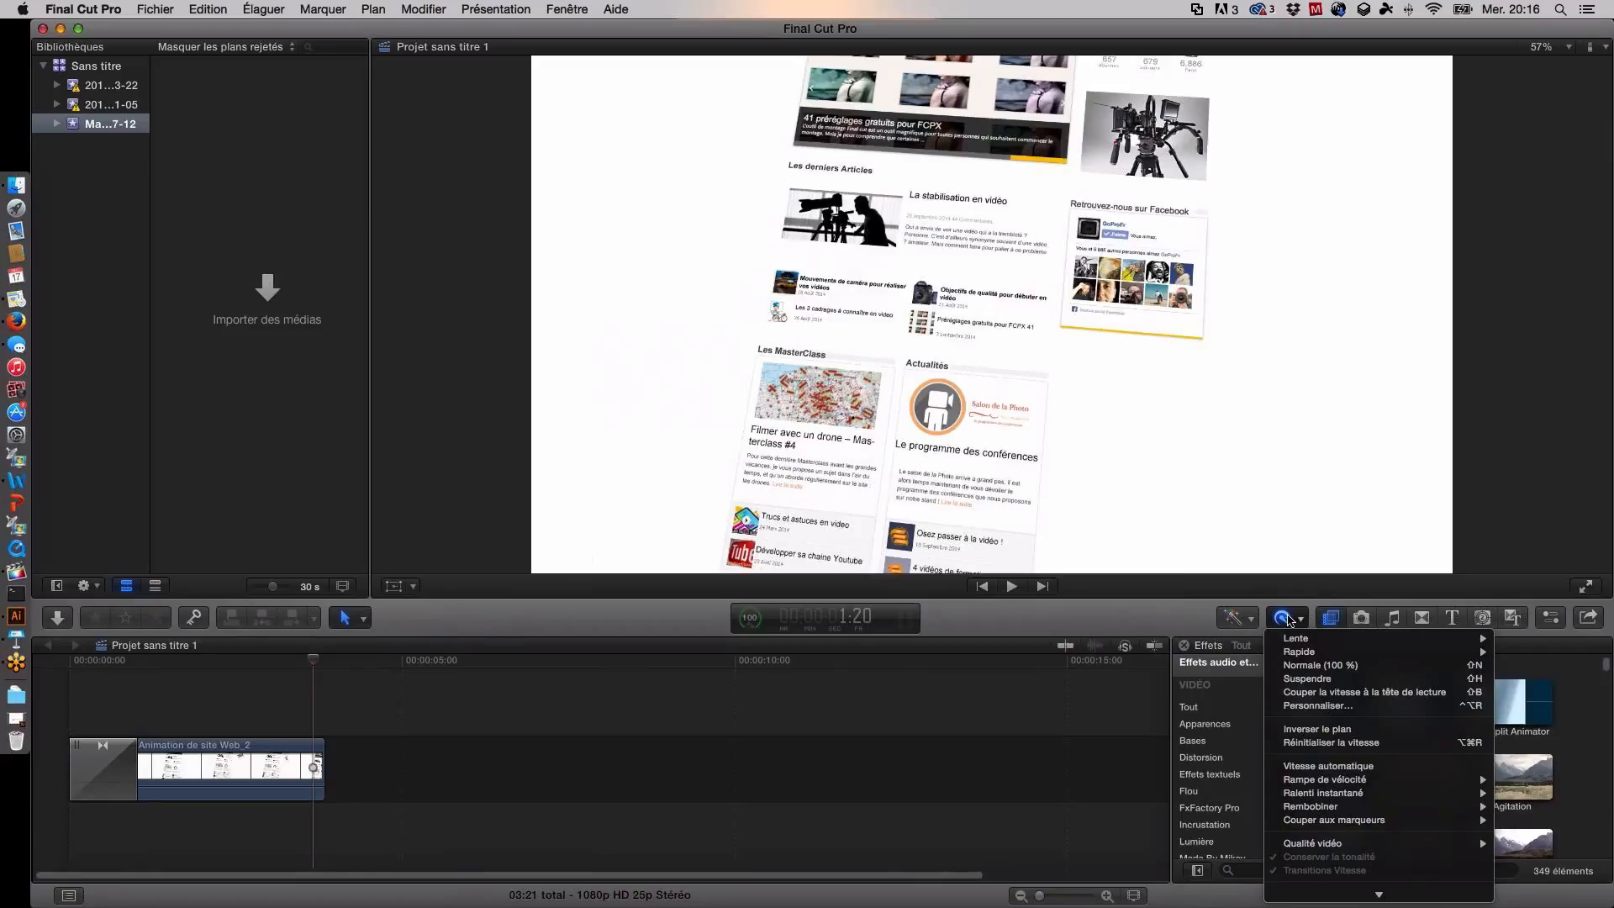
Step: Go through the photo, music and sound, transitions, titles, generators and themes browsers in turn
click(1359, 619)
click(1361, 618)
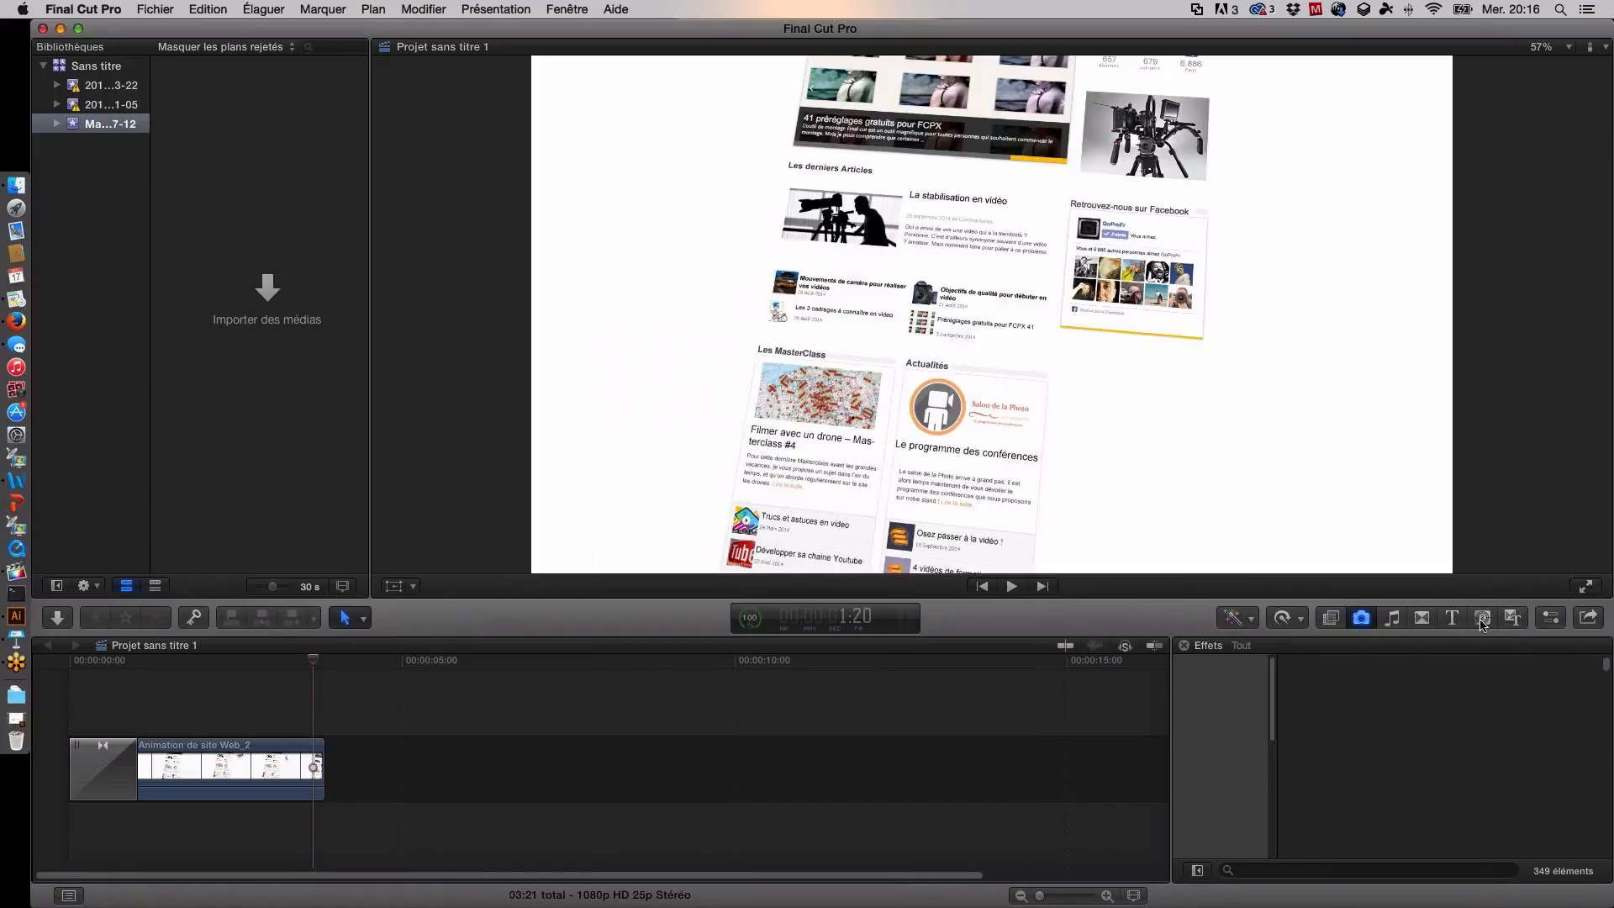
click(1393, 618)
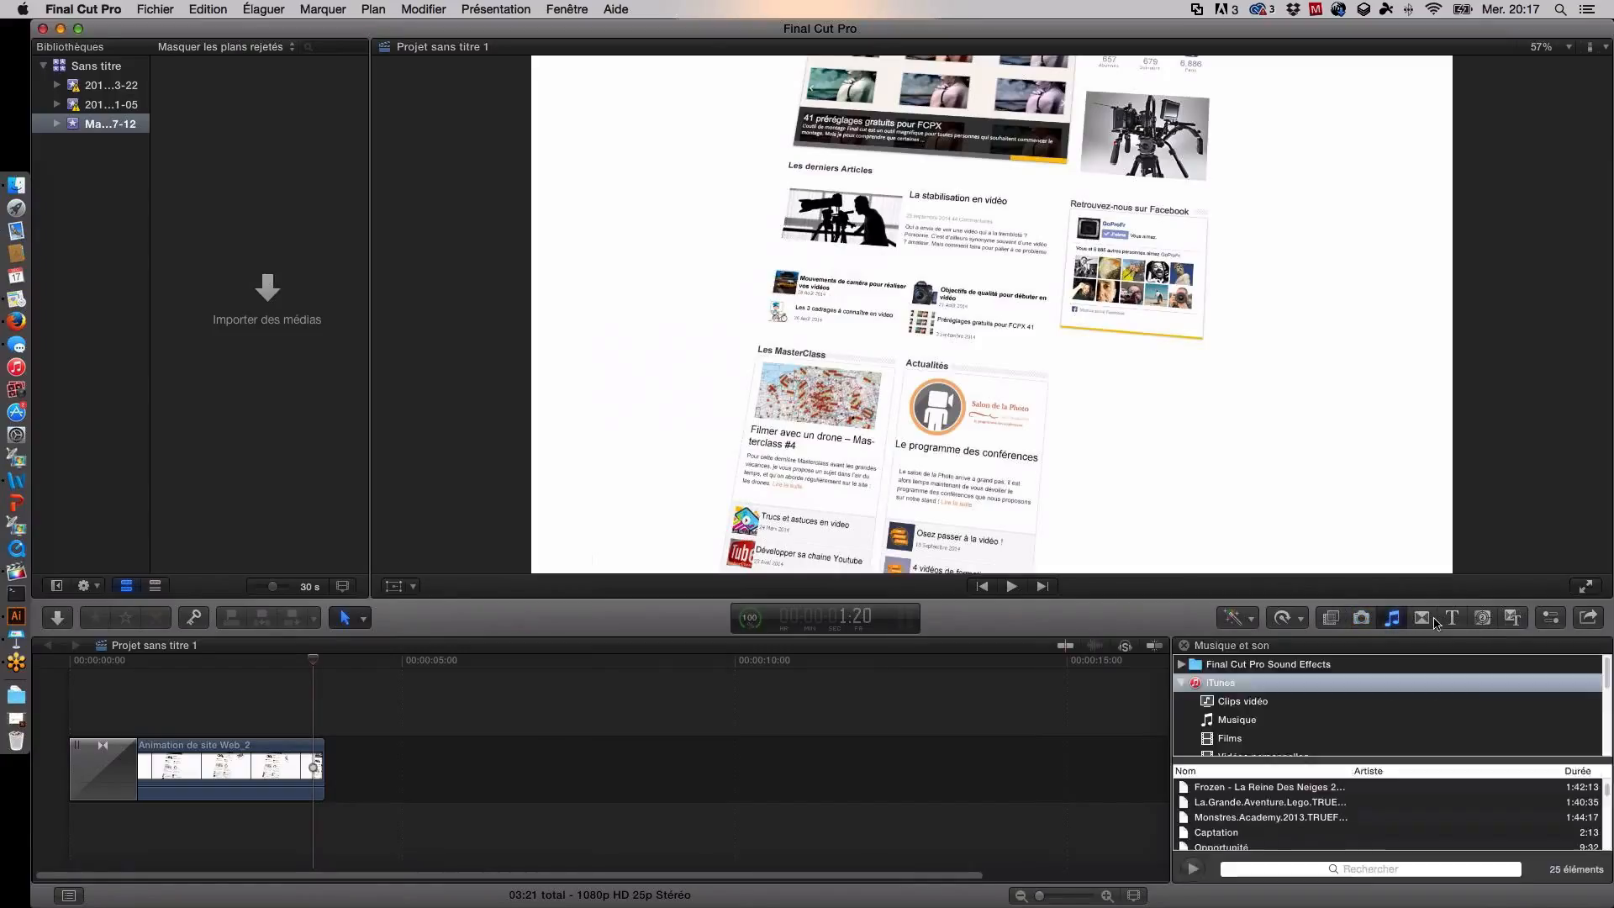
click(1423, 619)
click(1459, 620)
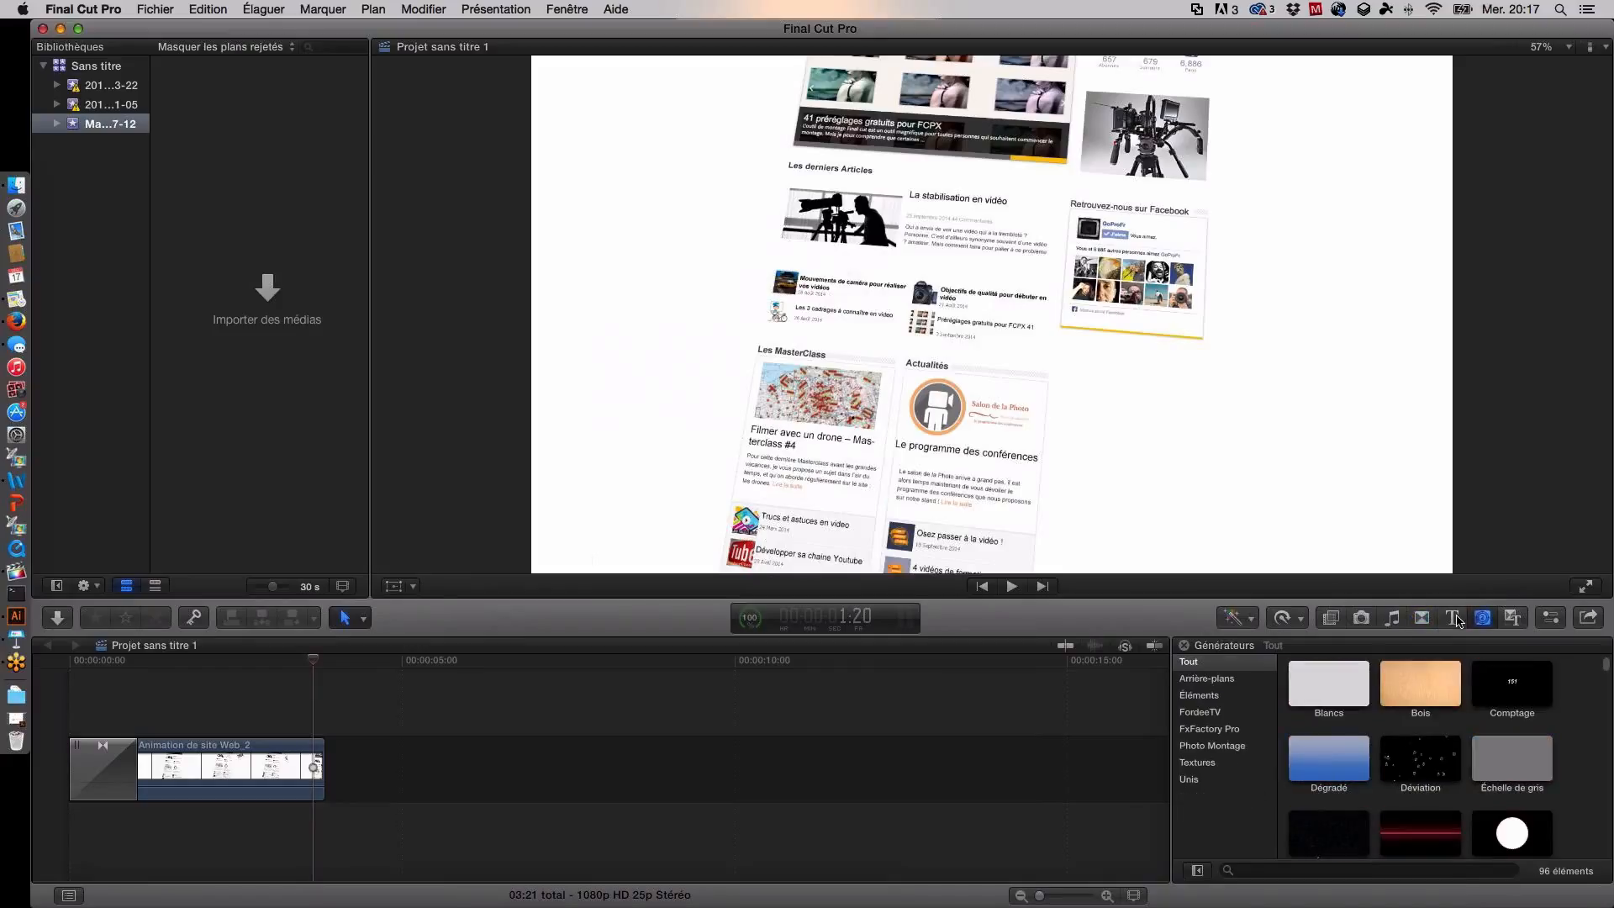
click(1481, 620)
click(1514, 622)
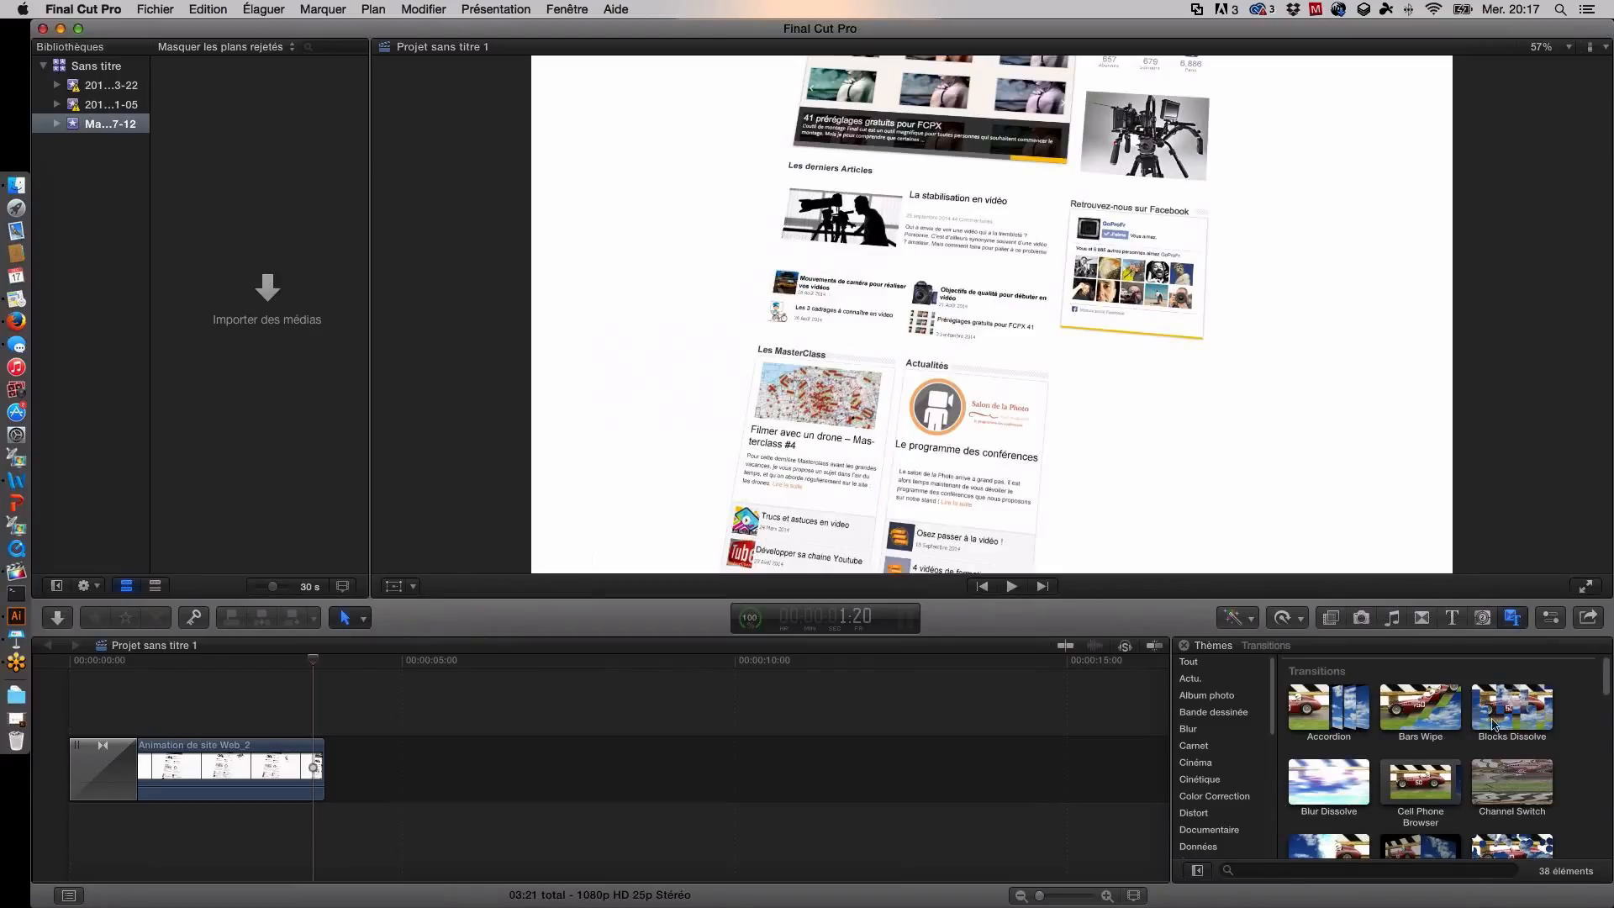
Step: Examine the Album photo, Bande dessinée and Blur categories in the themes browser
scroll(1495, 721, down, 3)
click(1255, 695)
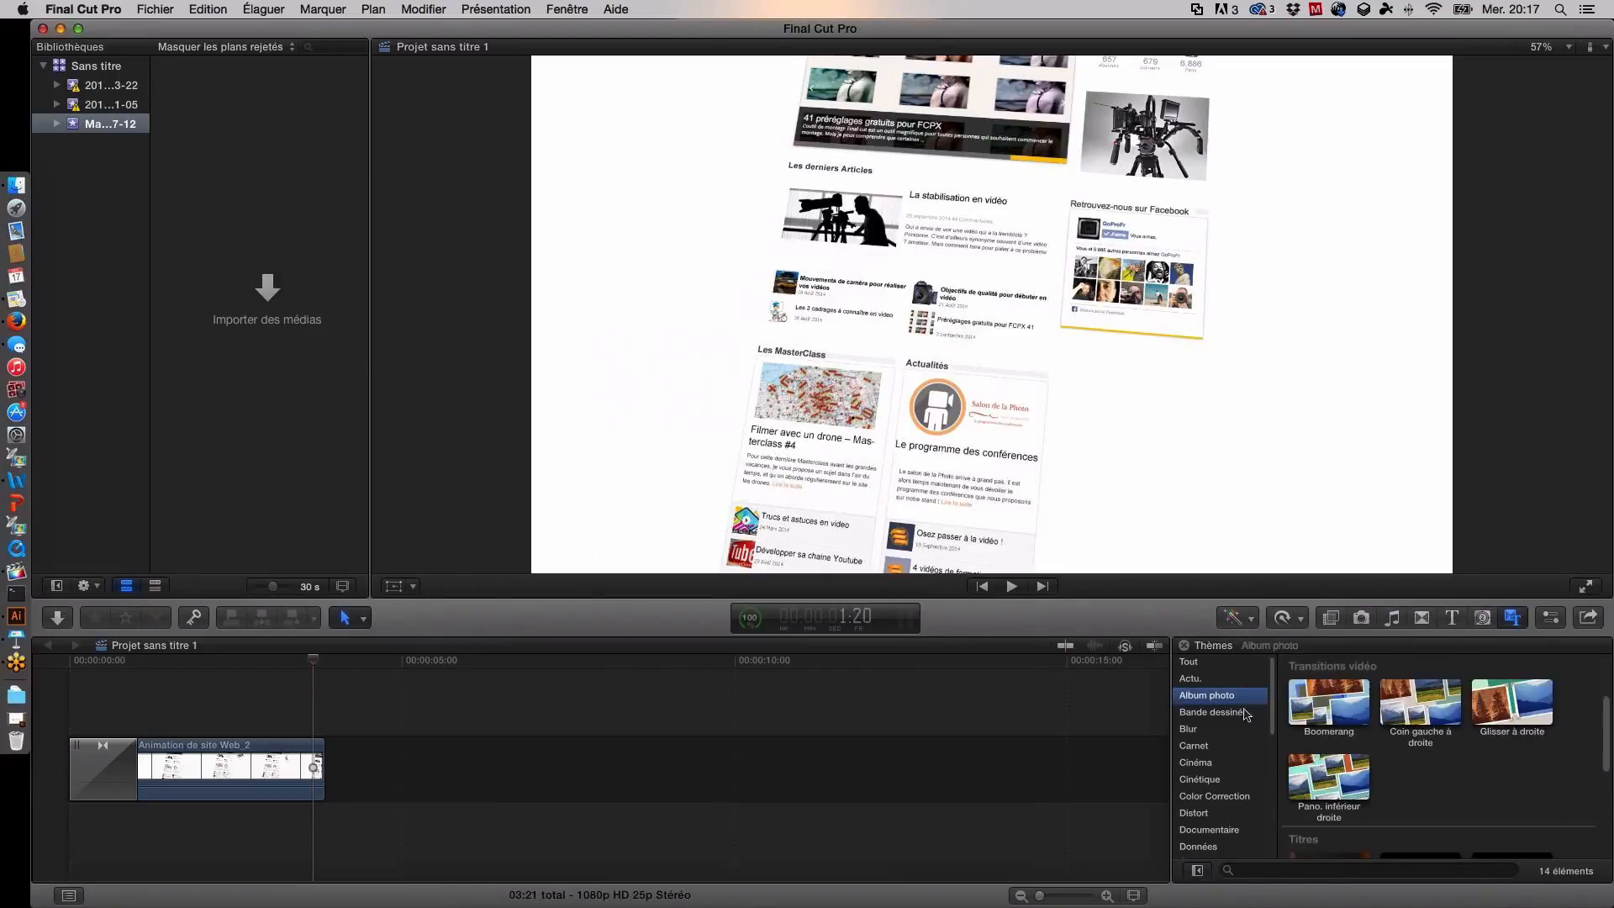
click(1242, 715)
click(1235, 730)
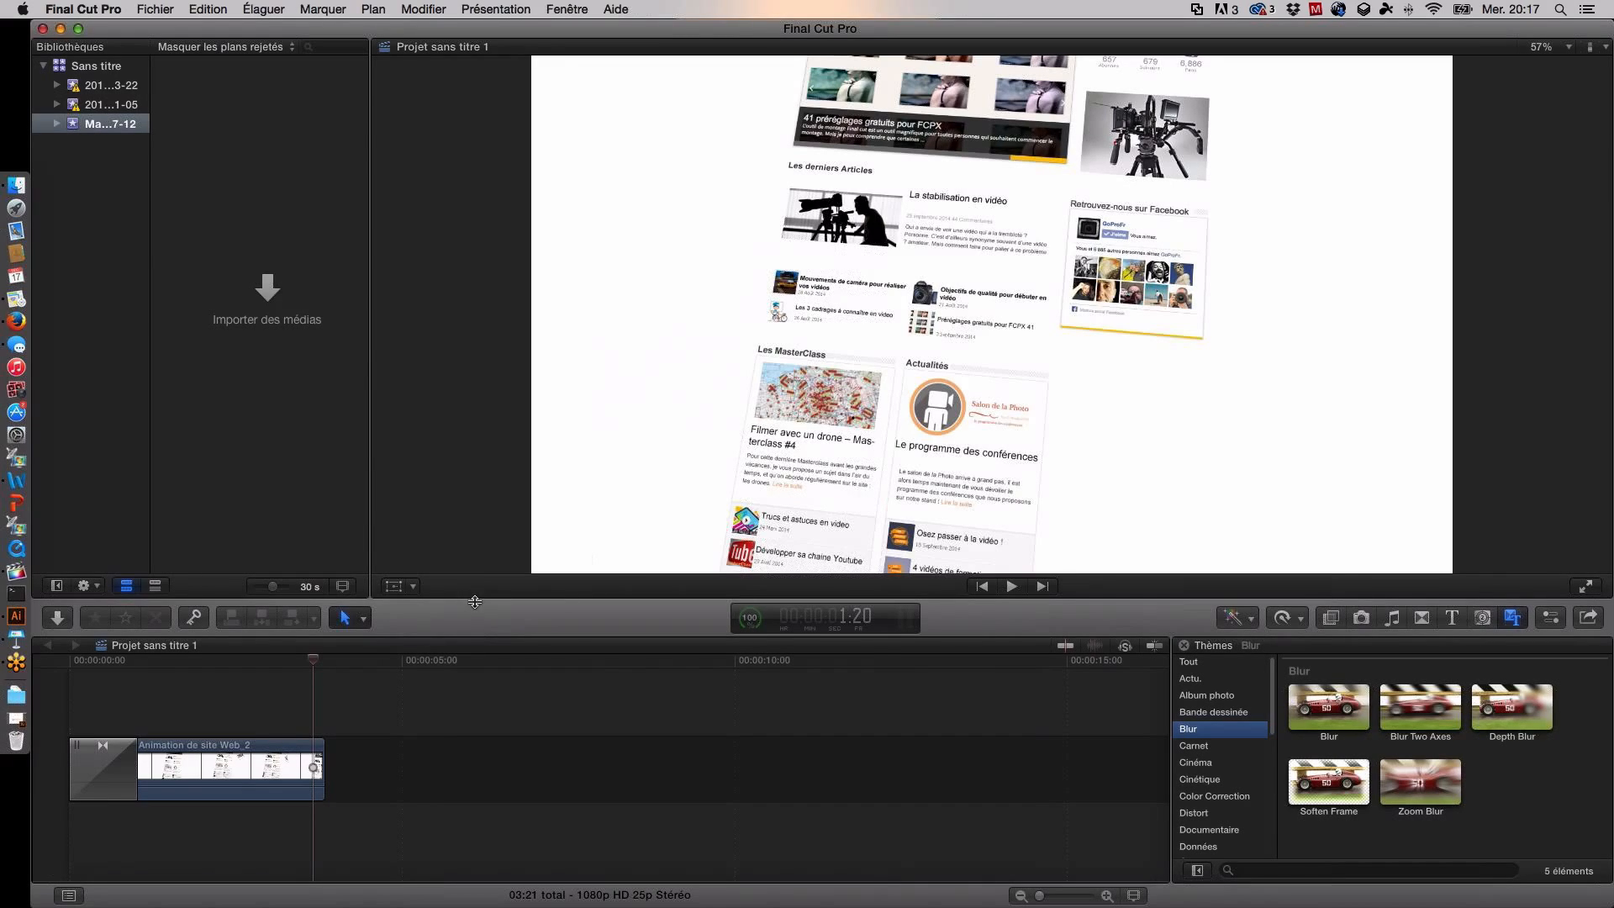
Step: Make the timeline area taller and widen it by narrowing the themes browser
drag(489, 286, 486, 234)
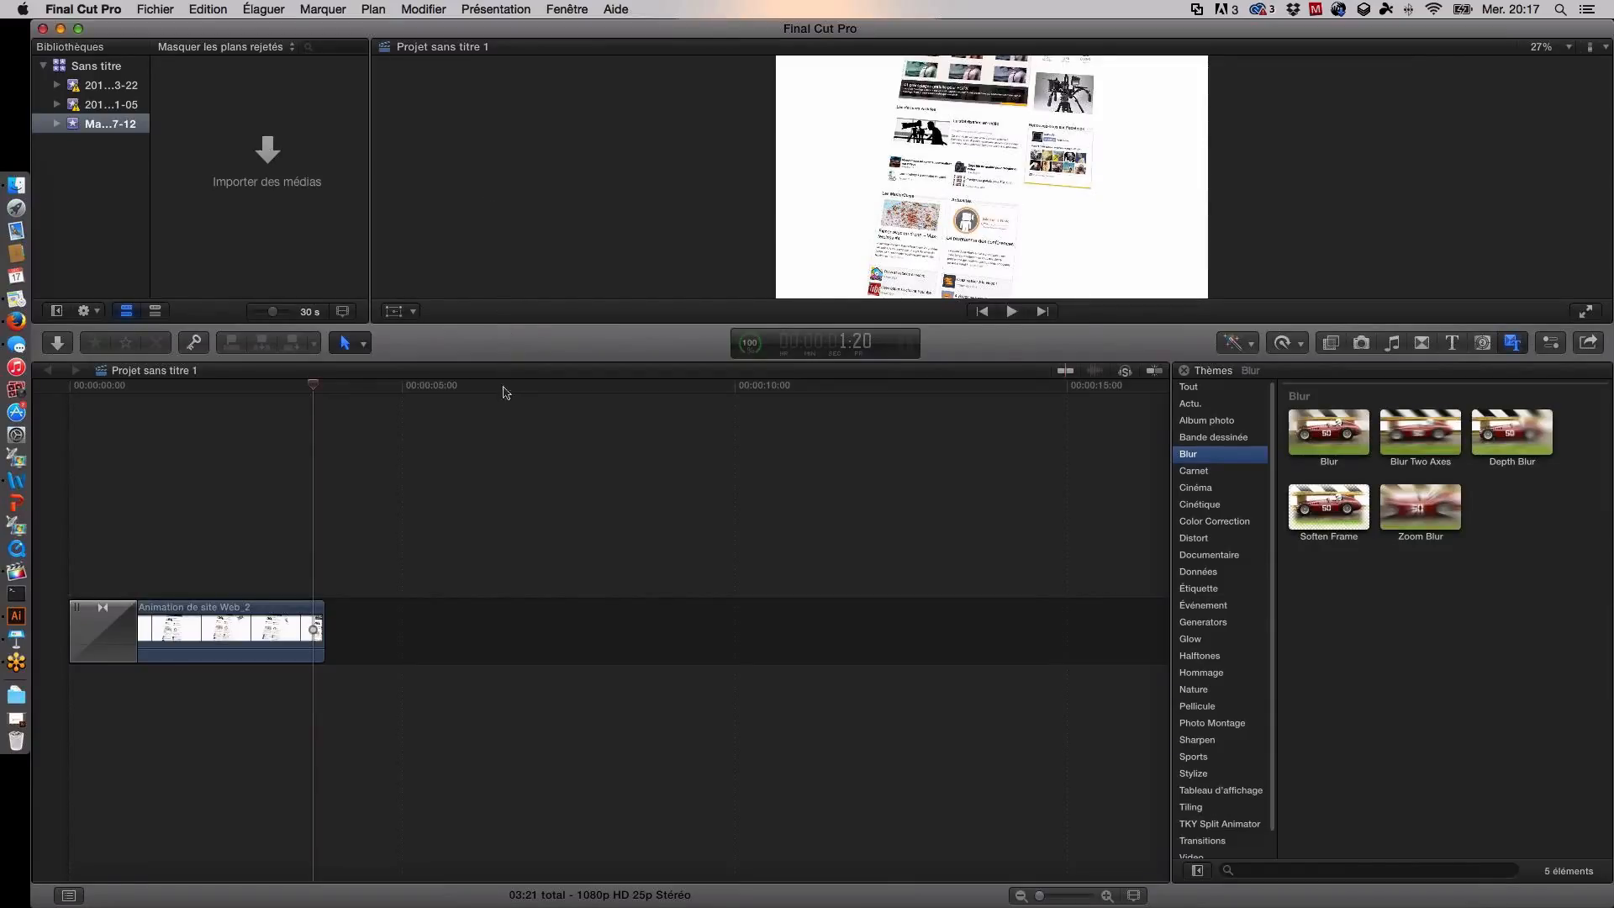
click(526, 180)
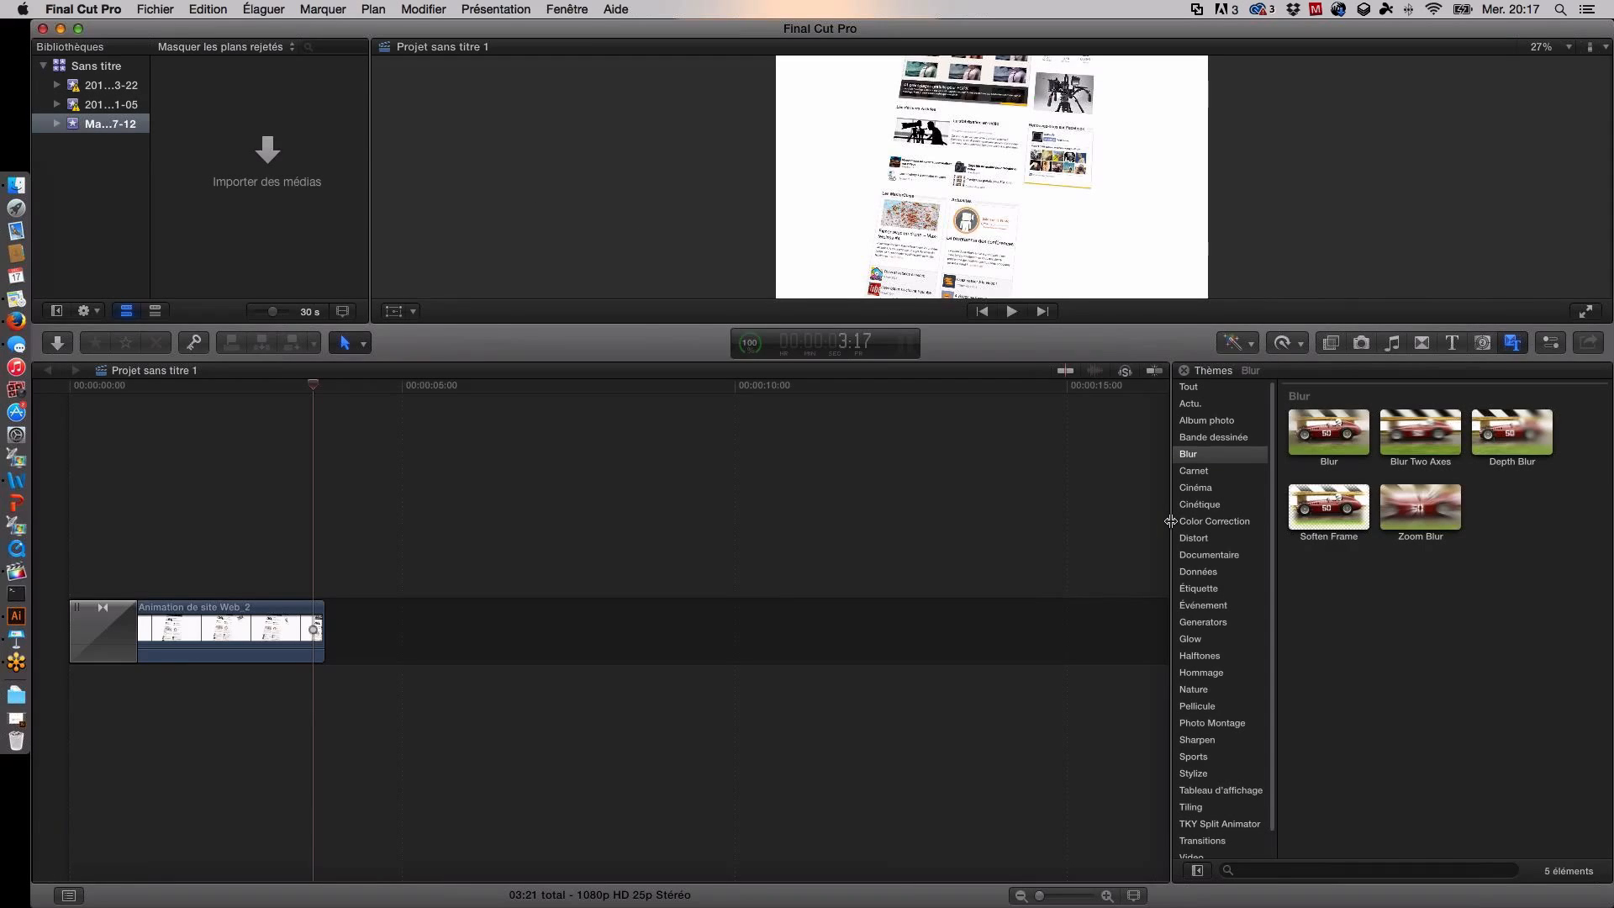
drag(1171, 521, 1293, 521)
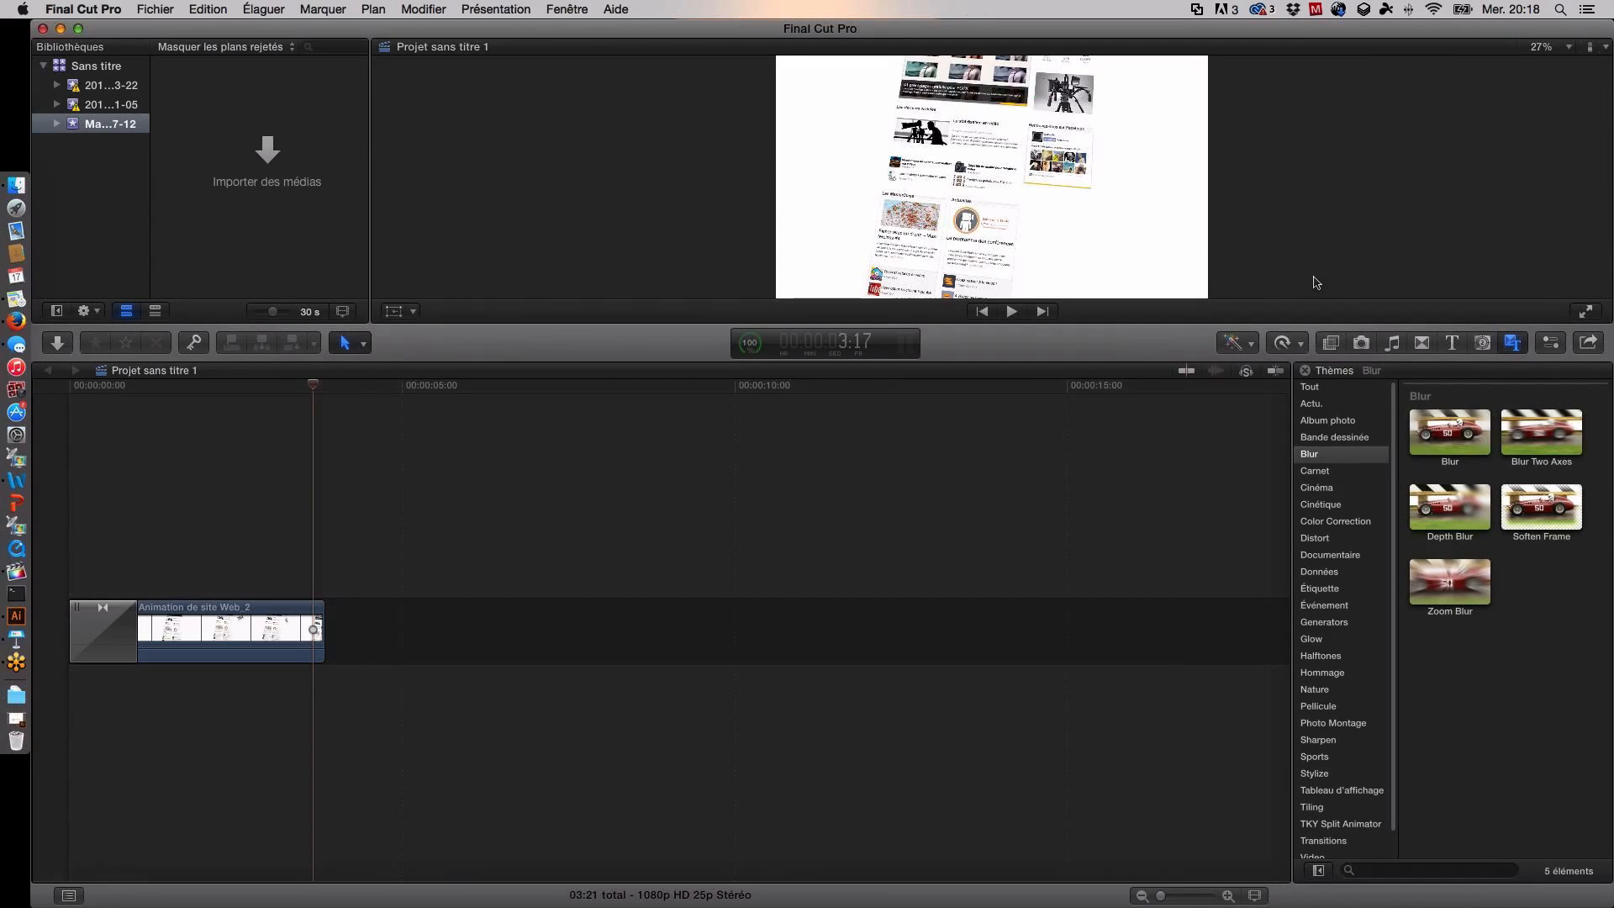
Step: Display the transitions browser, try resizing it, and hide it to give the timeline the full width
key(ctrl+super+5)
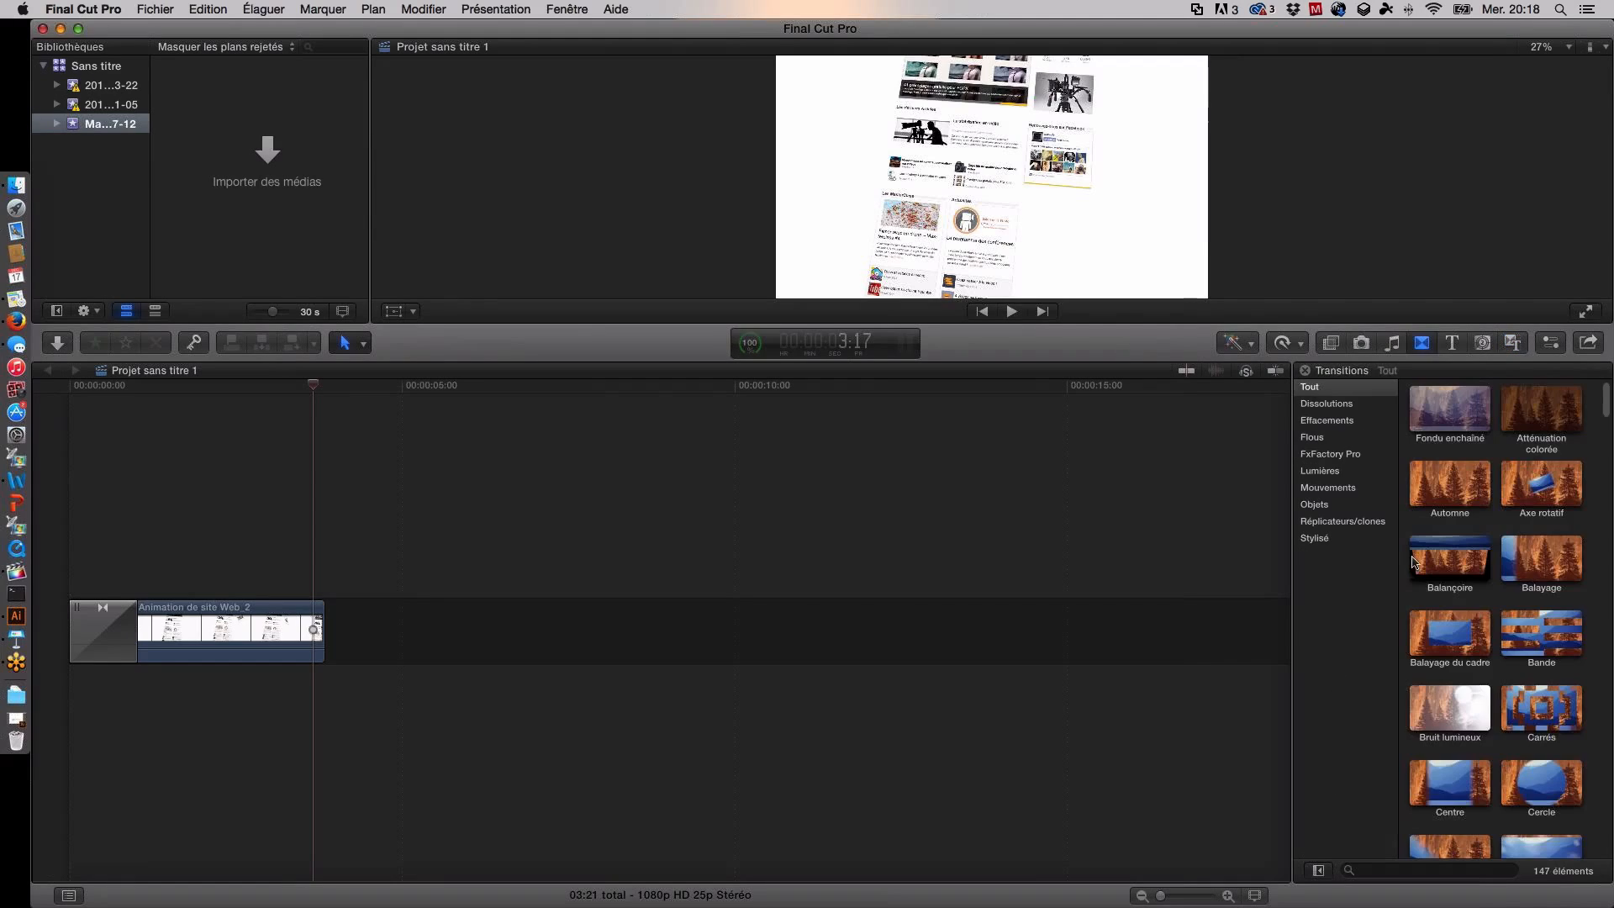
drag(1294, 470, 237, 475)
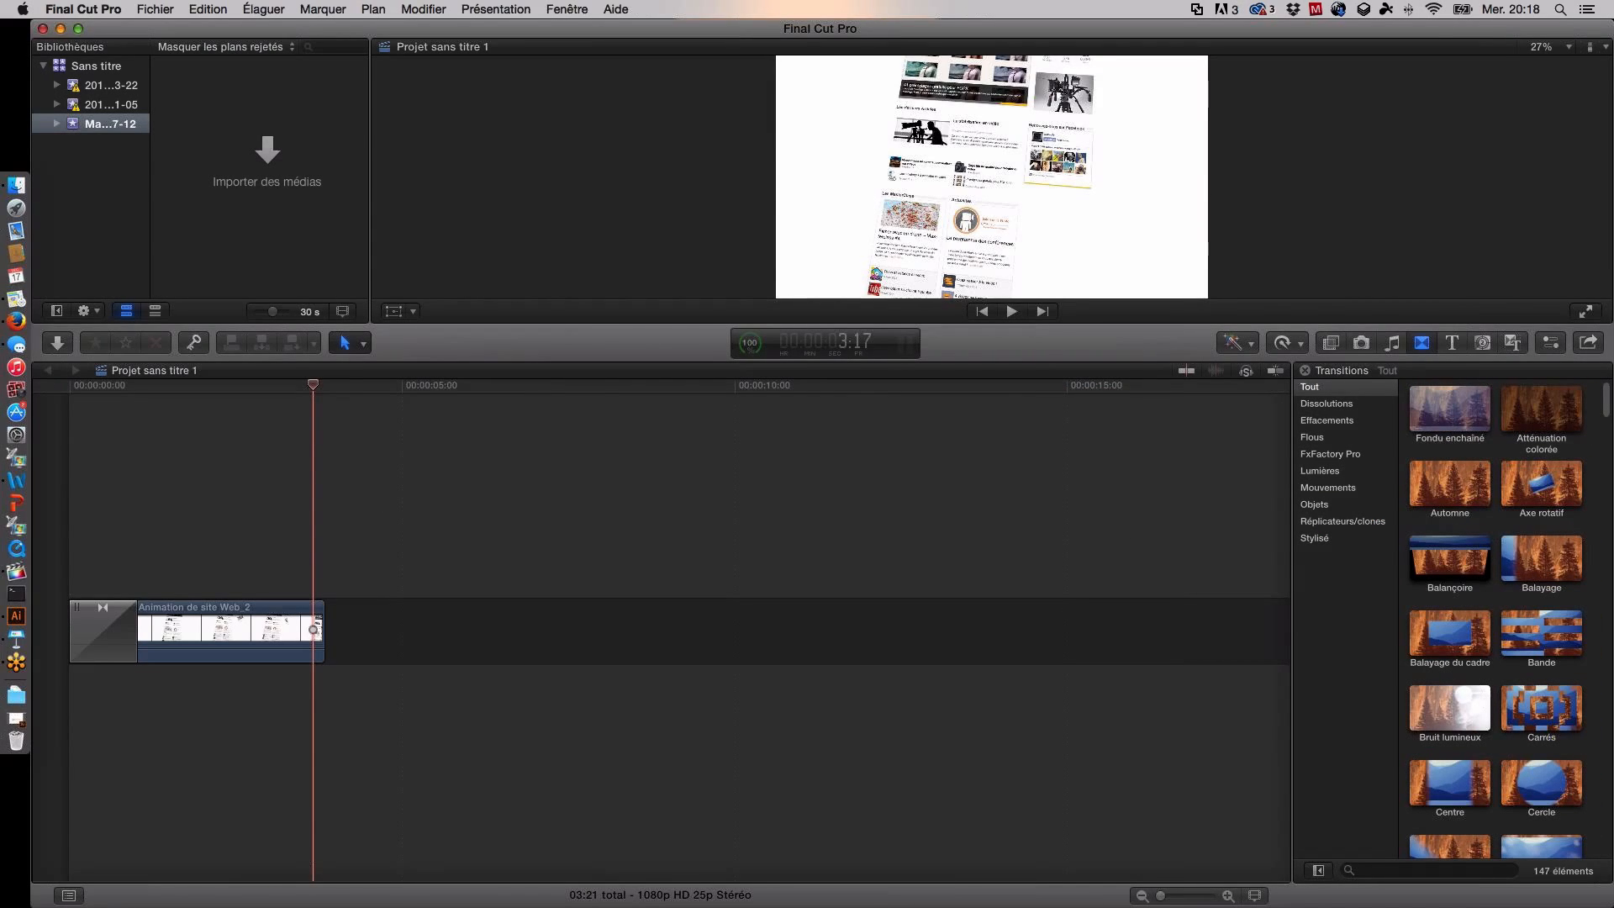
click(1430, 341)
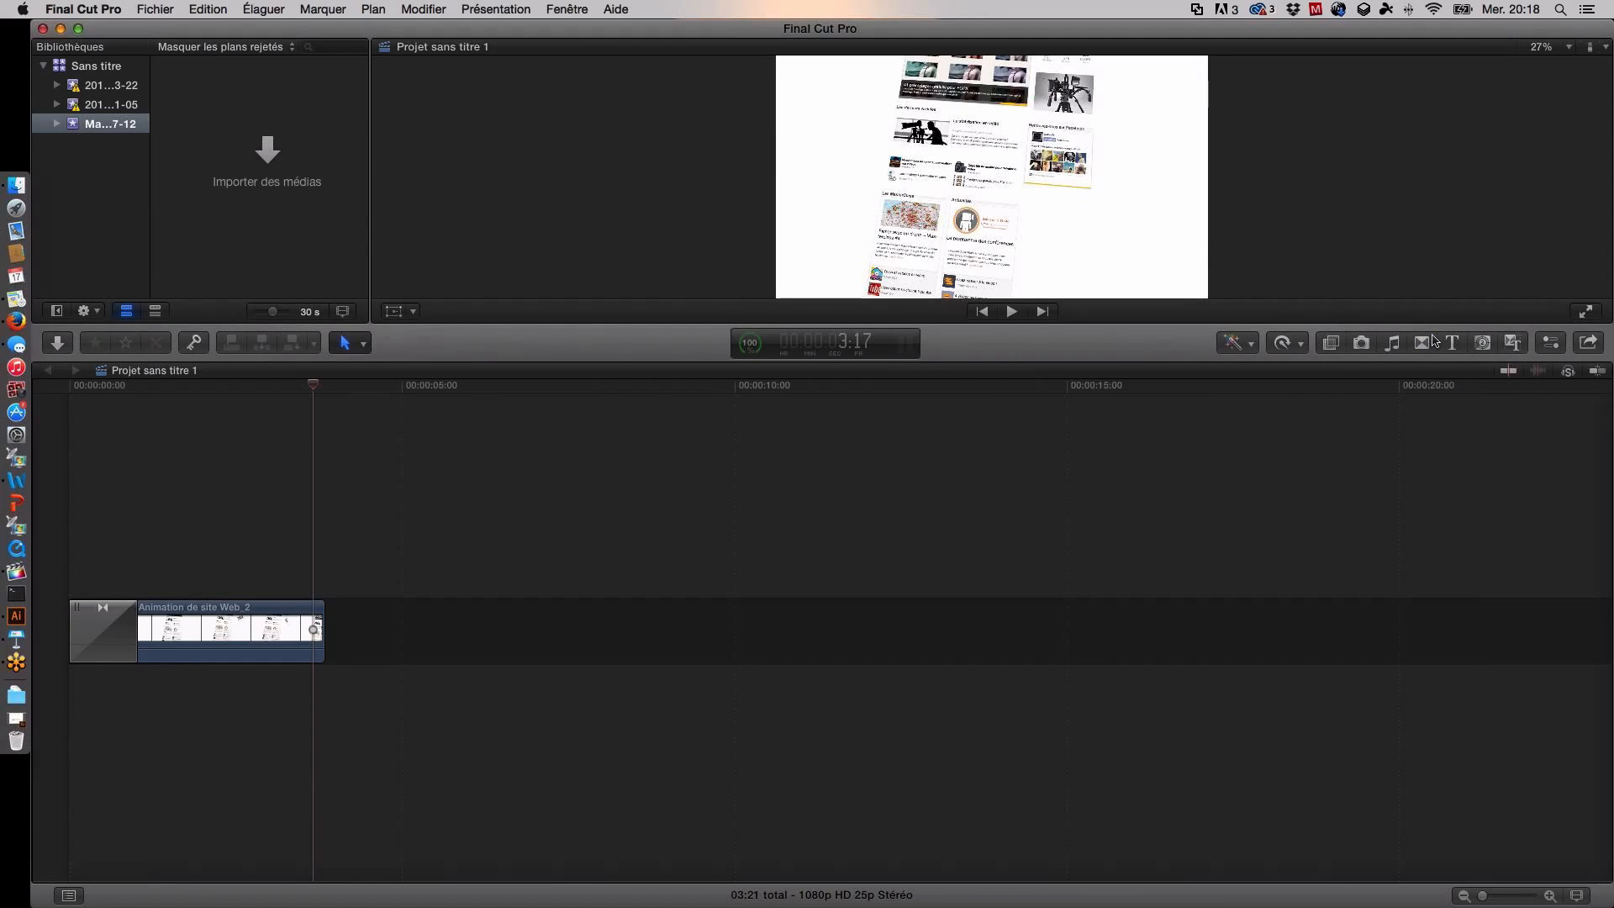
click(1431, 342)
click(1427, 344)
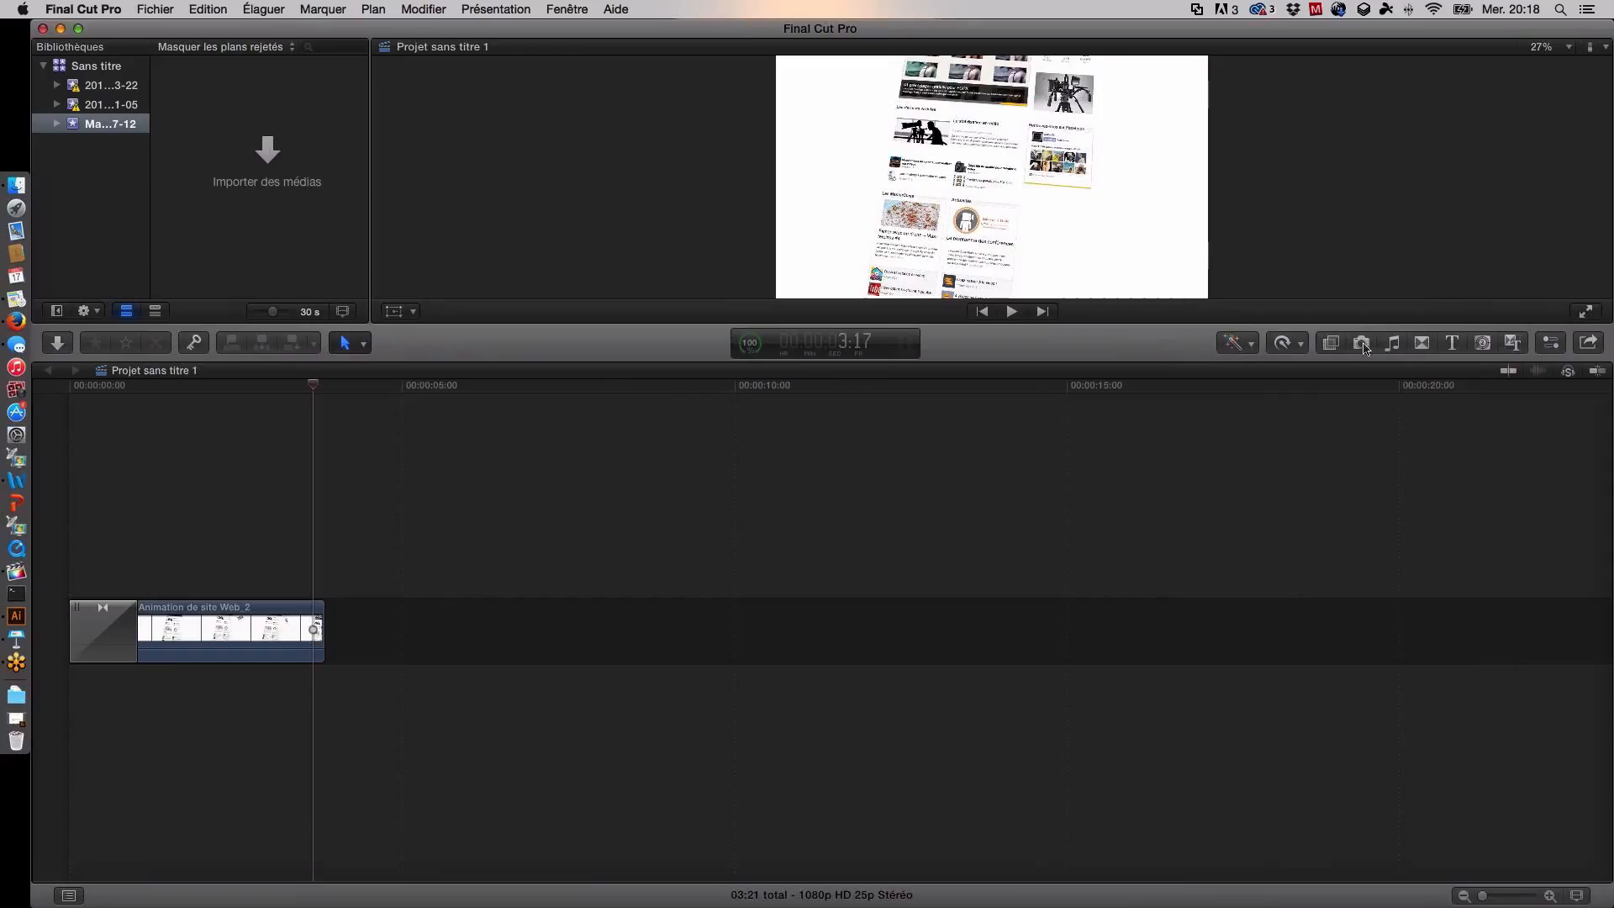
click(1428, 345)
click(1427, 343)
Step: Rearrange the workspace with a short timeline, the titles browser shown and a wide event browser beside a narrow viewer
drag(1099, 324, 1068, 820)
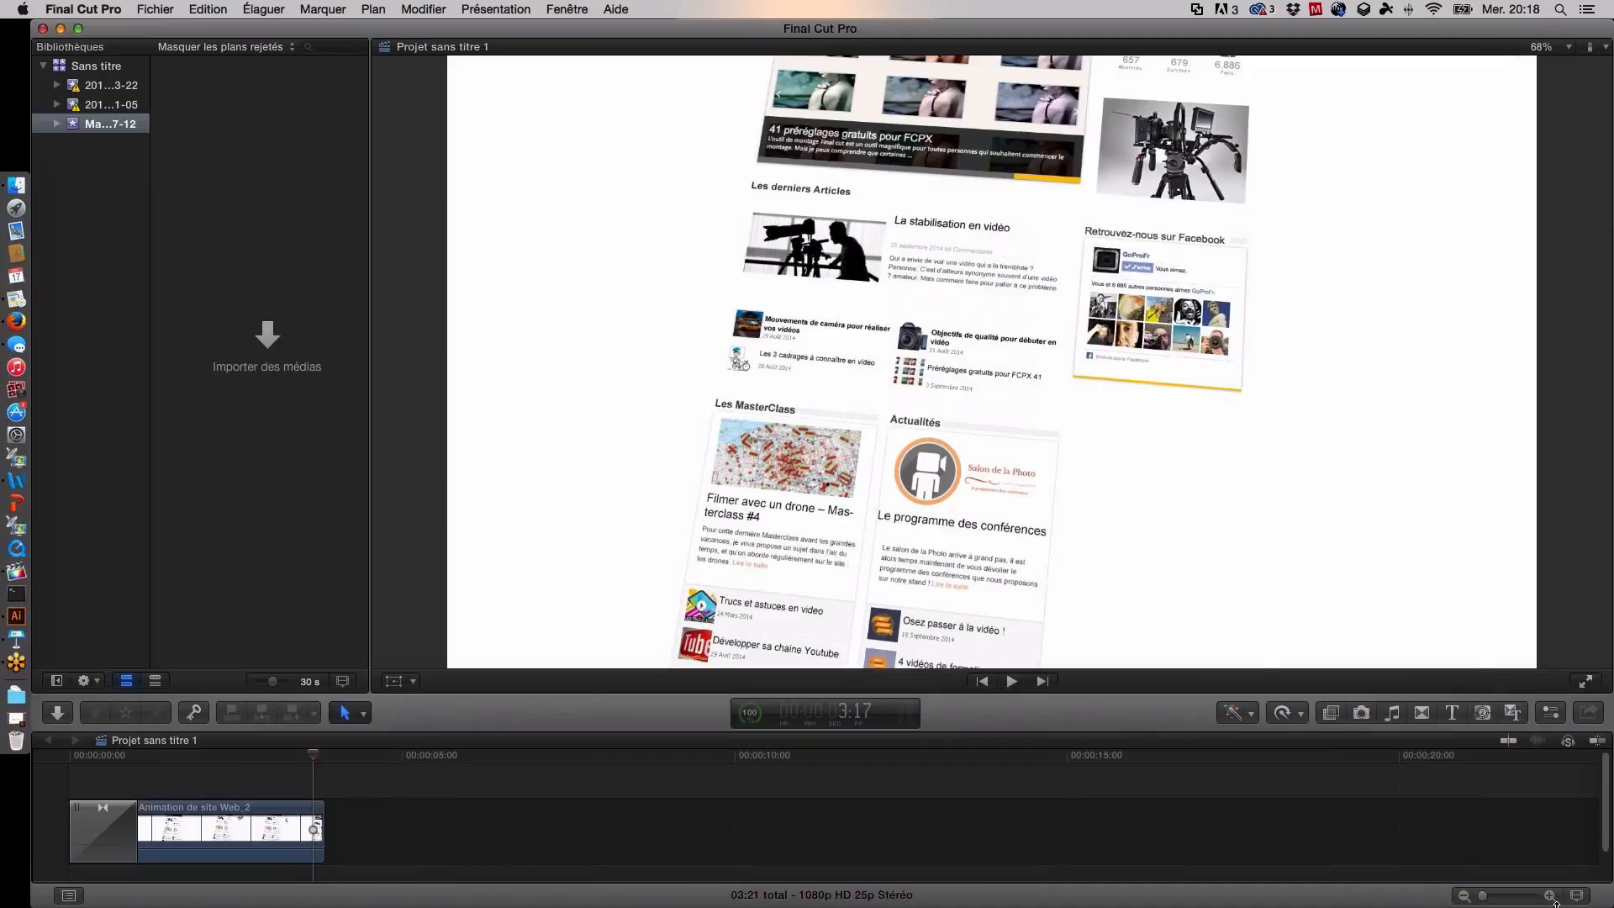
click(1451, 712)
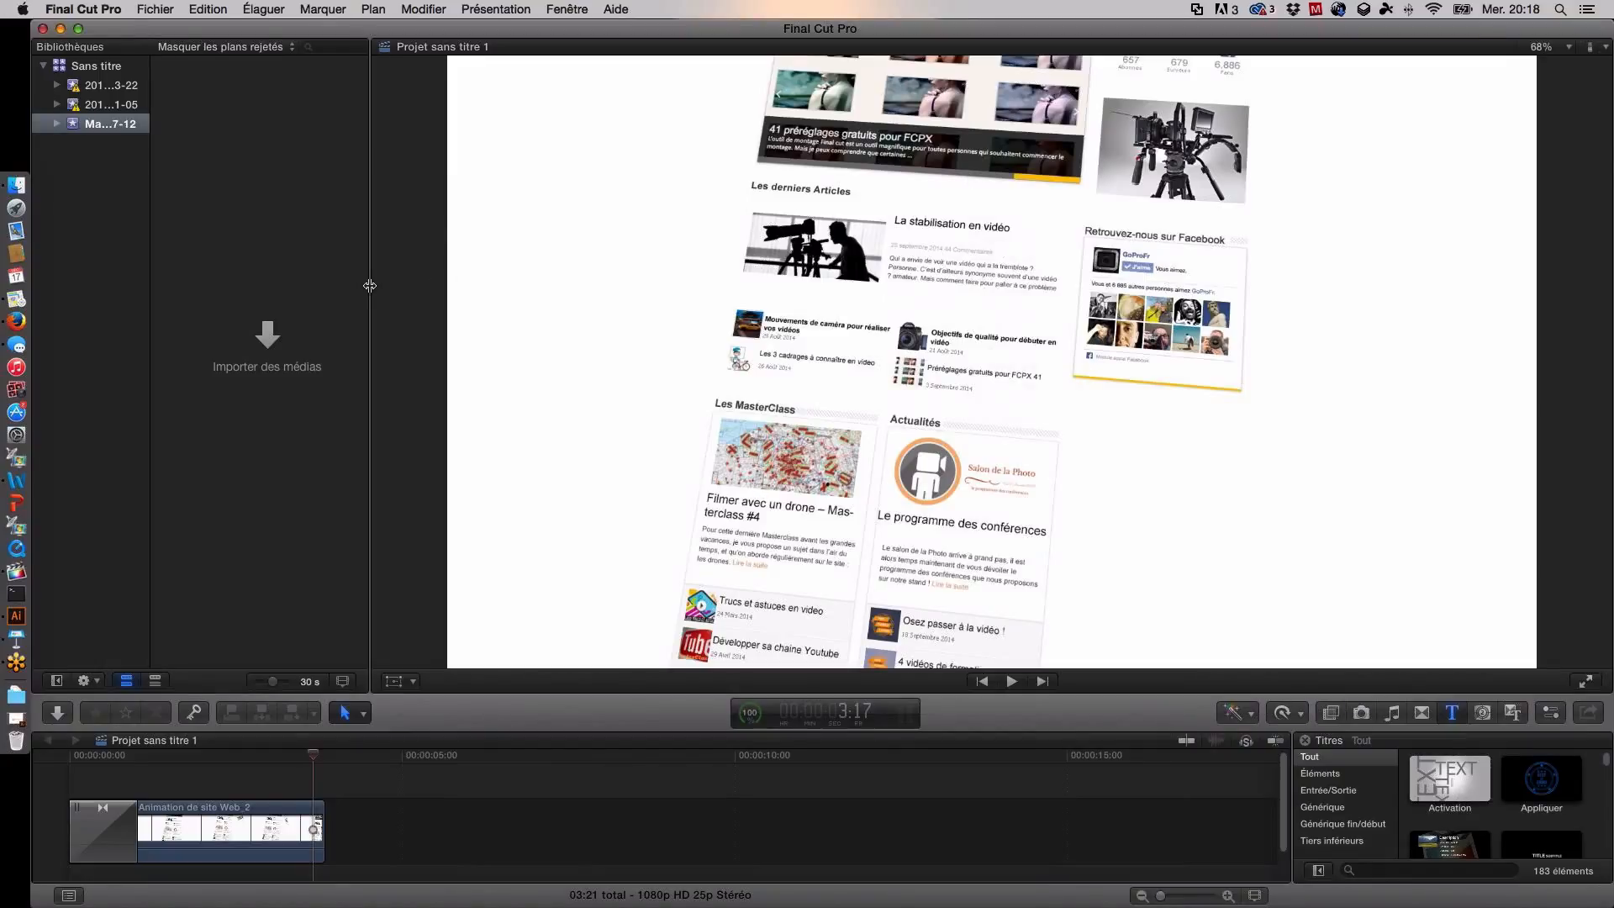
drag(370, 286, 1283, 276)
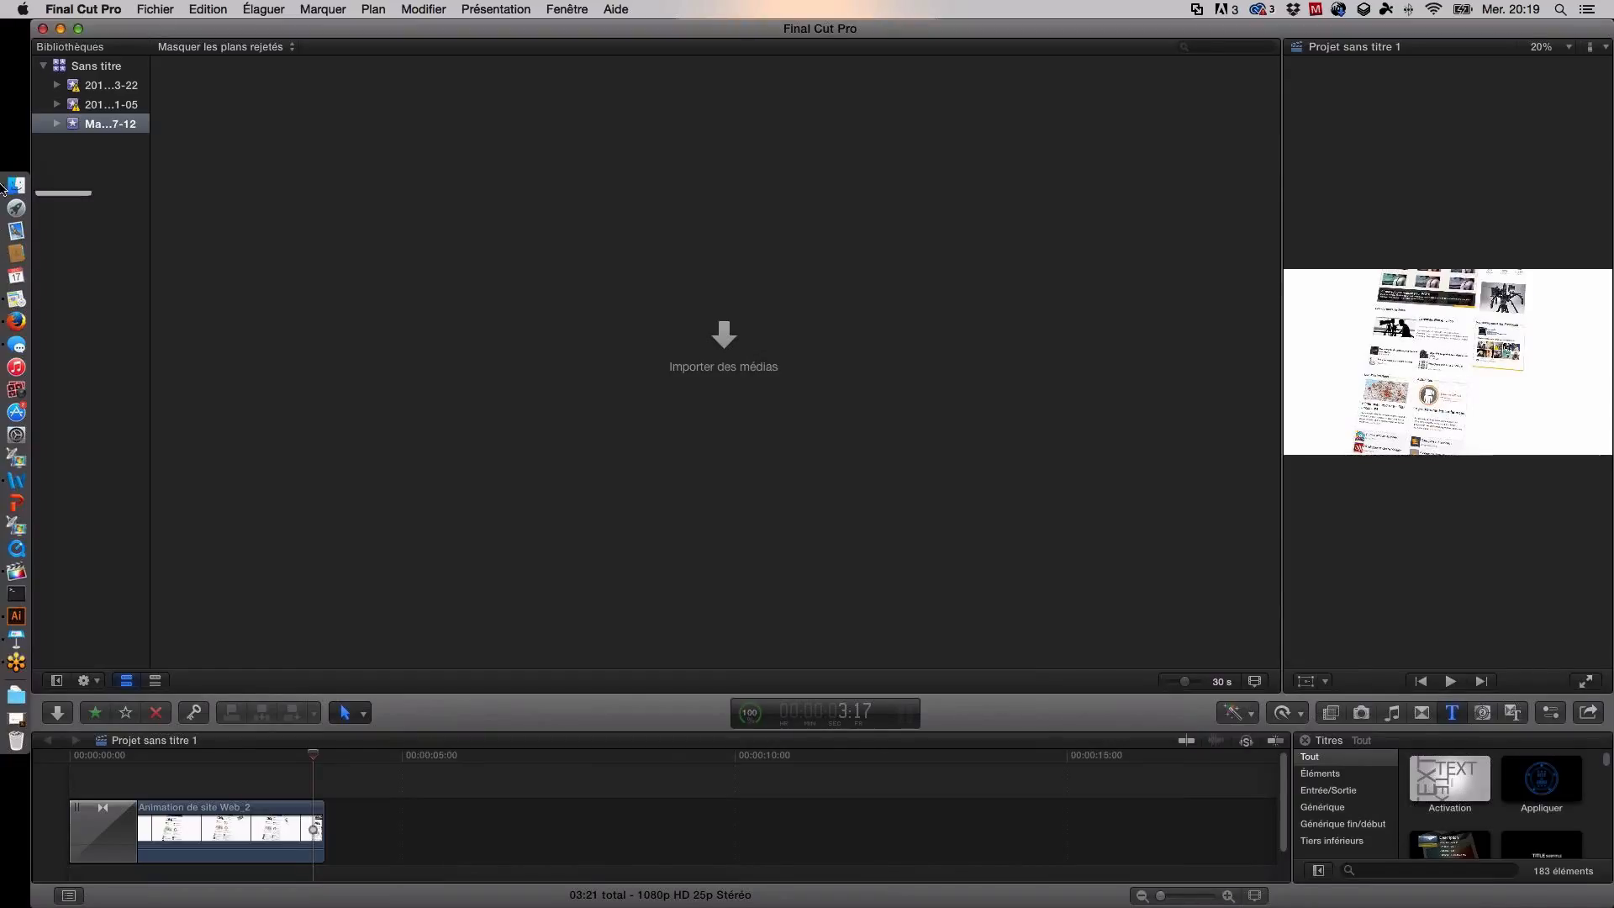
Step: Start a media import and open the Joyeux Noel folder on the Backup 2T0 drive
click(179, 10)
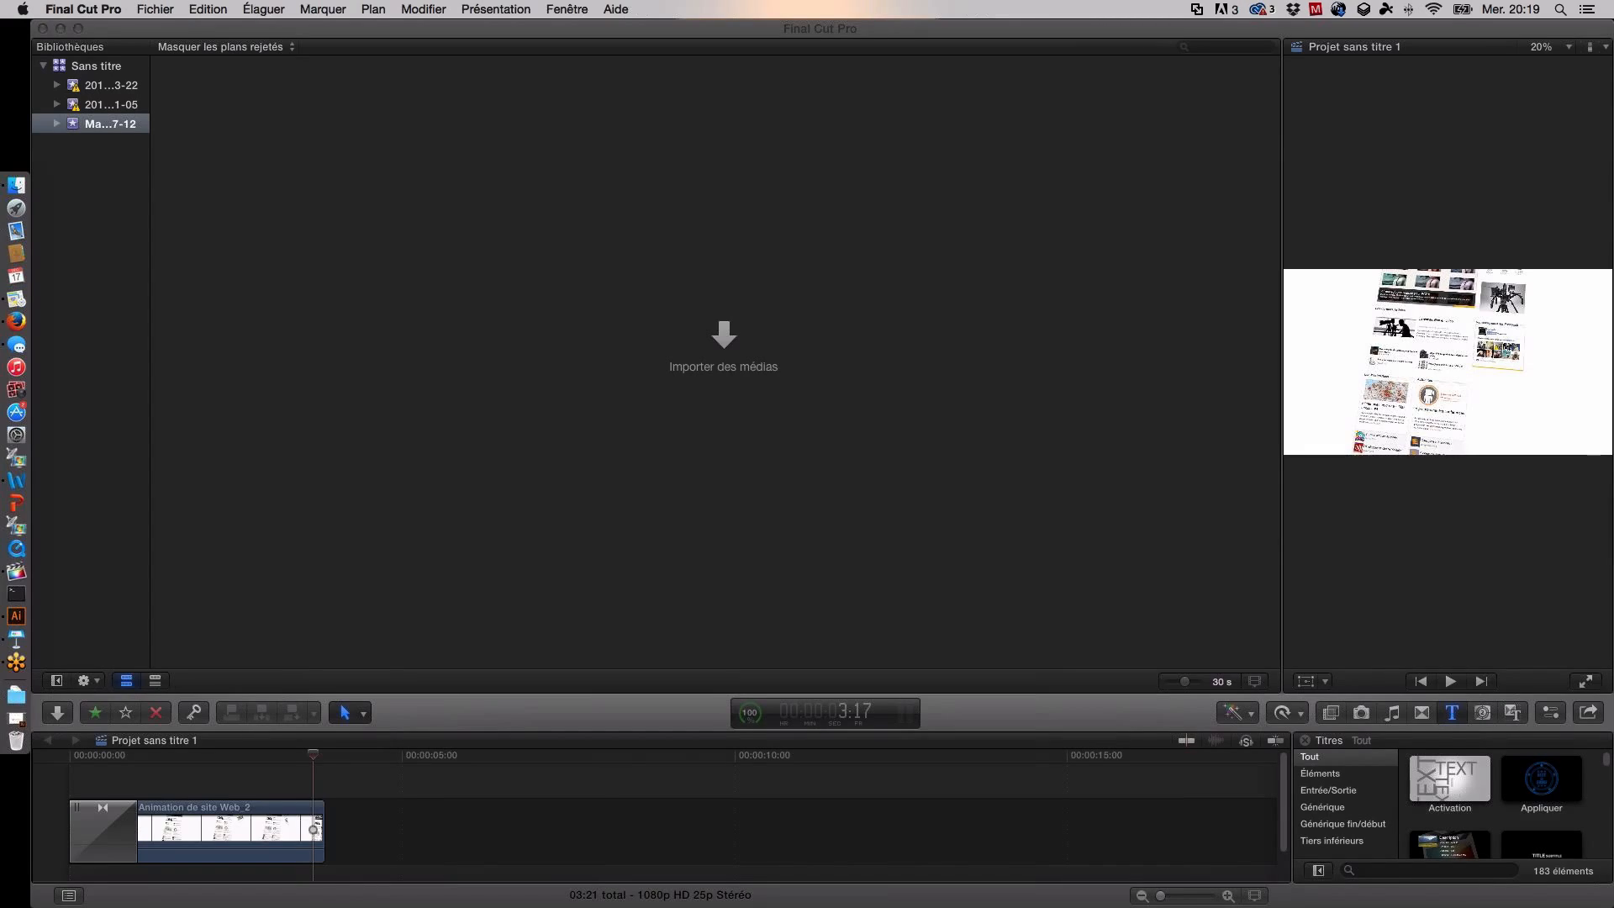
key(super+i)
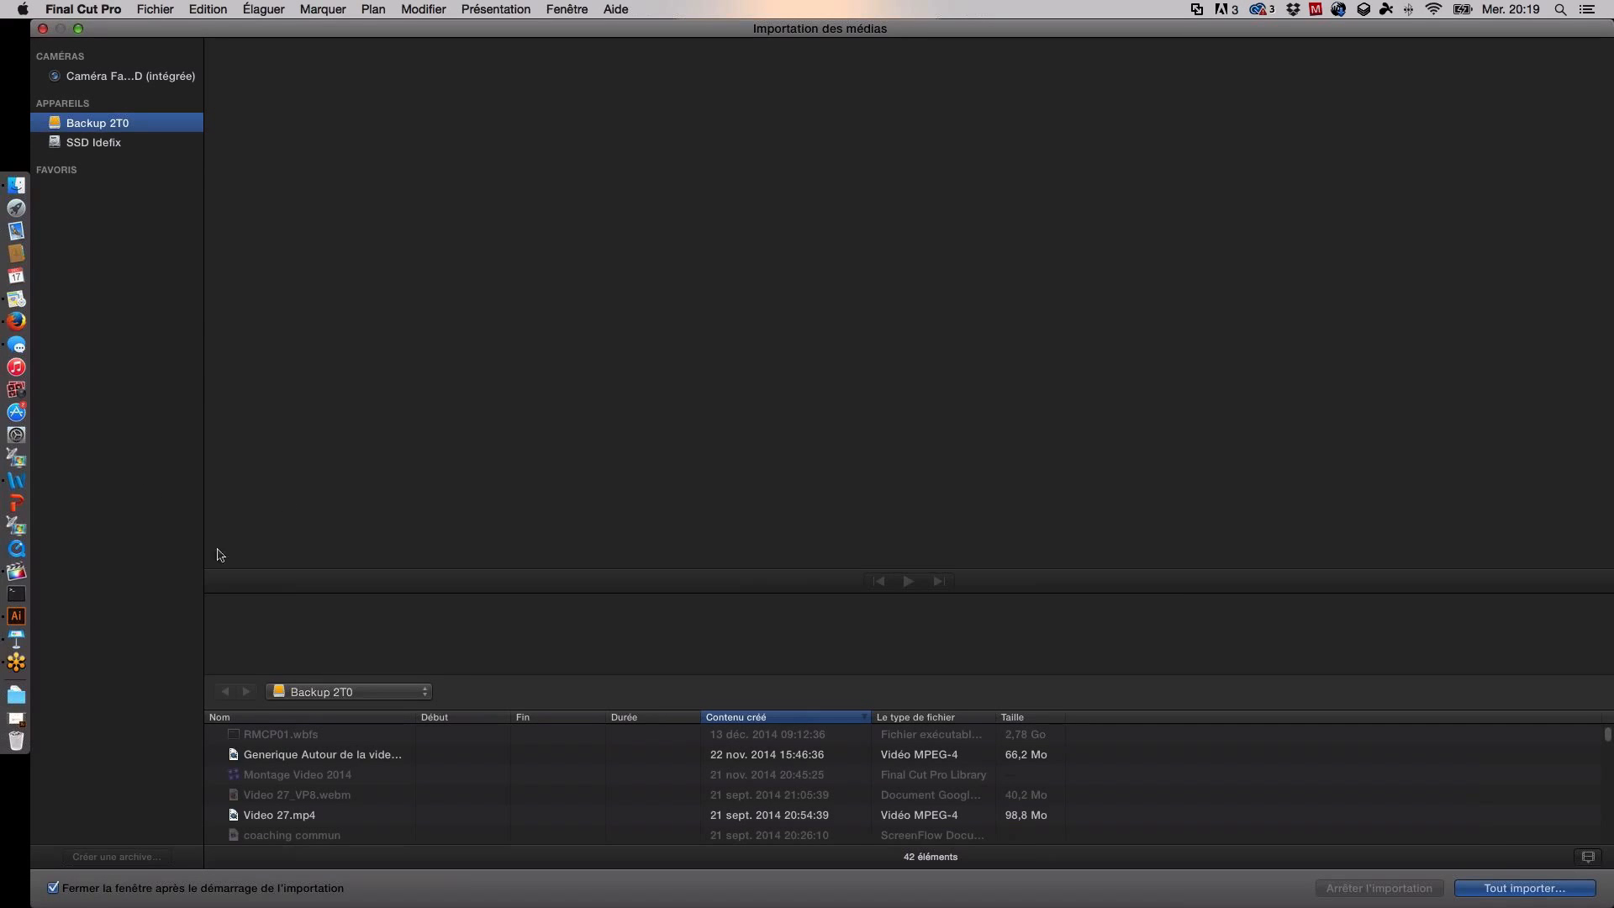
scroll(307, 776, down, 10)
scroll(305, 774, down, 3)
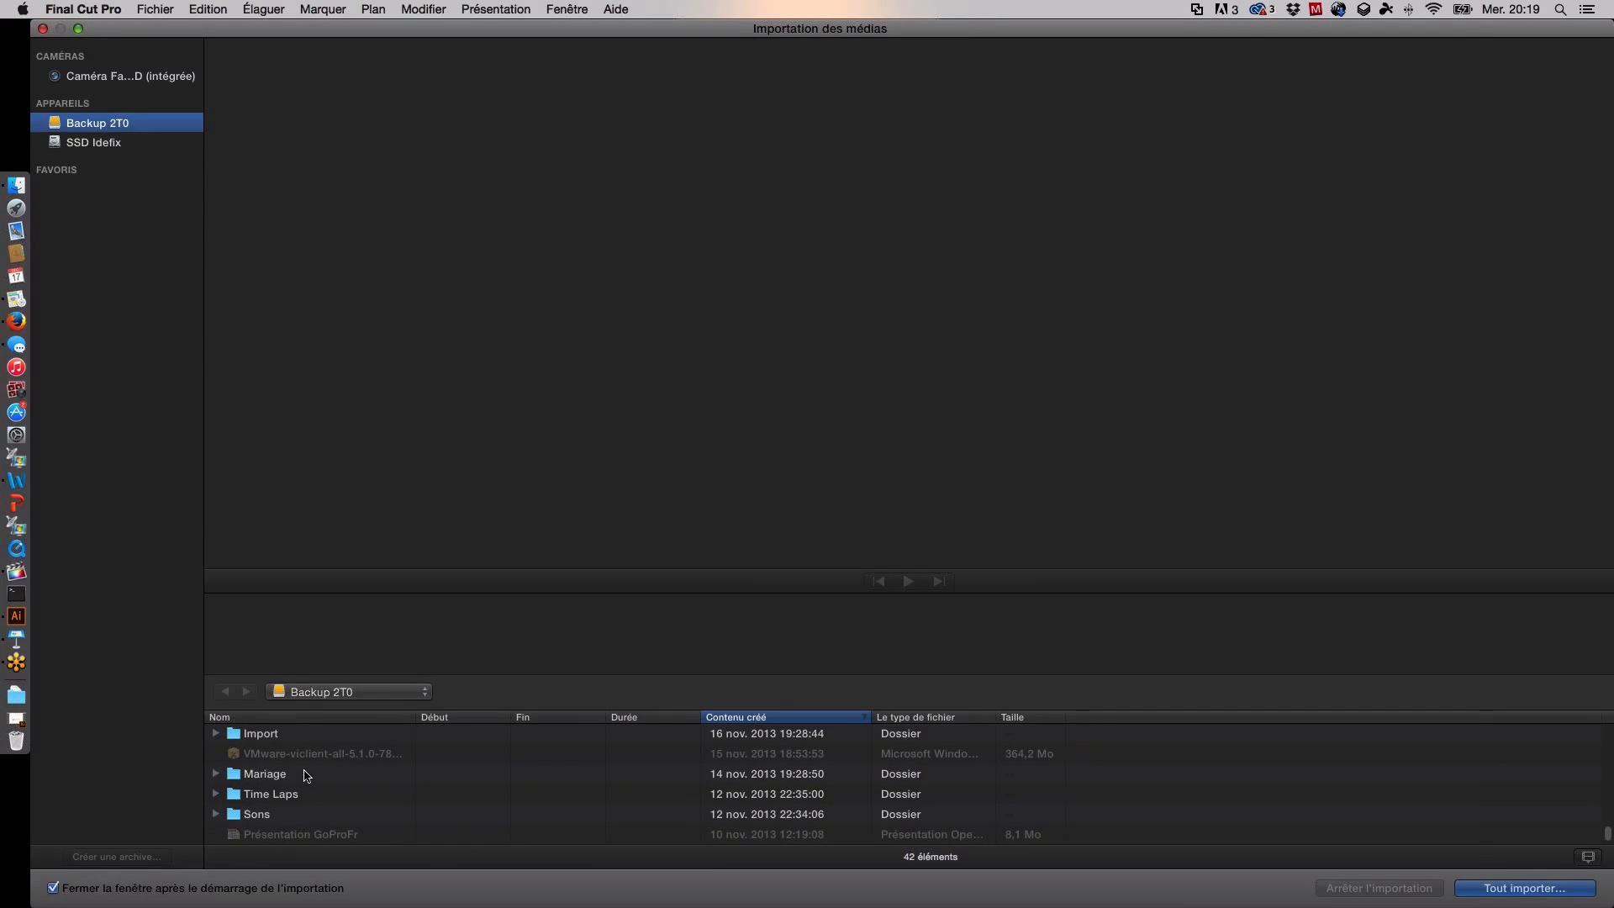
scroll(305, 781, up, 3)
scroll(305, 784, up, 1)
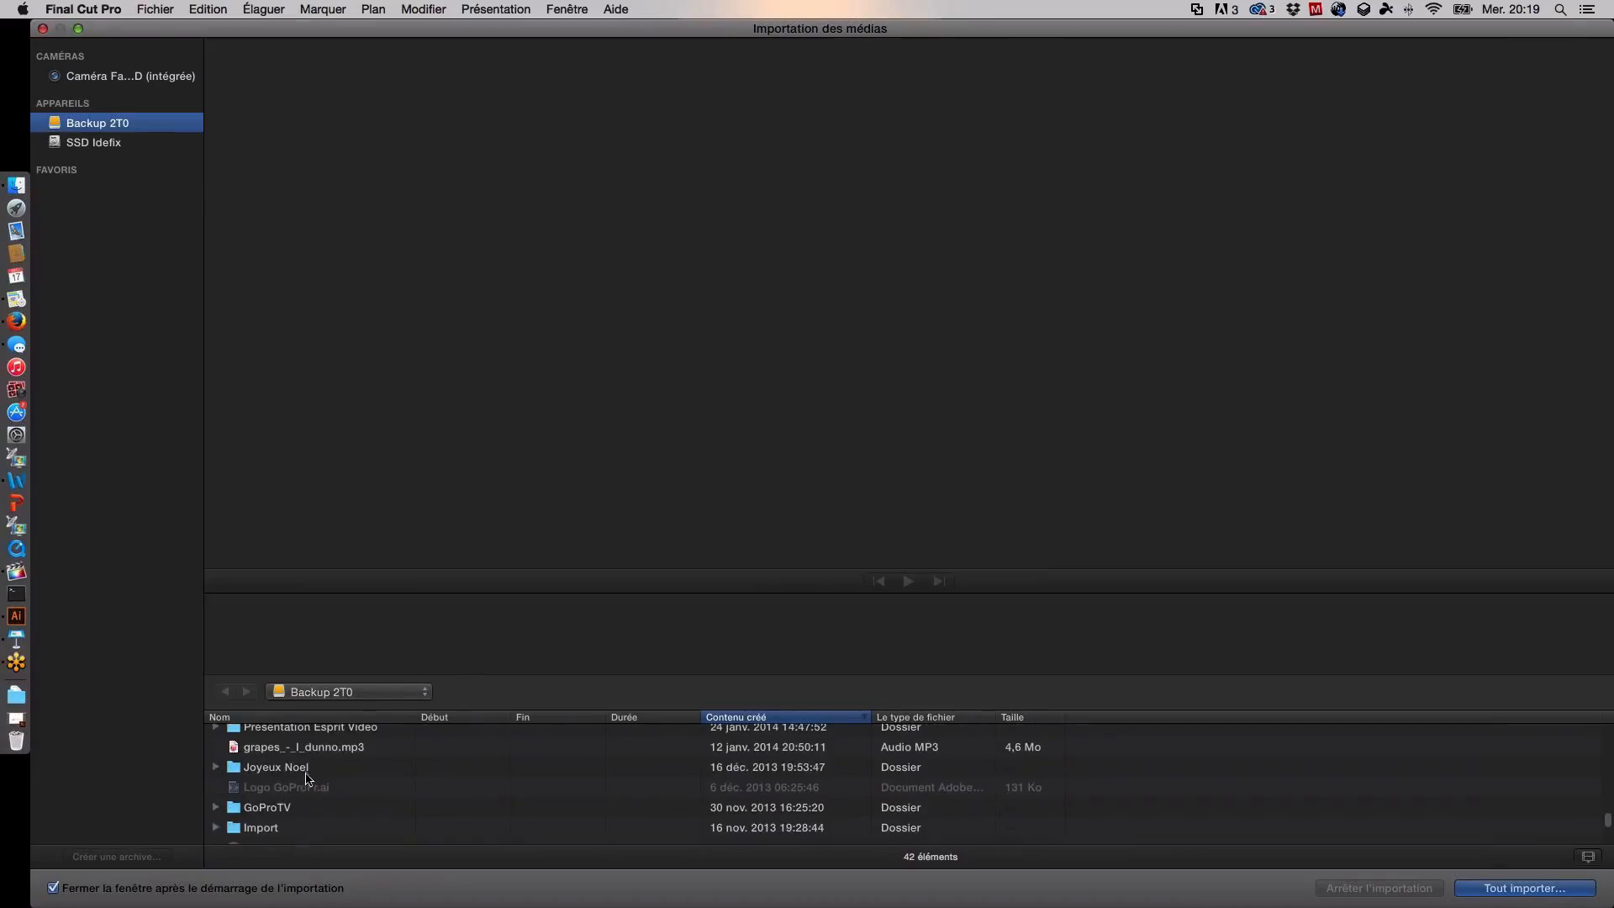
click(307, 772)
double_click(306, 772)
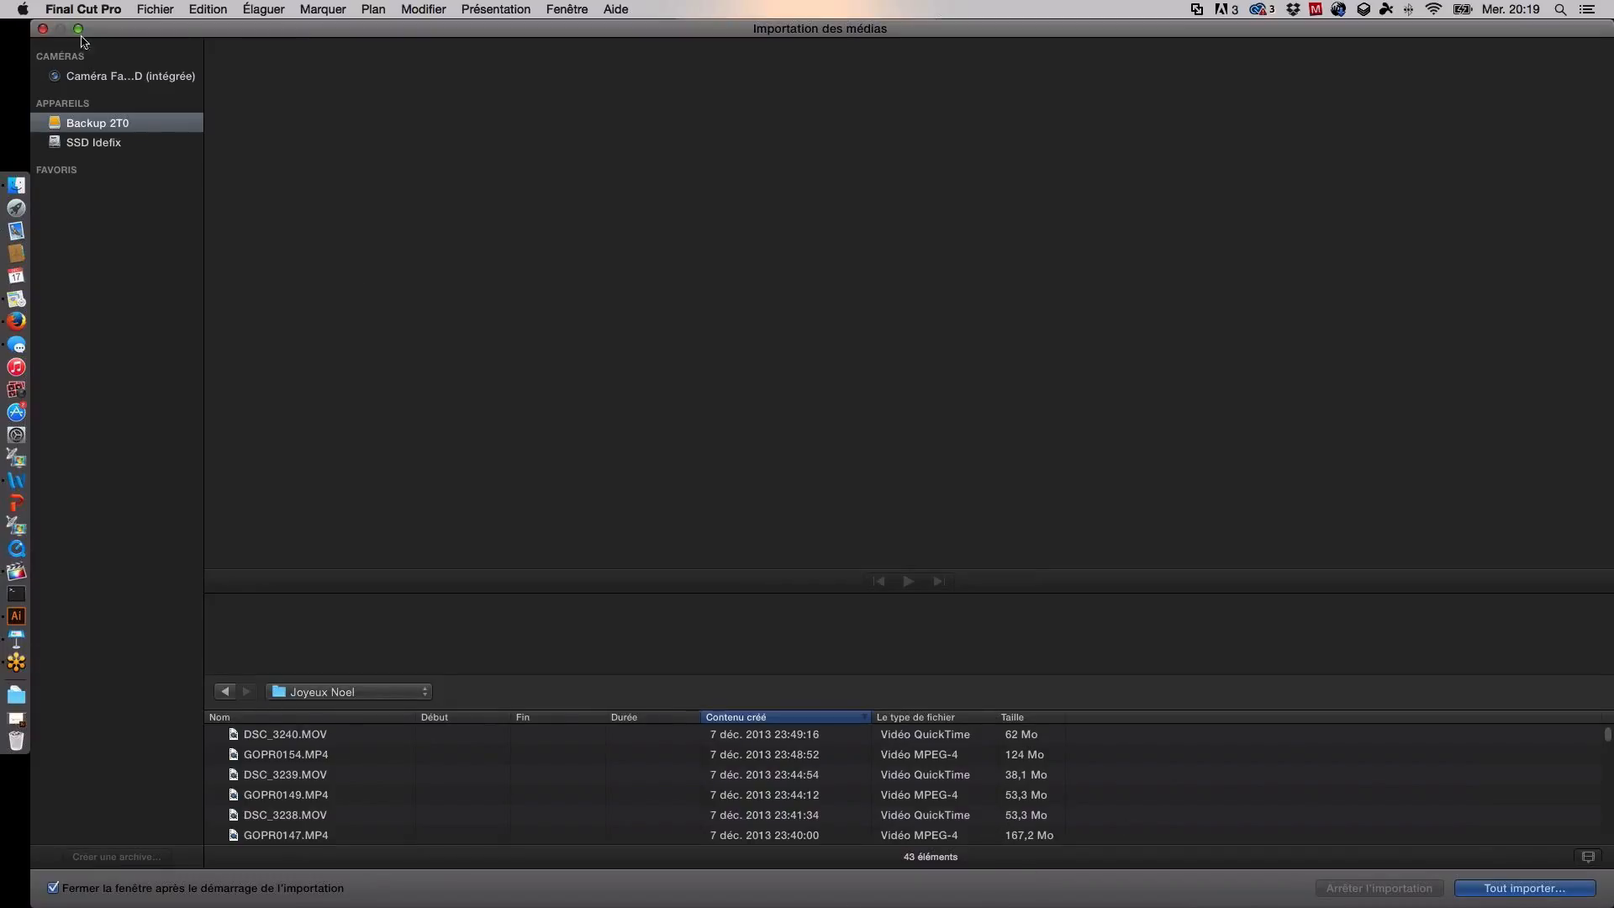
Step: Close the media import window and reopen it with the Importer > Données command, twice in a row
click(43, 29)
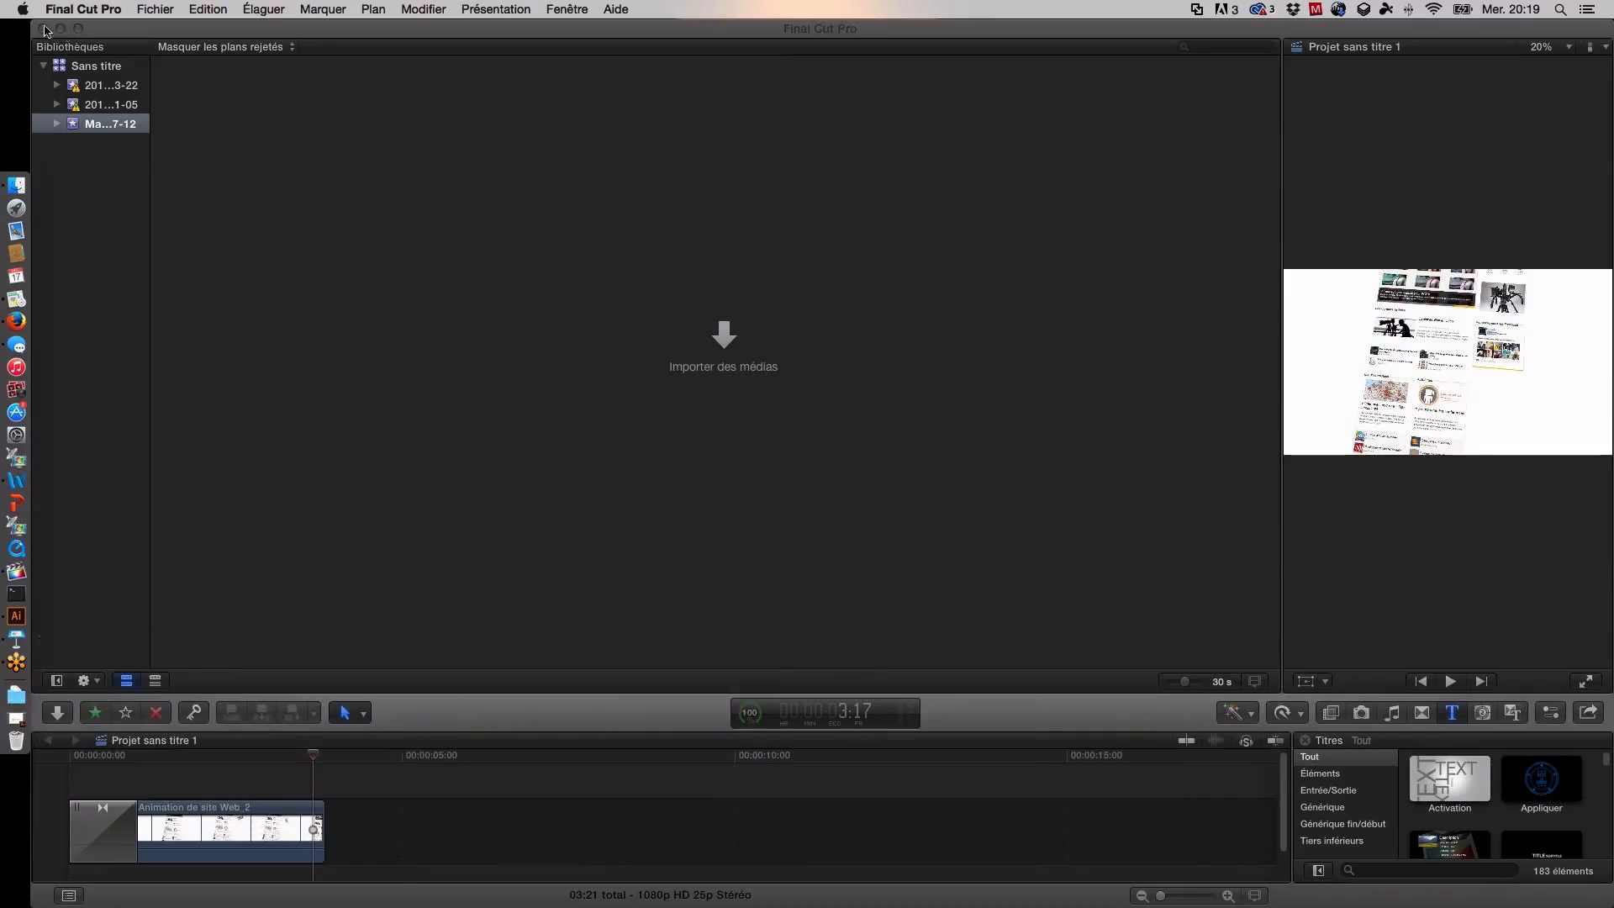
click(155, 9)
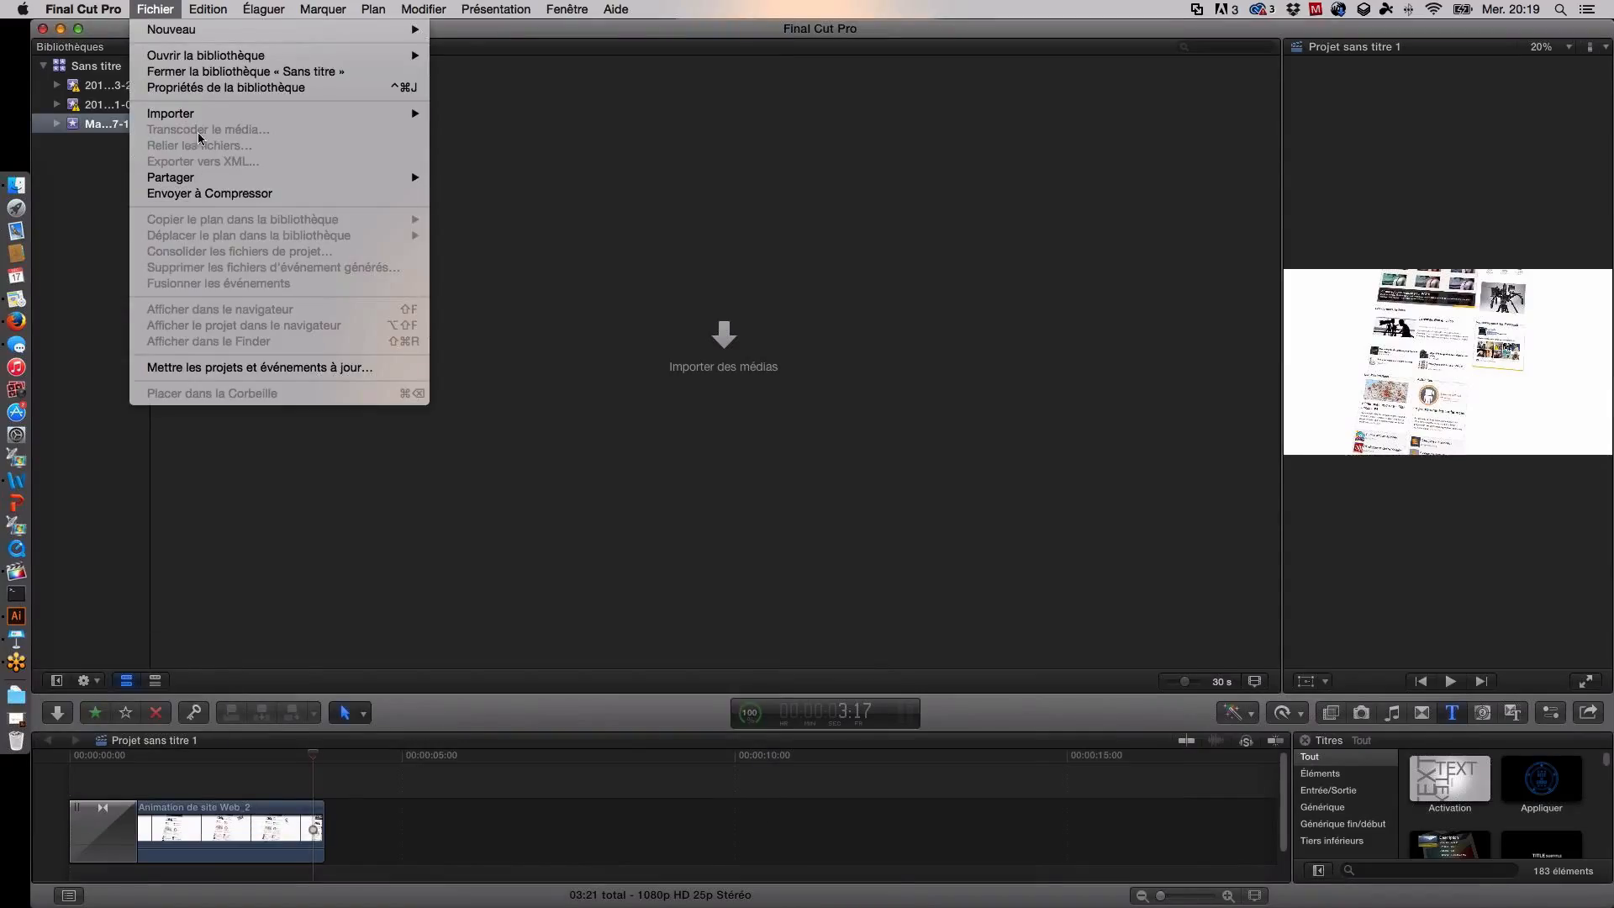
mouse_move(215, 116)
click(577, 113)
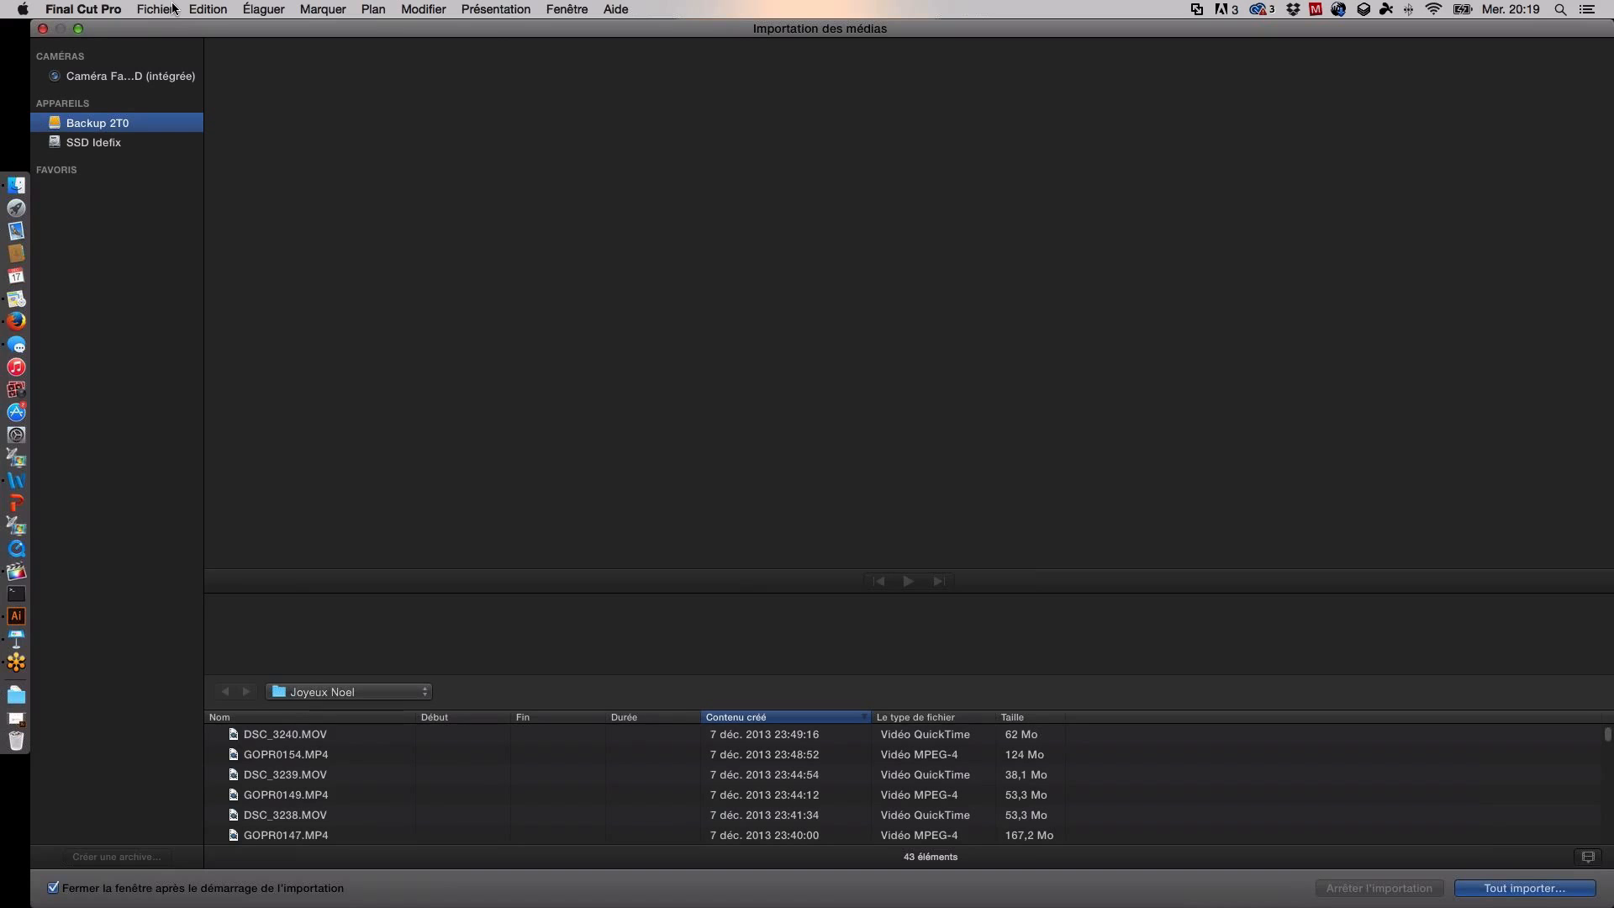
click(43, 28)
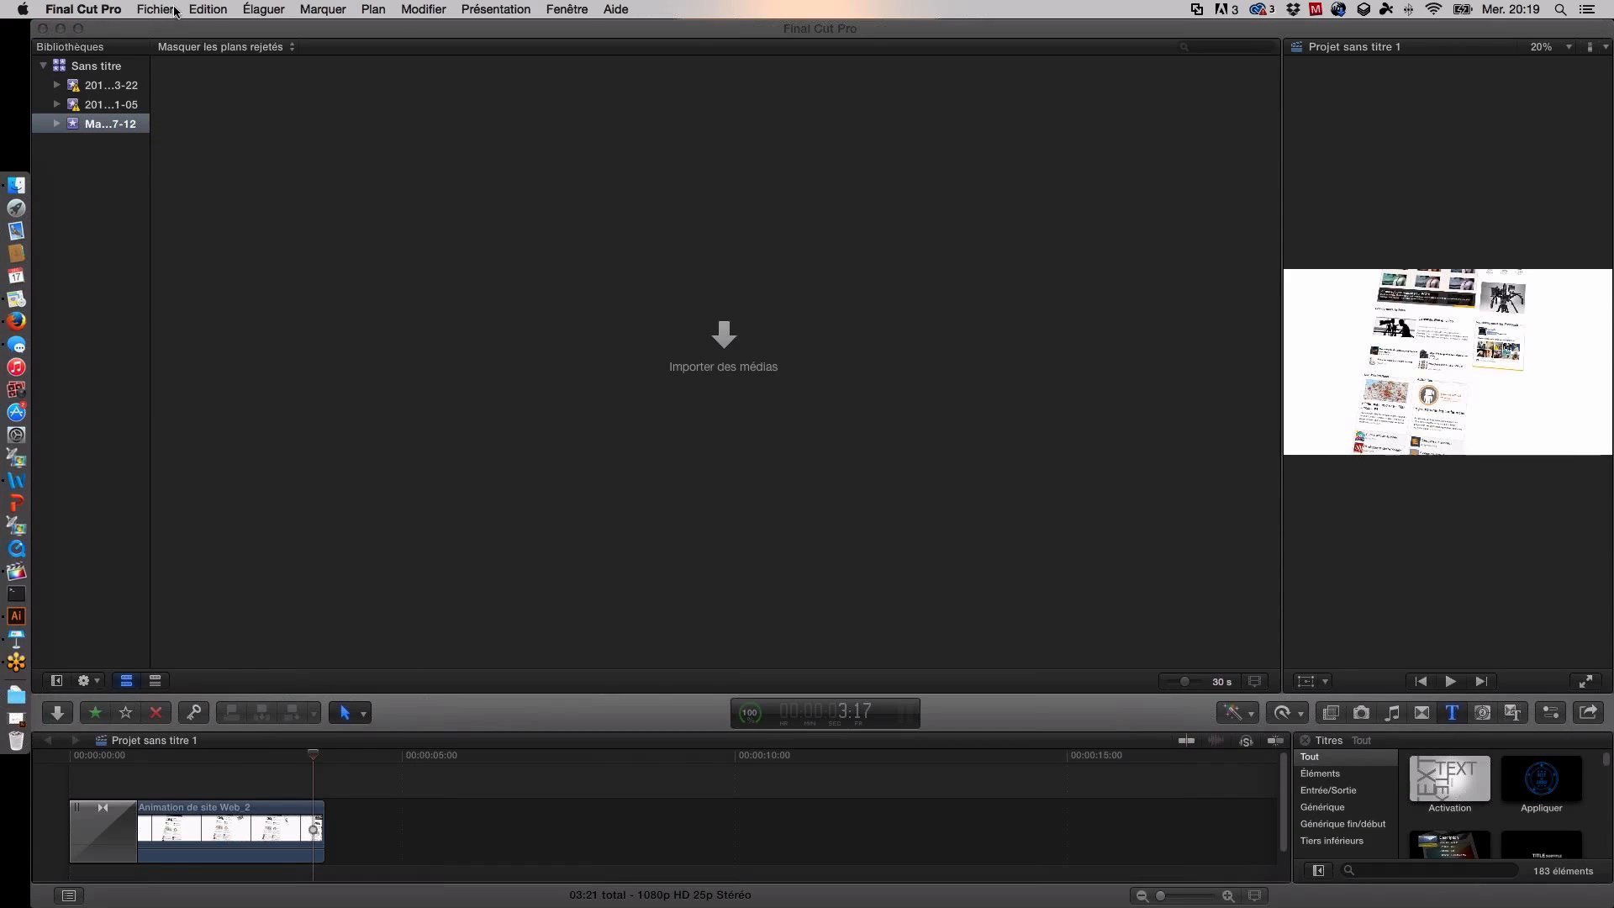
click(156, 9)
mouse_move(328, 115)
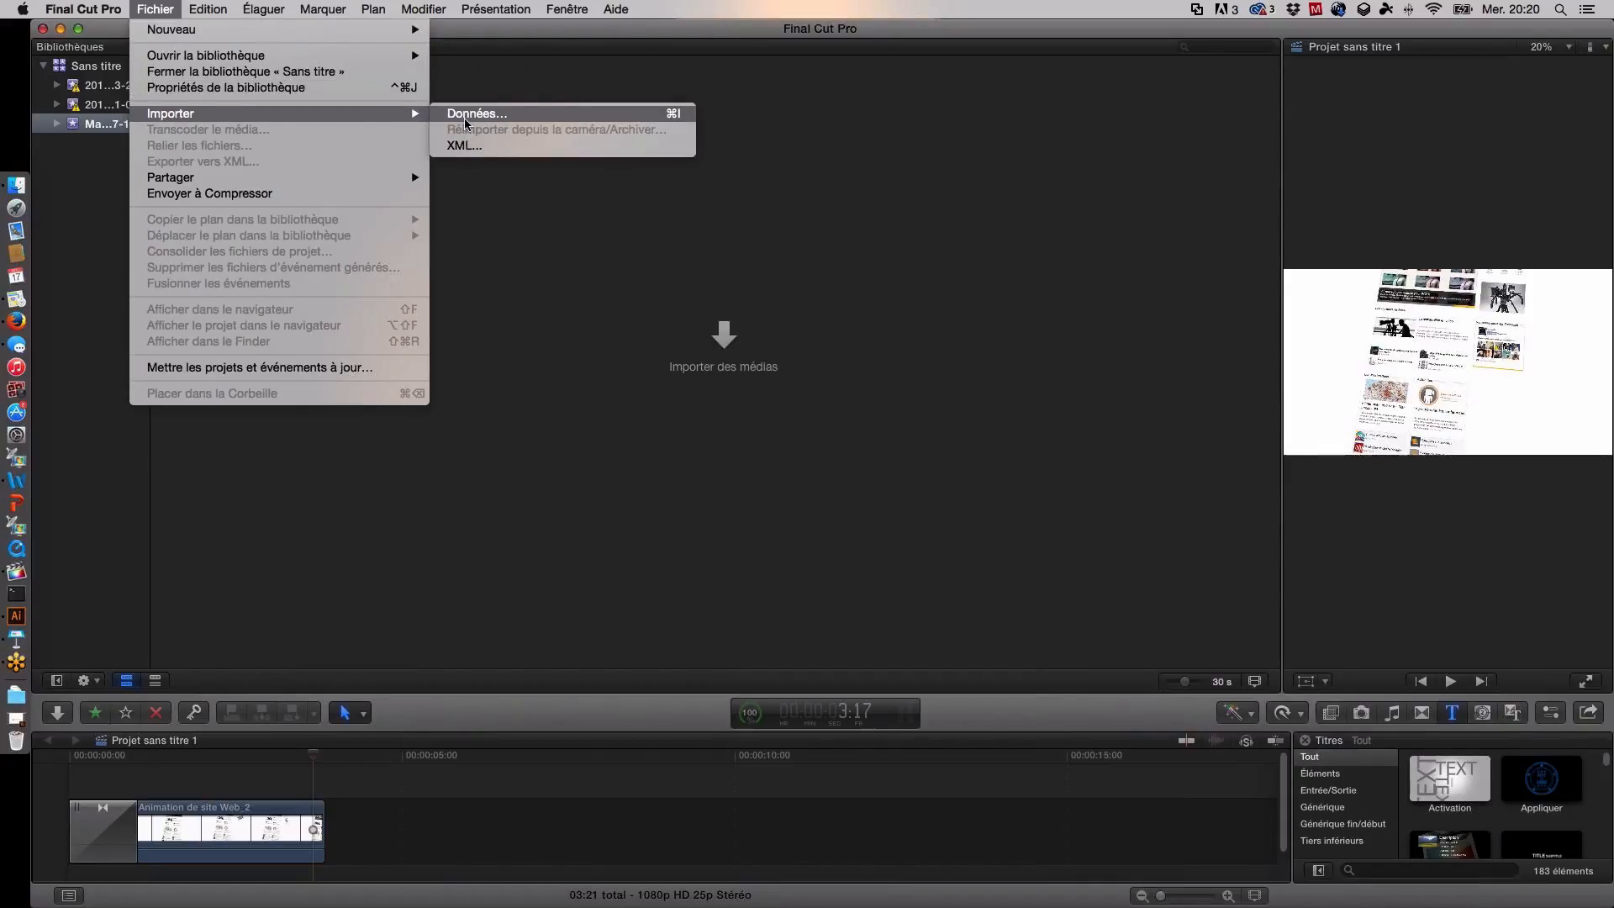
click(673, 116)
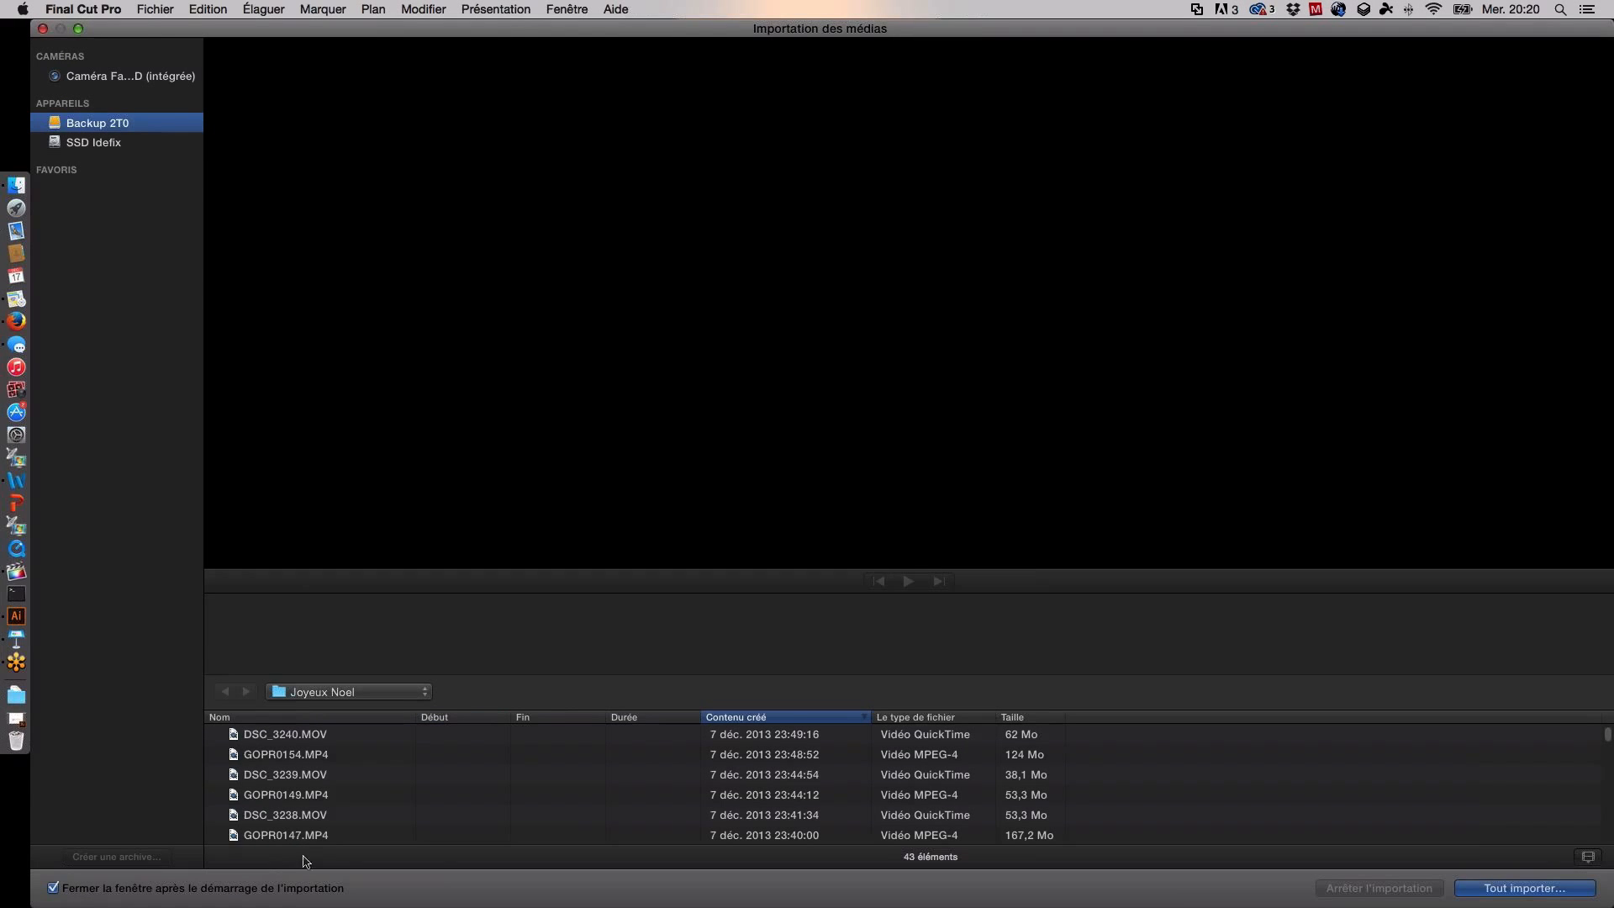
Step: Play and pause a preview of the DSC_3240.MOV clip in the import window
click(351, 737)
key(space)
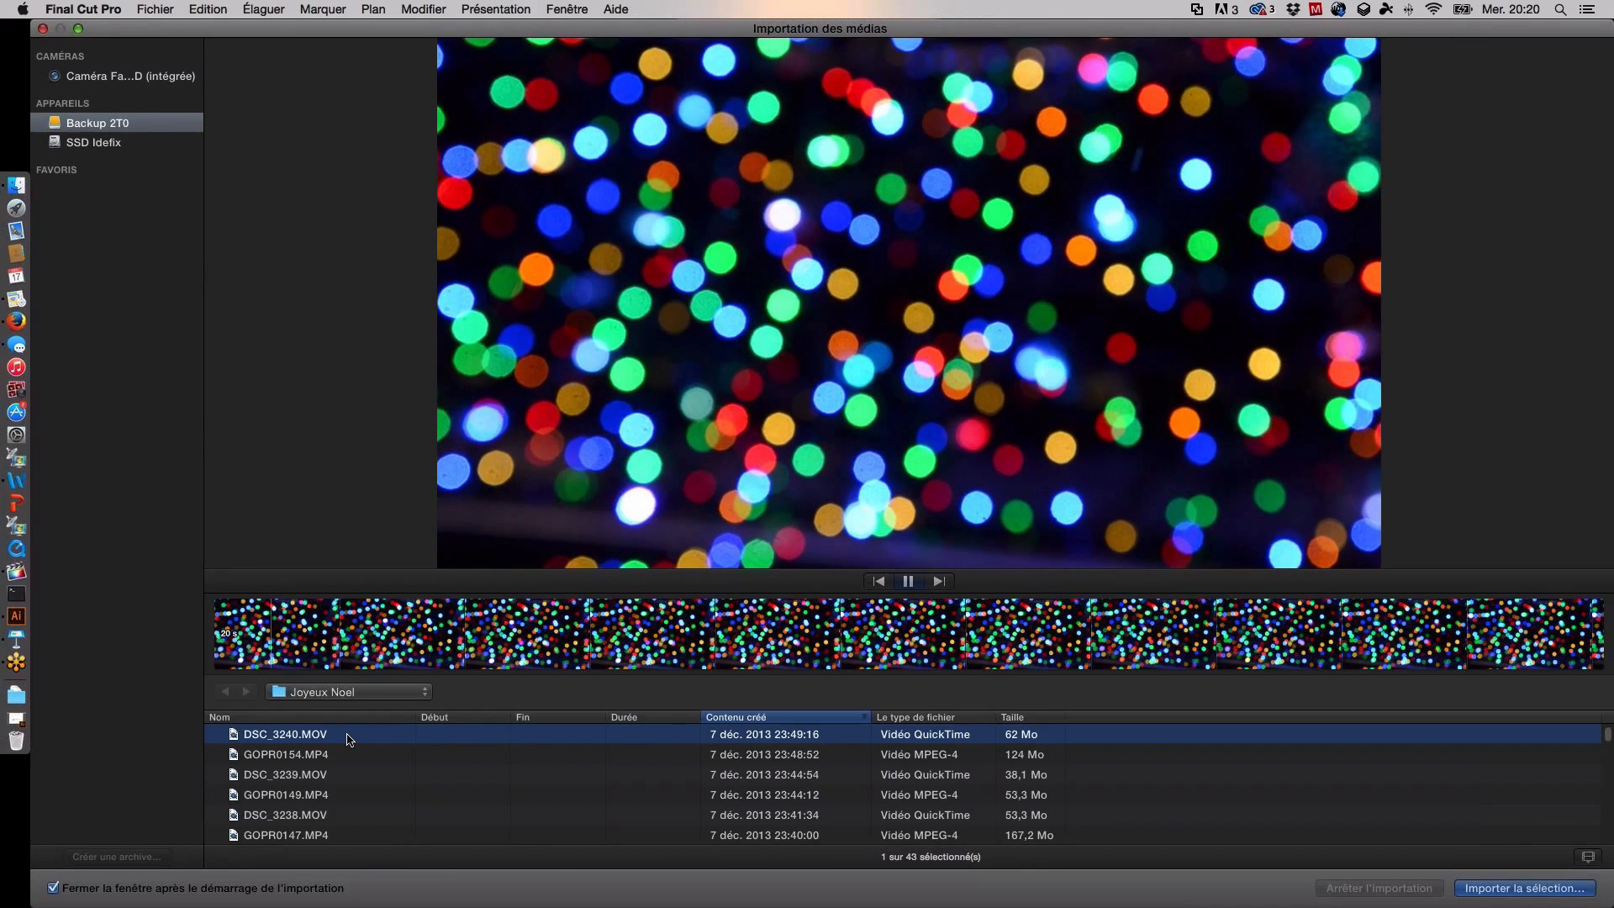
key(space)
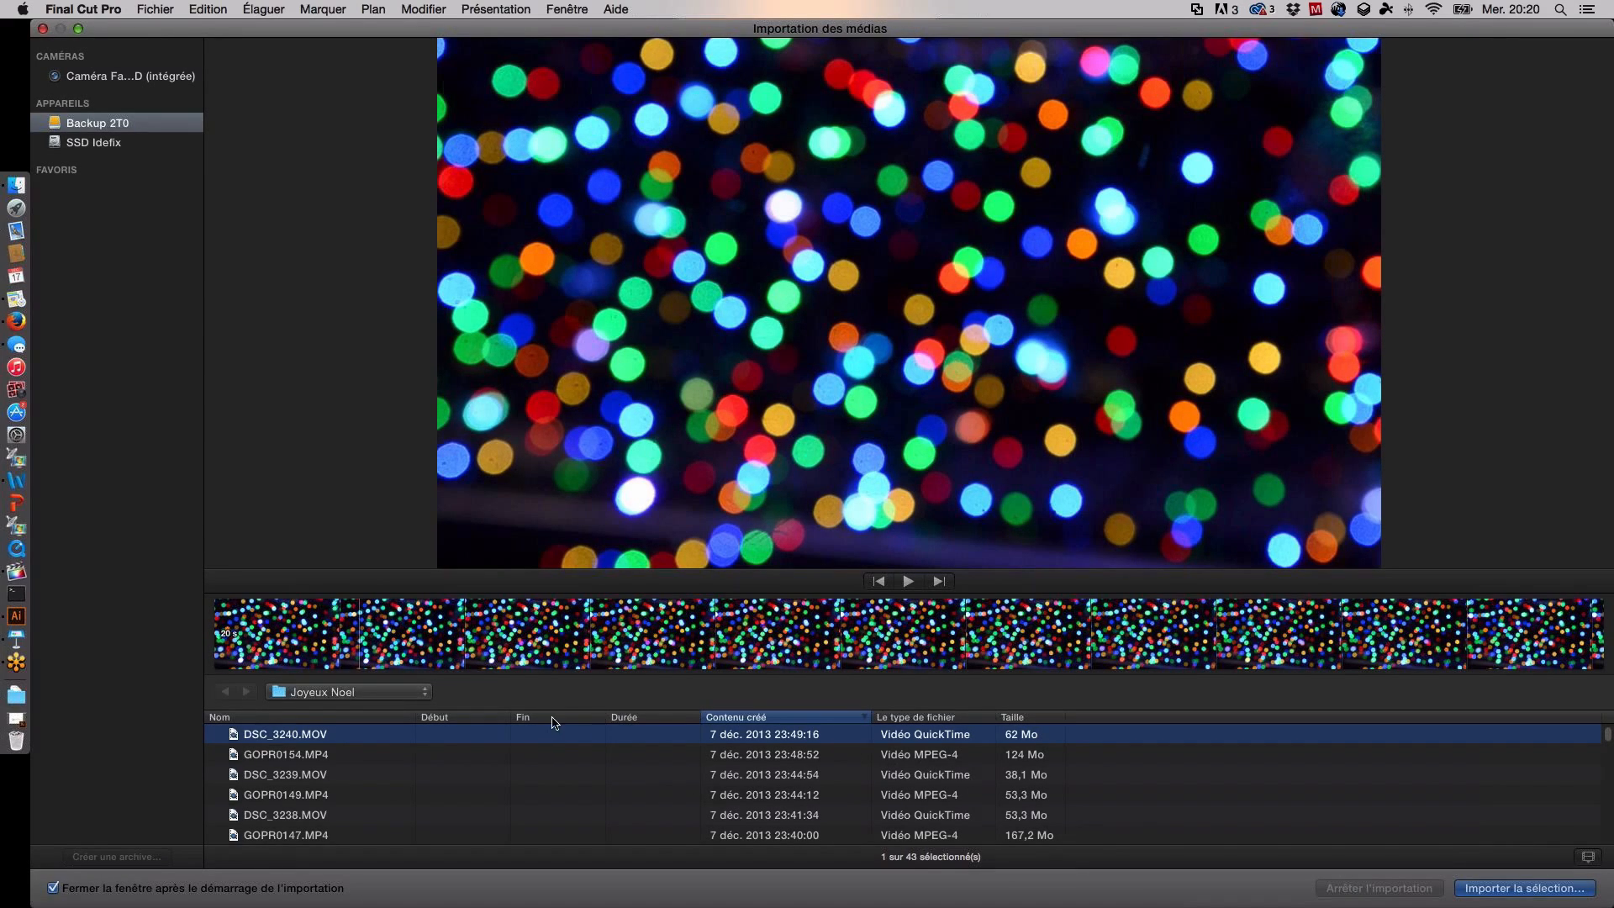
Step: Browse the clips in the Joyeux Noel folder, checking the GOPR0143.MP4 preview and returning to DSC_3240.MOV
scroll(552, 723, down, 10)
scroll(808, 748, up, 10)
scroll(1051, 806, down, 10)
scroll(1049, 806, up, 10)
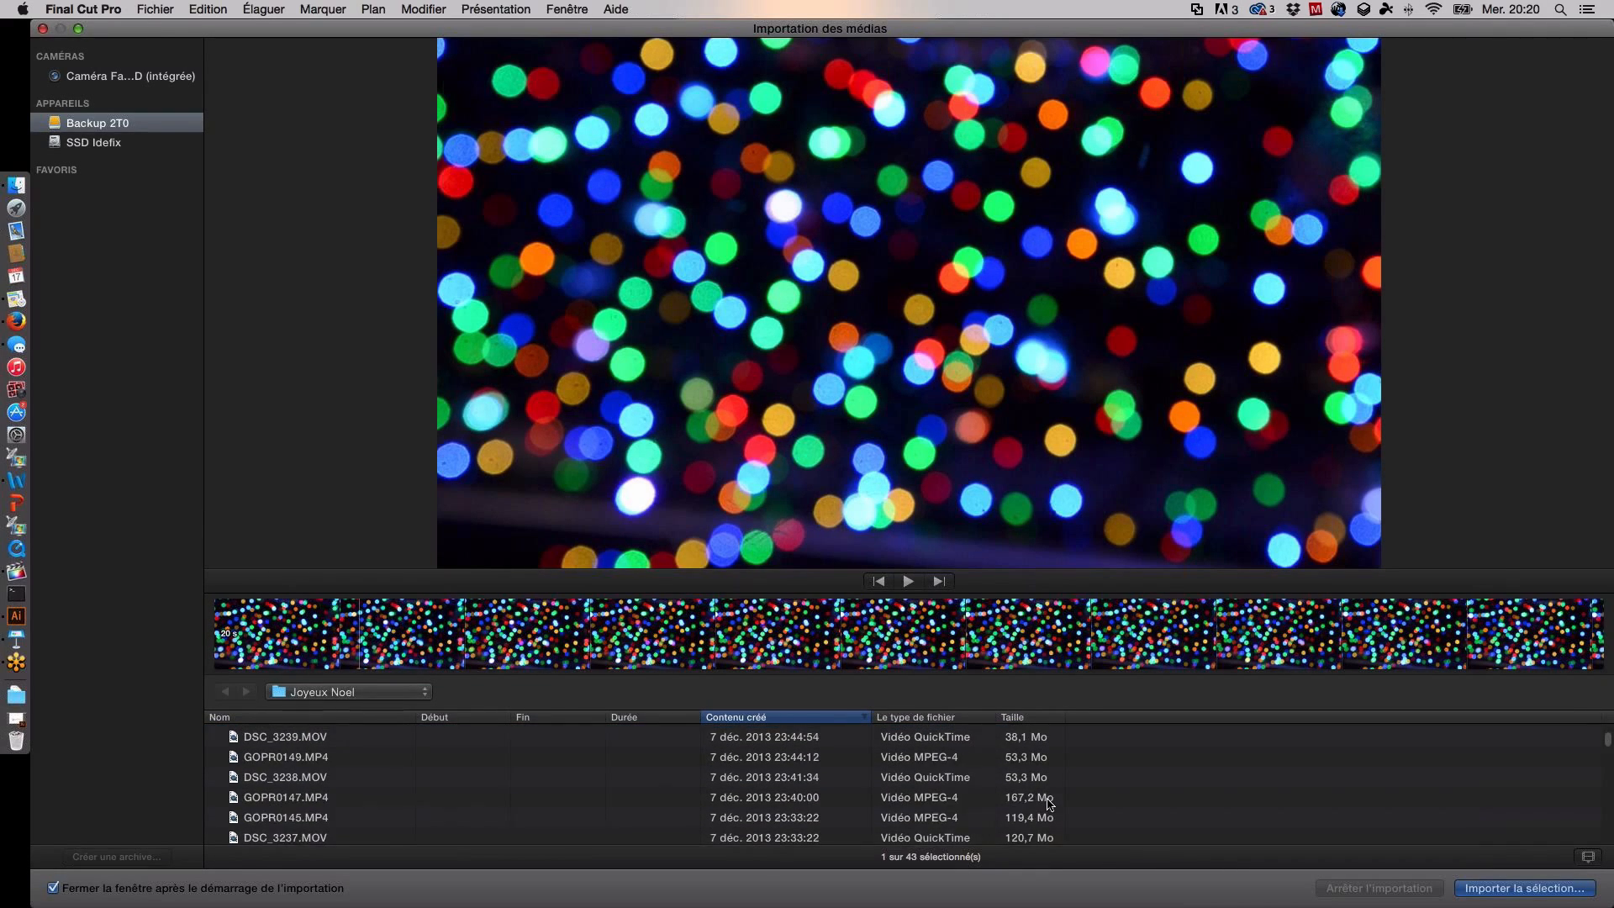
scroll(1050, 806, down, 2)
scroll(1050, 806, down, 3)
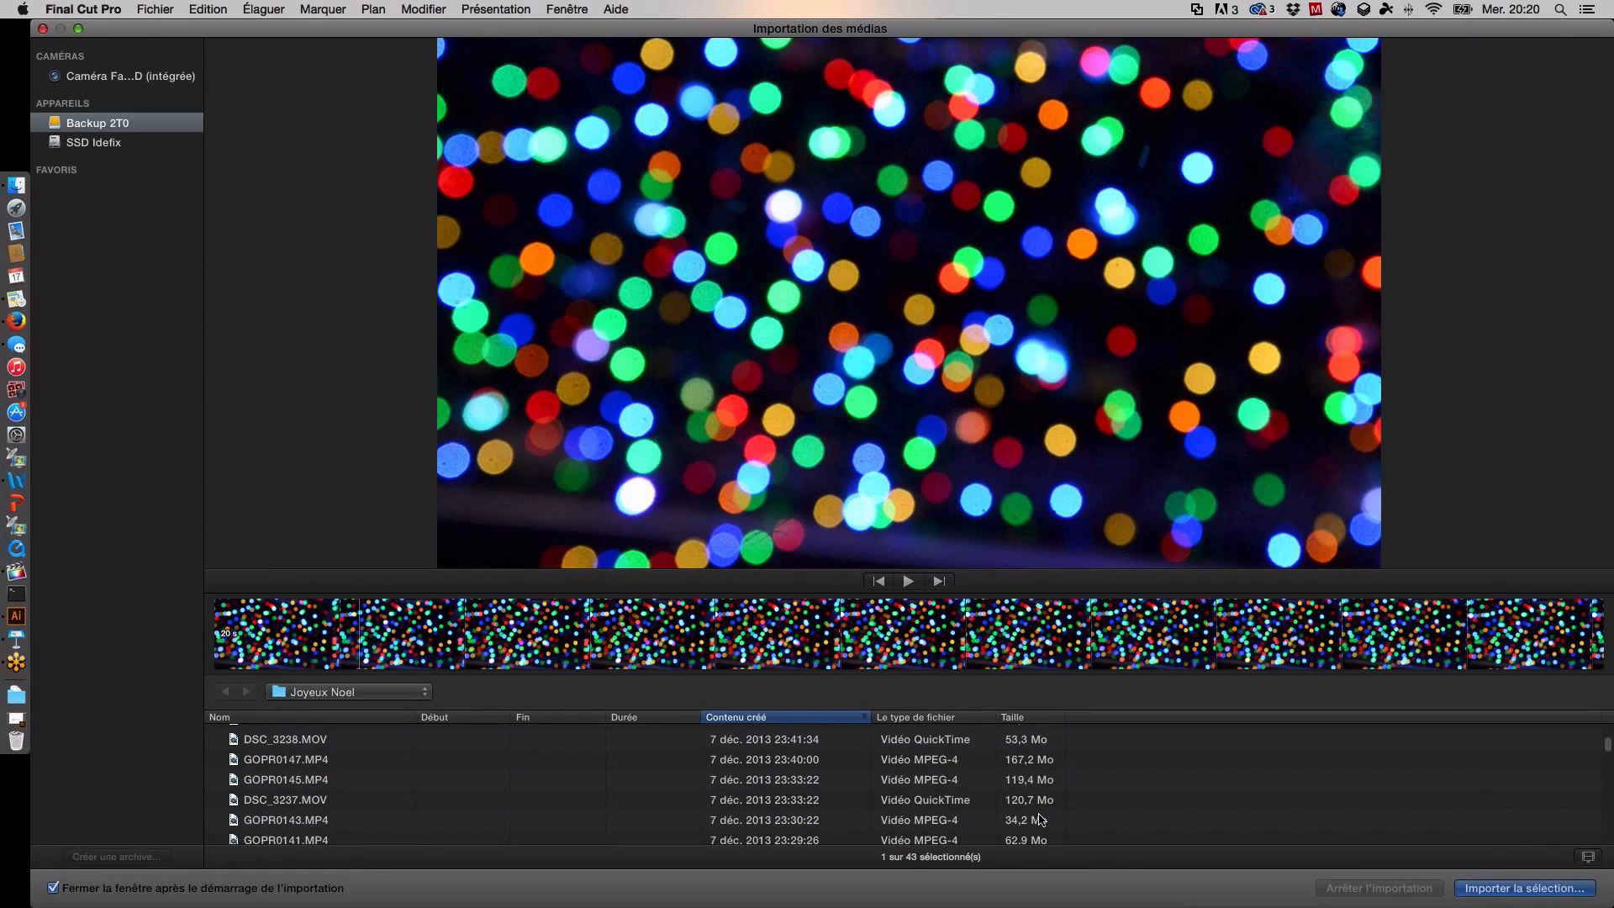
click(1041, 819)
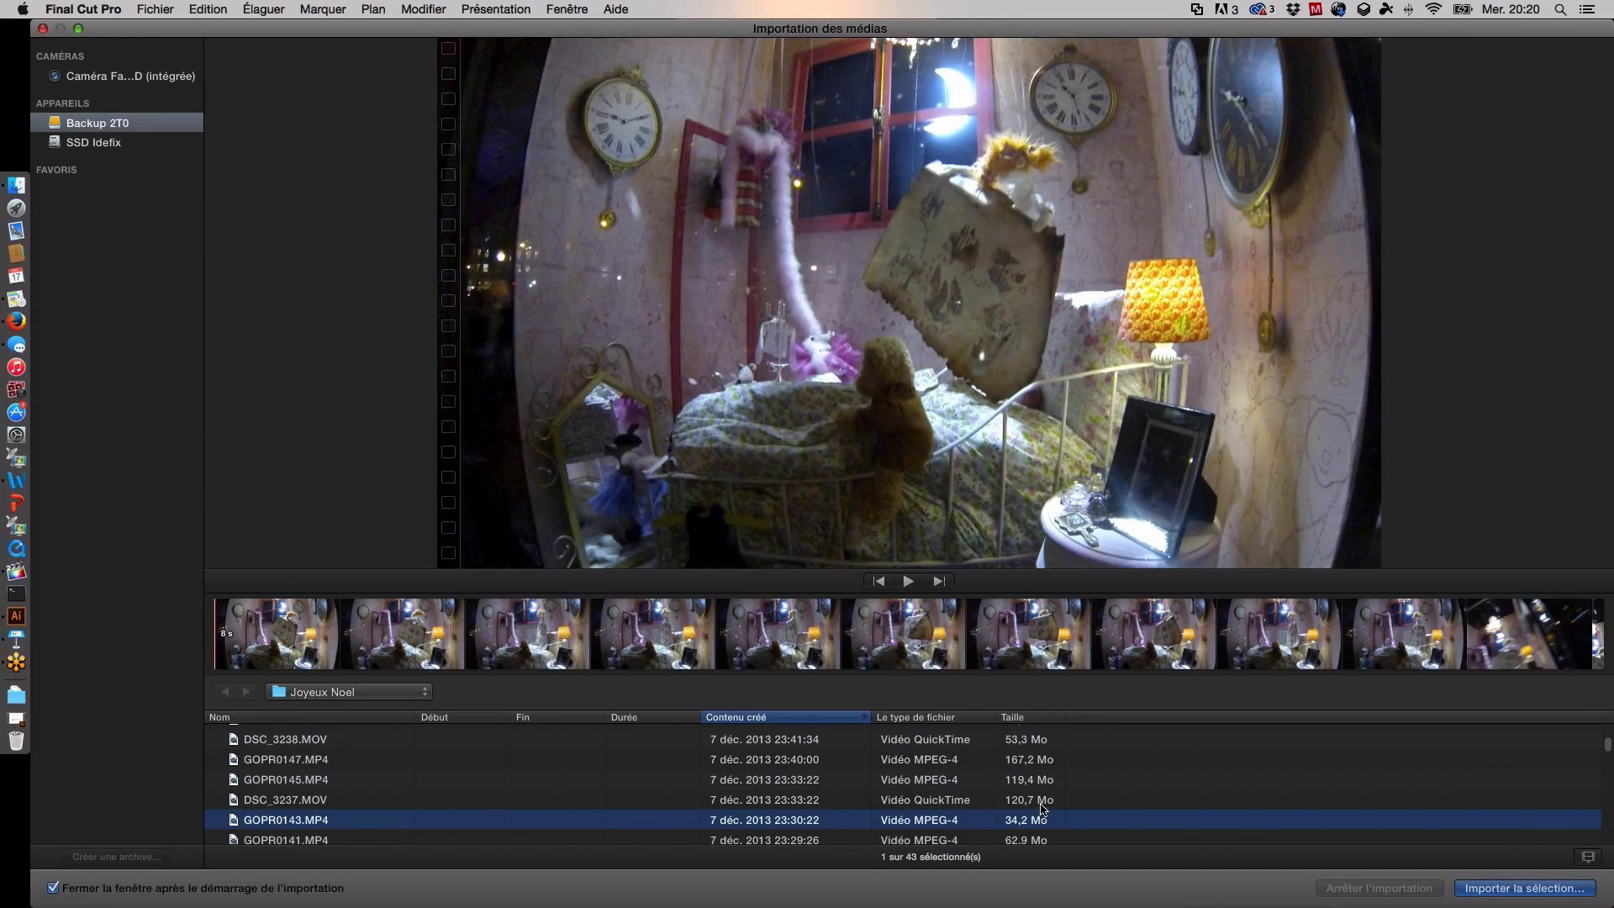
scroll(1043, 816, up, 3)
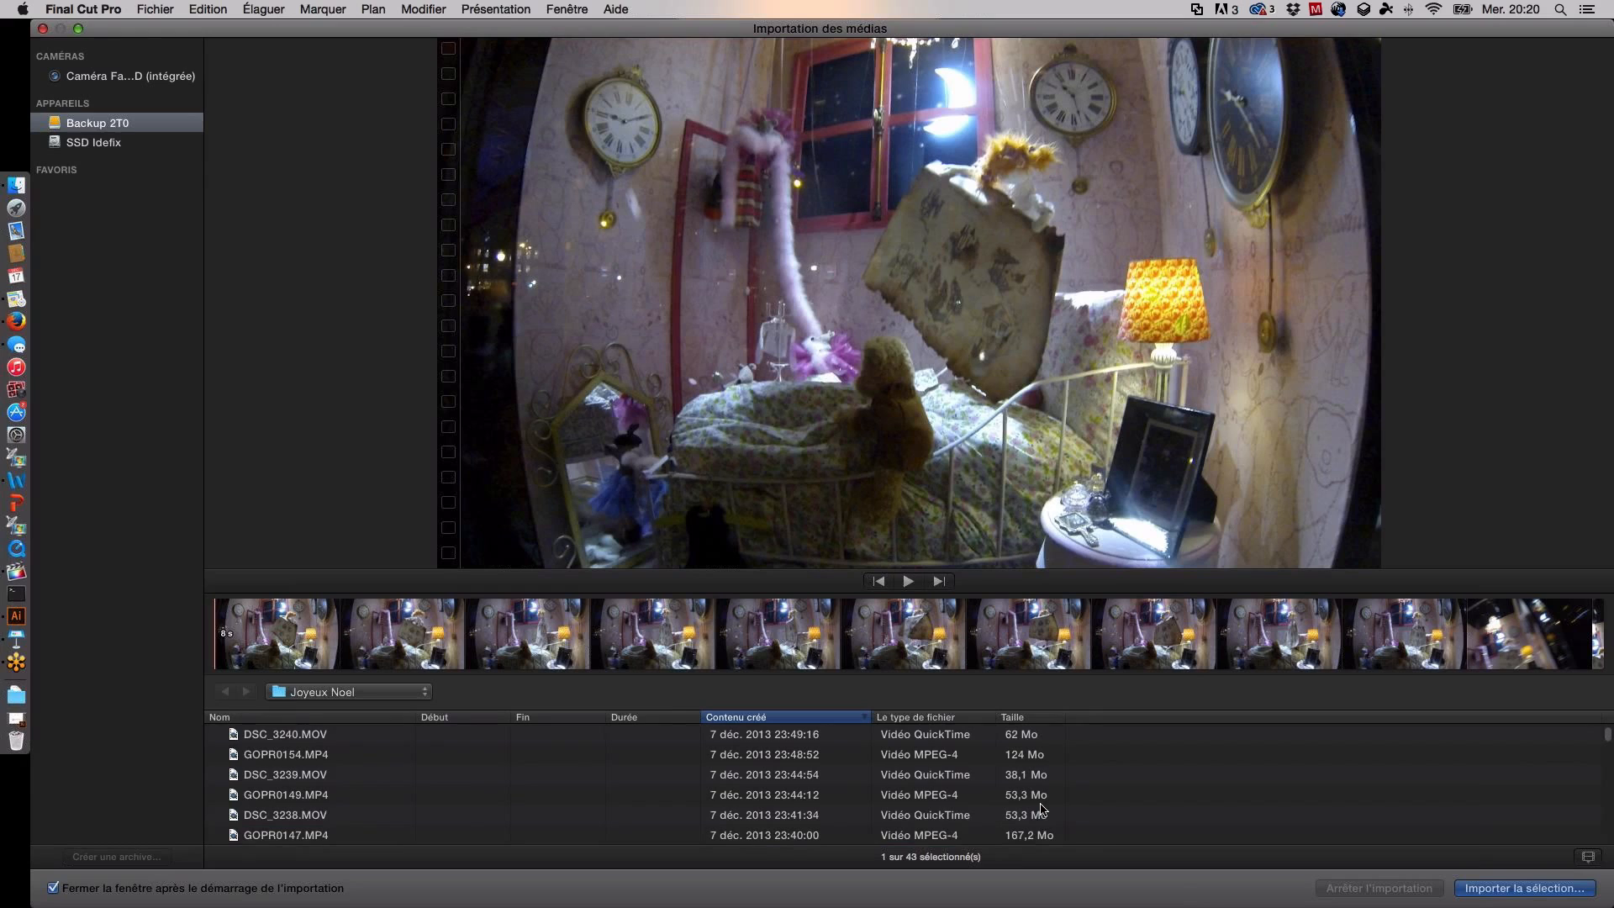
click(1031, 736)
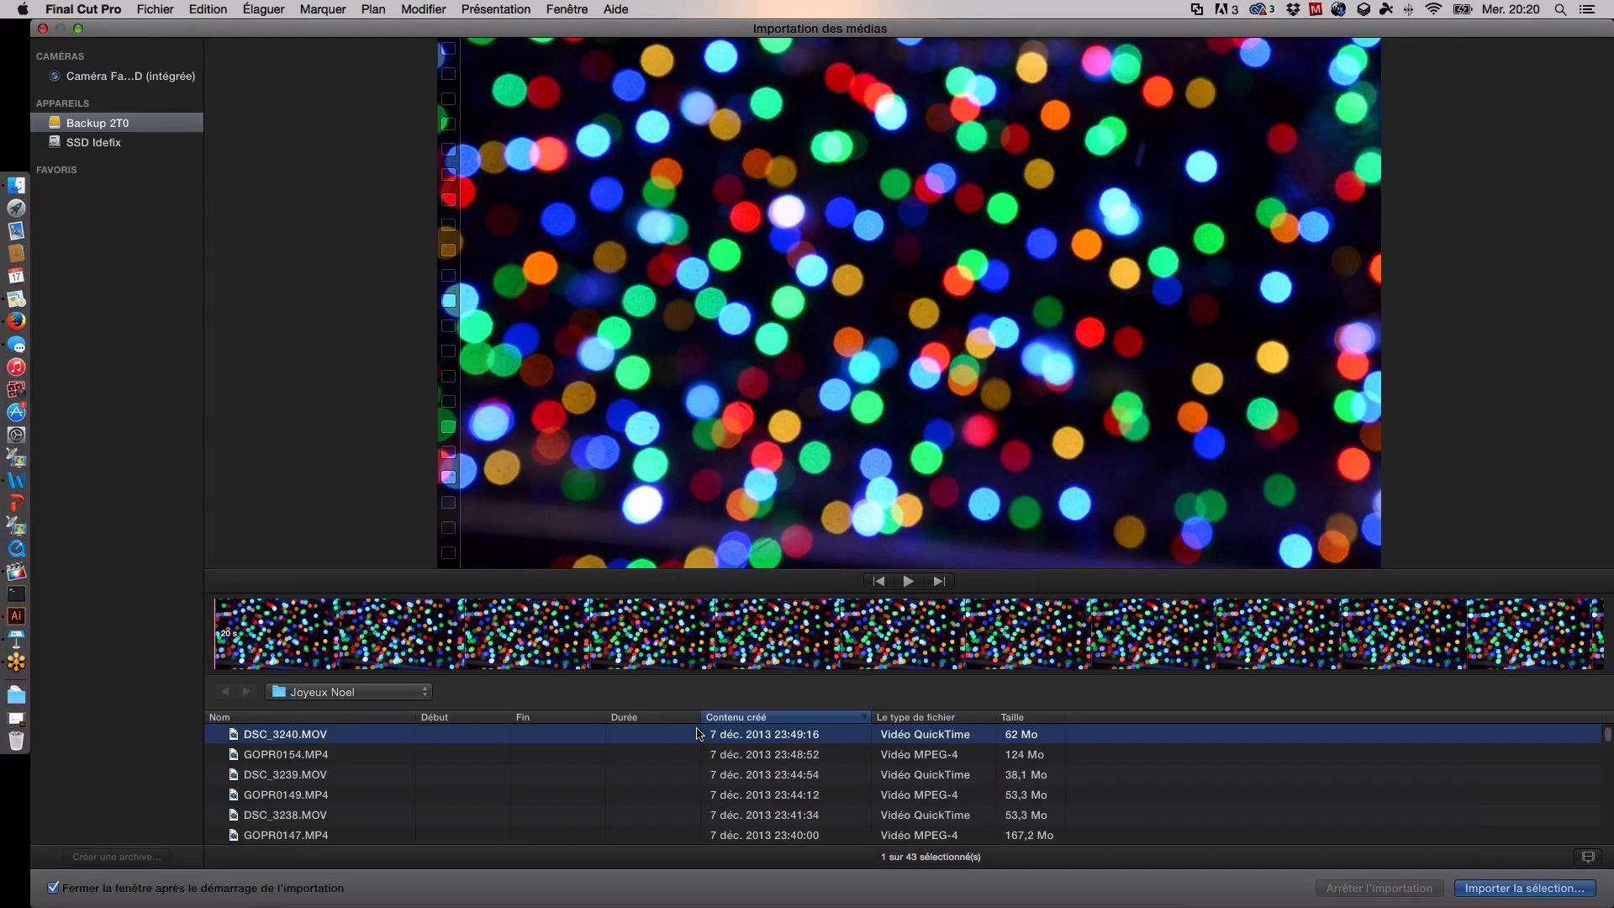
Step: Preview the DSC_3239.MOV clip and the DSC_3238.MOV clip before importing
click(256, 781)
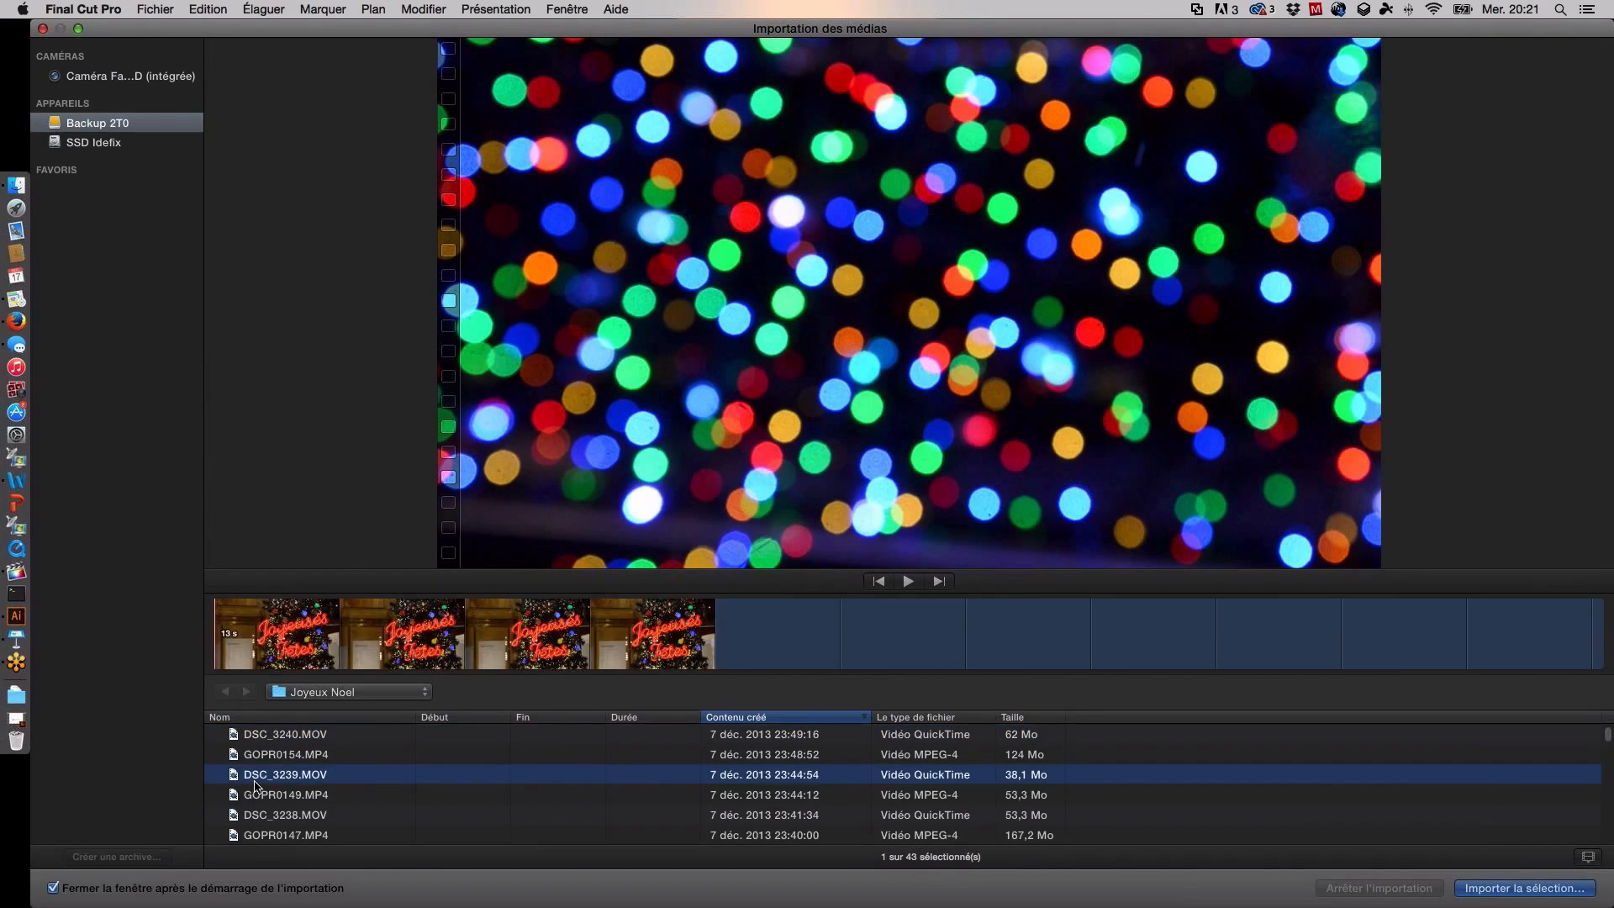
key(space)
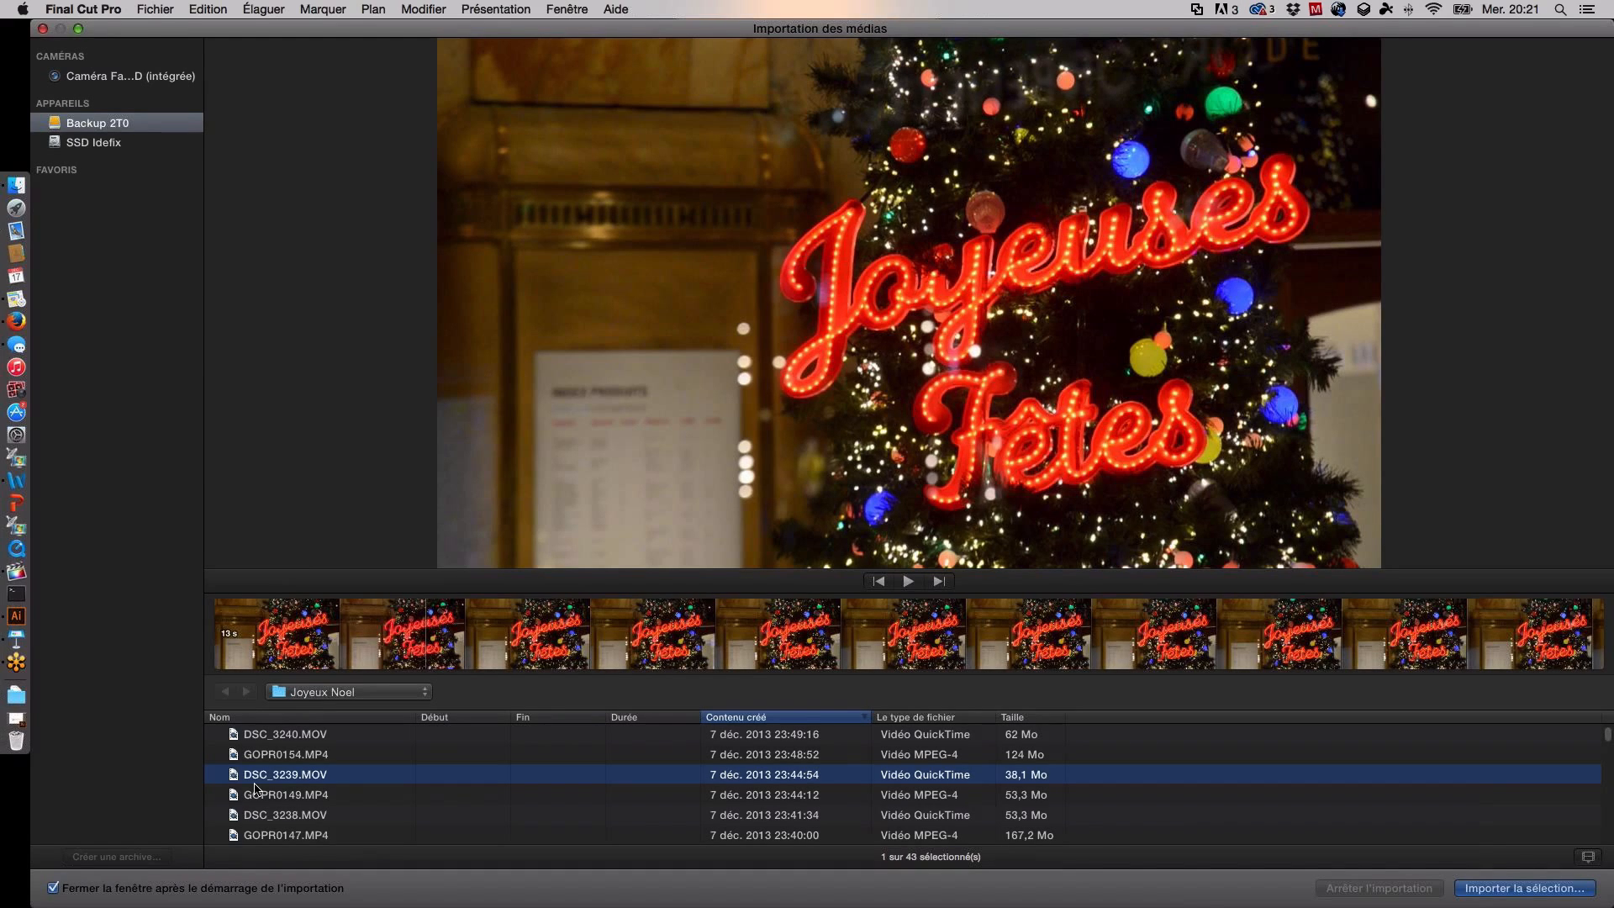
click(276, 823)
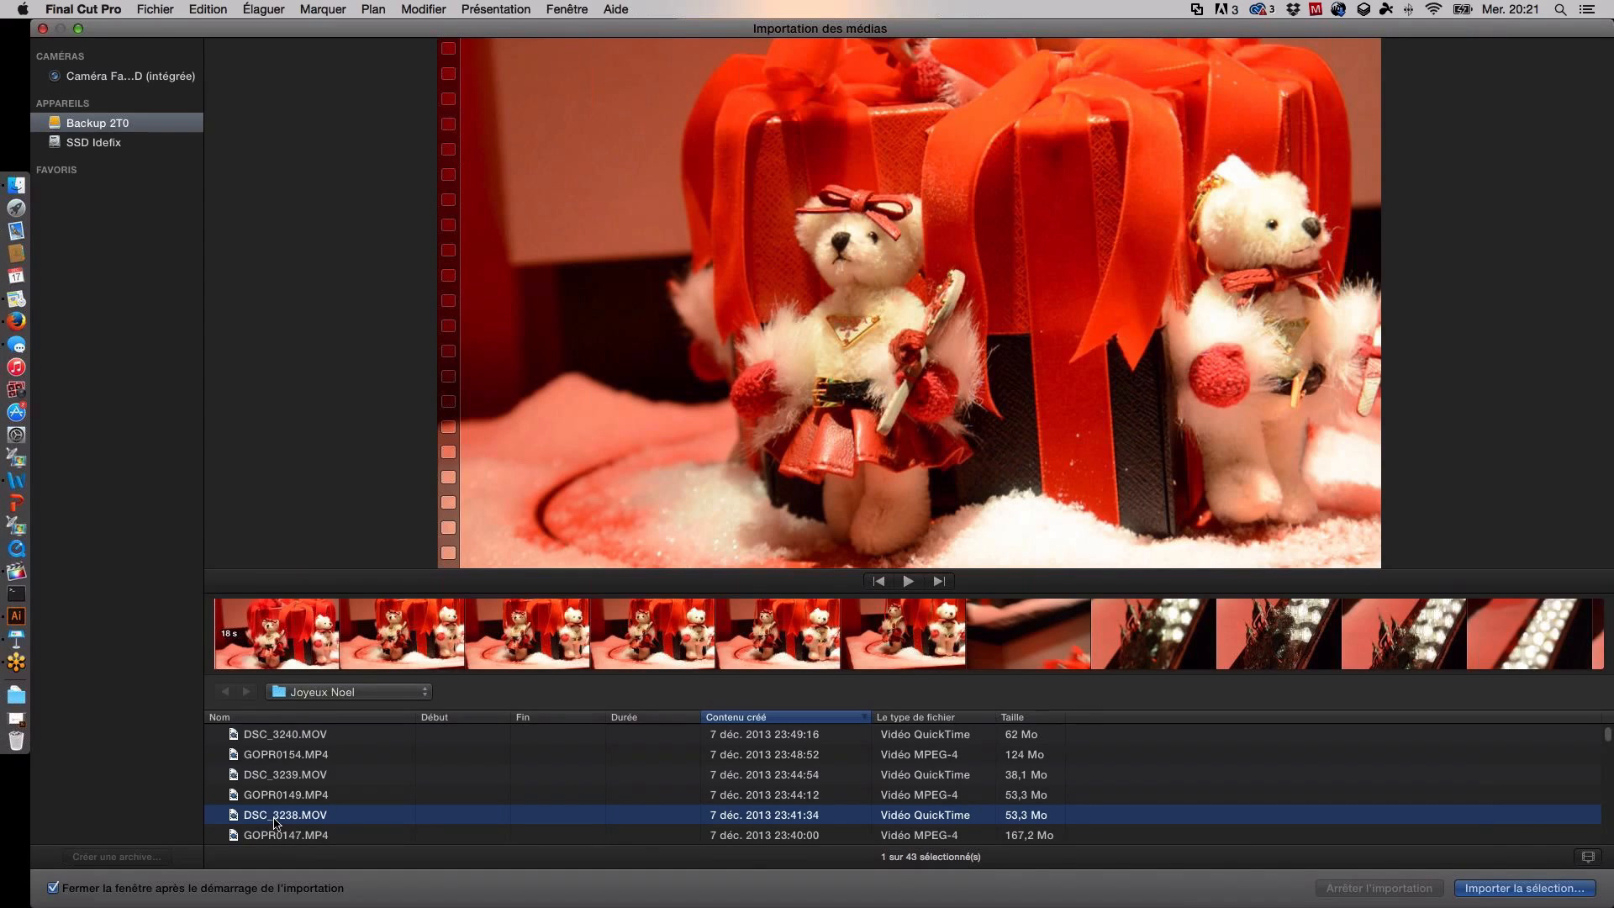
click(280, 664)
key(space)
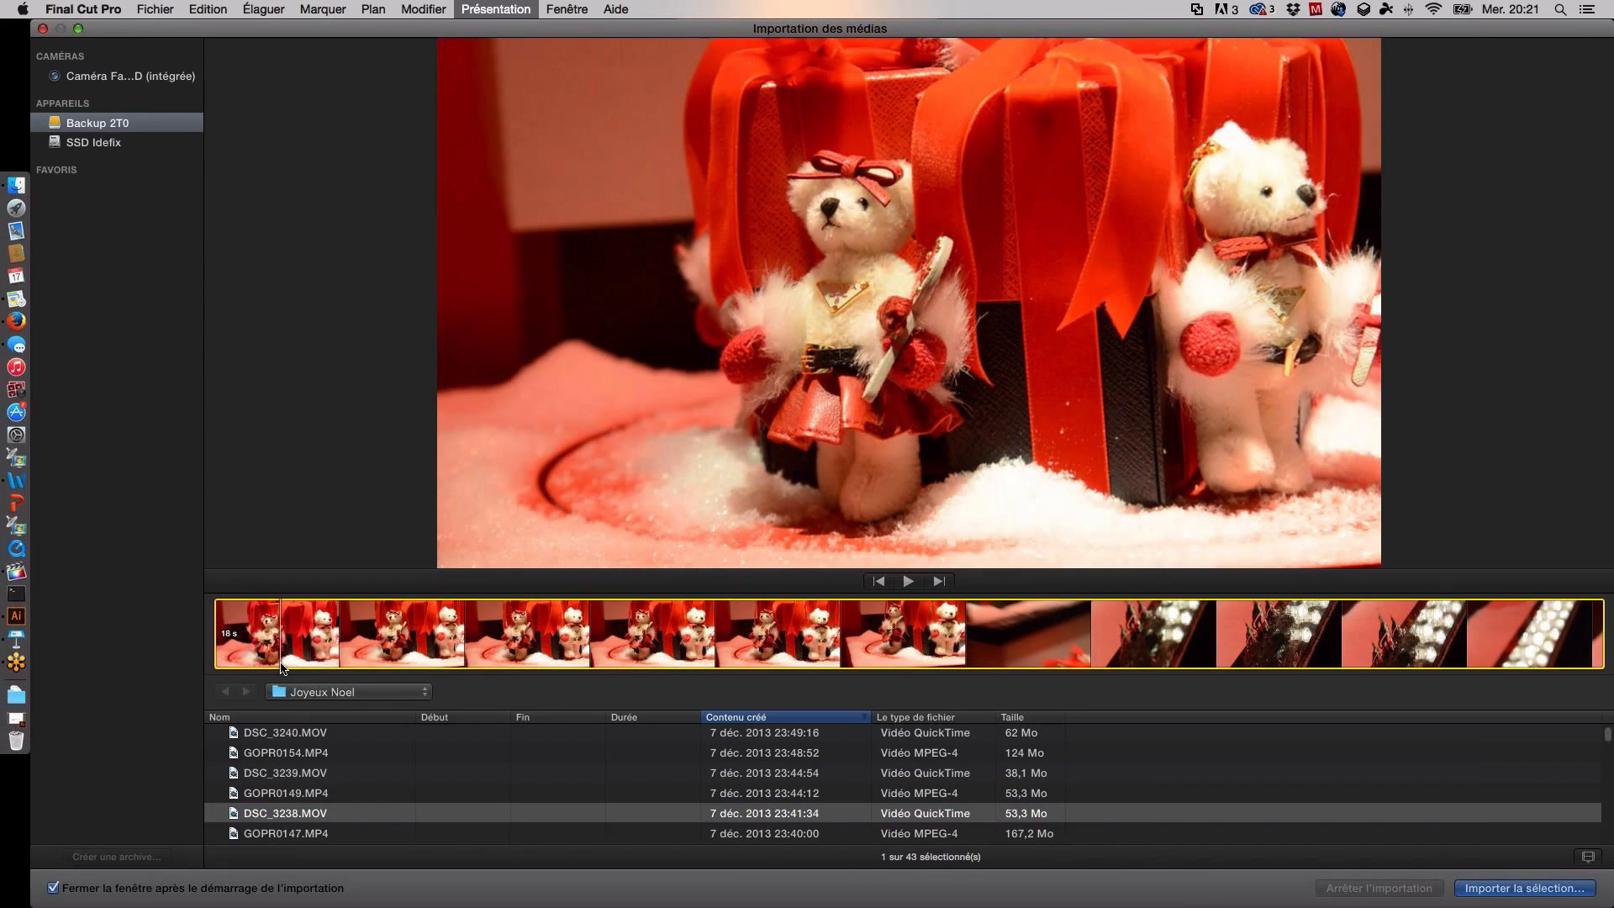
key(space)
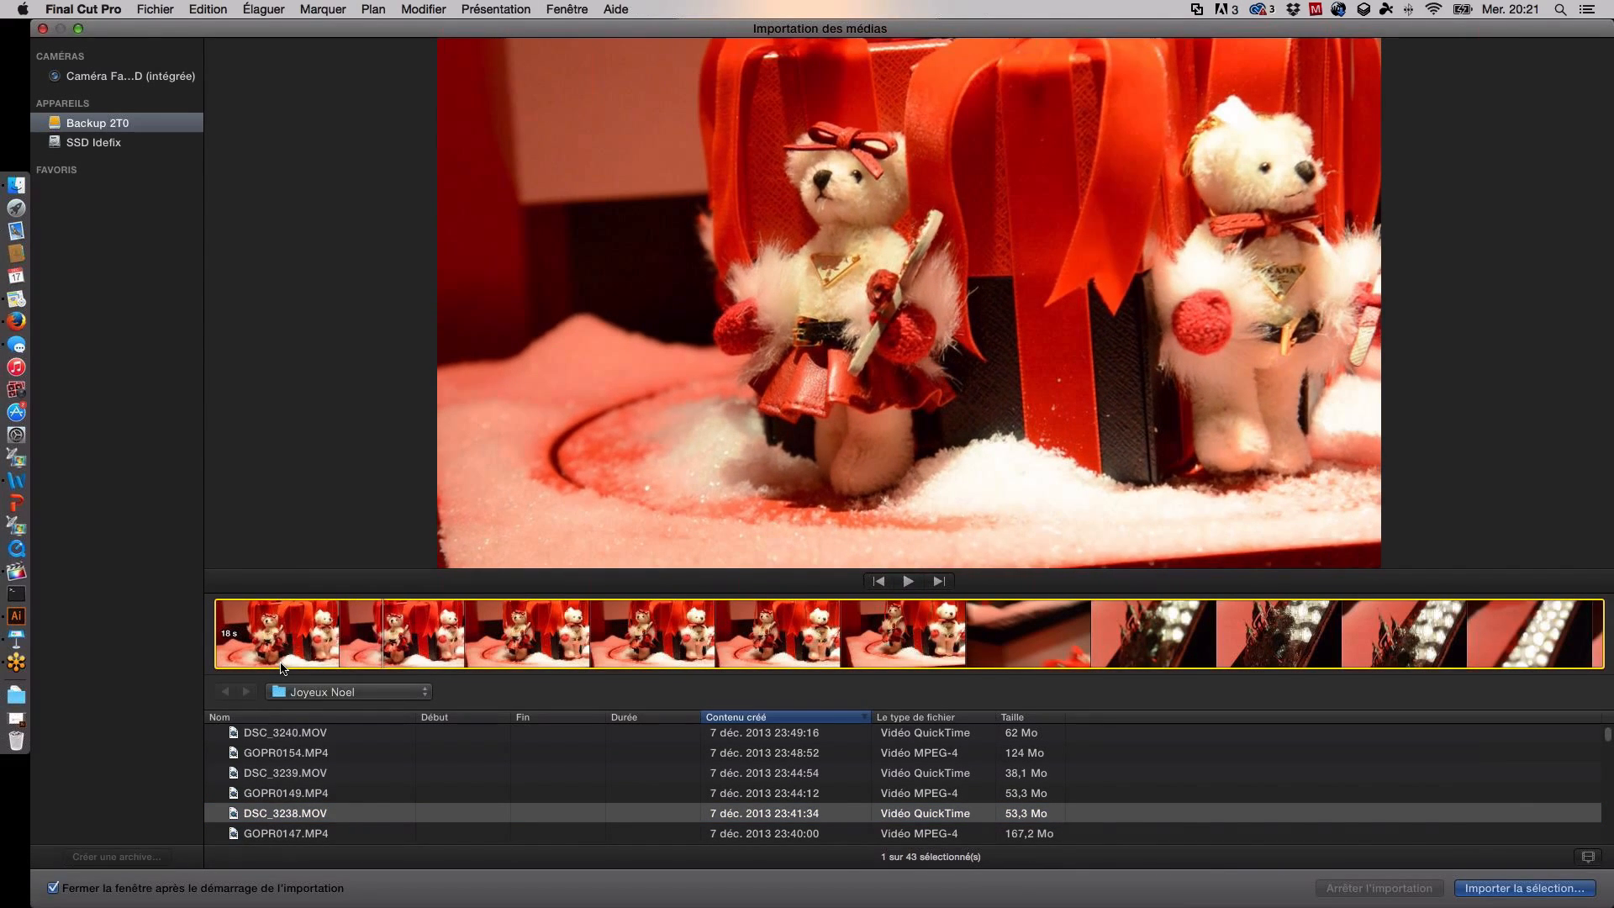
Step: Import DSC_3238.MOV, DSC_3239.MOV and DSC_3240.MOV together into the existing event MasterClass - 17-12, keeping the offered import options
super+click(293, 735)
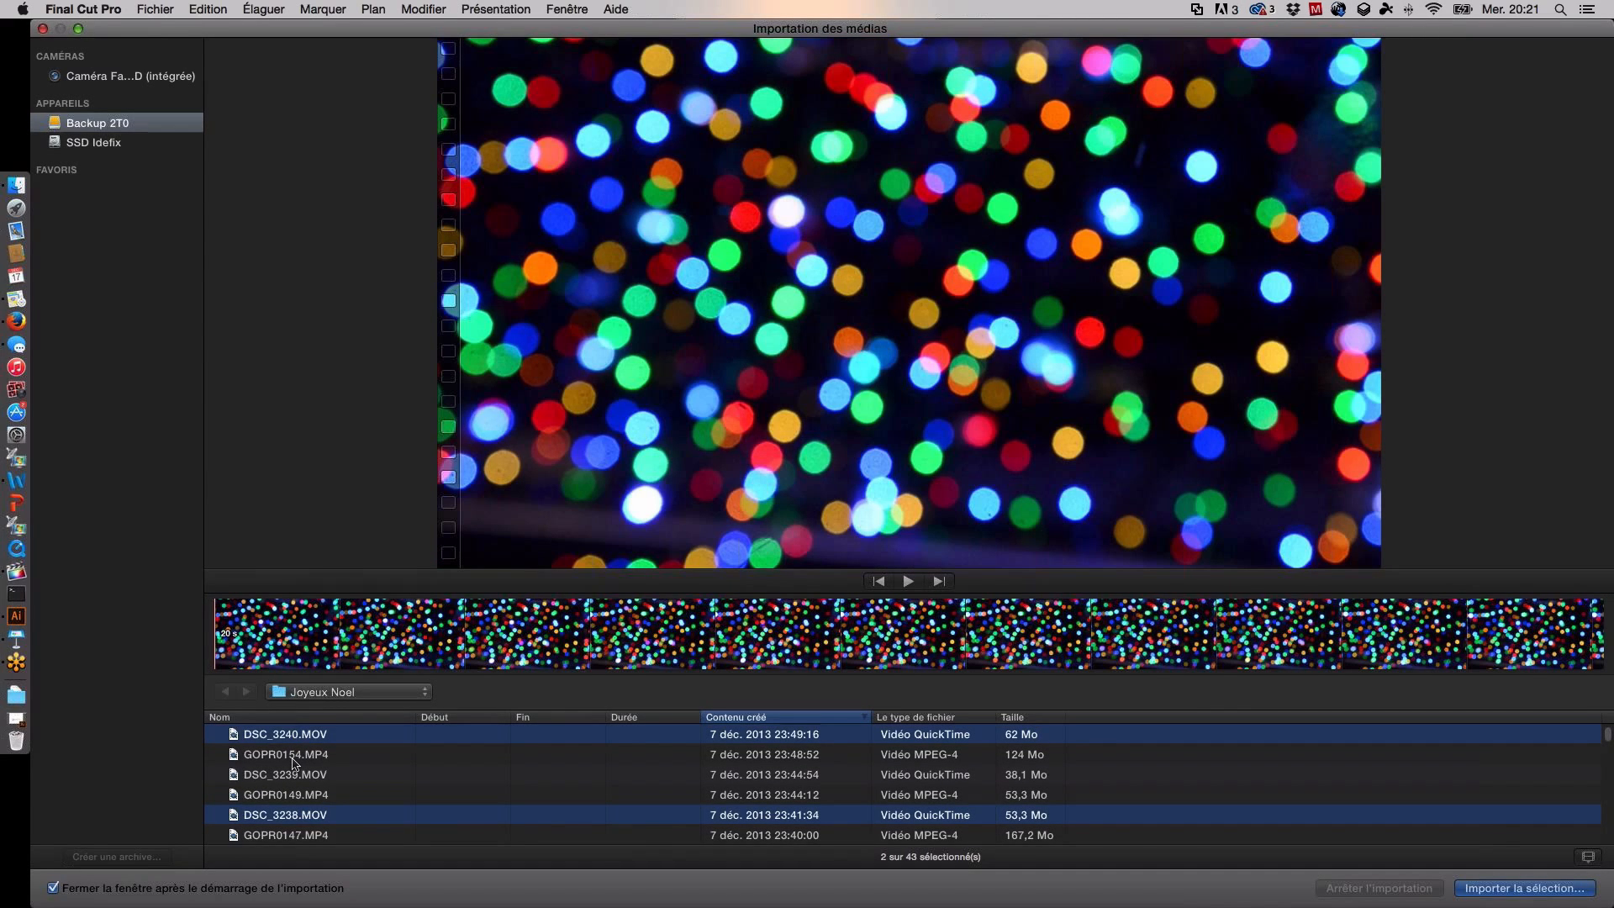
super+click(290, 775)
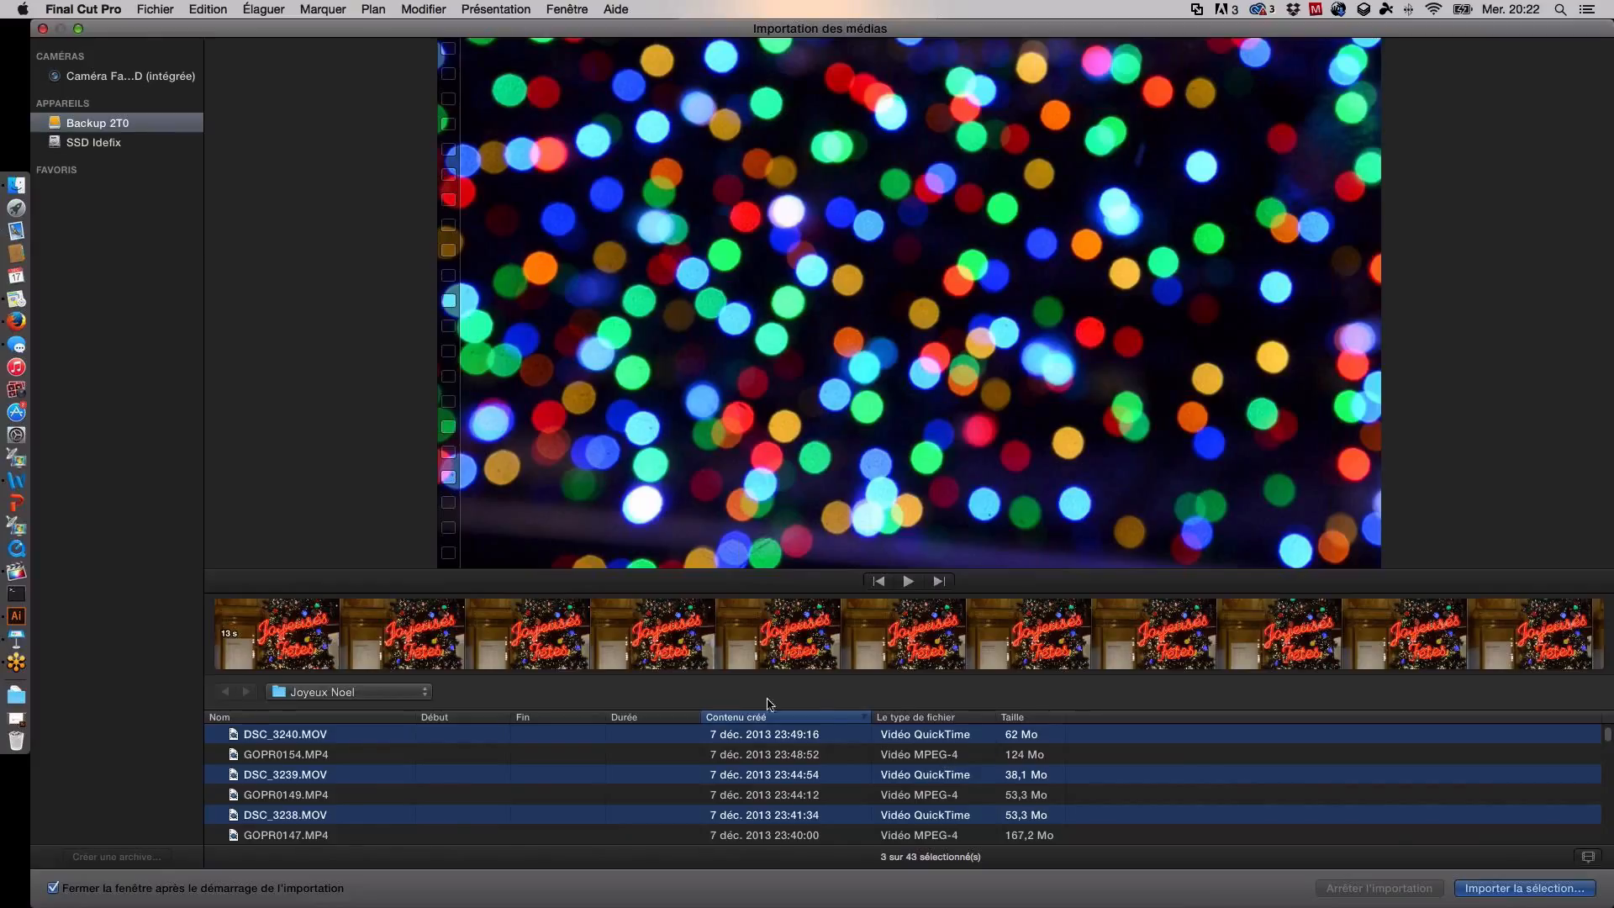
click(1473, 891)
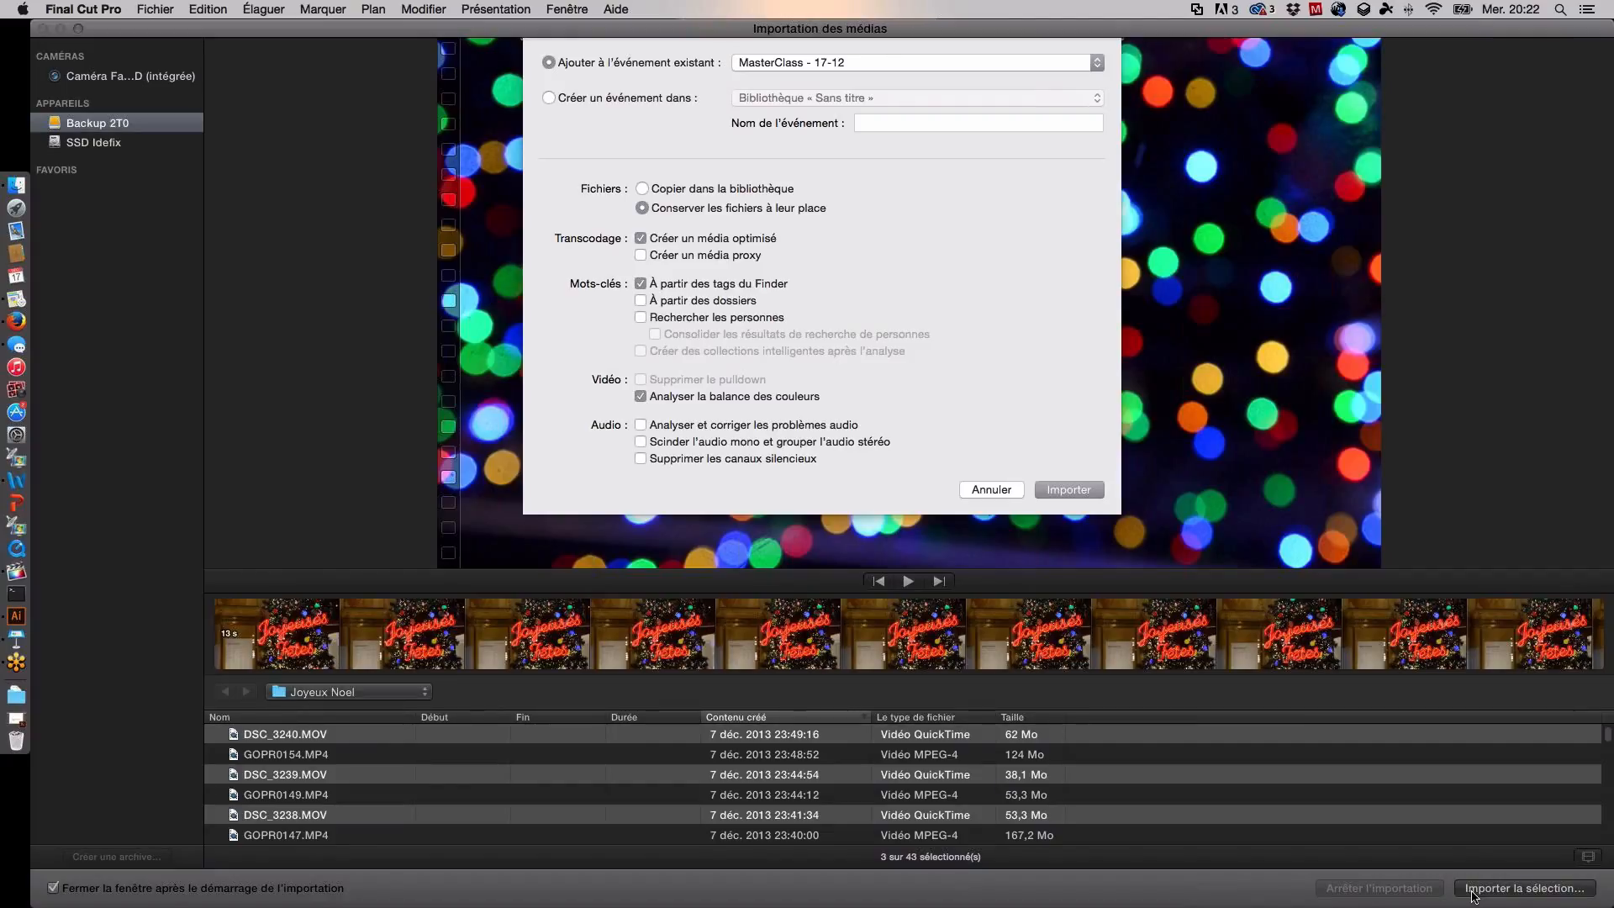
click(937, 63)
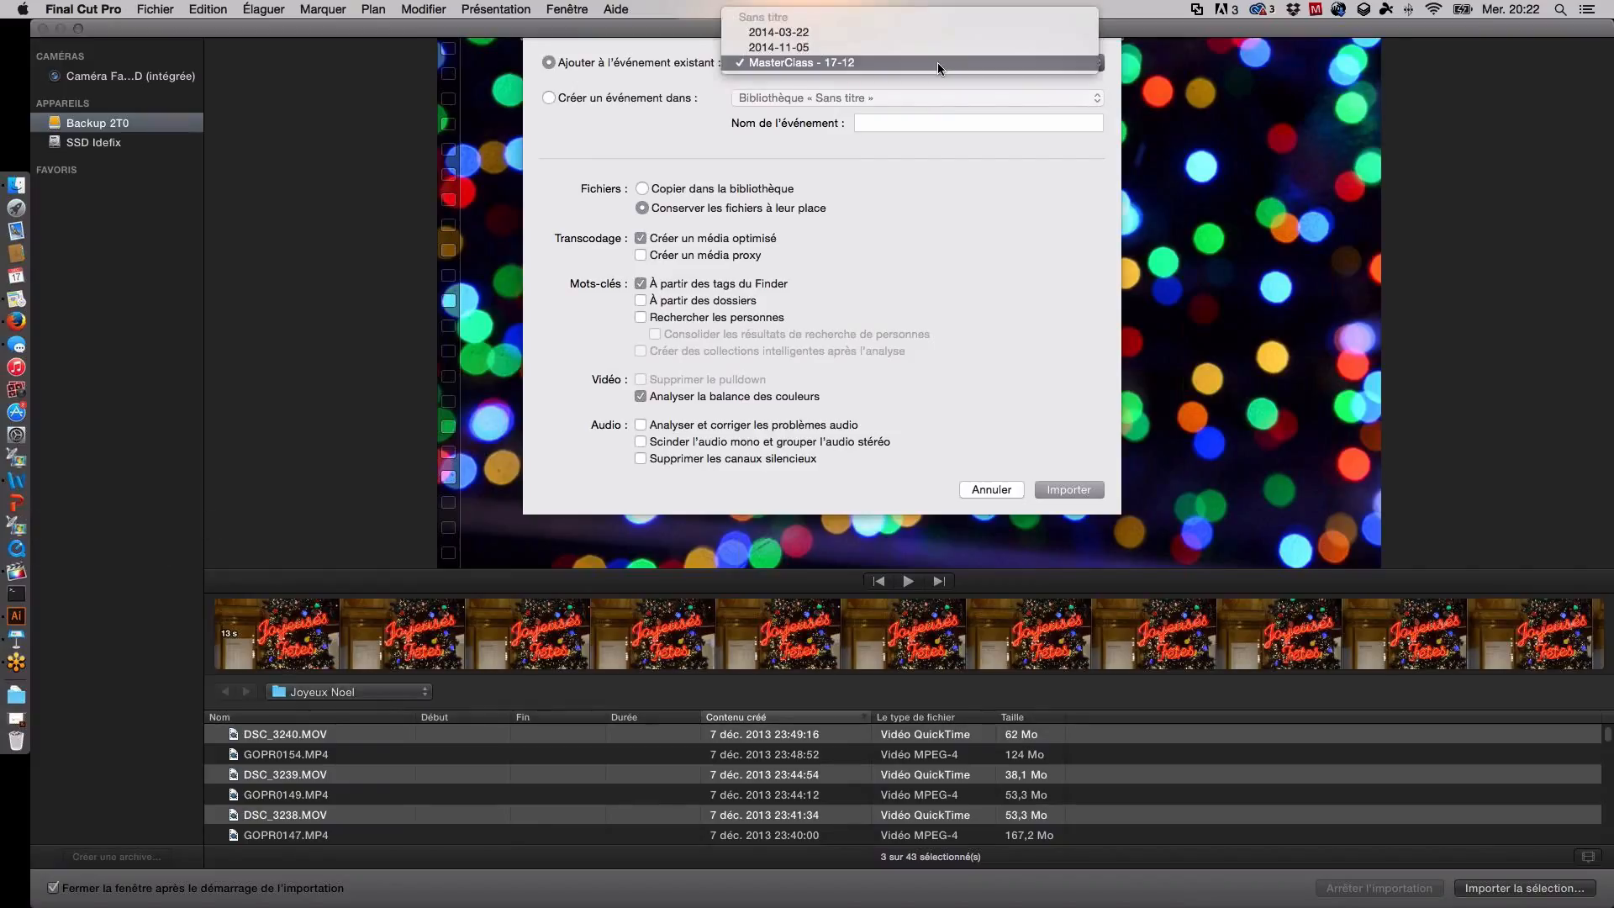
click(937, 62)
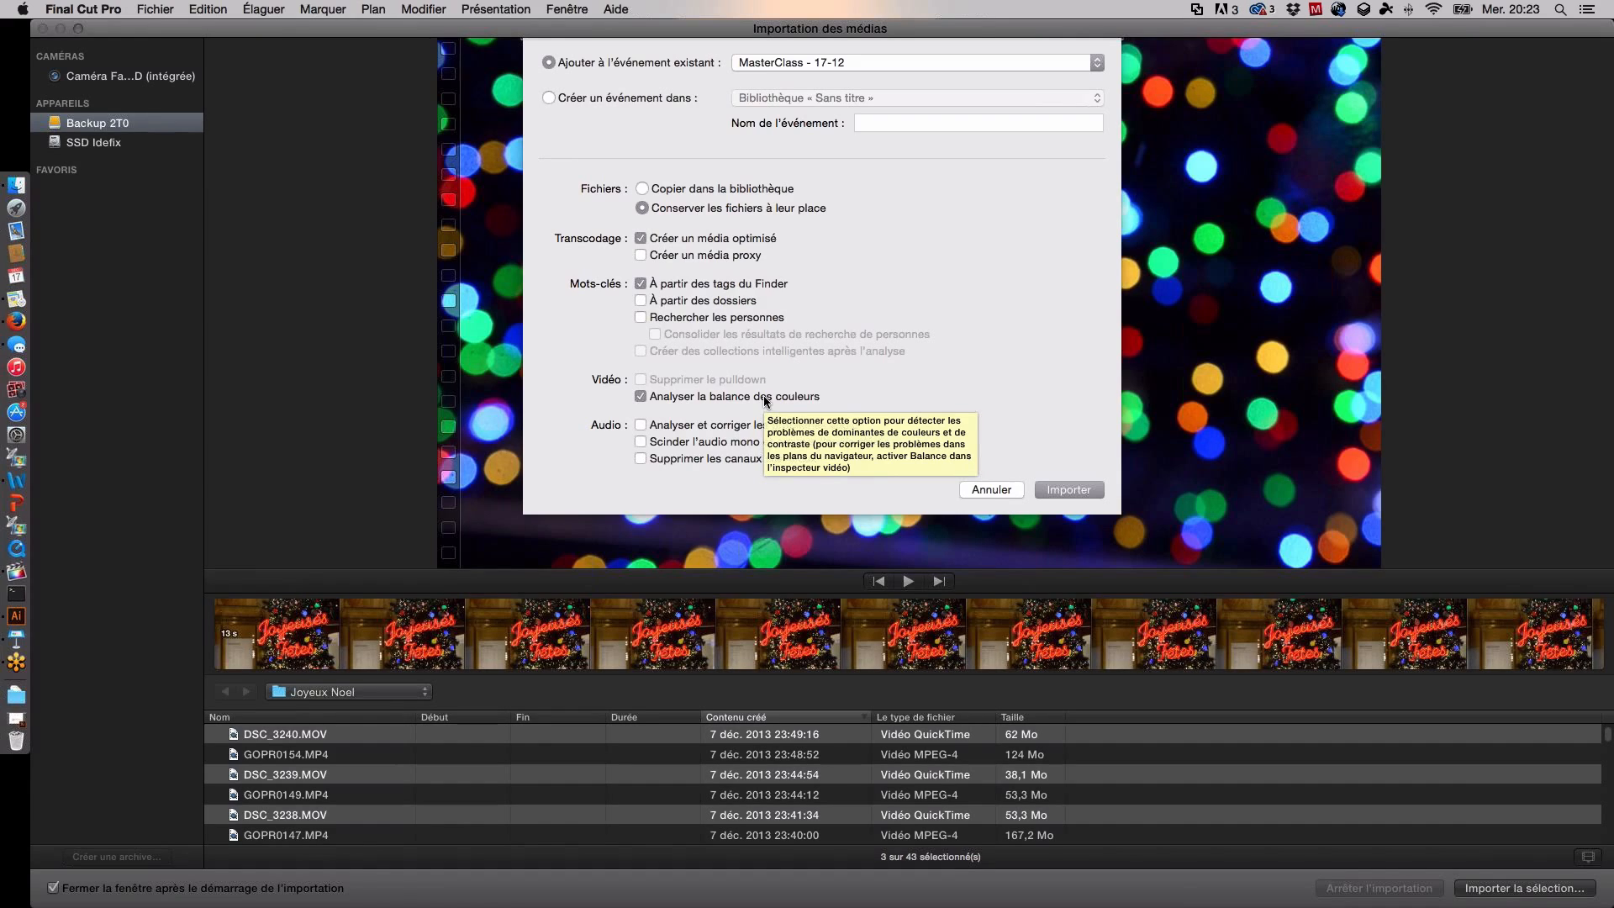
click(1091, 483)
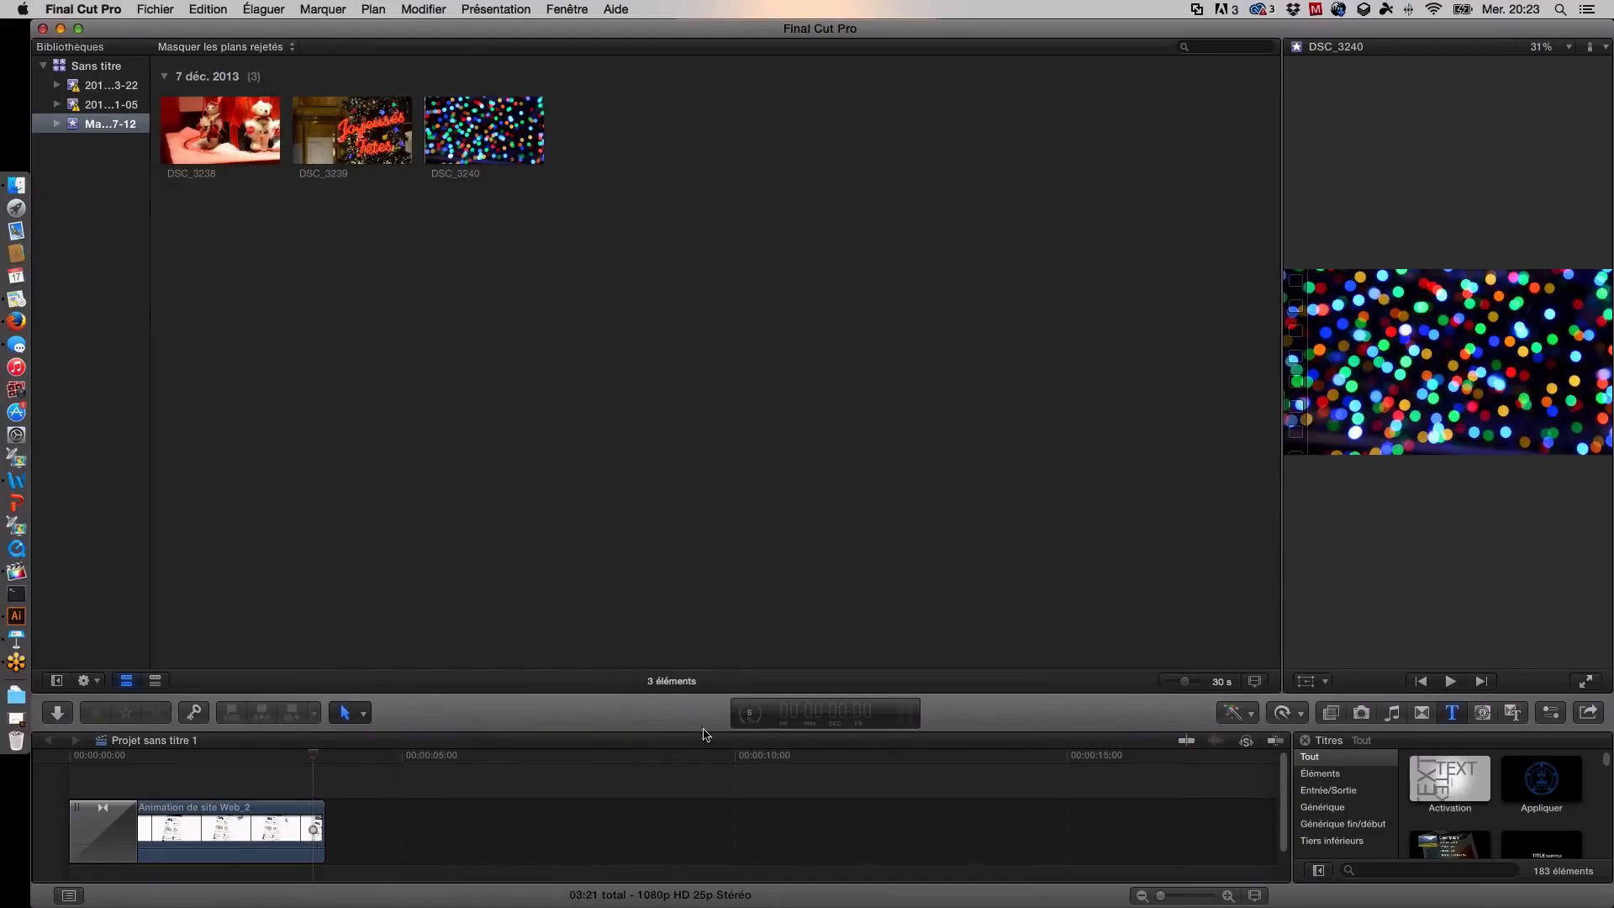
Step: Display the background tasks and expand the details of Transcodage et analyse
click(750, 715)
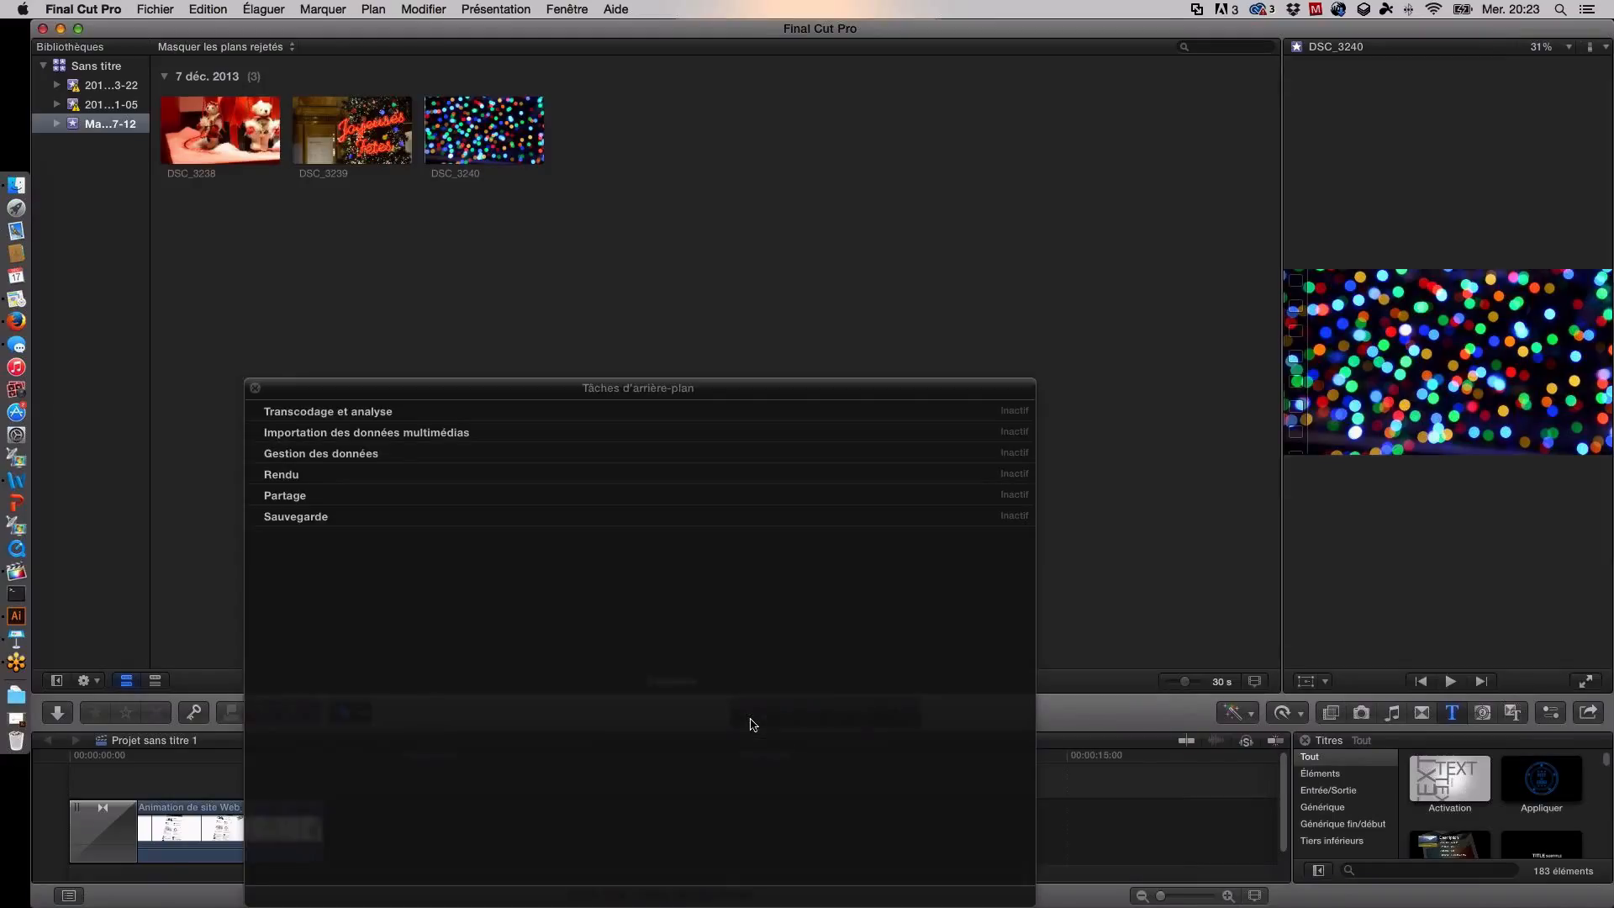
click(252, 410)
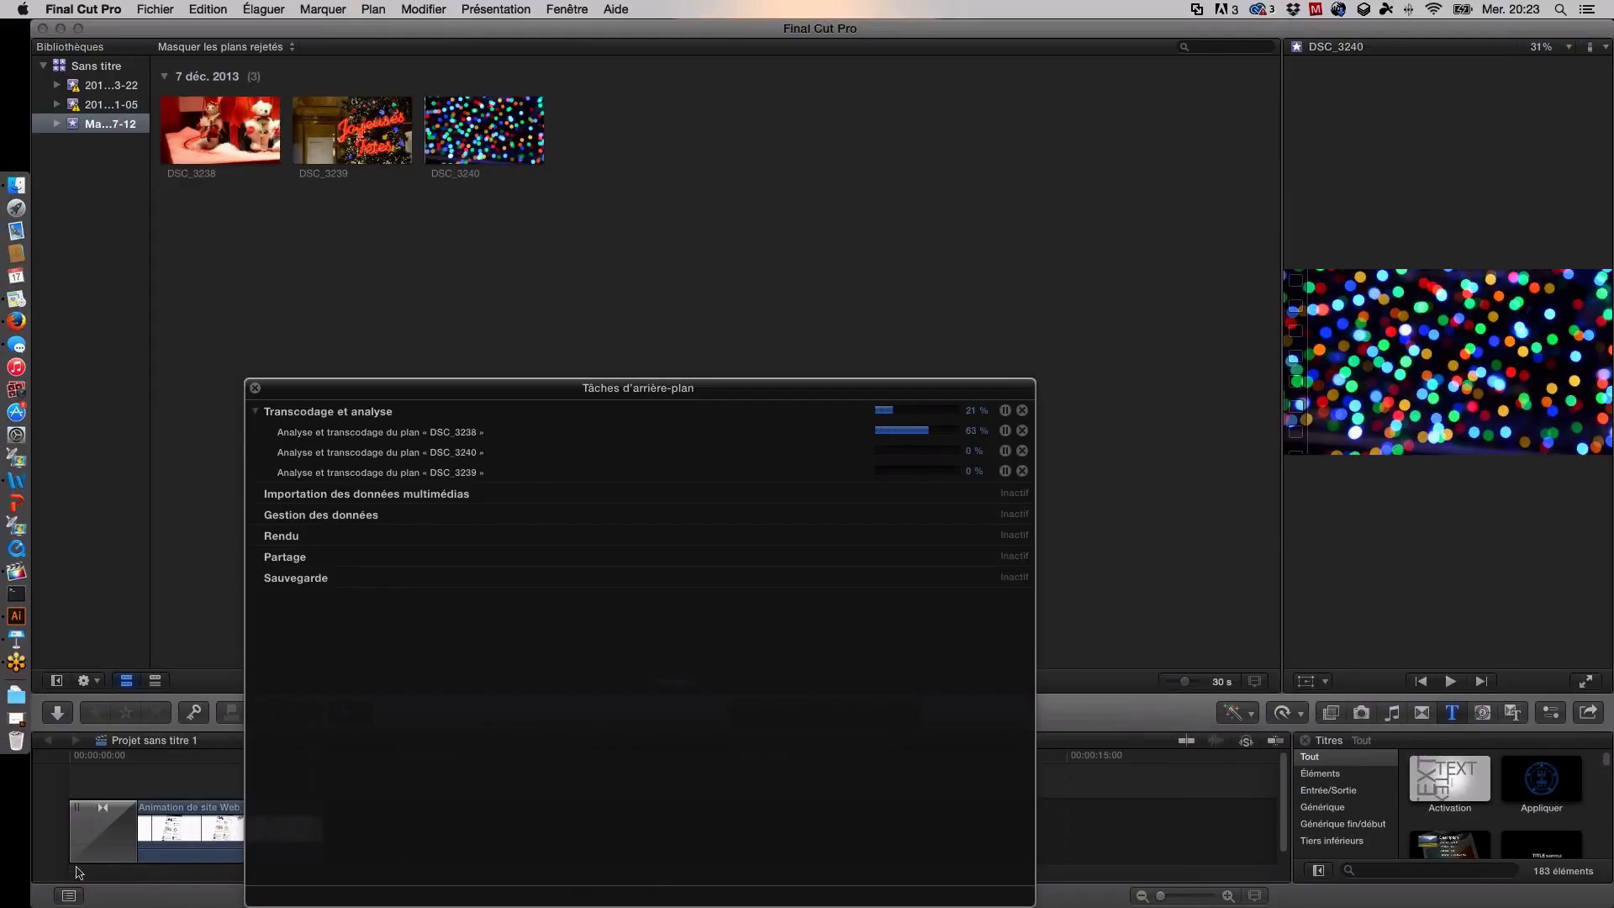
Step: Play the timeline project from near the start of its clip while watching the transcoding tasks, and return to the event browser
click(162, 797)
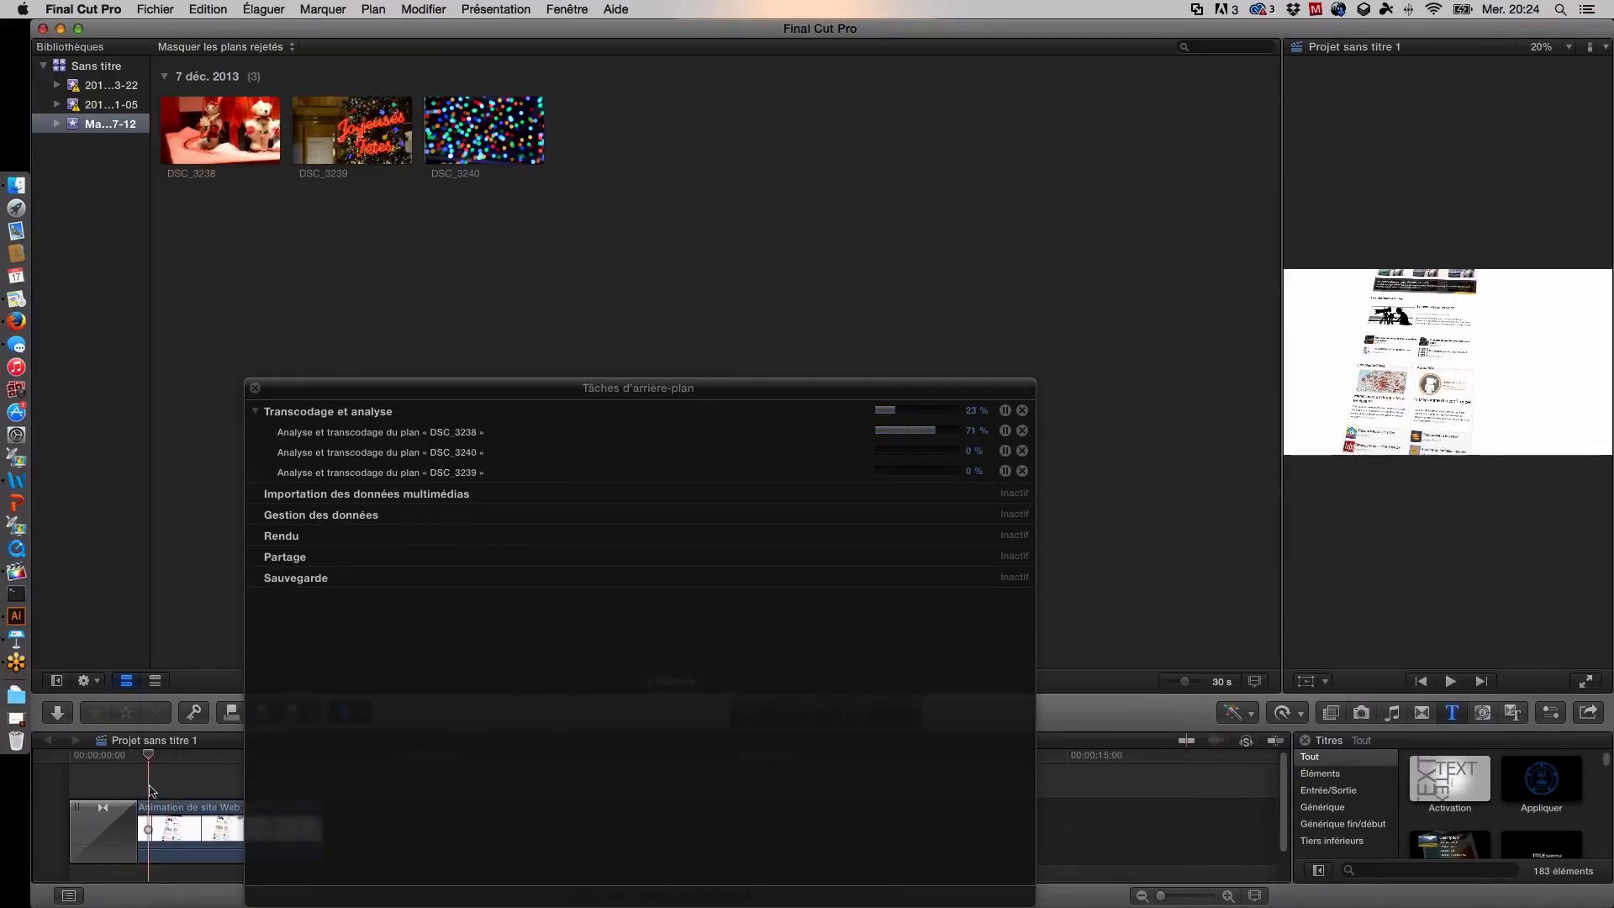
key(space)
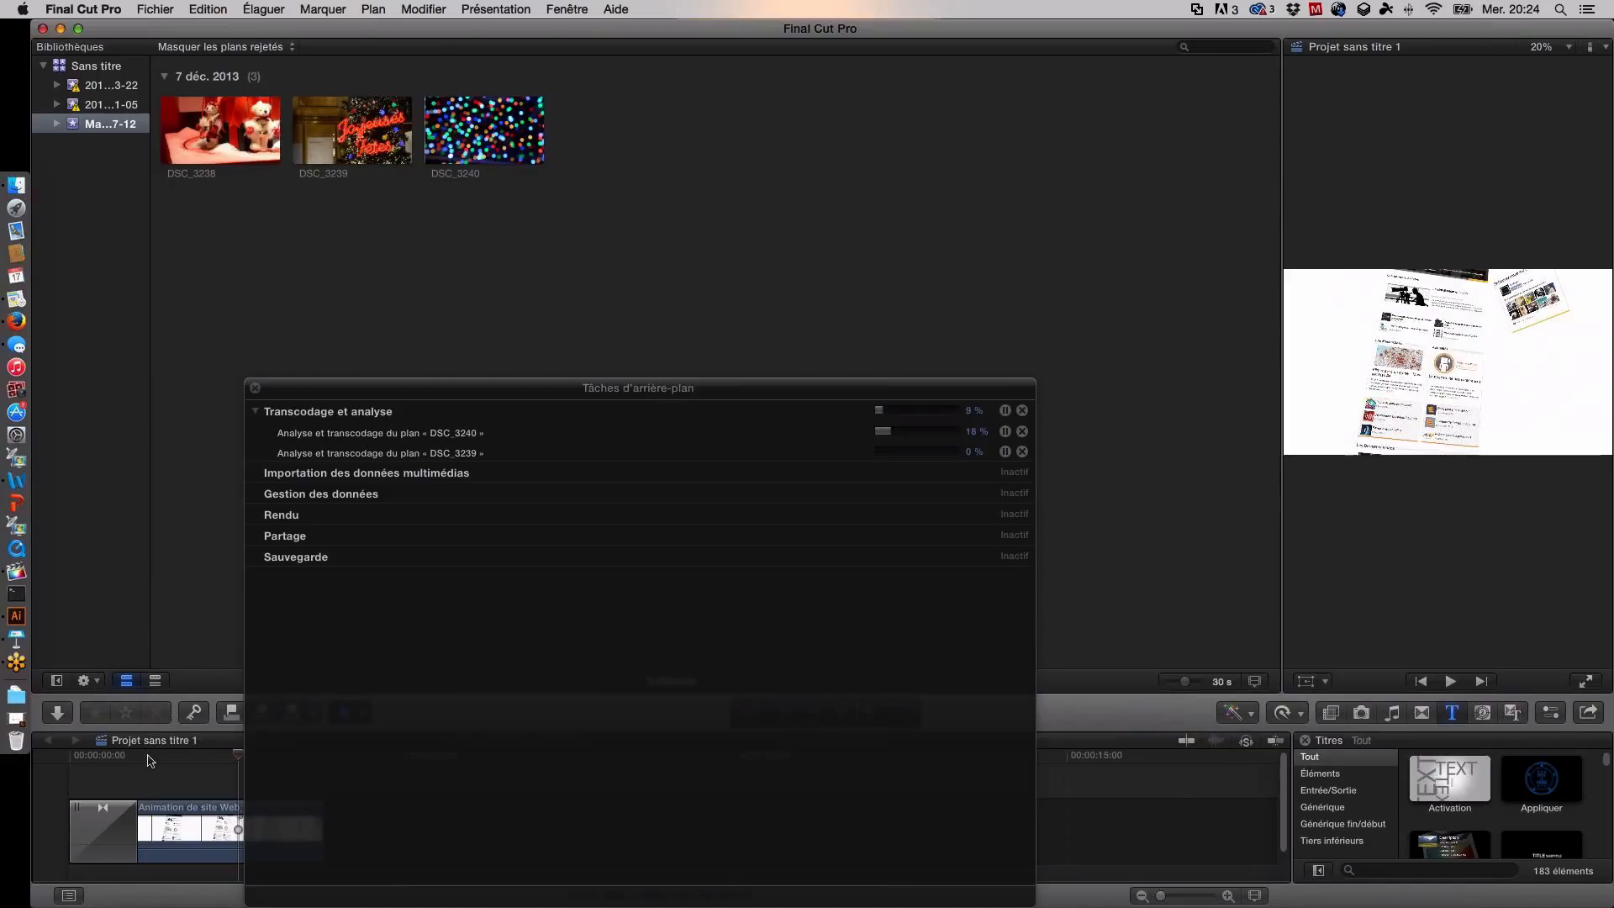
click(148, 758)
key(space)
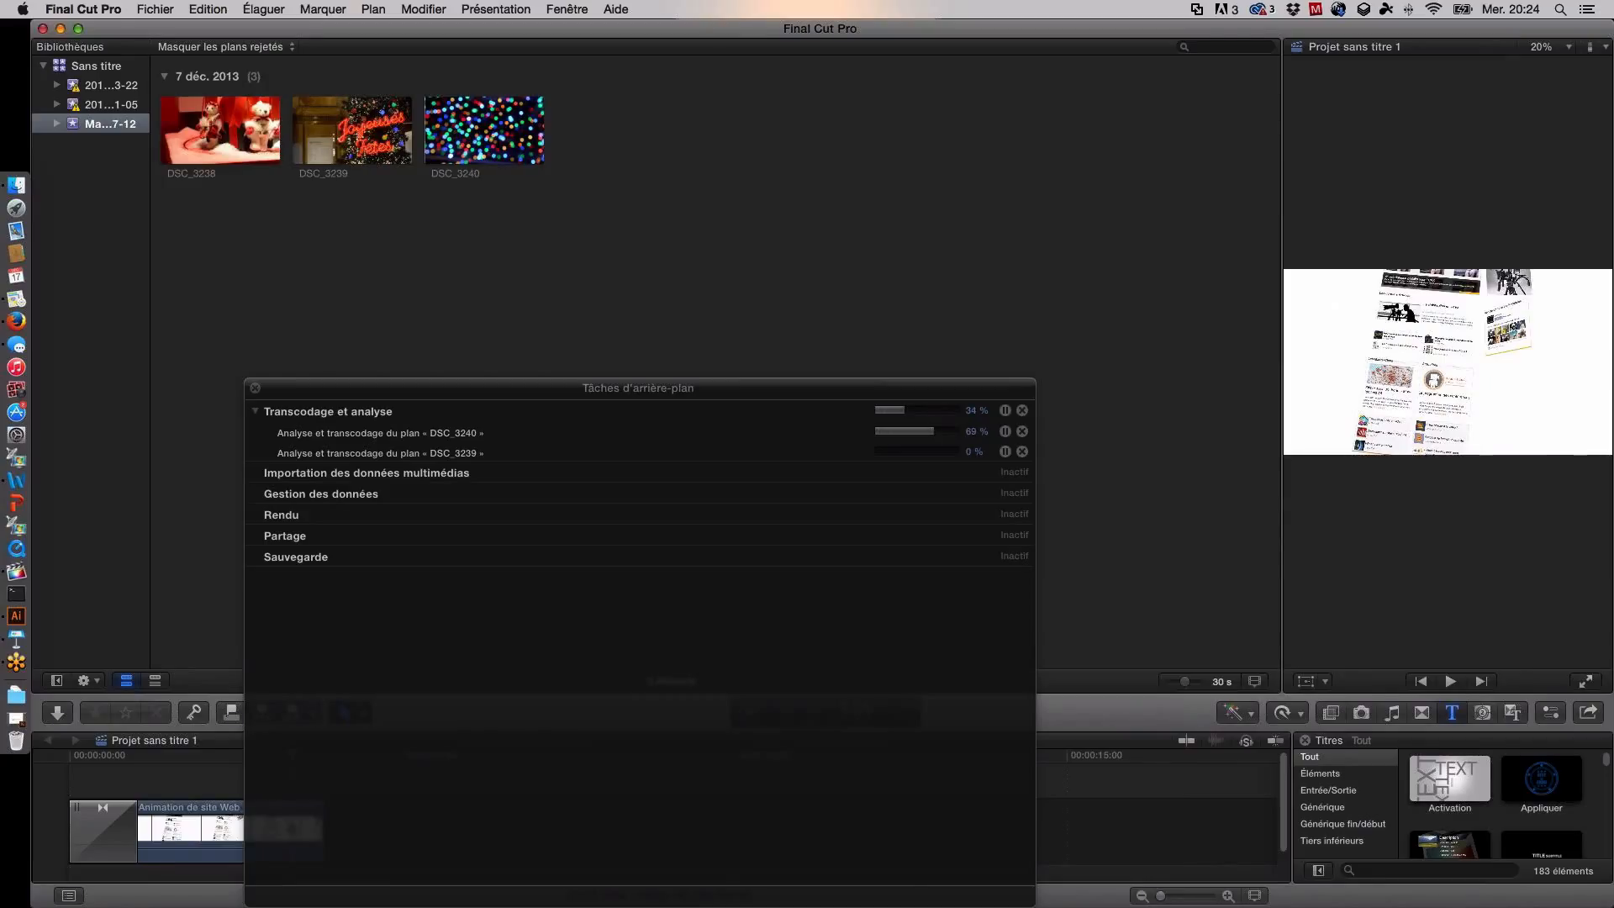
click(681, 218)
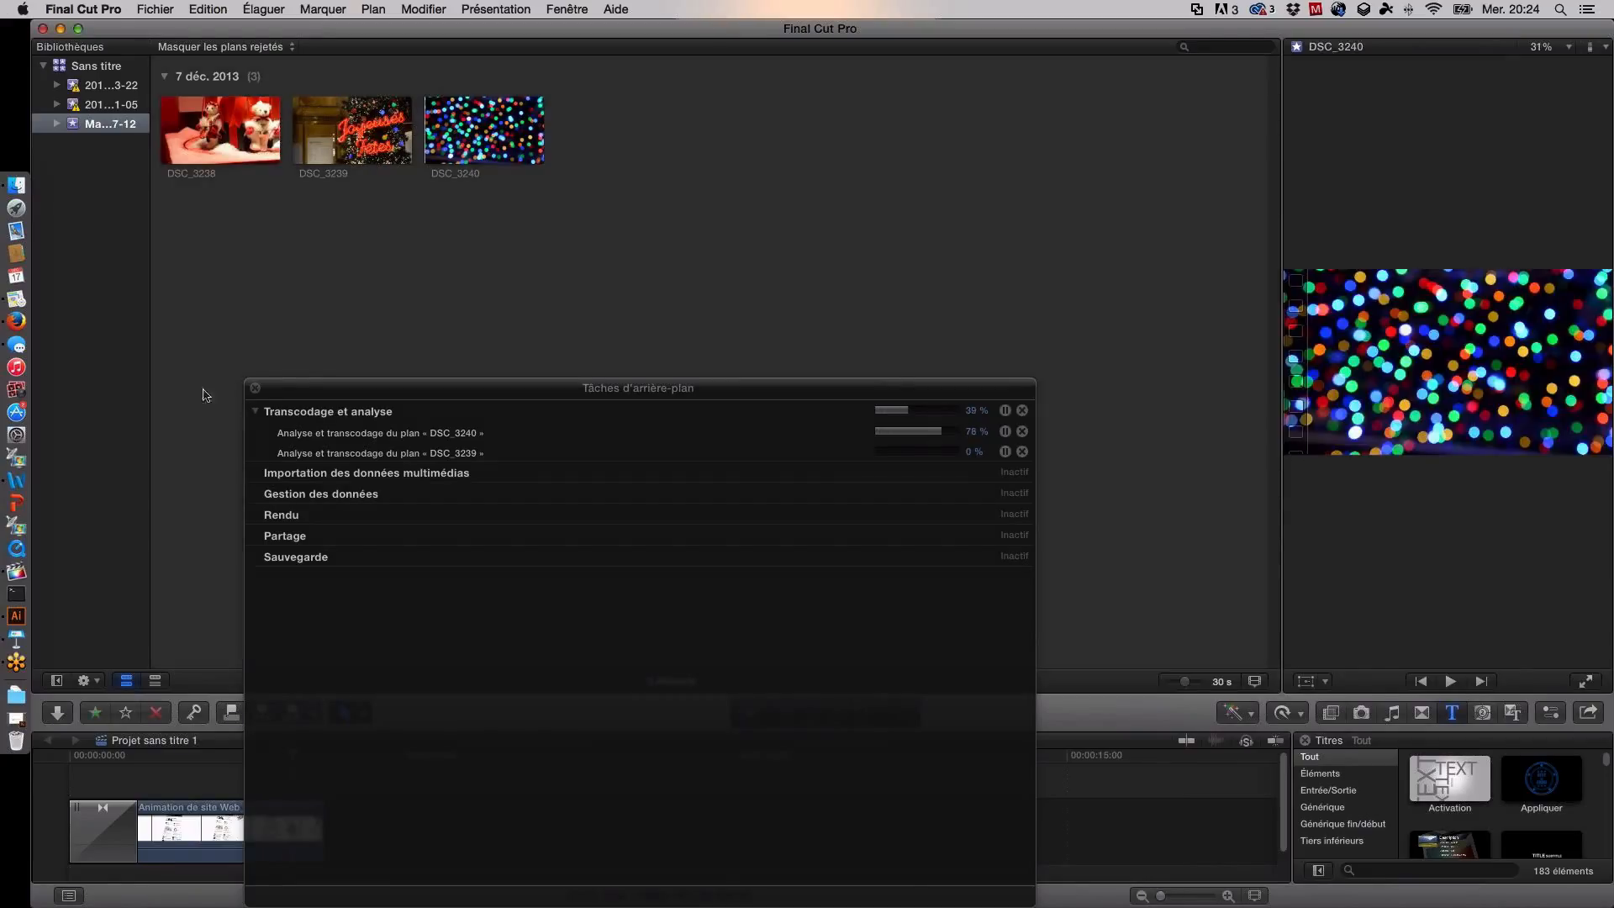
Step: Close the background tasks window and display the clips of the MasterClass - 17-12 event
click(255, 387)
click(72, 107)
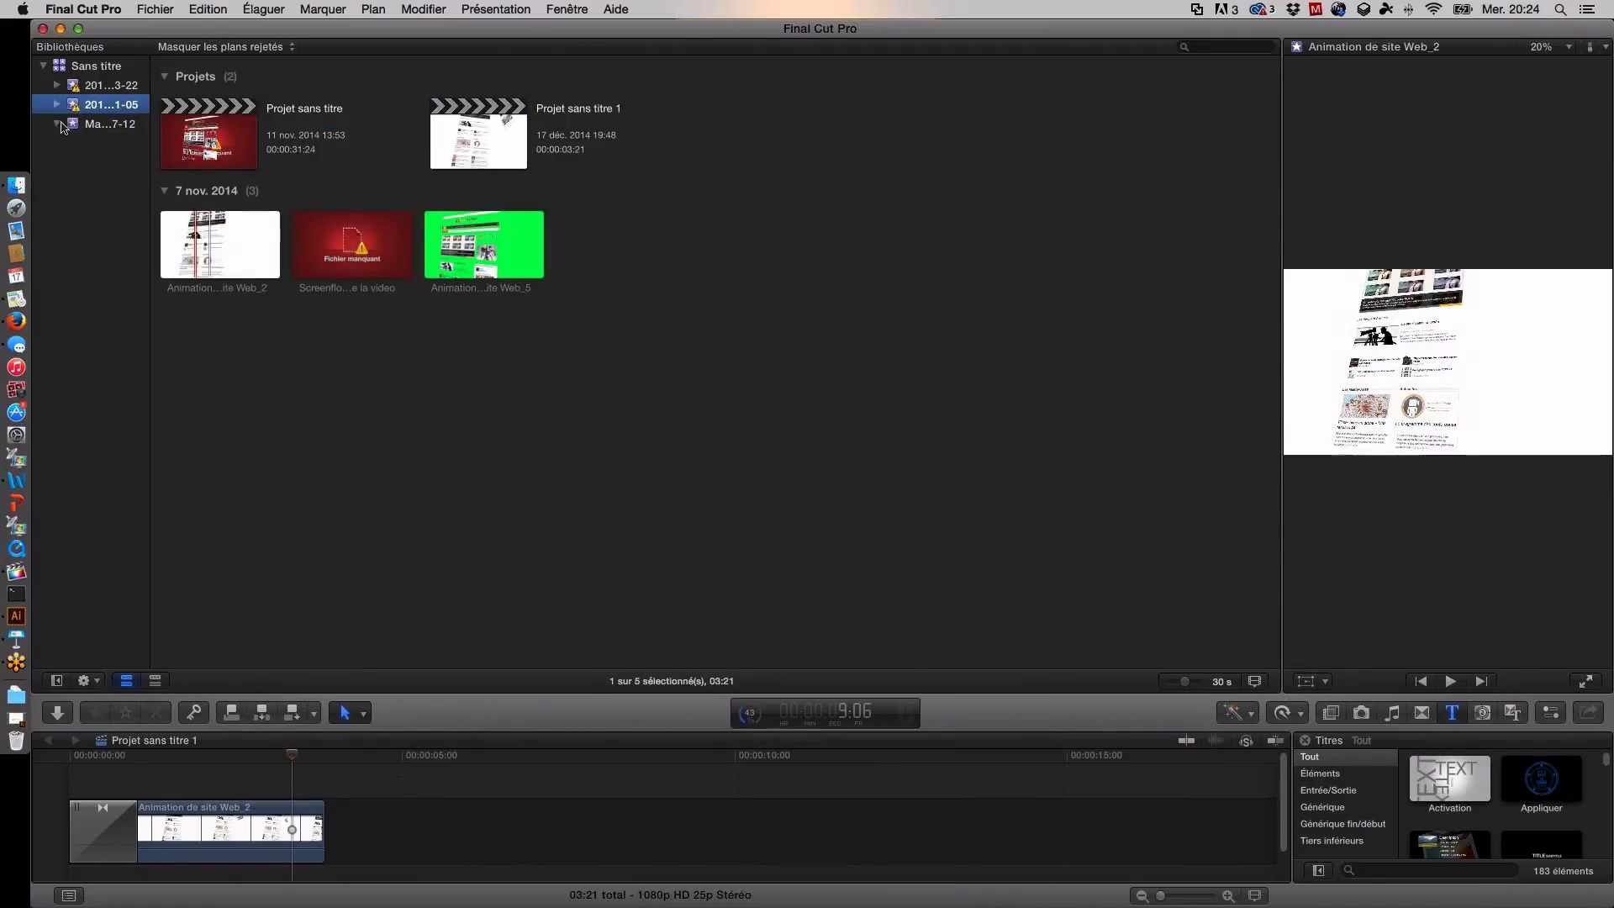
click(126, 125)
right_click(232, 253)
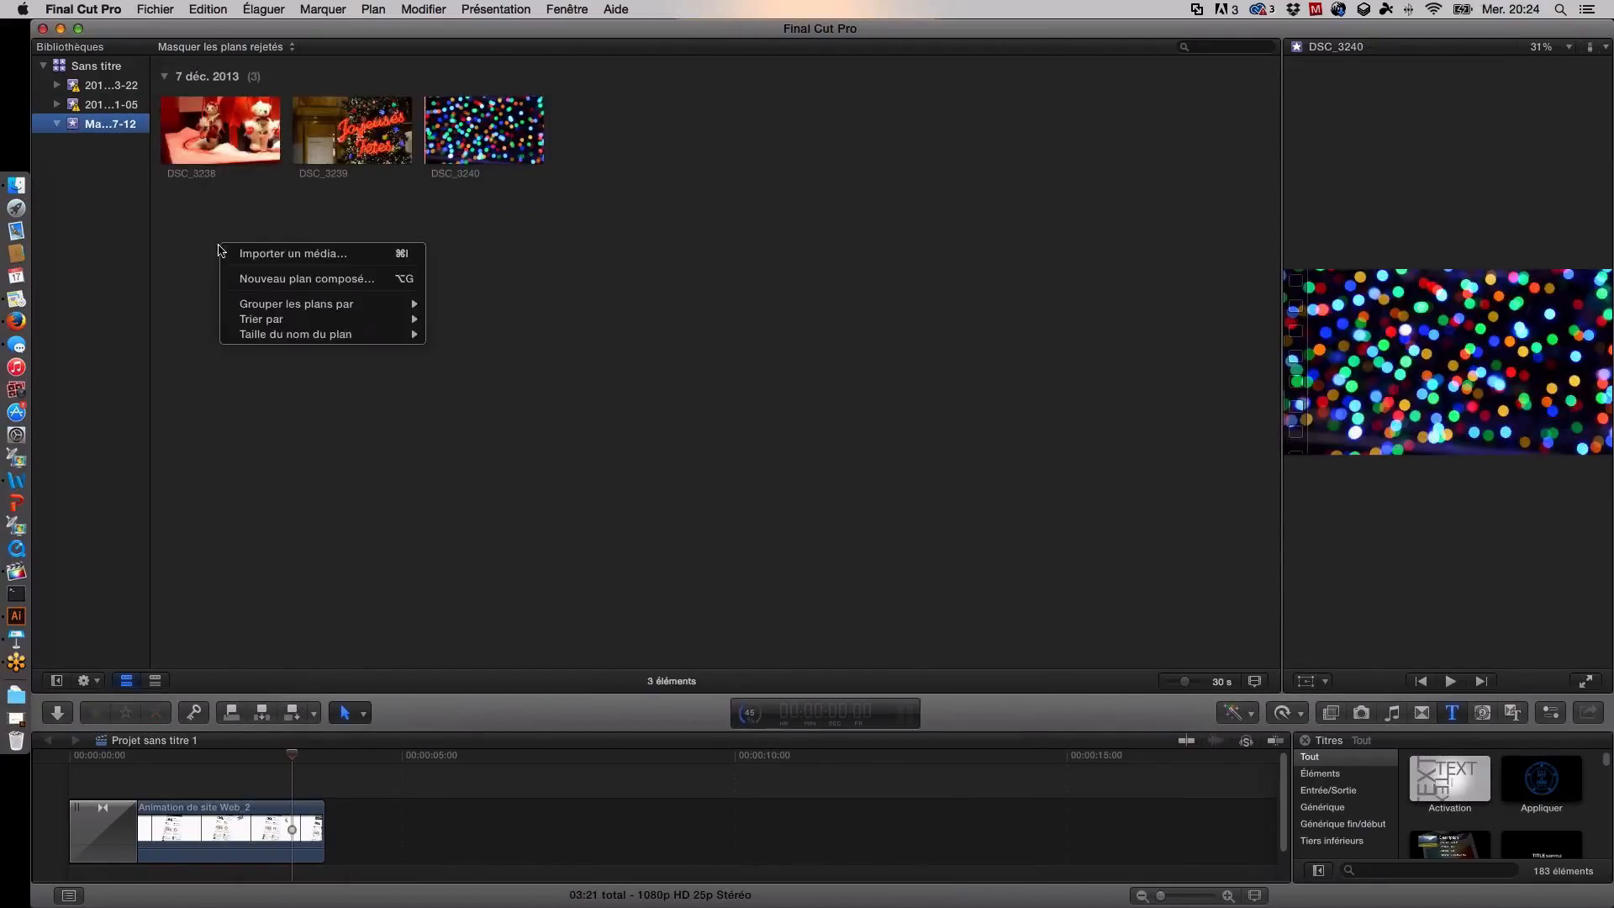
click(194, 285)
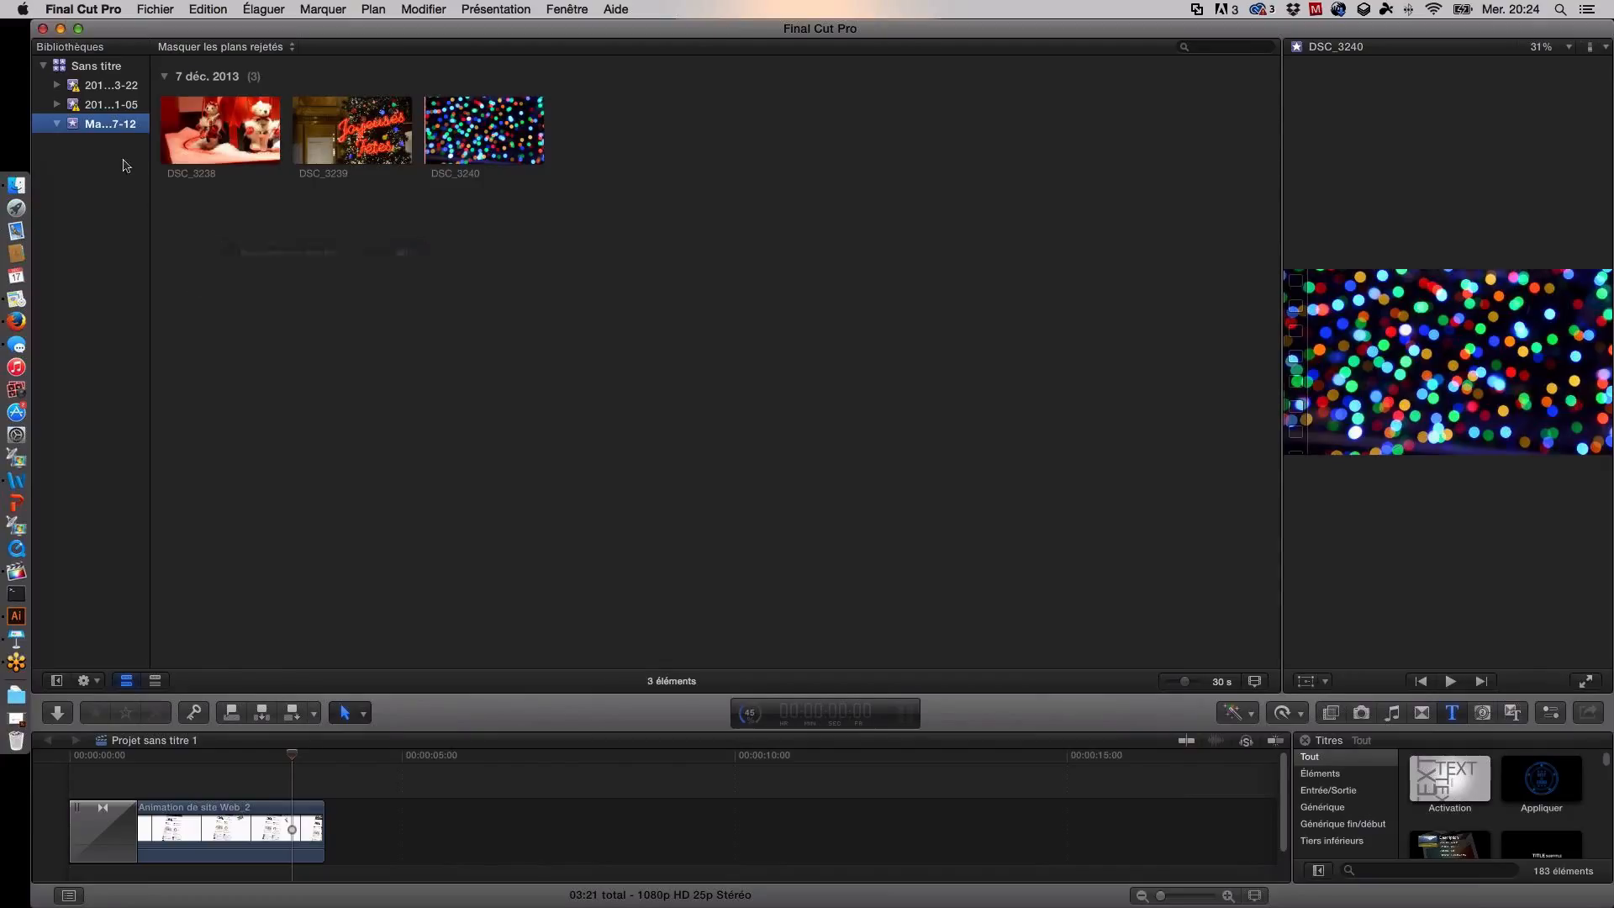
right_click(122, 126)
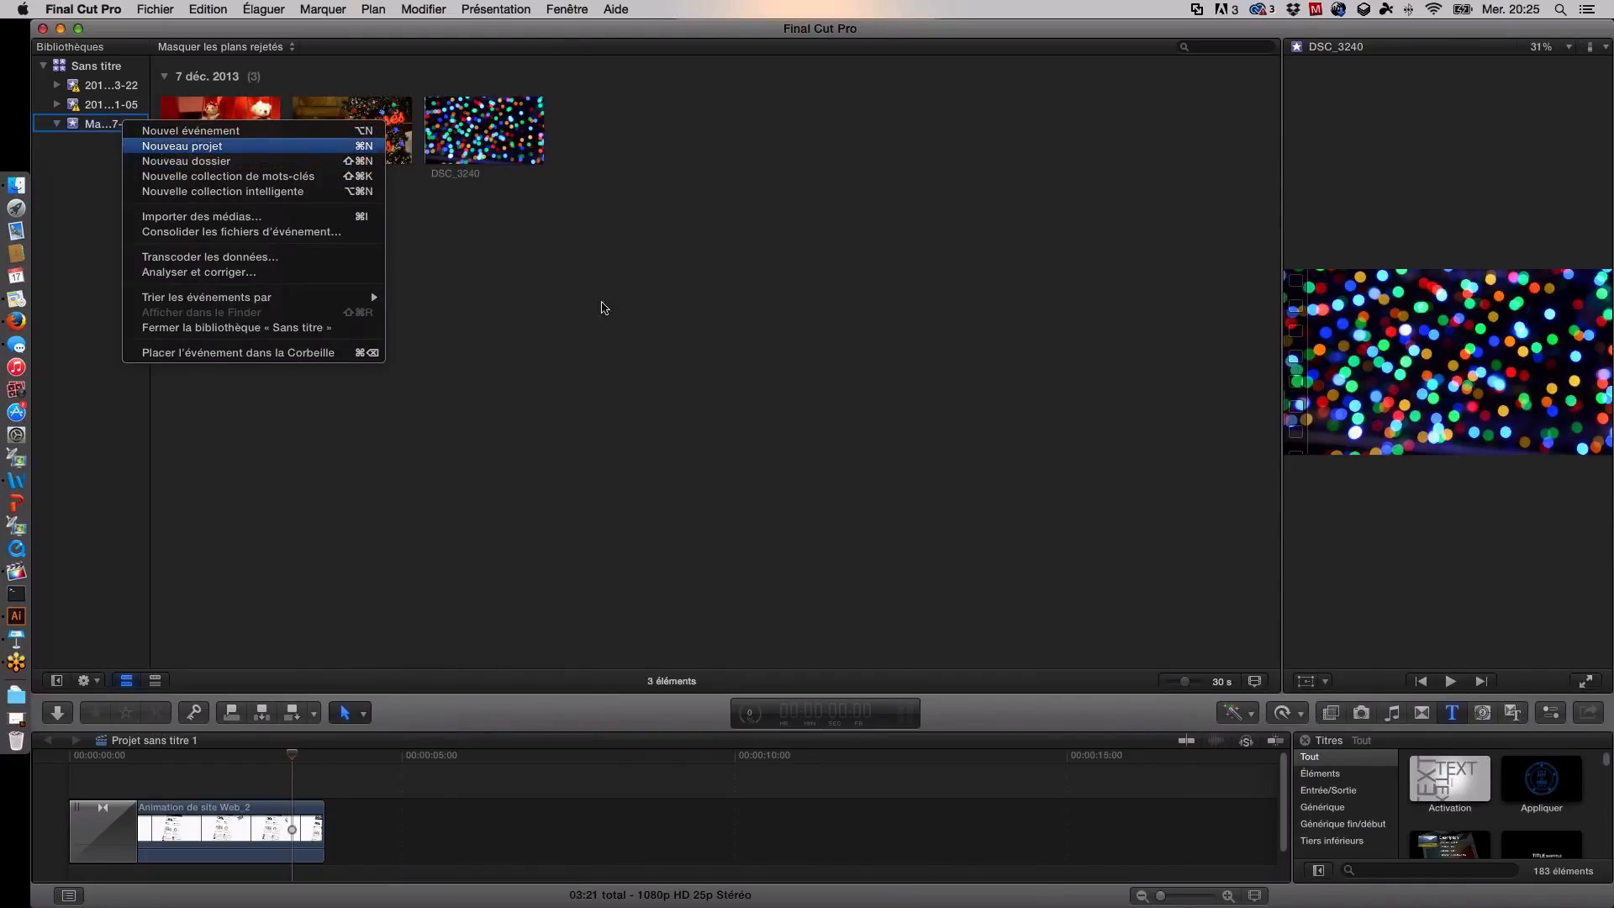
click(956, 436)
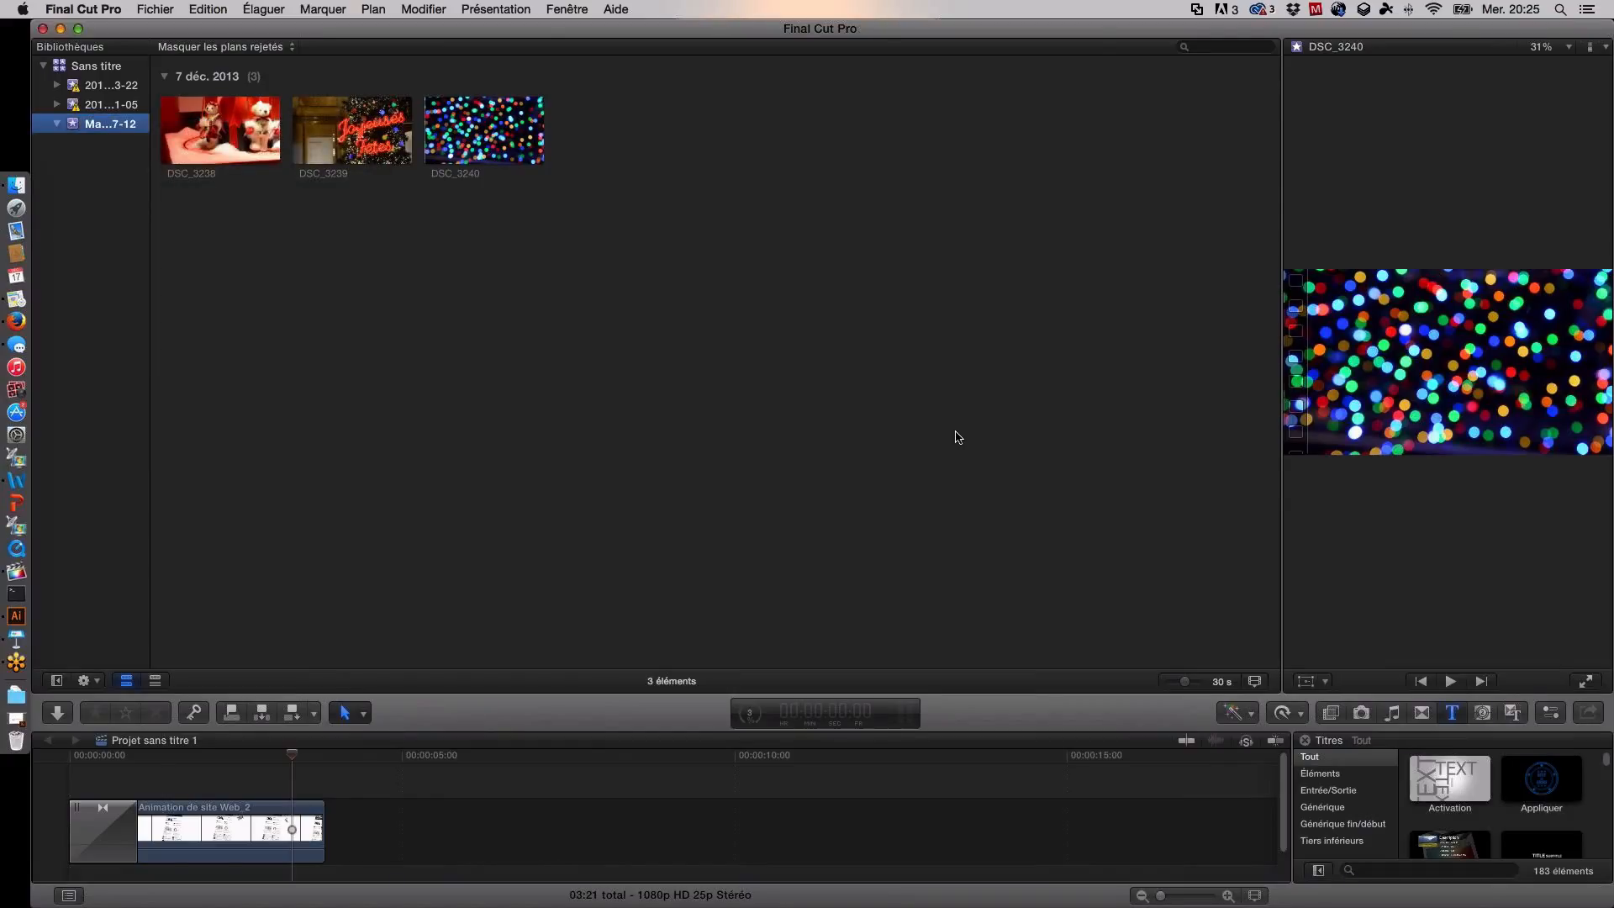
key(super+n)
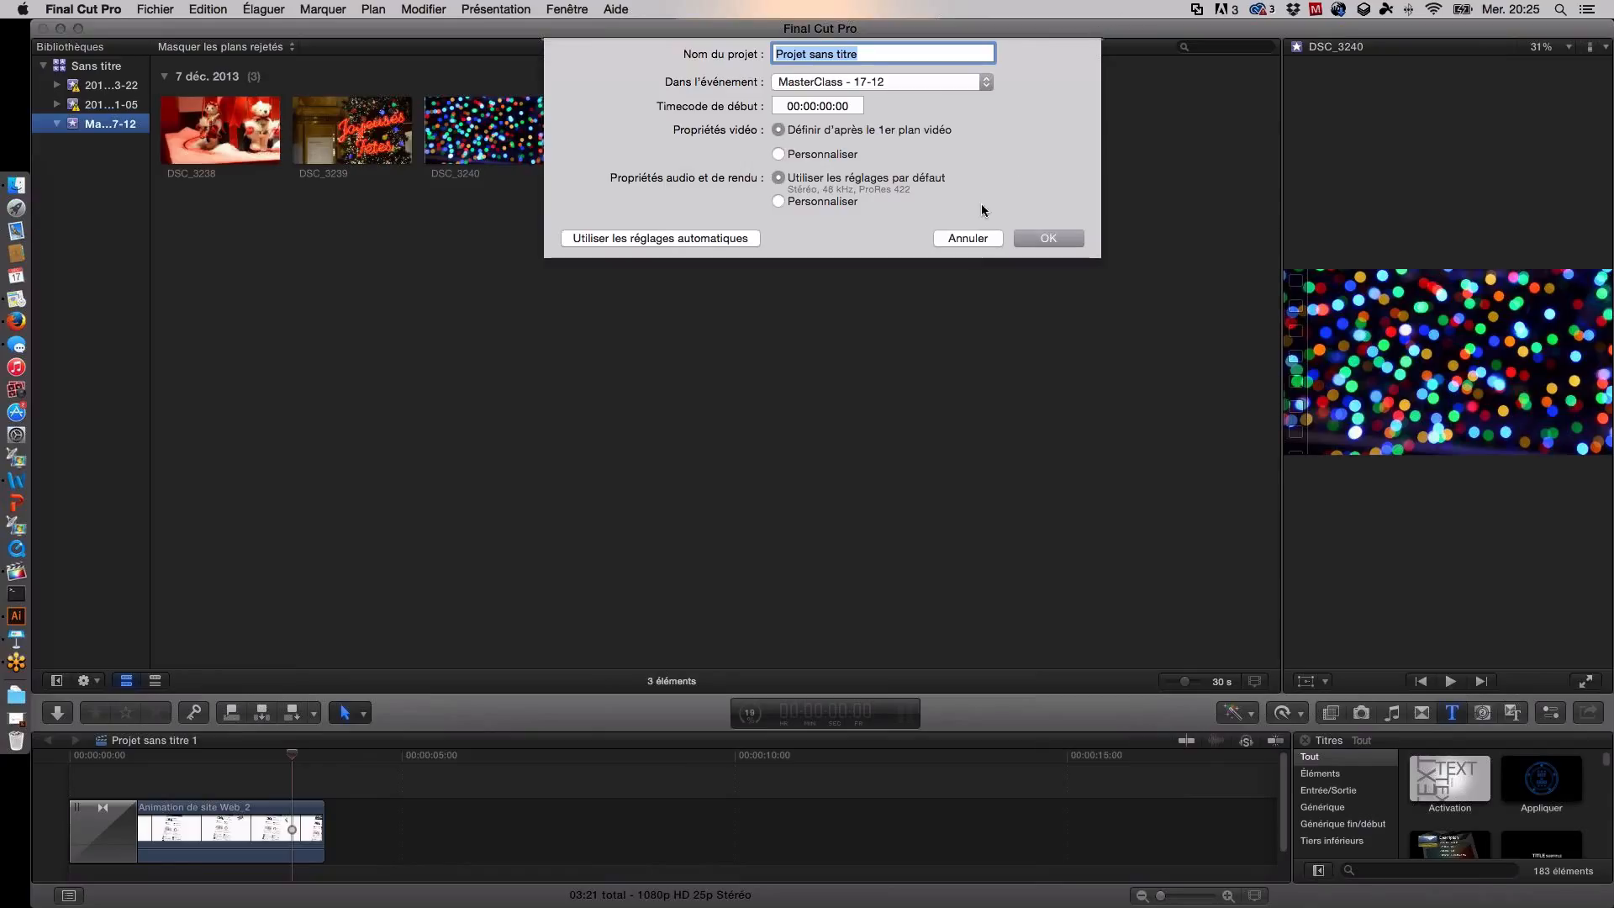
click(965, 242)
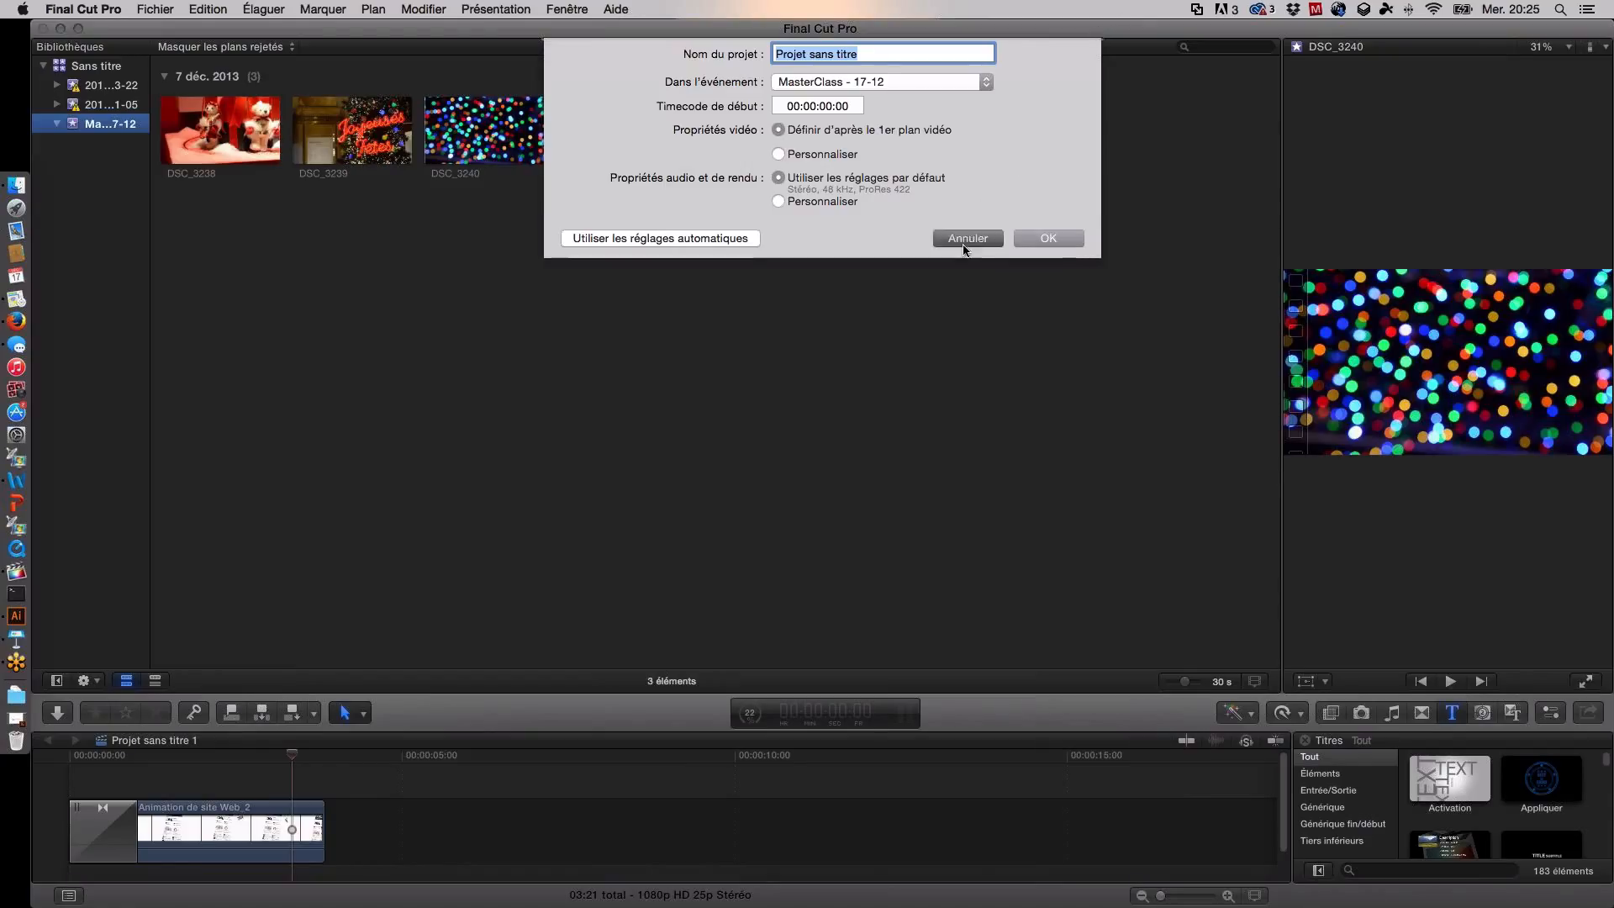
Step: Start a new project in the MasterClass - 17-12 event and name it Masterclass FCPX
right_click(127, 126)
click(160, 145)
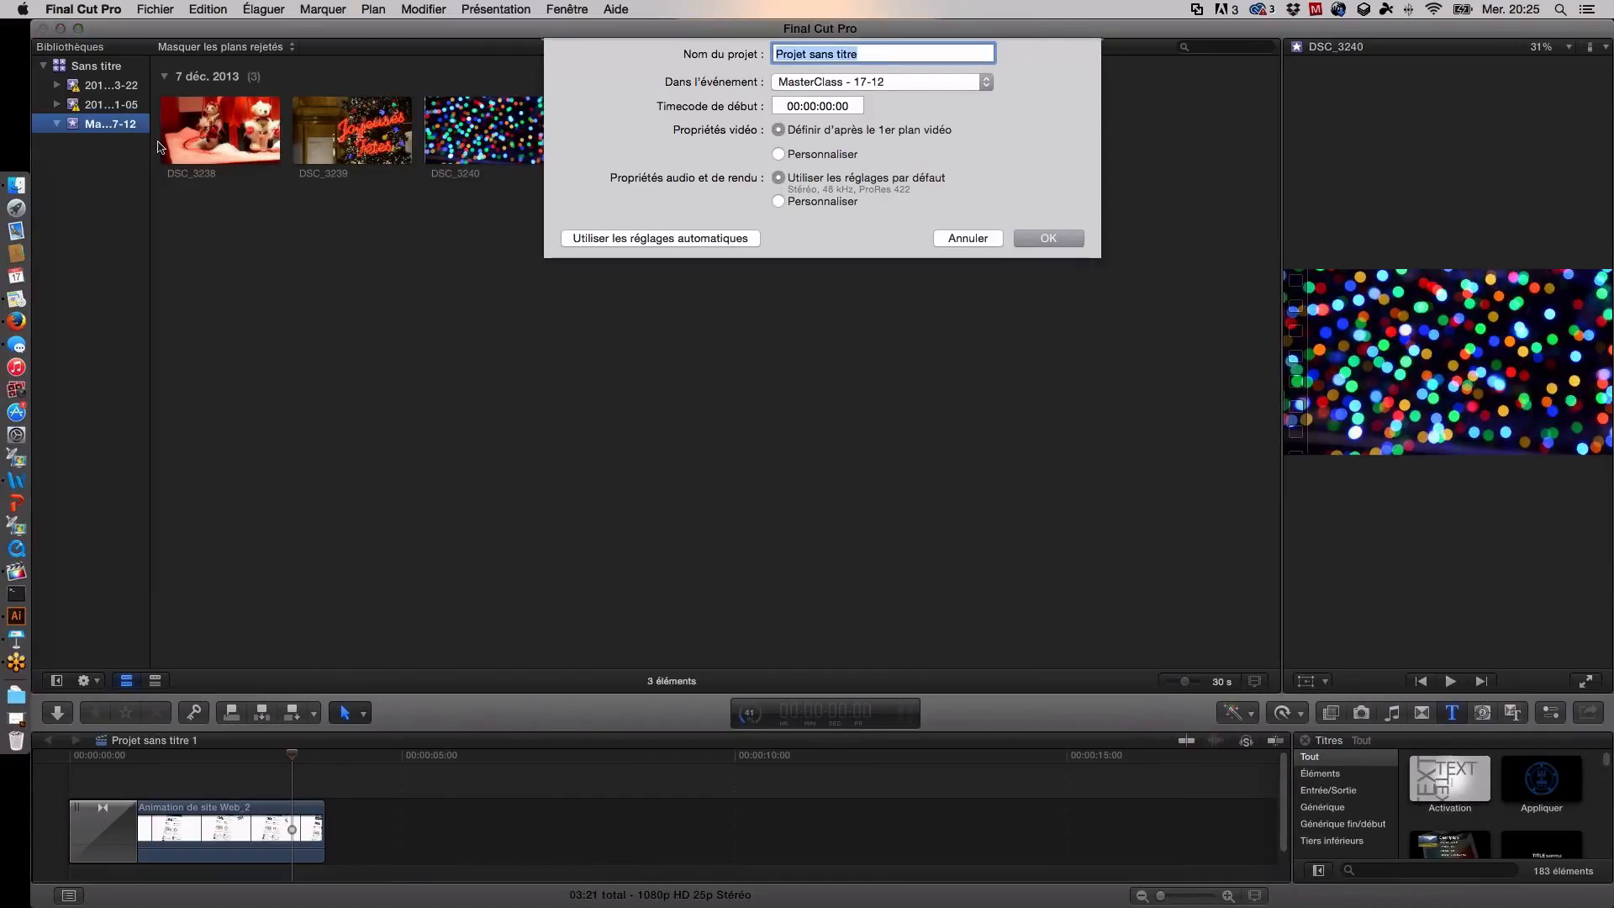
text(Masterclass FCPX)
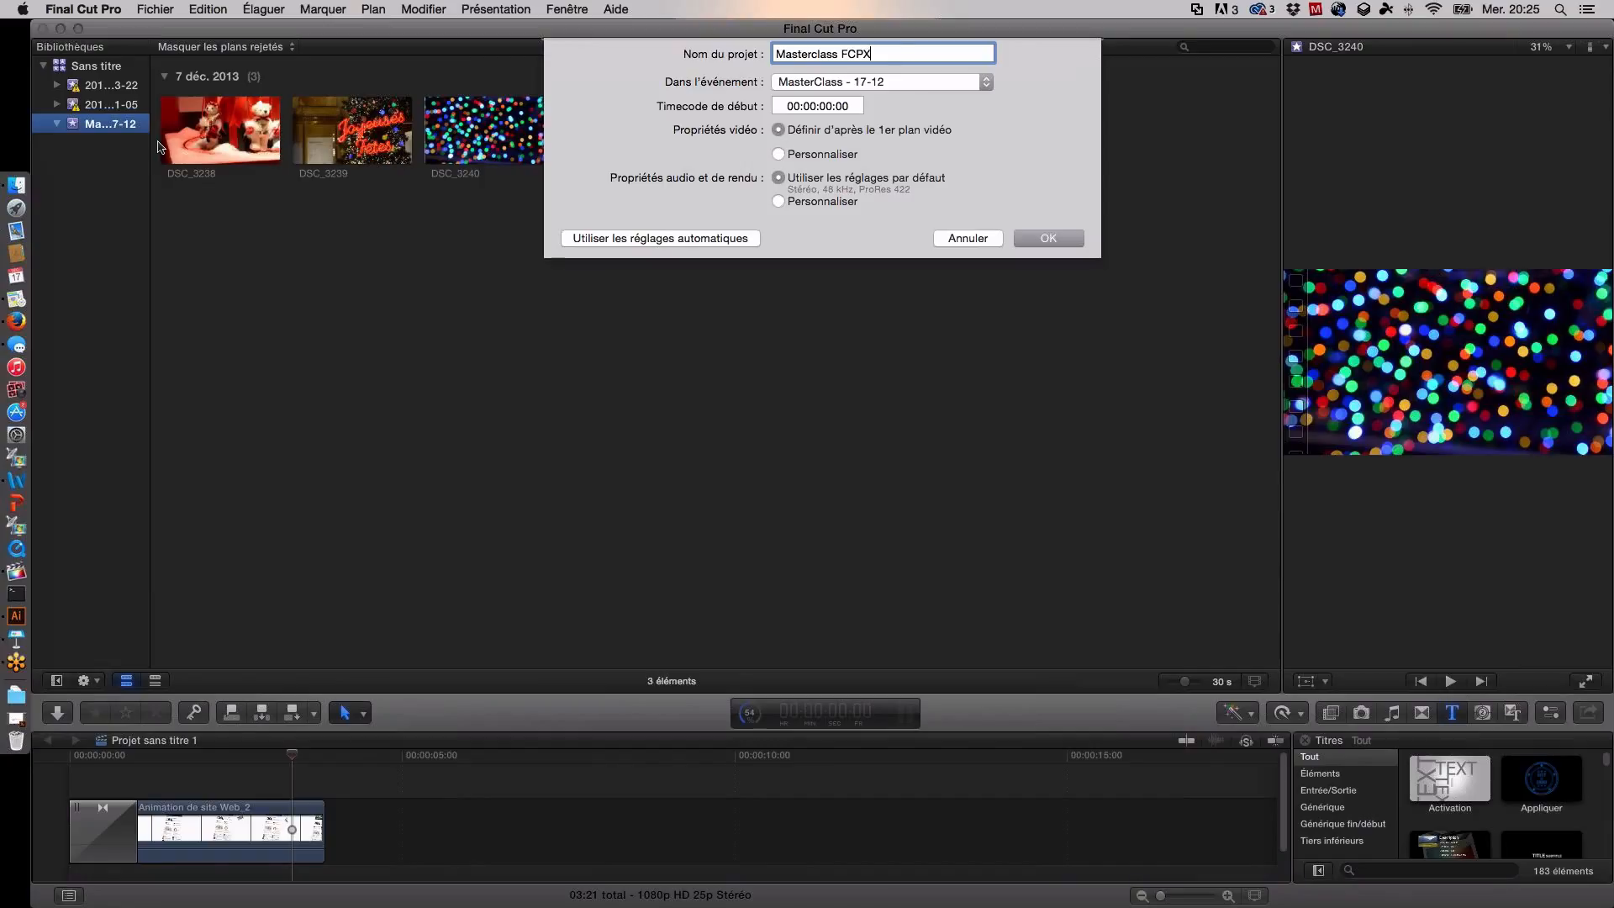
Step: Try custom video properties for the new project, choosing the 4K format and switching back to 1080p HD
click(809, 153)
click(815, 176)
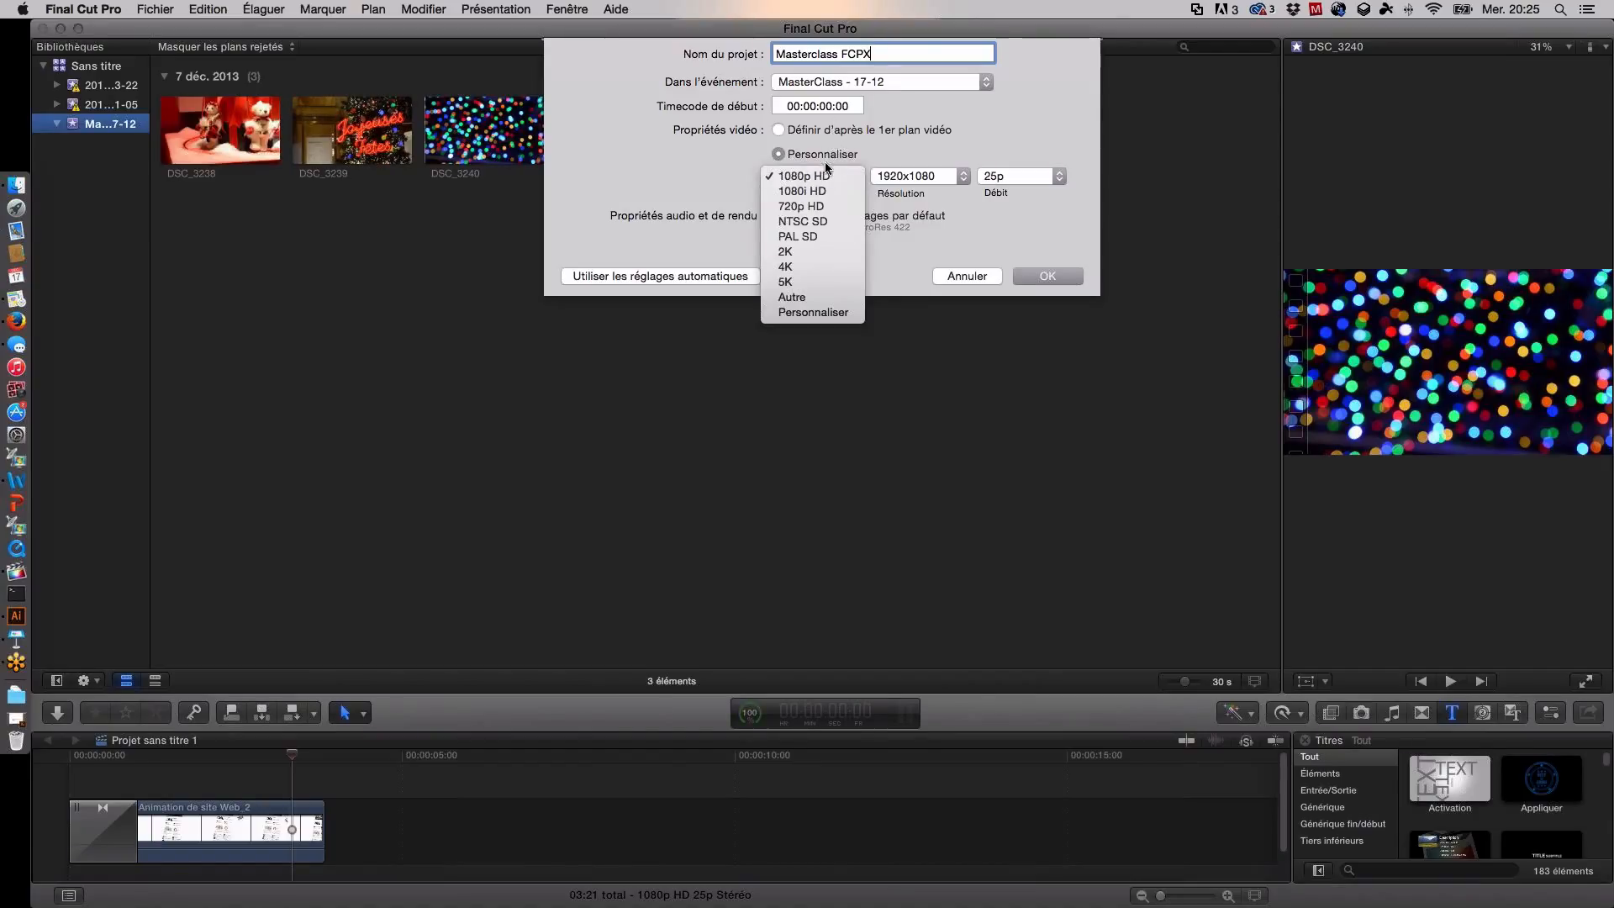
click(808, 271)
click(822, 176)
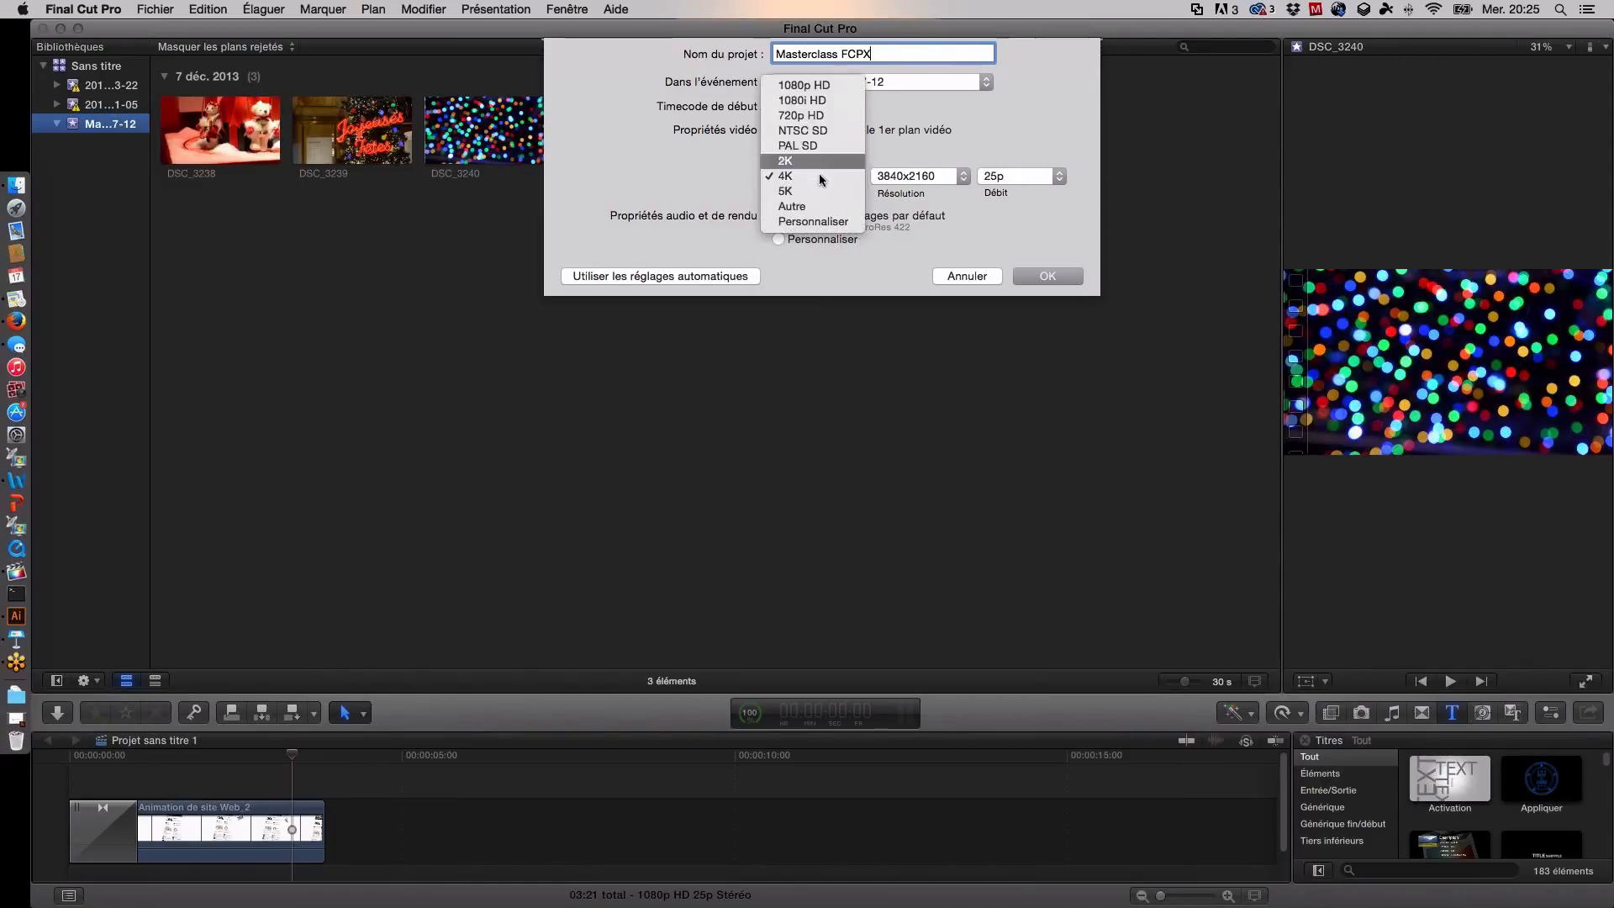
click(828, 86)
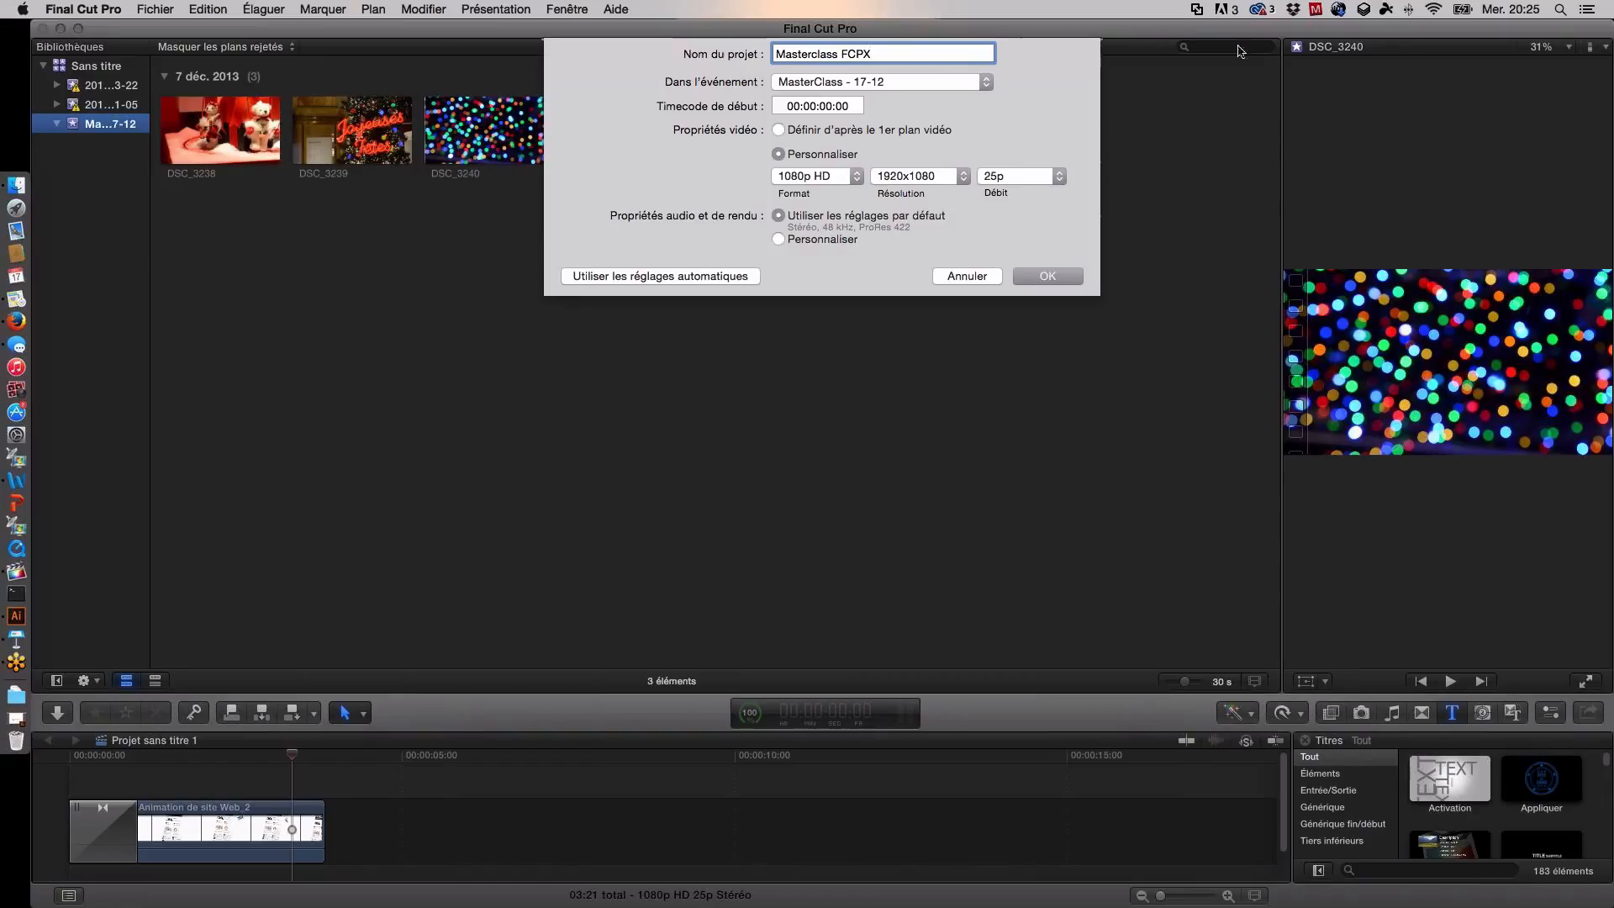
Step: Set the video properties to follow the first video clip, create the project and select it in the browser
click(885, 124)
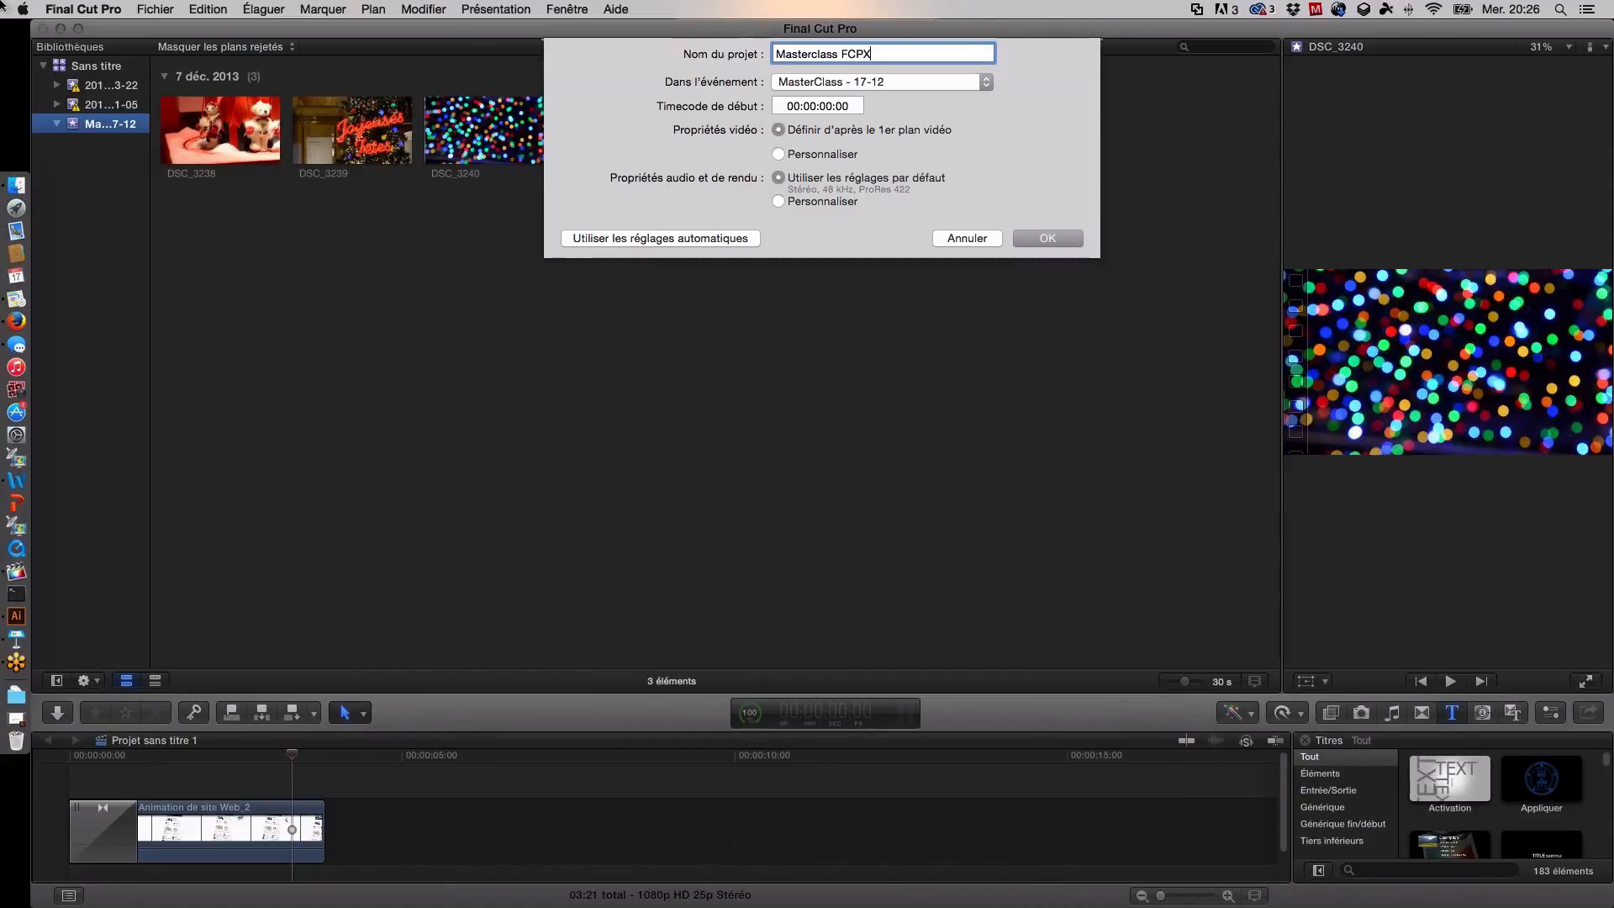
click(1036, 239)
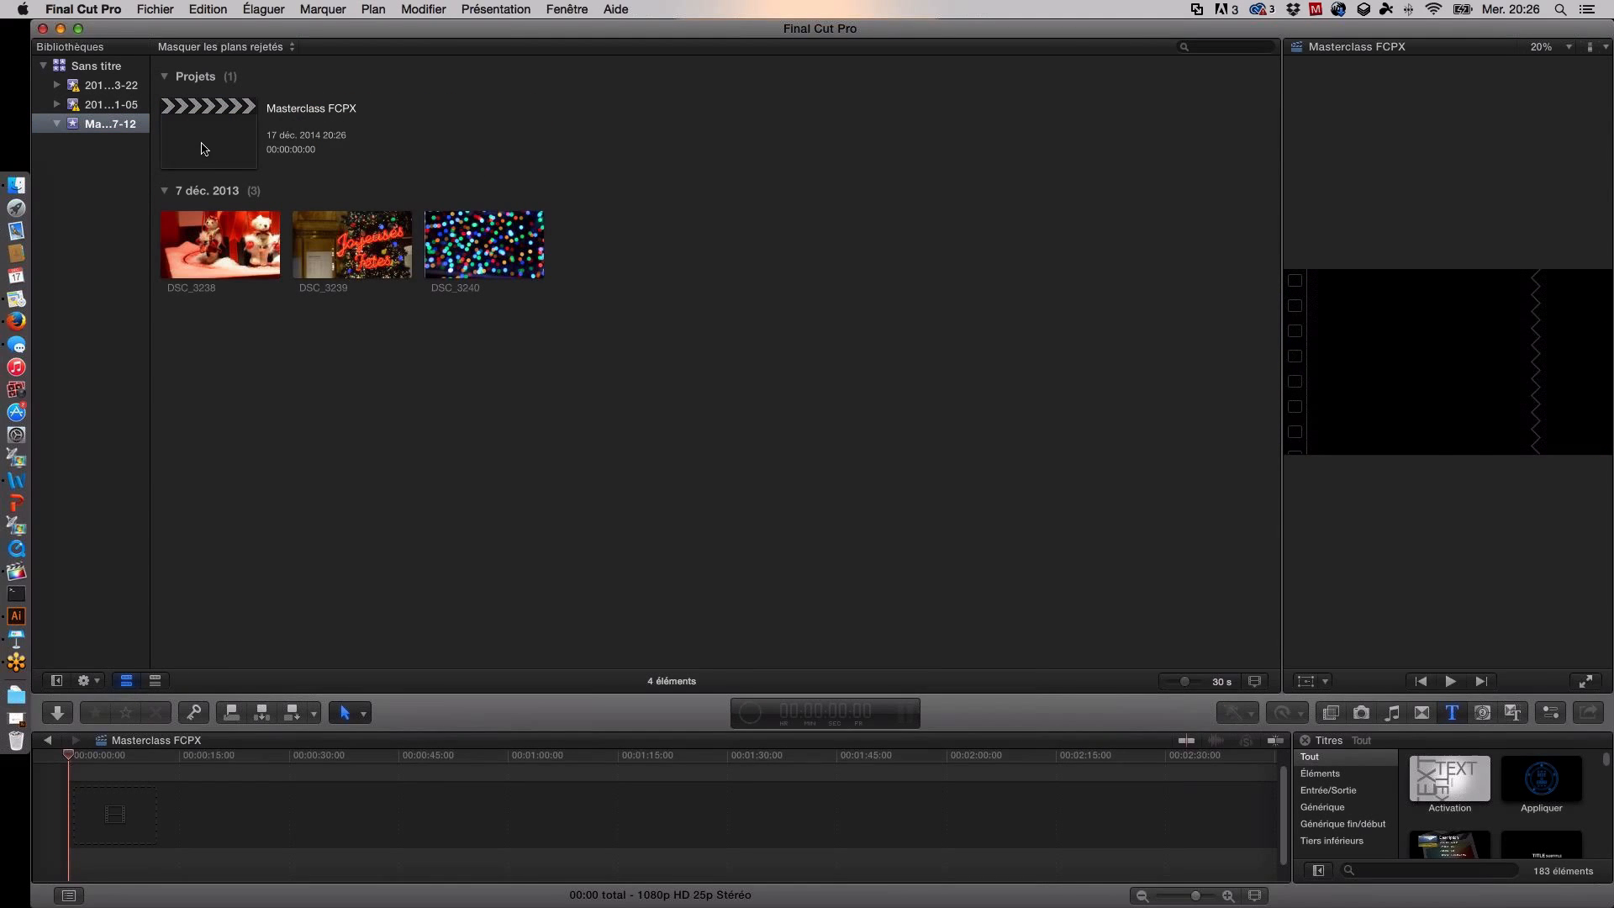
click(205, 153)
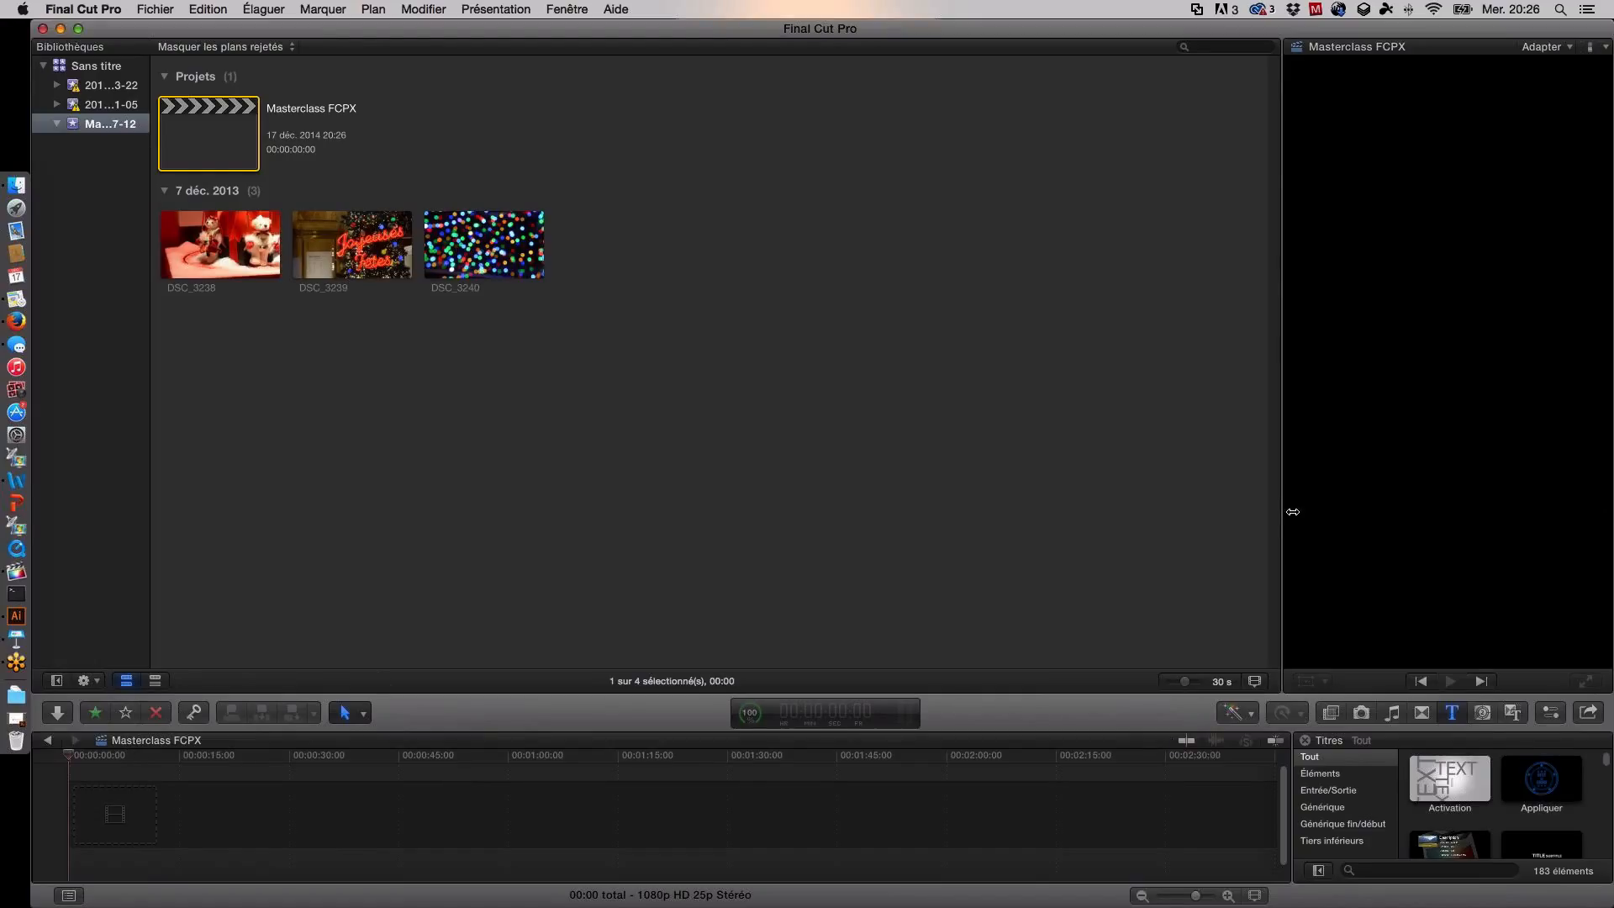
Step: Widen the viewer by narrowing the browser, and give the timeline more height
drag(1284, 517, 498, 411)
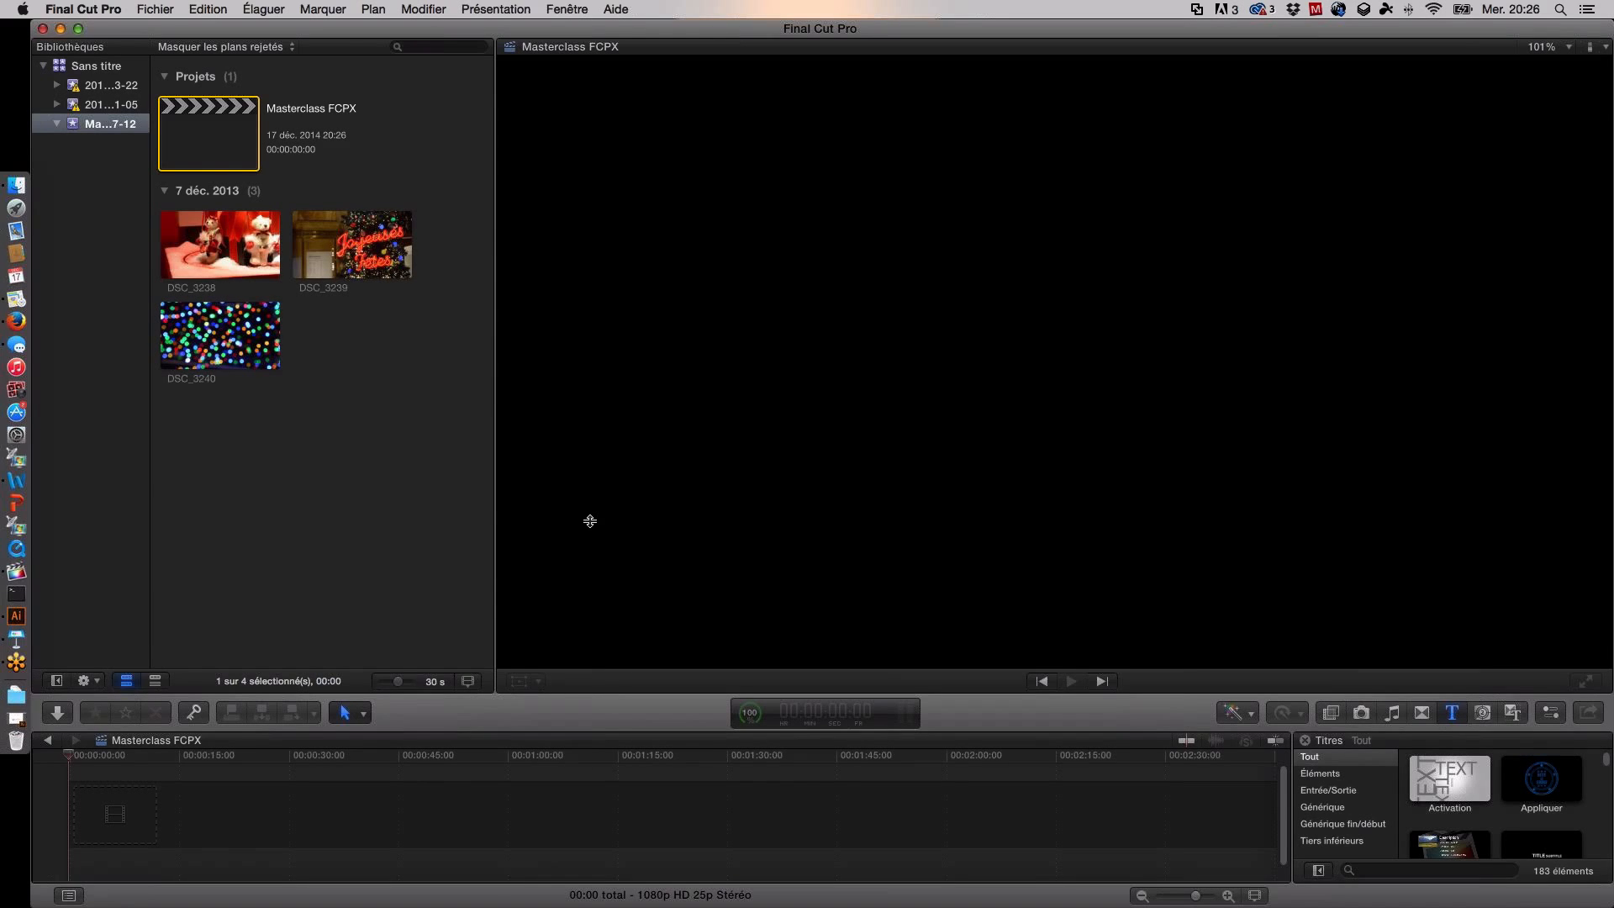
drag(590, 521, 591, 503)
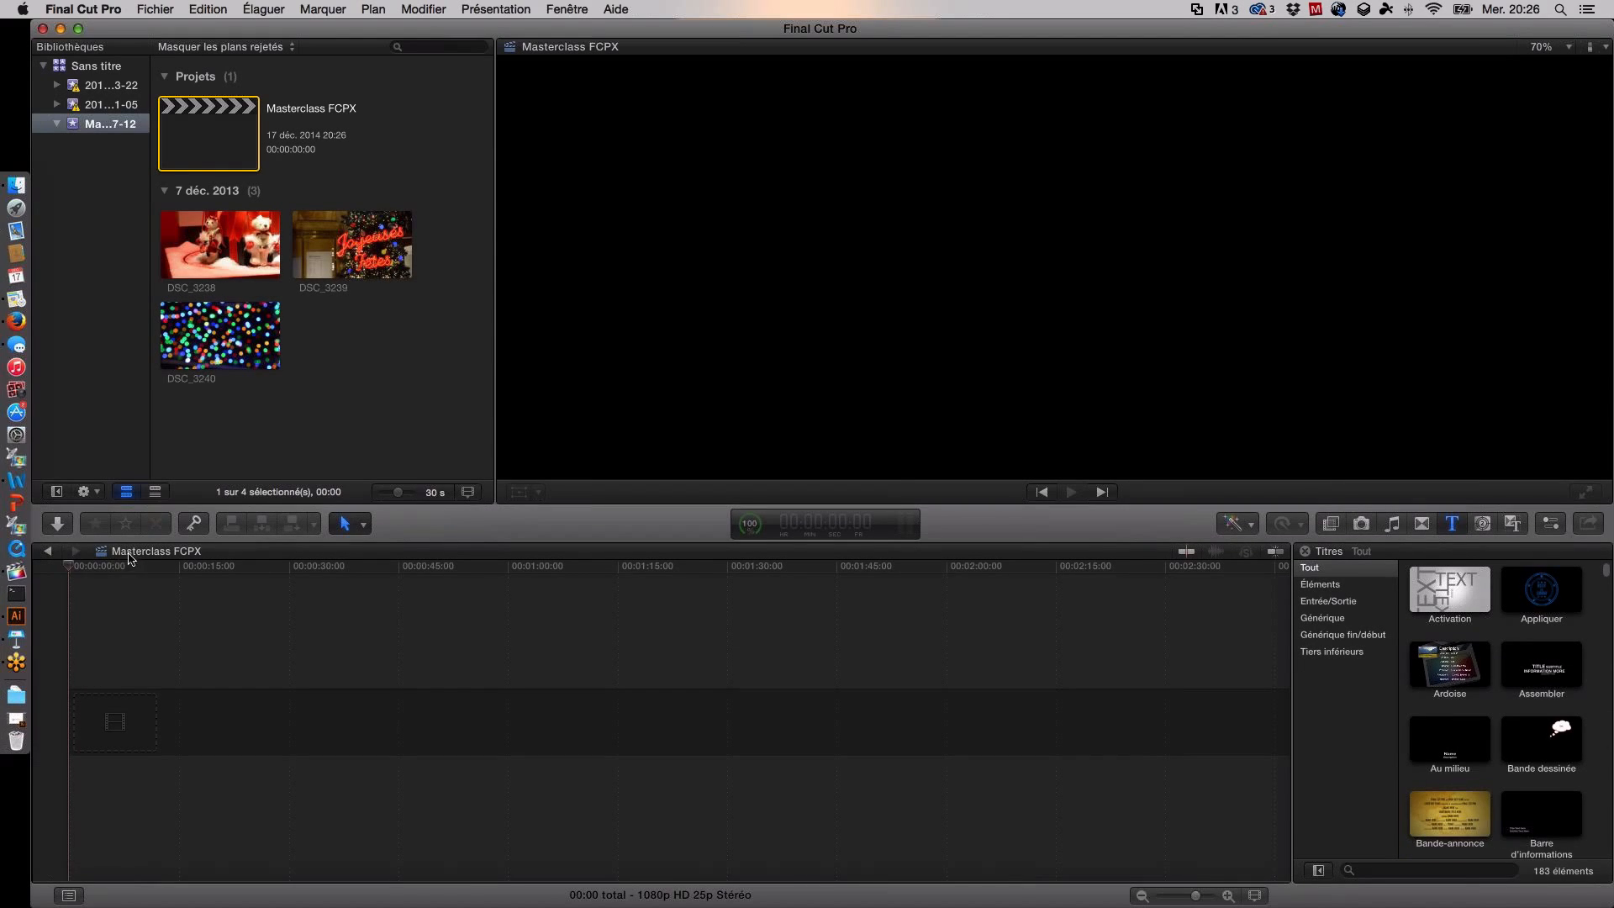
Step: Step back through the timeline history to Projet sans titre 1 and return to the Masterclass FCPX project
click(47, 552)
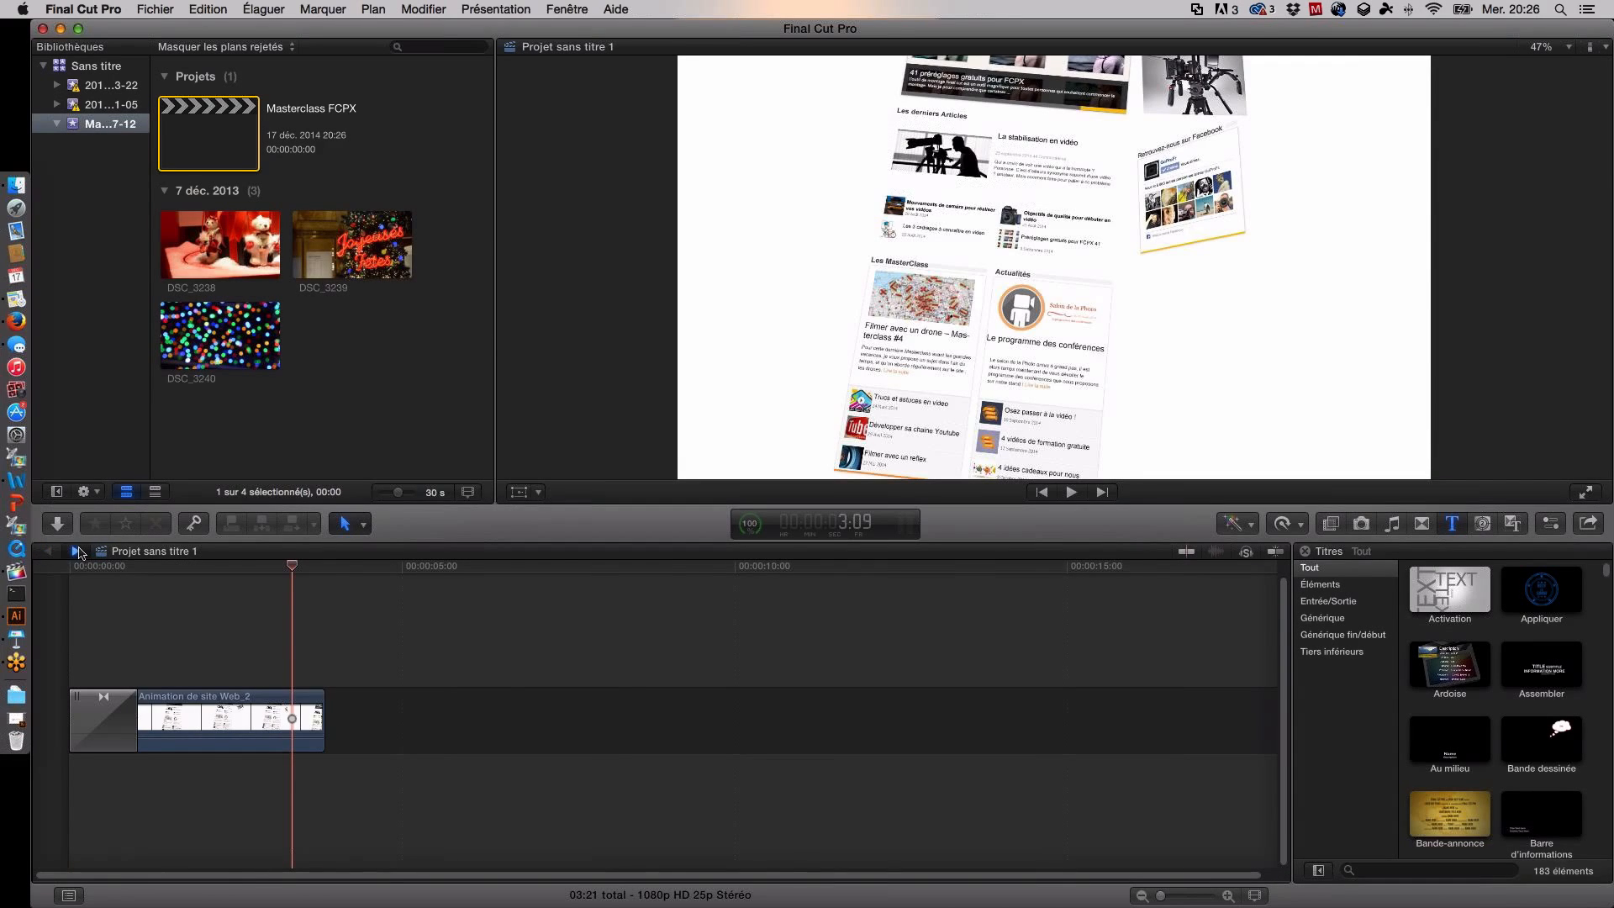
click(78, 552)
click(50, 551)
click(78, 552)
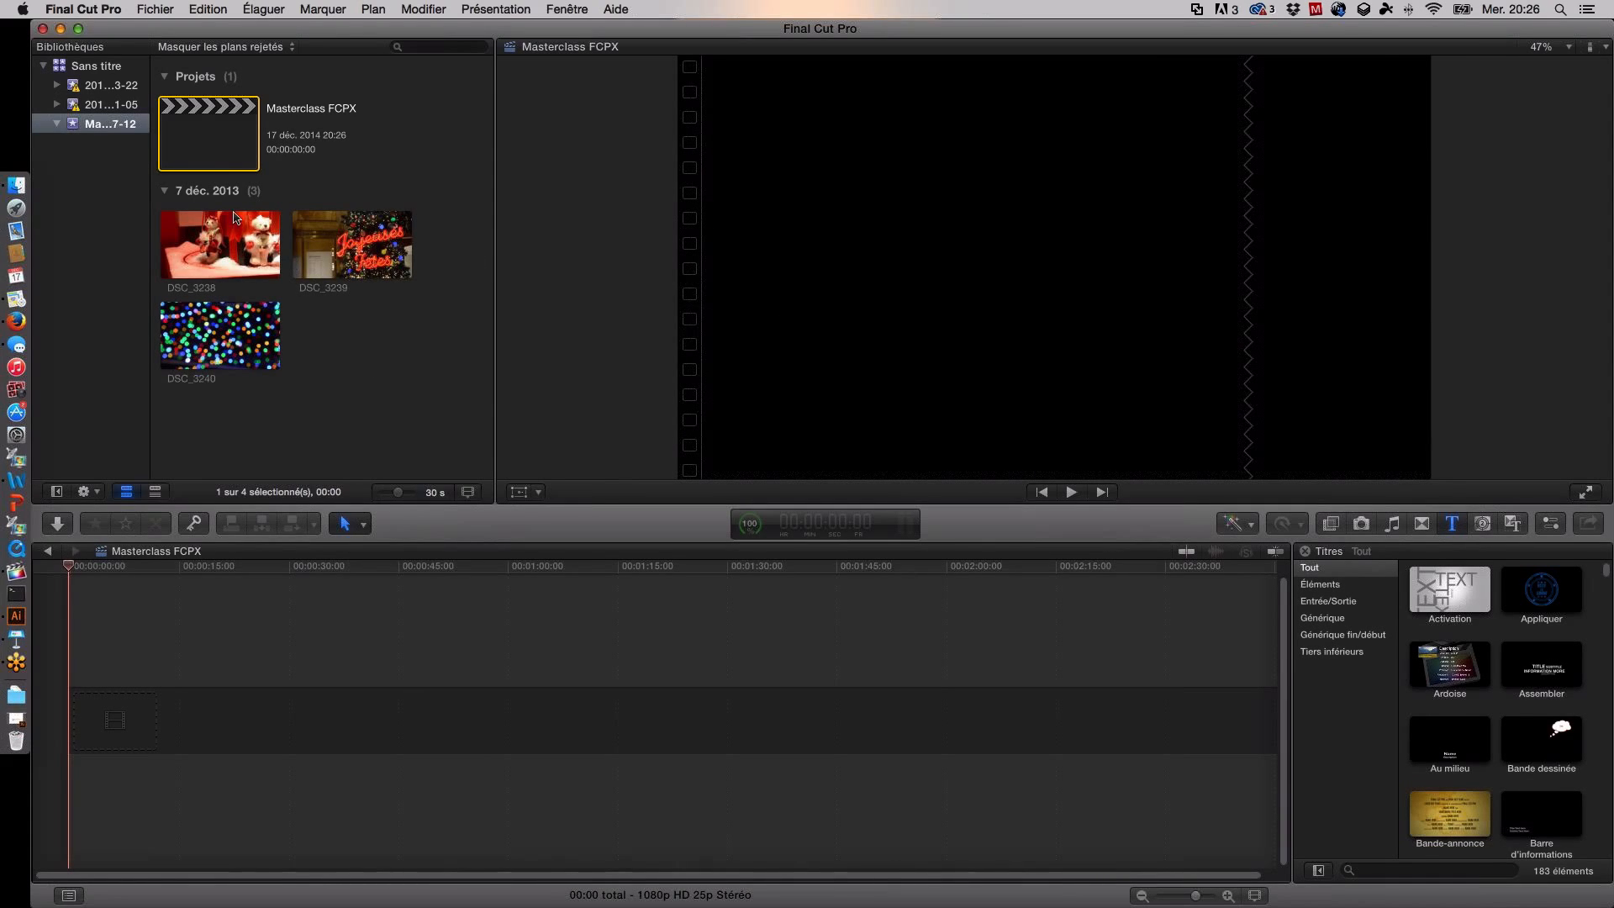
Step: Select the DSC_3240 clip and display its video properties in the inspector
click(224, 341)
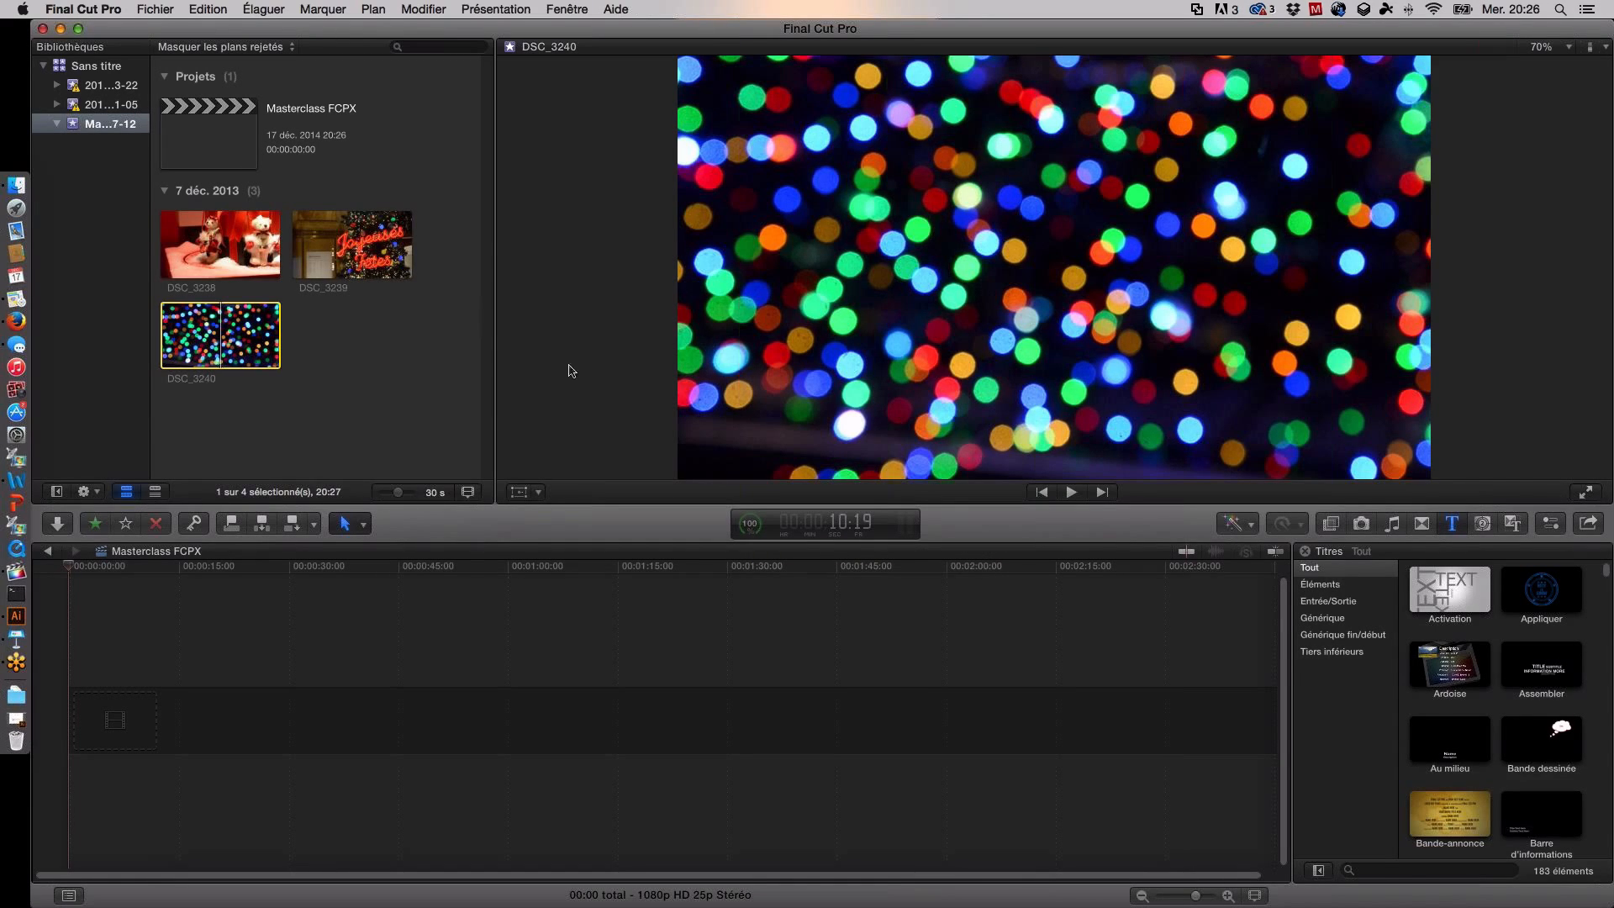
click(1585, 521)
click(1550, 522)
click(1551, 524)
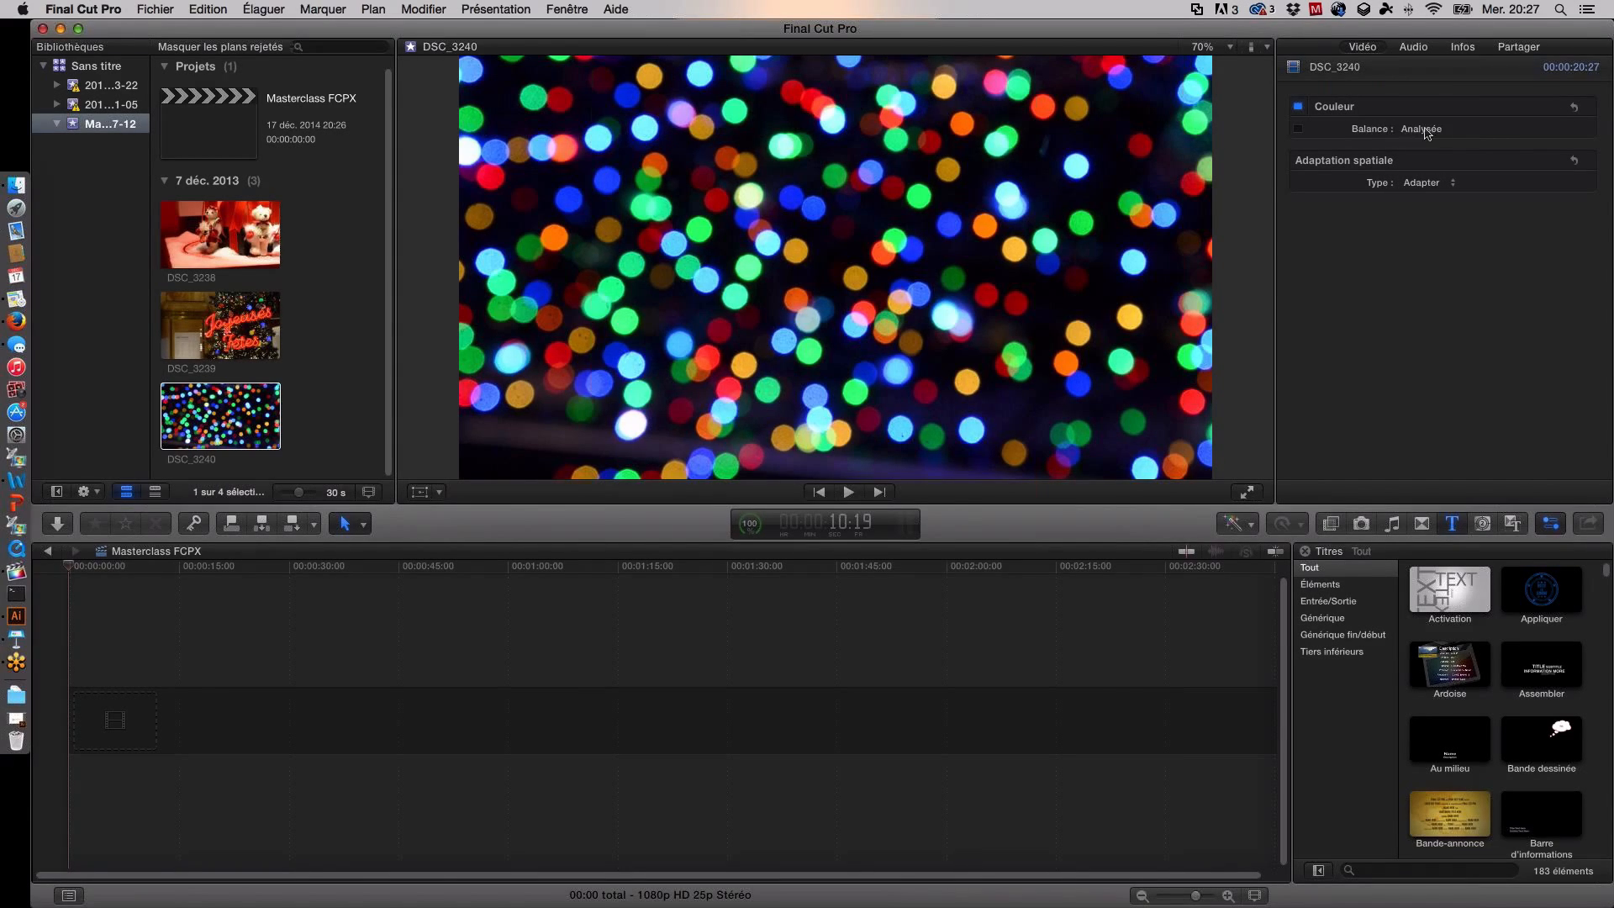
Step: Compare DSC_3240 with and without the analysed colour balance, leaving the balance enabled
click(1299, 130)
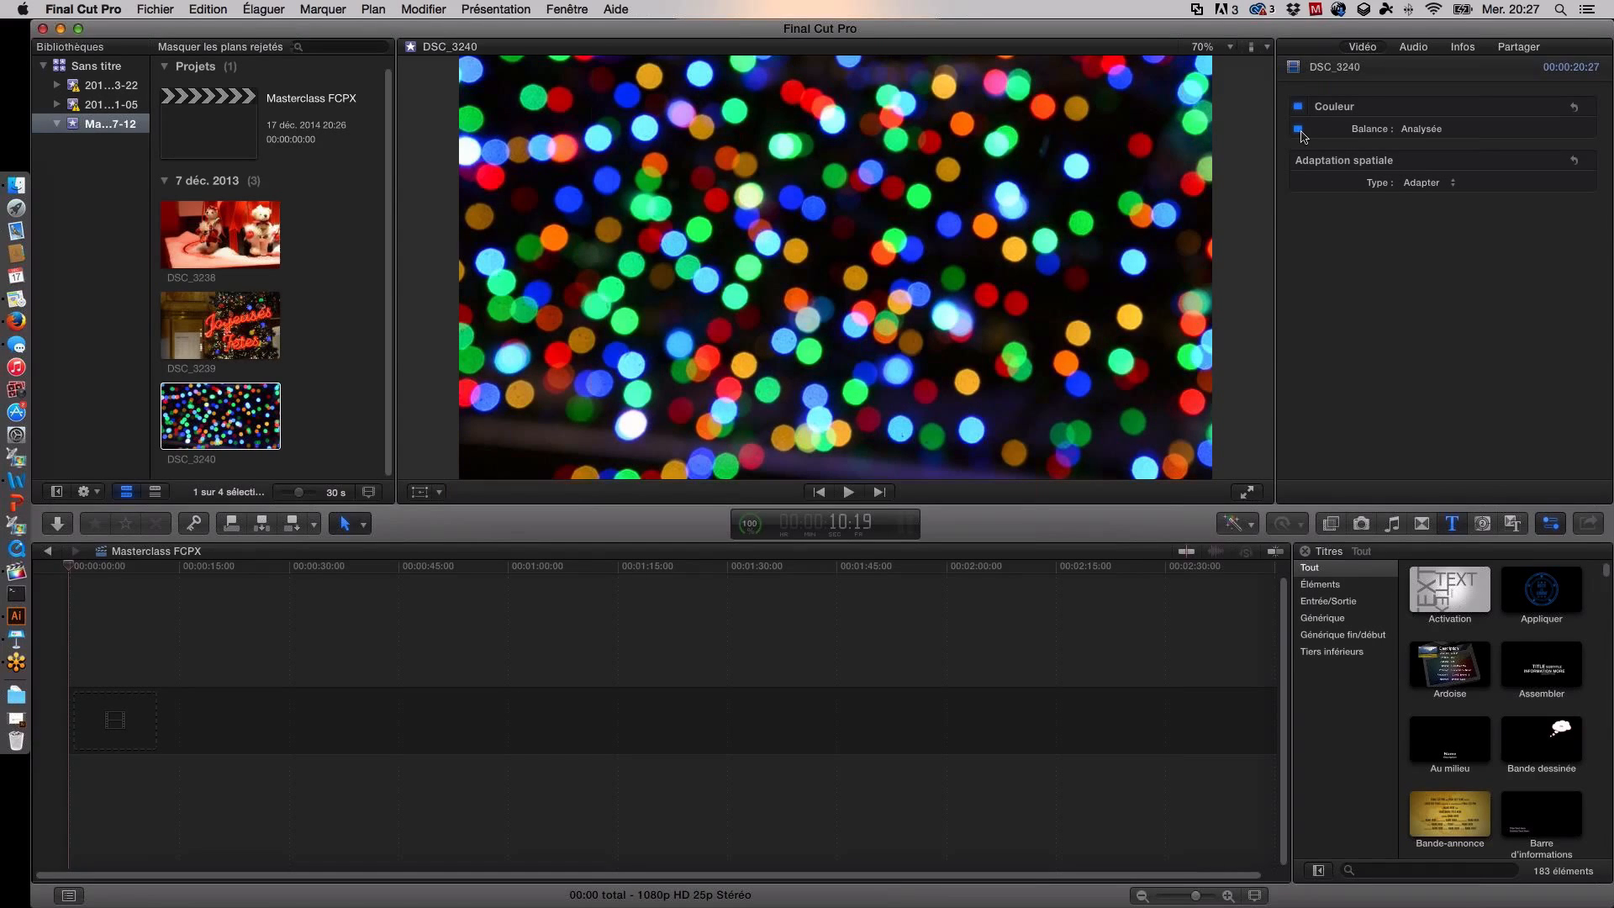
click(1299, 130)
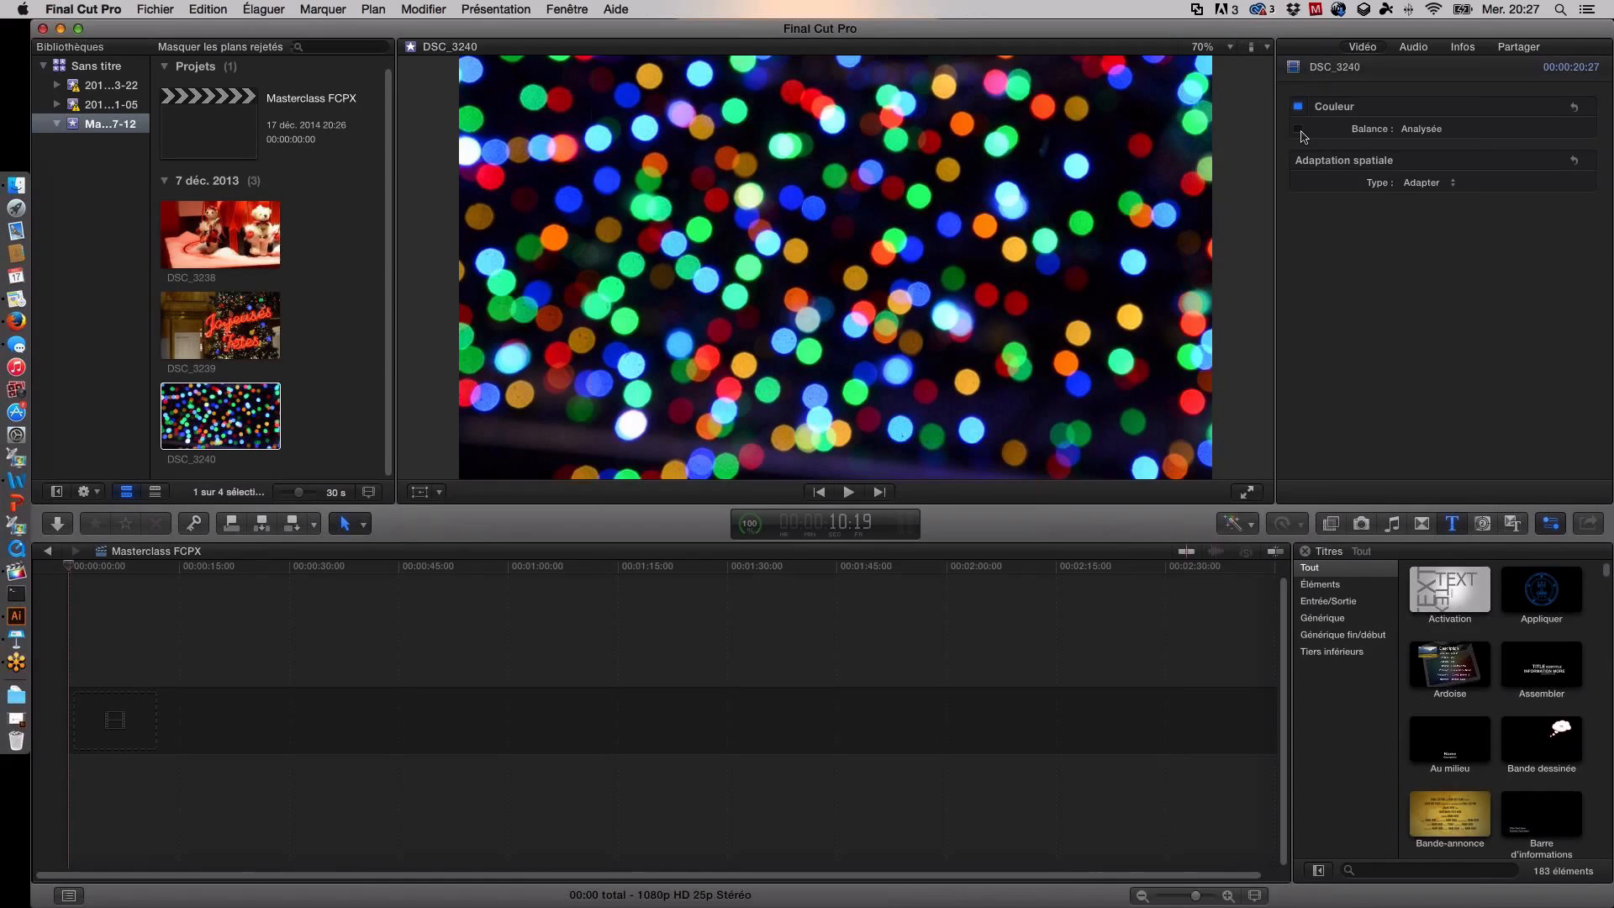
click(1299, 131)
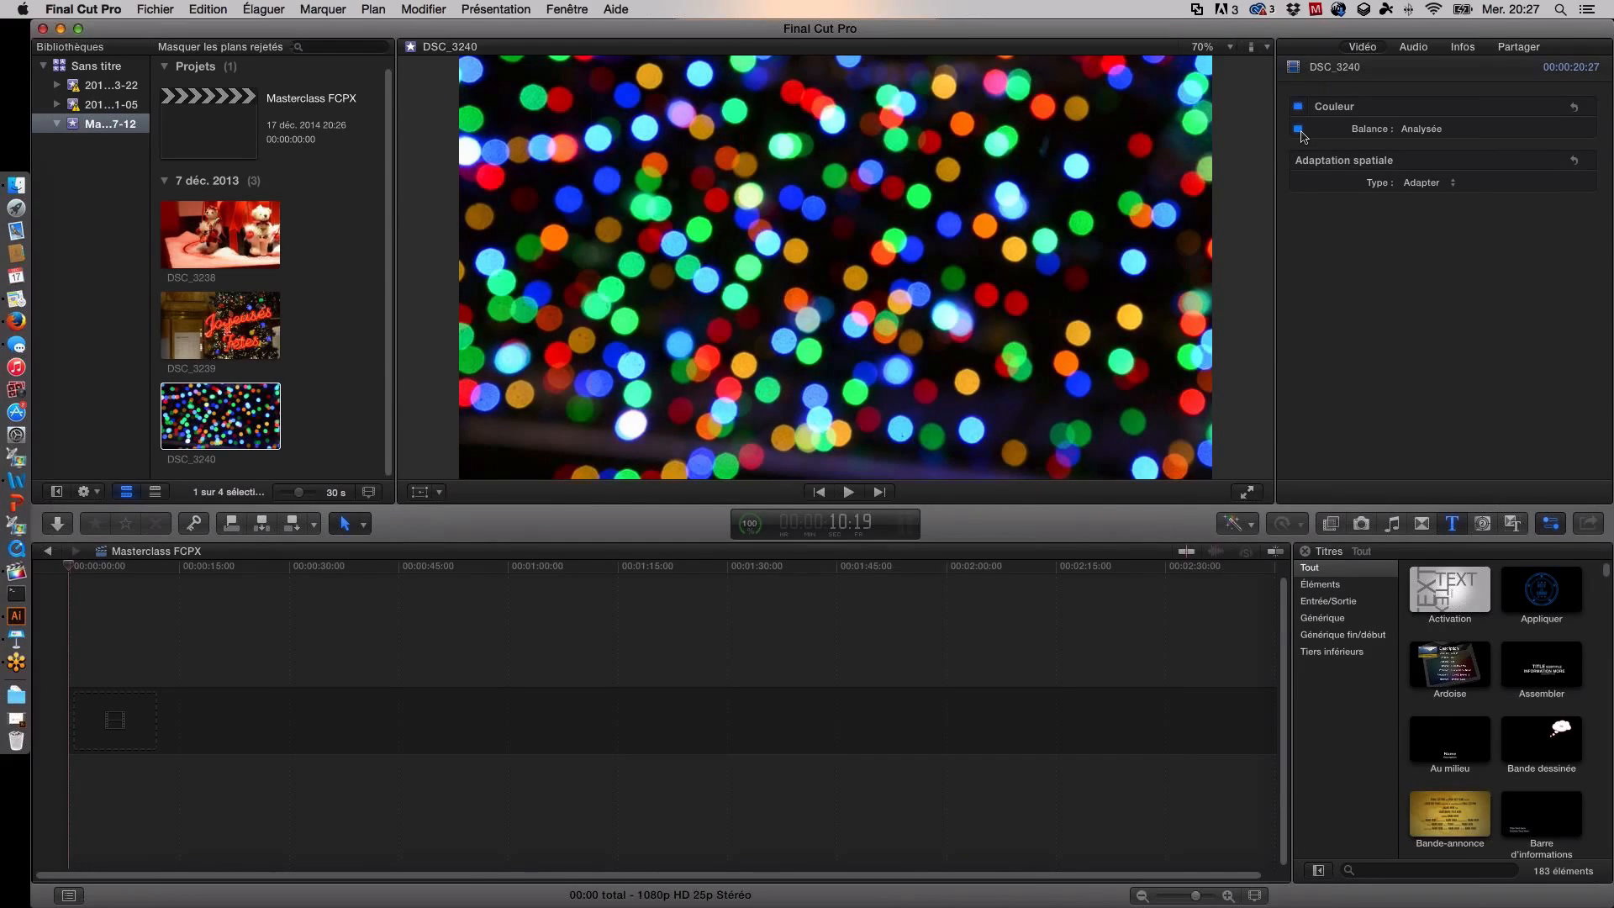
click(1299, 130)
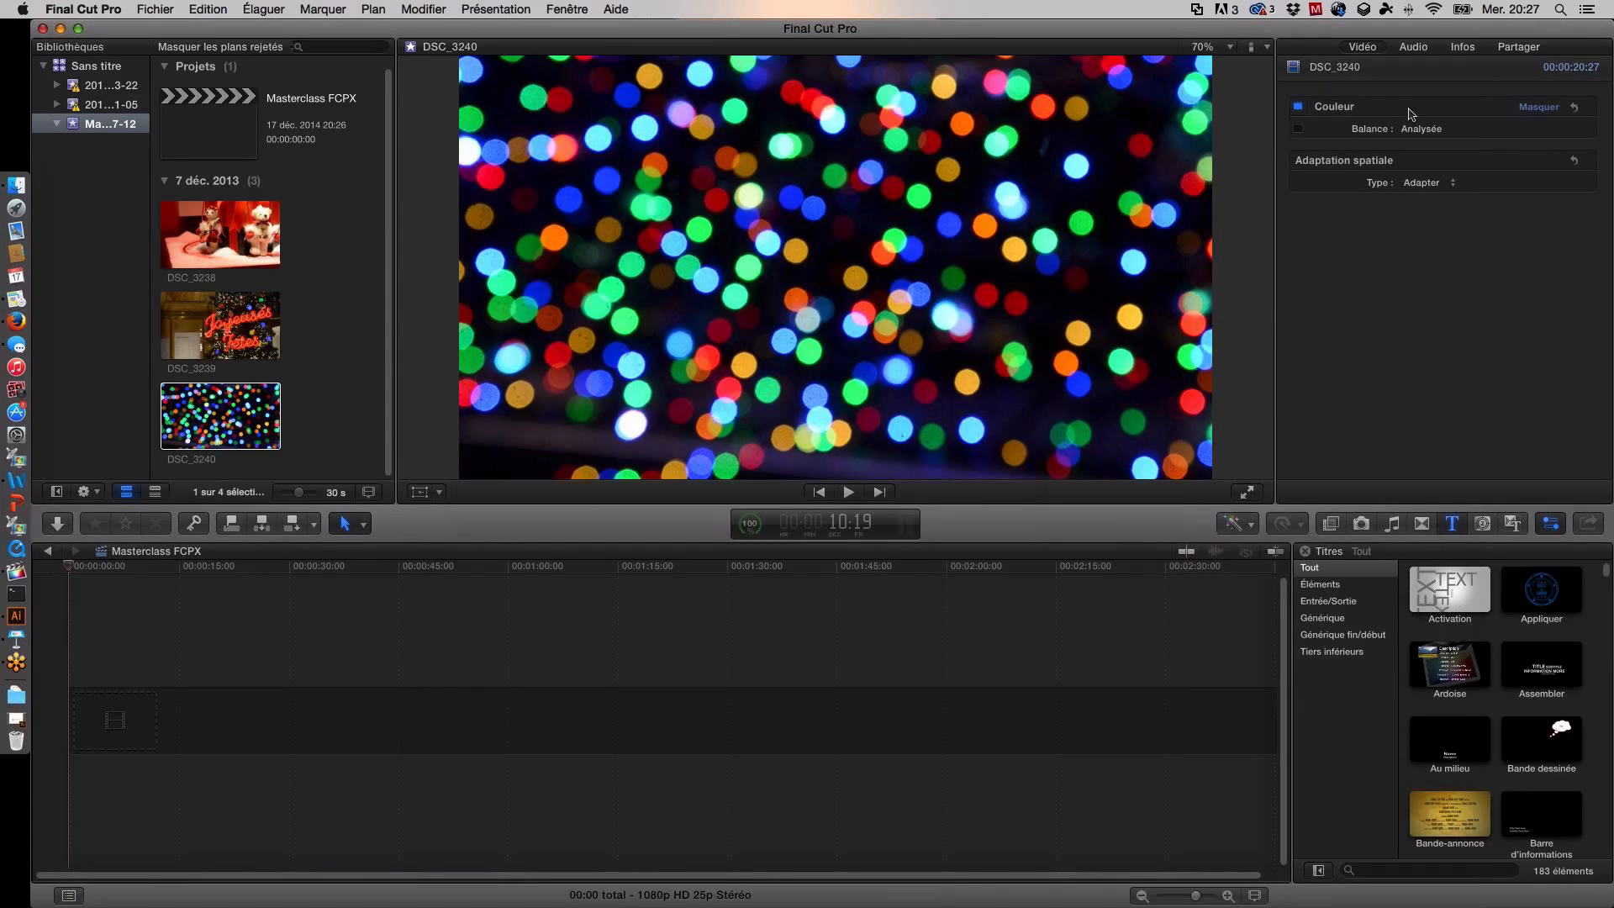
click(1303, 137)
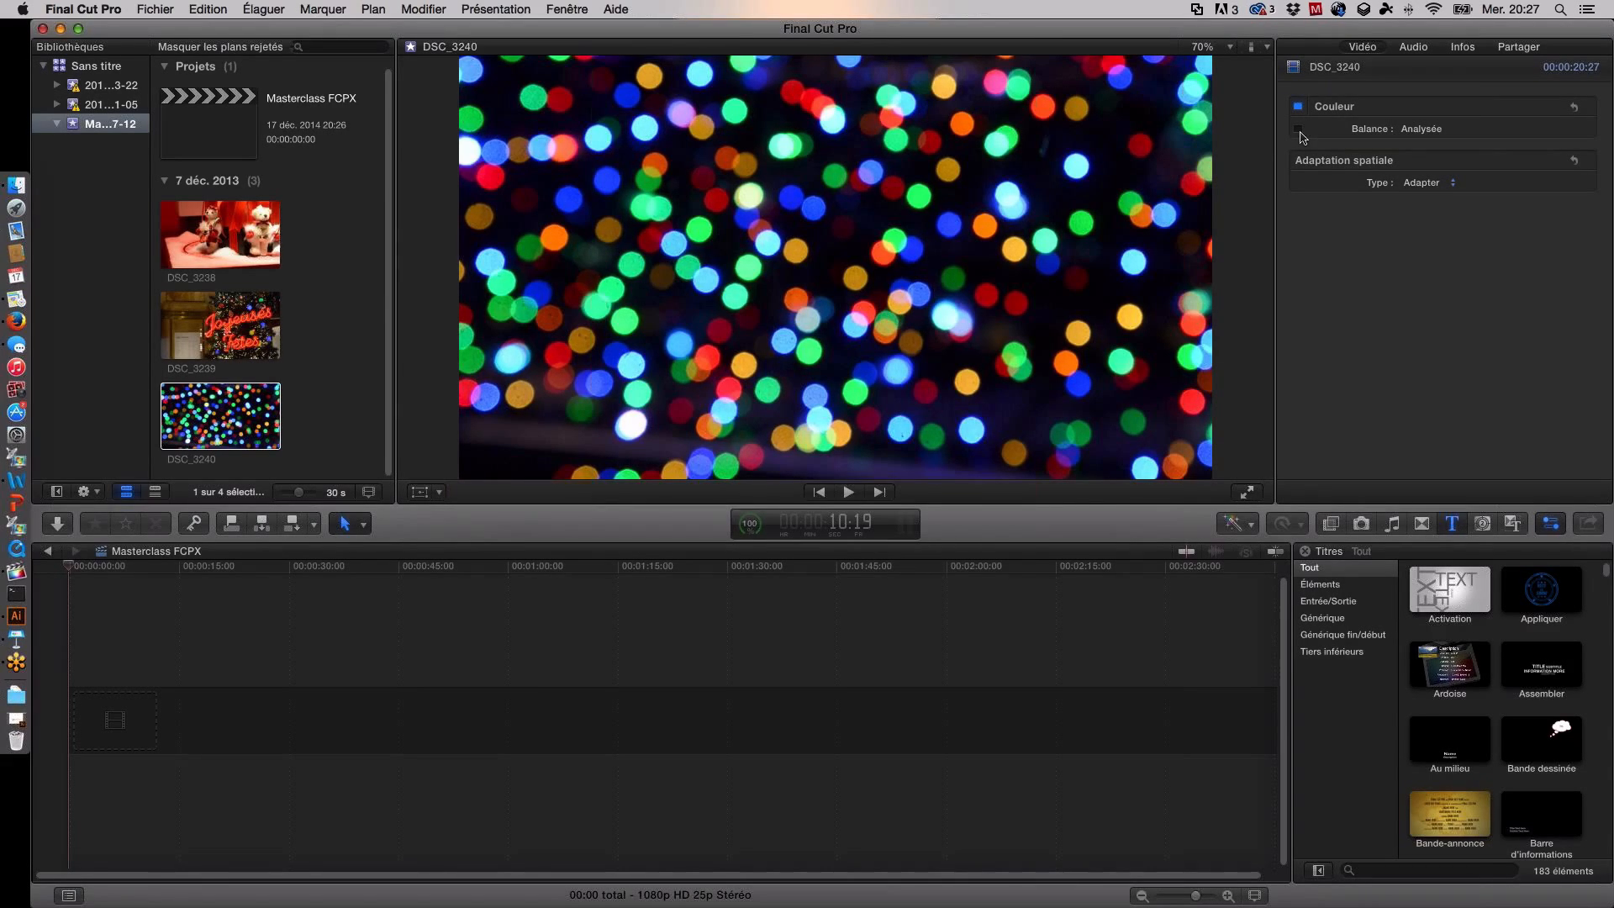
click(1299, 132)
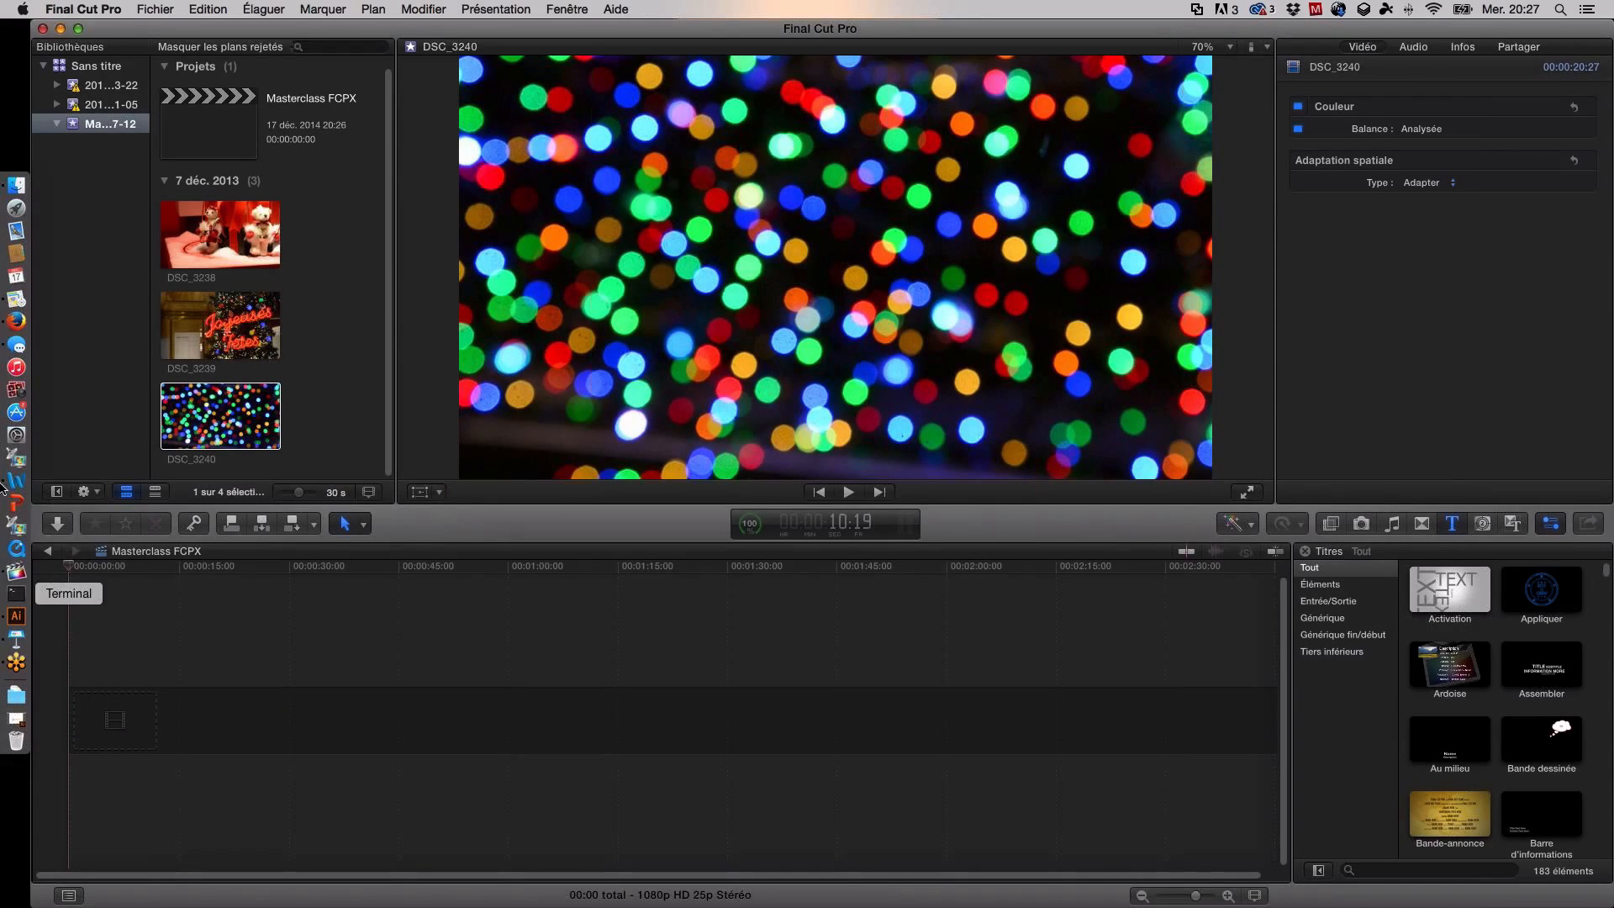
click(211, 370)
click(206, 394)
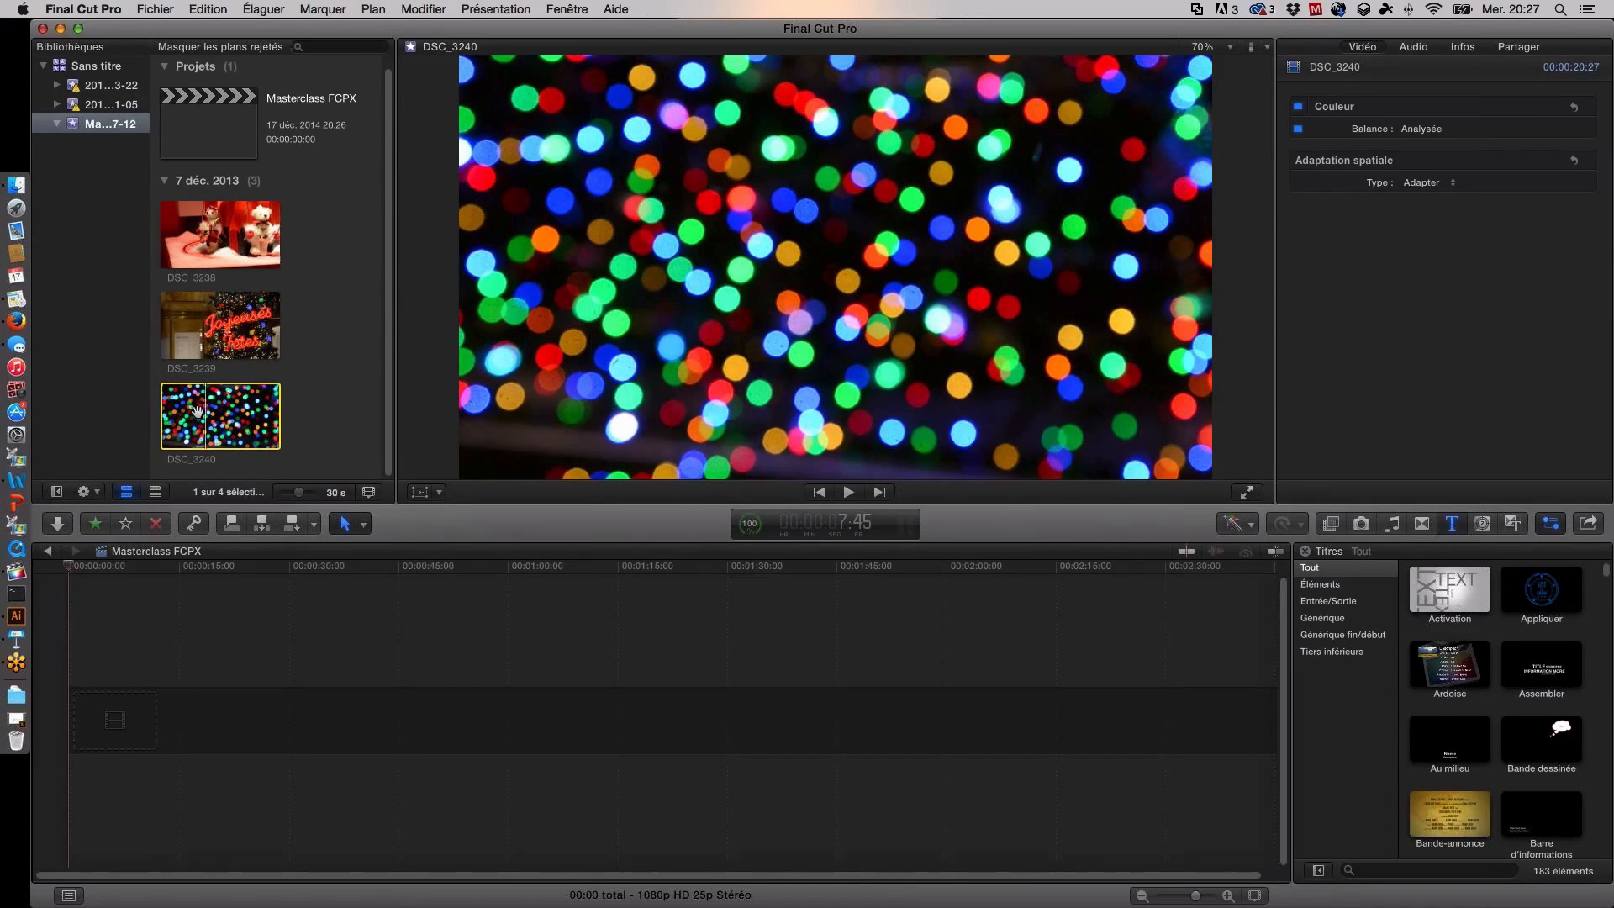
right_click(197, 414)
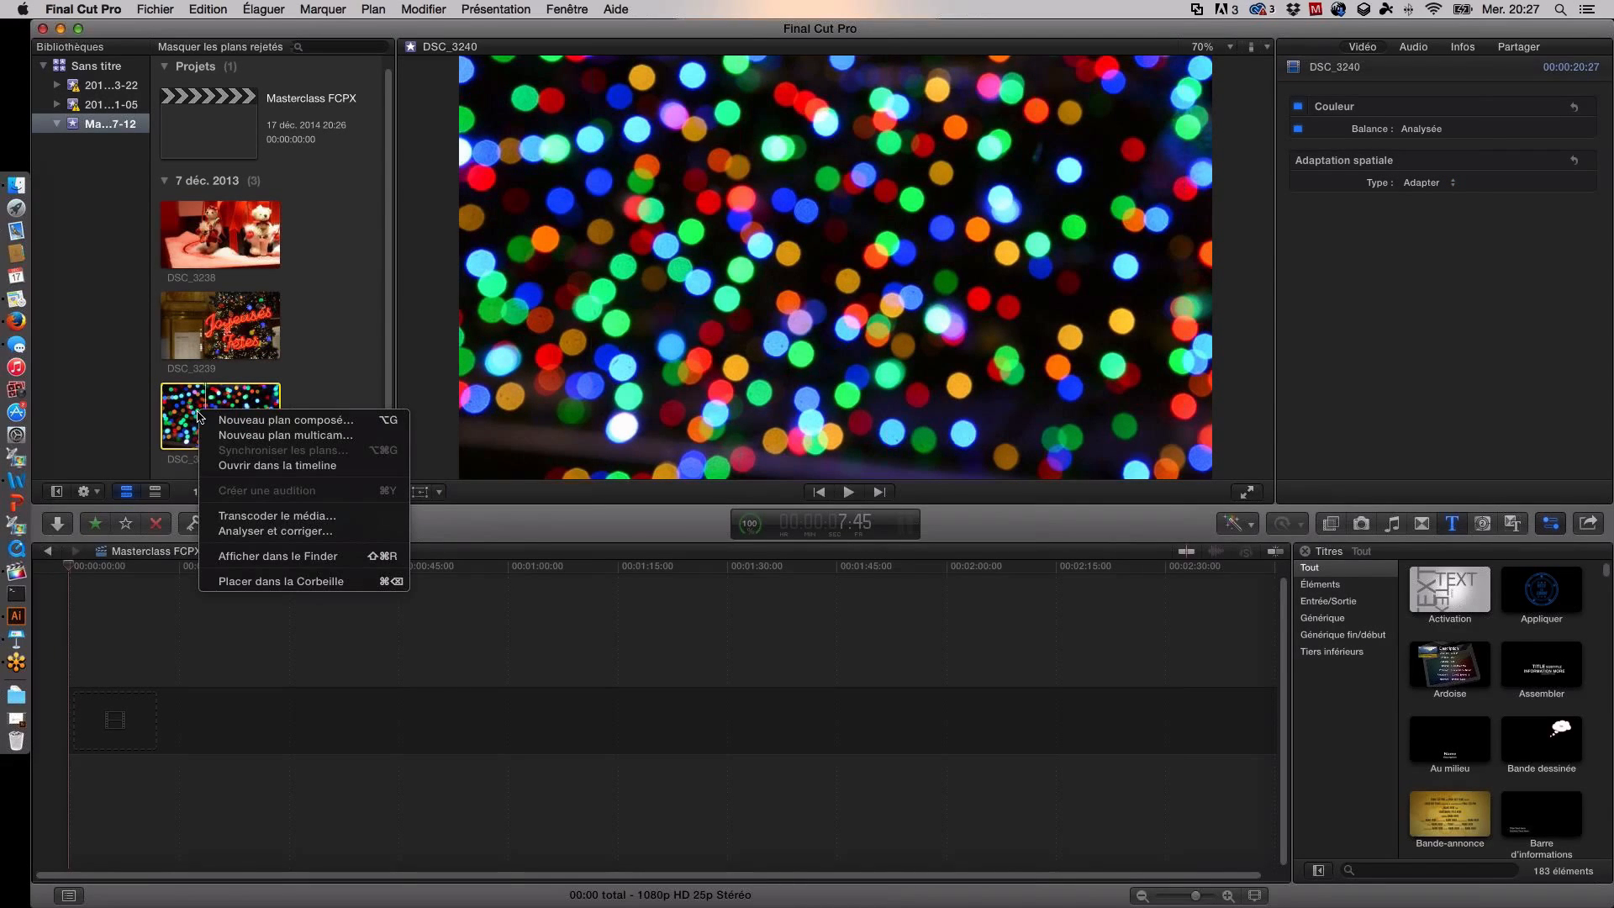
click(307, 383)
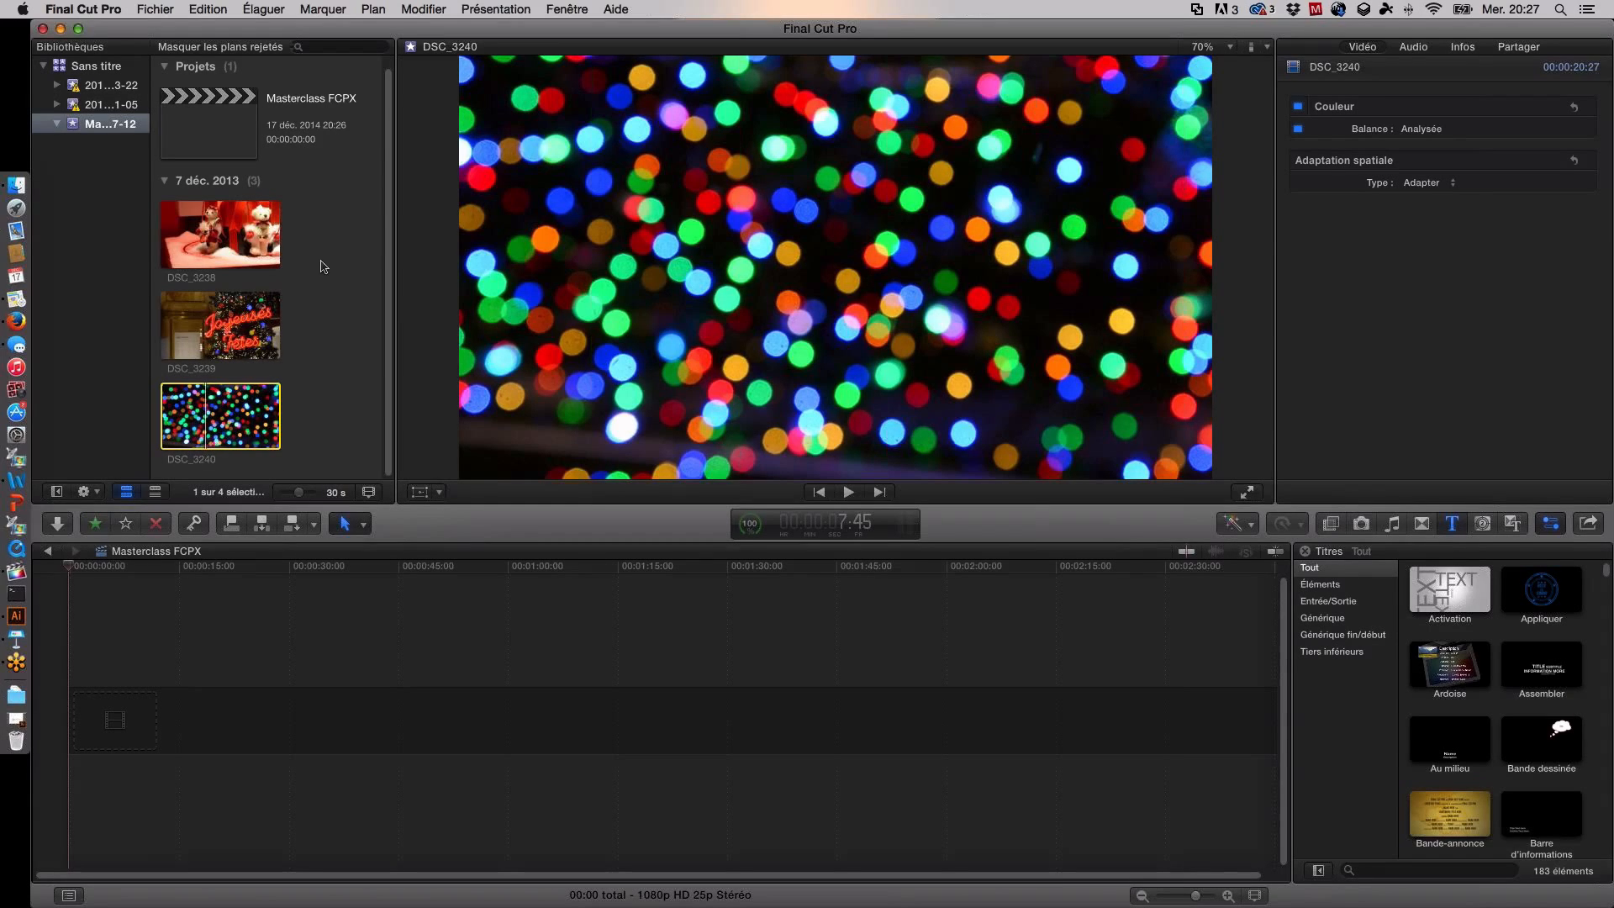
Step: Switch the browser to list view, expand the 7 déc. 2013 group and widen the browser to show more columns
click(155, 492)
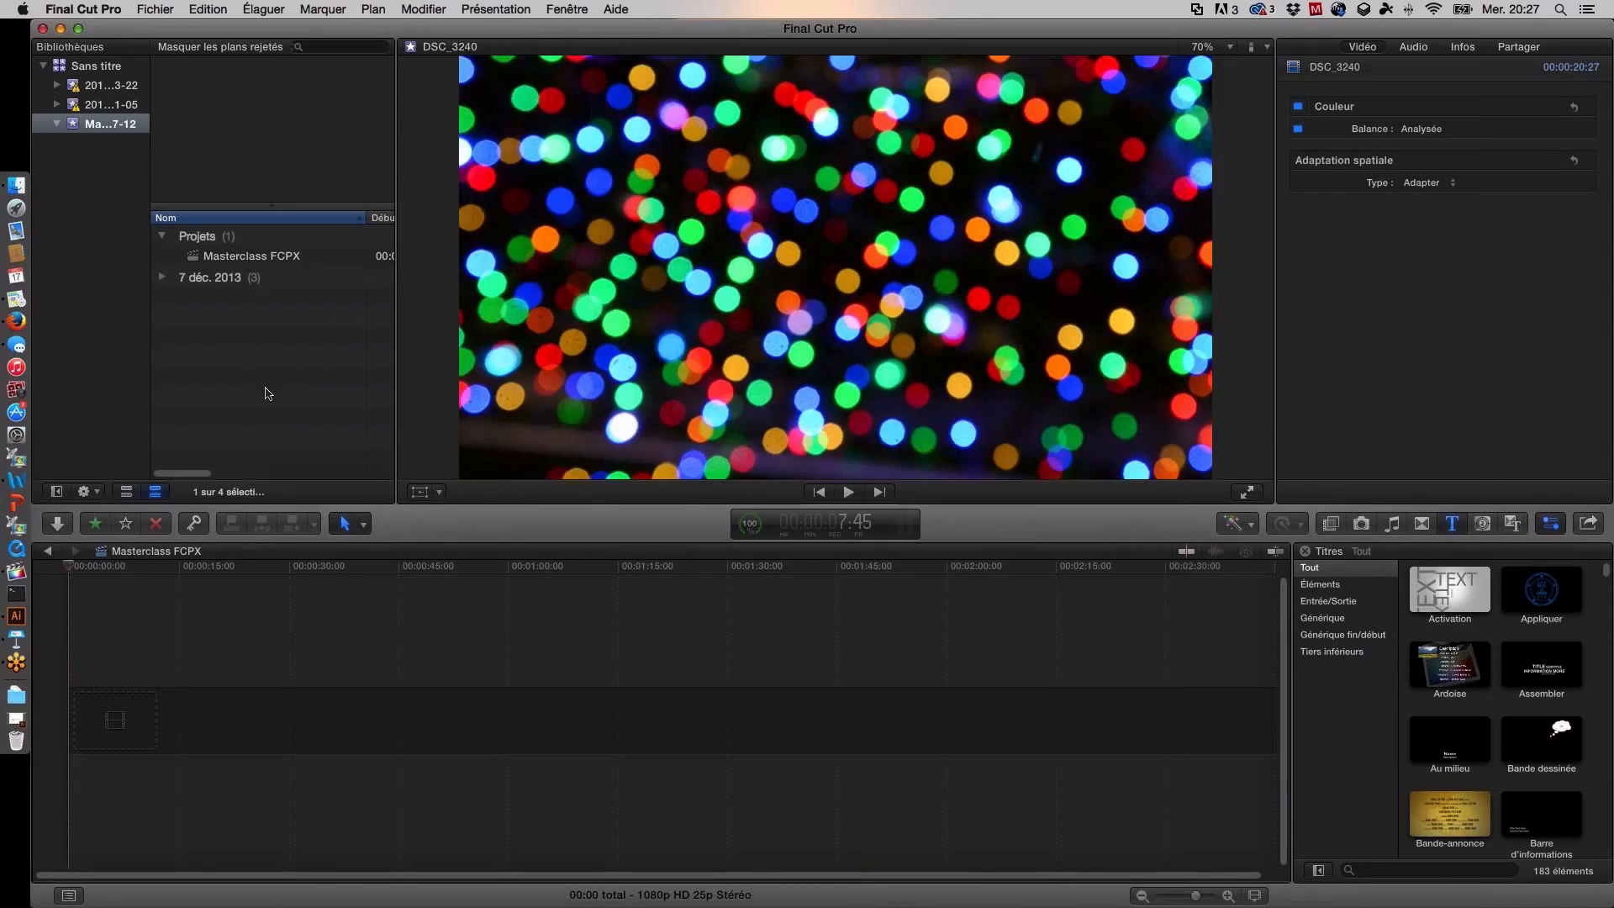
click(163, 278)
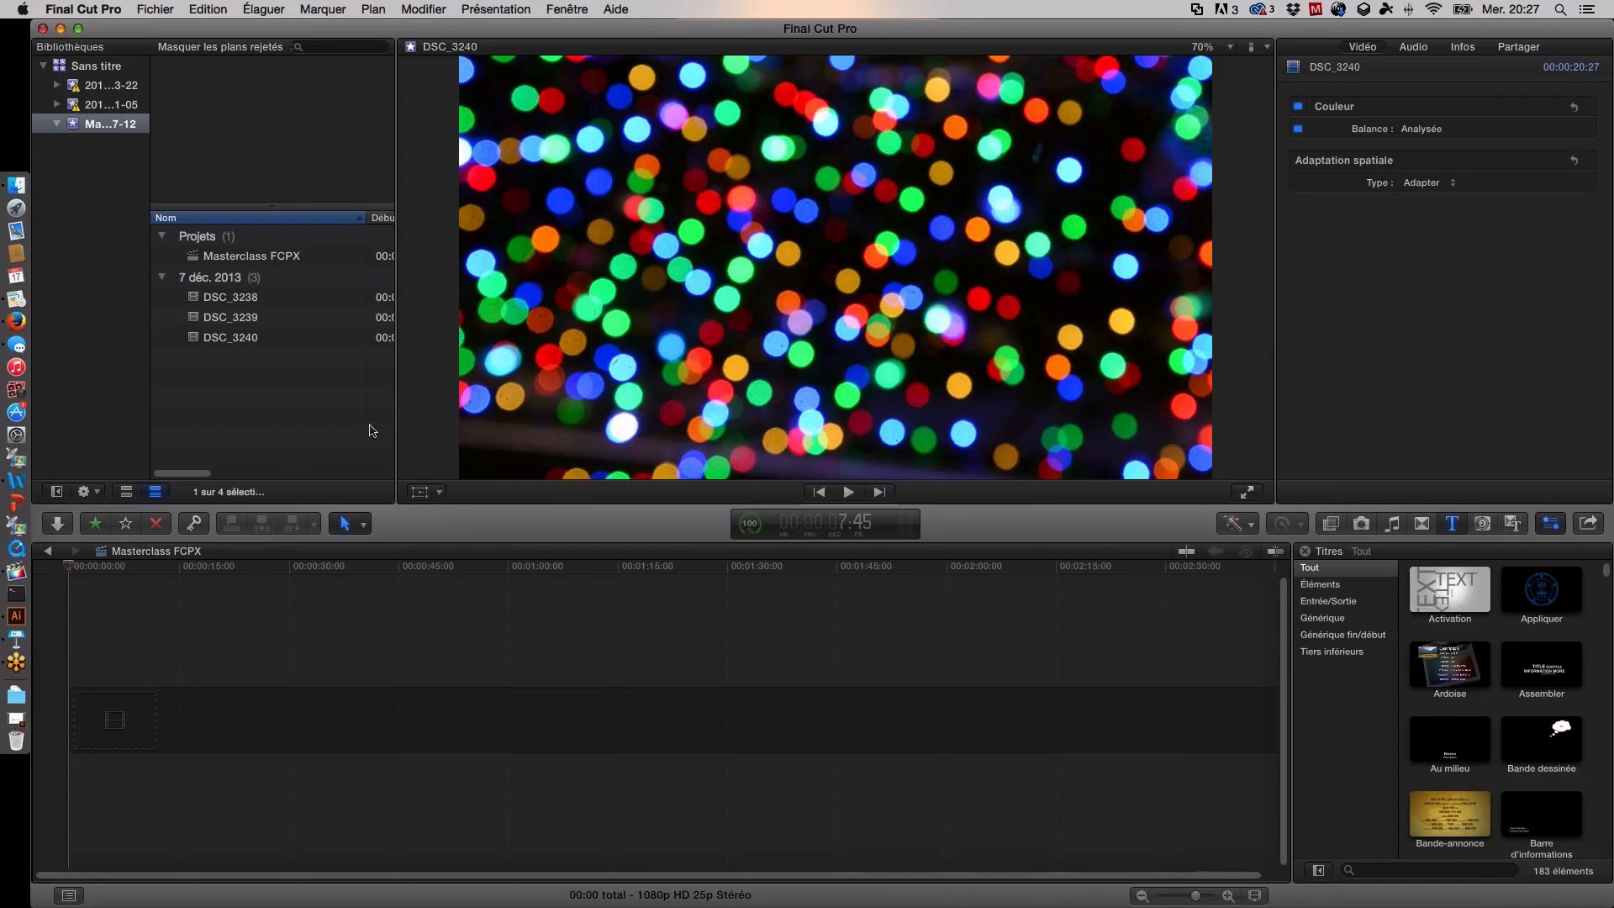
drag(597, 433, 815, 430)
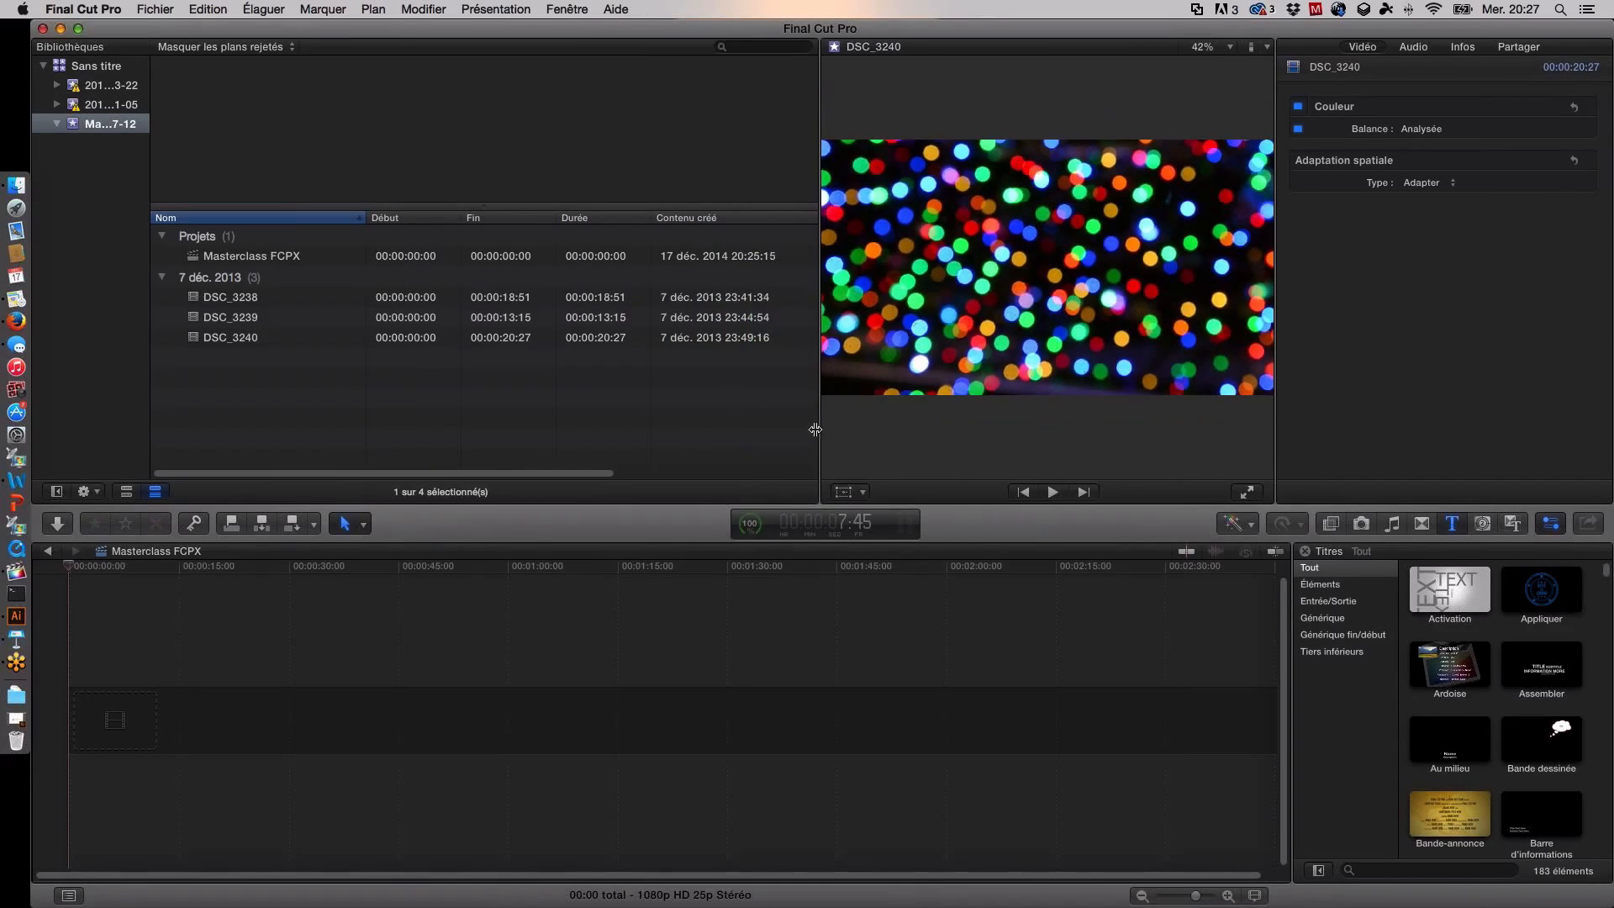
Step: View the filmstrips of DSC_3238, DSC_3239 and DSC_3240 by selecting each clip in the list
click(586, 299)
click(585, 318)
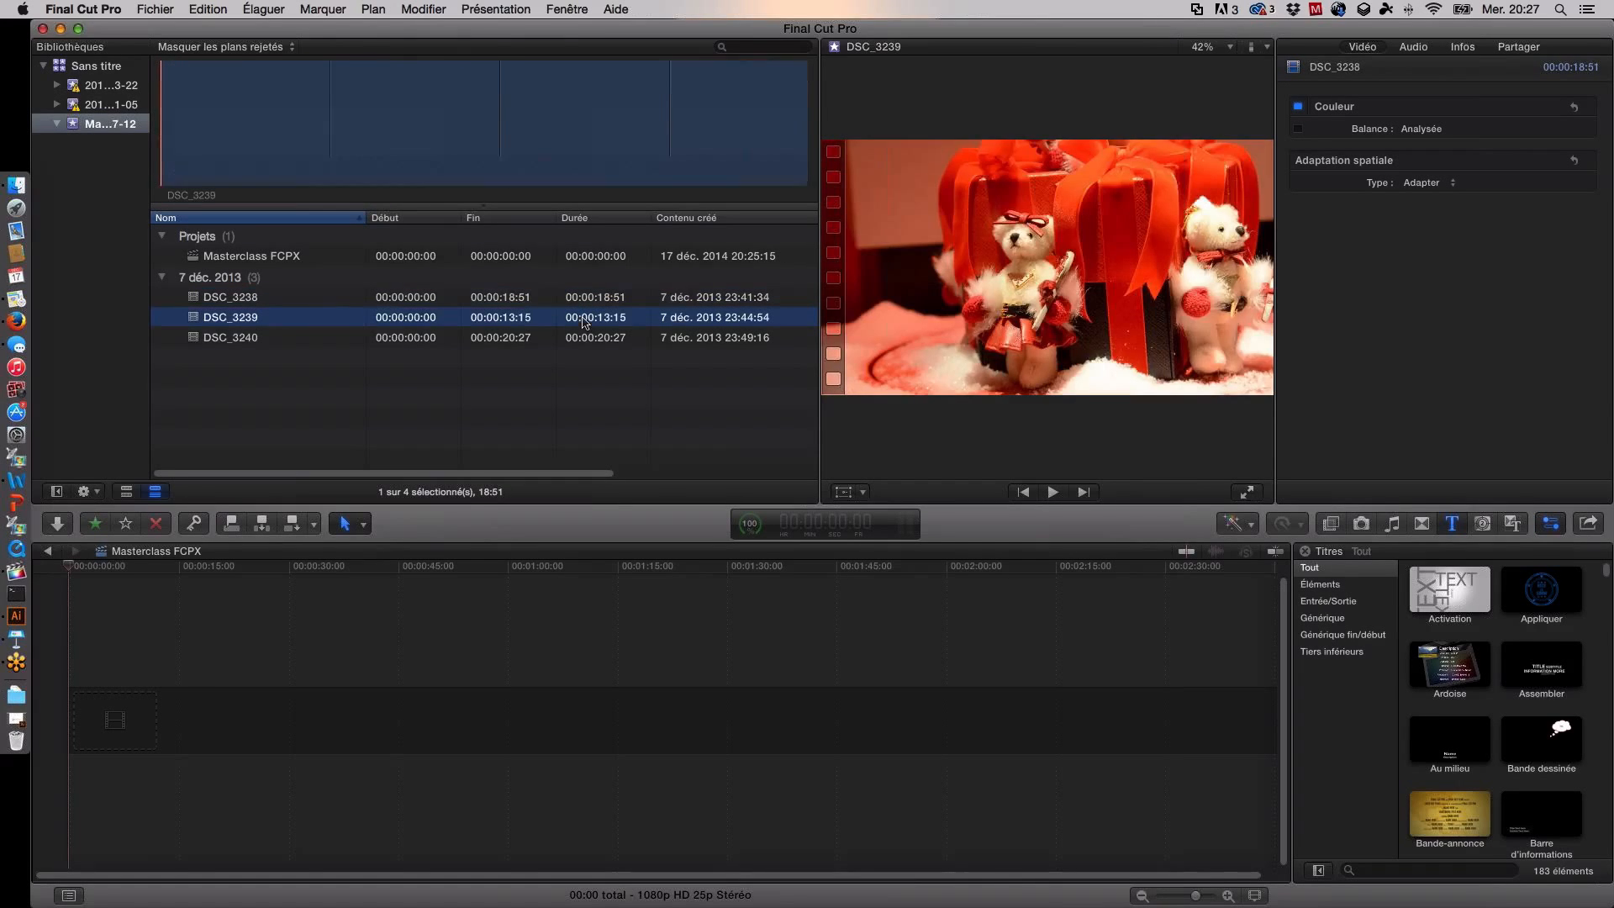
click(582, 337)
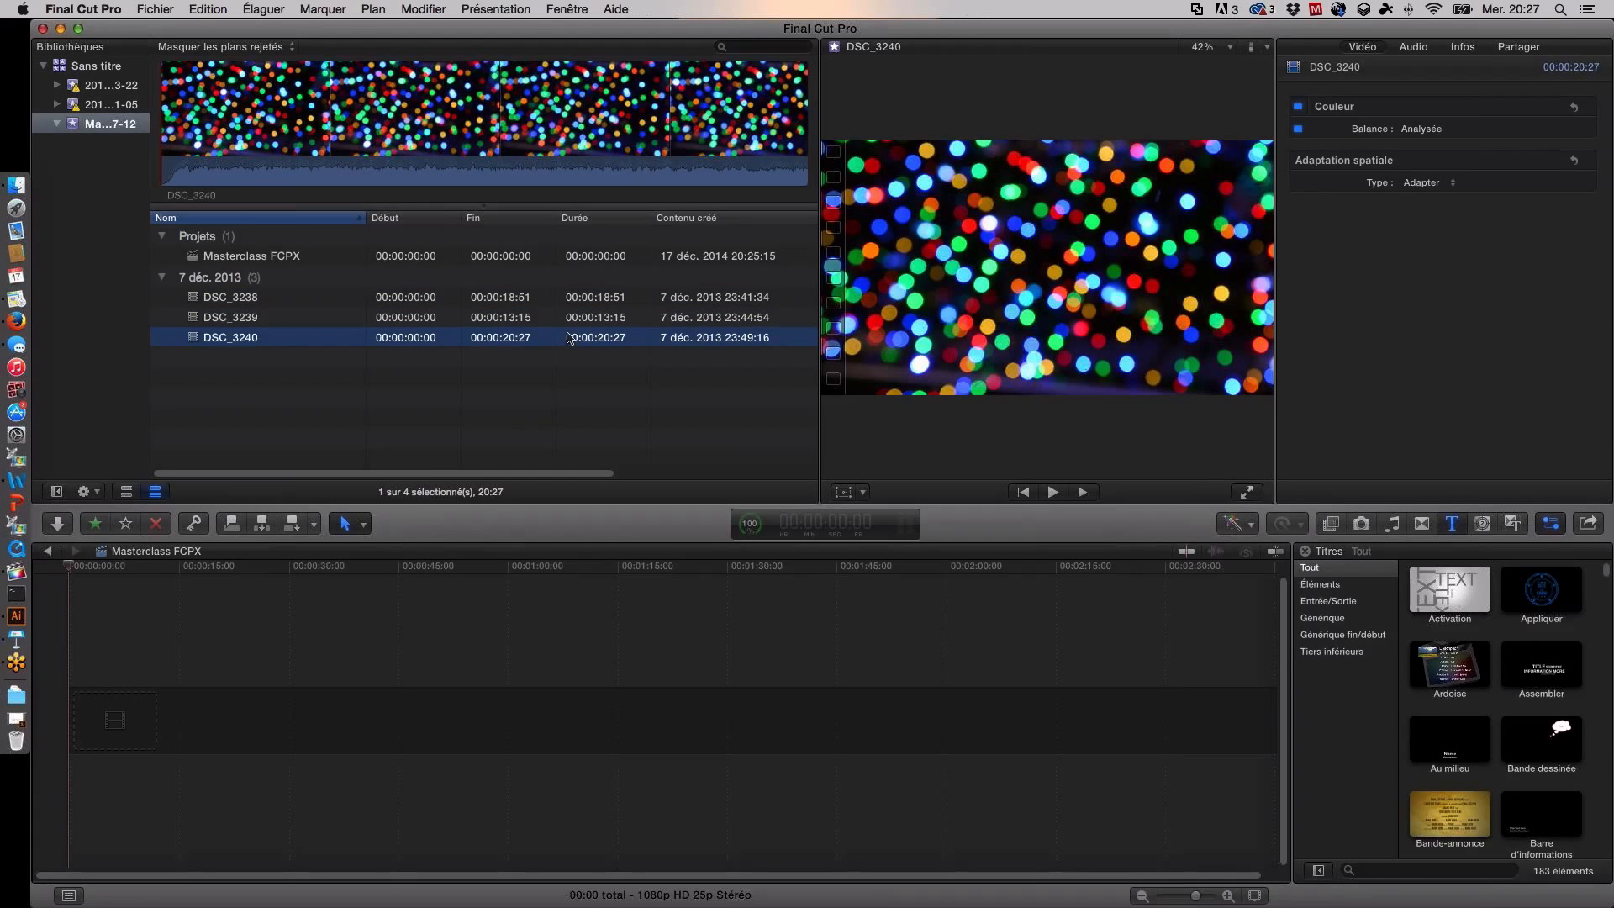
Step: Play the start of DSC_3240 from its filmstrip and lower the clip's audio volume to the minimum
click(179, 112)
key(space)
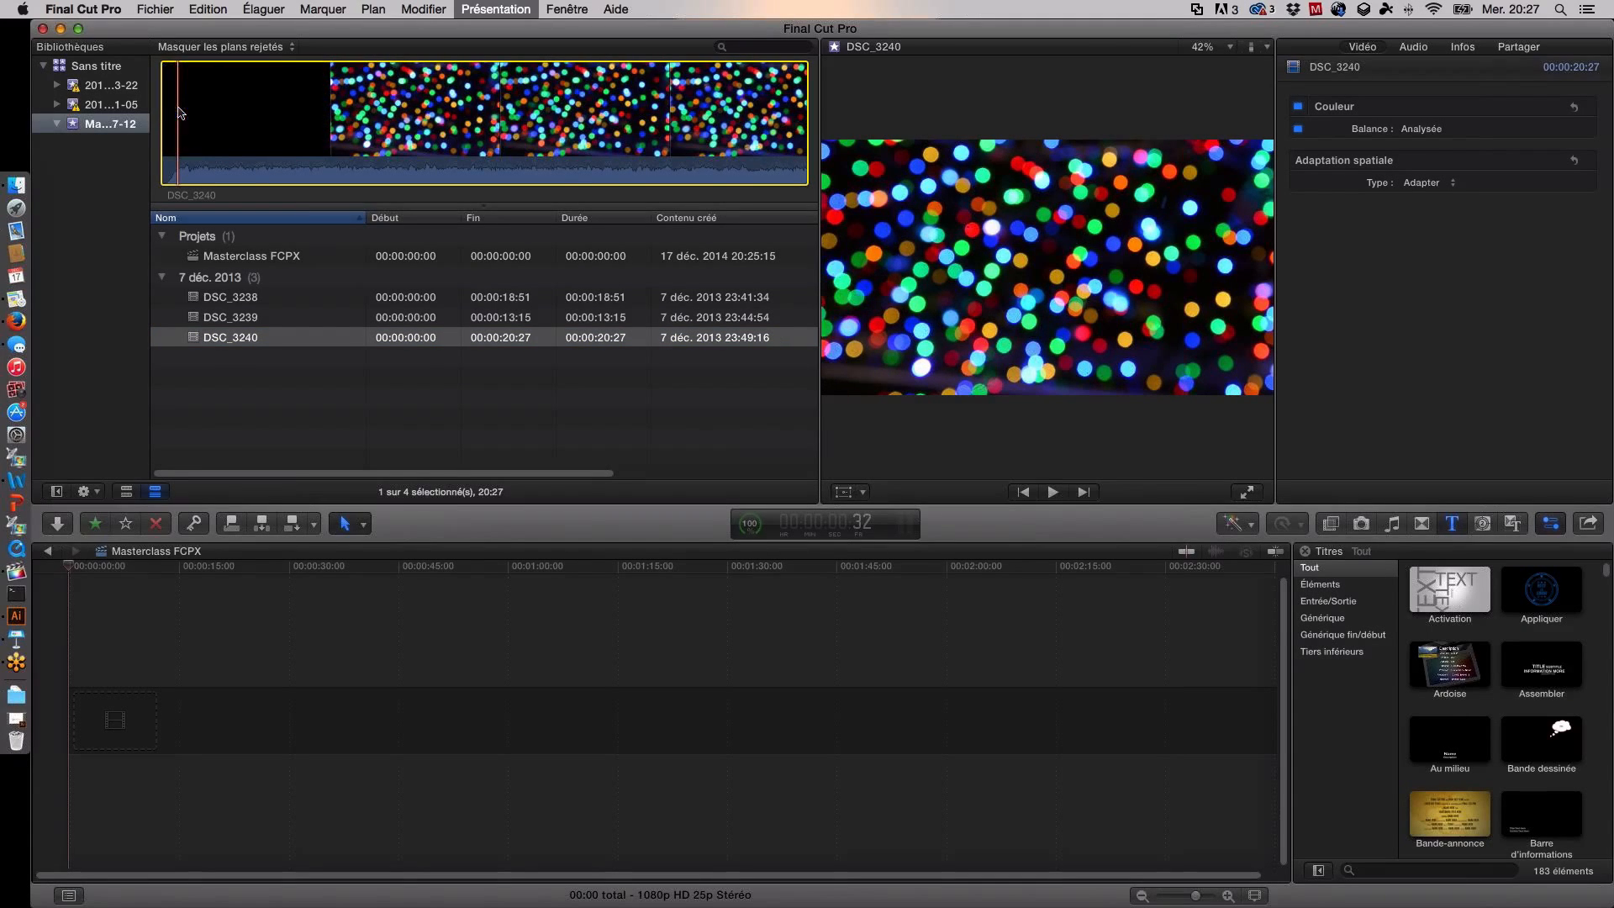
right_click(285, 106)
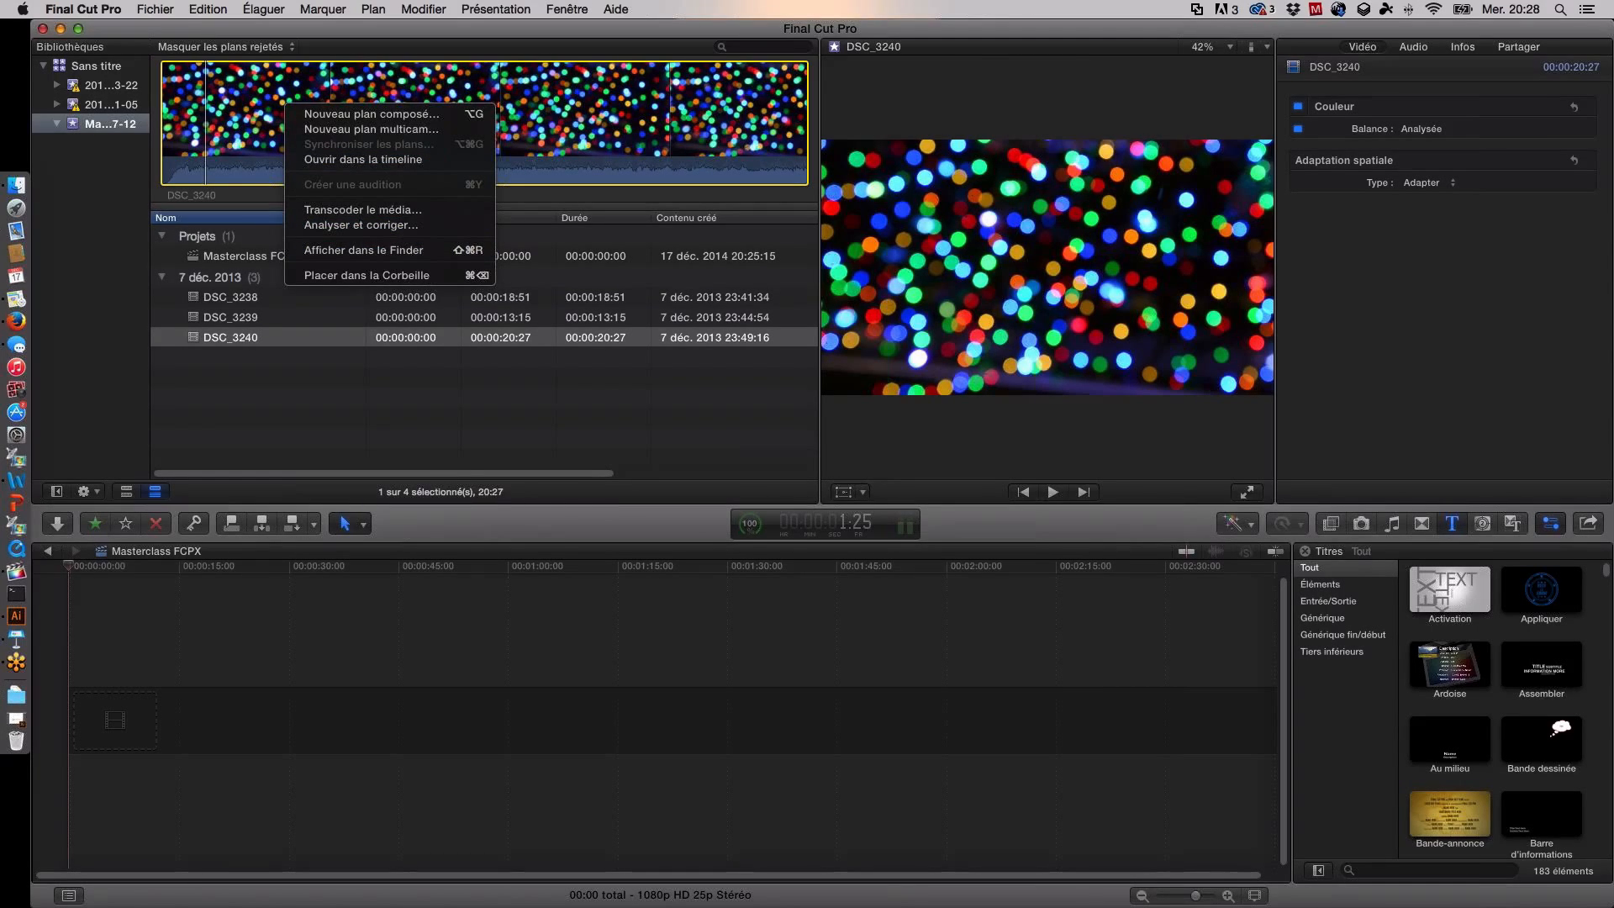
click(1370, 162)
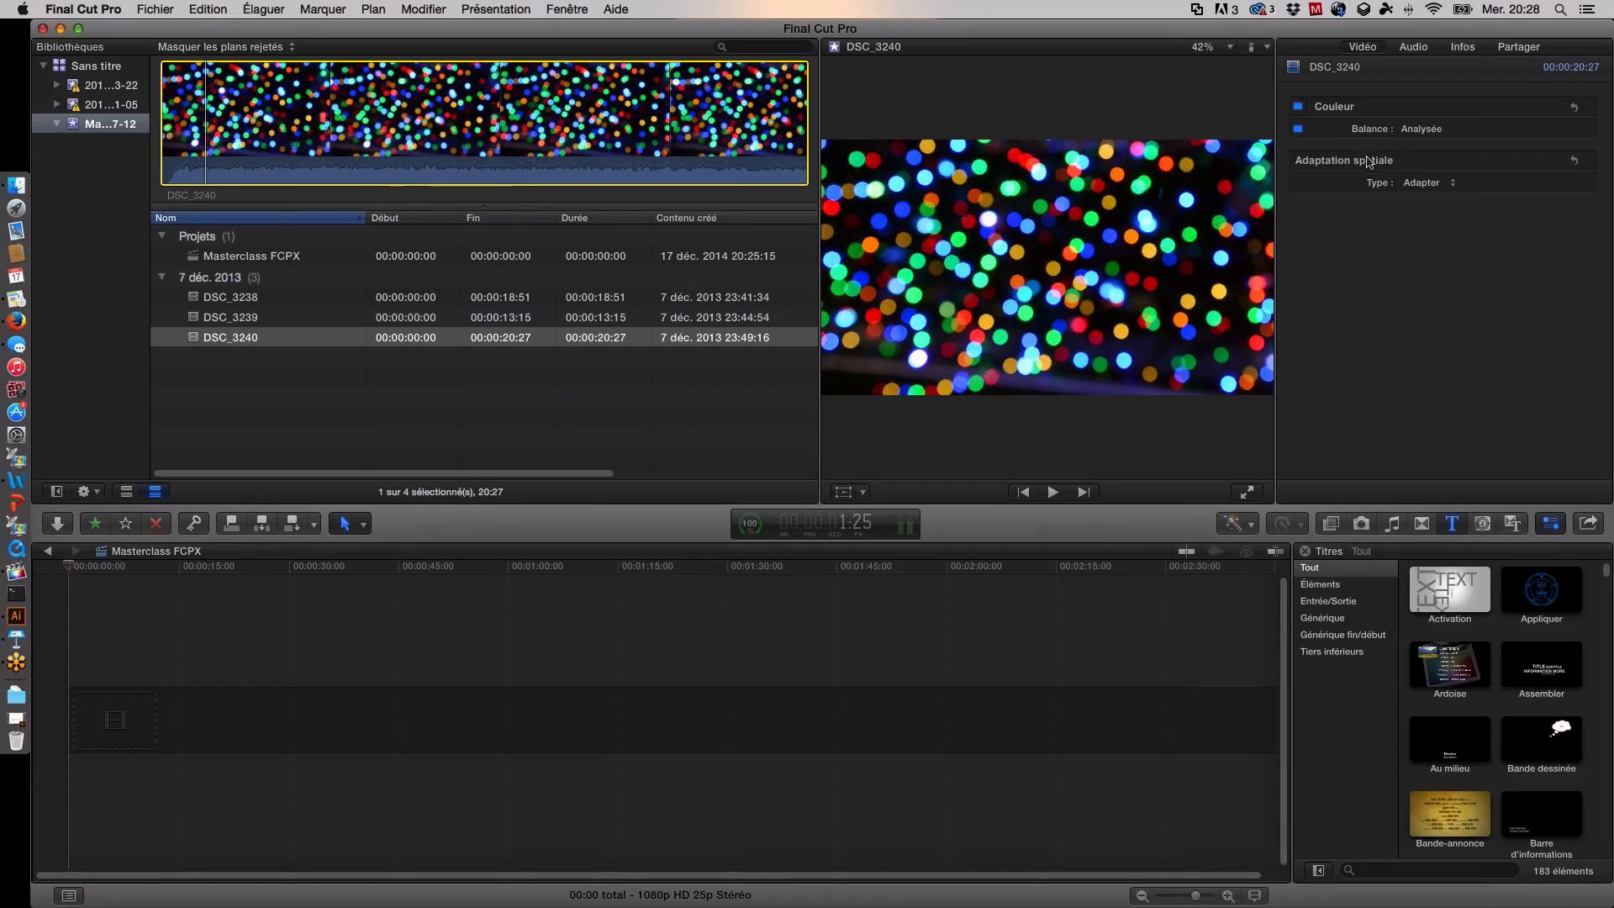
click(1270, 142)
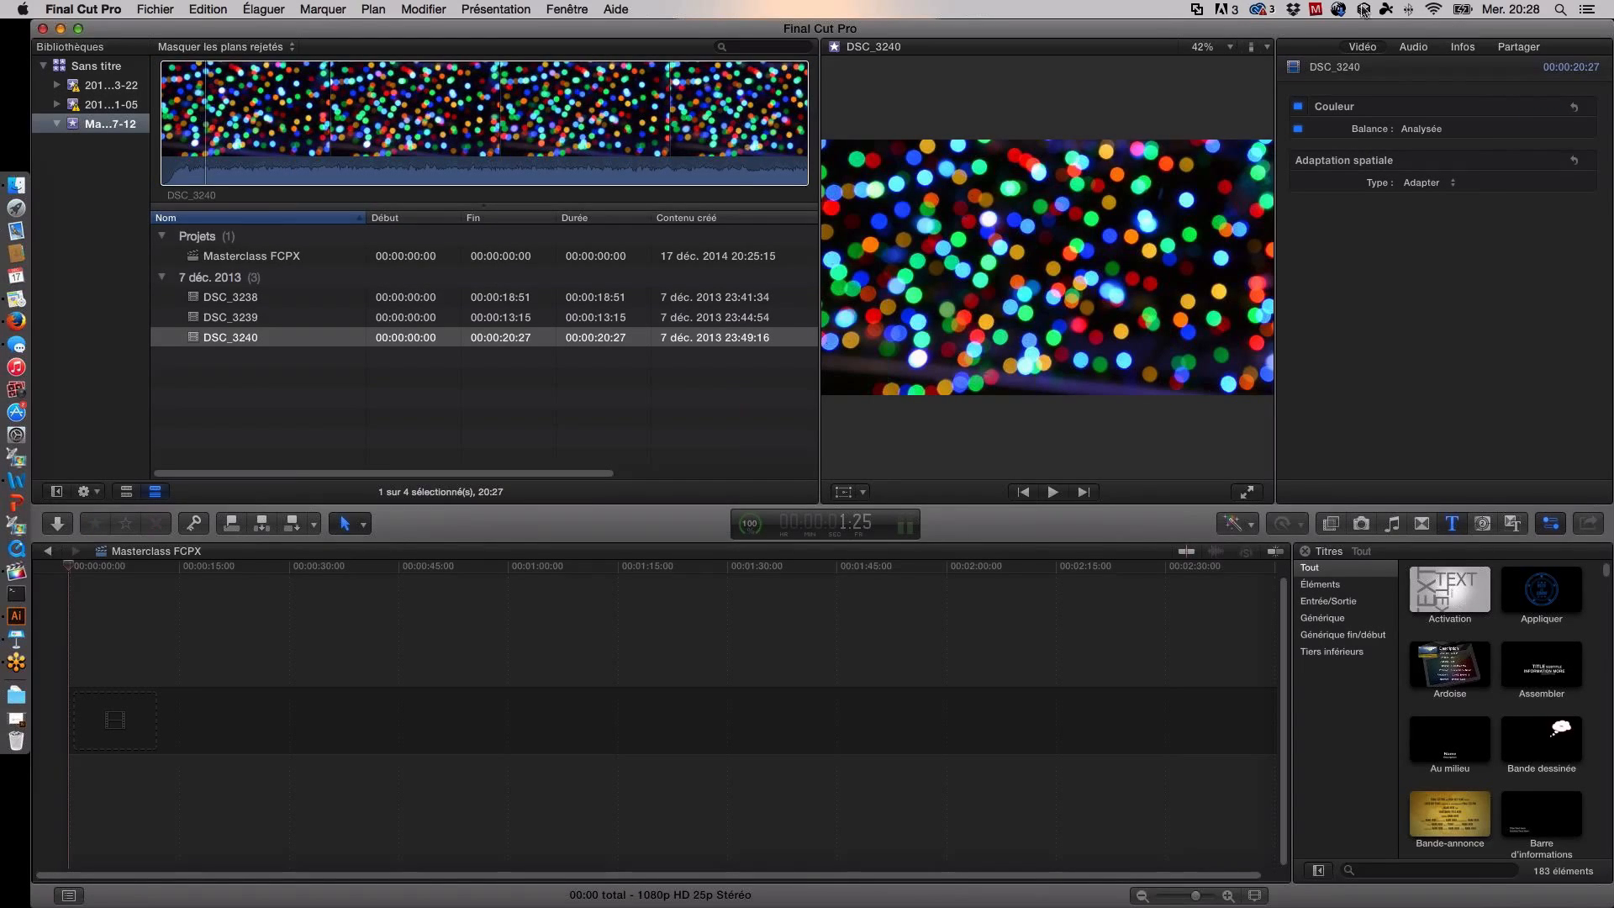
click(1421, 51)
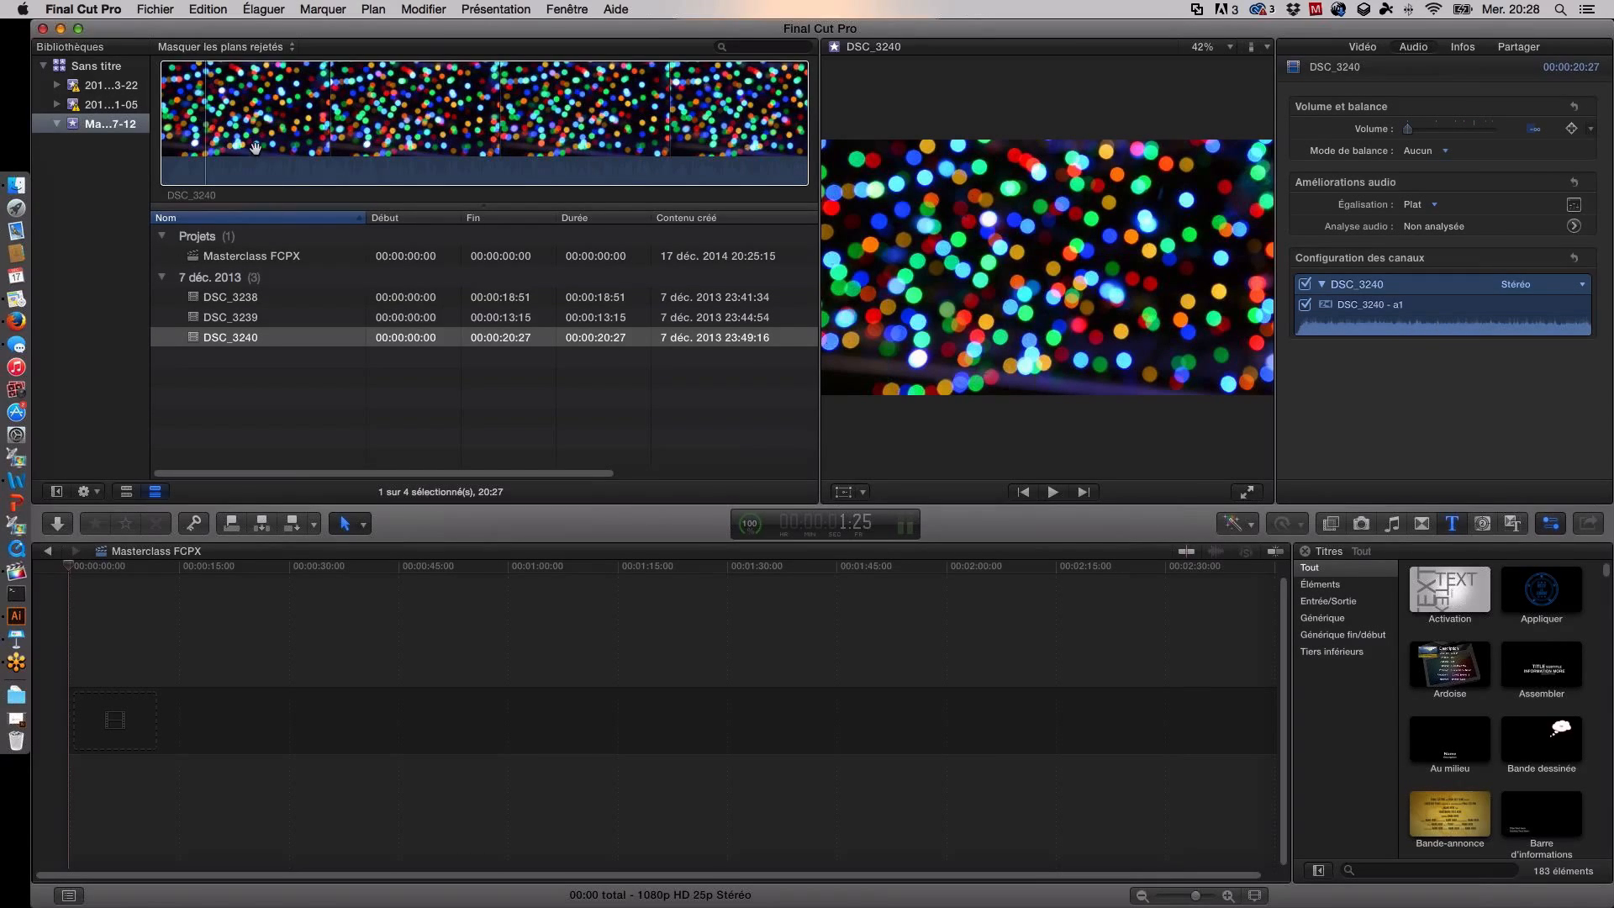
Step: Play DSC_3240 and set its range selection to run from about 7:56 to the clip's end
key(space)
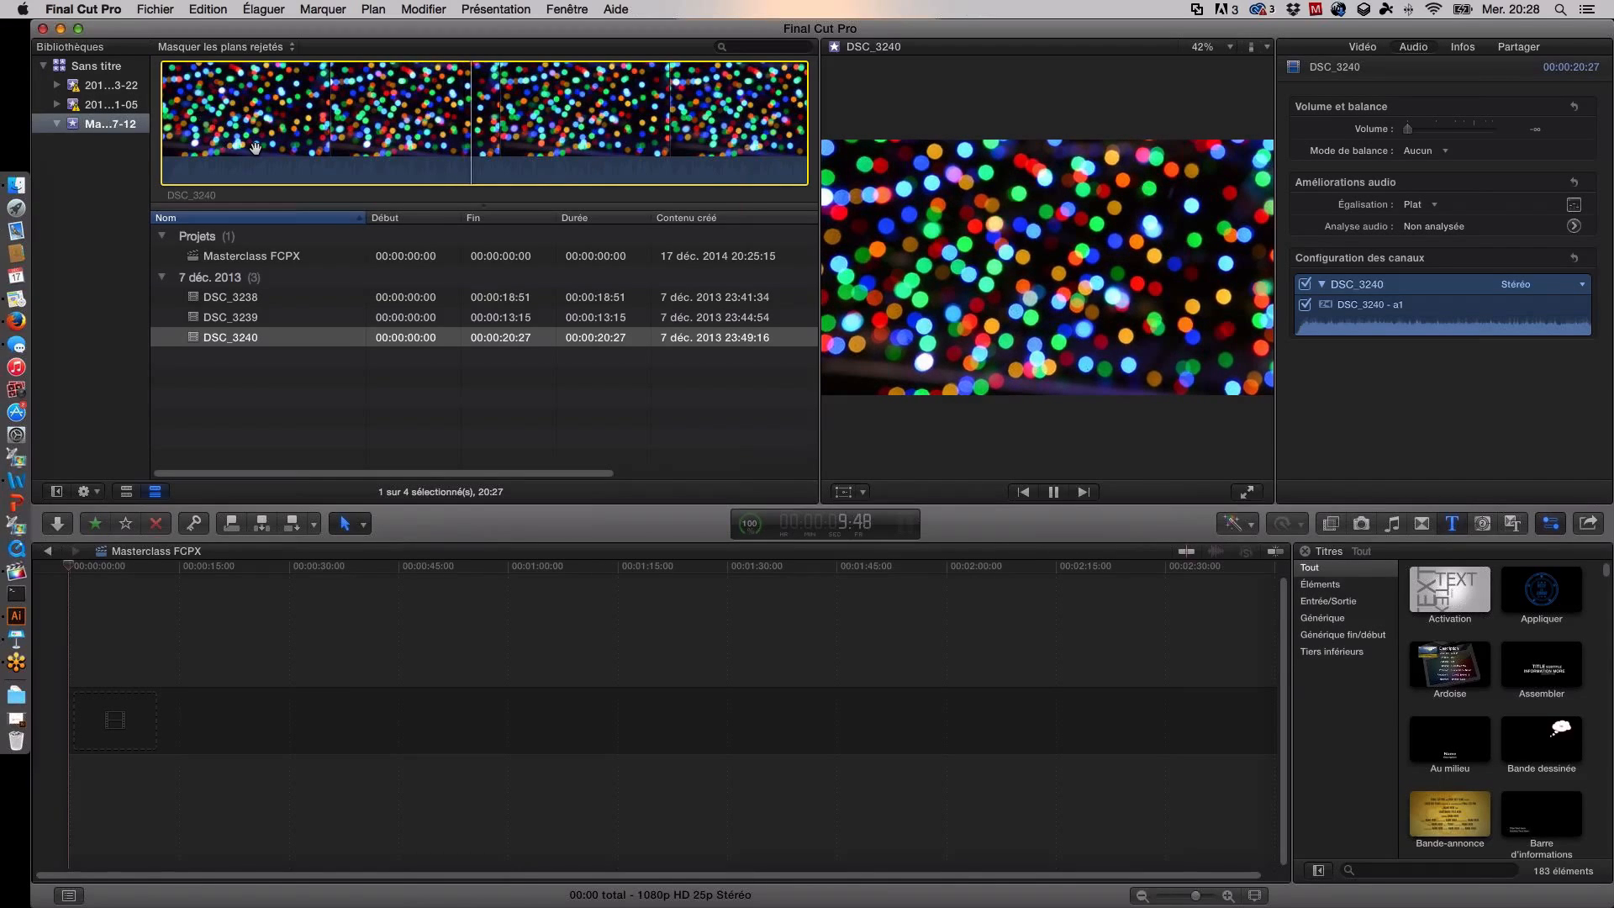
key(space)
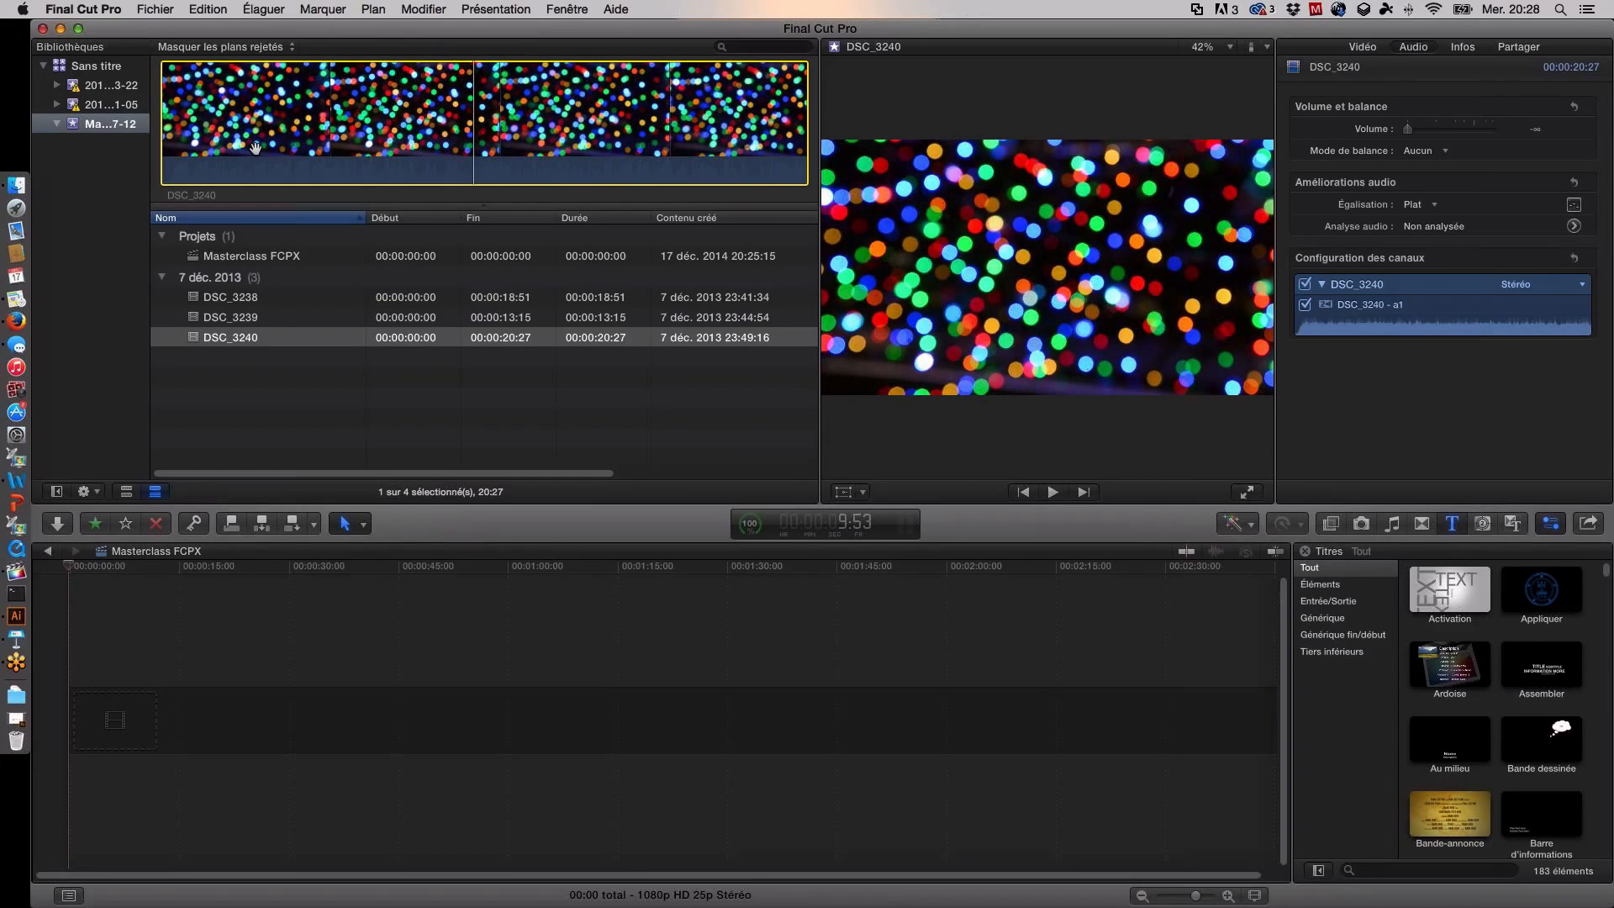
click(159, 131)
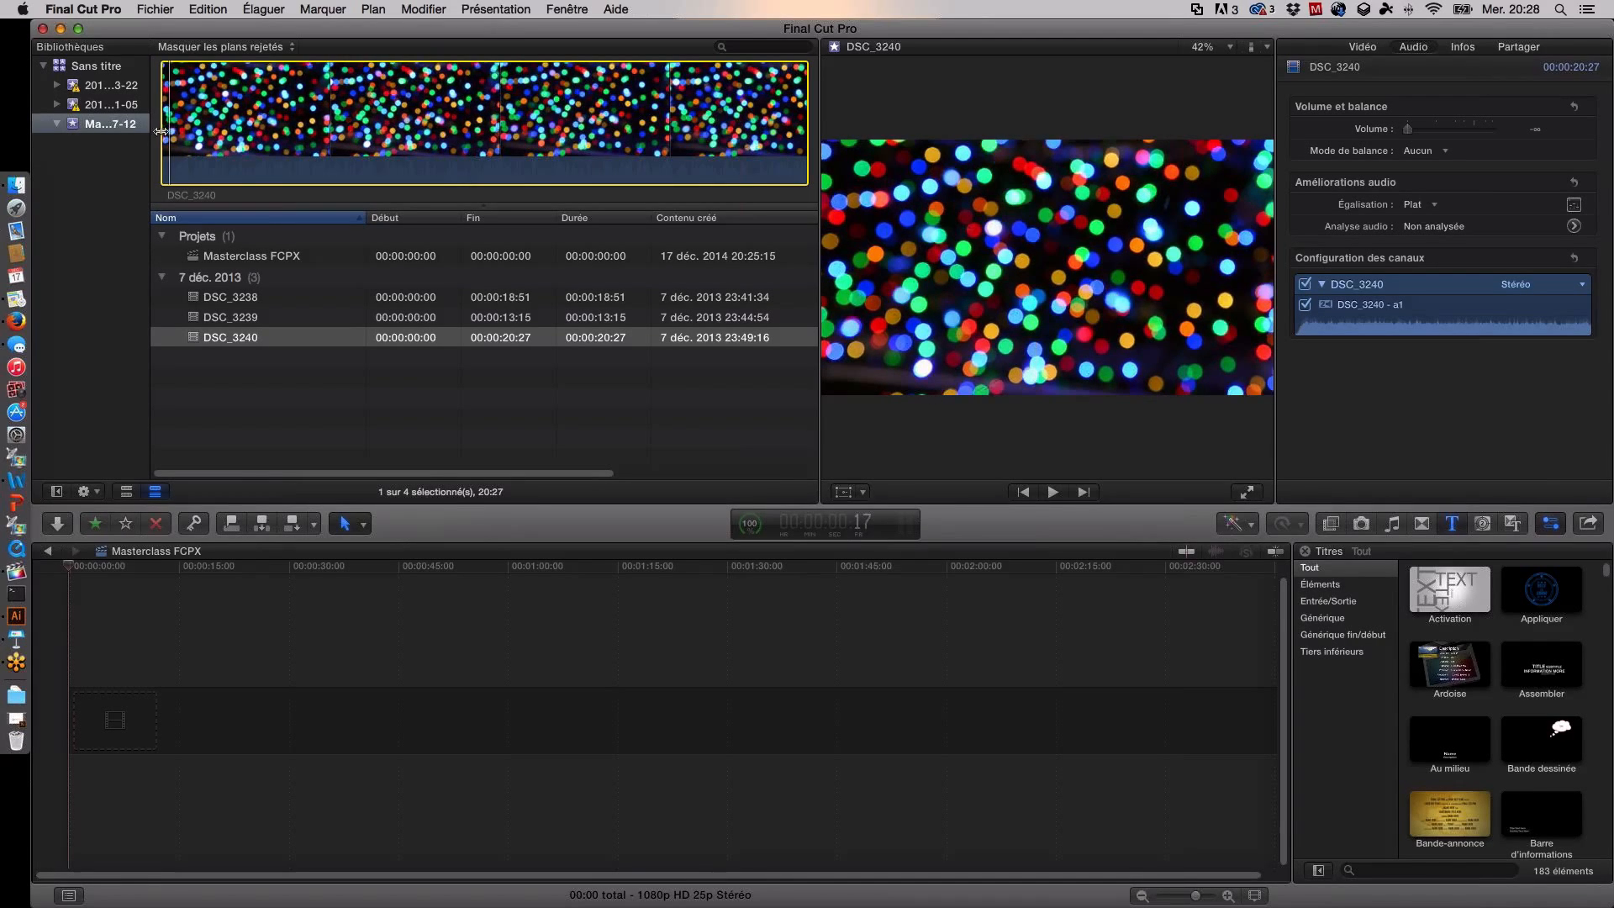
drag(168, 133, 412, 136)
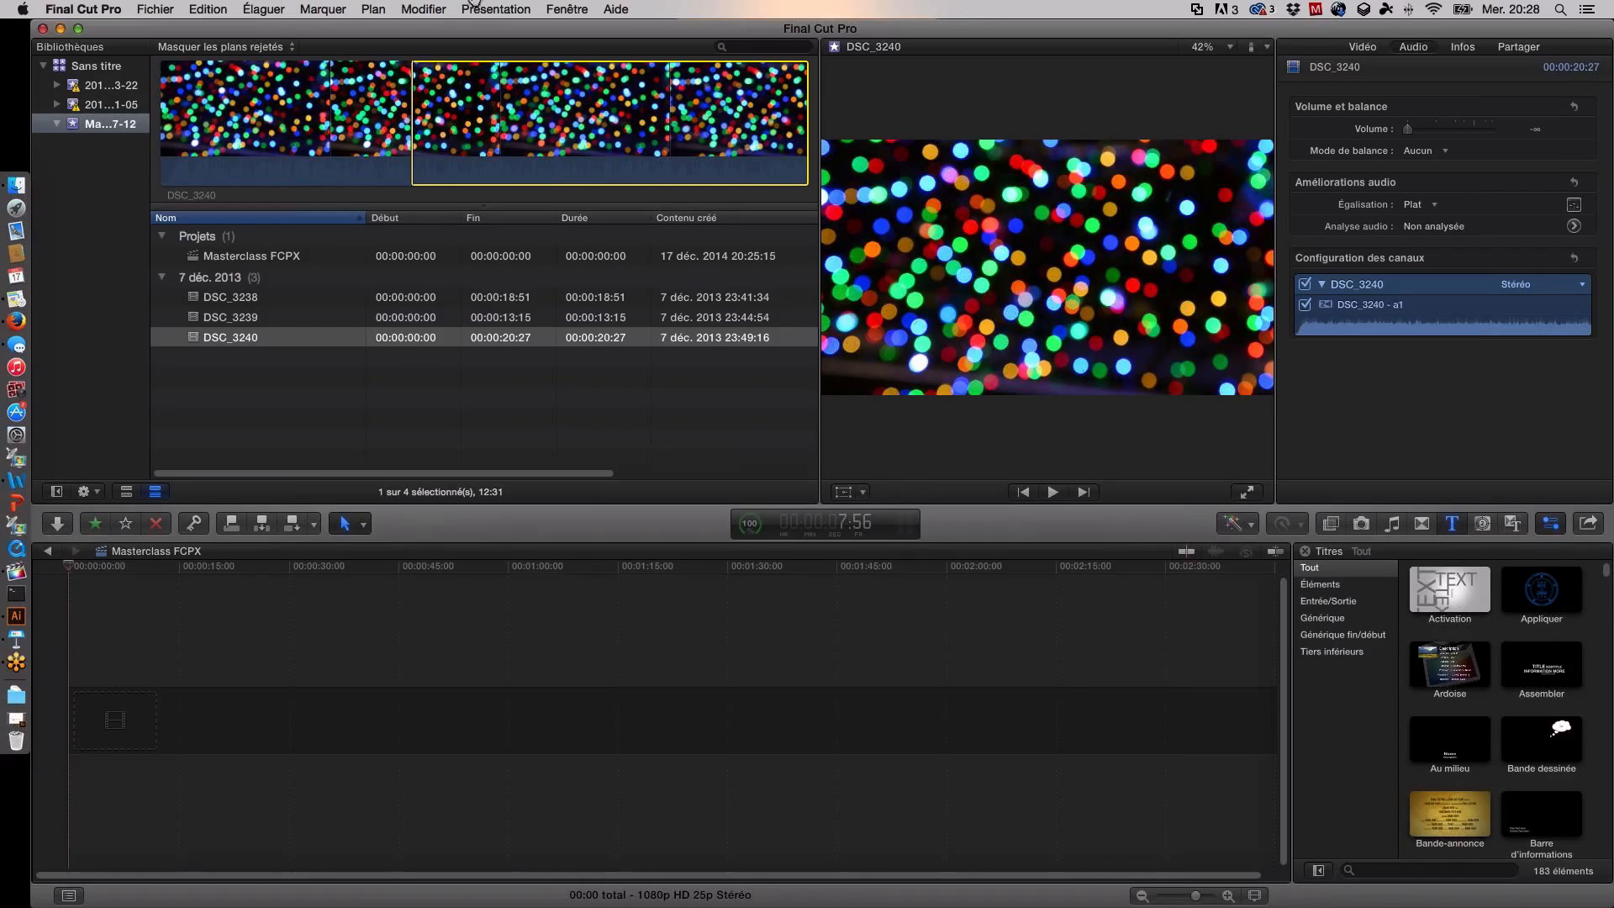
Step: Review DSC_3240's video properties and file information in the inspector
click(1364, 47)
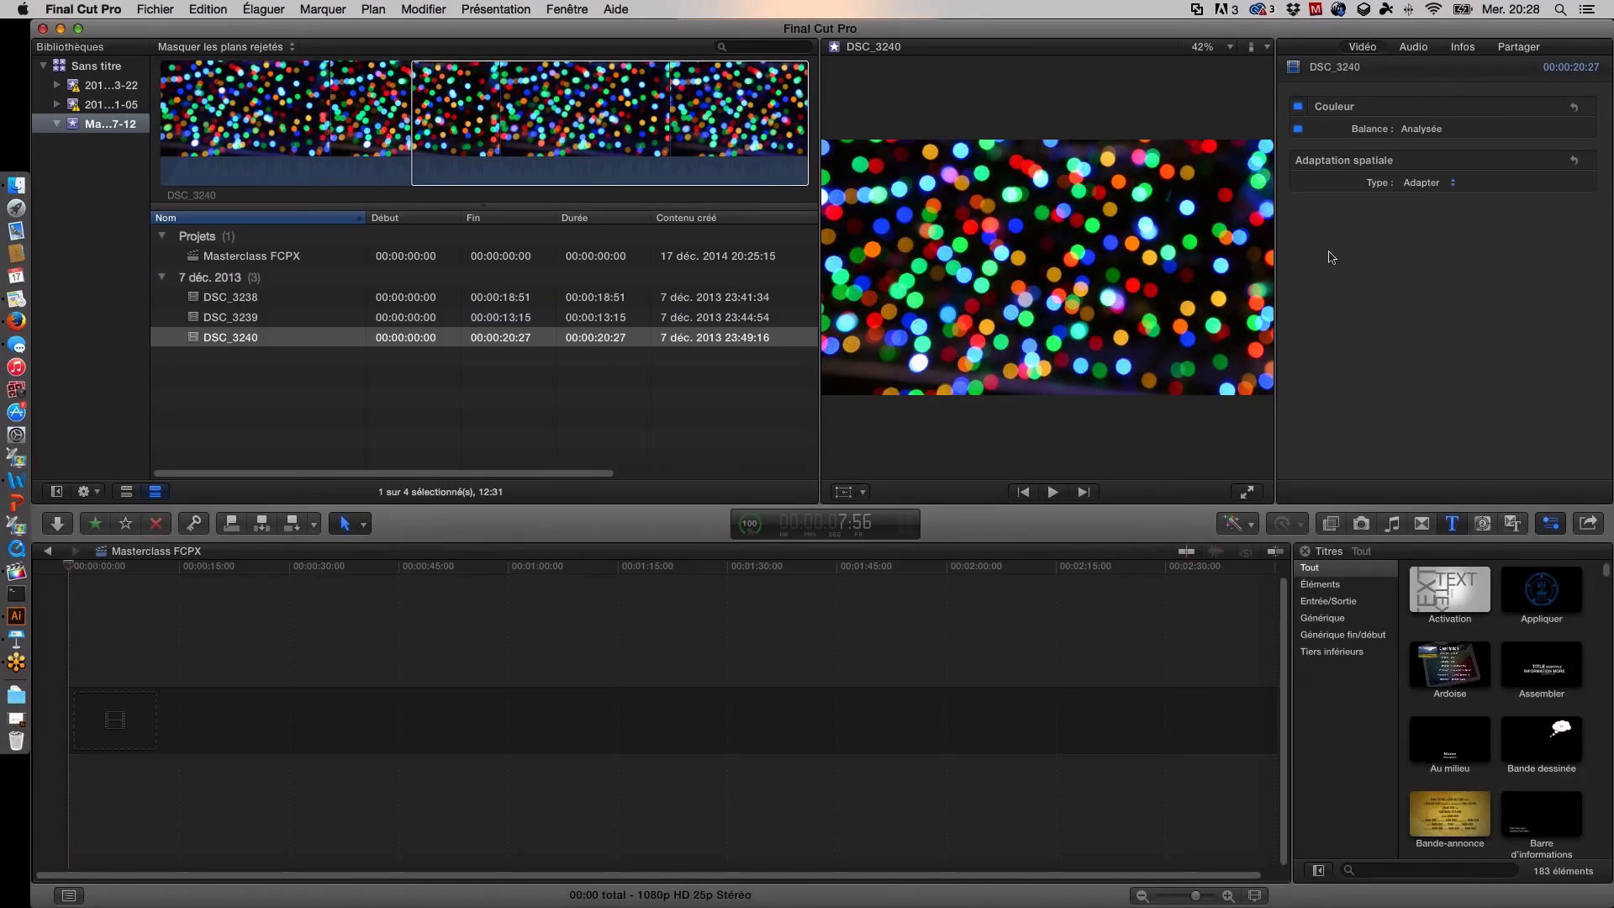
mouse_move(1376, 95)
click(1454, 50)
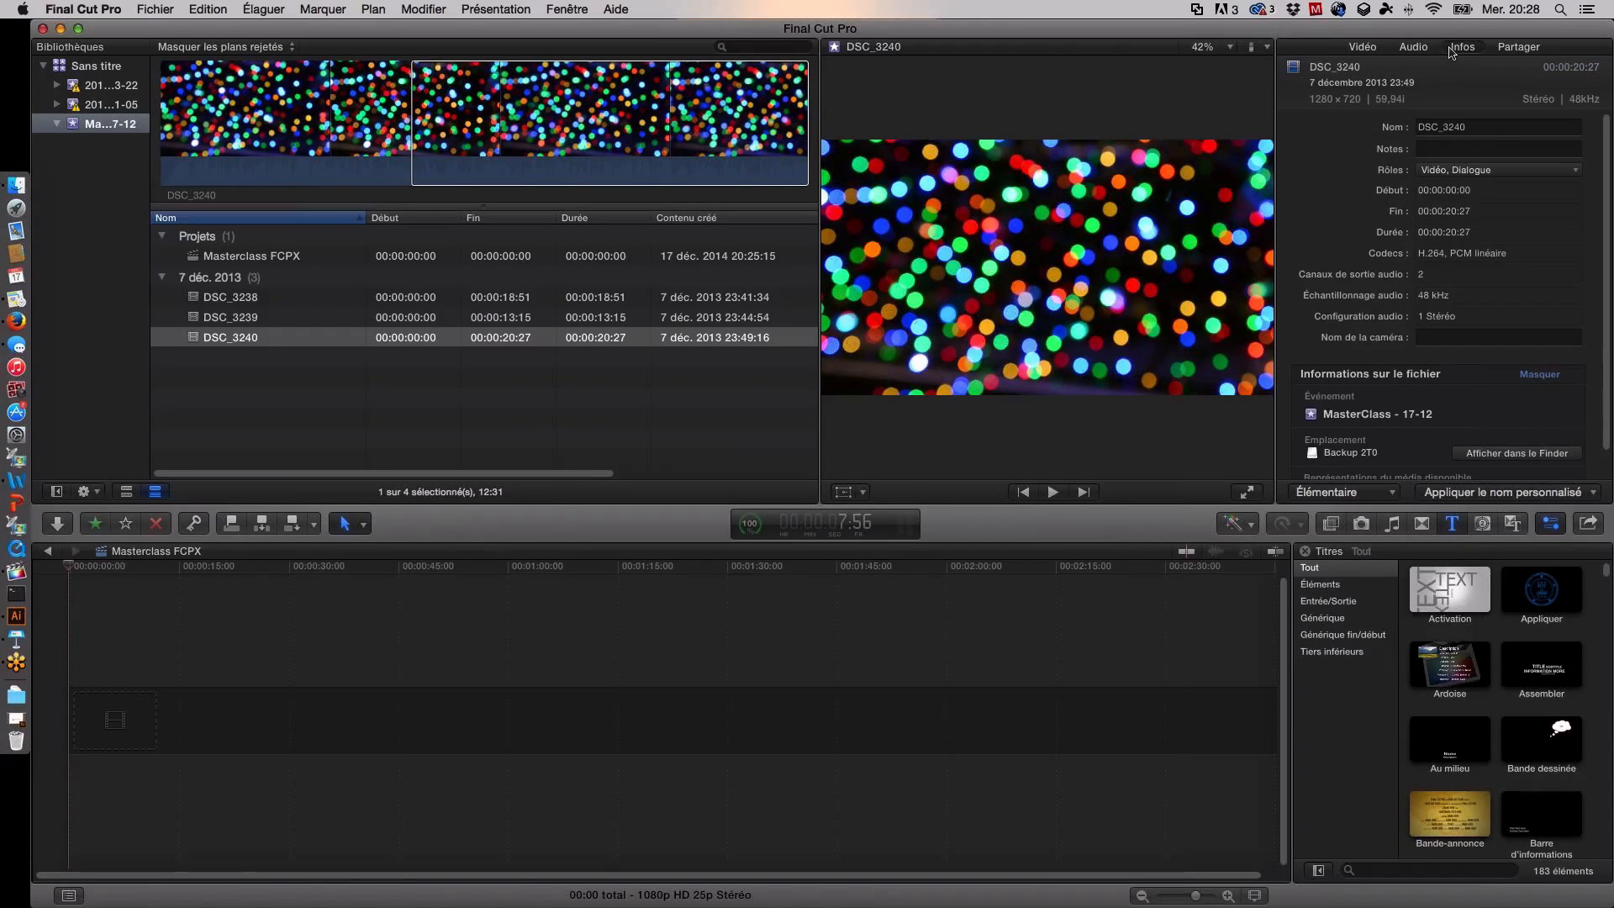
click(1363, 47)
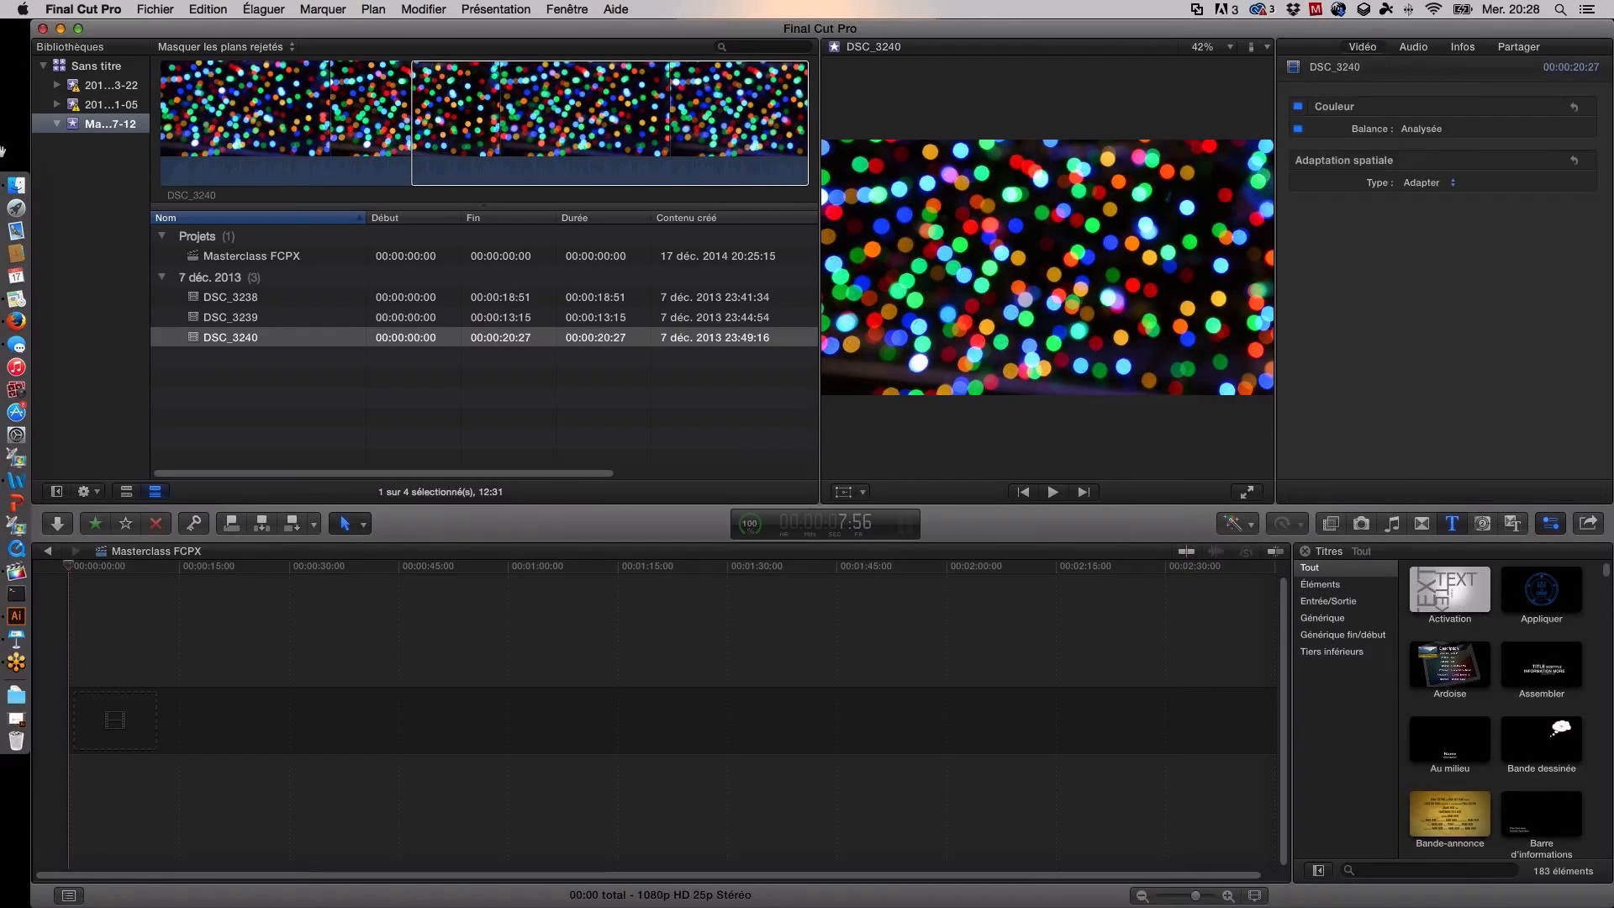
Step: Mark the selected range of DSC_3240 as a favourite
click(661, 135)
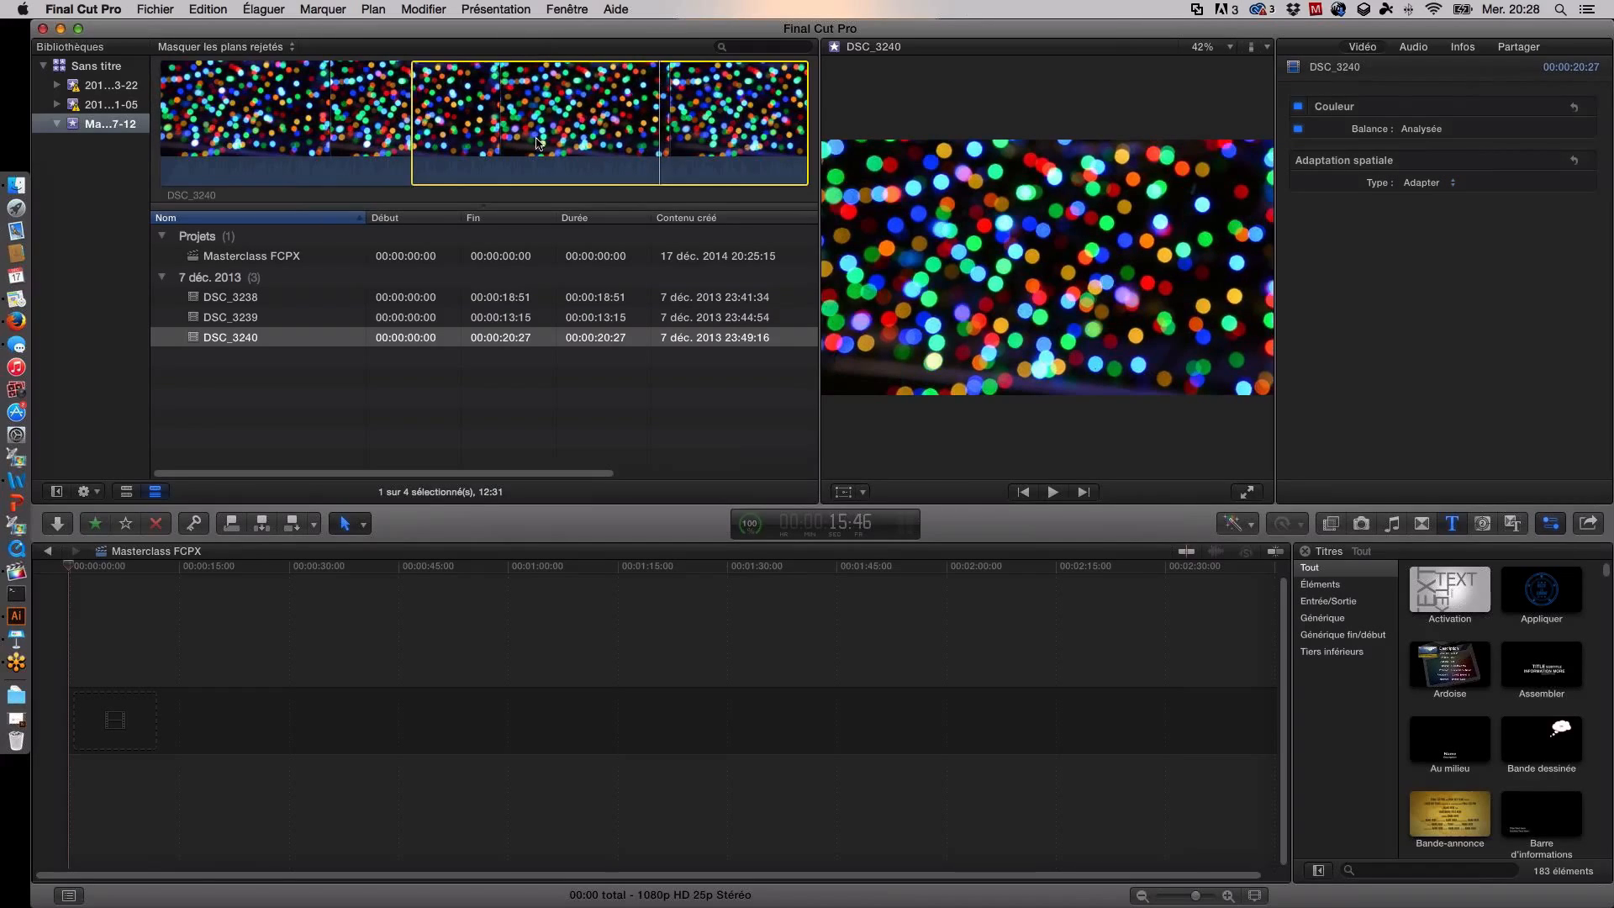
click(96, 523)
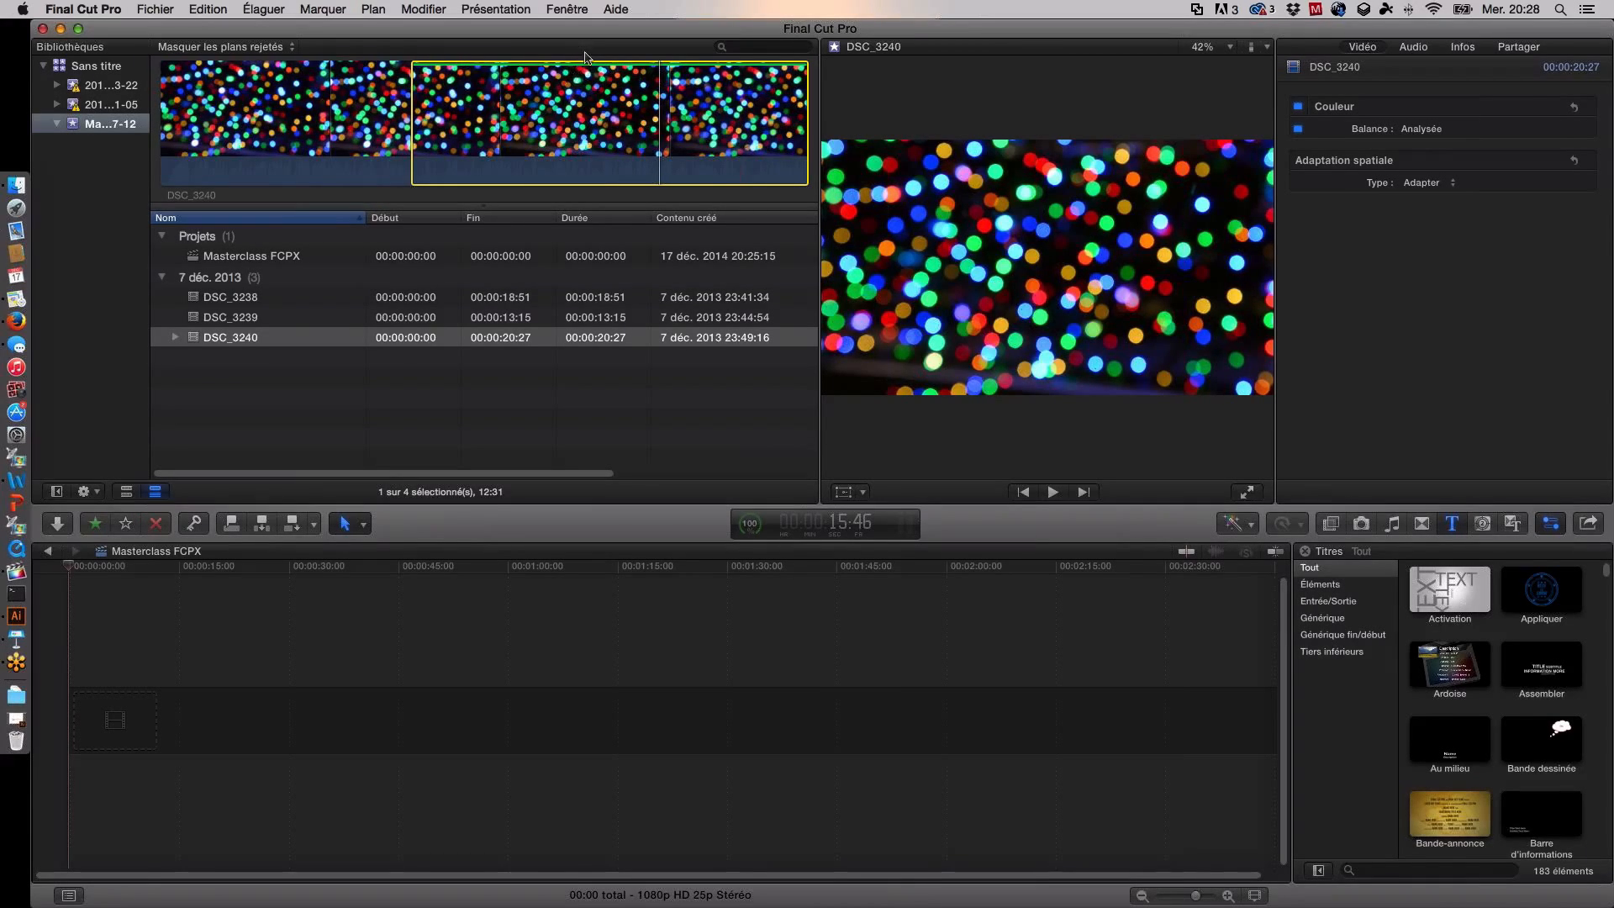
click(216, 99)
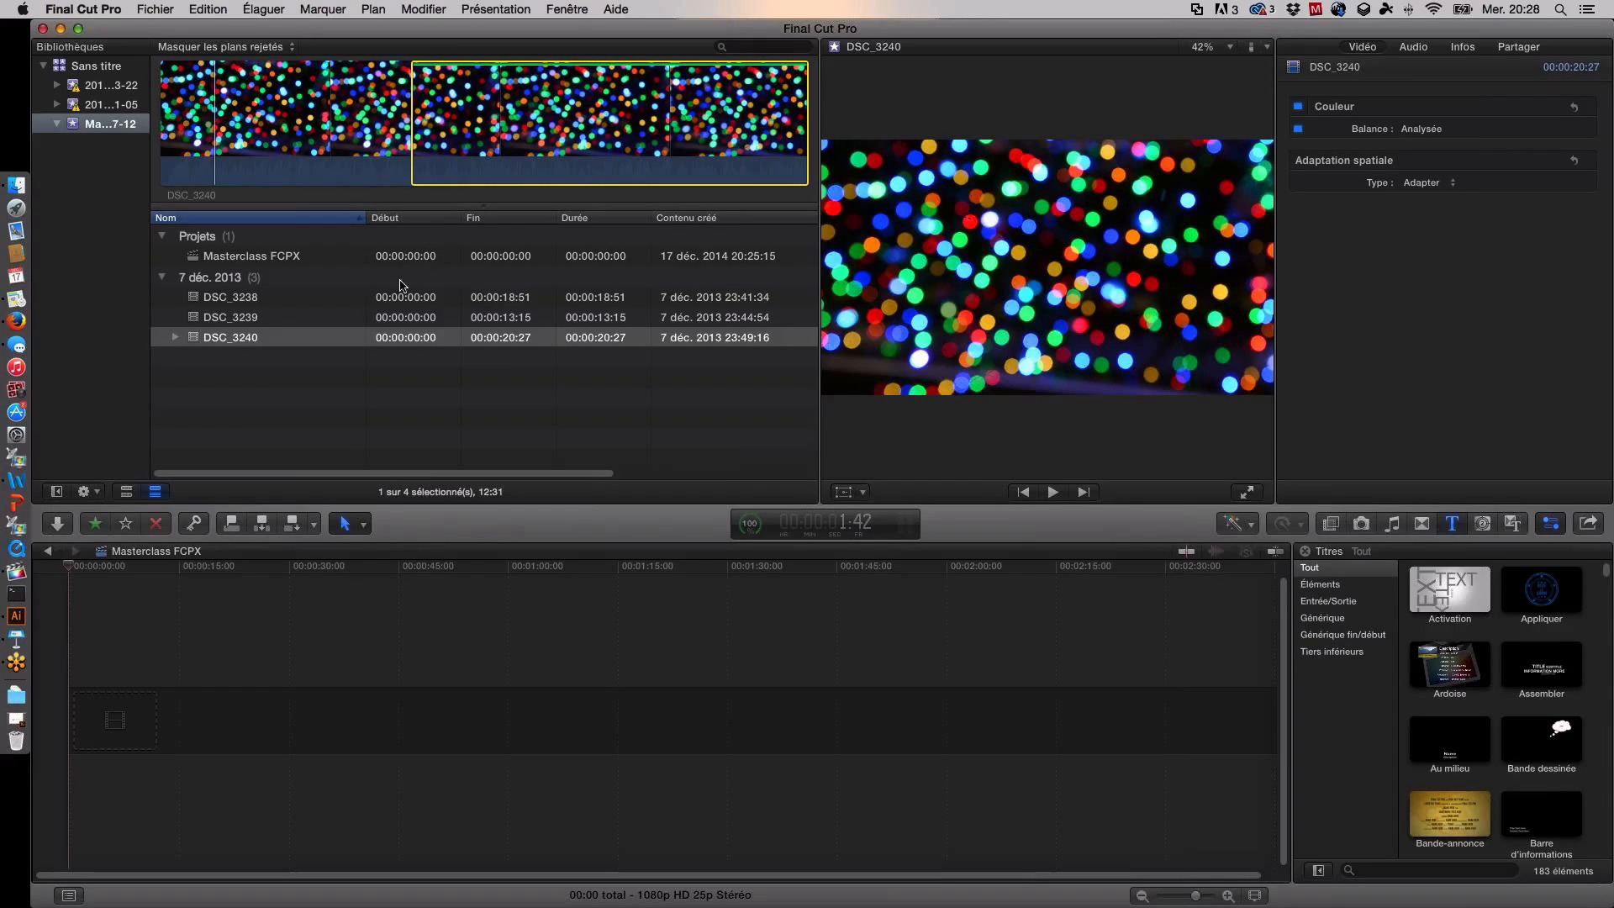
Step: Compare the filmstrip of DSC_3239 with the favourite range marked on DSC_3240
click(402, 318)
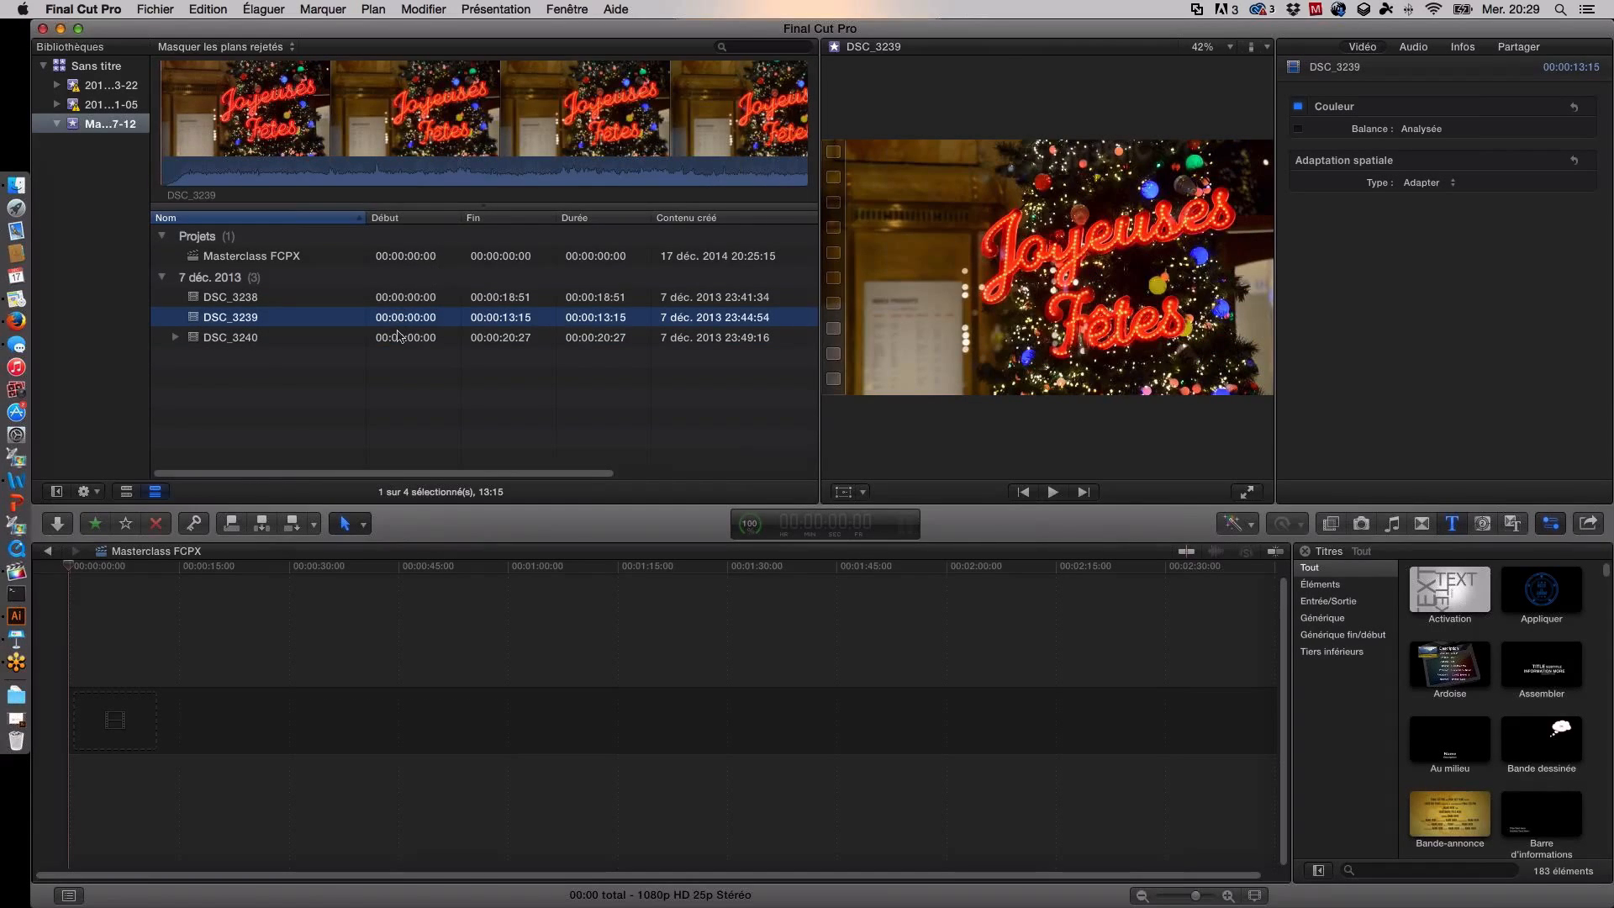
click(400, 338)
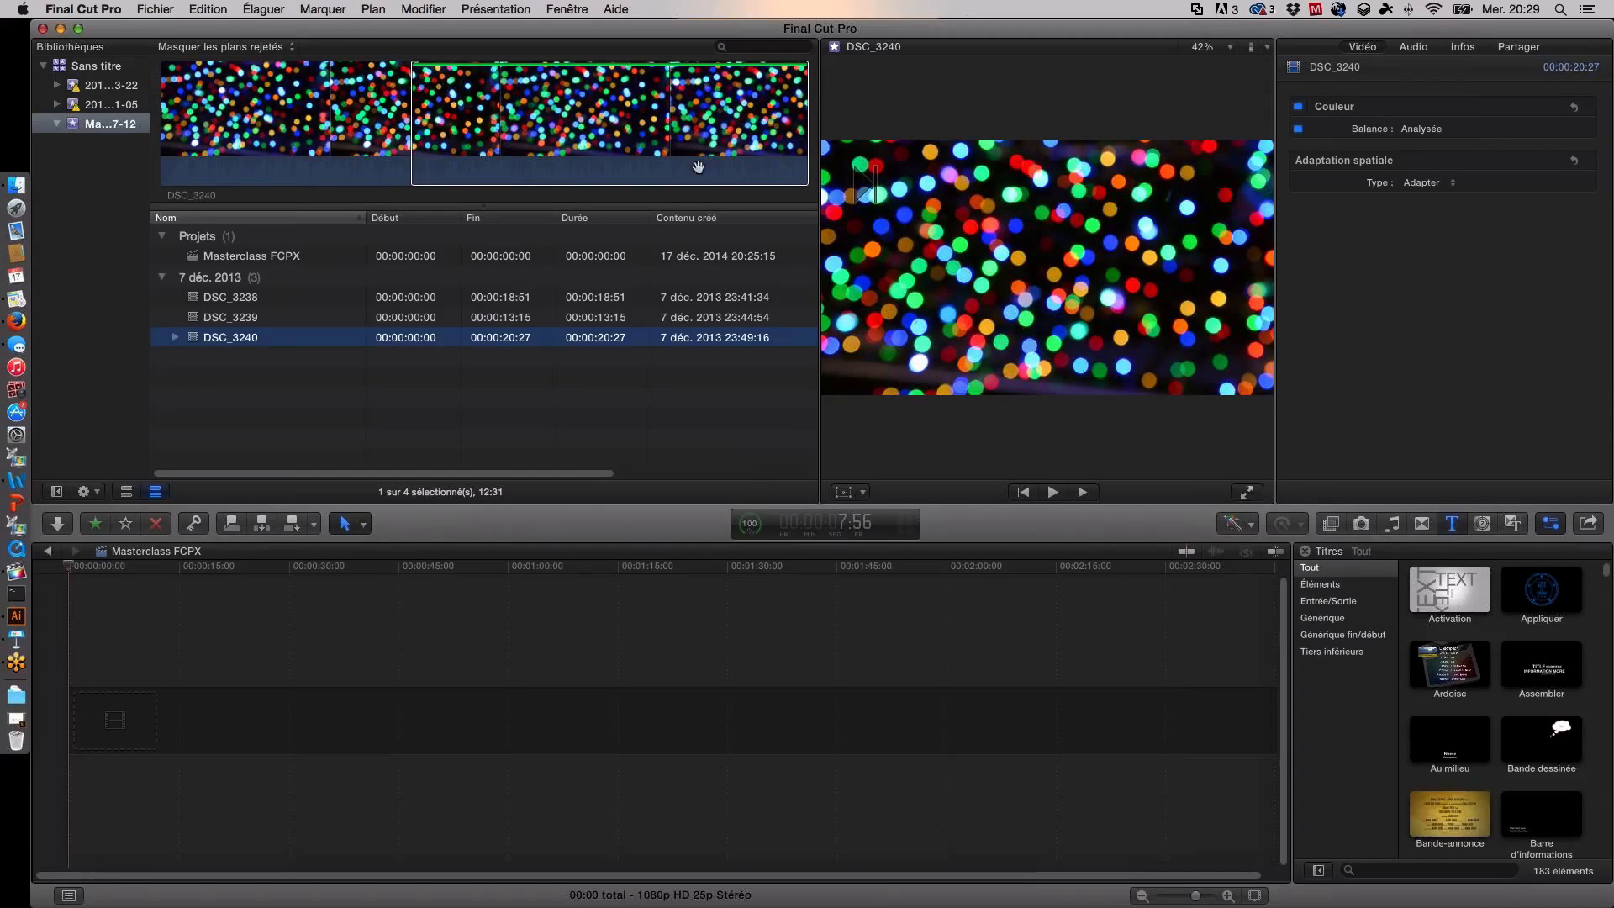
click(673, 122)
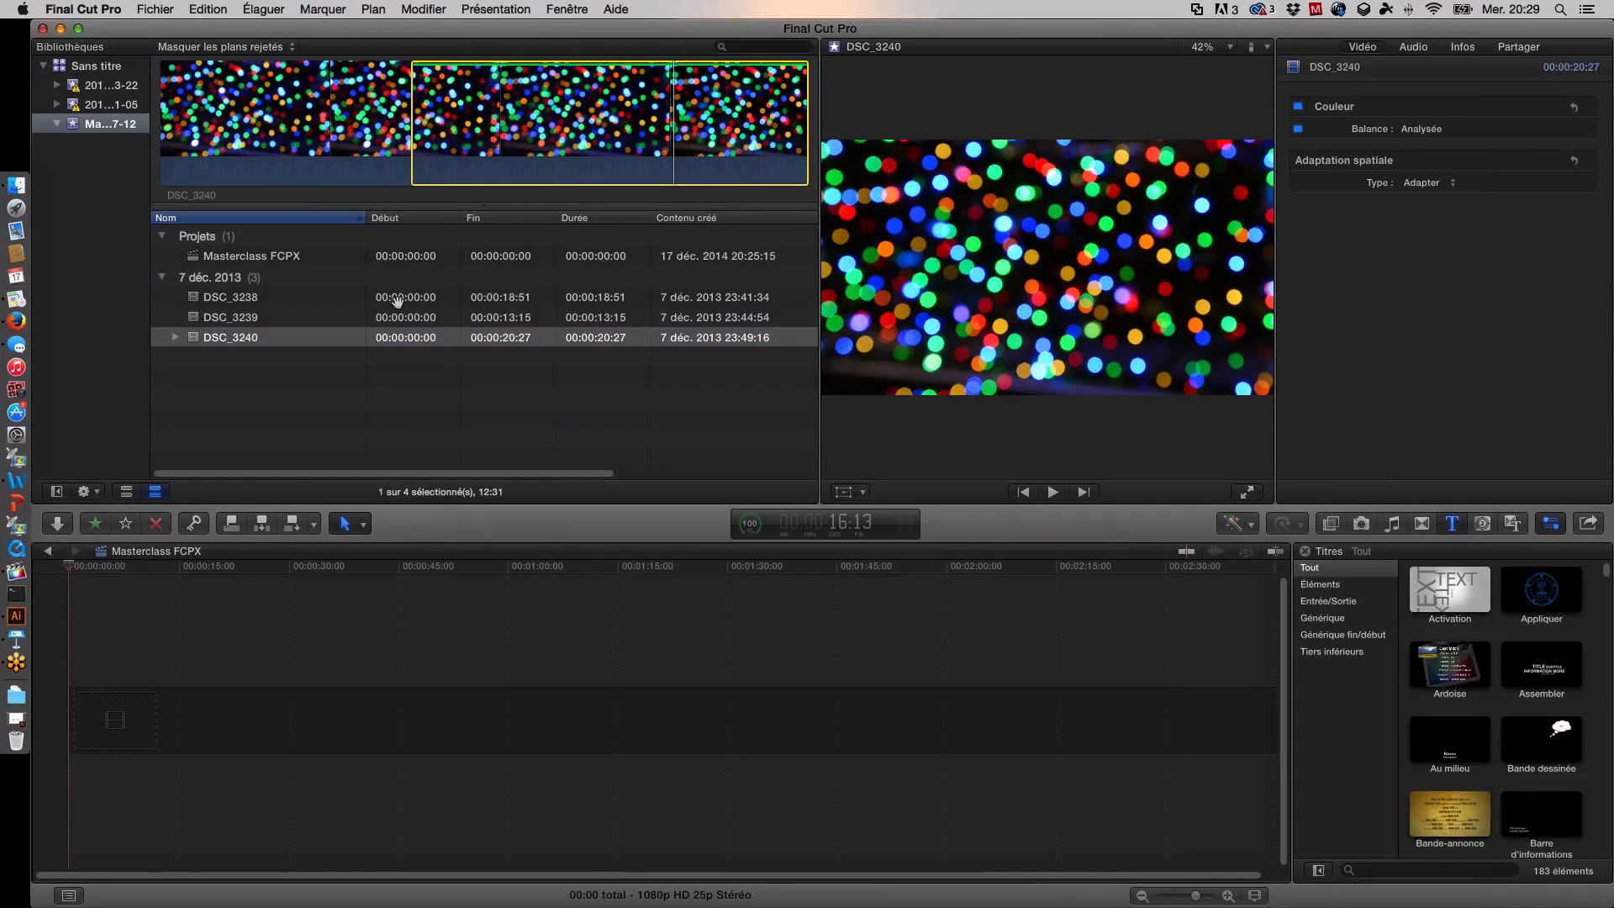
Step: Lower DSC_3239's audio volume to the minimum and enable its analysed colour balance
click(217, 319)
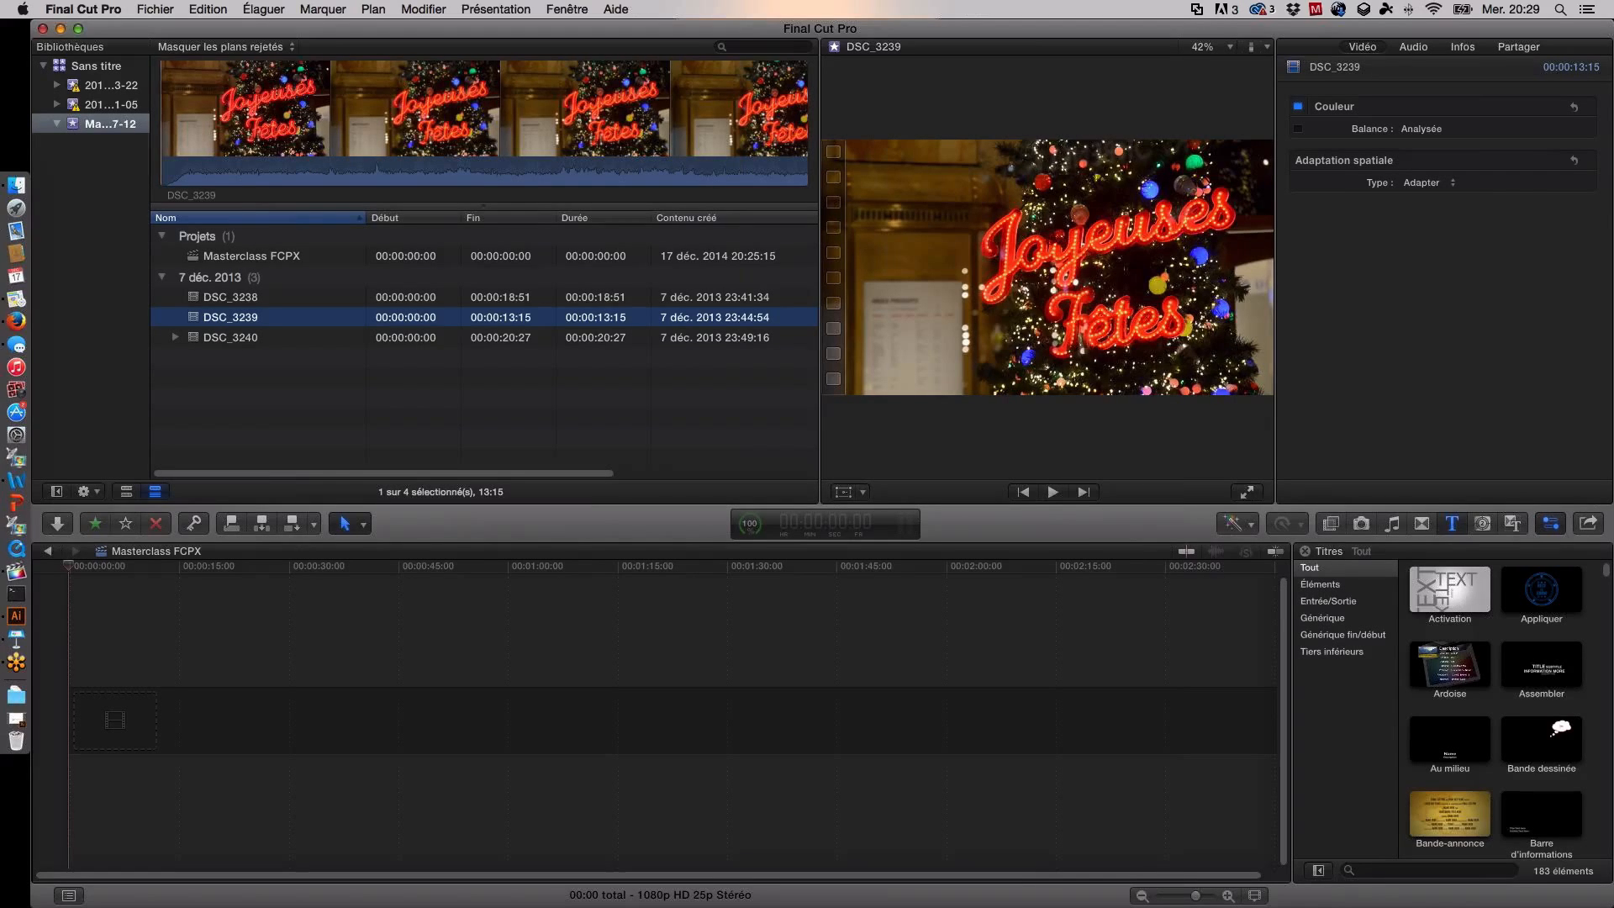
click(1414, 47)
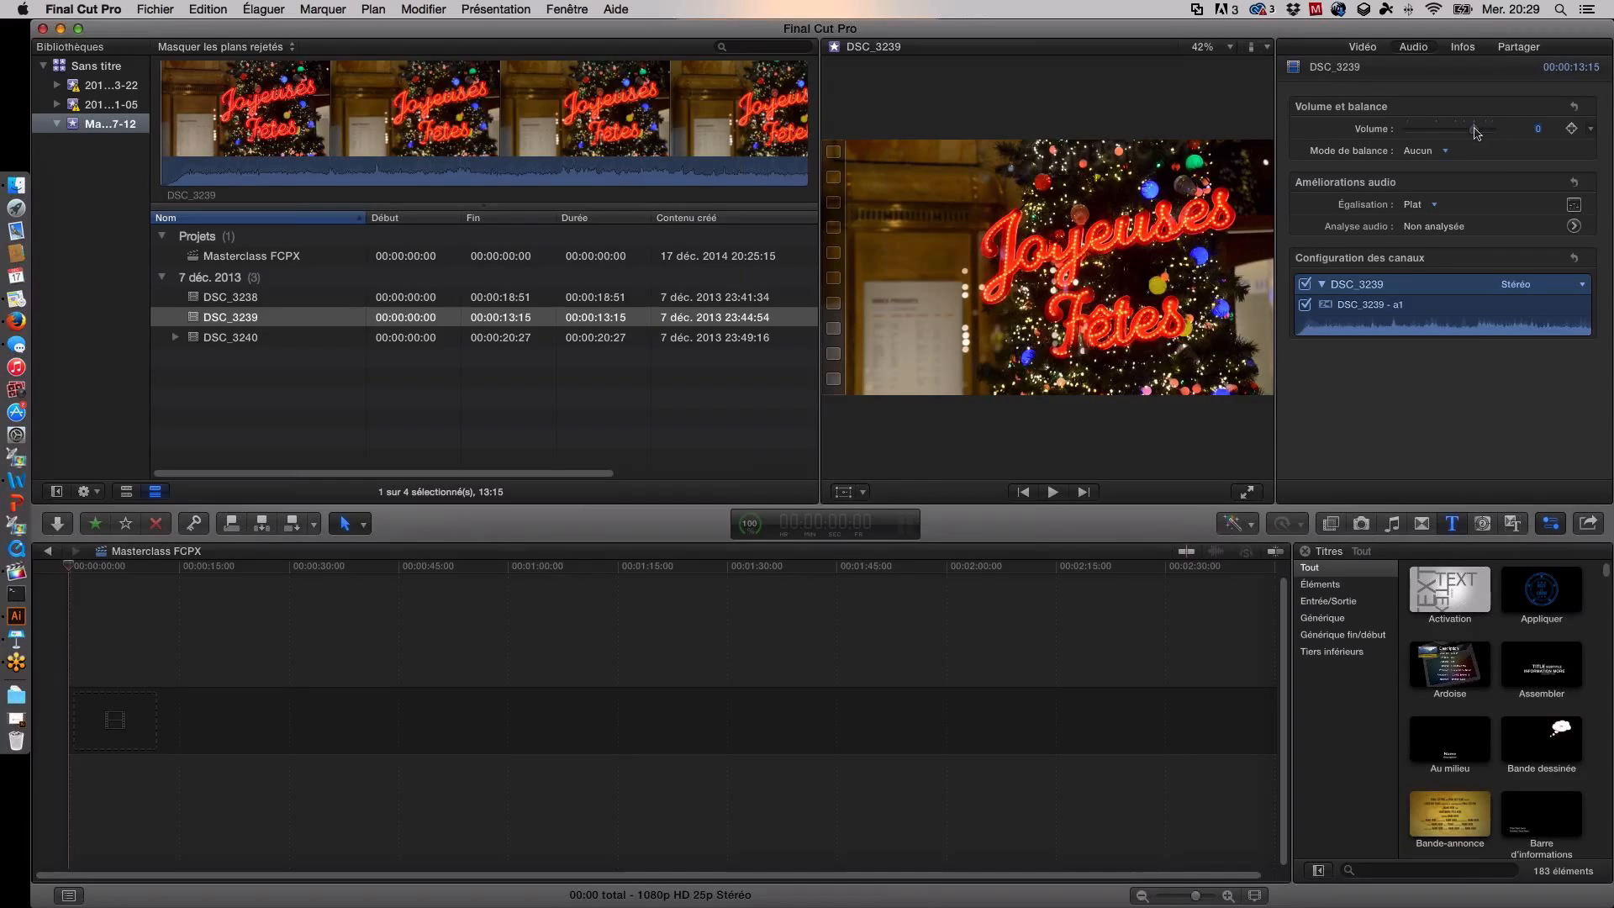
click(1366, 47)
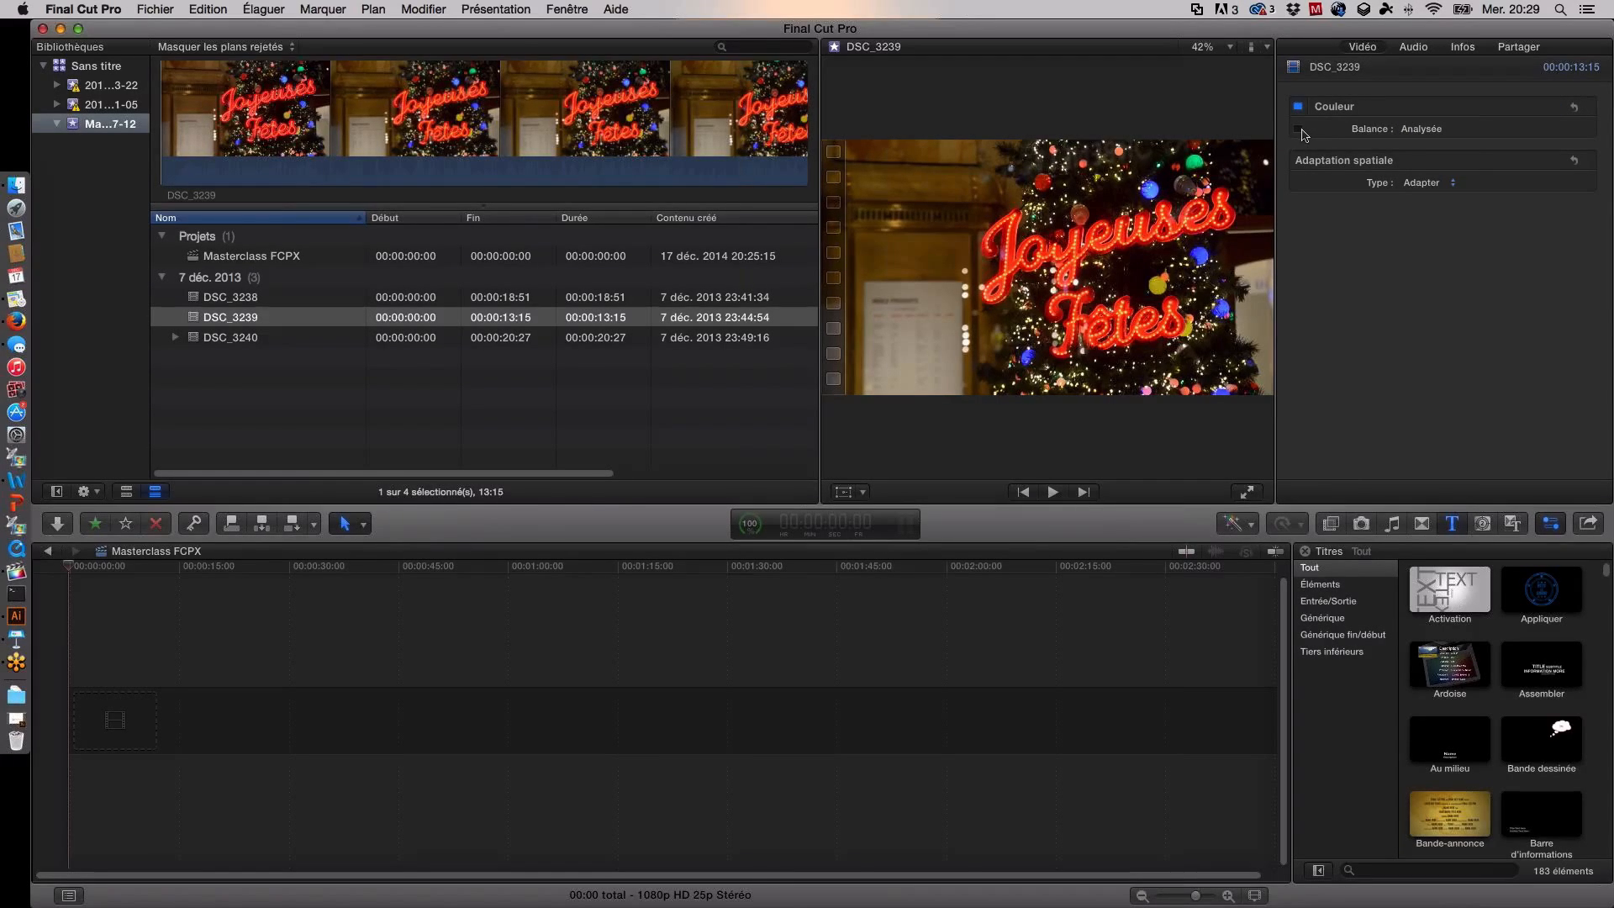
click(1300, 130)
Step: Play DSC_3239 and mark its range from about 6:05 to 9:45 as a favourite
click(224, 128)
key(space)
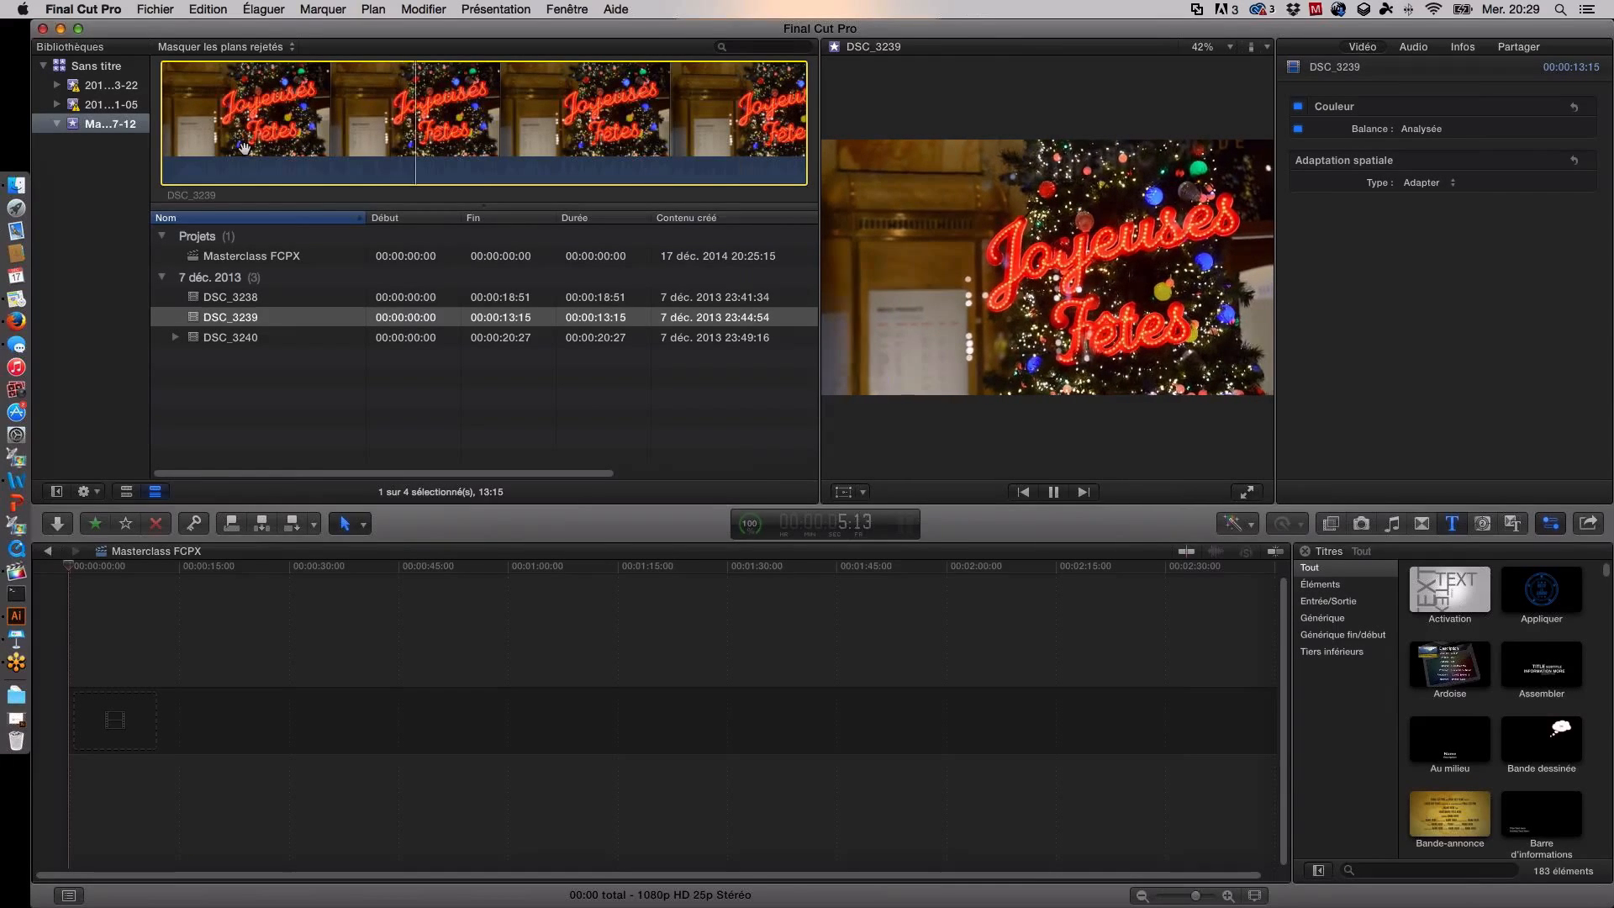
key(space)
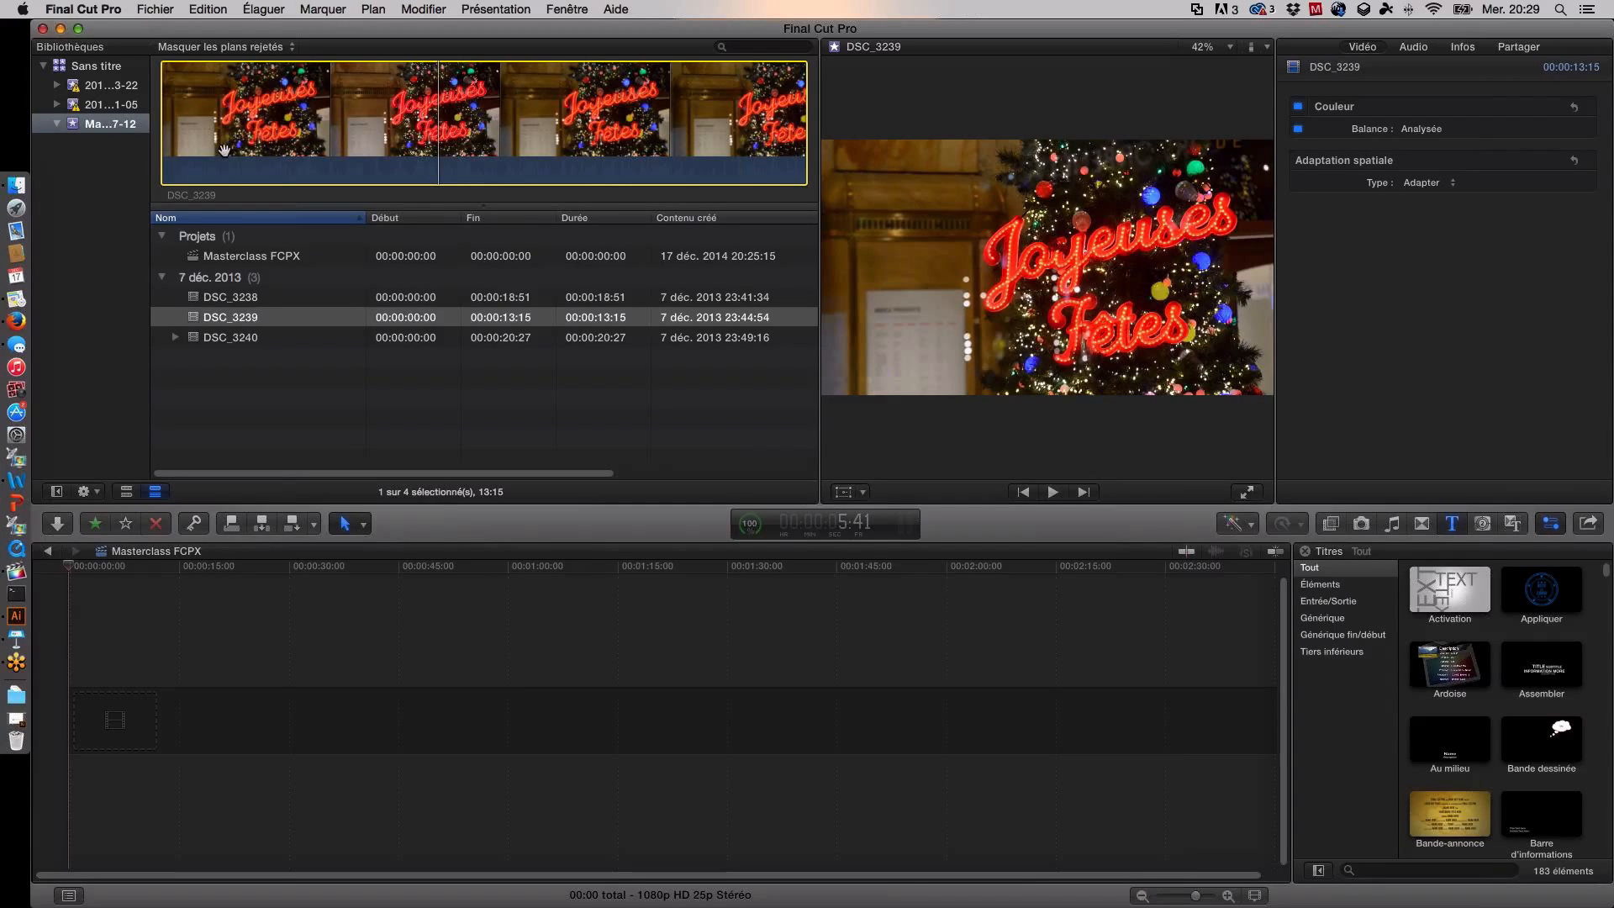
drag(160, 149, 461, 144)
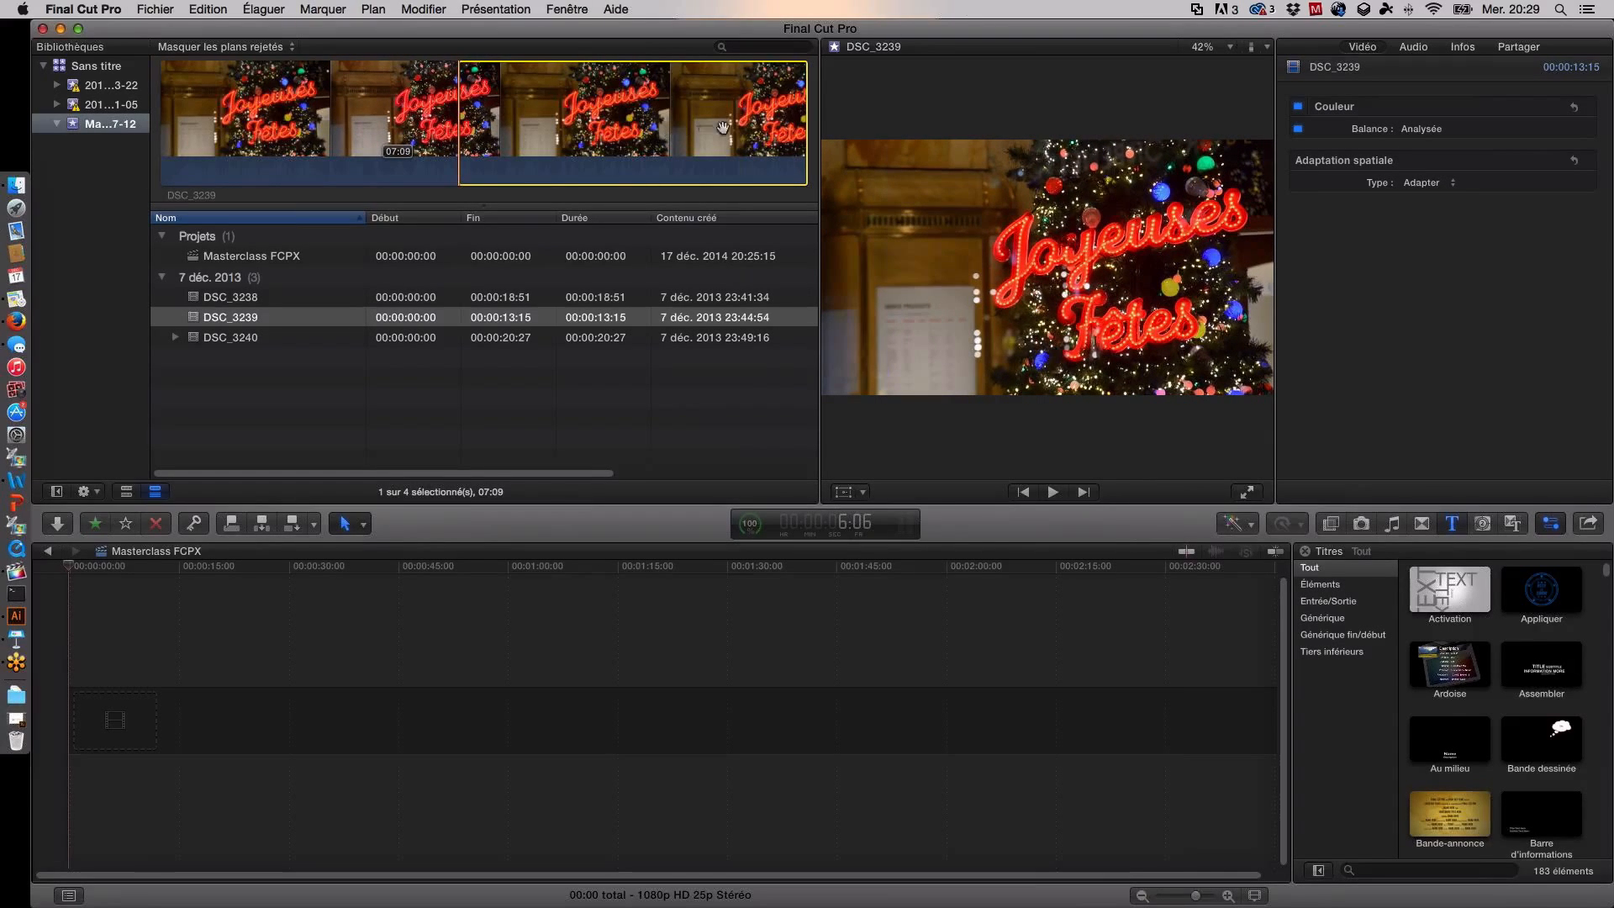
drag(807, 111, 637, 115)
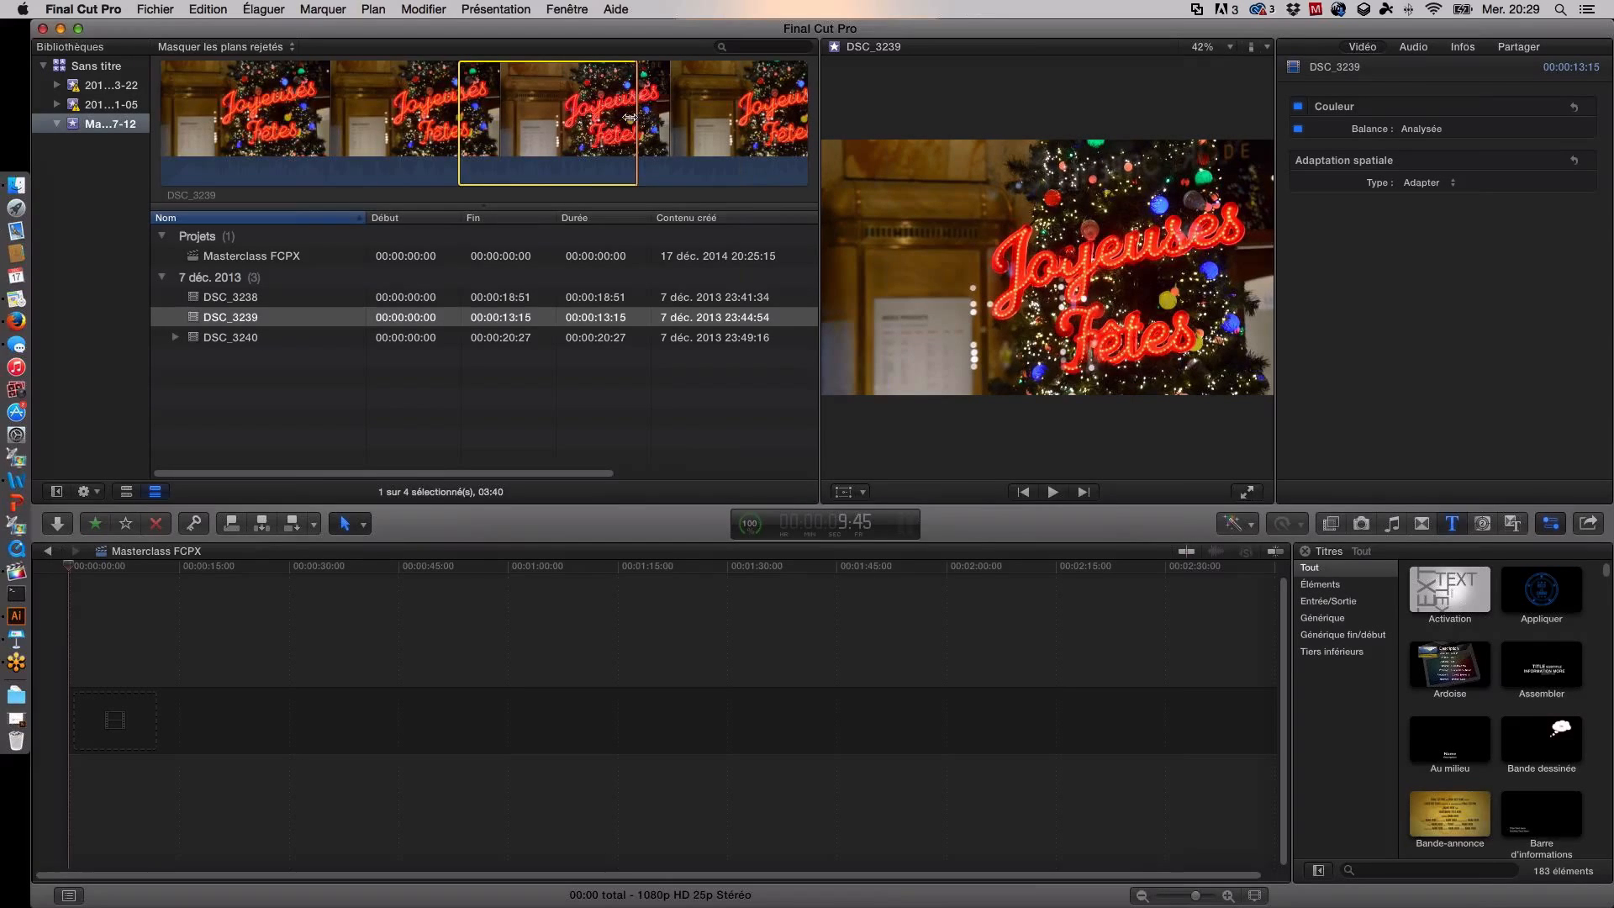
click(96, 520)
Step: Lower DSC_3238's audio volume to the minimum and return to its video properties
click(252, 299)
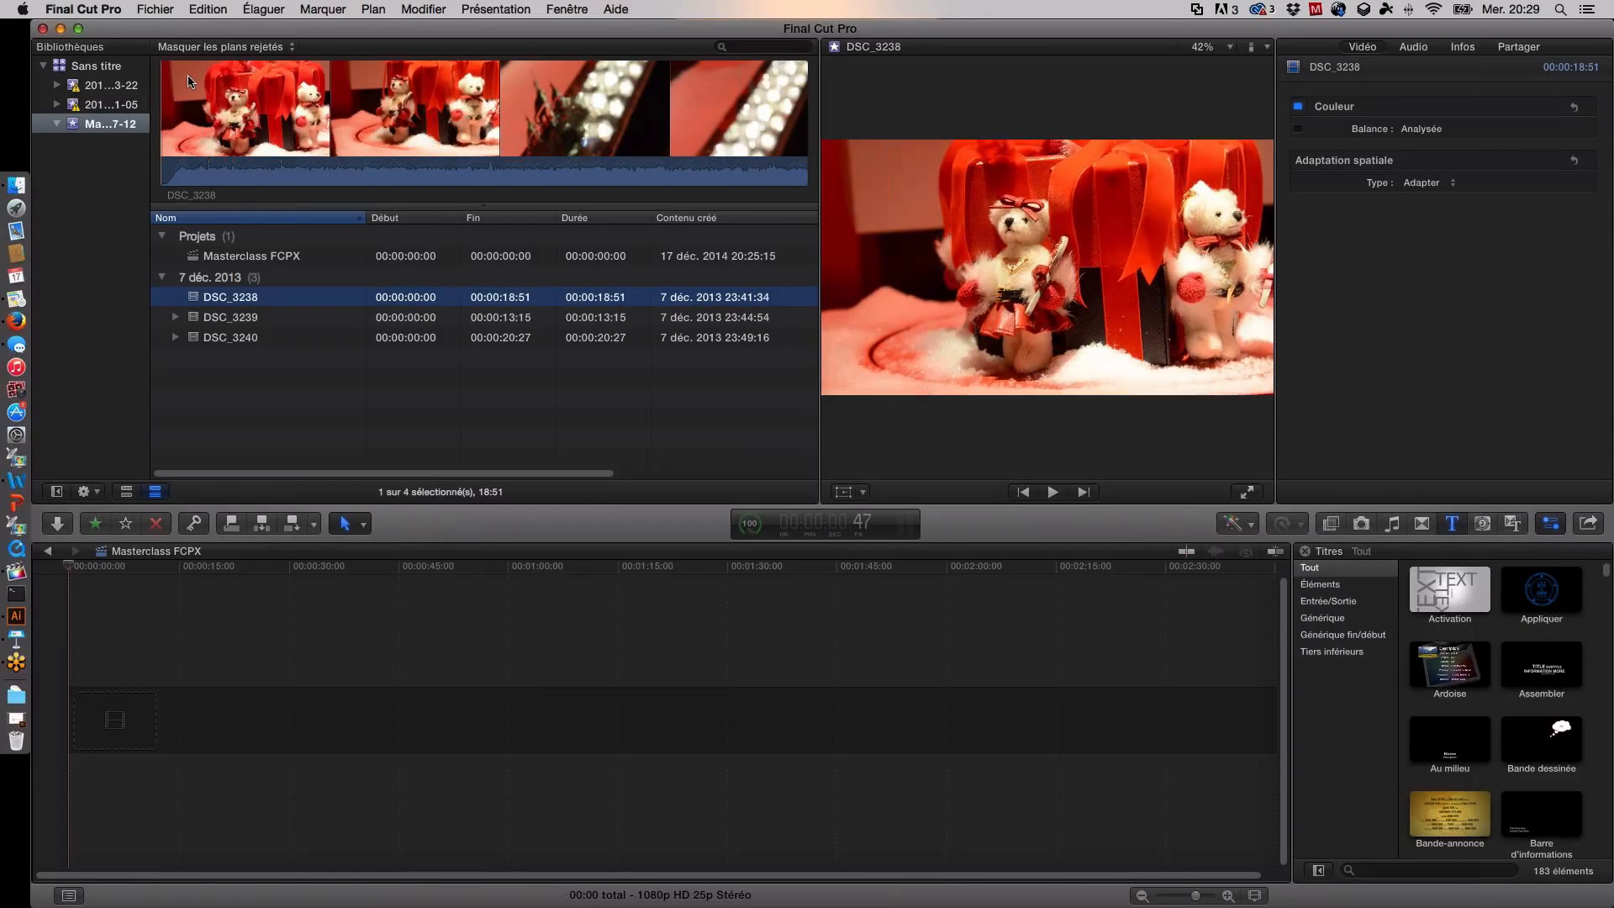
right_click(188, 78)
click(1412, 52)
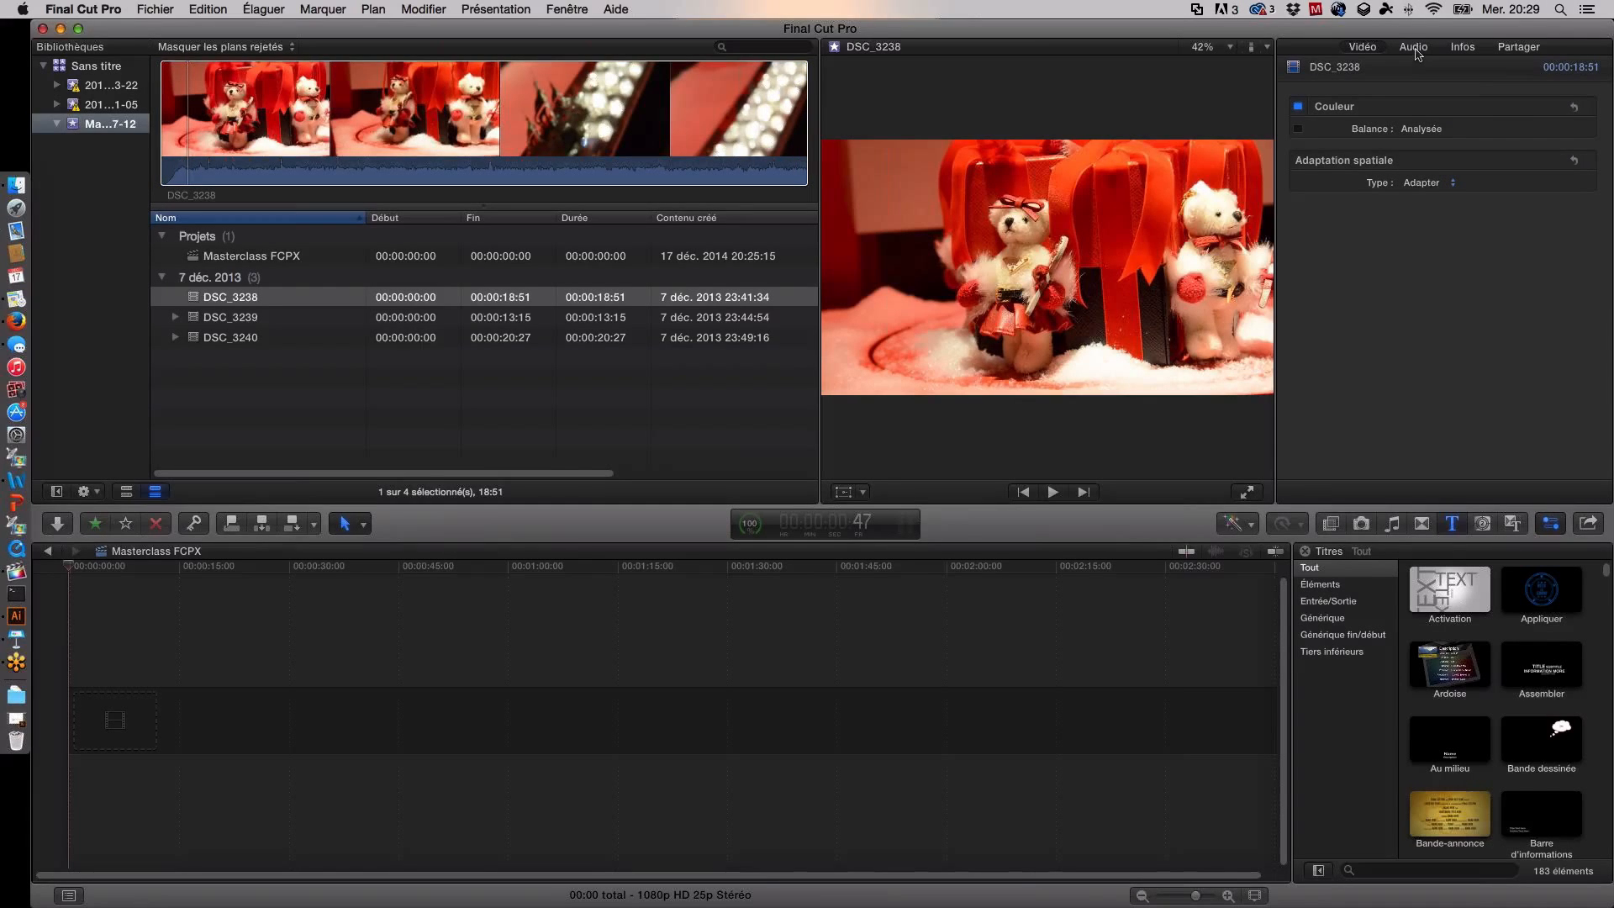
click(1416, 52)
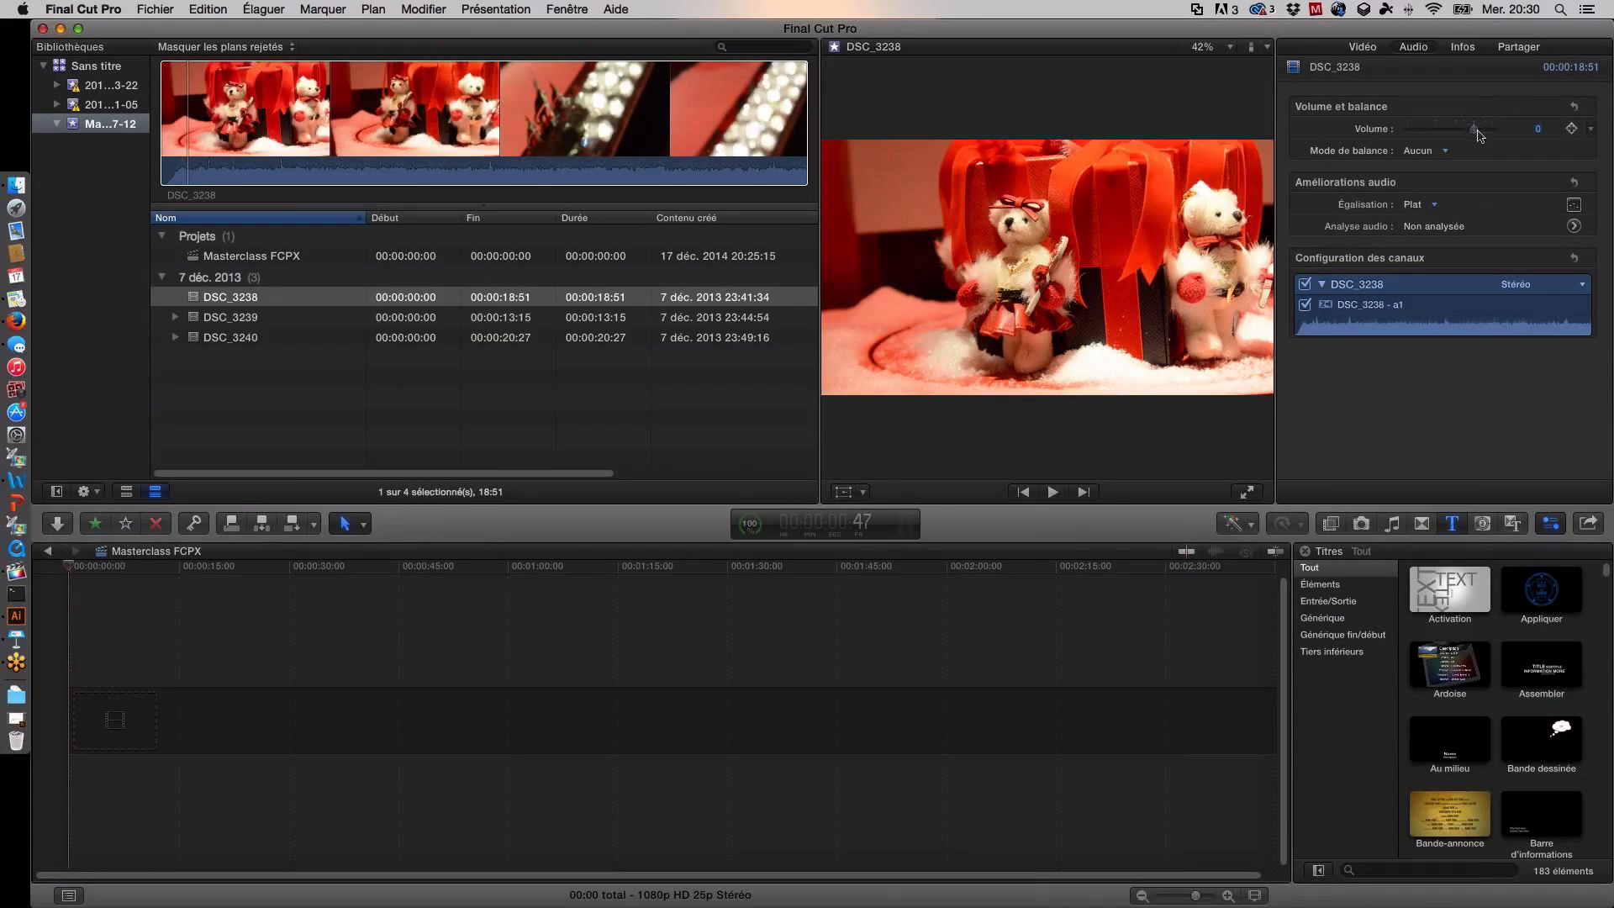
drag(1477, 128, 1366, 131)
click(1360, 47)
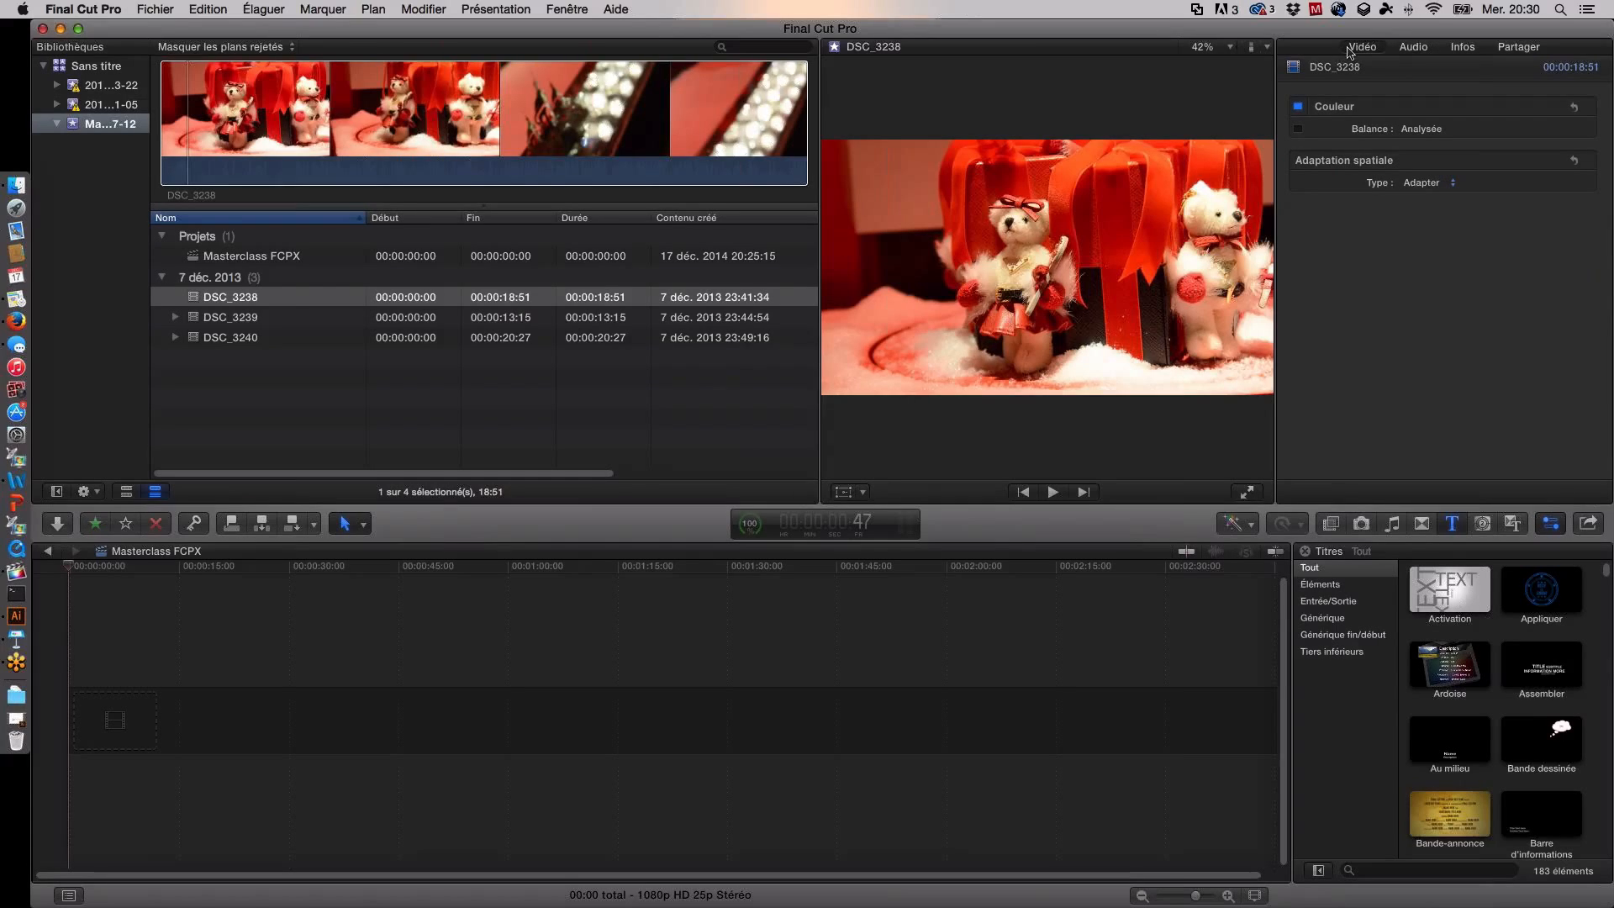
Step: Play DSC_3238 and mark its range from about 1:48 to 8:05 as a favourite
click(285, 99)
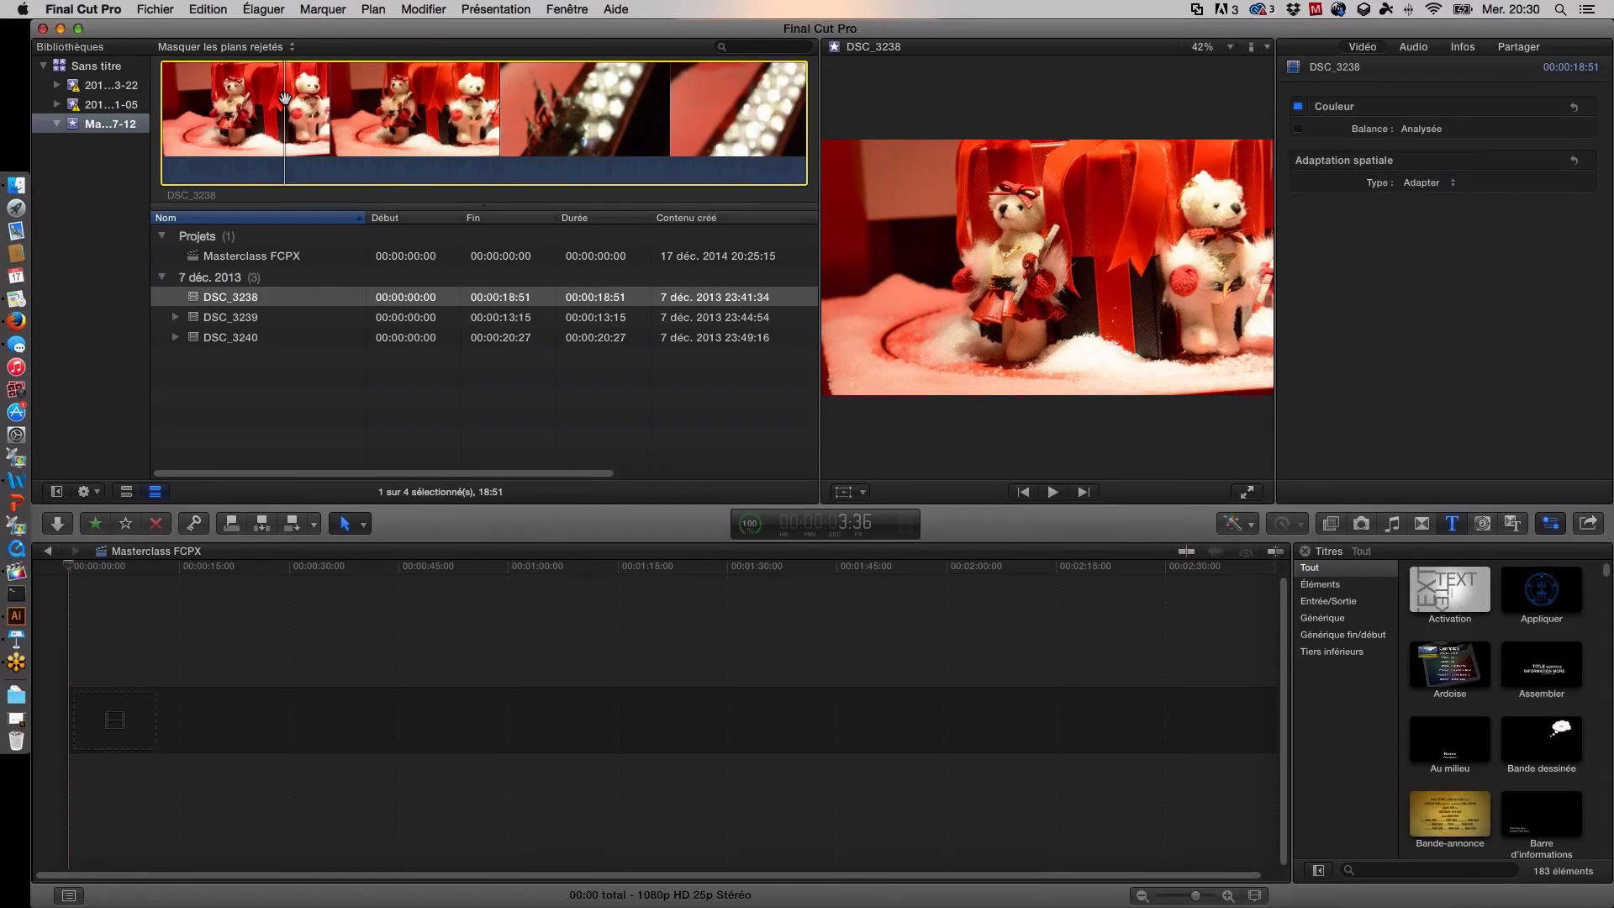
key(space)
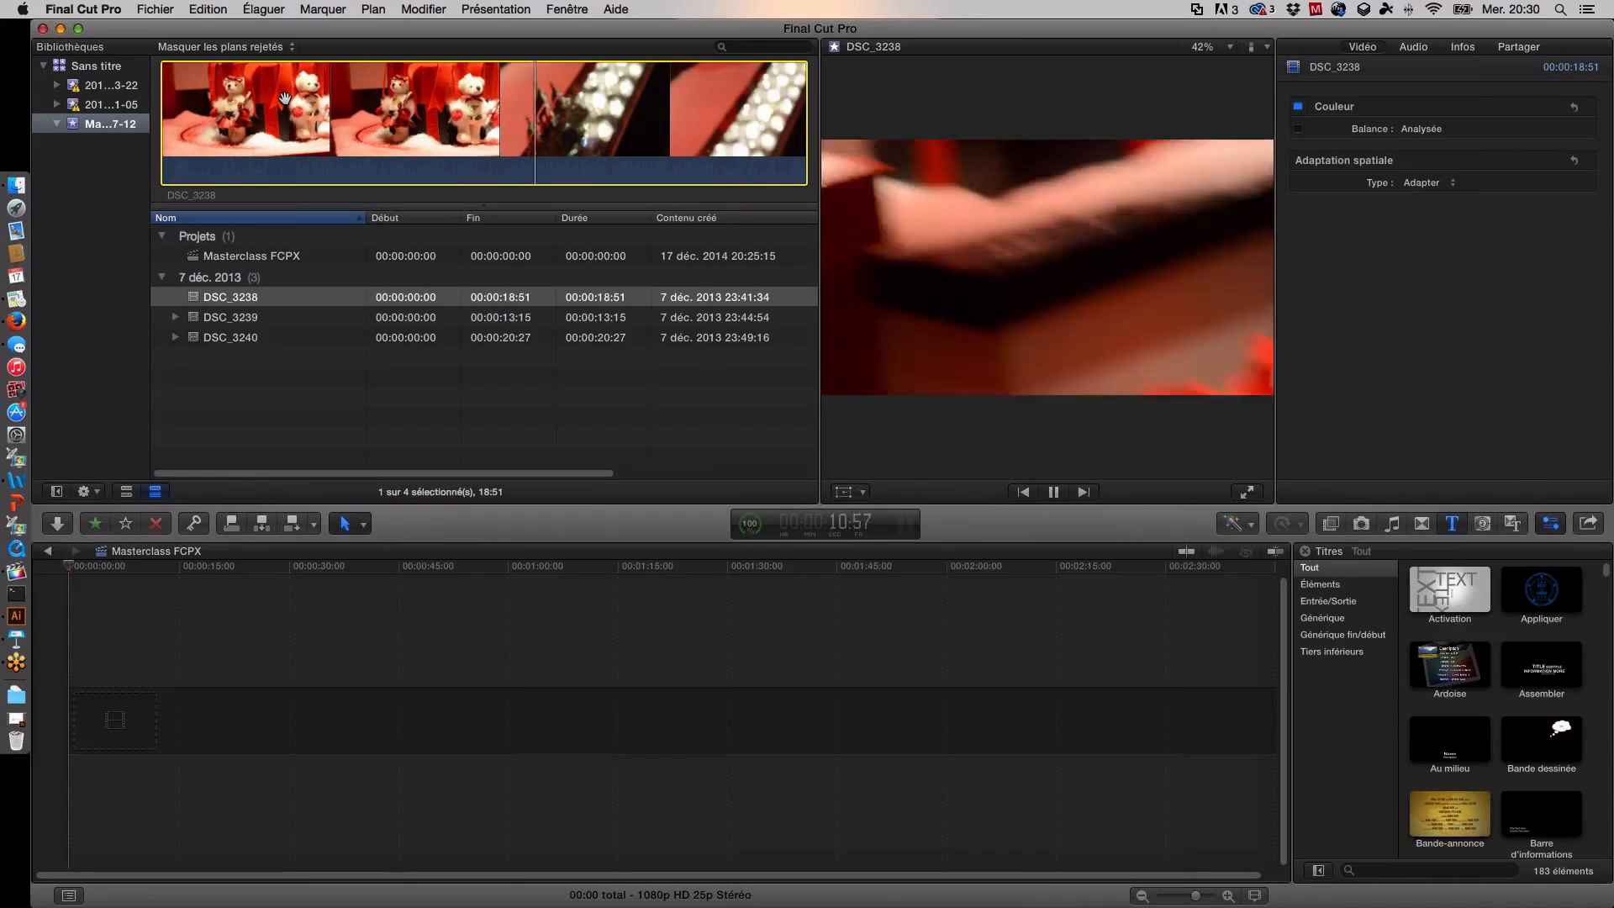
key(space)
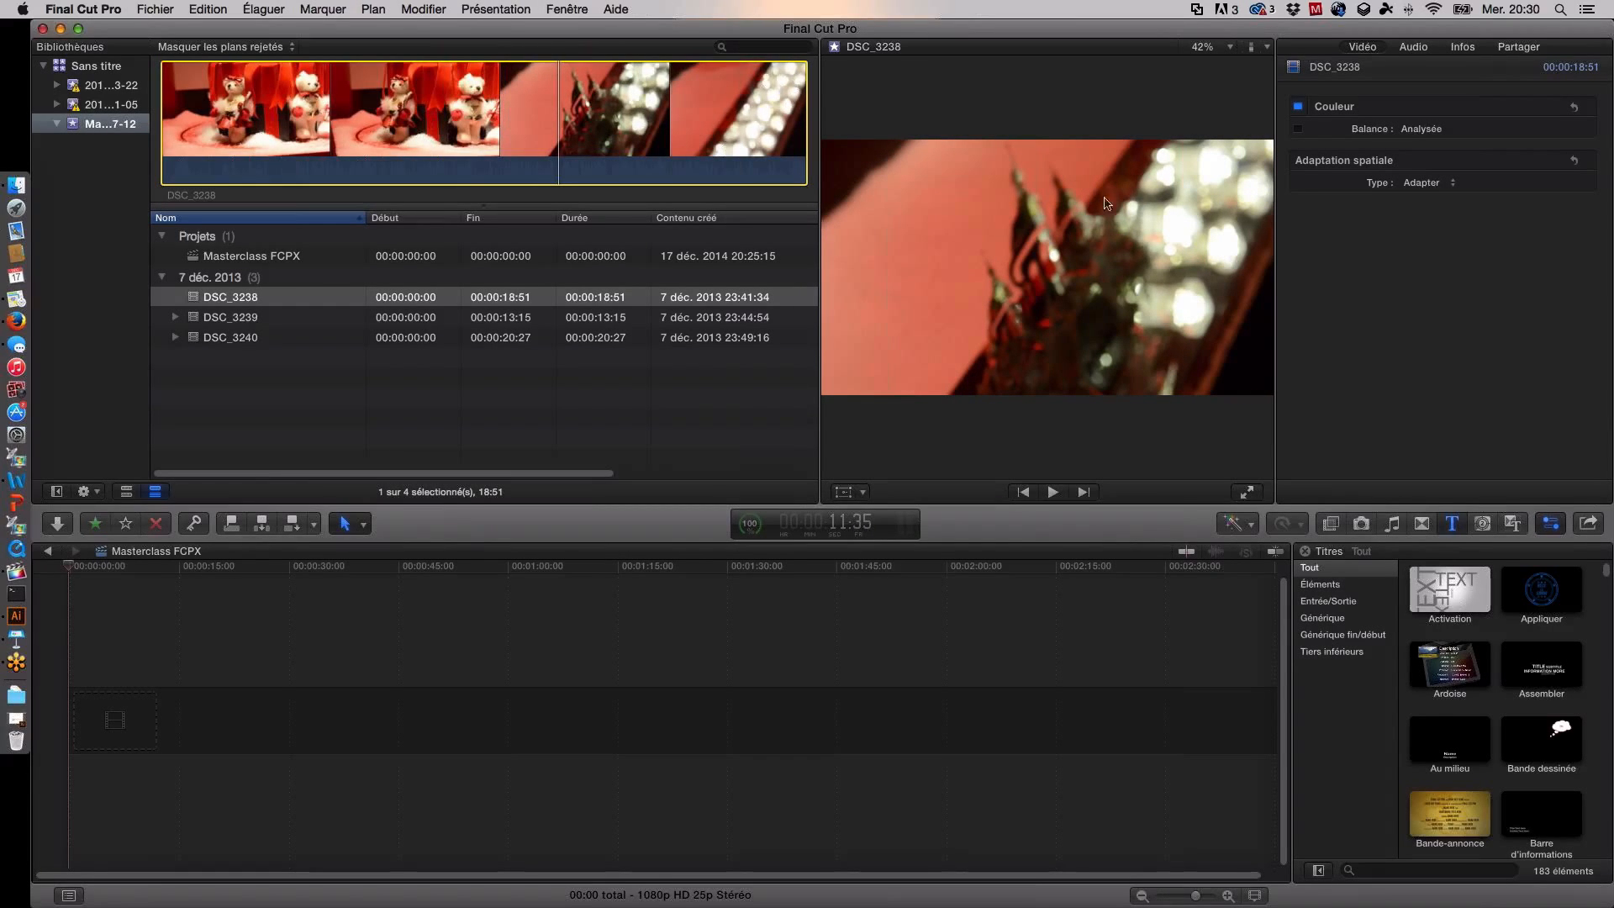
drag(809, 118, 458, 118)
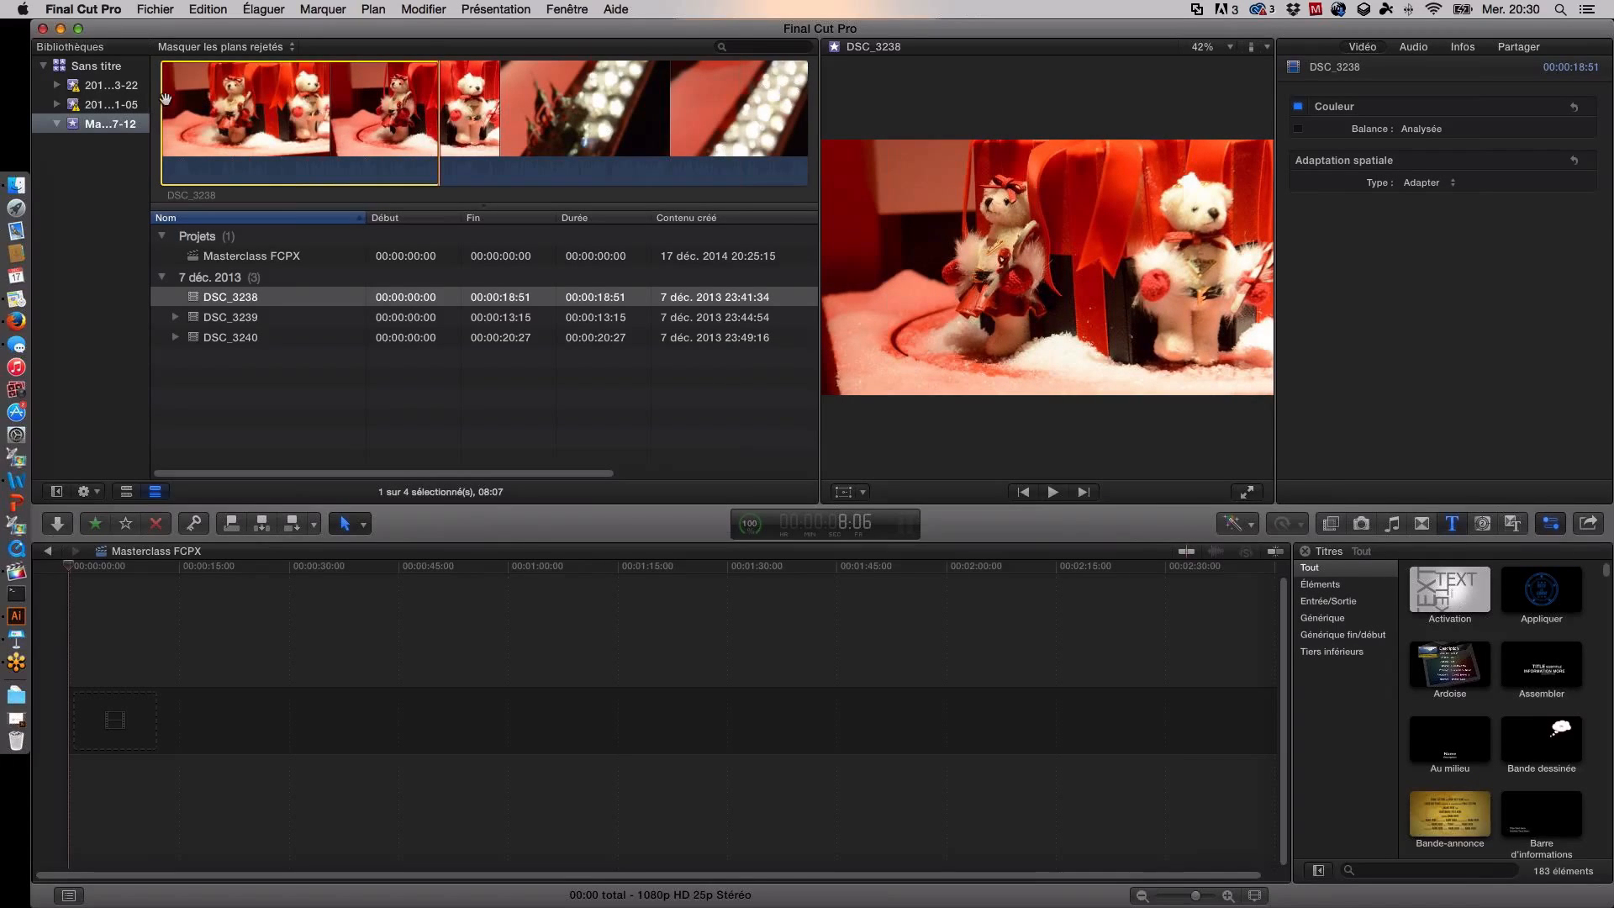
drag(160, 100, 222, 101)
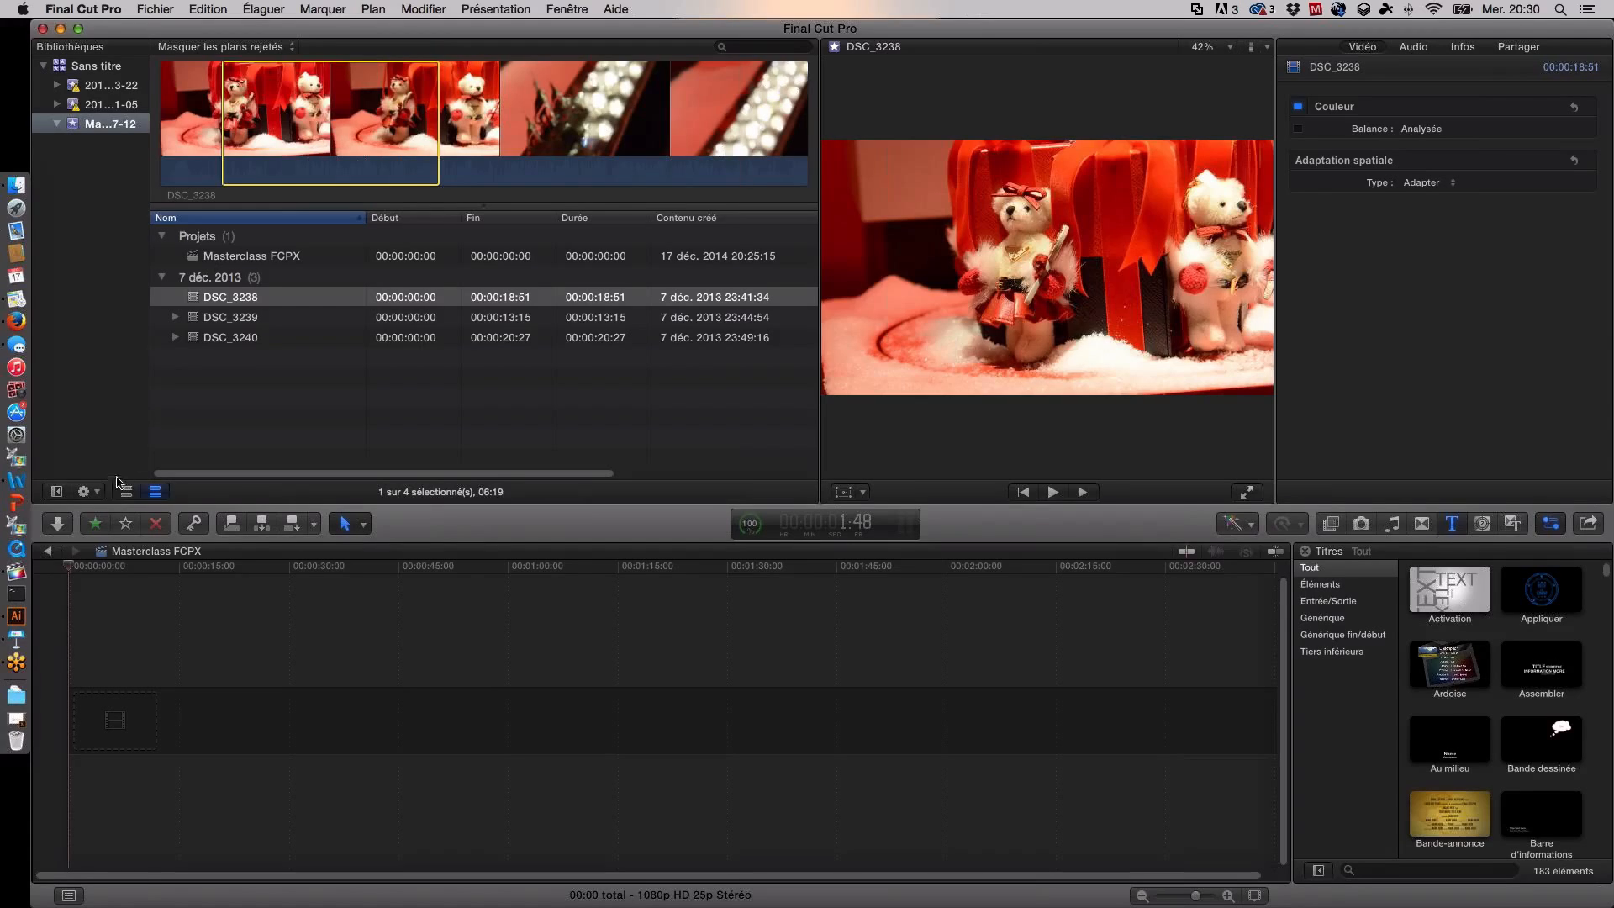
click(94, 524)
Step: Review the favourite ranges of DSC_3239 and DSC_3240 by selecting each clip in the list
click(361, 318)
click(350, 337)
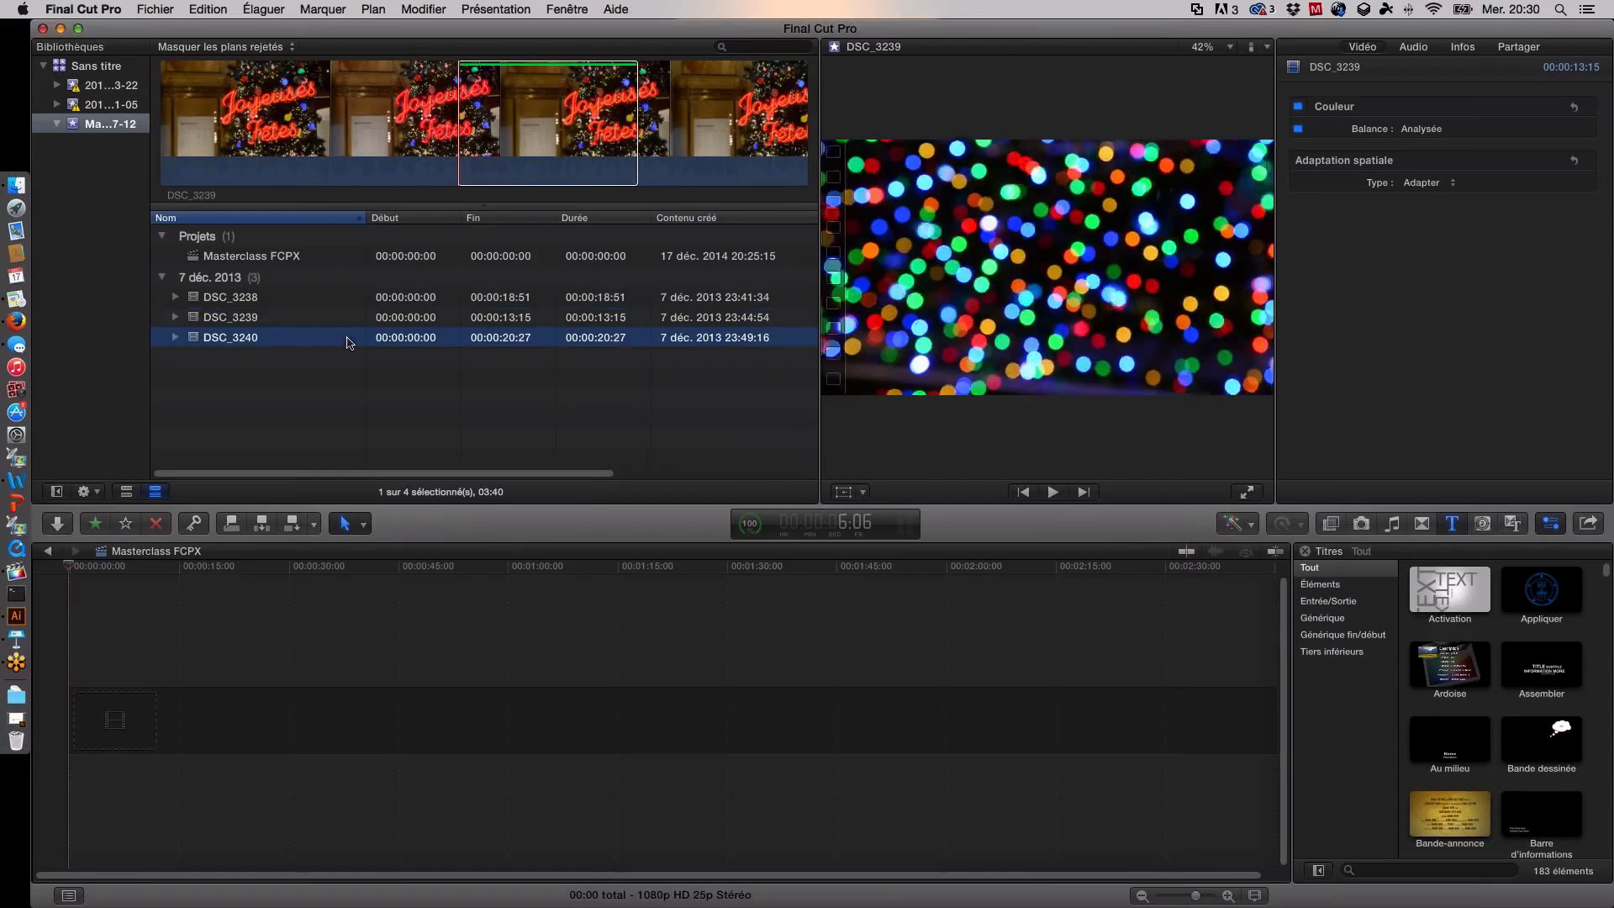
Step: Browse the media import list of the Joyeux Noel folder, preview a GoPro clip and DSC_3225.MOV, and close it without importing
click(360, 323)
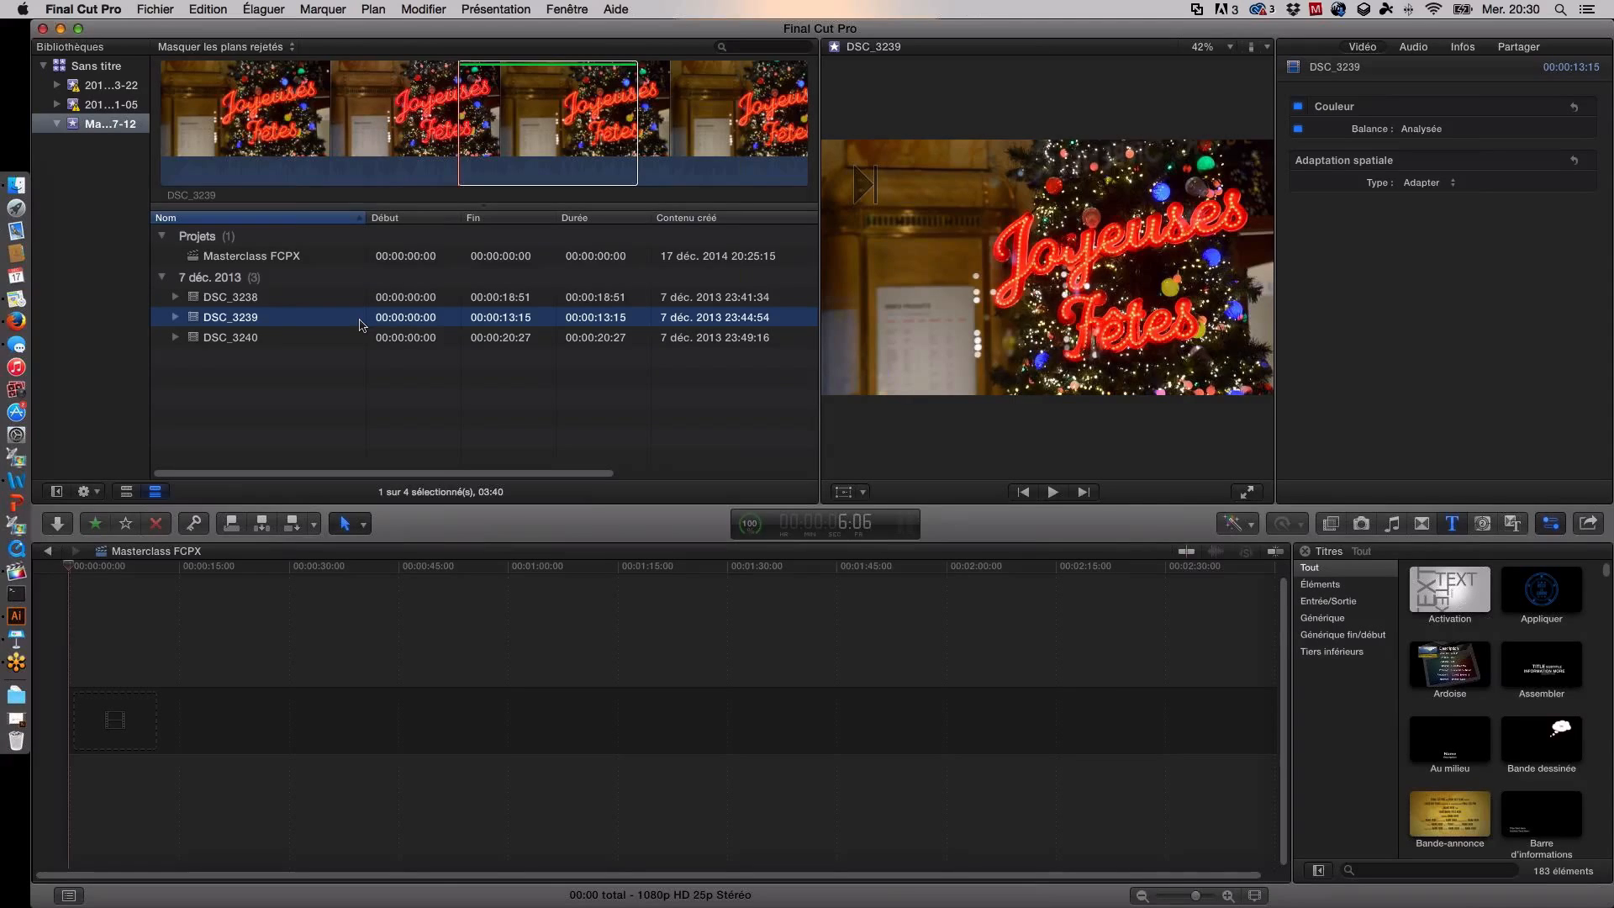
click(172, 8)
mouse_move(220, 120)
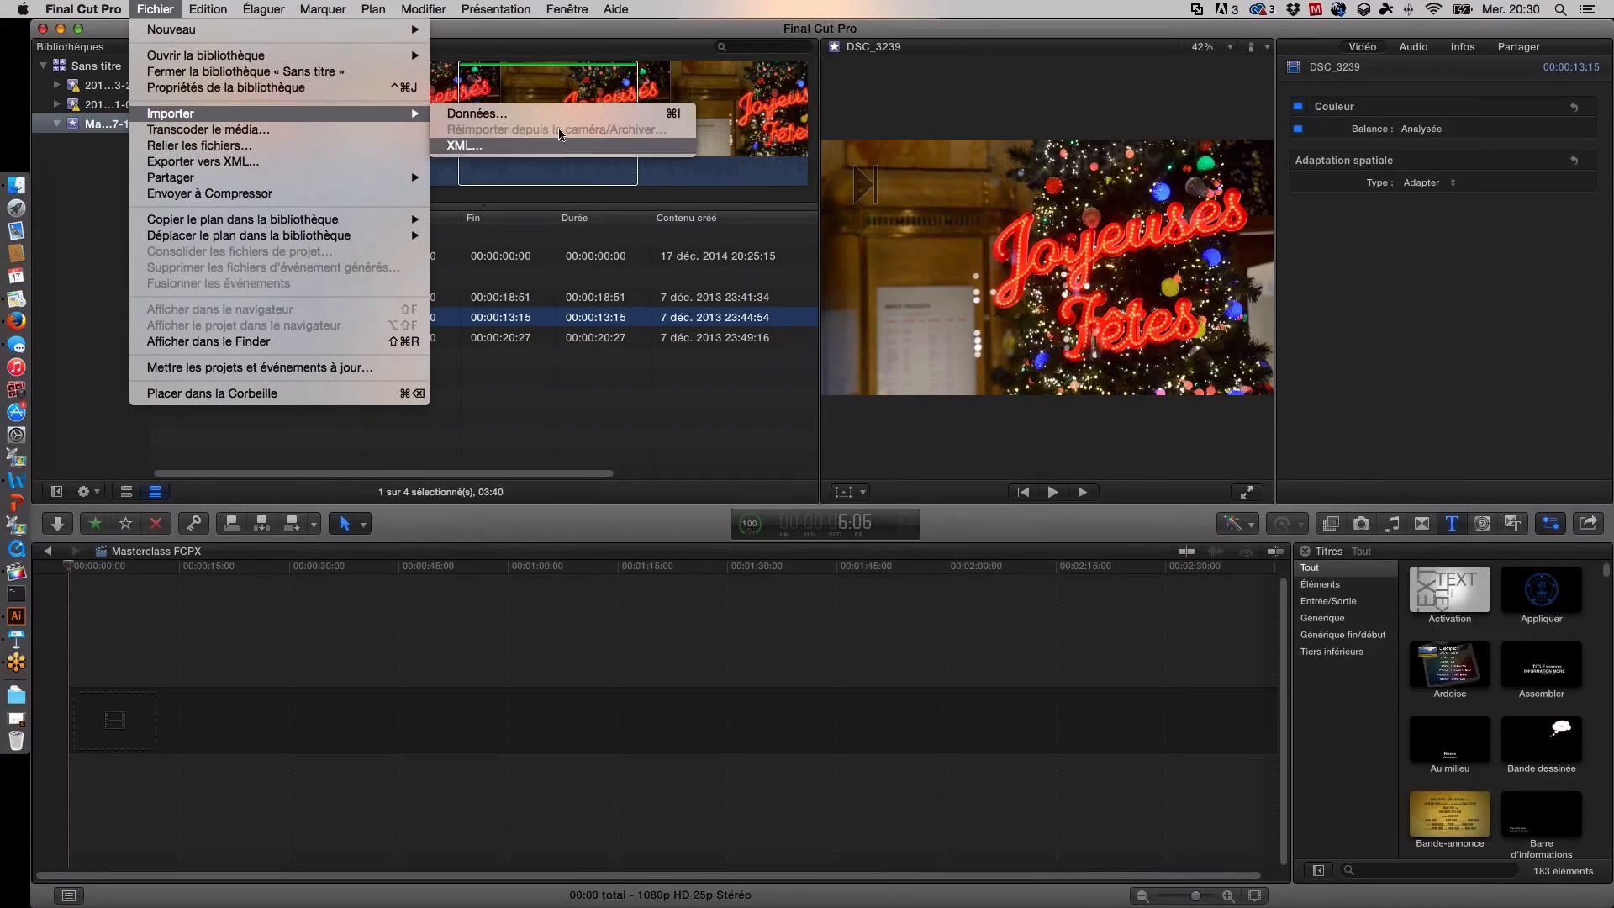
click(532, 316)
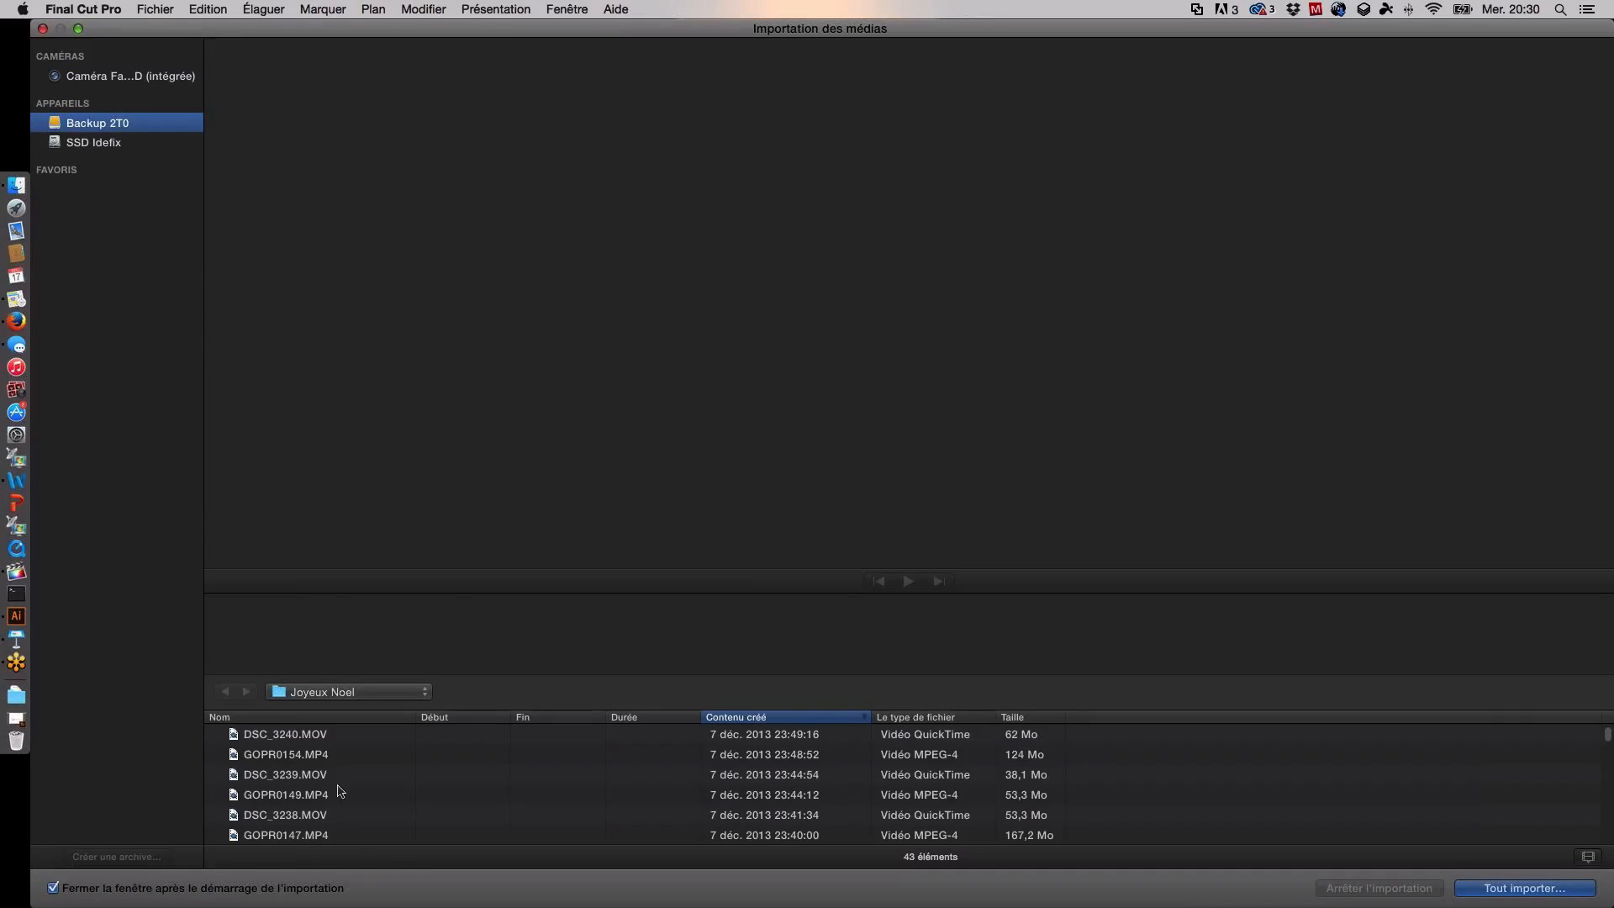
click(345, 792)
scroll(345, 782, down, 10)
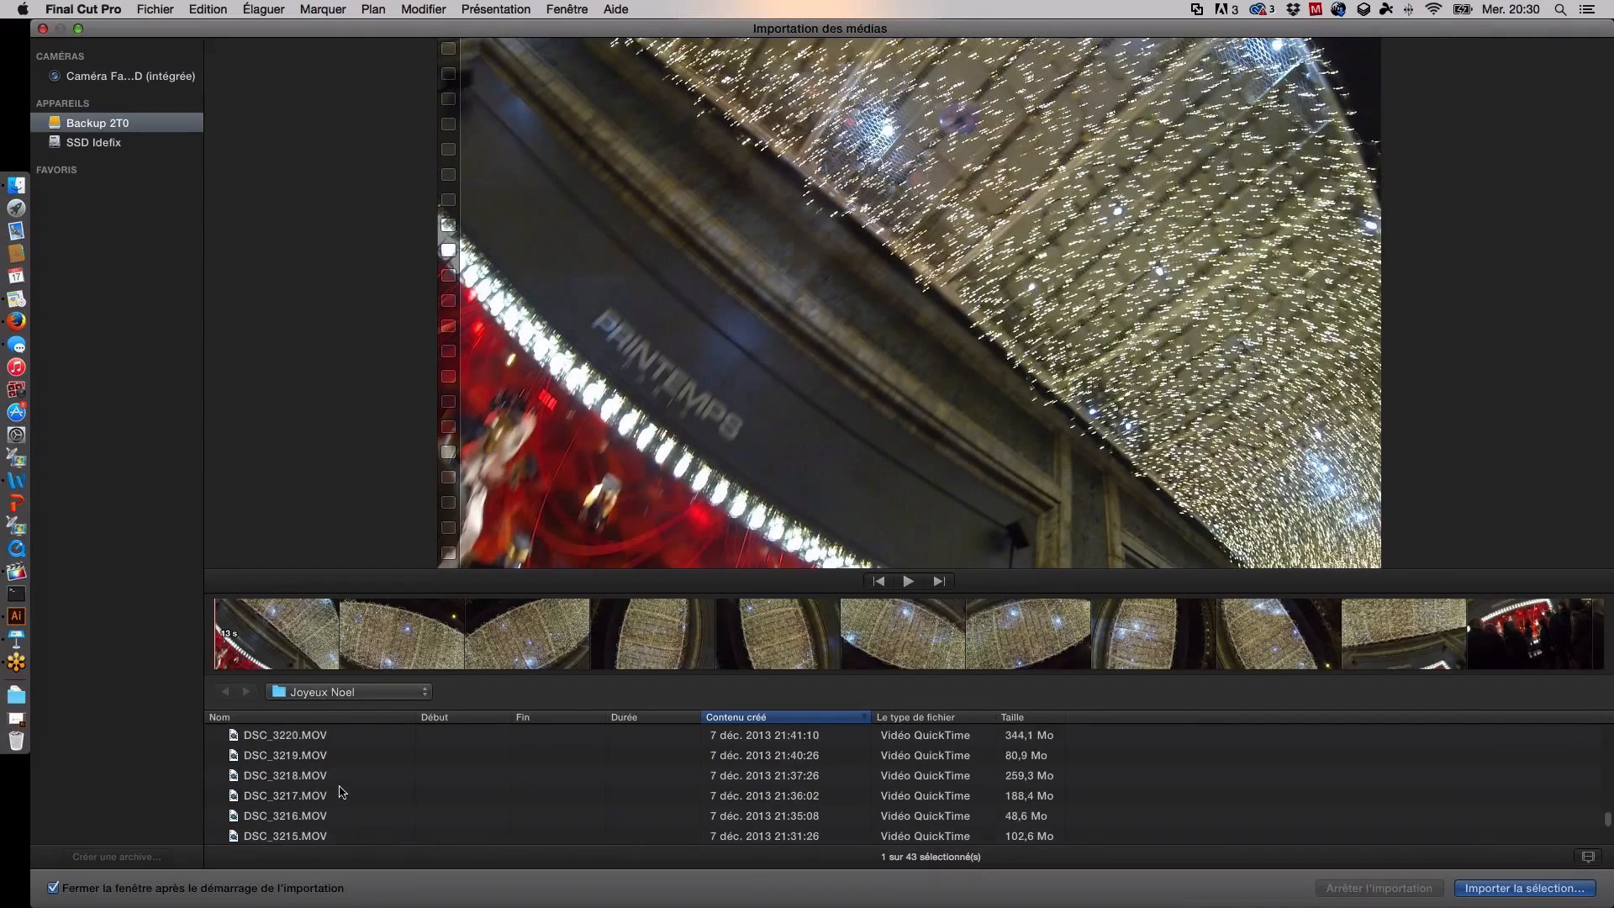
scroll(328, 776, up, 3)
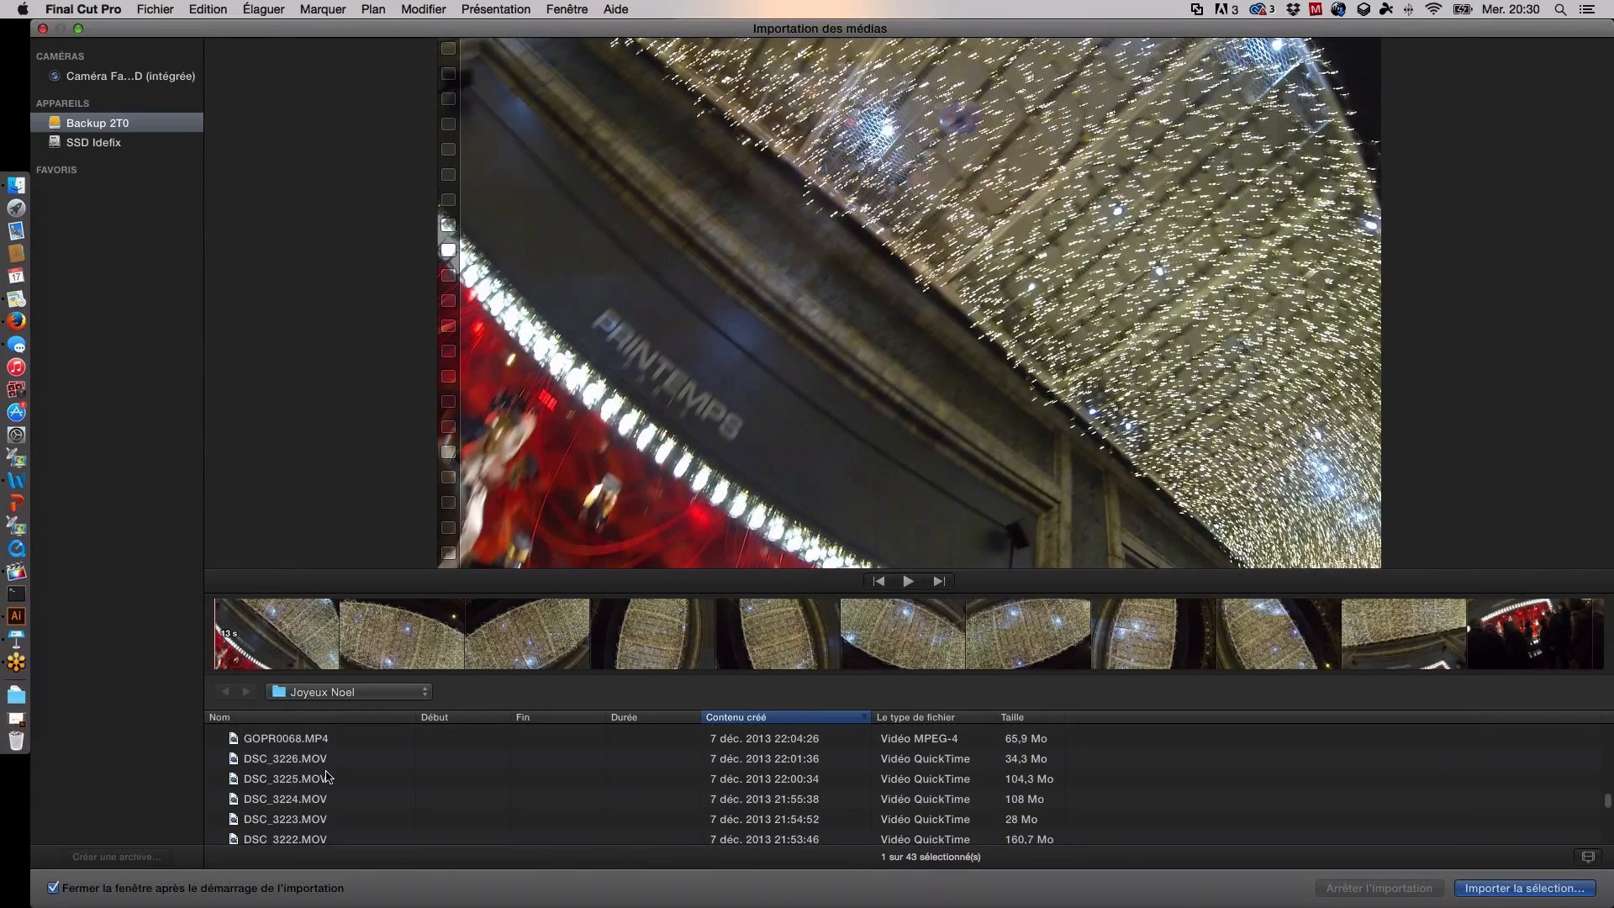
click(328, 775)
scroll(325, 779, up, 4)
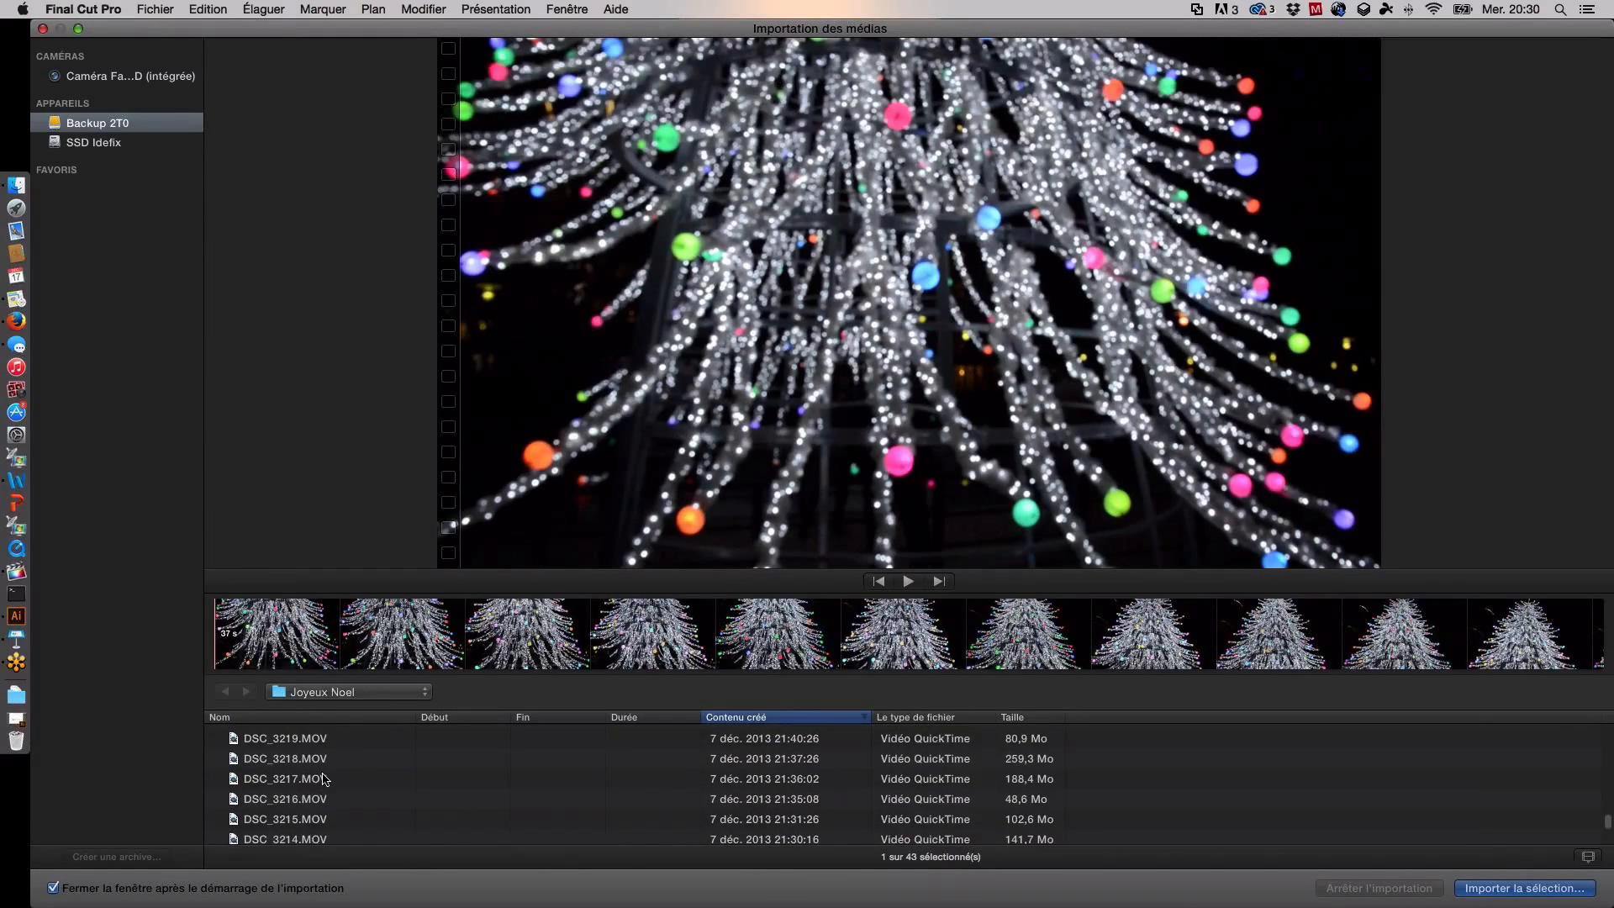
scroll(324, 778, down, 10)
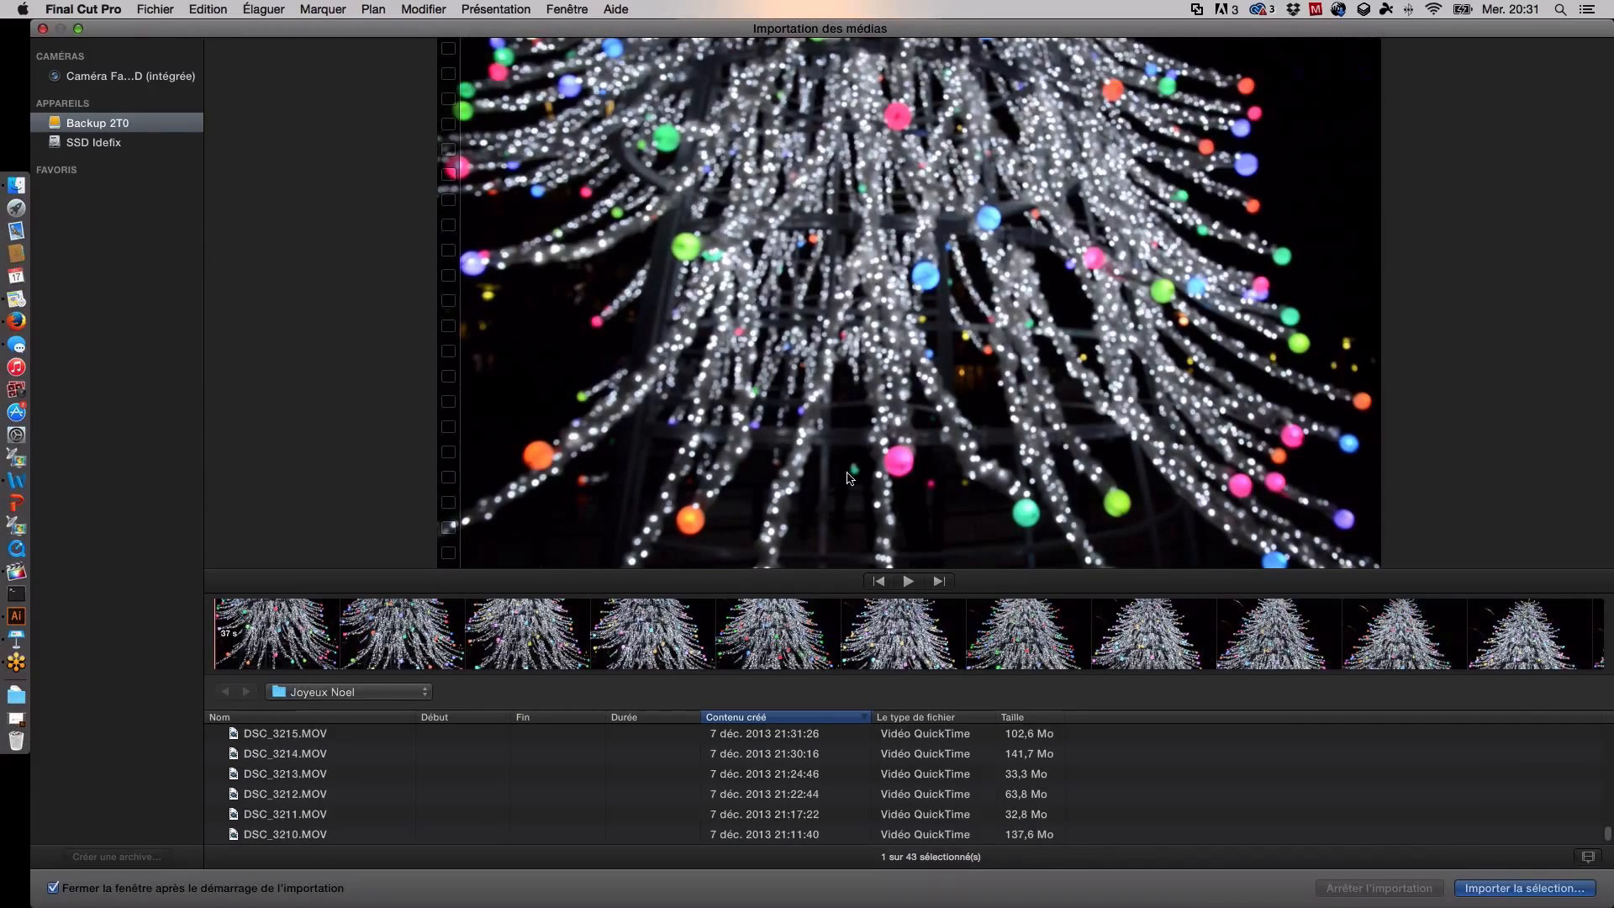
click(44, 29)
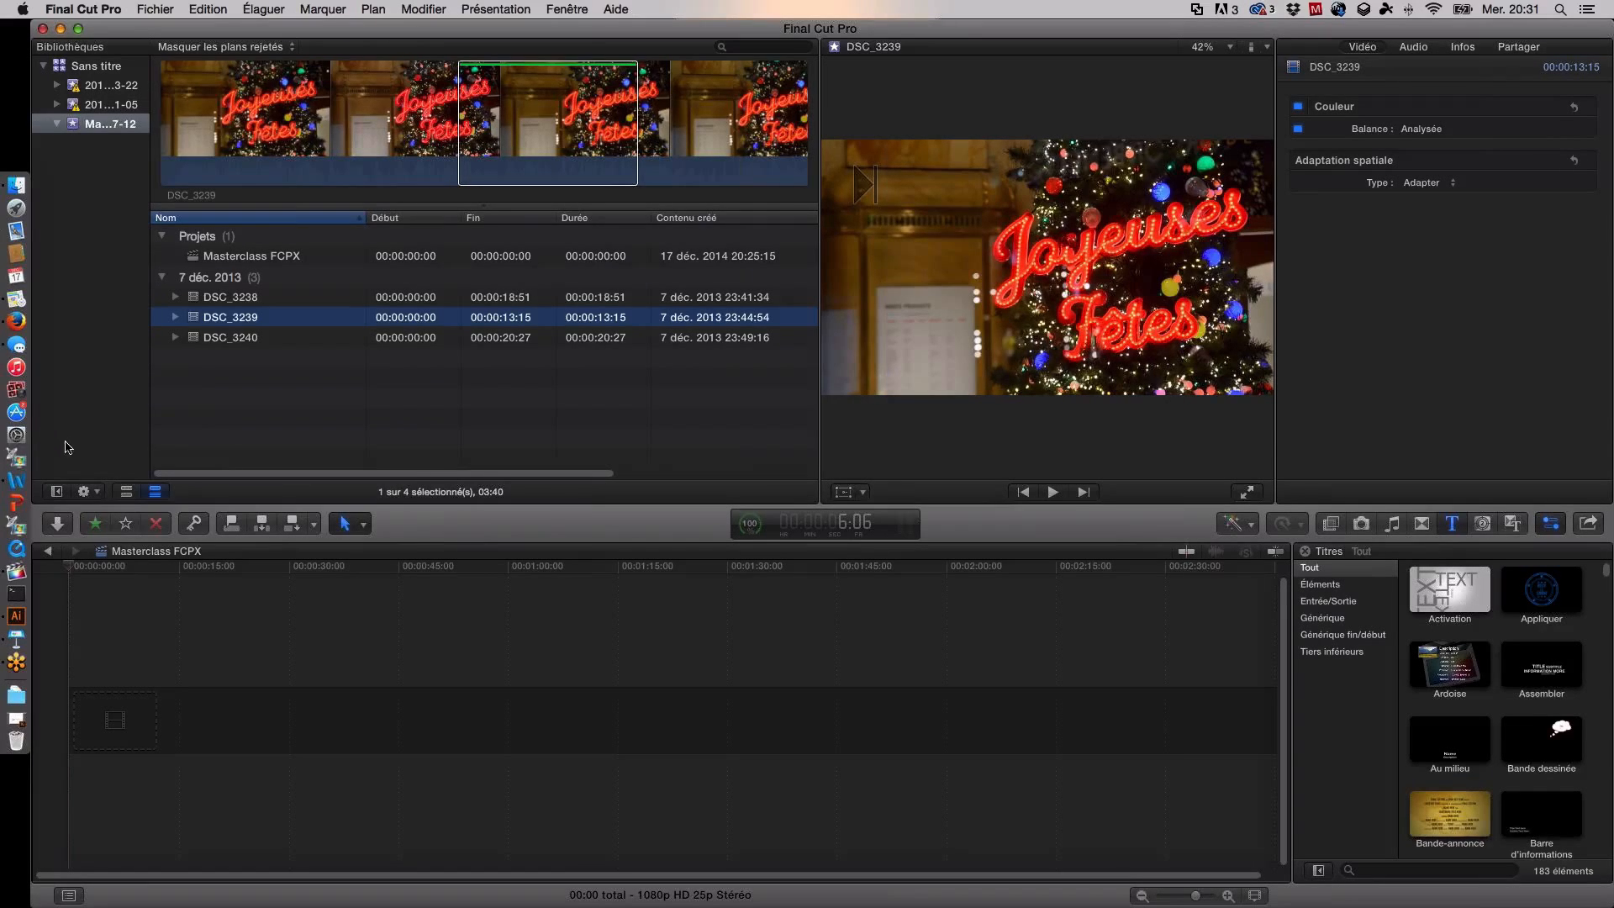
Step: Select DSC_3238's range from about 10:31 to the clip's end and mark it as rejected
click(200, 340)
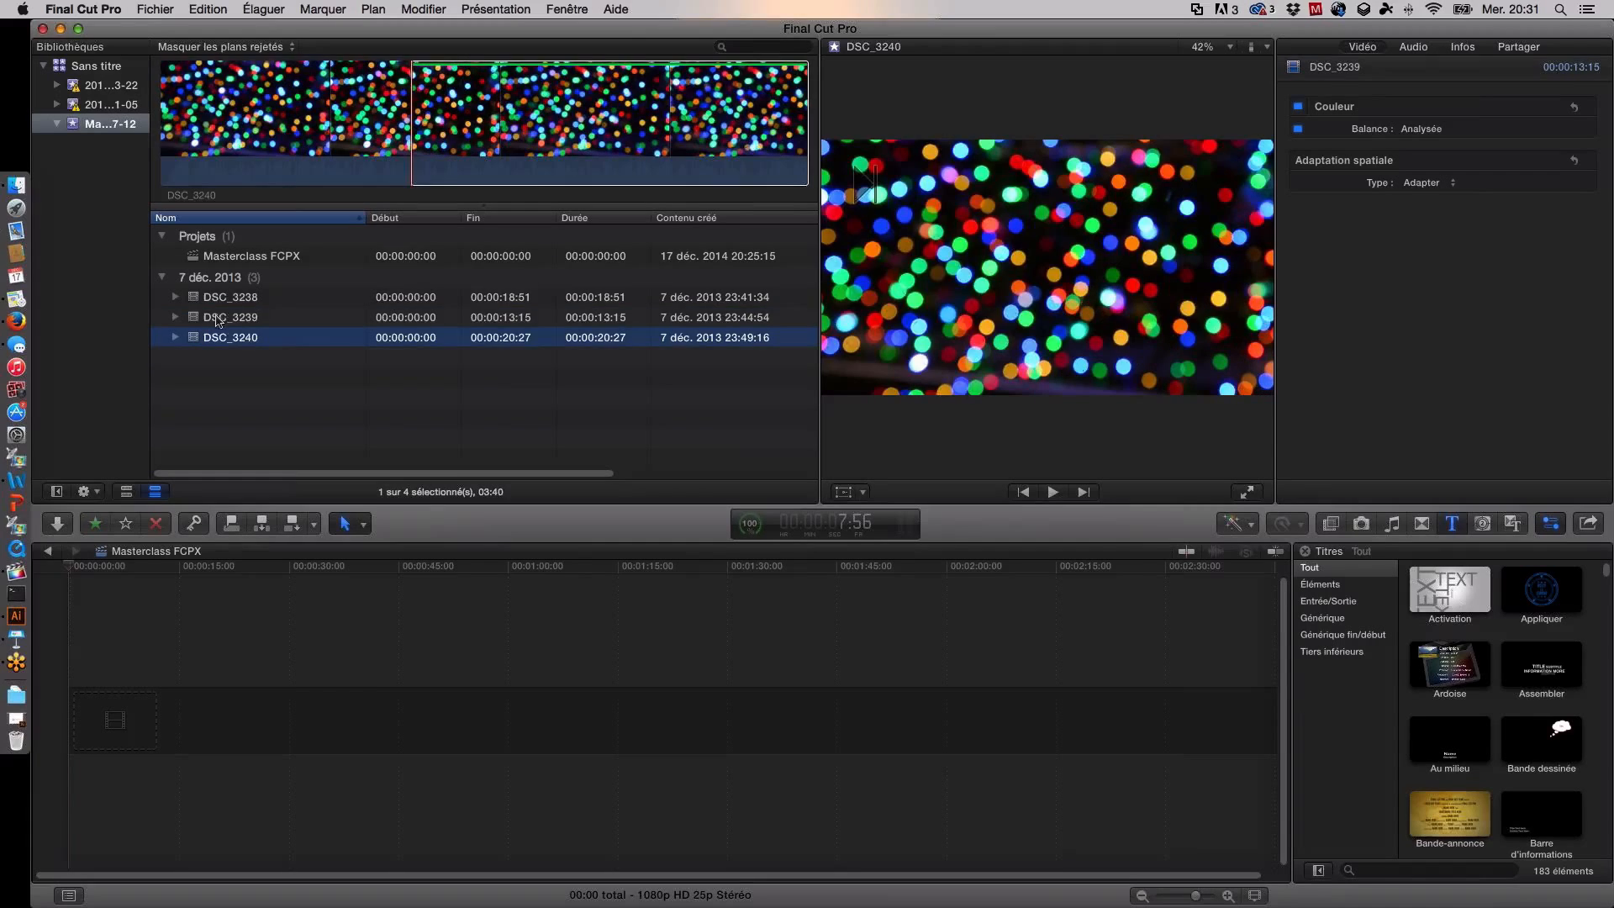
click(224, 318)
click(235, 301)
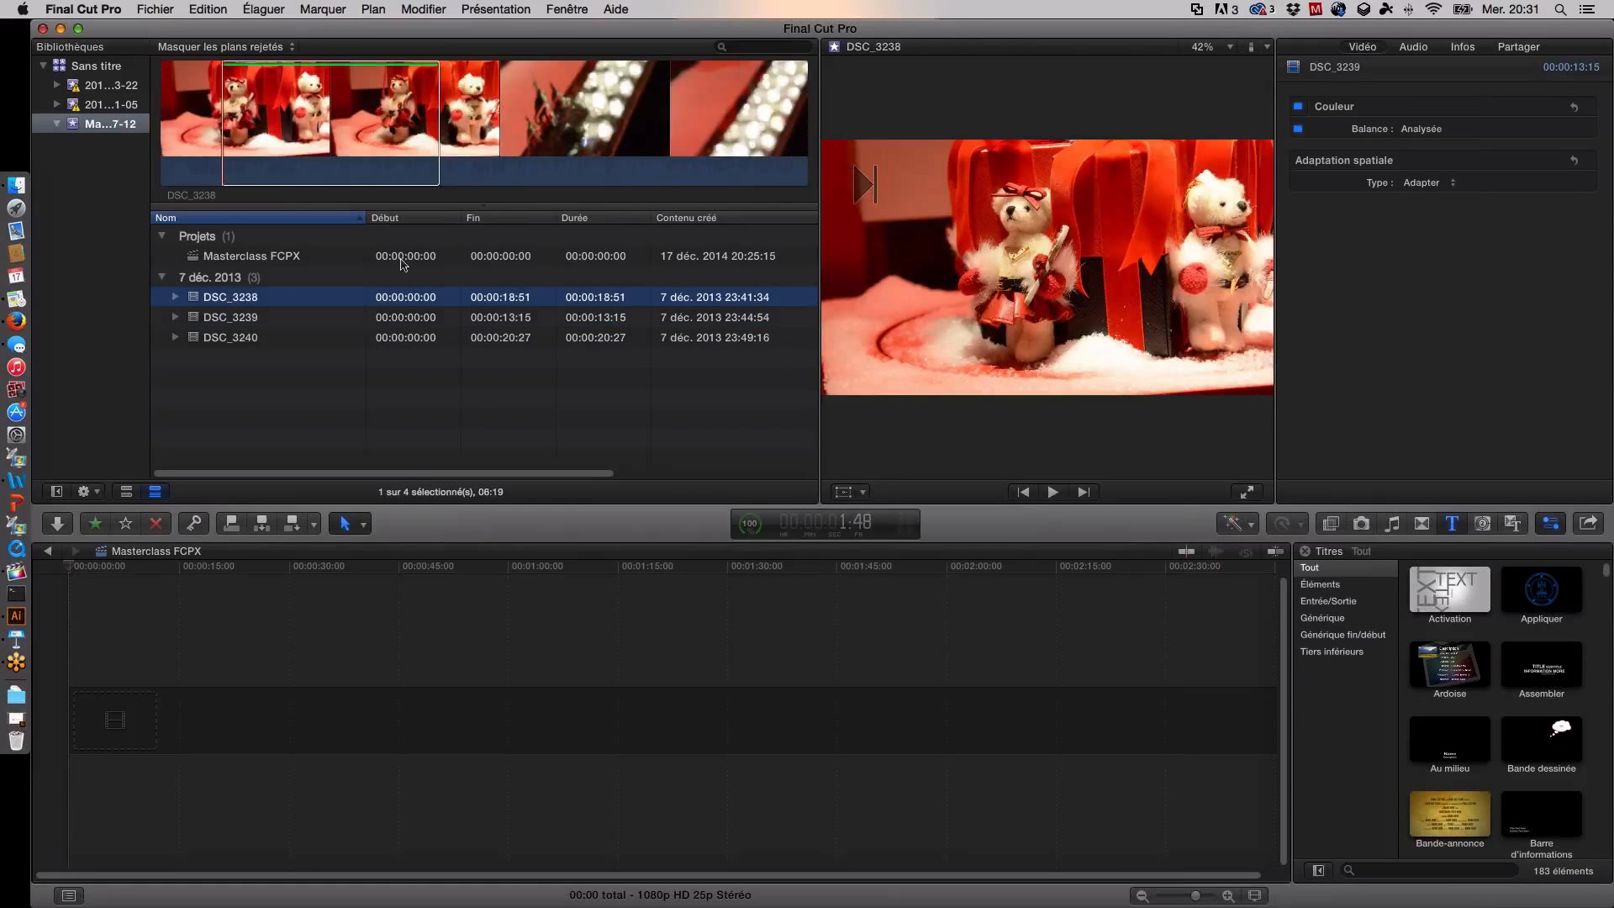
click(323, 116)
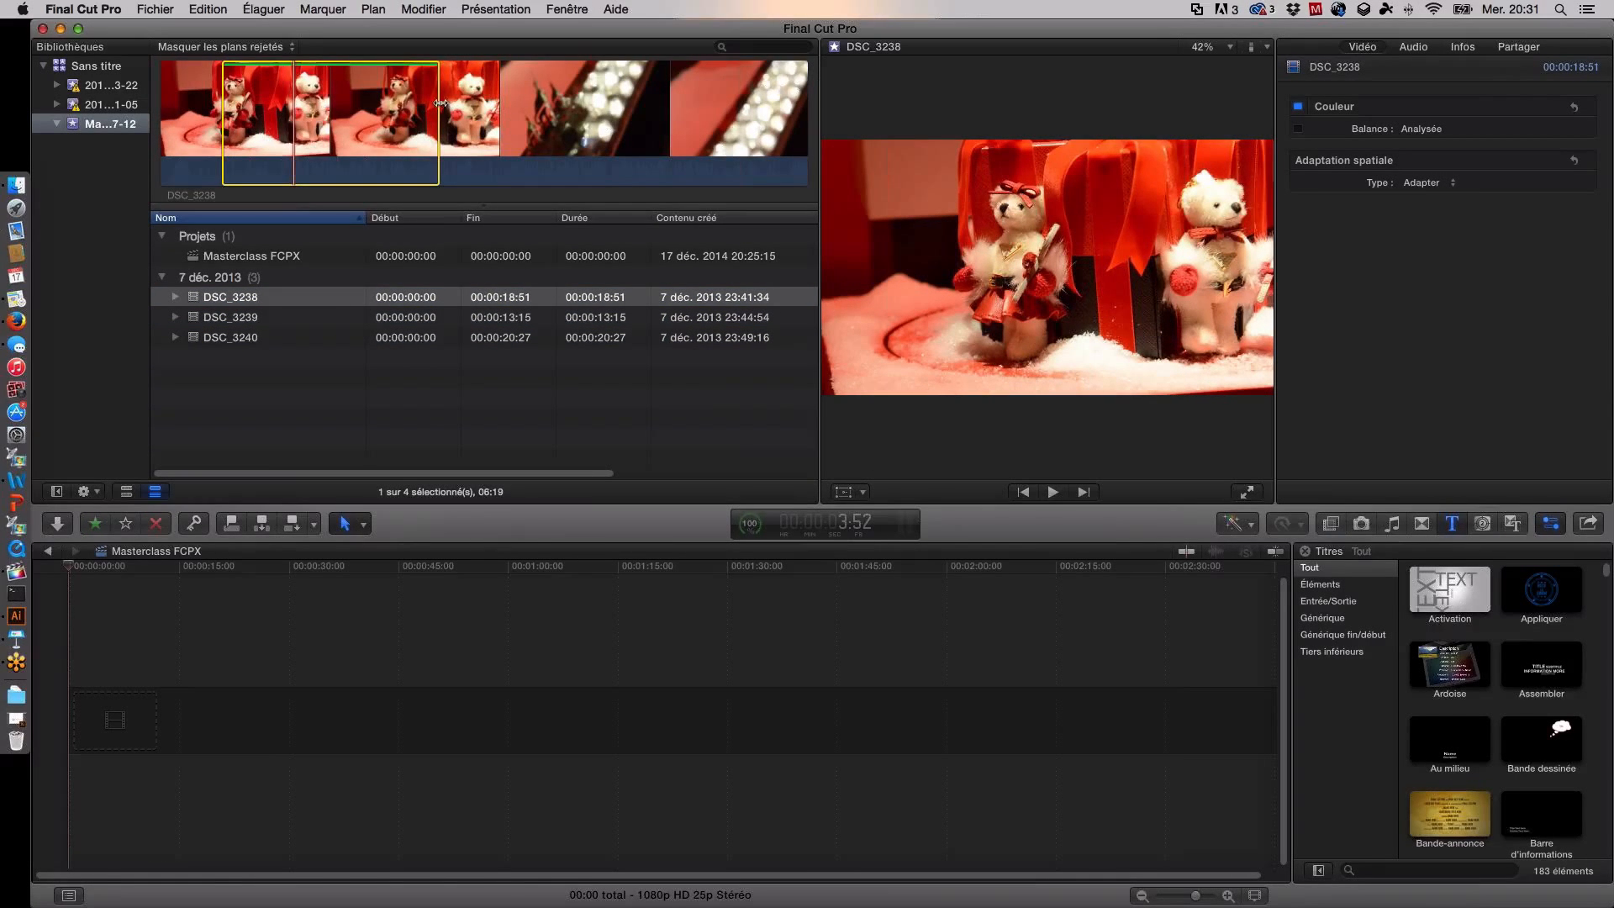
drag(438, 108, 890, 133)
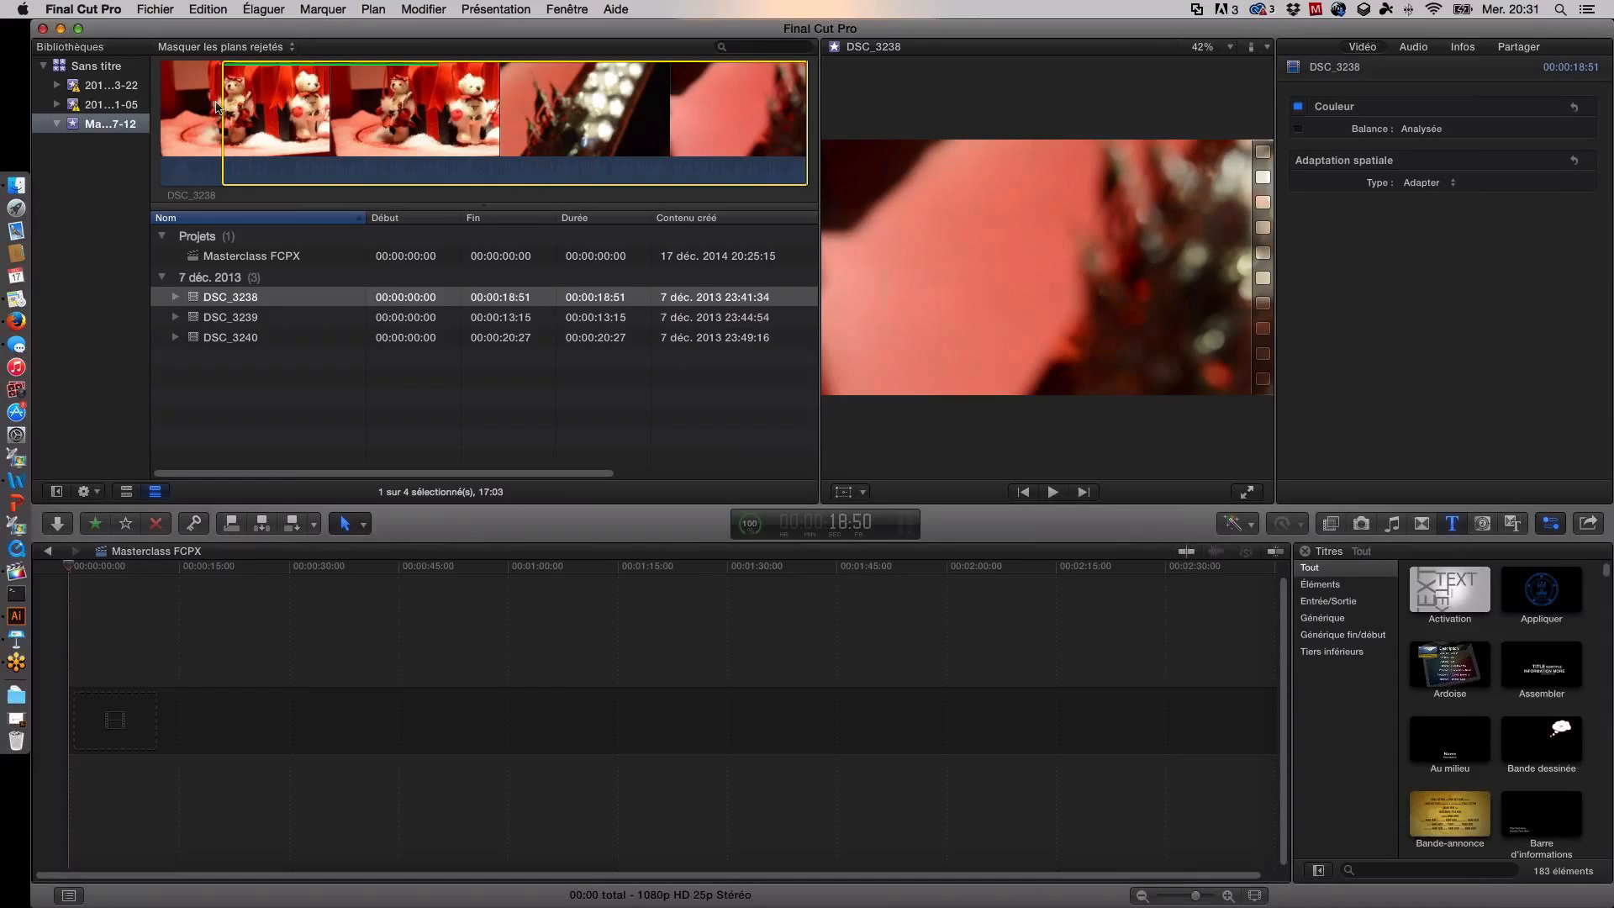
drag(220, 103, 522, 118)
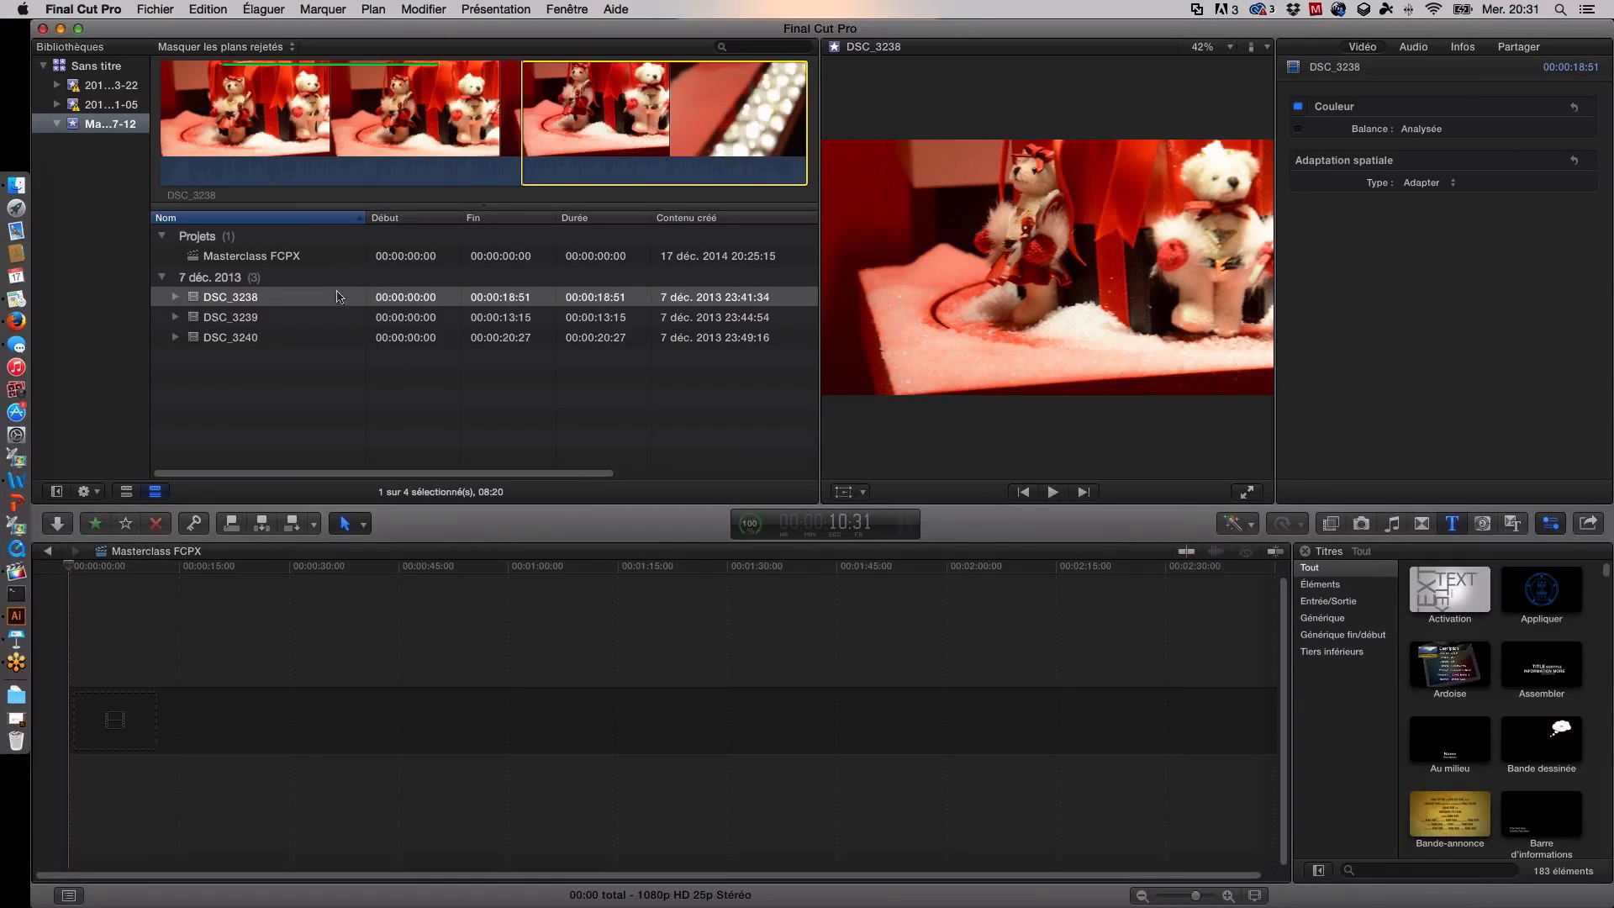
click(158, 523)
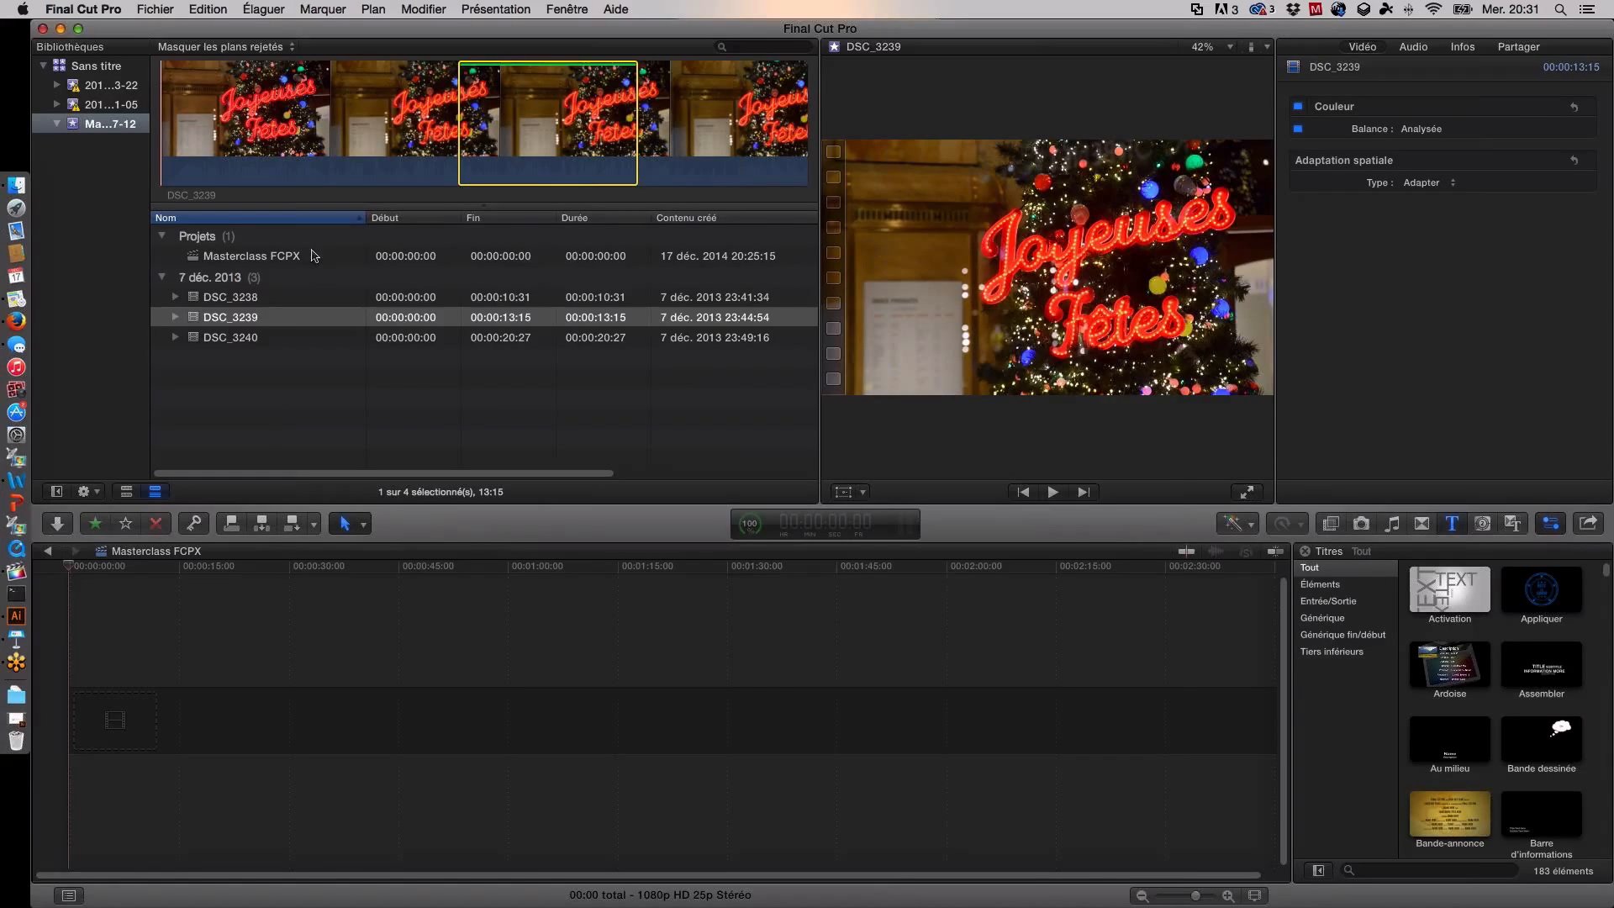
Step: Play the remaining part of DSC_3238 and check the clip filter options, keeping Masquer les plans rejetés
click(285, 298)
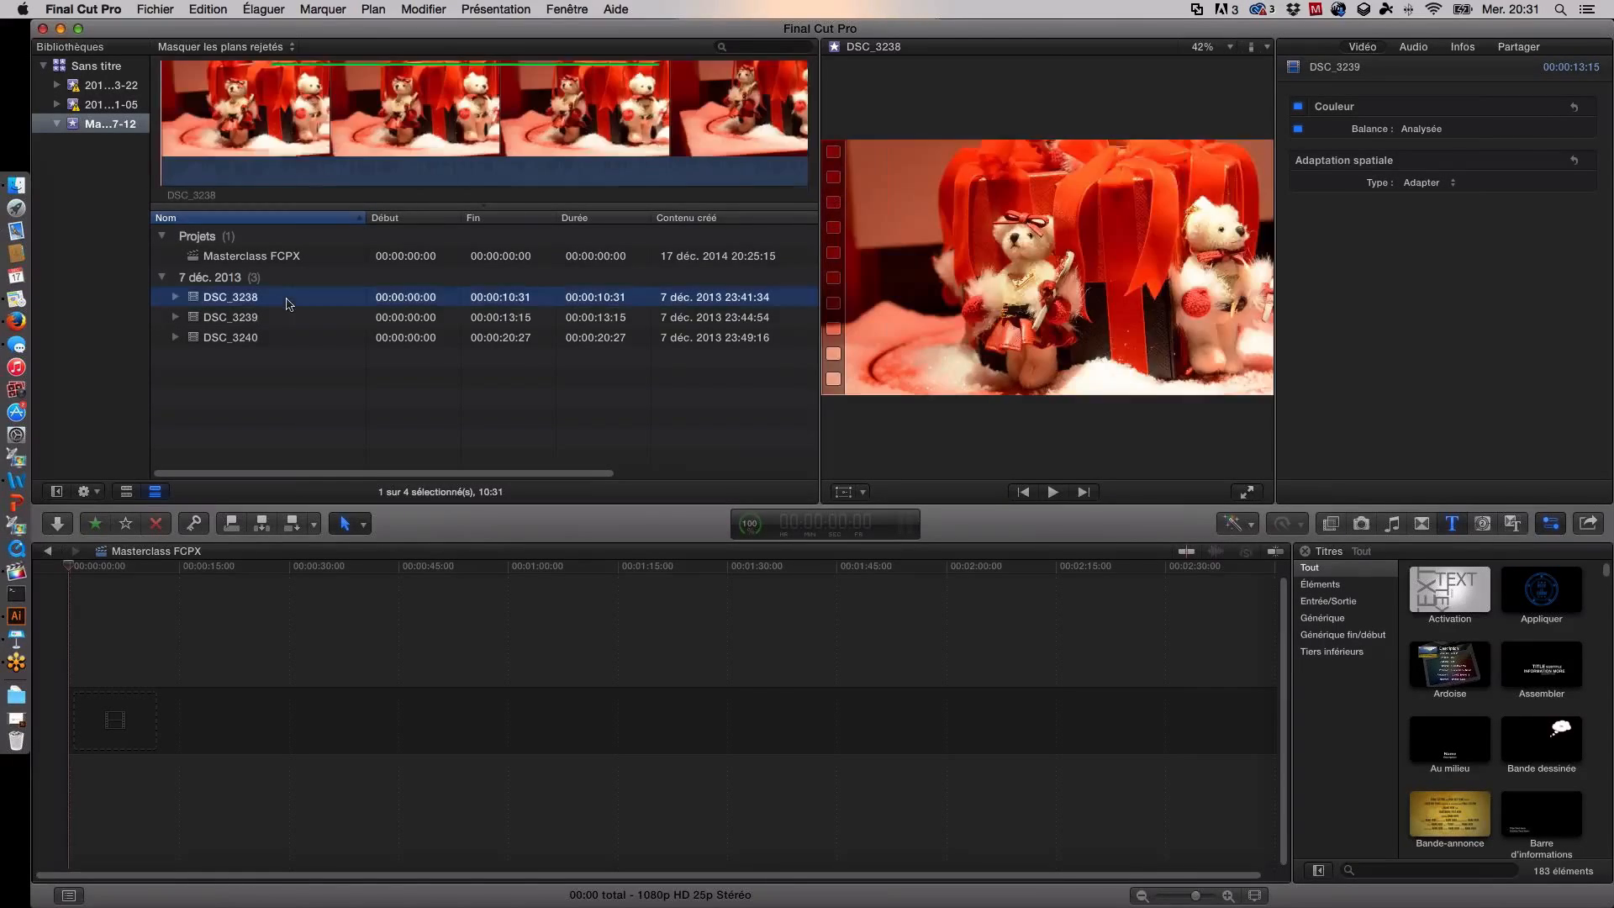
click(734, 114)
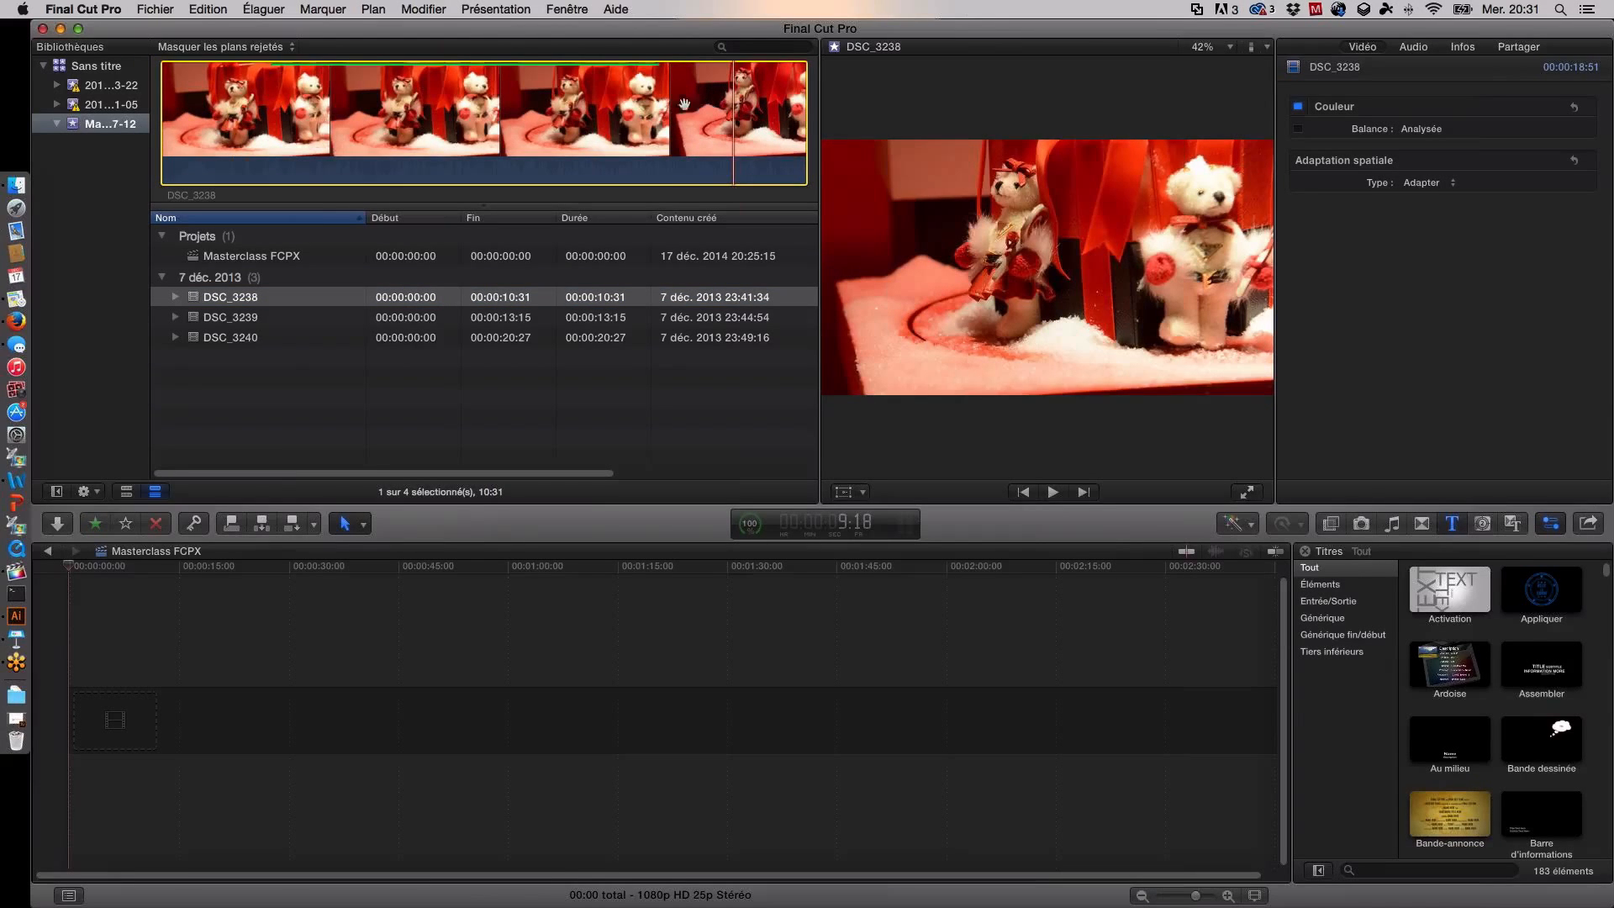
key(space)
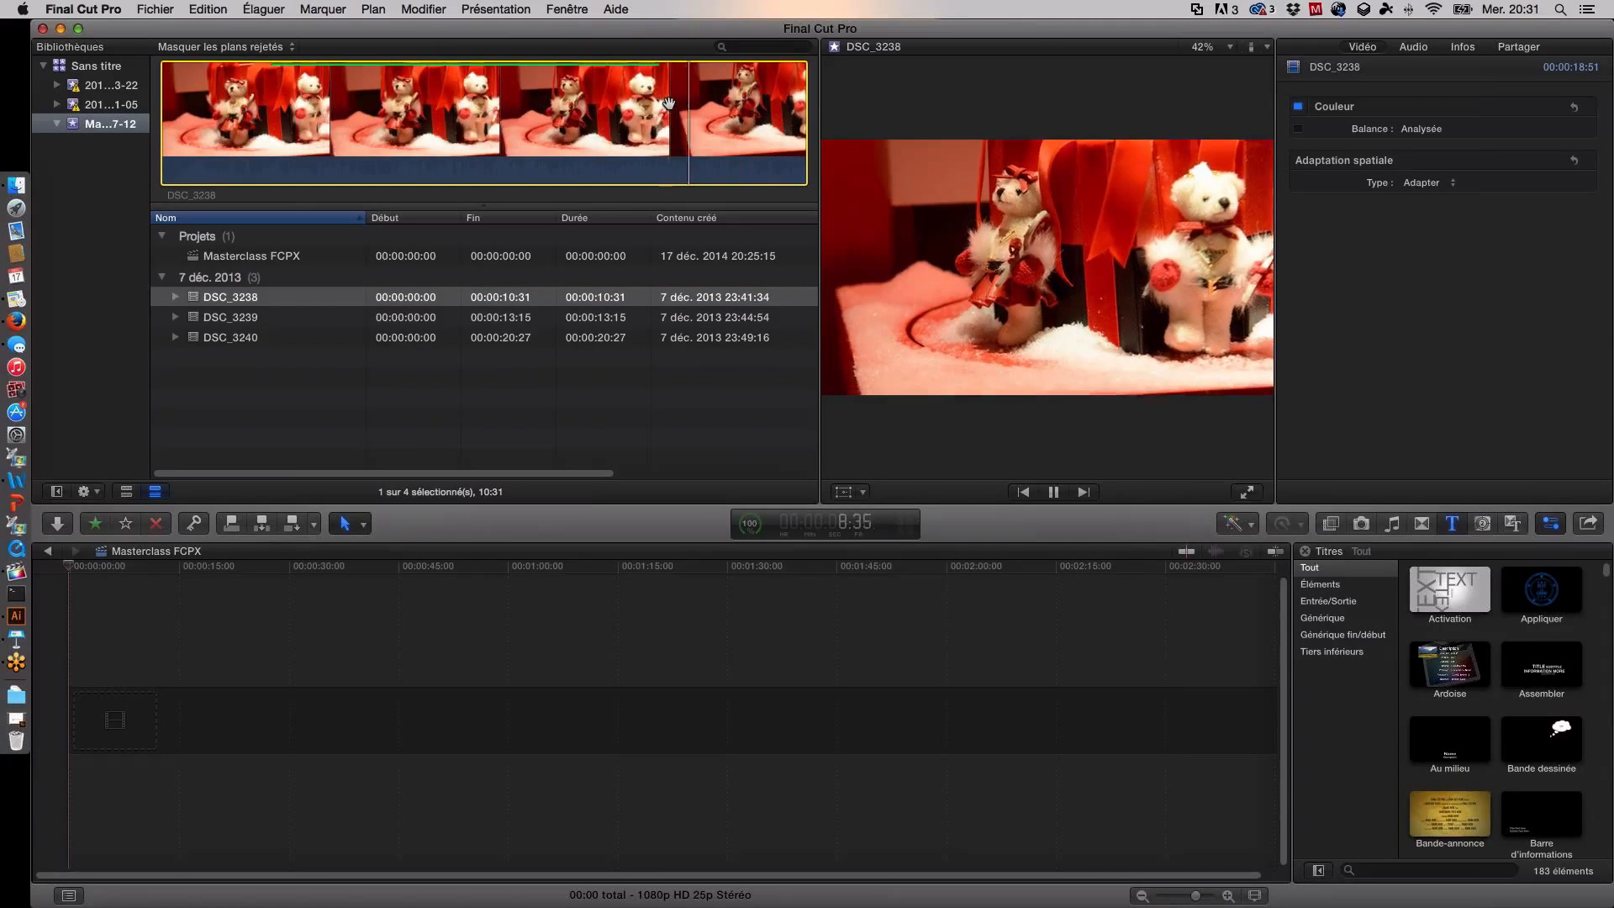
key(j)
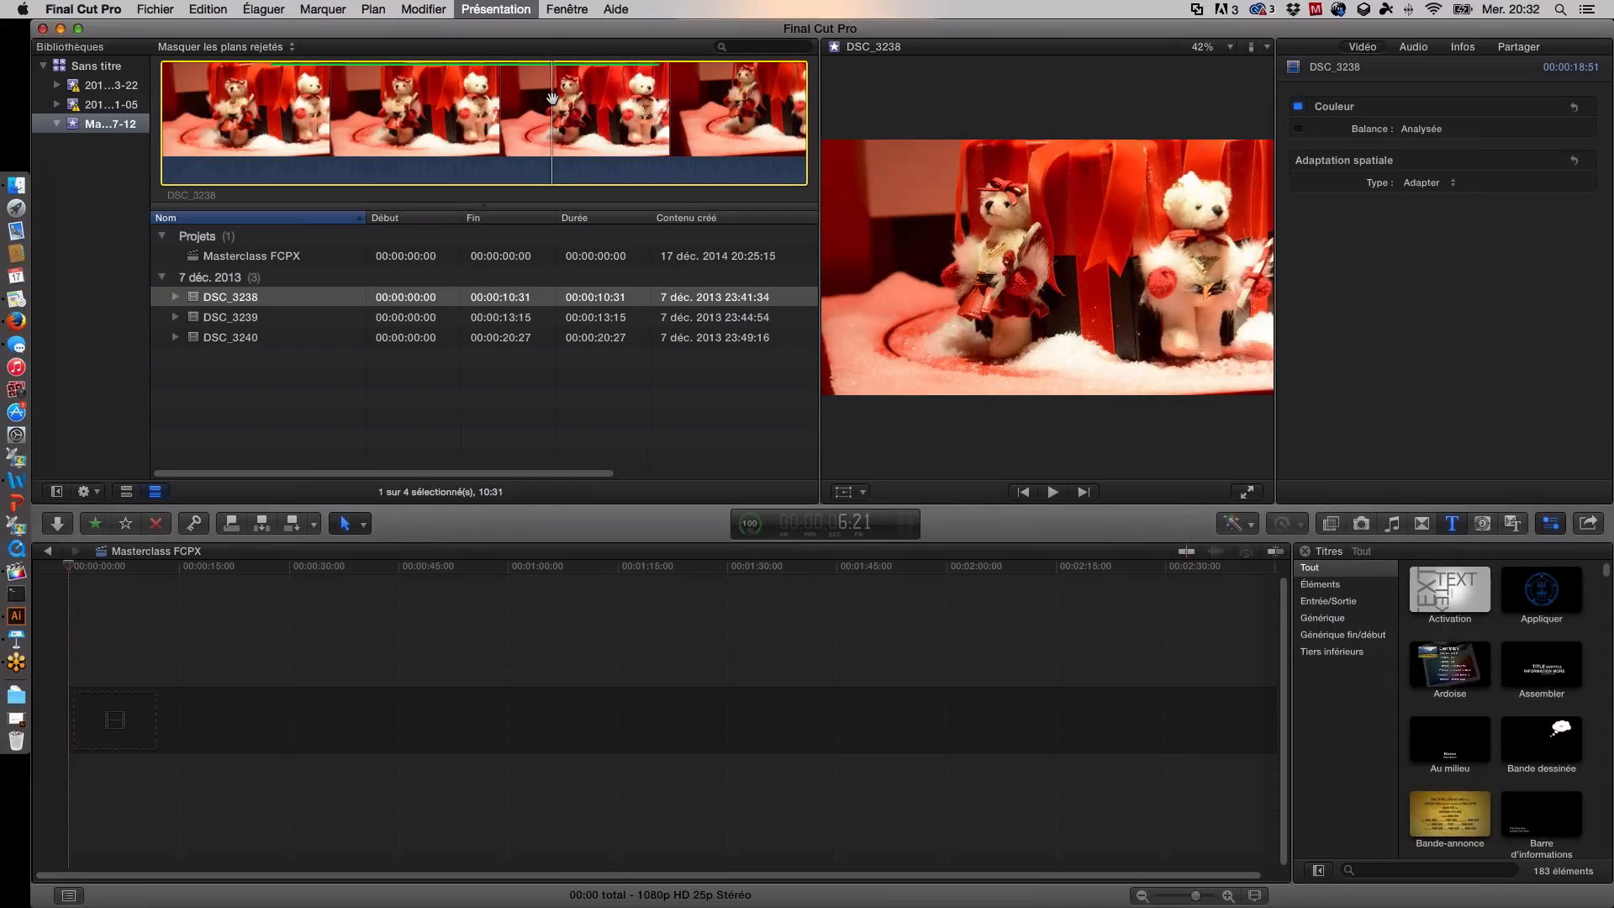
key(space)
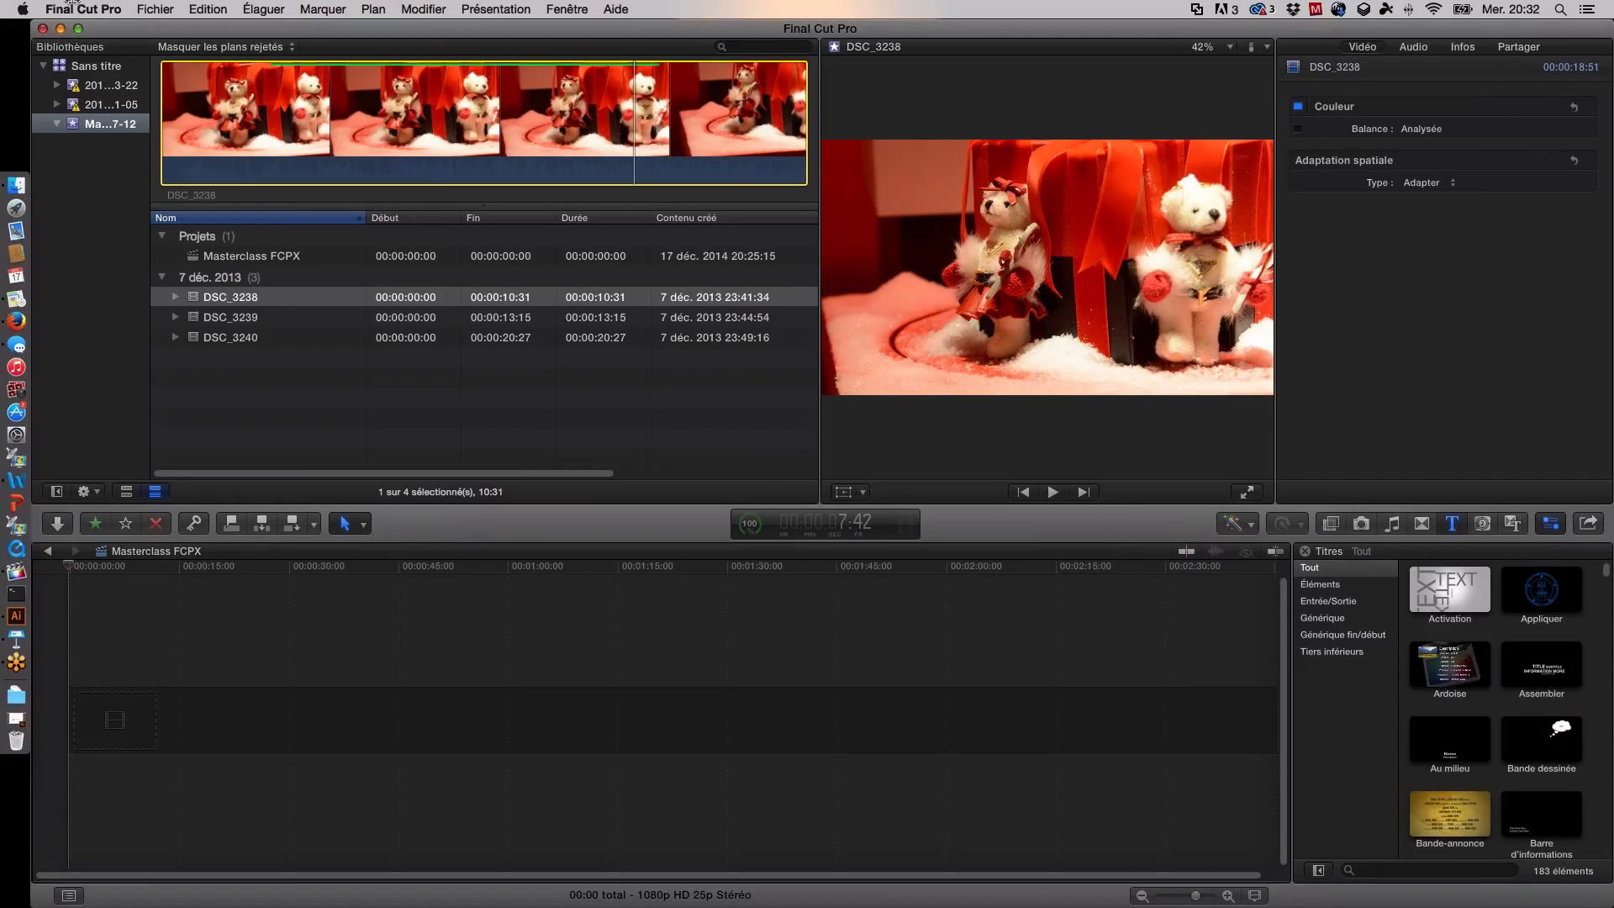
click(227, 50)
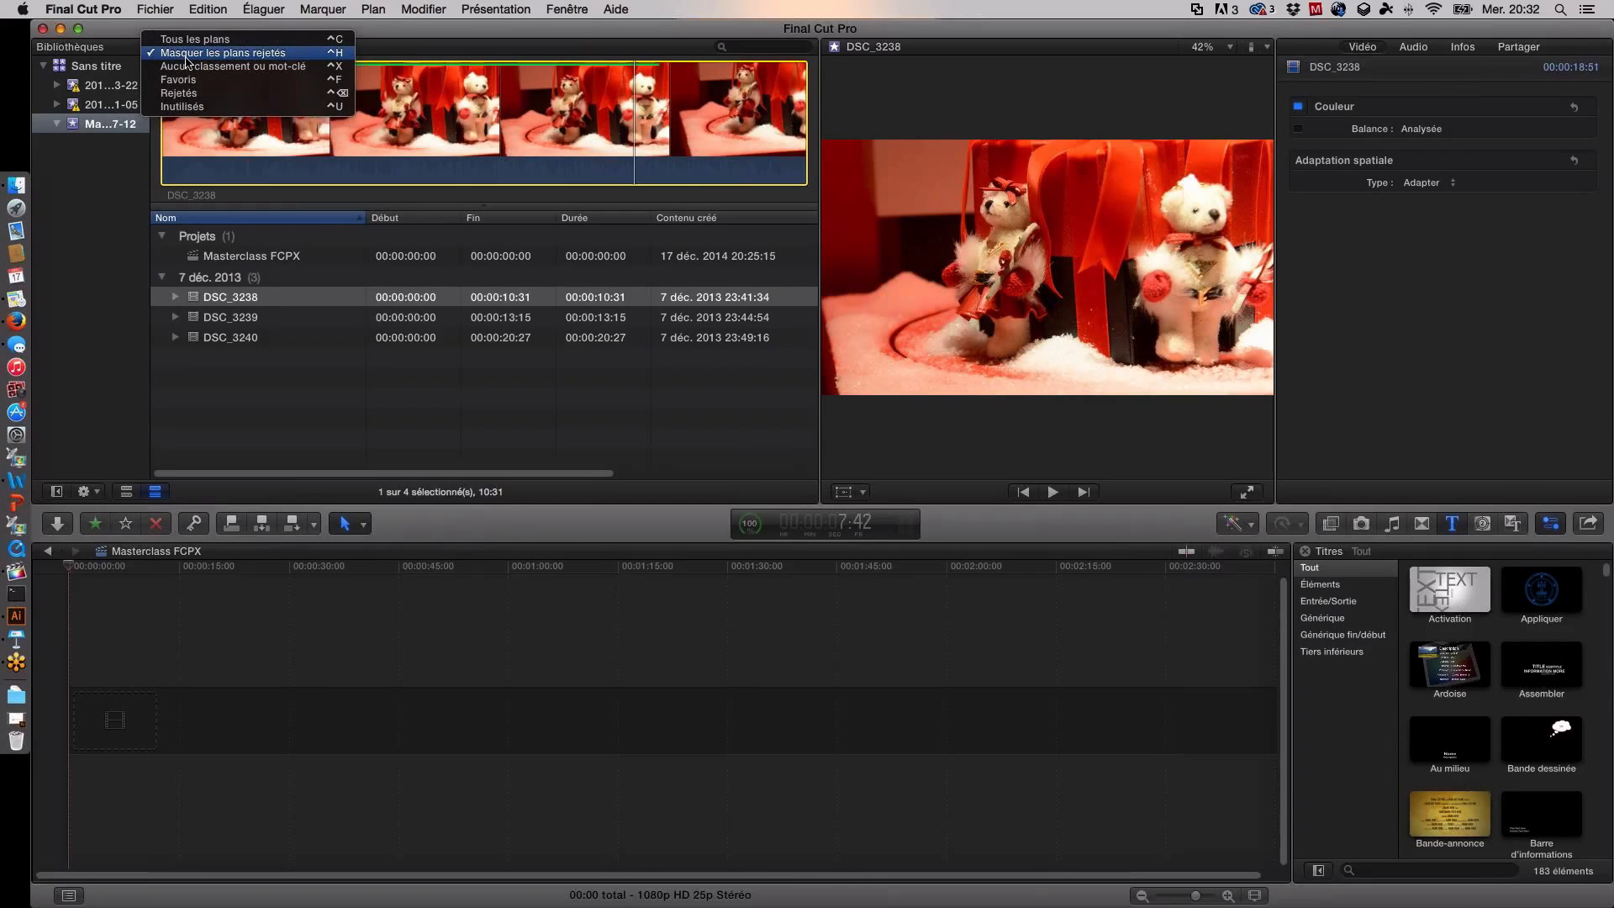
click(186, 57)
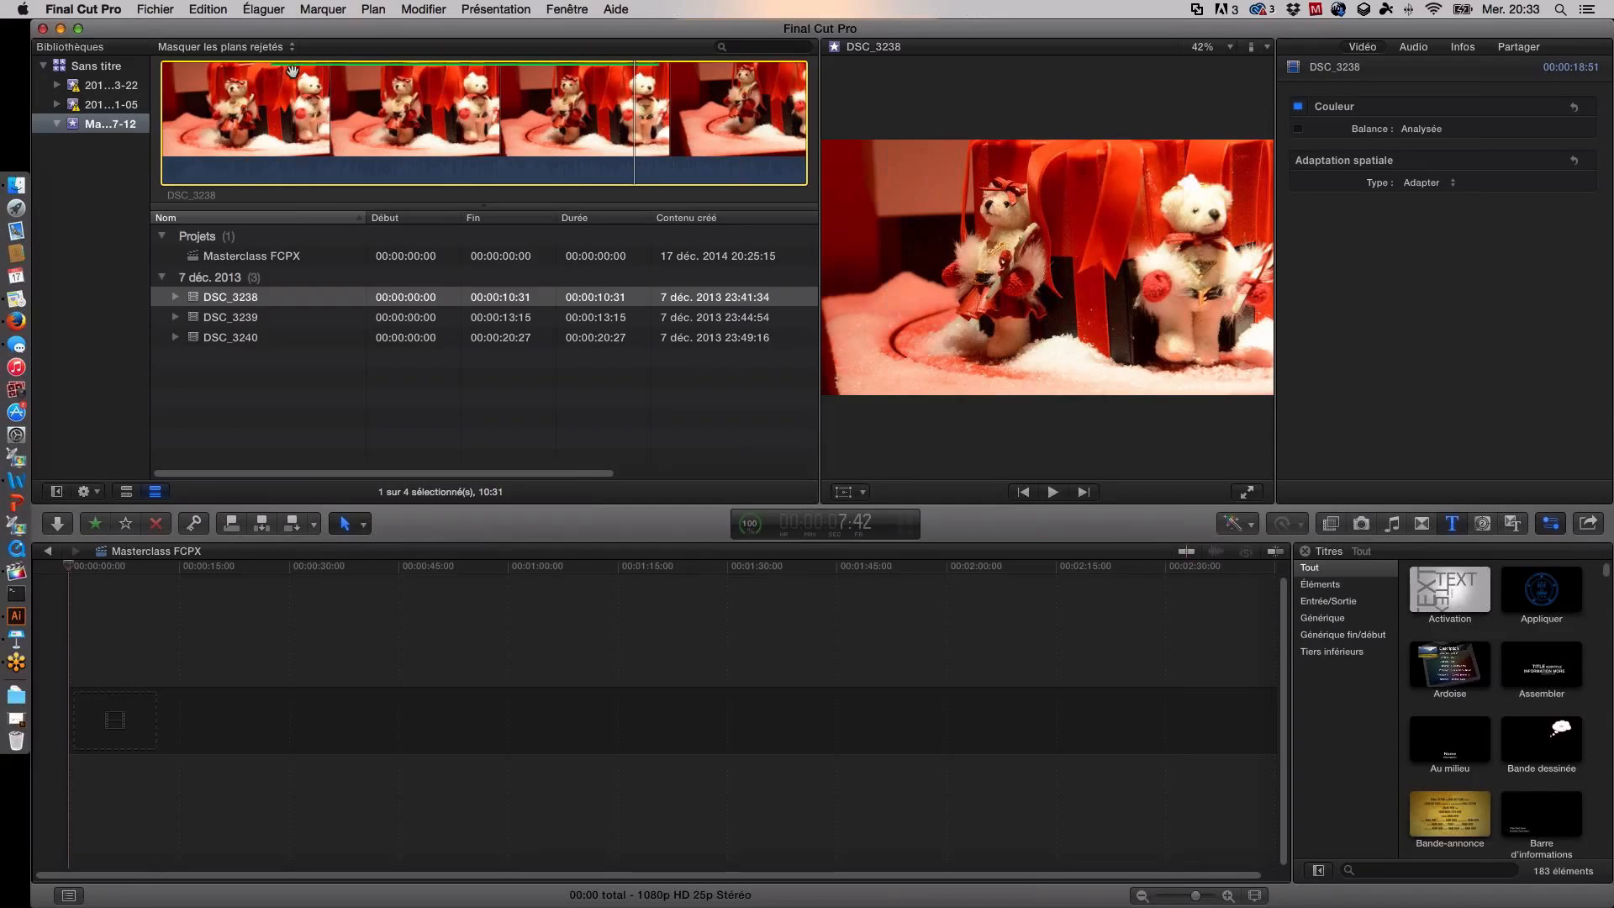
Step: Change DSC_3240's selected range to run from the clip's start to about 4:52
click(282, 335)
click(291, 171)
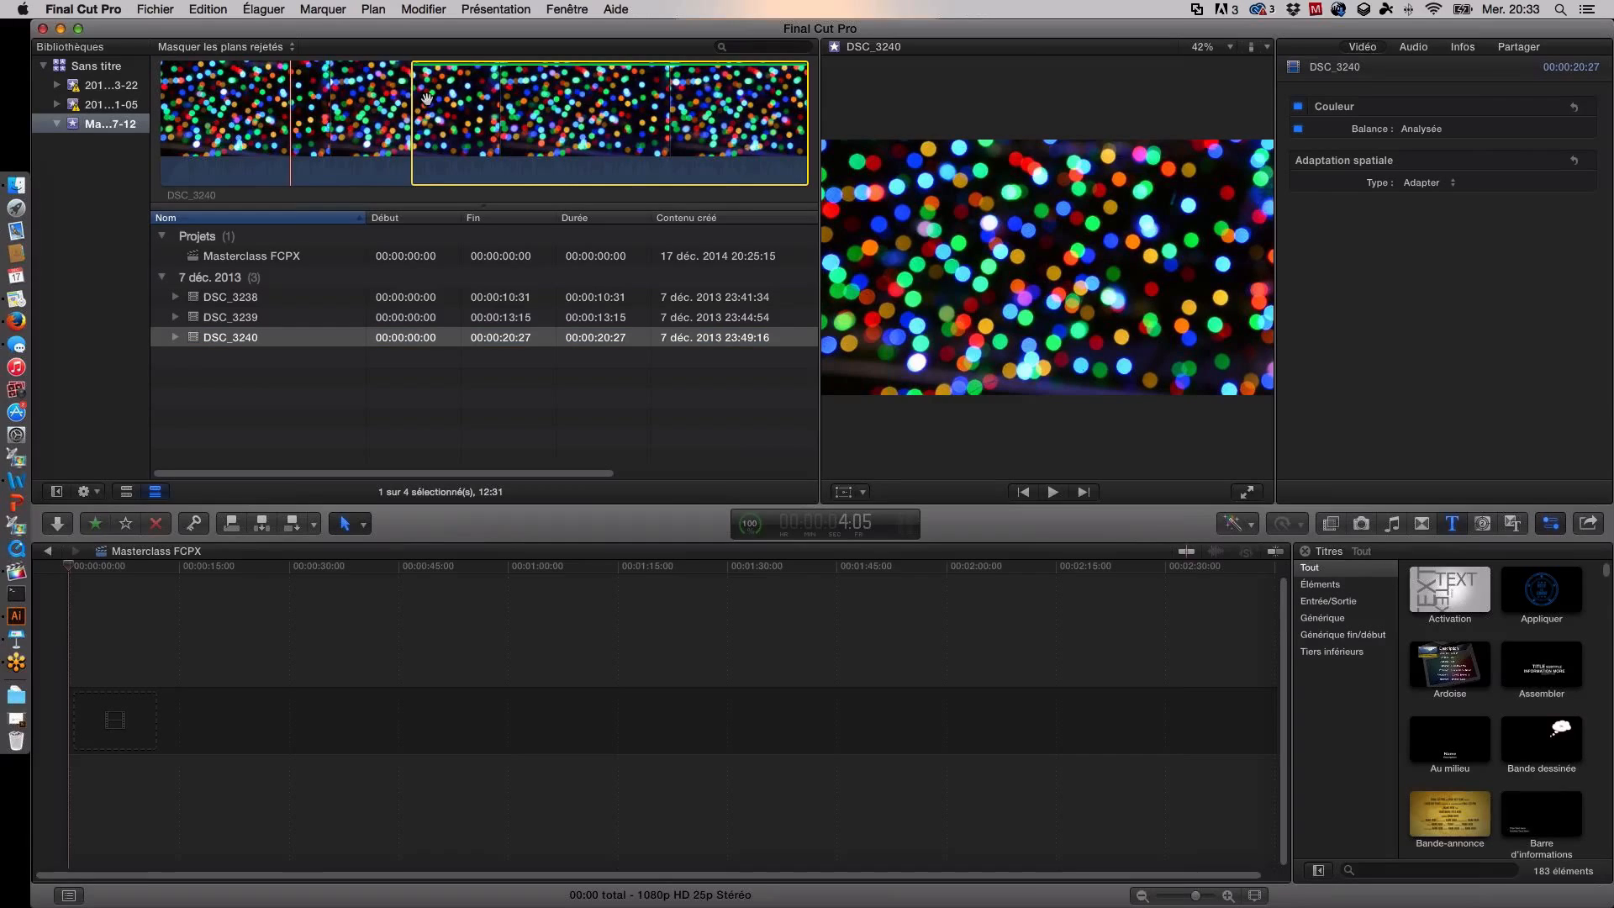
drag(412, 101, 135, 92)
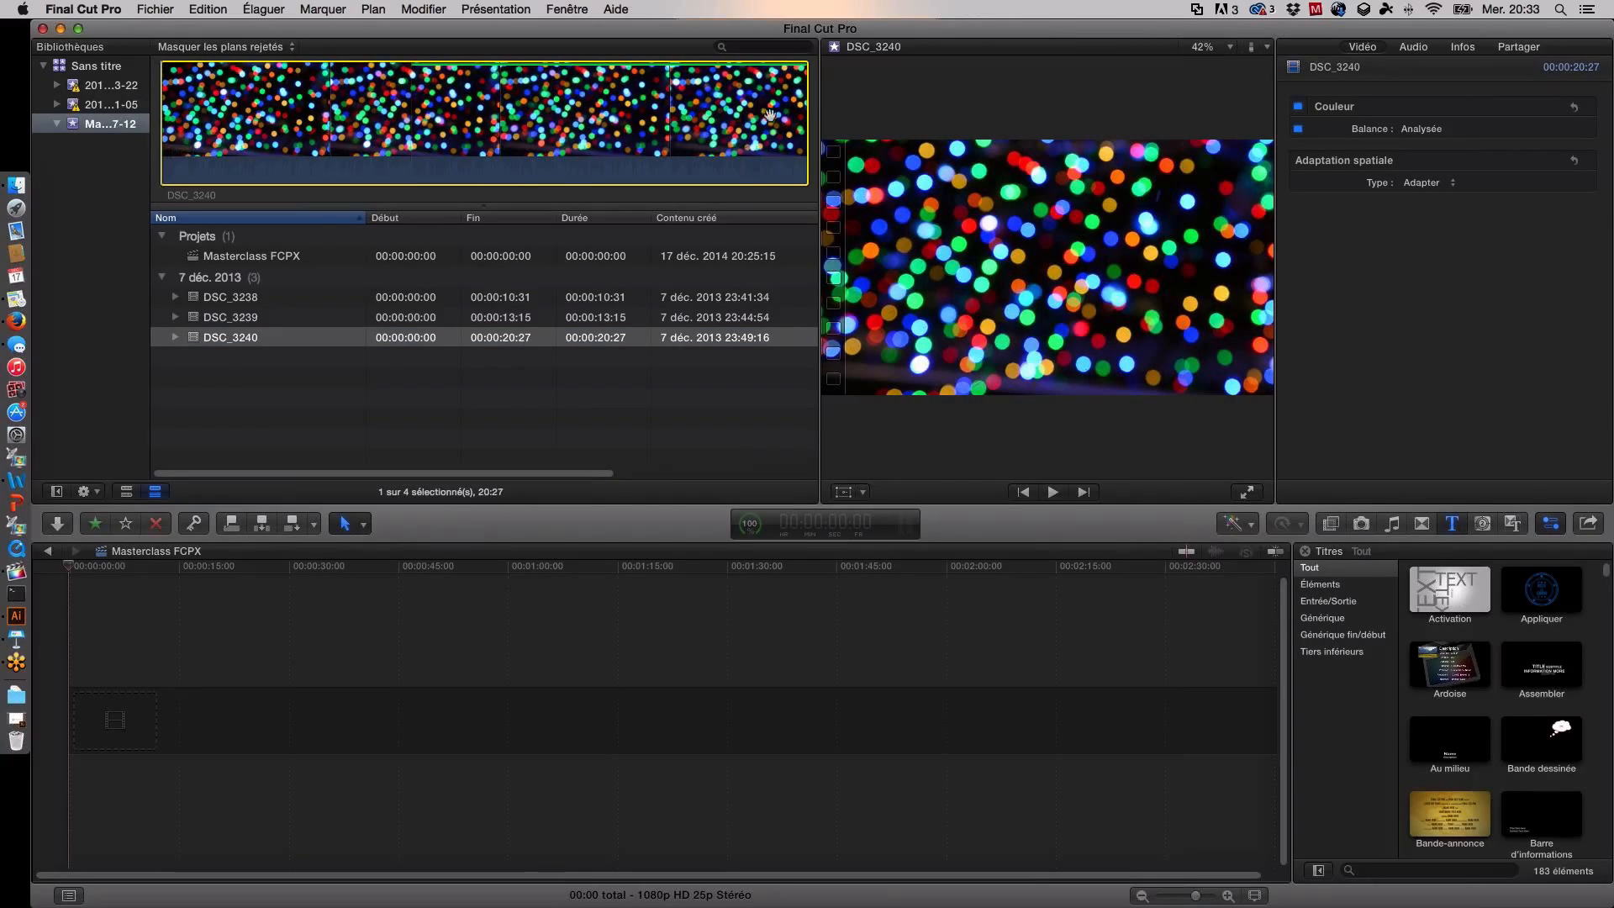
drag(799, 116, 314, 96)
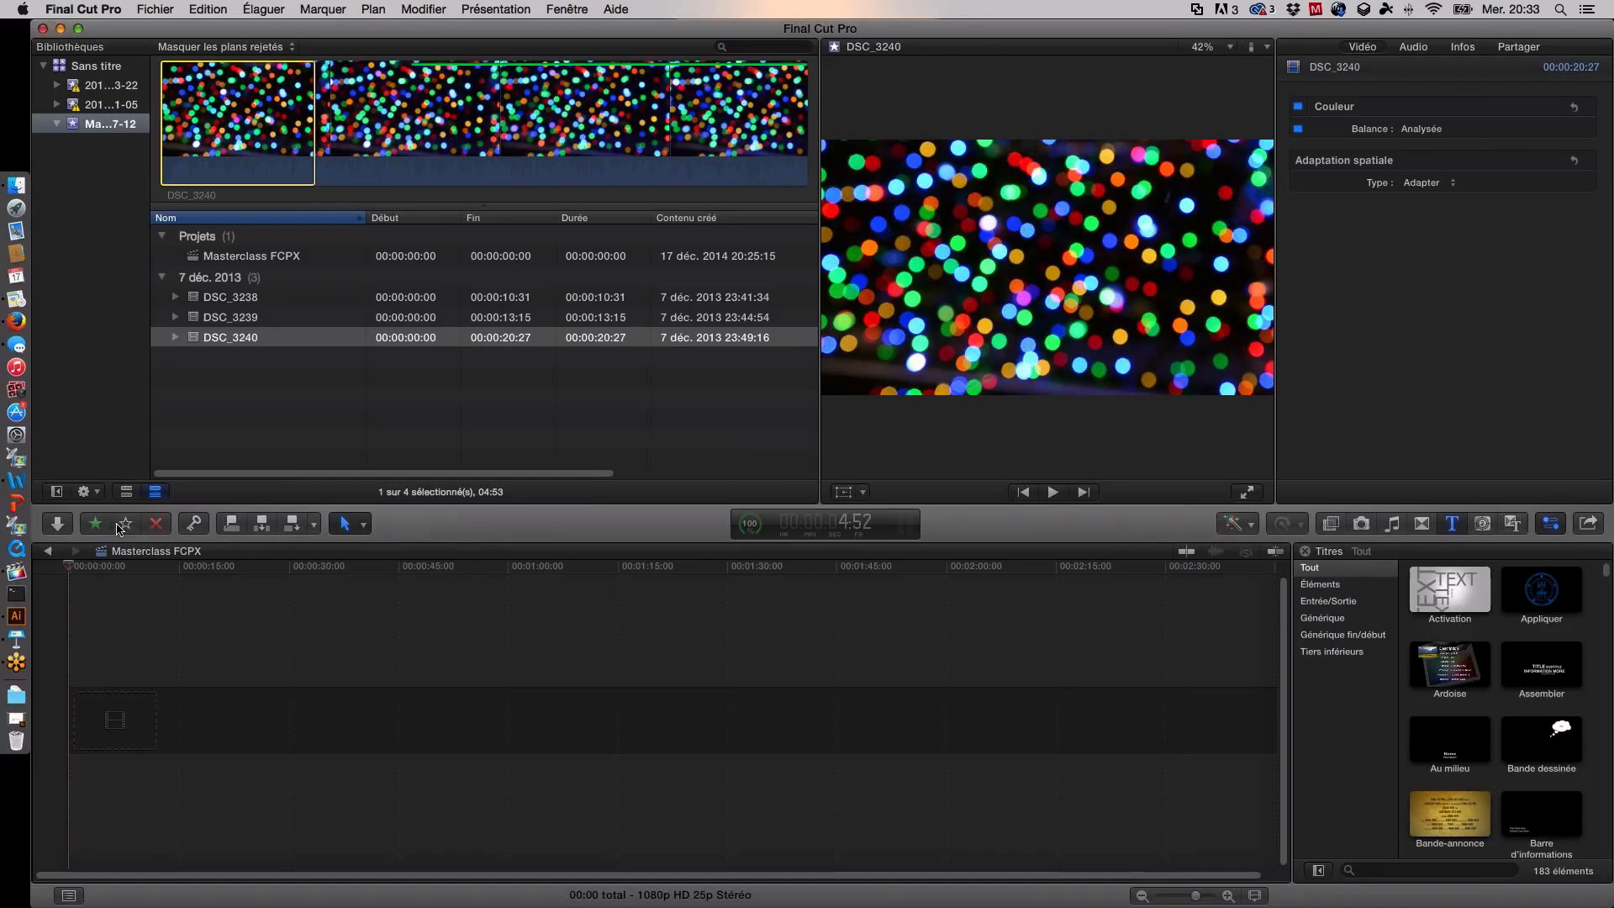
Step: Review the ranges of DSC_3239, DSC_3240 and DSC_3238 by selecting each clip in turn
click(228, 438)
click(236, 316)
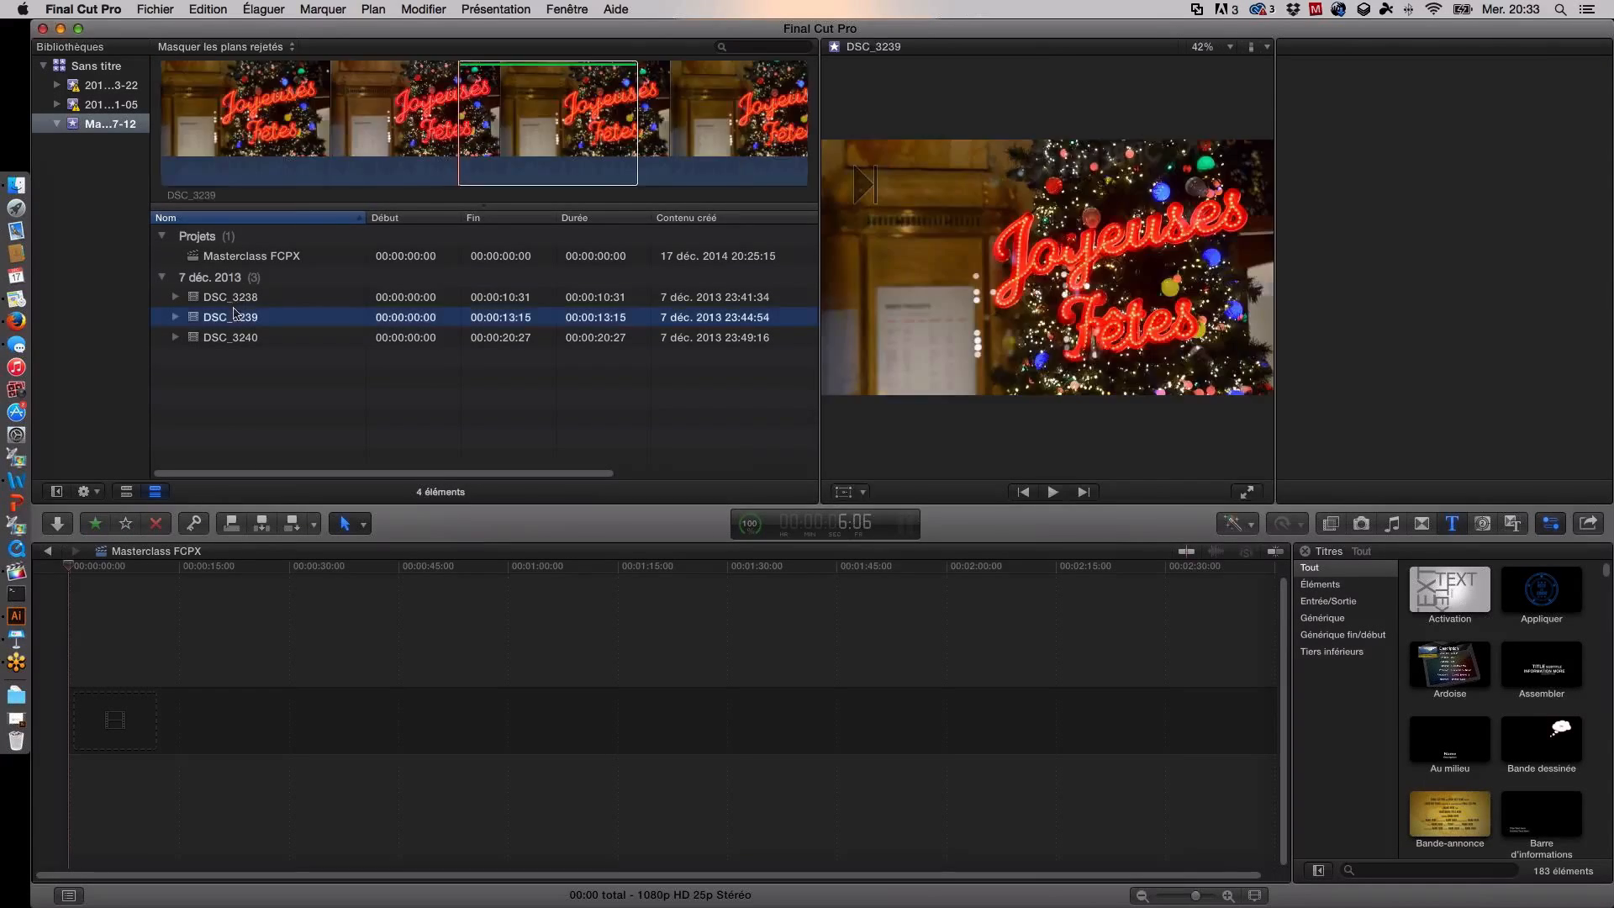
click(232, 335)
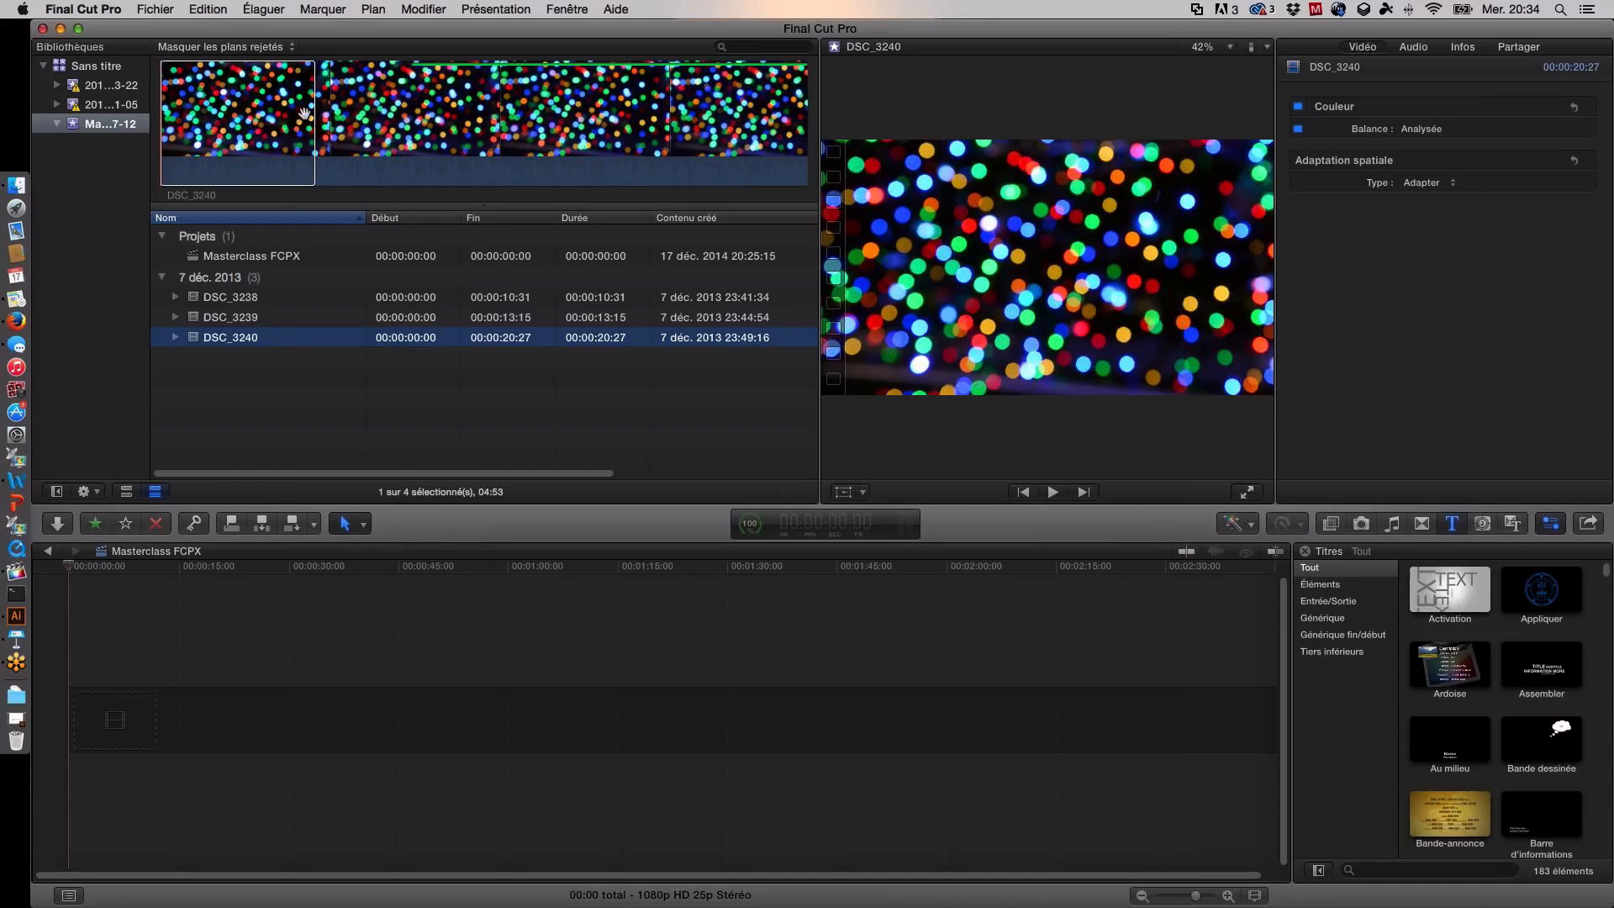
click(256, 300)
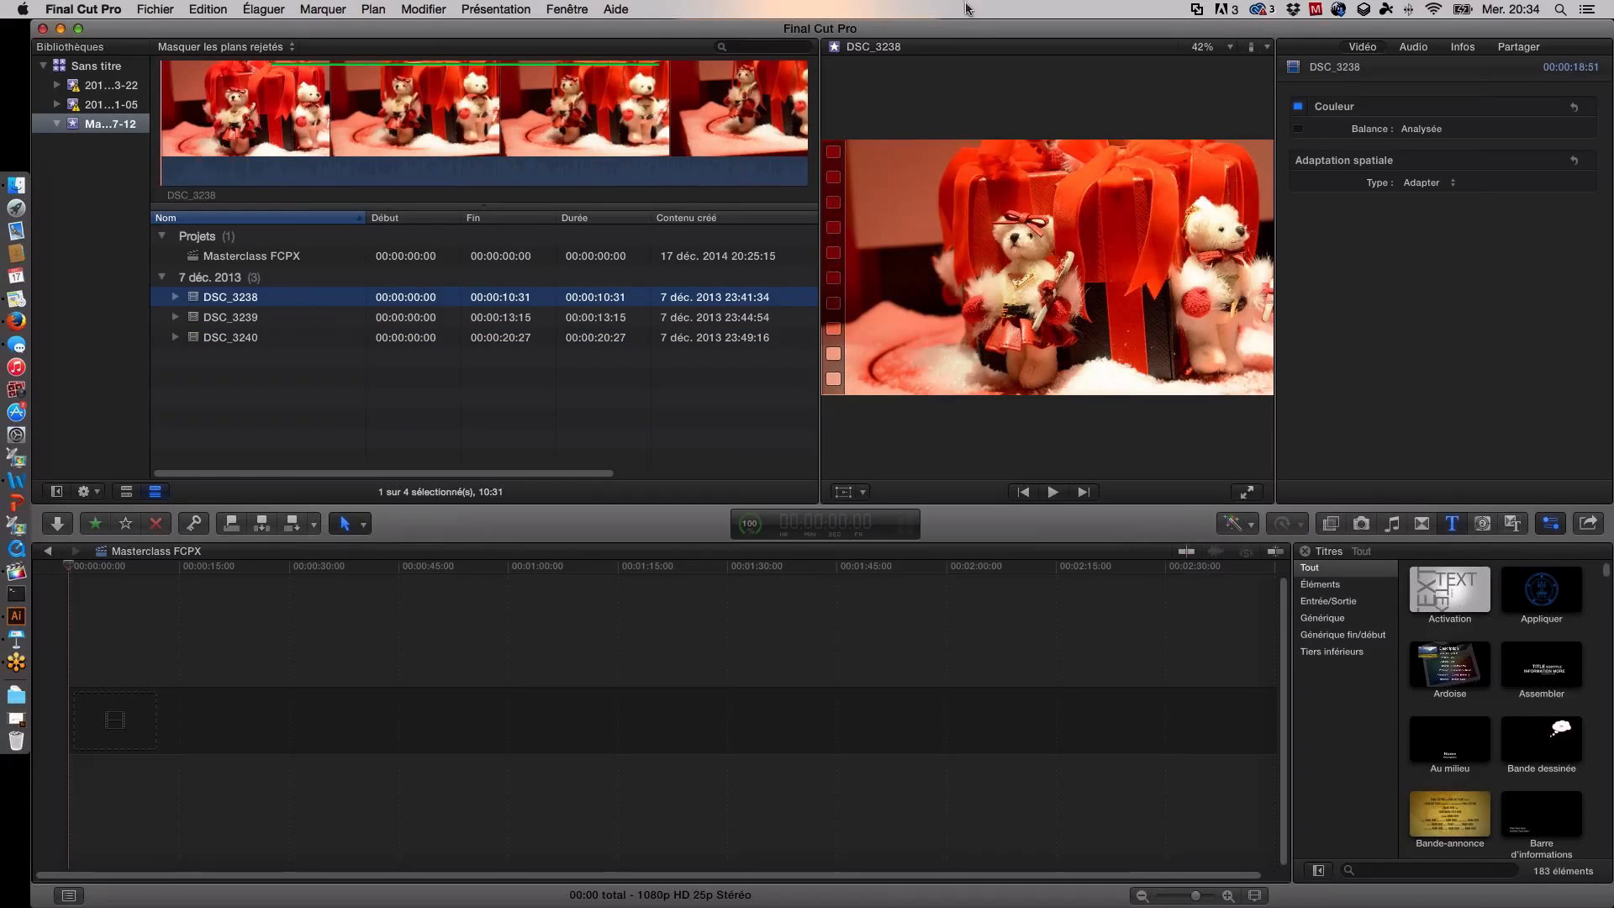
Step: Hide and reshow the inspector, then examine DSC_3238's Infos properties down to its available media representations
click(1553, 528)
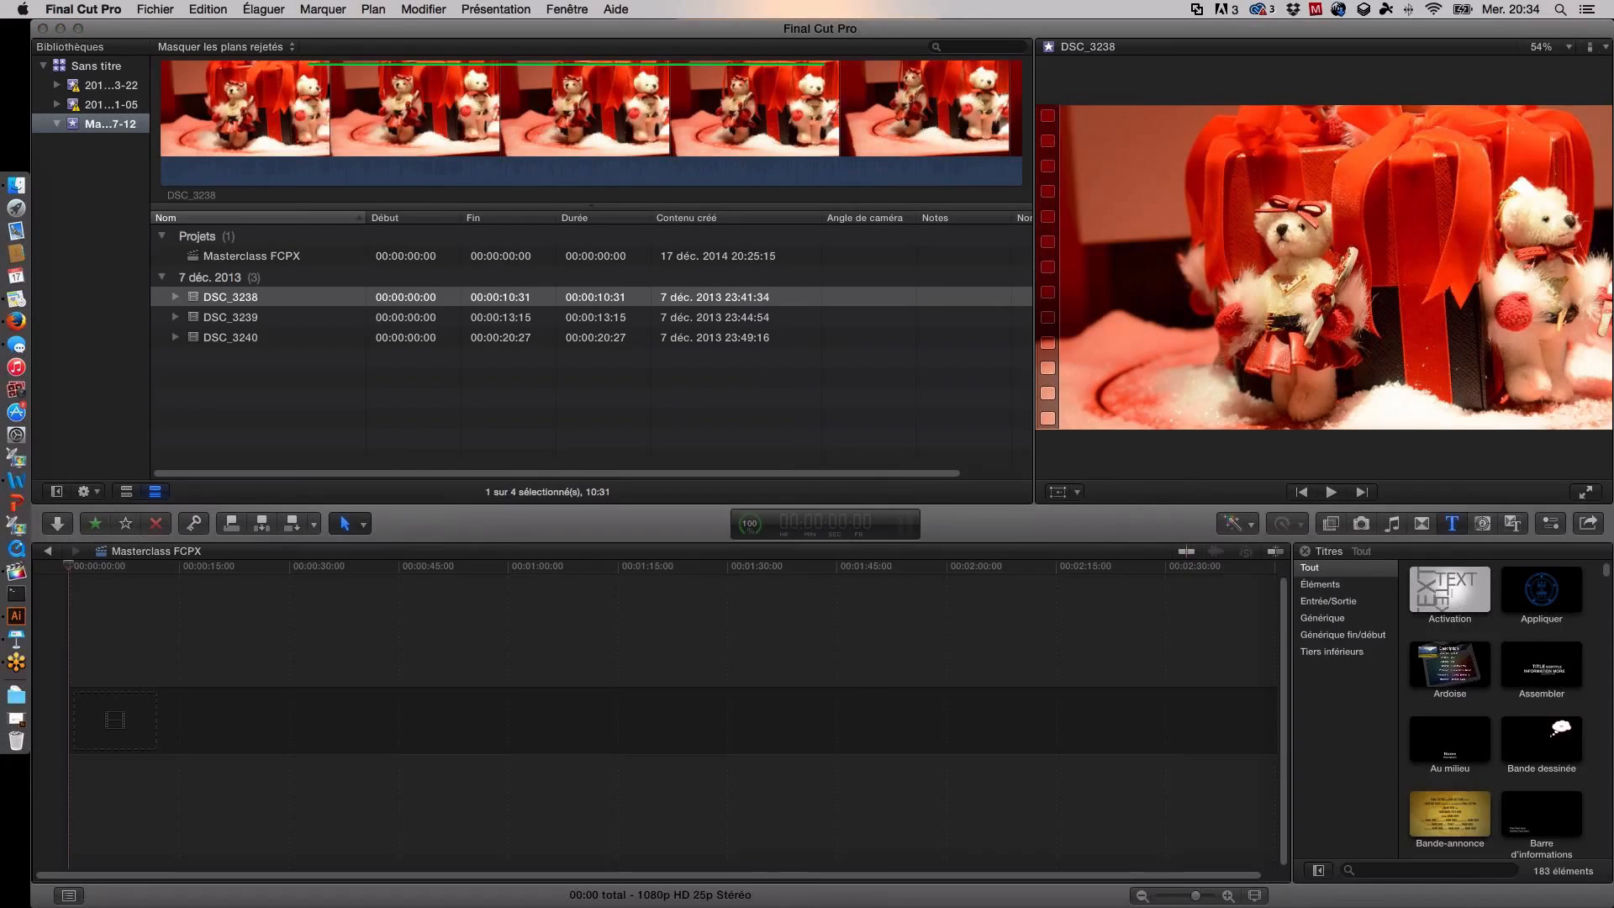
click(1550, 523)
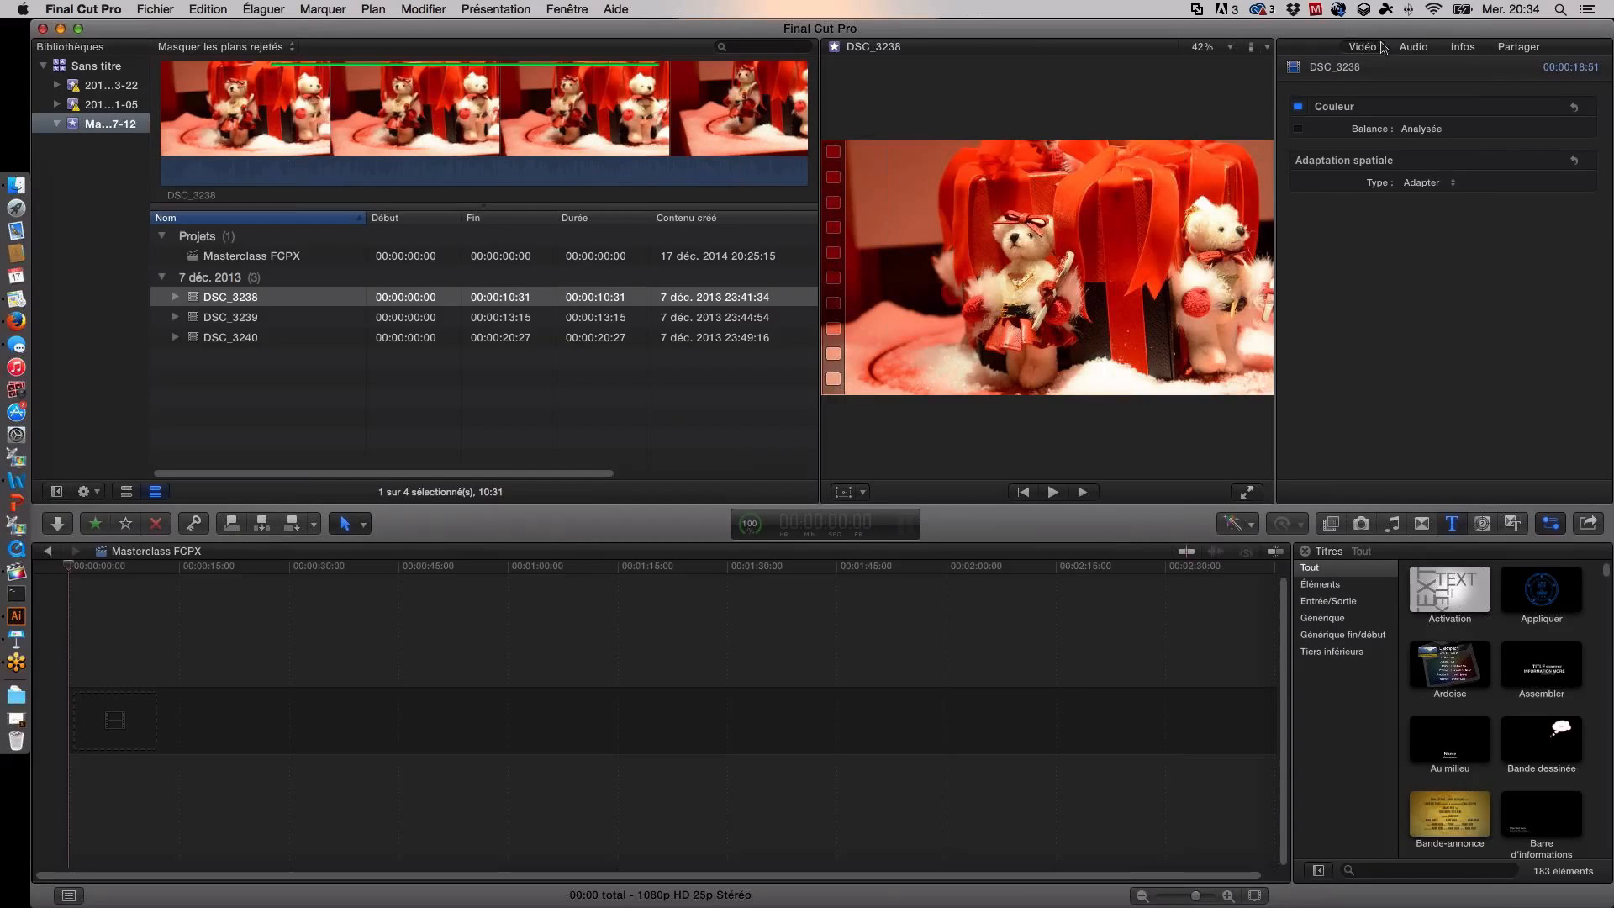
click(1450, 48)
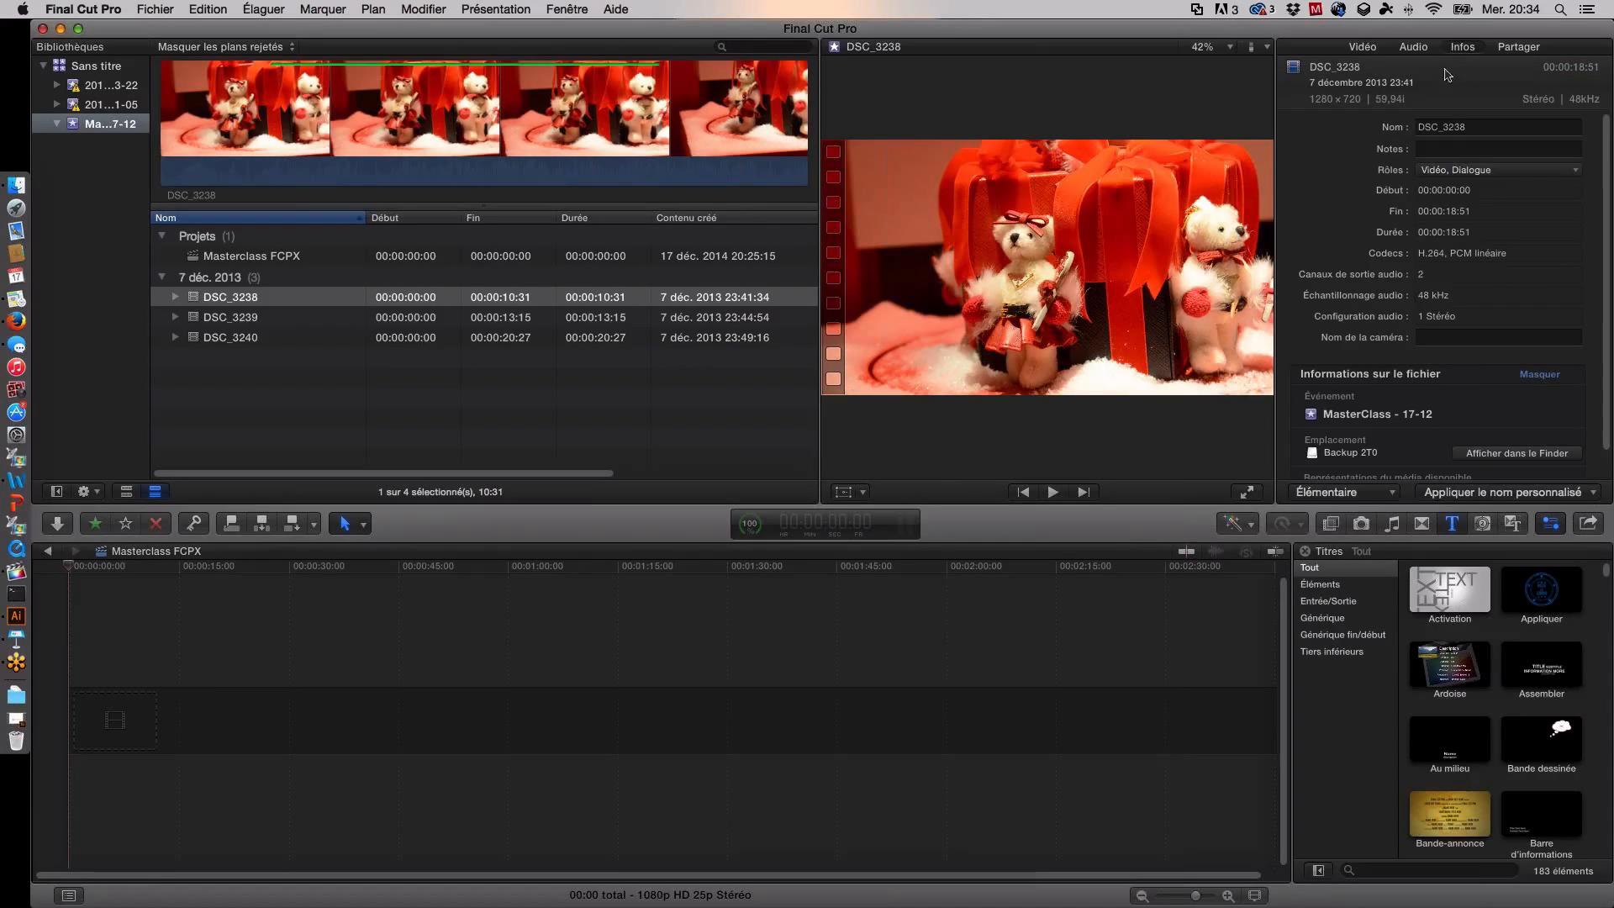
click(1478, 124)
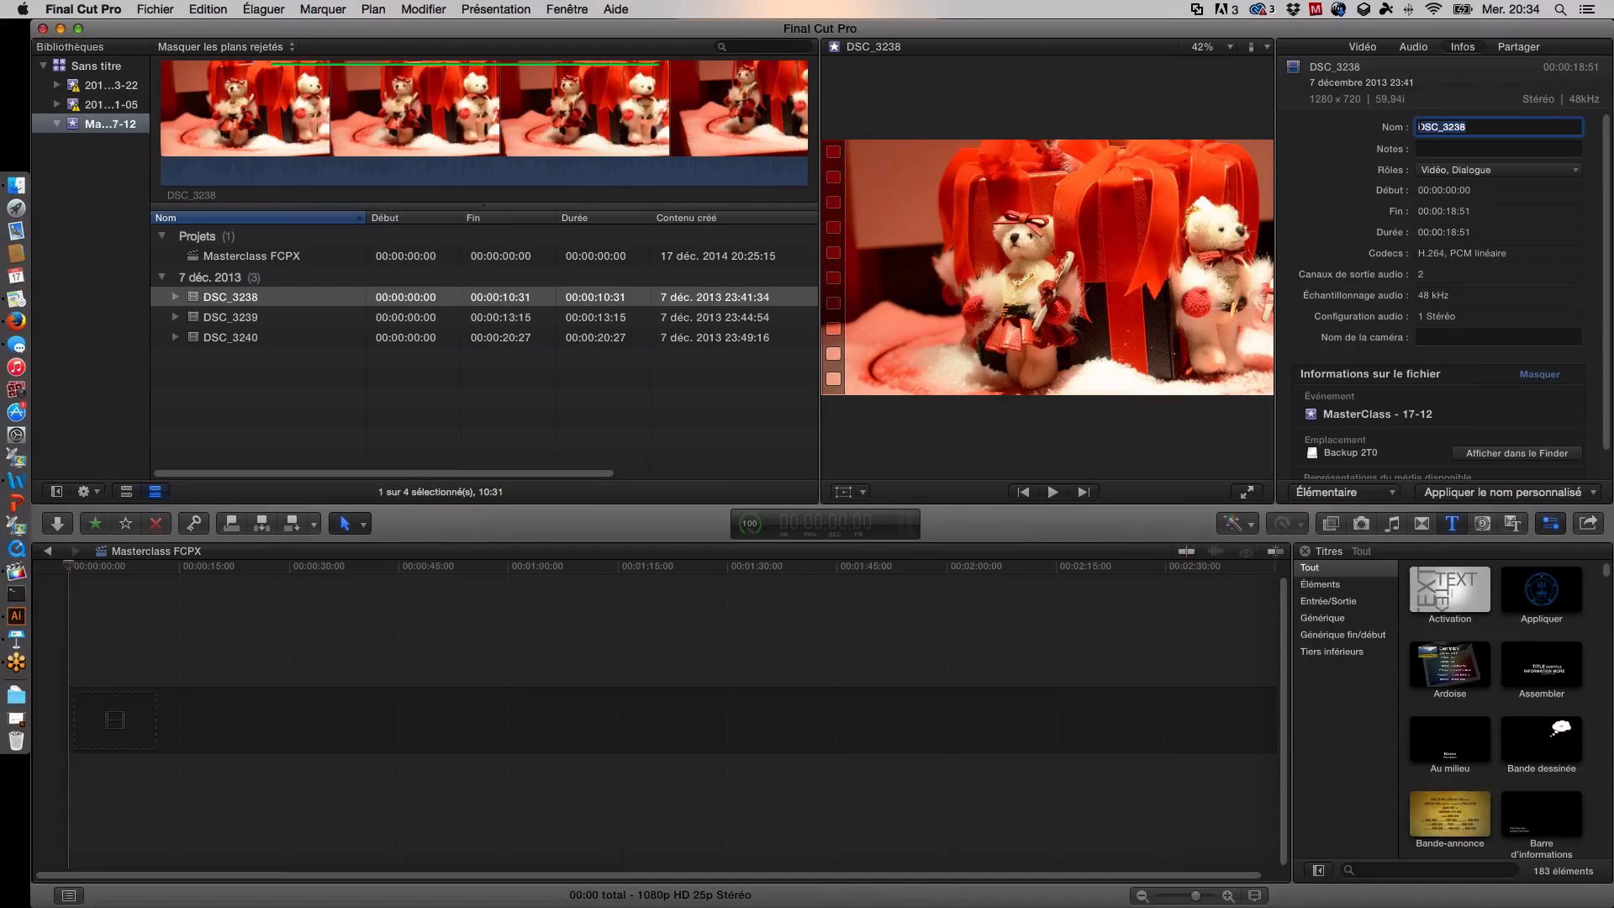
key(Return)
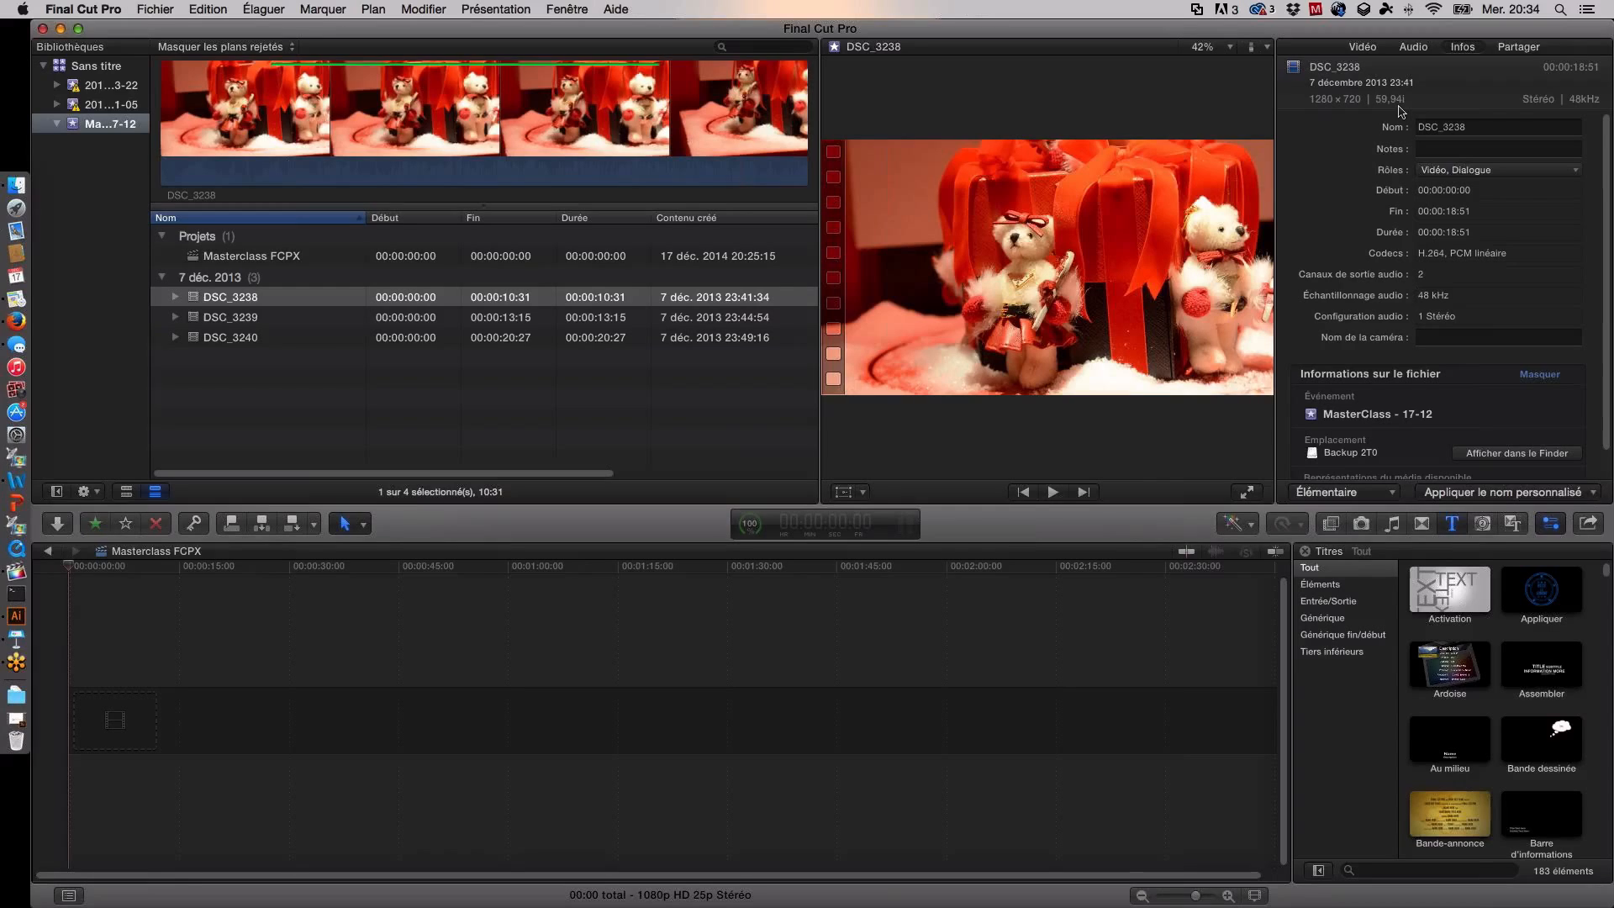
scroll(1353, 410, down, 2)
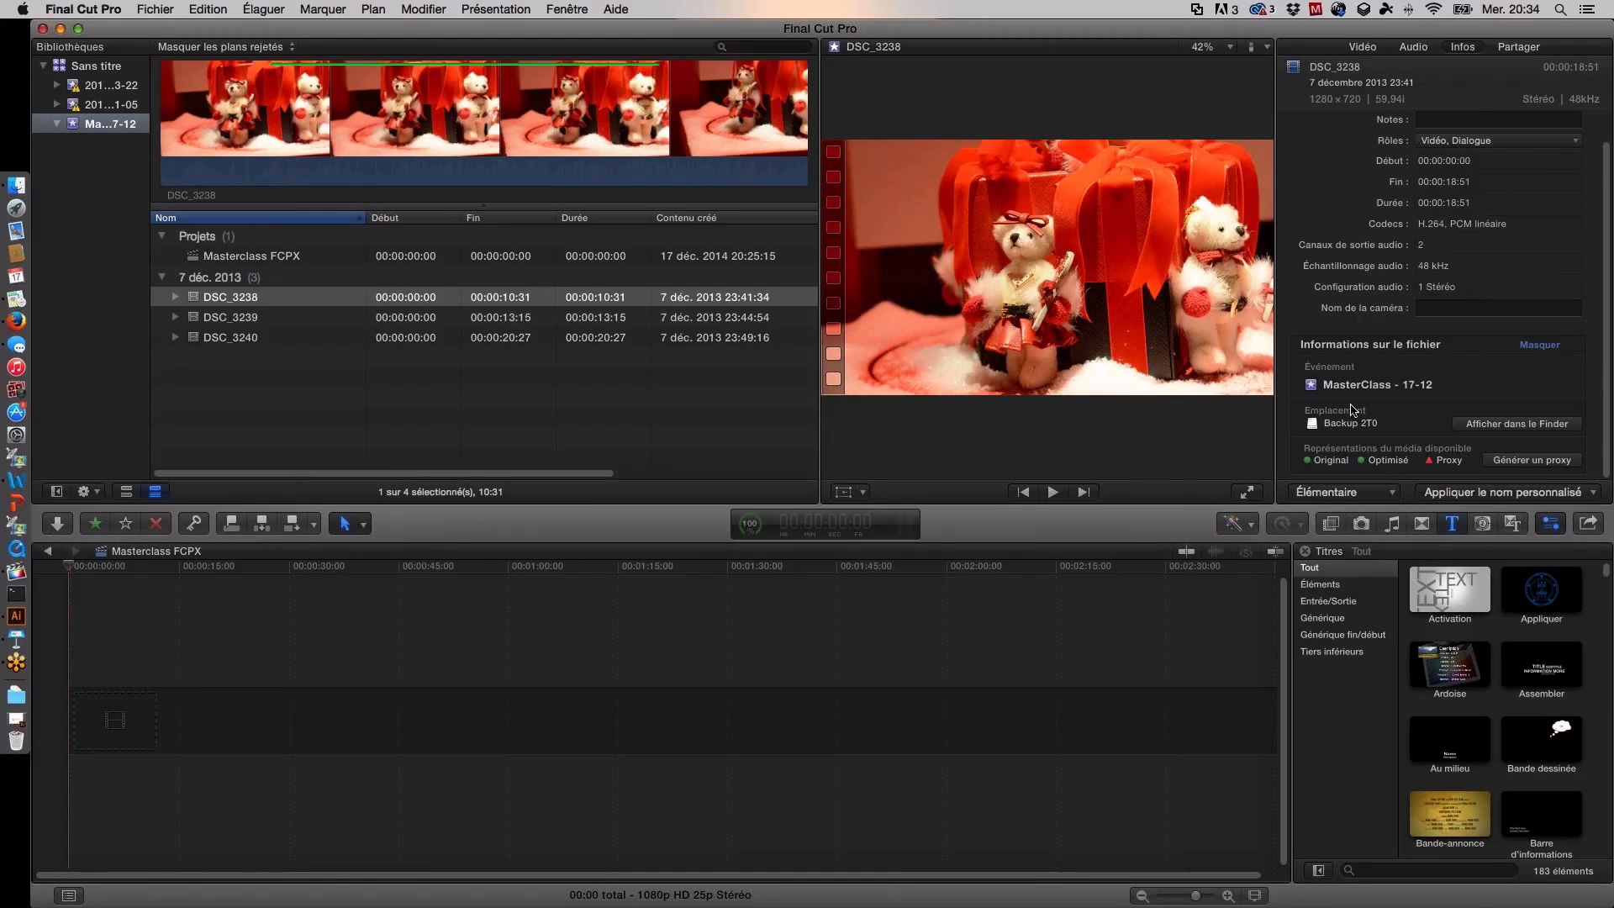
Step: Look through the projects and clips stored in the two older events of the library
click(118, 106)
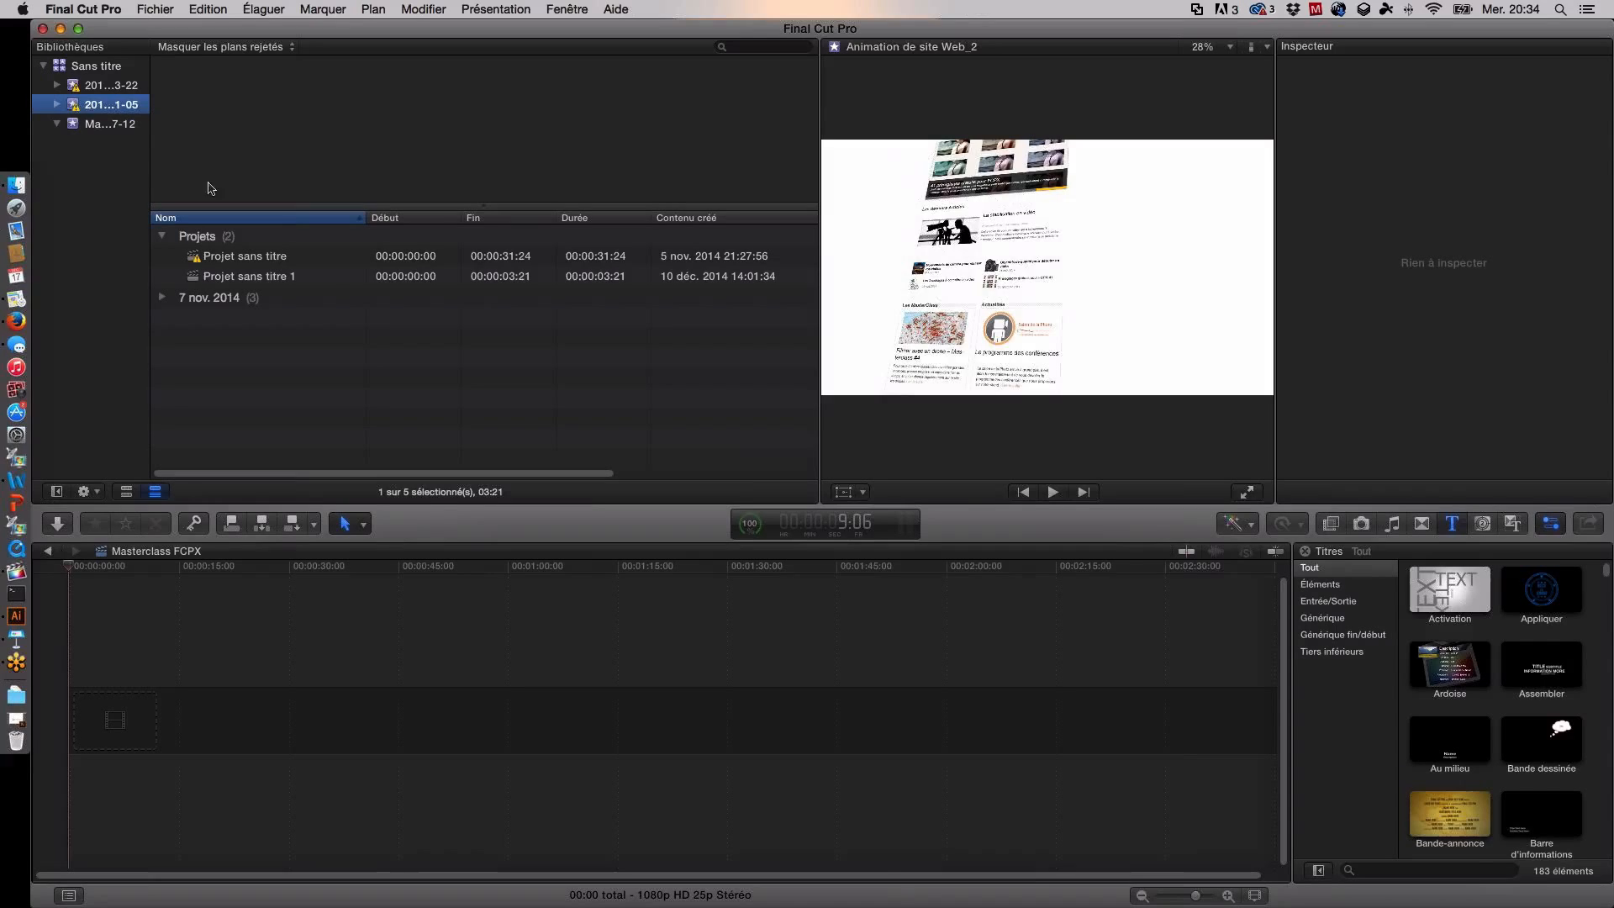
click(128, 88)
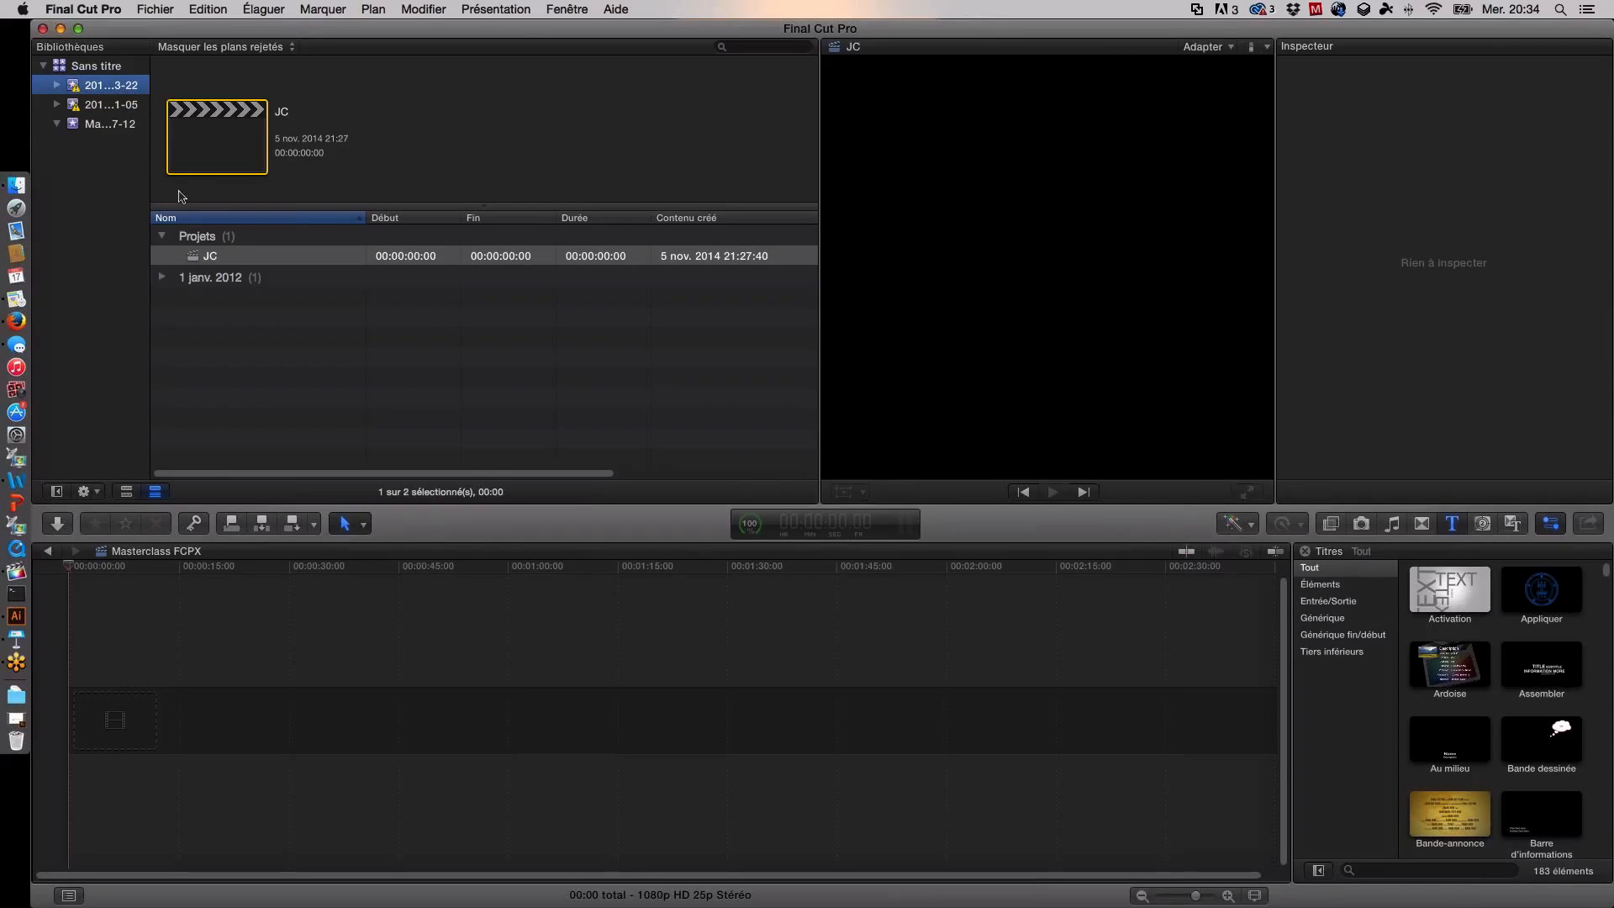
Step: Reveal the 1 janv. 2012 clips in the 2014-03-22 event and examine GOPR0455's Infos properties down to its media representations
click(187, 281)
click(163, 277)
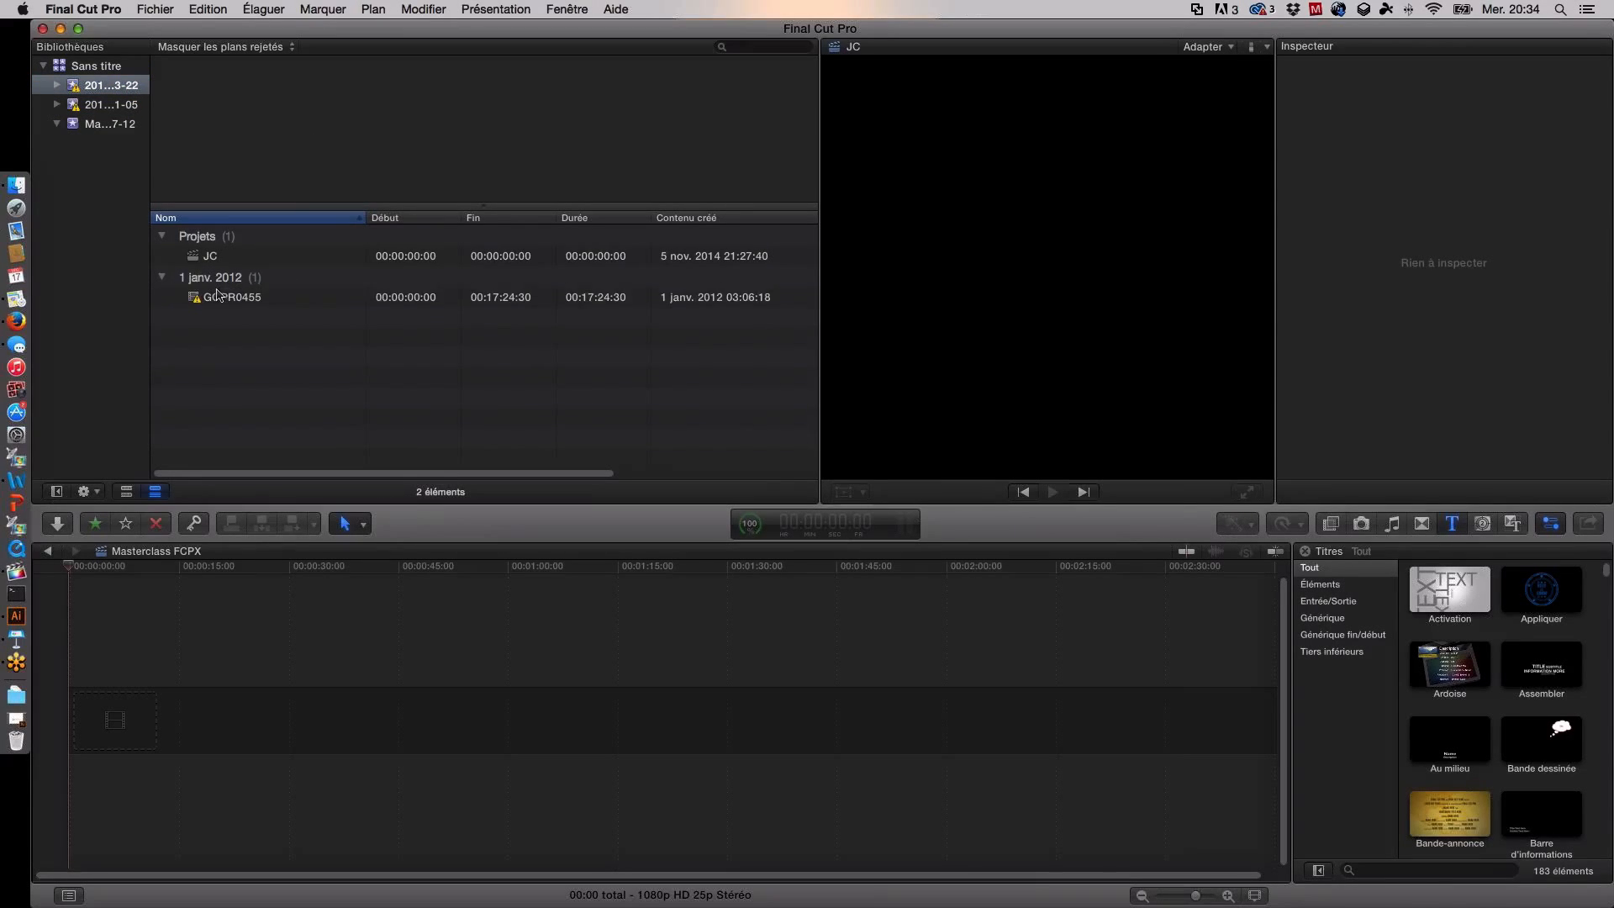
click(217, 294)
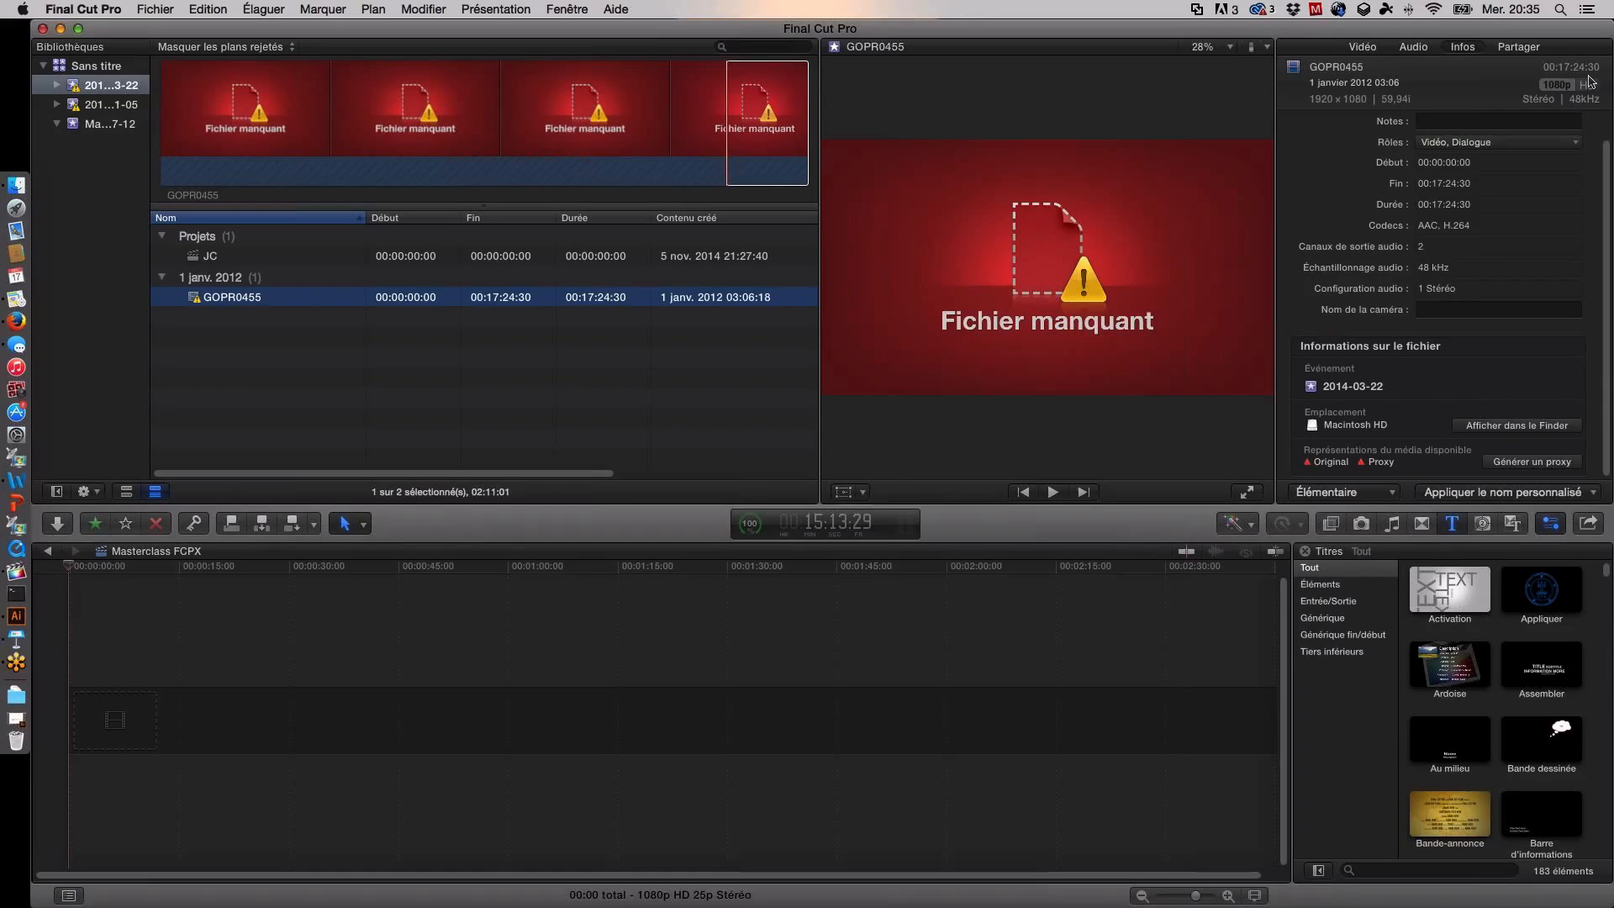
scroll(1505, 388, down, 1)
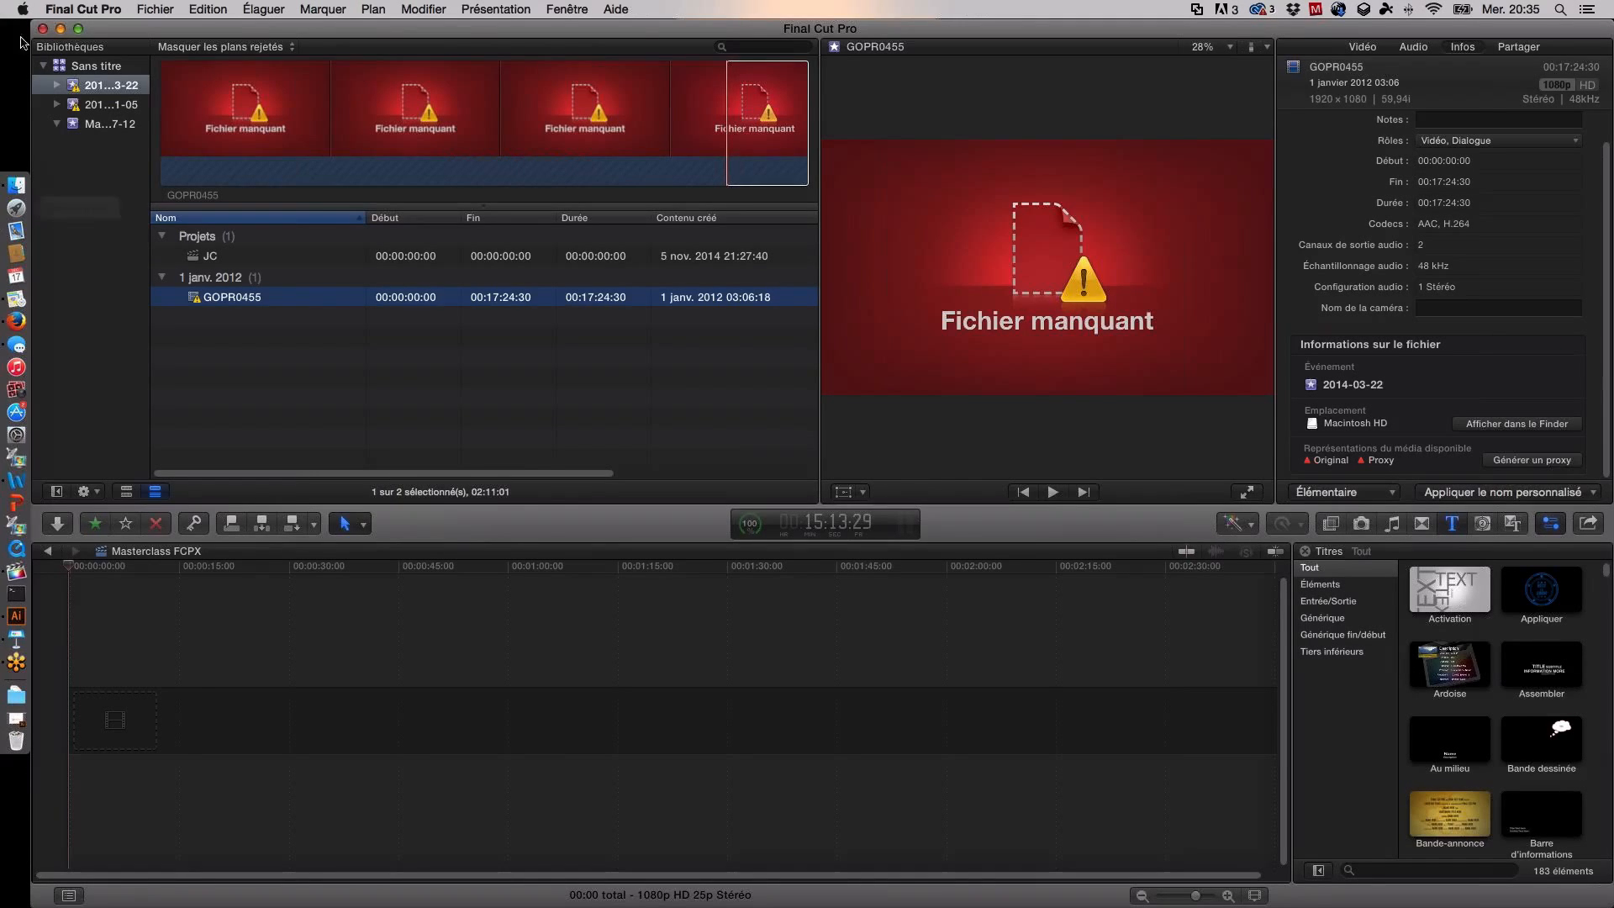
Step: Switch to Finder, look through the connected devices and shared locations, and return to Final Cut Pro
click(16, 185)
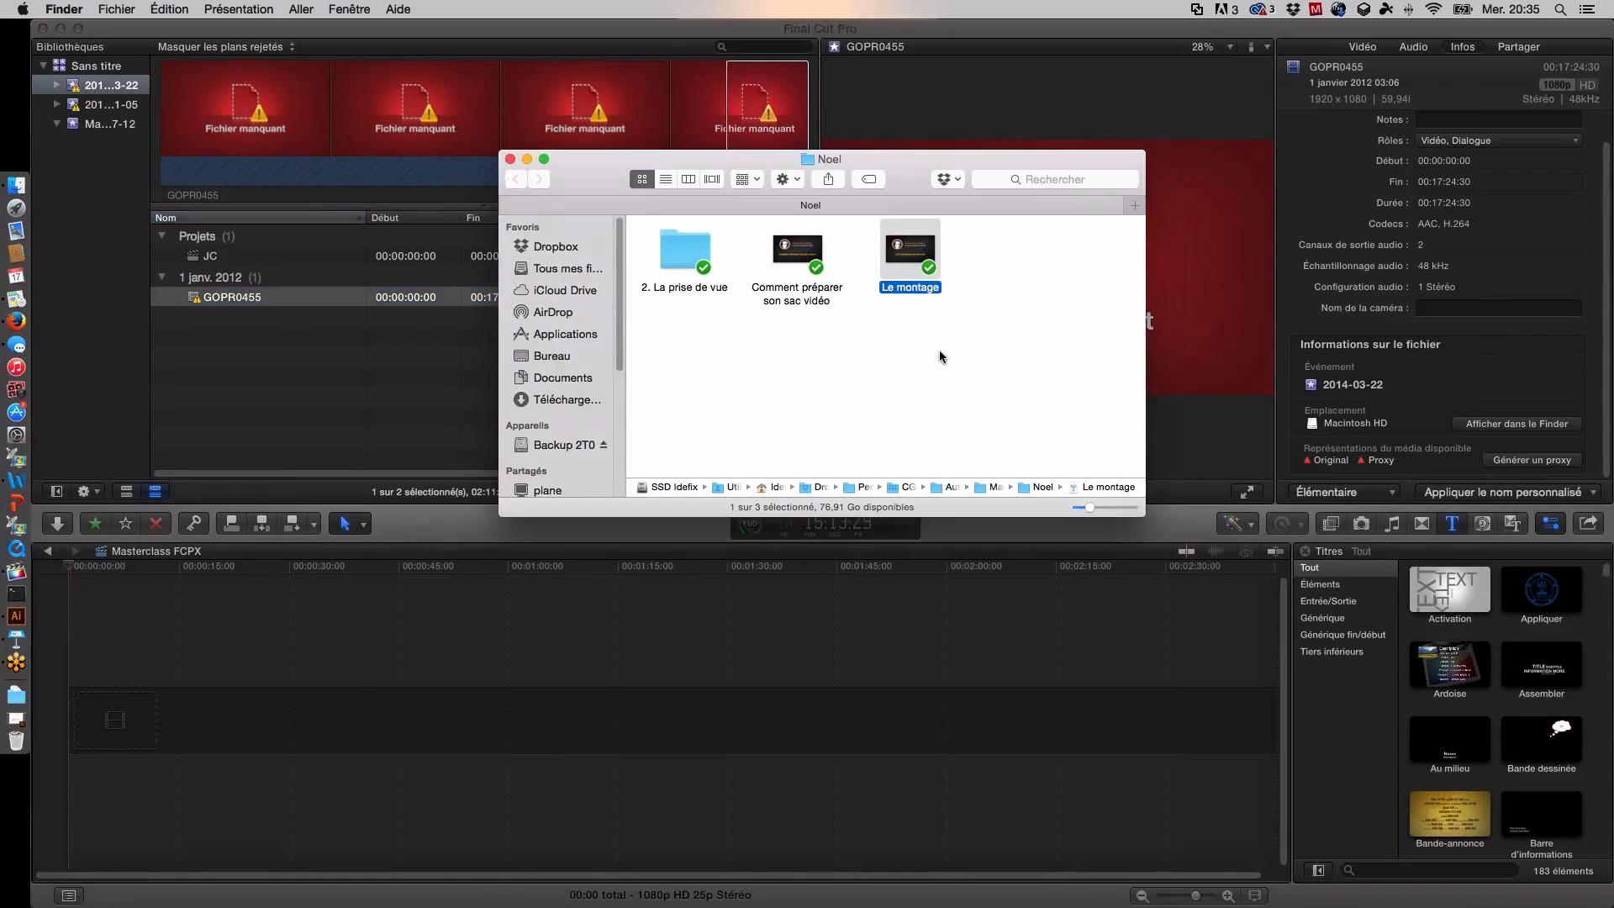
scroll(572, 362, down, 3)
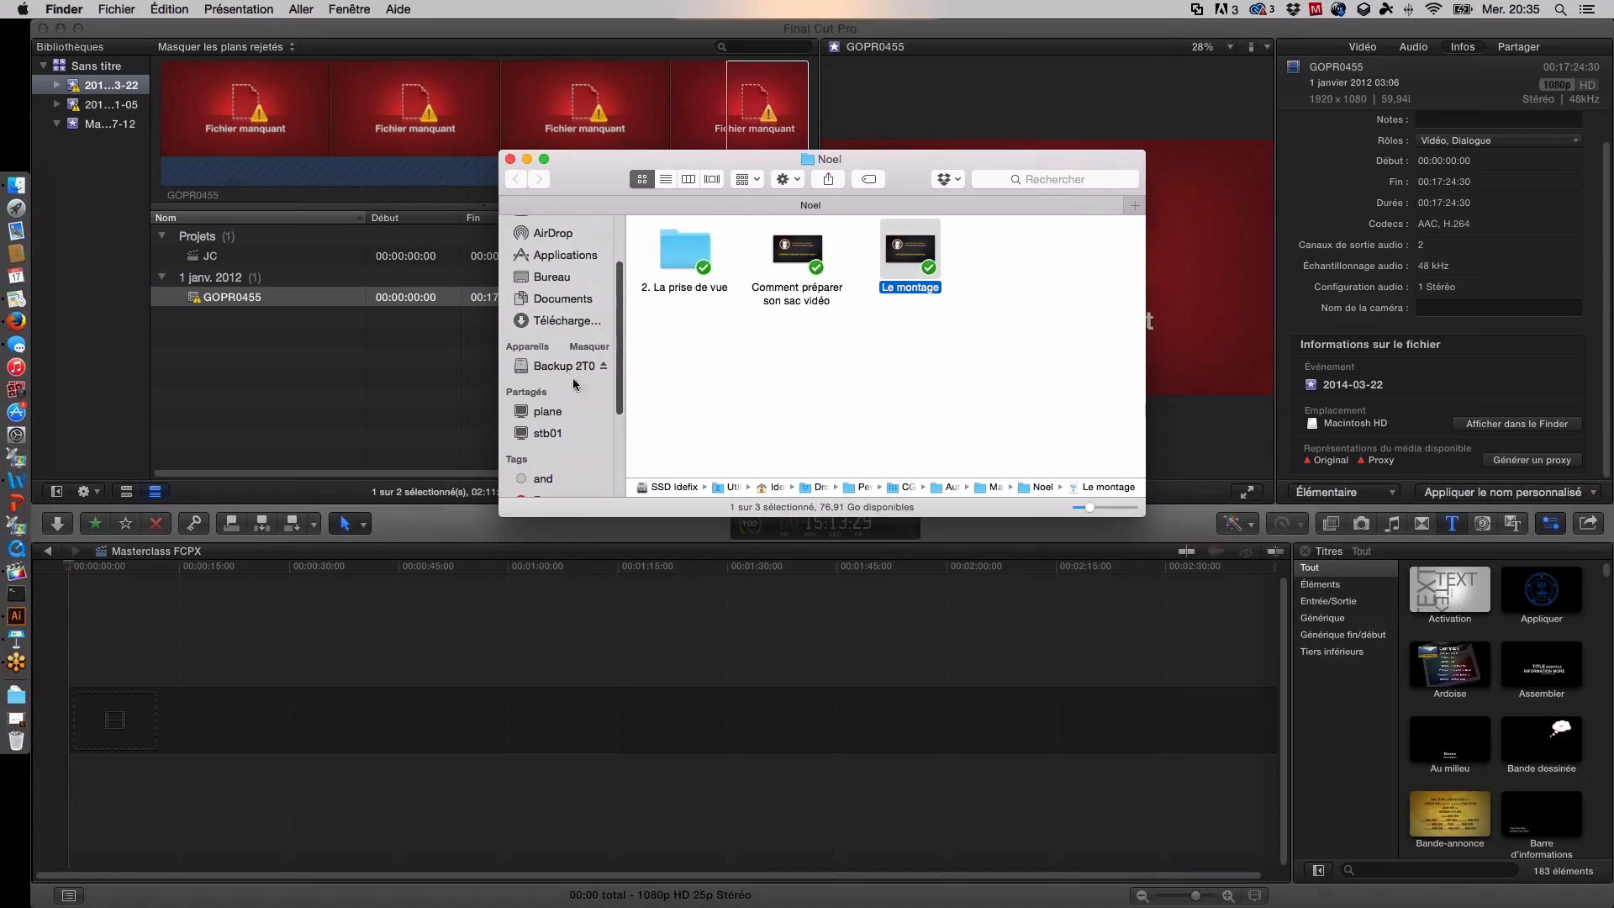
click(580, 27)
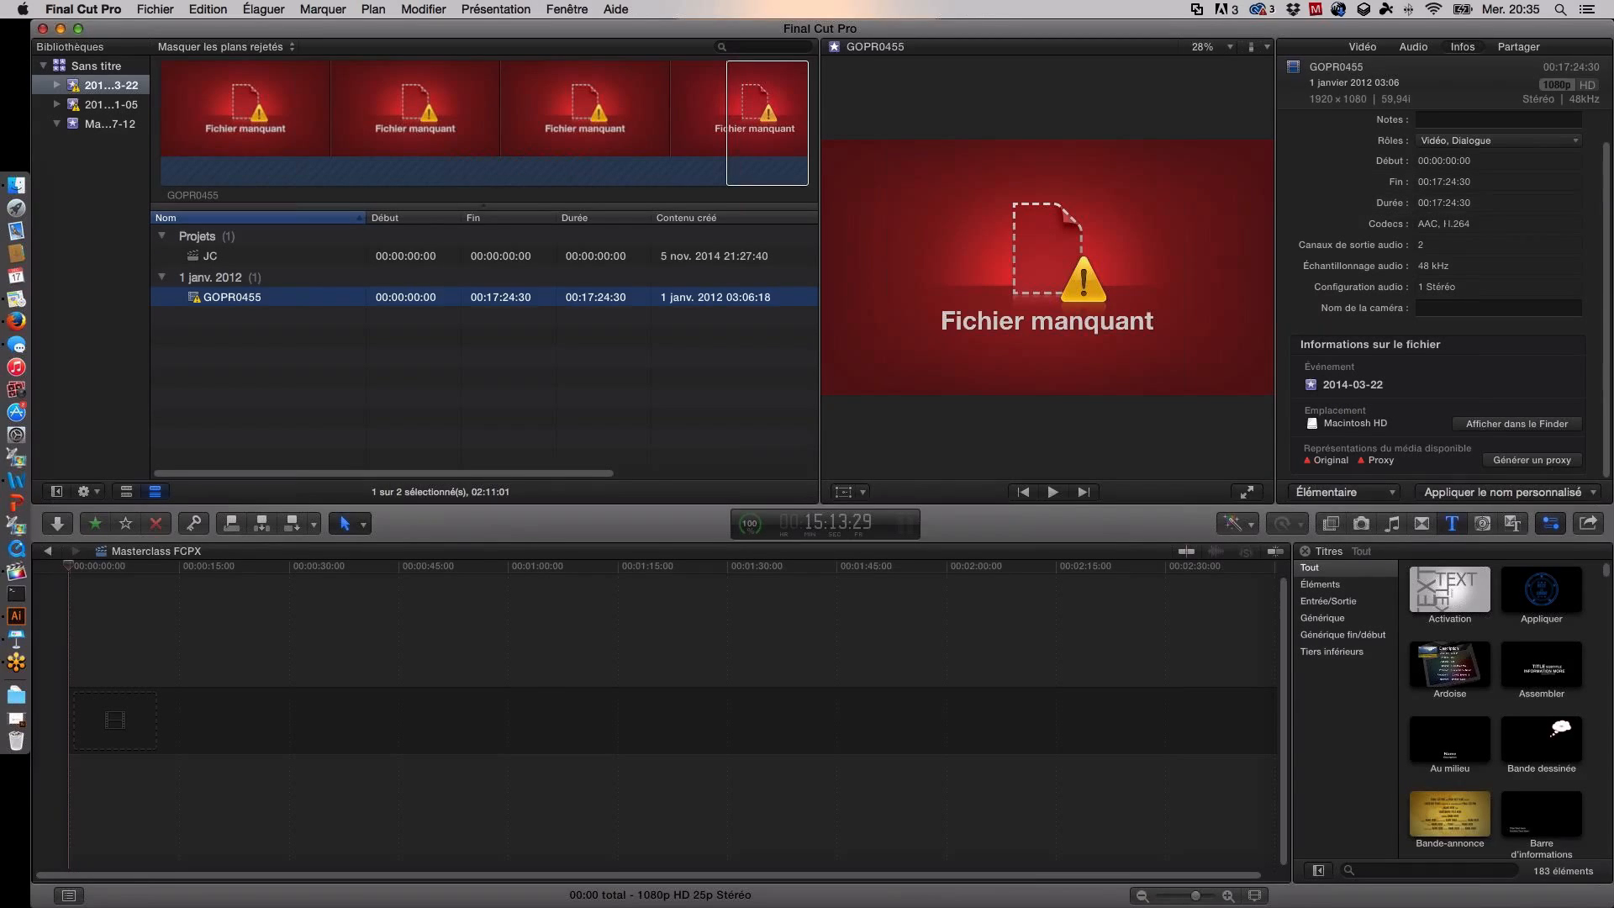
Step: Review GOPR0455's remaining inspector properties: its Infos, Partager attributes and Audio settings
scroll(1467, 232, up, 1)
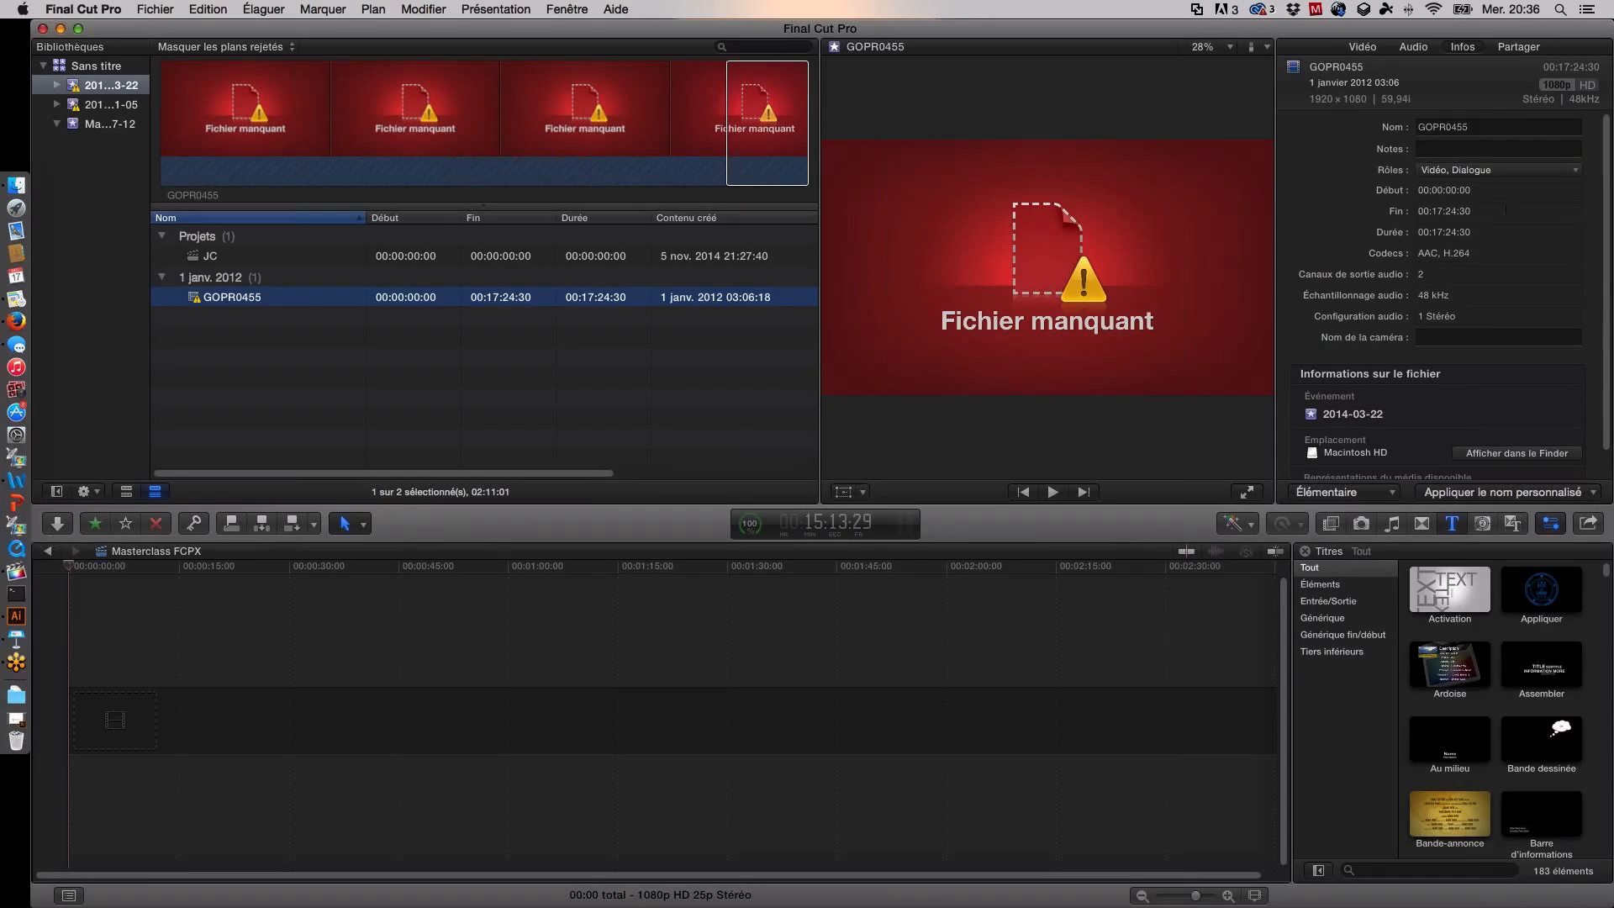
click(1517, 47)
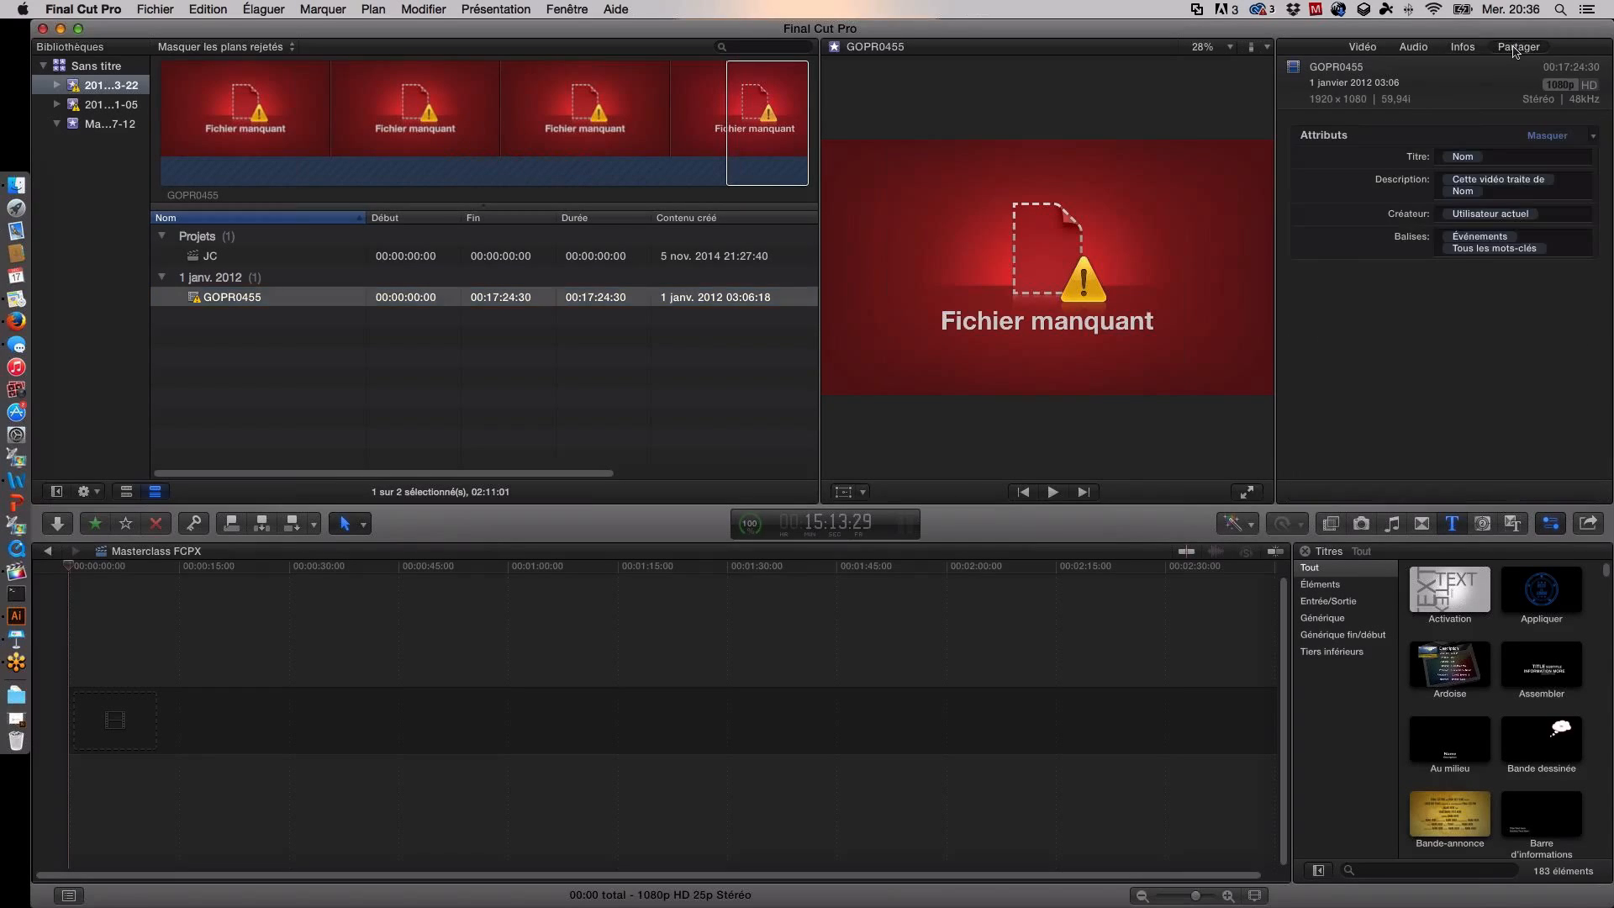
click(1470, 51)
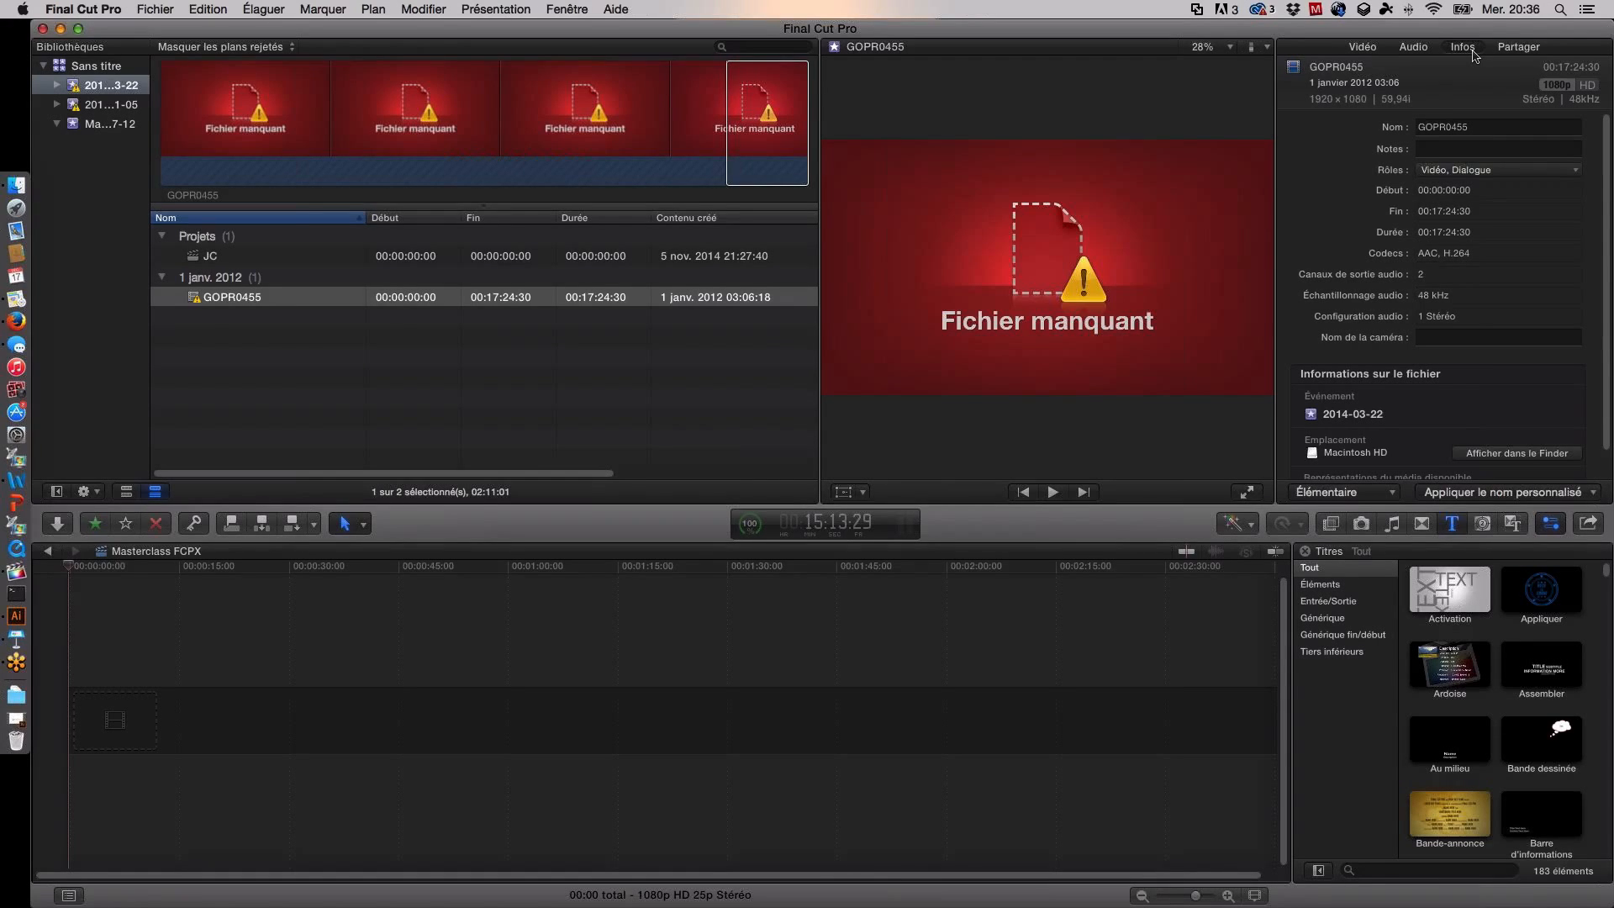
click(1412, 51)
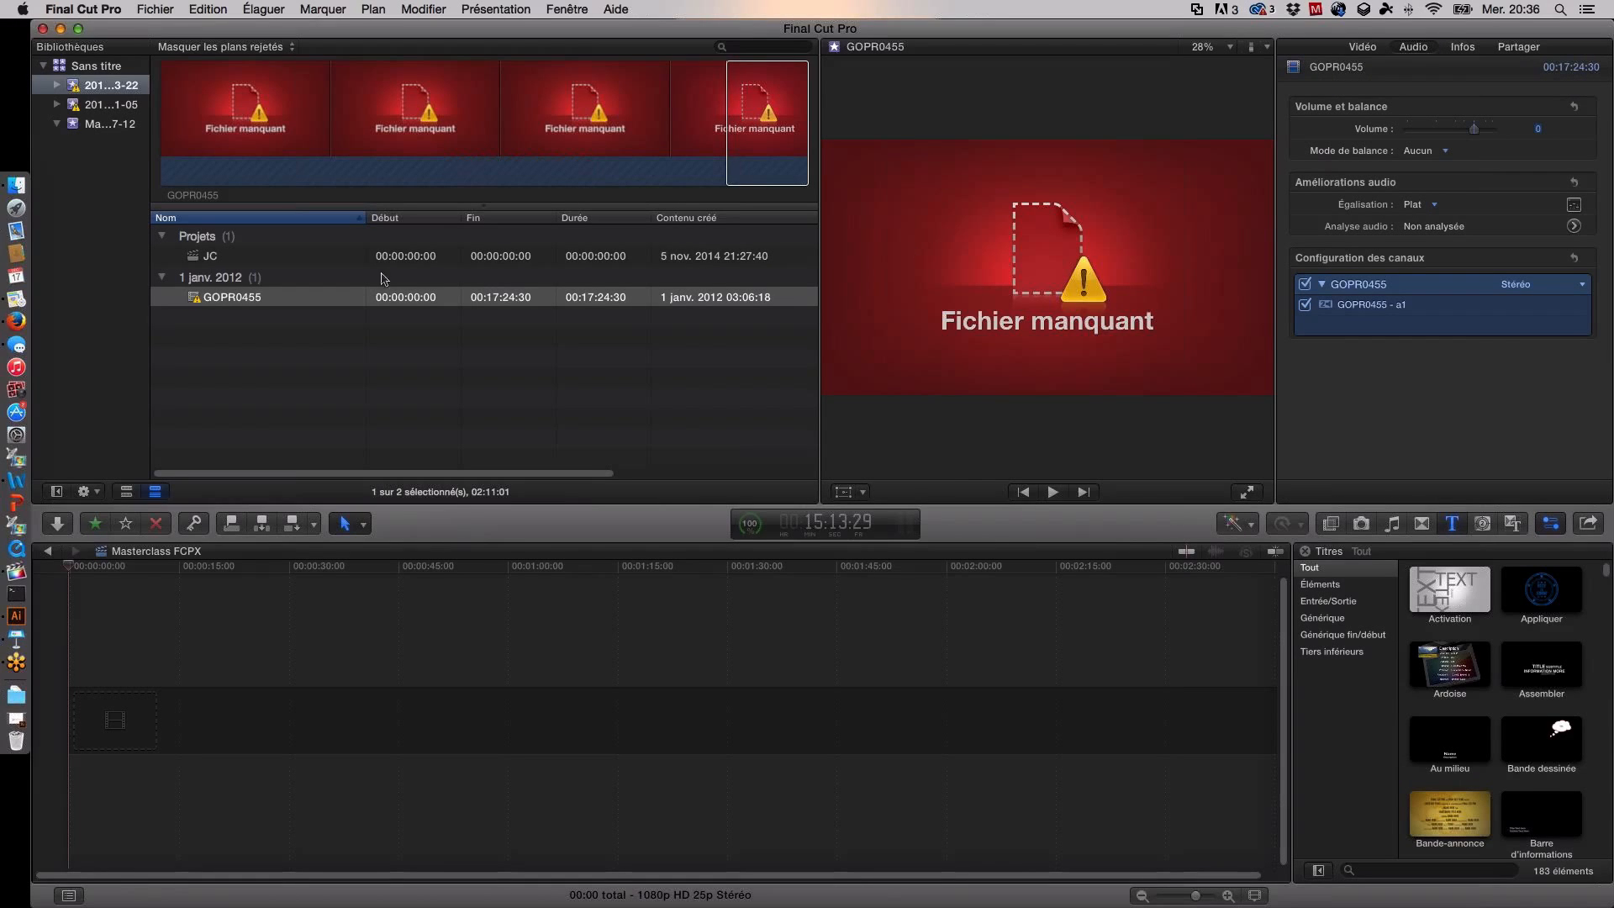
Step: Return to the MasterClass - 17-12 event, list its 7 déc. 2013 clips and examine DSC_3239's audio settings
click(127, 125)
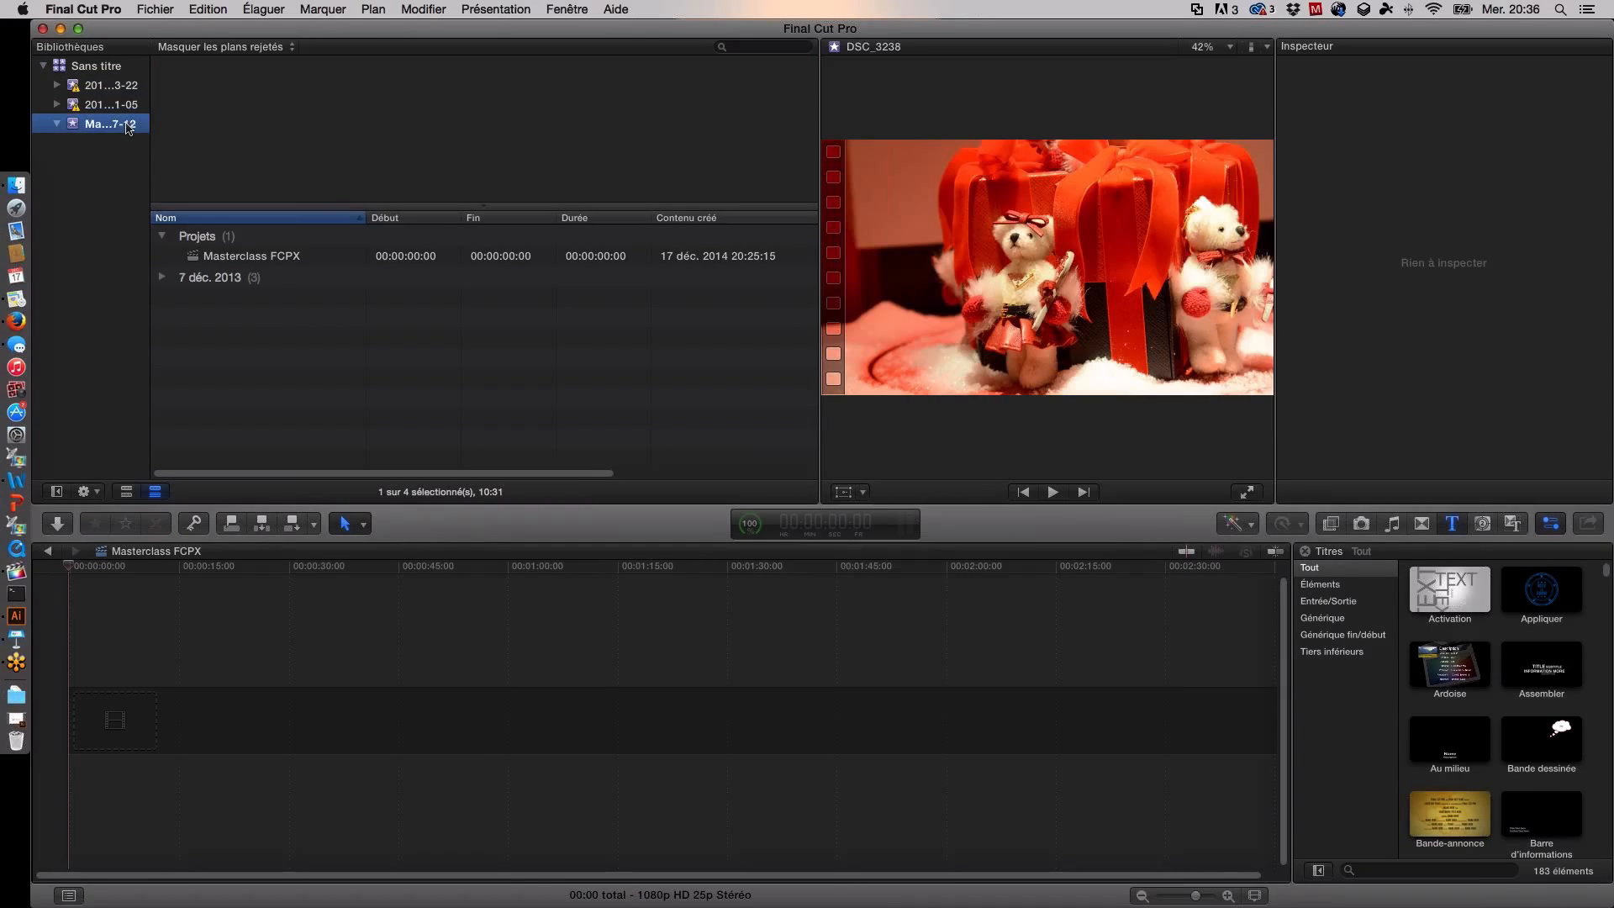
click(245, 257)
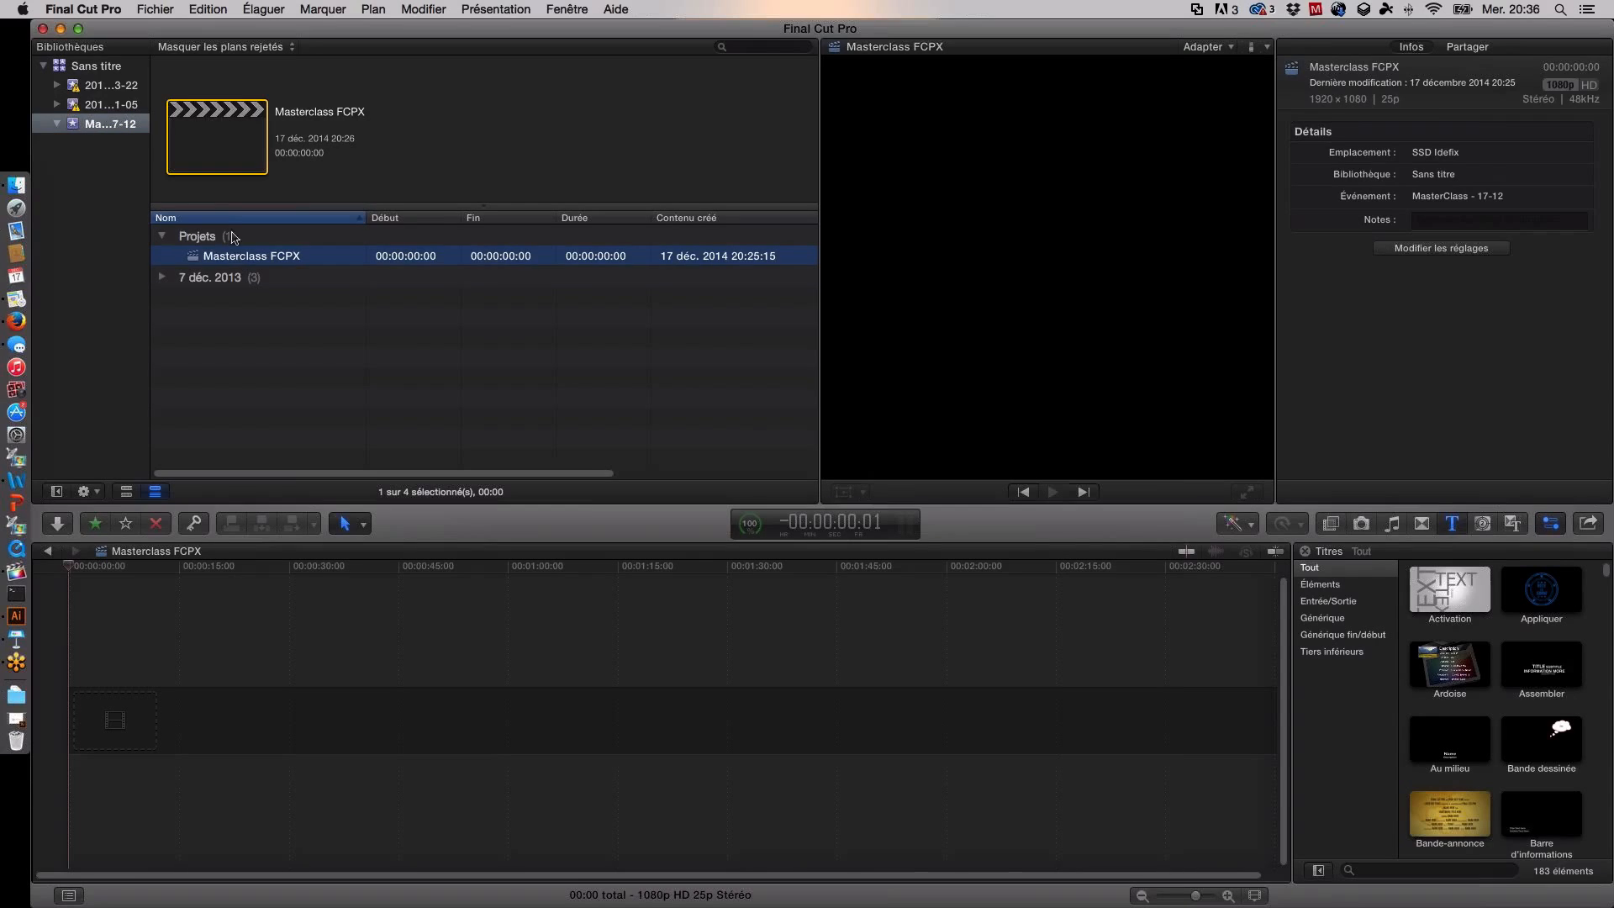
click(162, 277)
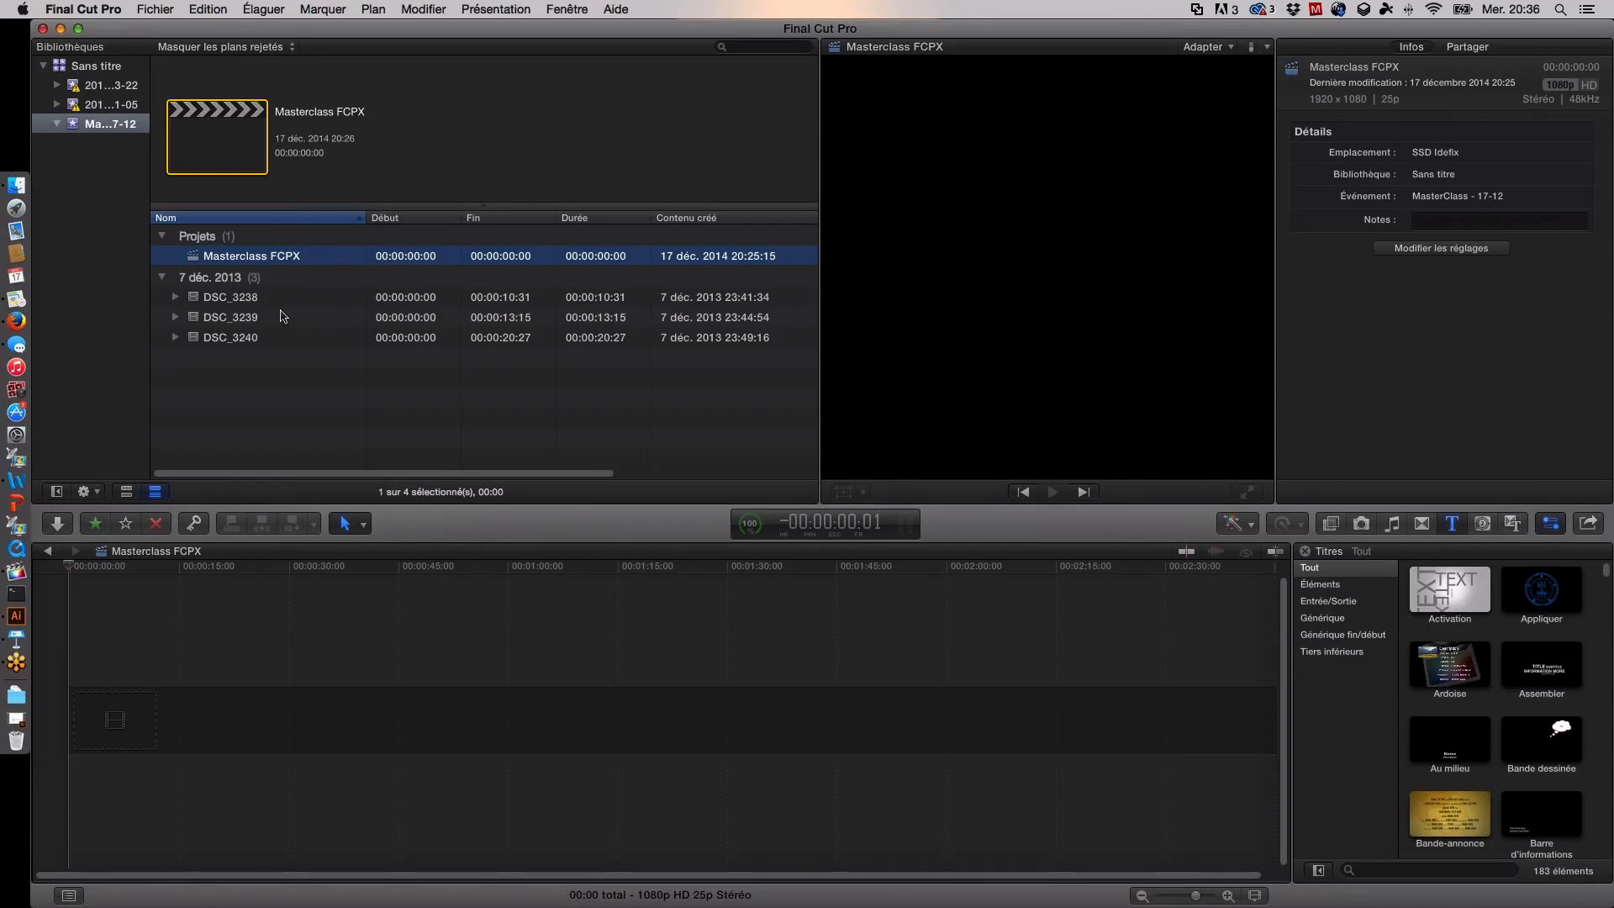
click(281, 316)
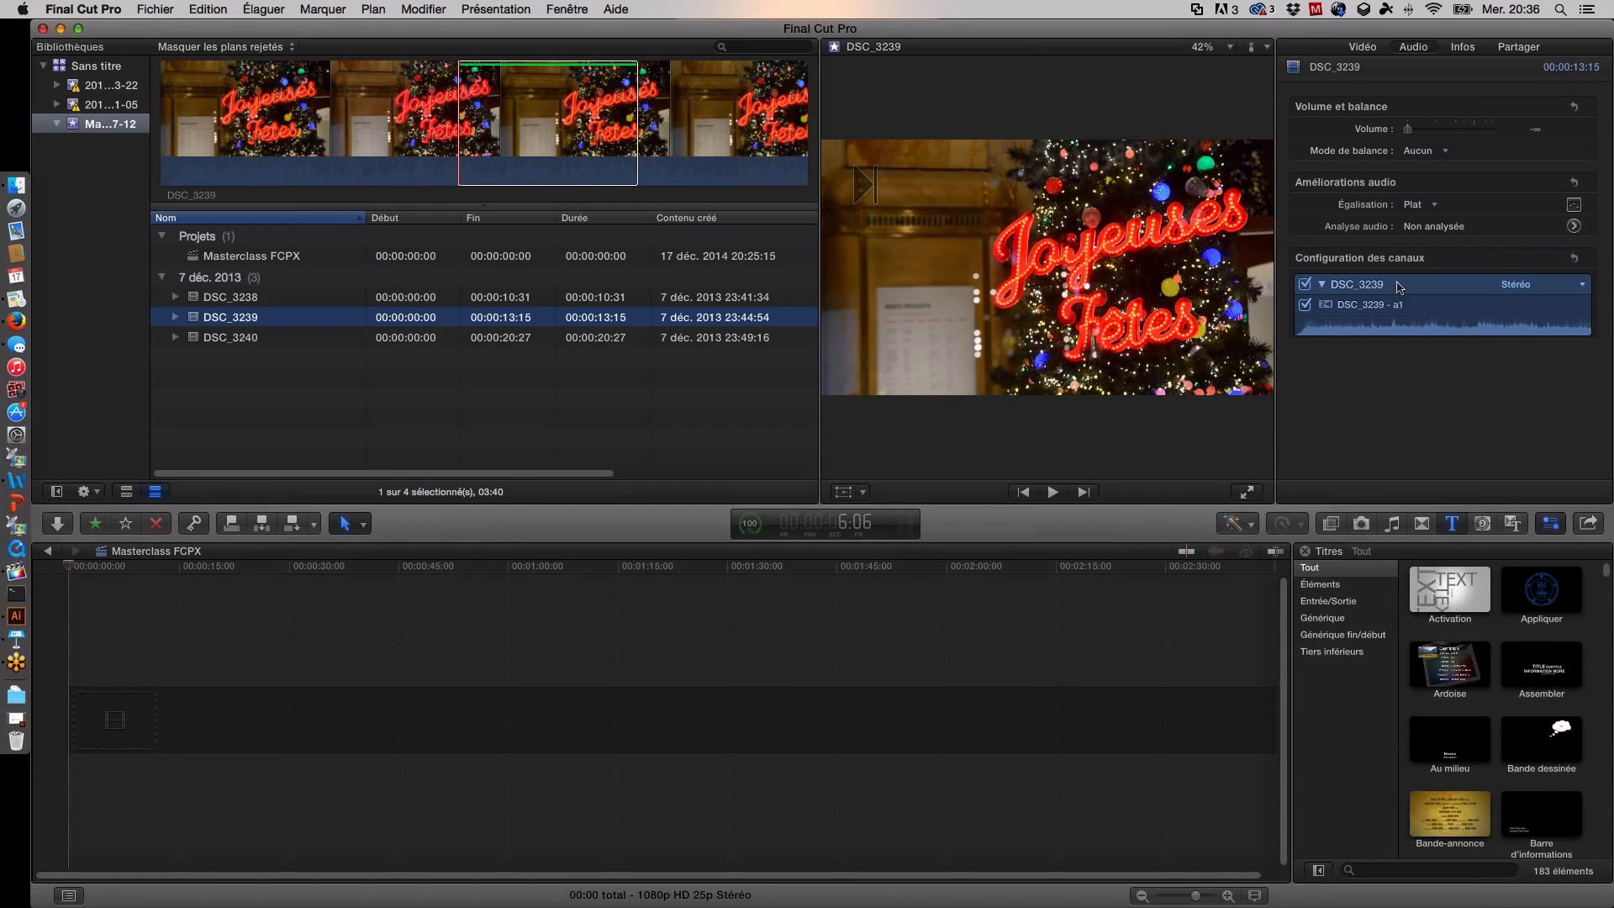
click(1375, 375)
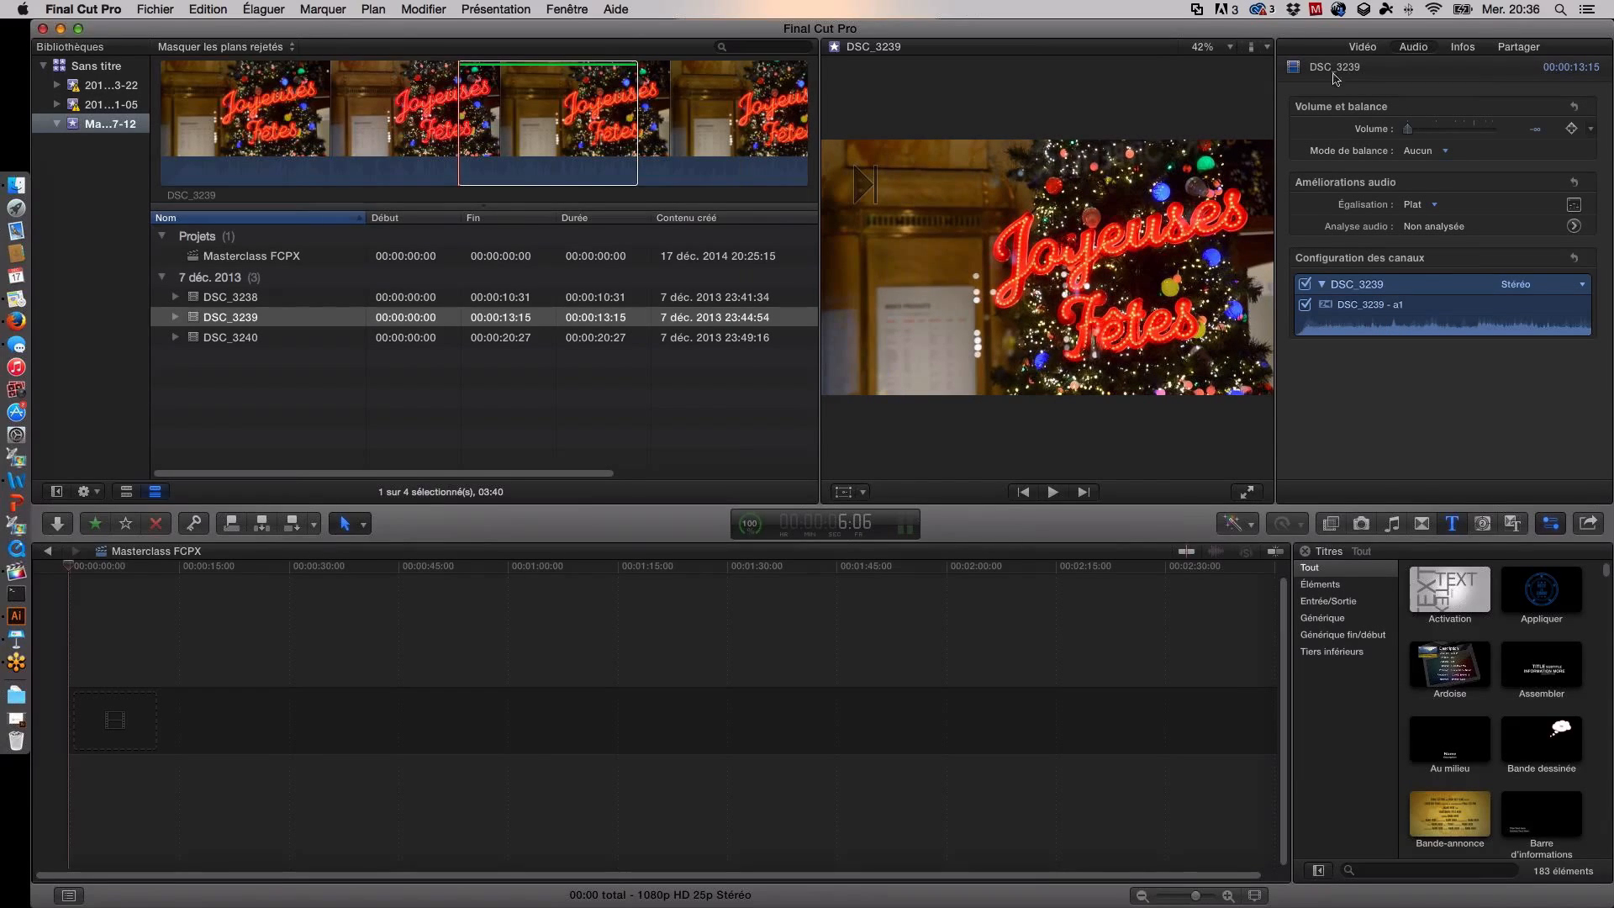
Step: Examine DSC_3239's colour balance and spatial conform settings in its video properties and compare them with DSC_3238's
click(1374, 48)
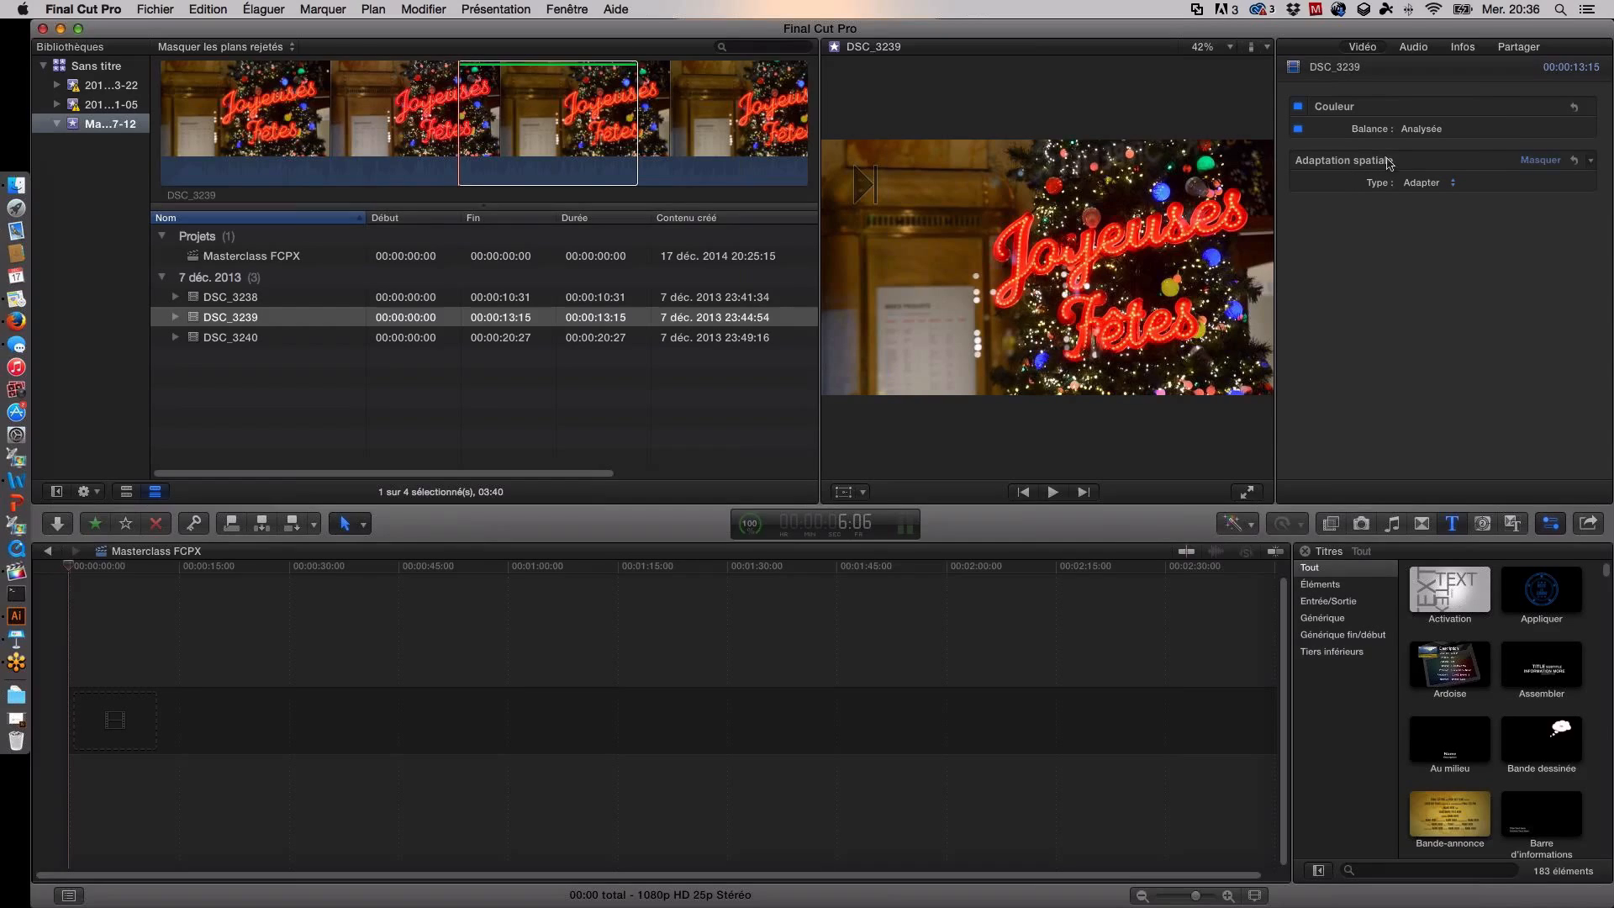
click(1591, 162)
click(1565, 175)
click(283, 305)
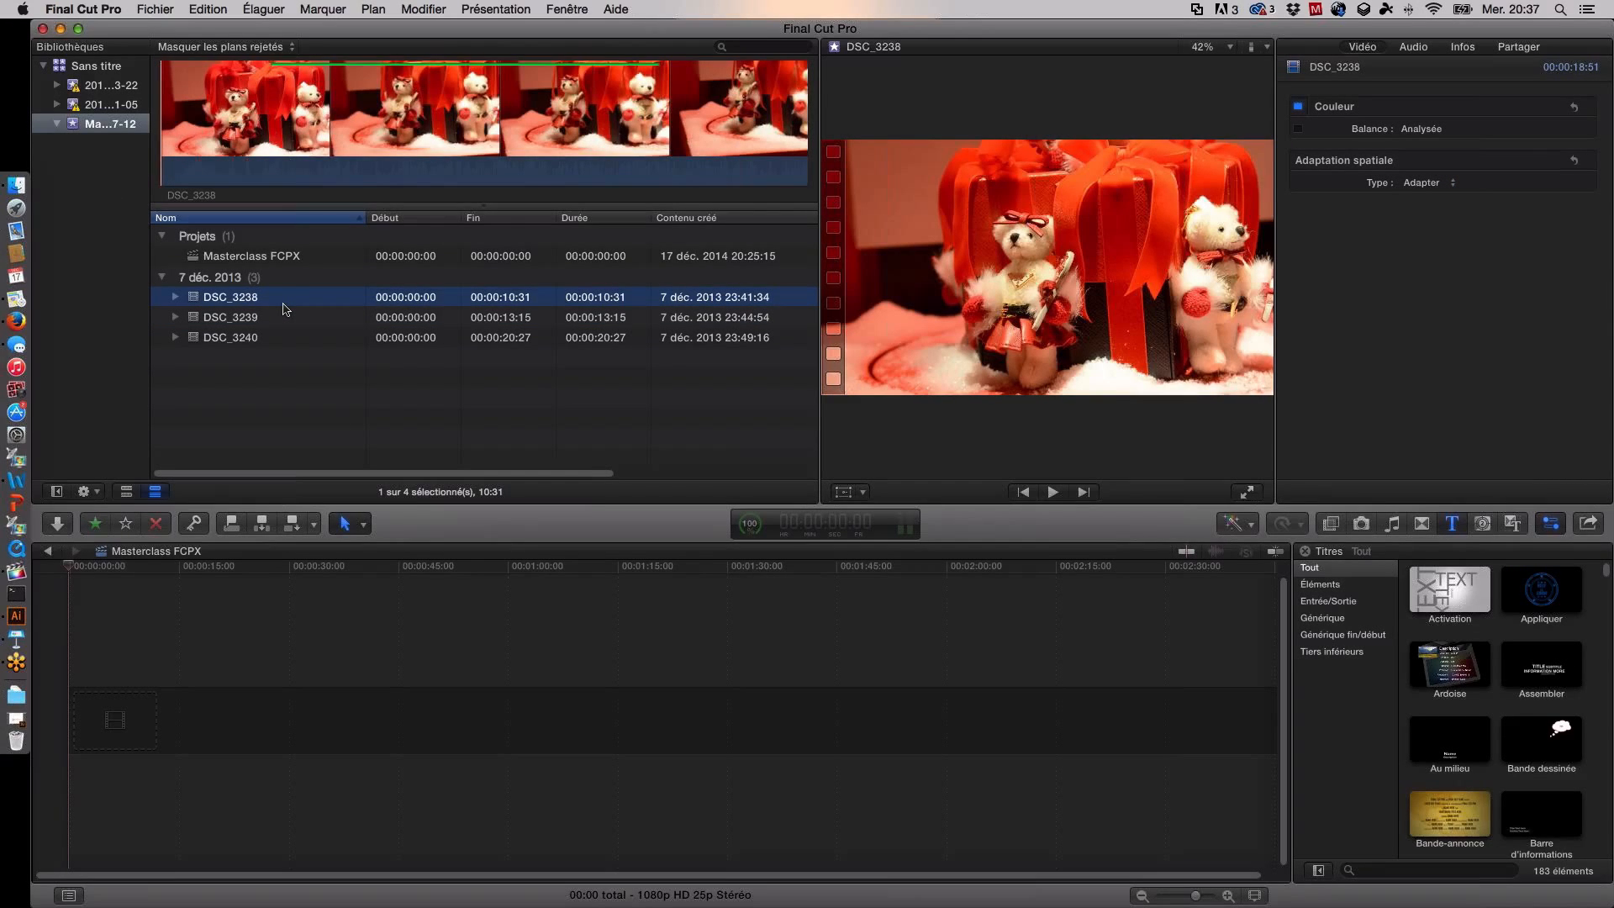
click(269, 320)
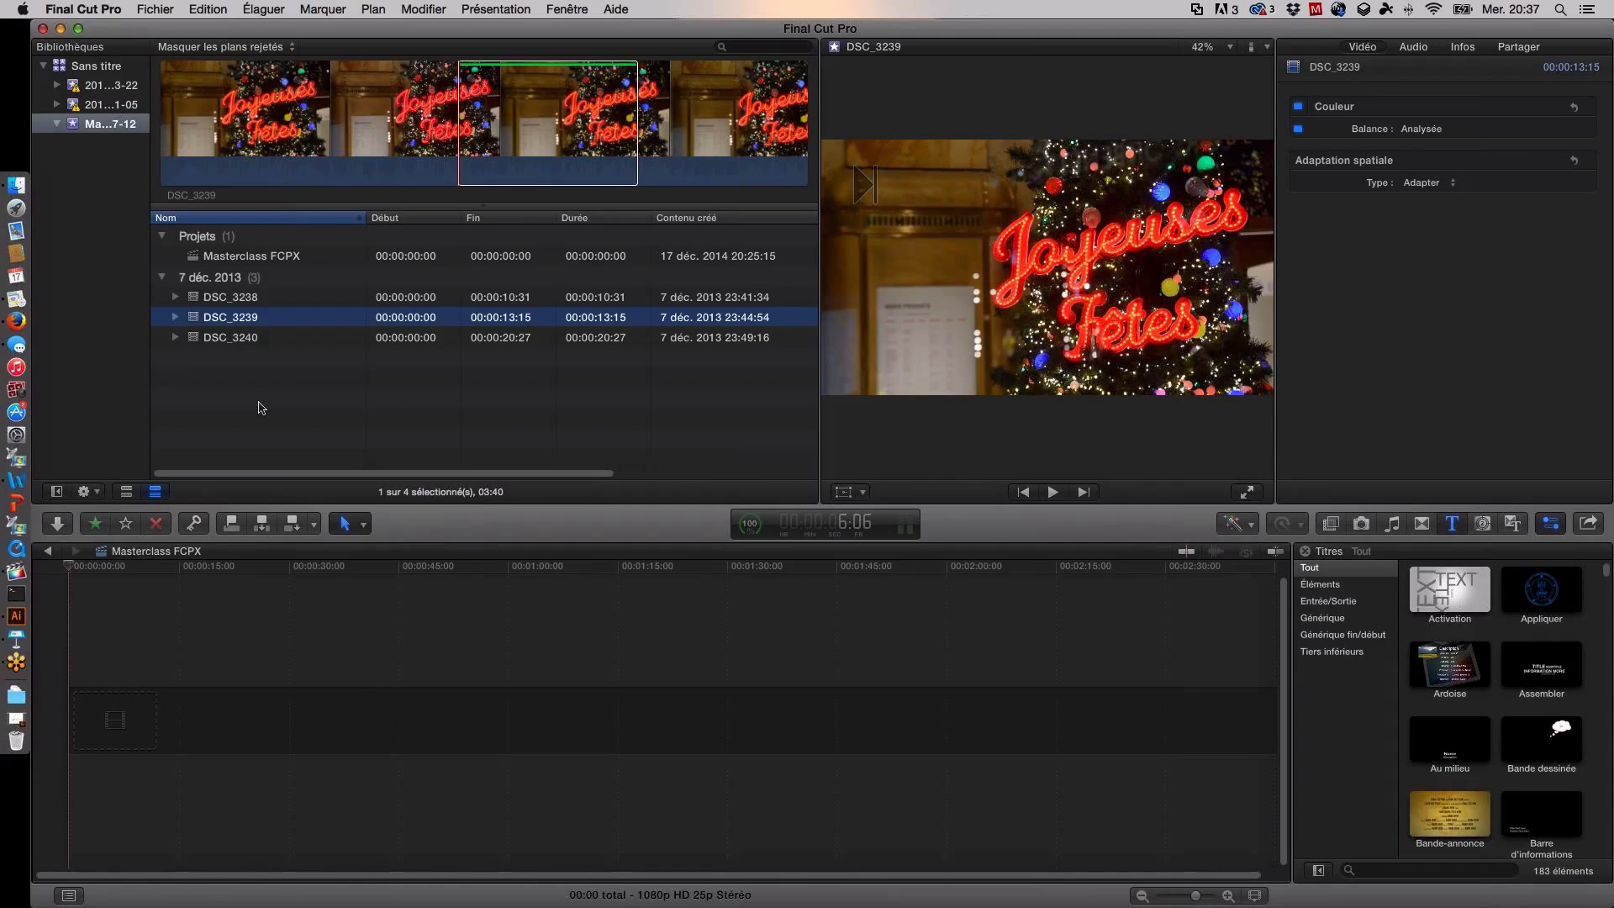
Step: Start a media import, shrink the import window and select the Generique Autour de la video file on Backup 2T0
right_click(128, 132)
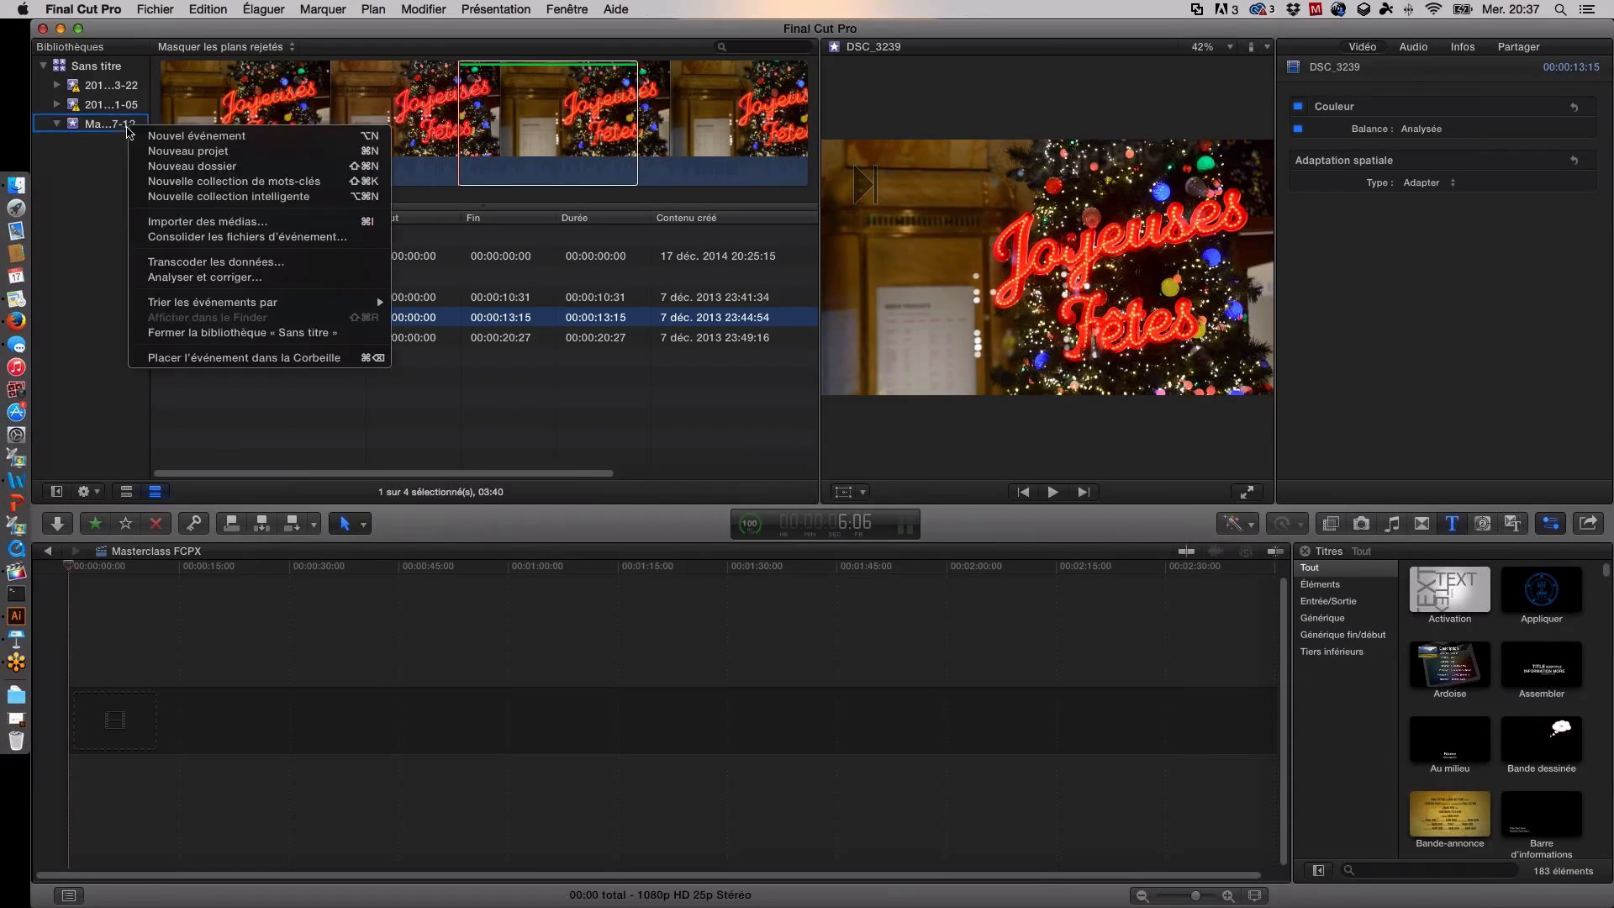
click(134, 7)
click(135, 7)
mouse_move(169, 113)
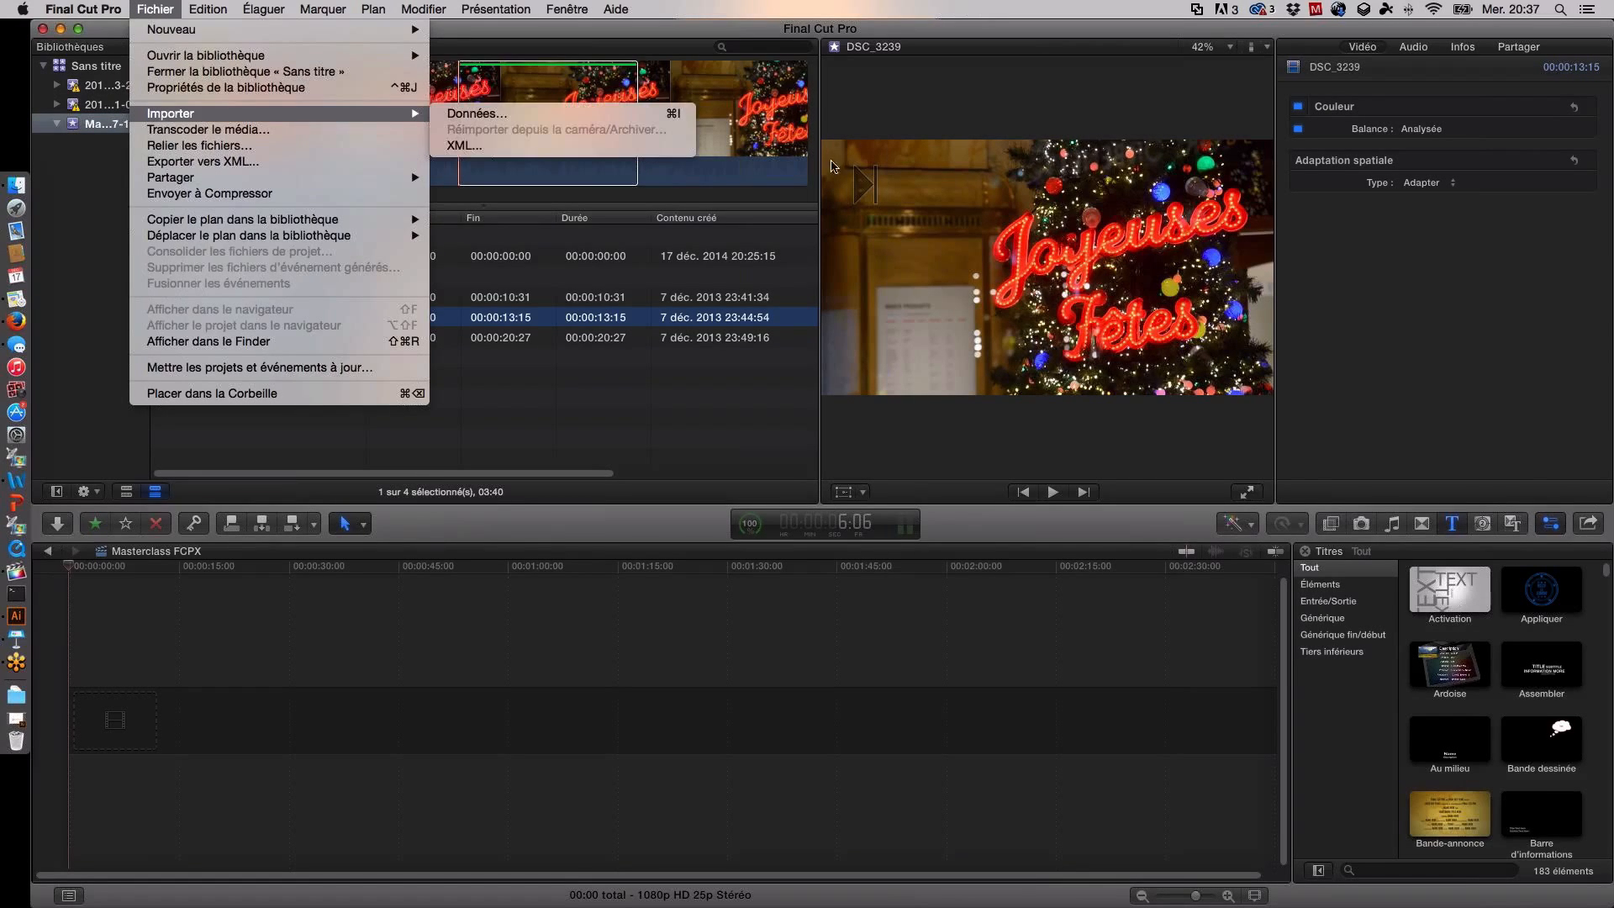
click(634, 113)
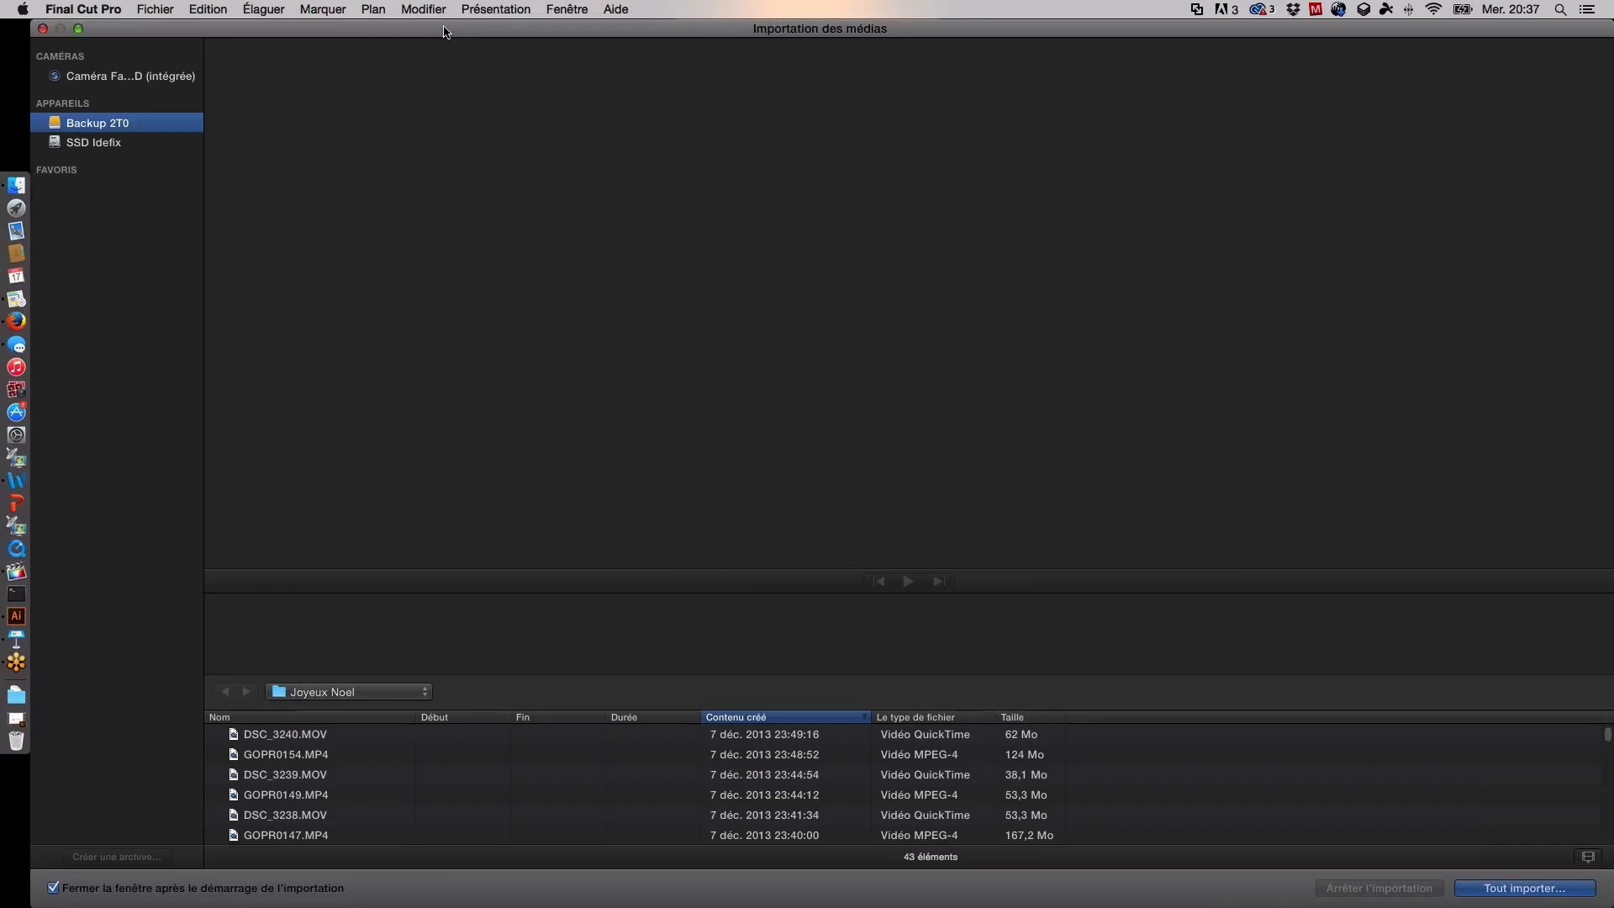
drag(321, 36, 1, 72)
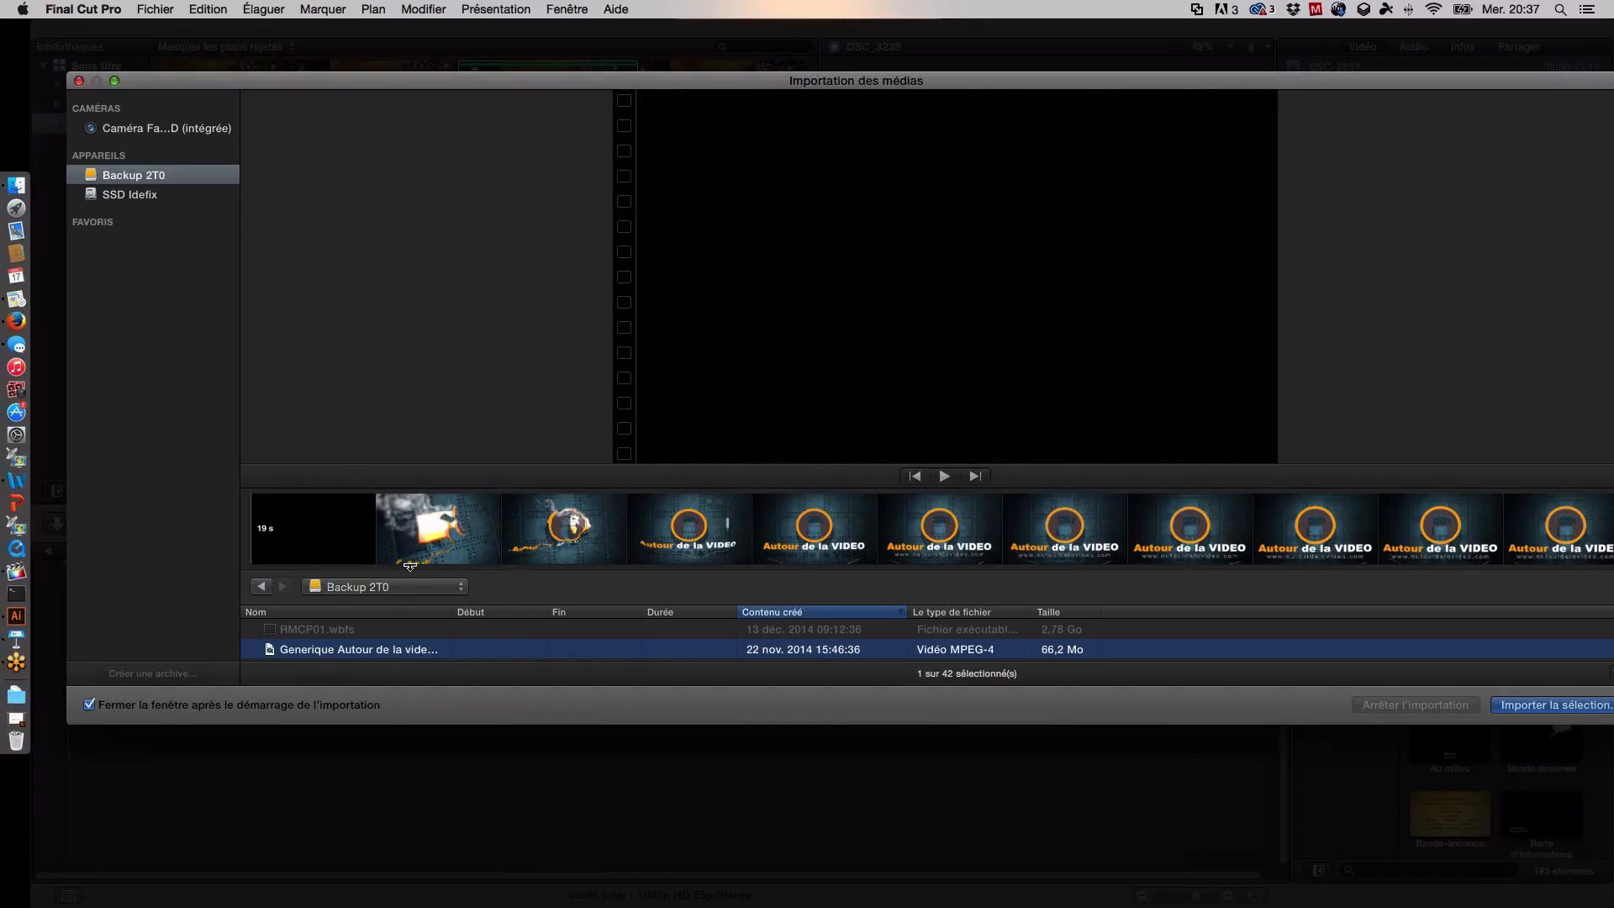
Step: Preview the Generique clip and import it into MasterClass - 17-12, leaving files in place with optimised media and colour balance analysis
click(330, 502)
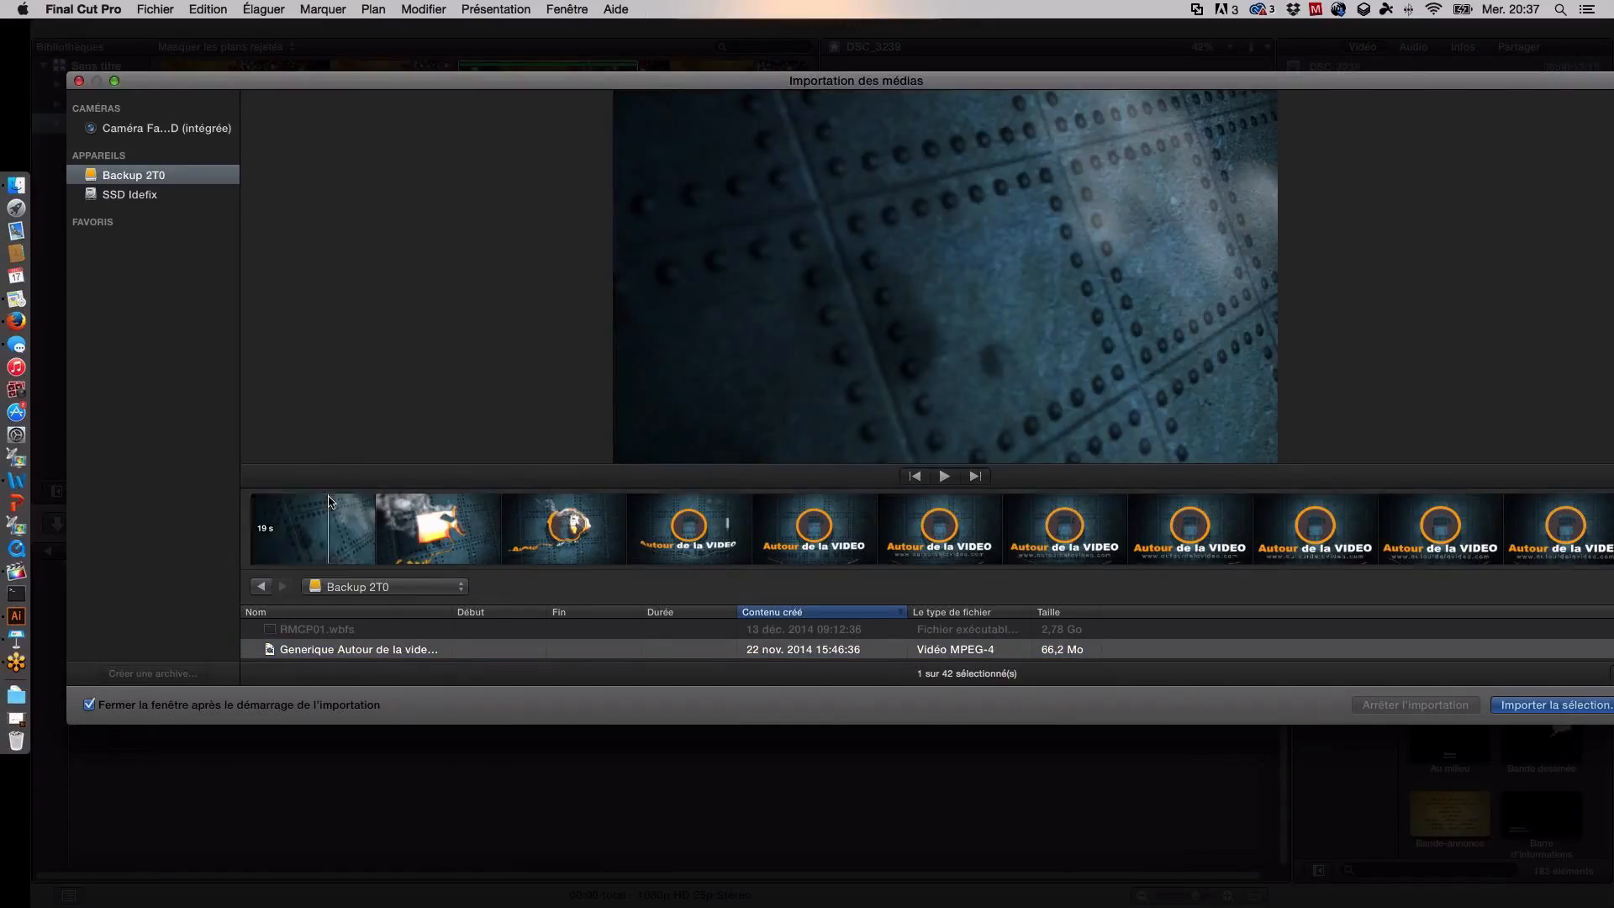
key(space)
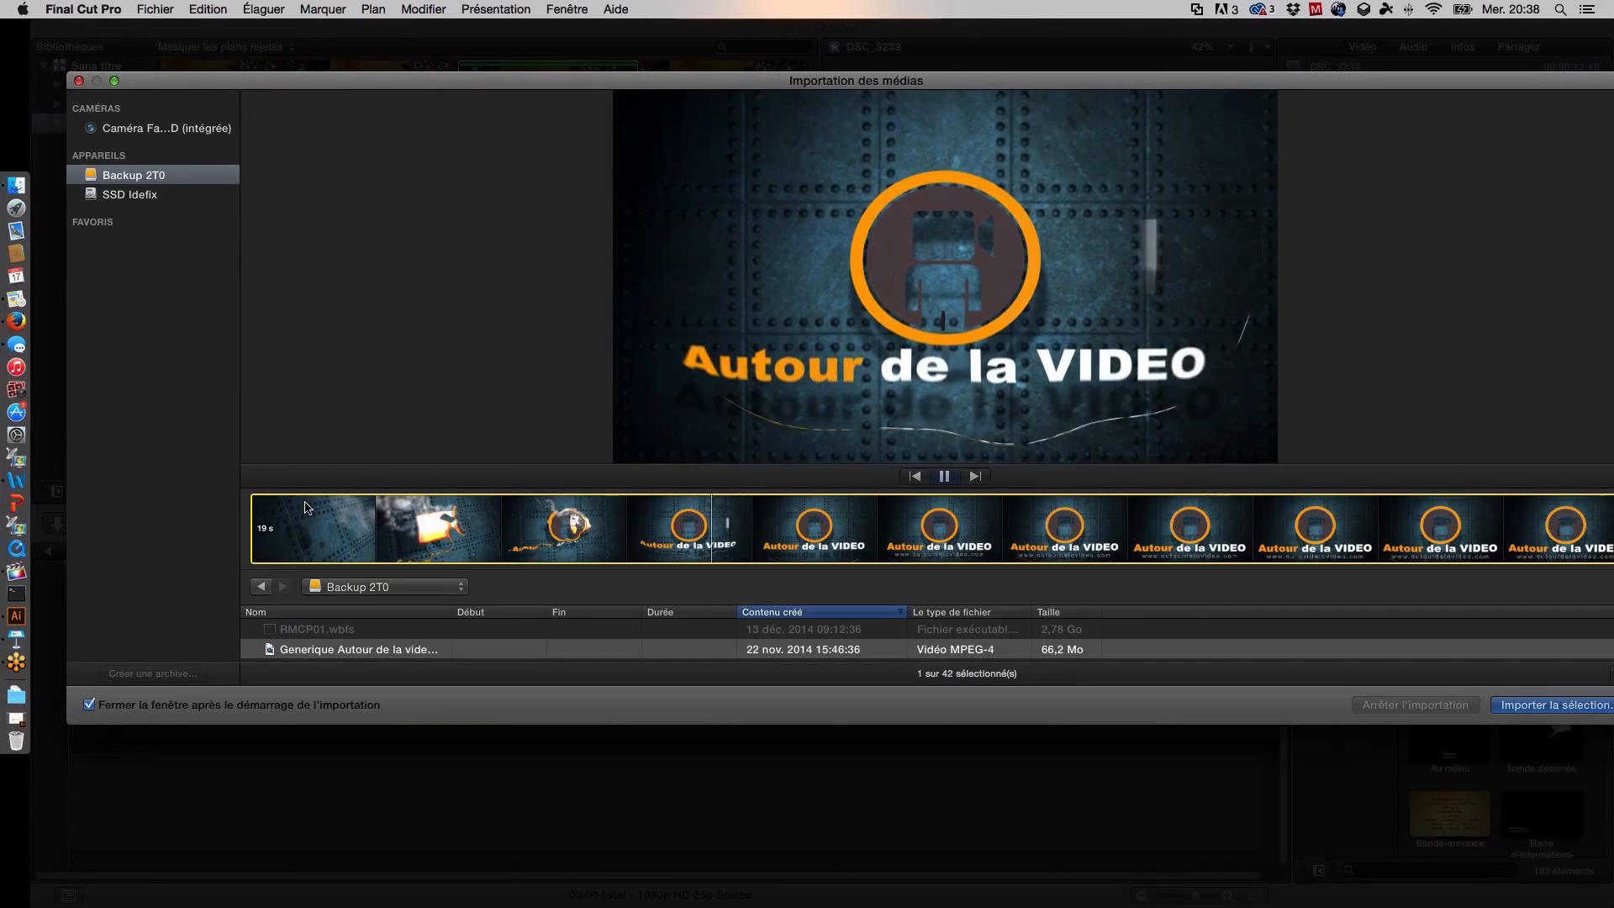
key(space)
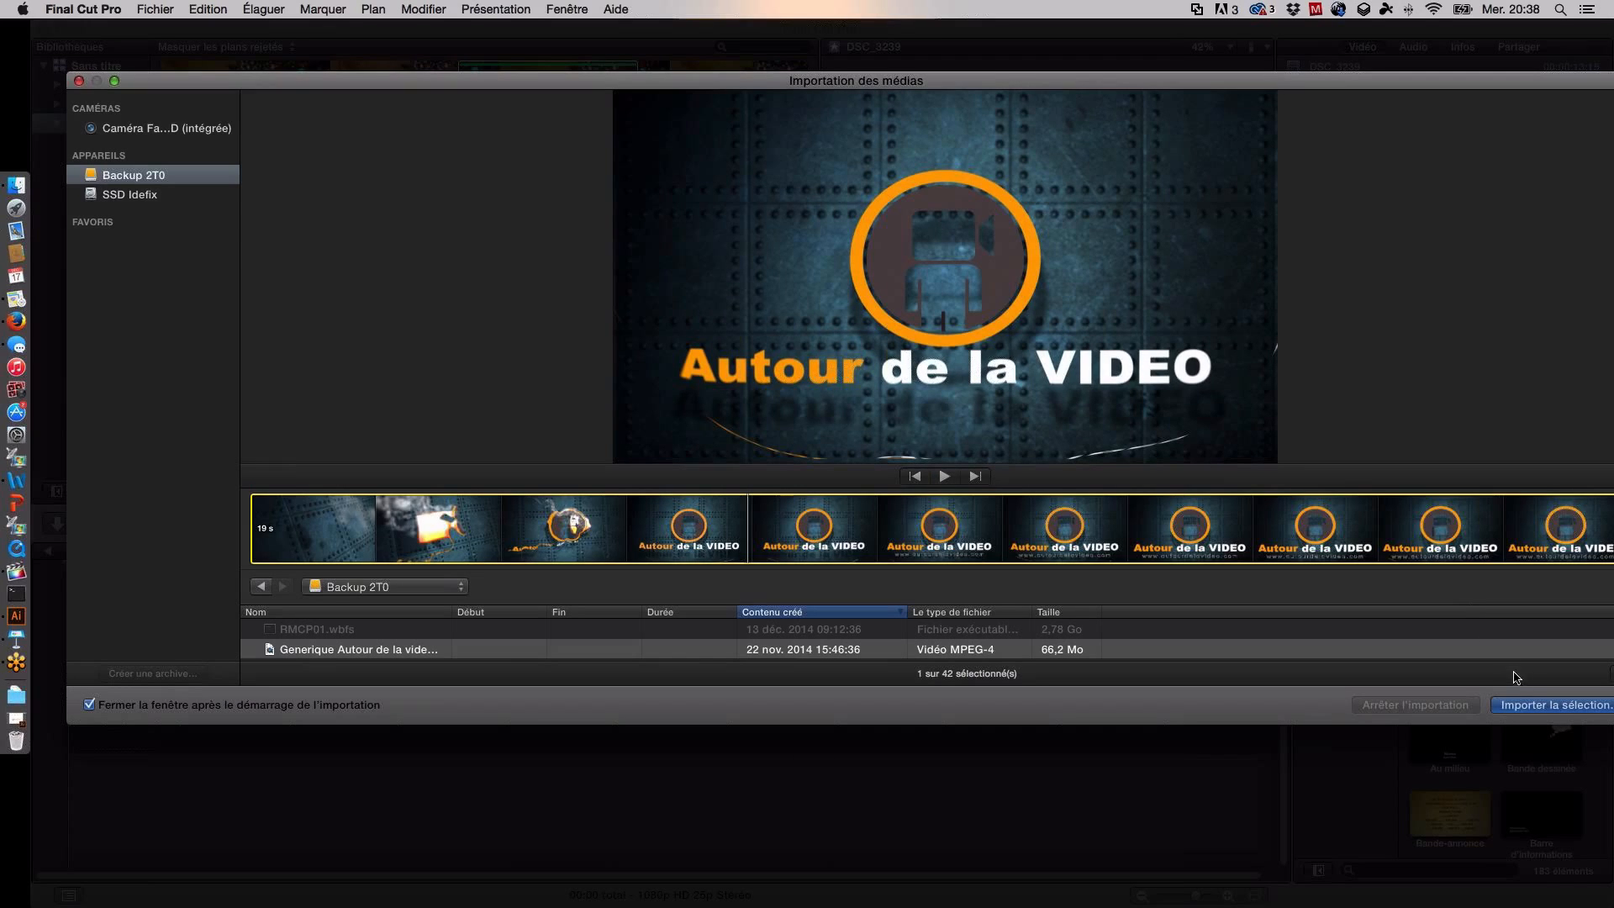
click(1526, 705)
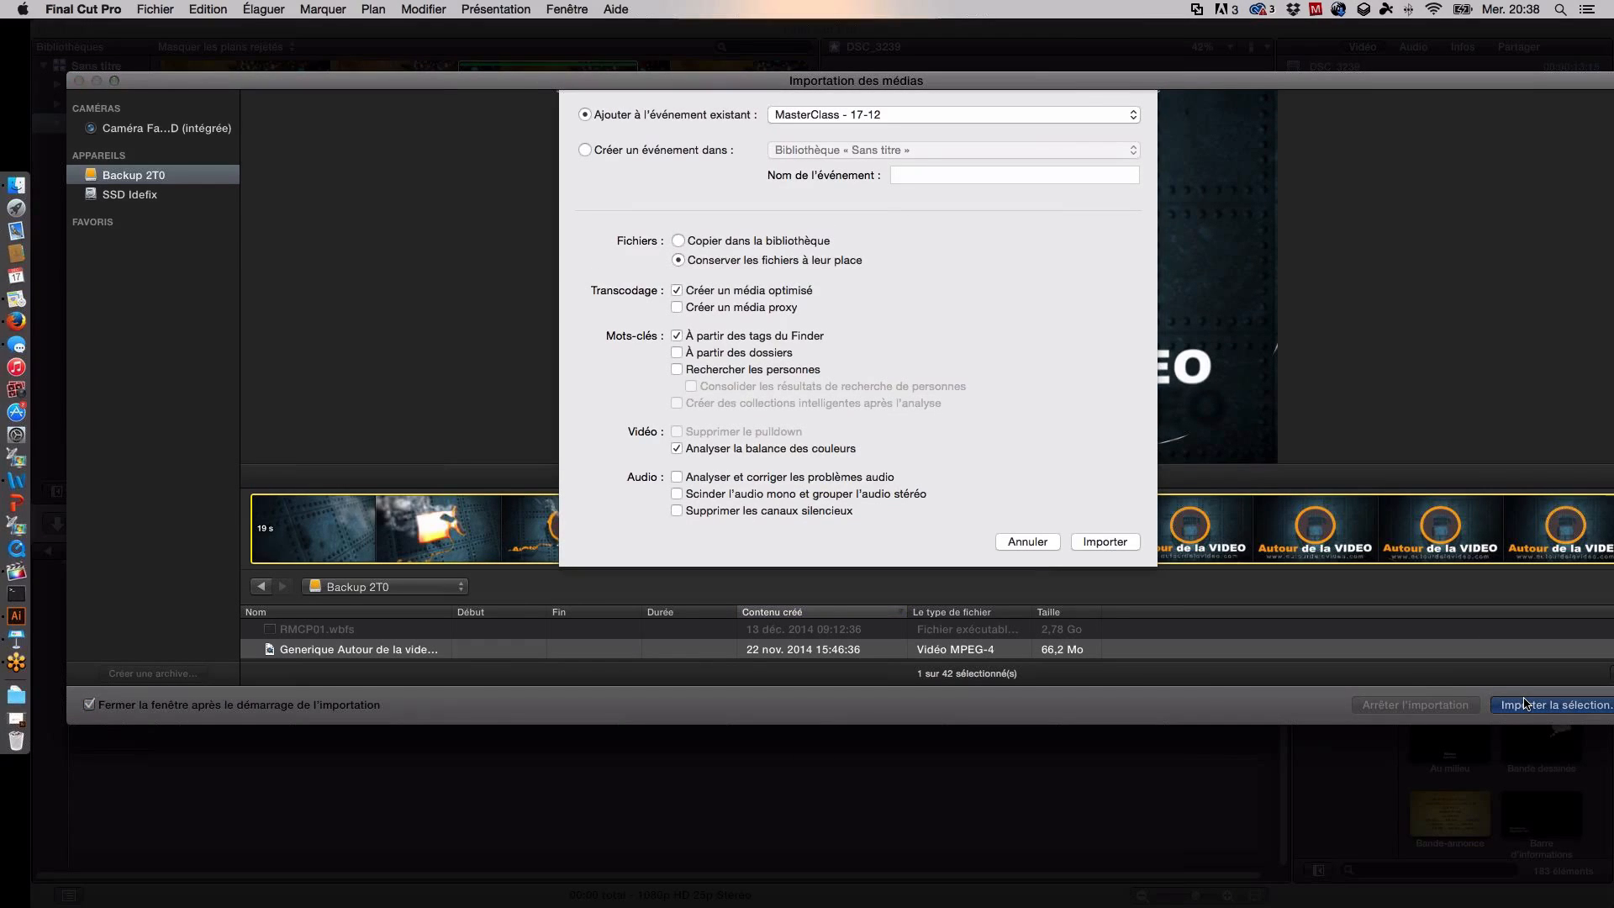
click(1104, 543)
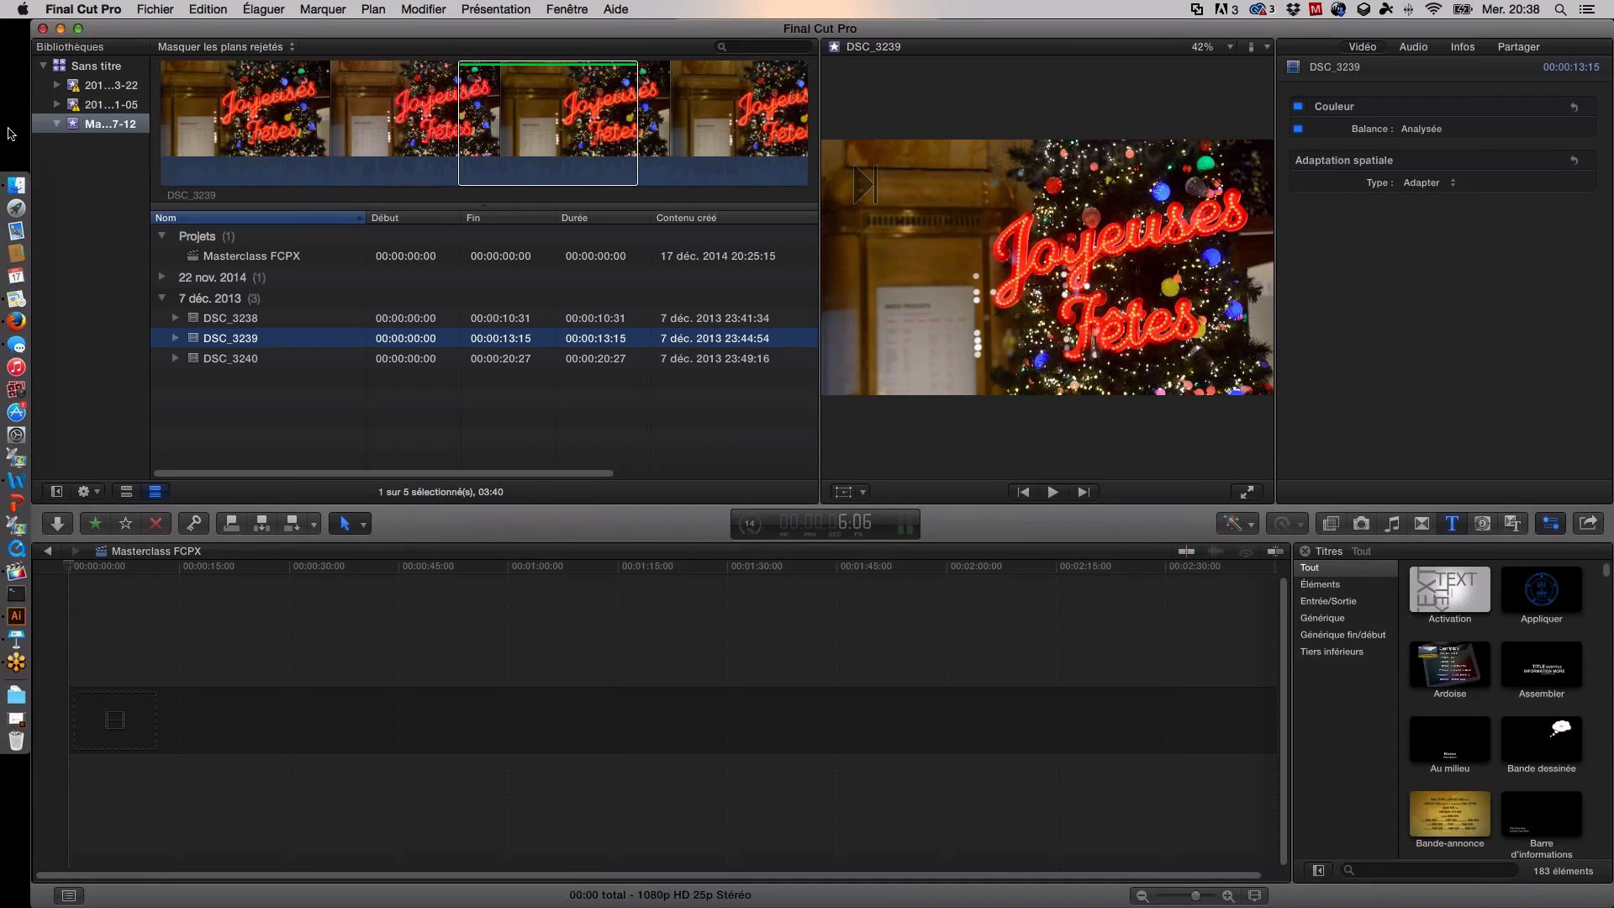
Step: Place the Generique Autour de la video clip from the 22 nov. 2014 group at the start of the Masterclass FCPX timeline
click(163, 278)
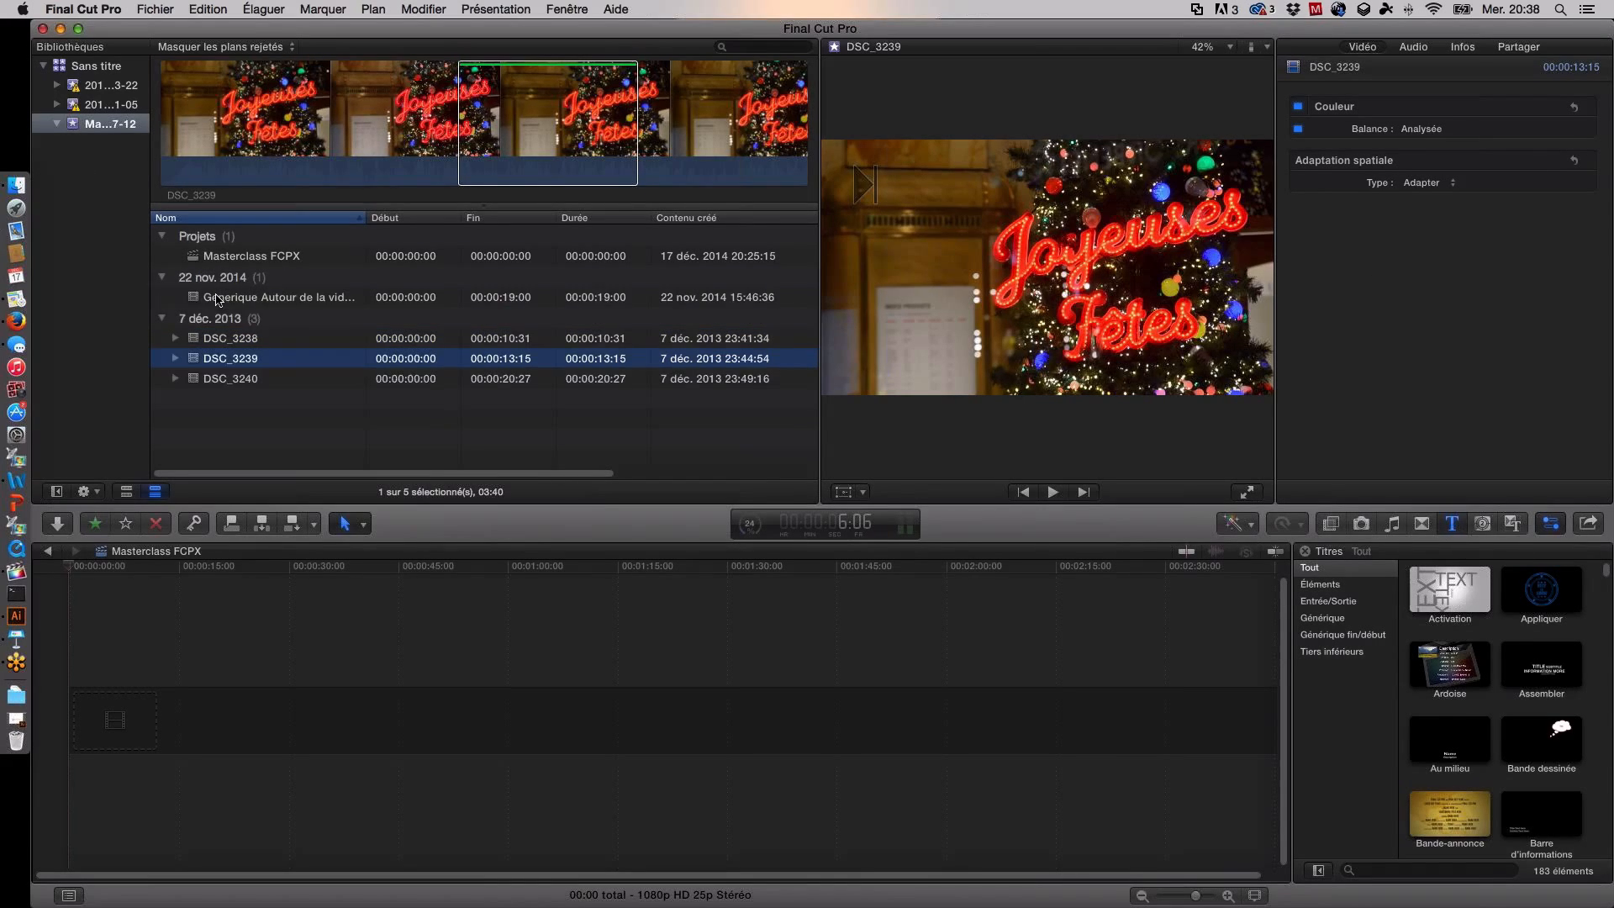
drag(217, 300, 107, 723)
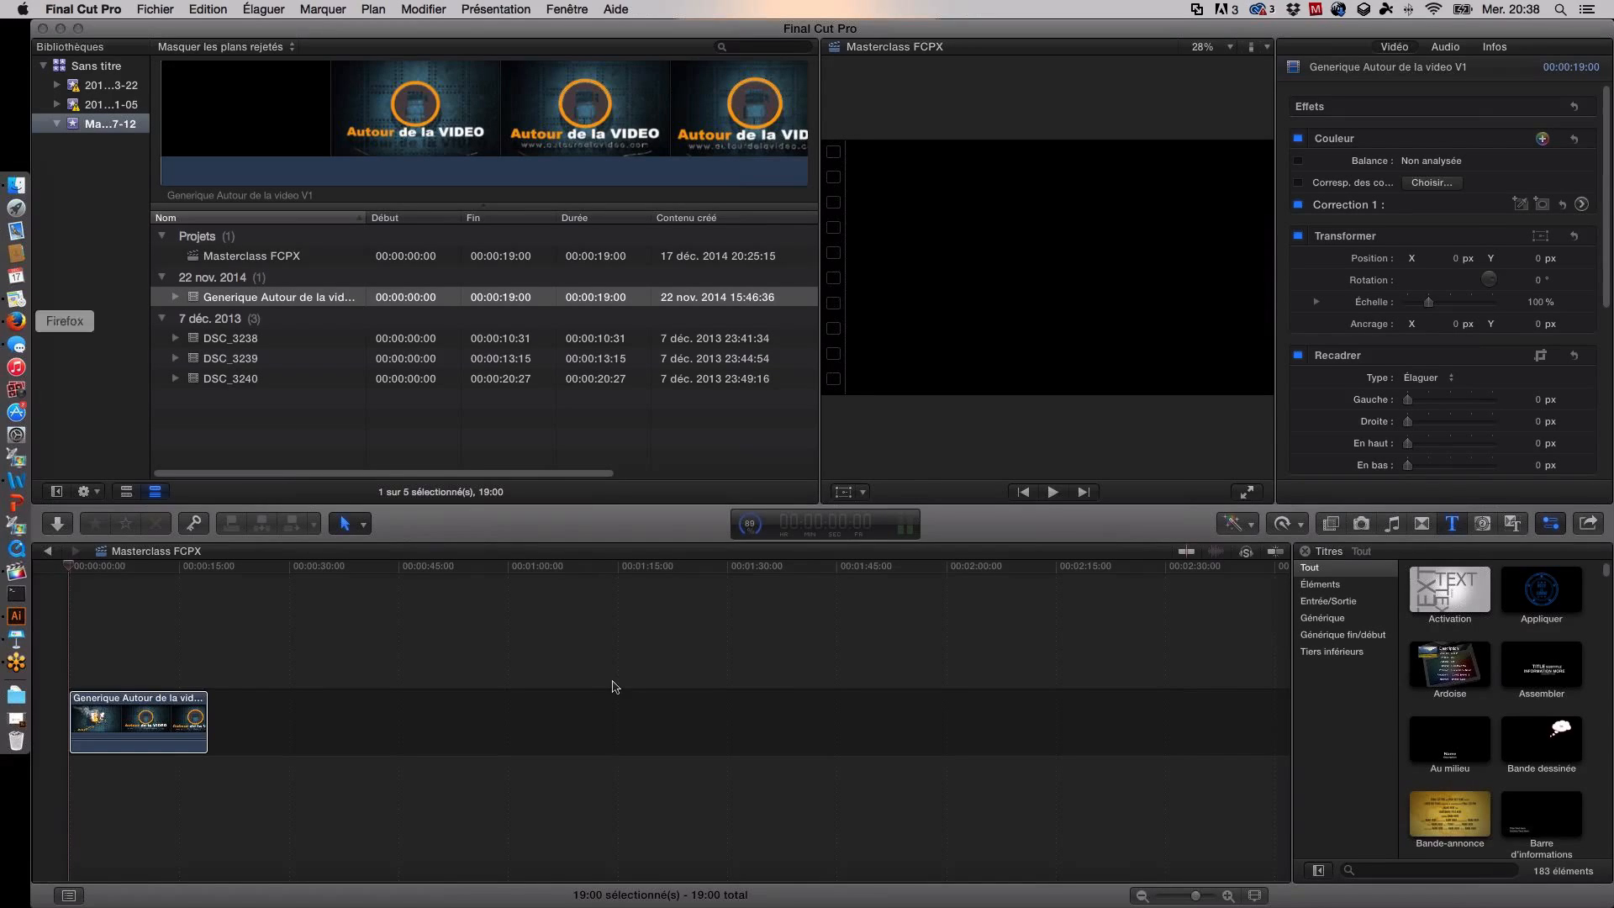
Step: Play the Masterclass FCPX timeline from its beginning in short bursts, stopping at about 4 seconds
click(71, 568)
click(74, 570)
key(space)
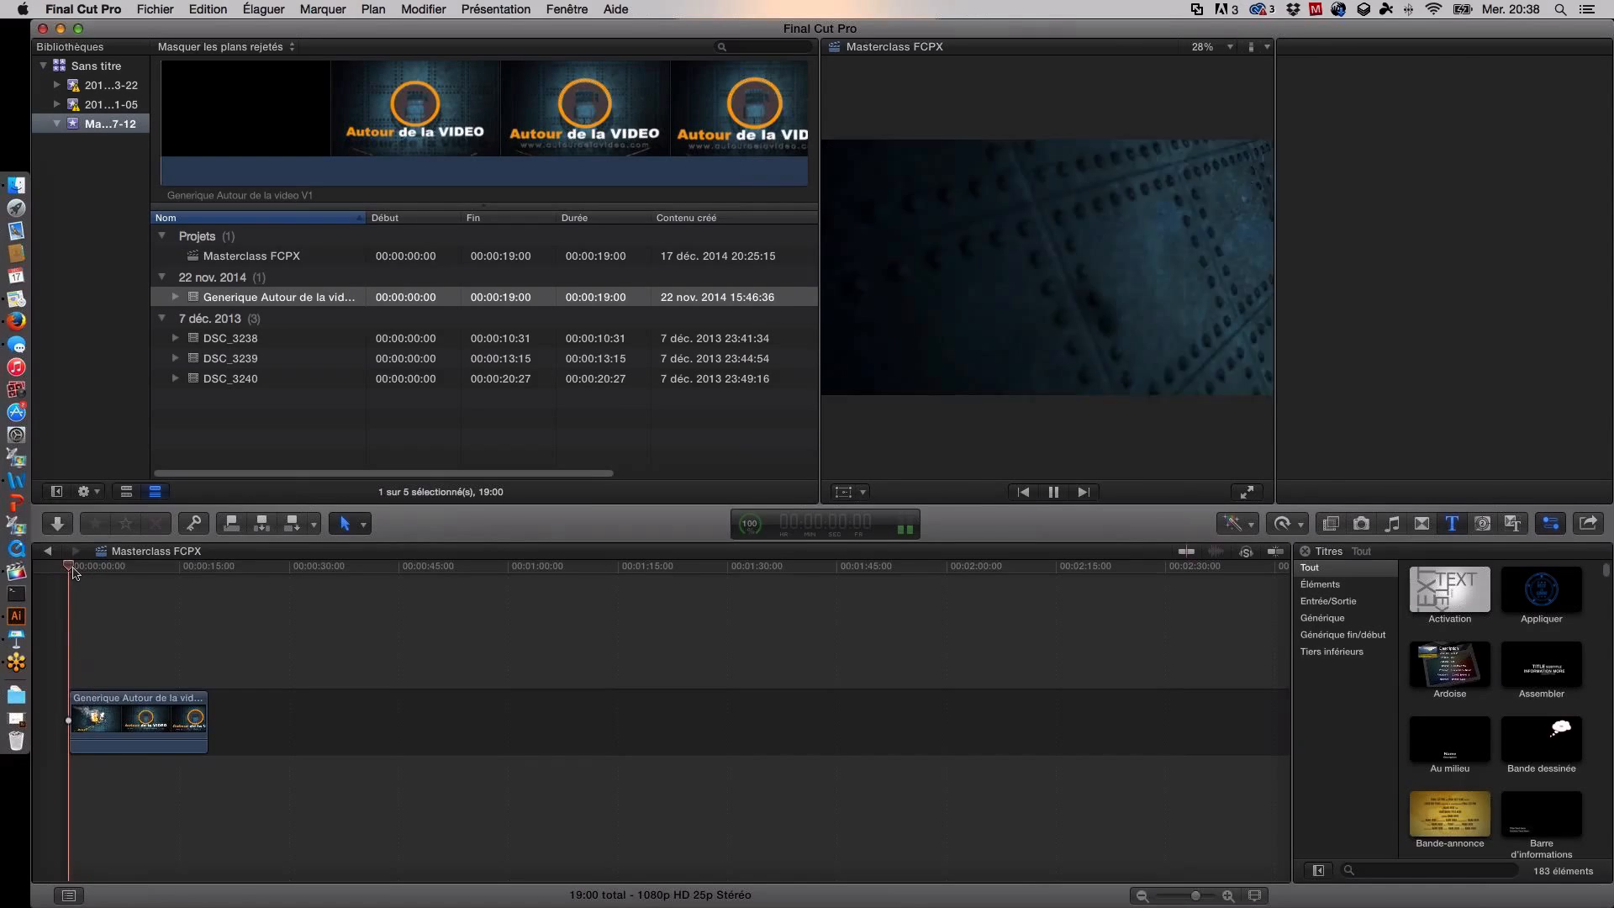
key(space)
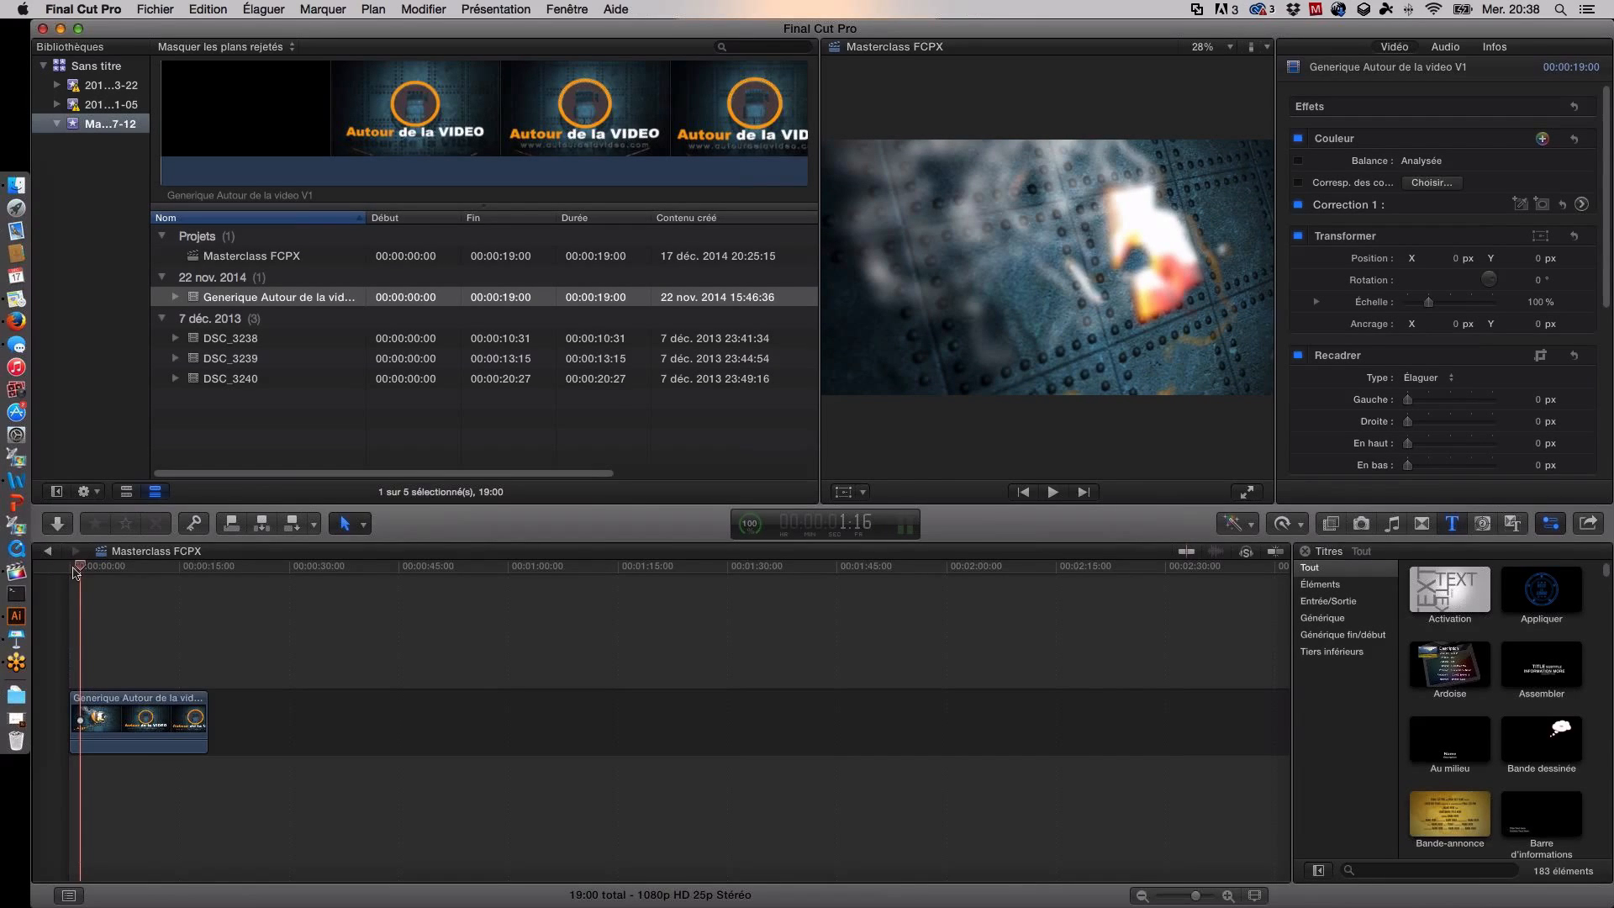
key(space)
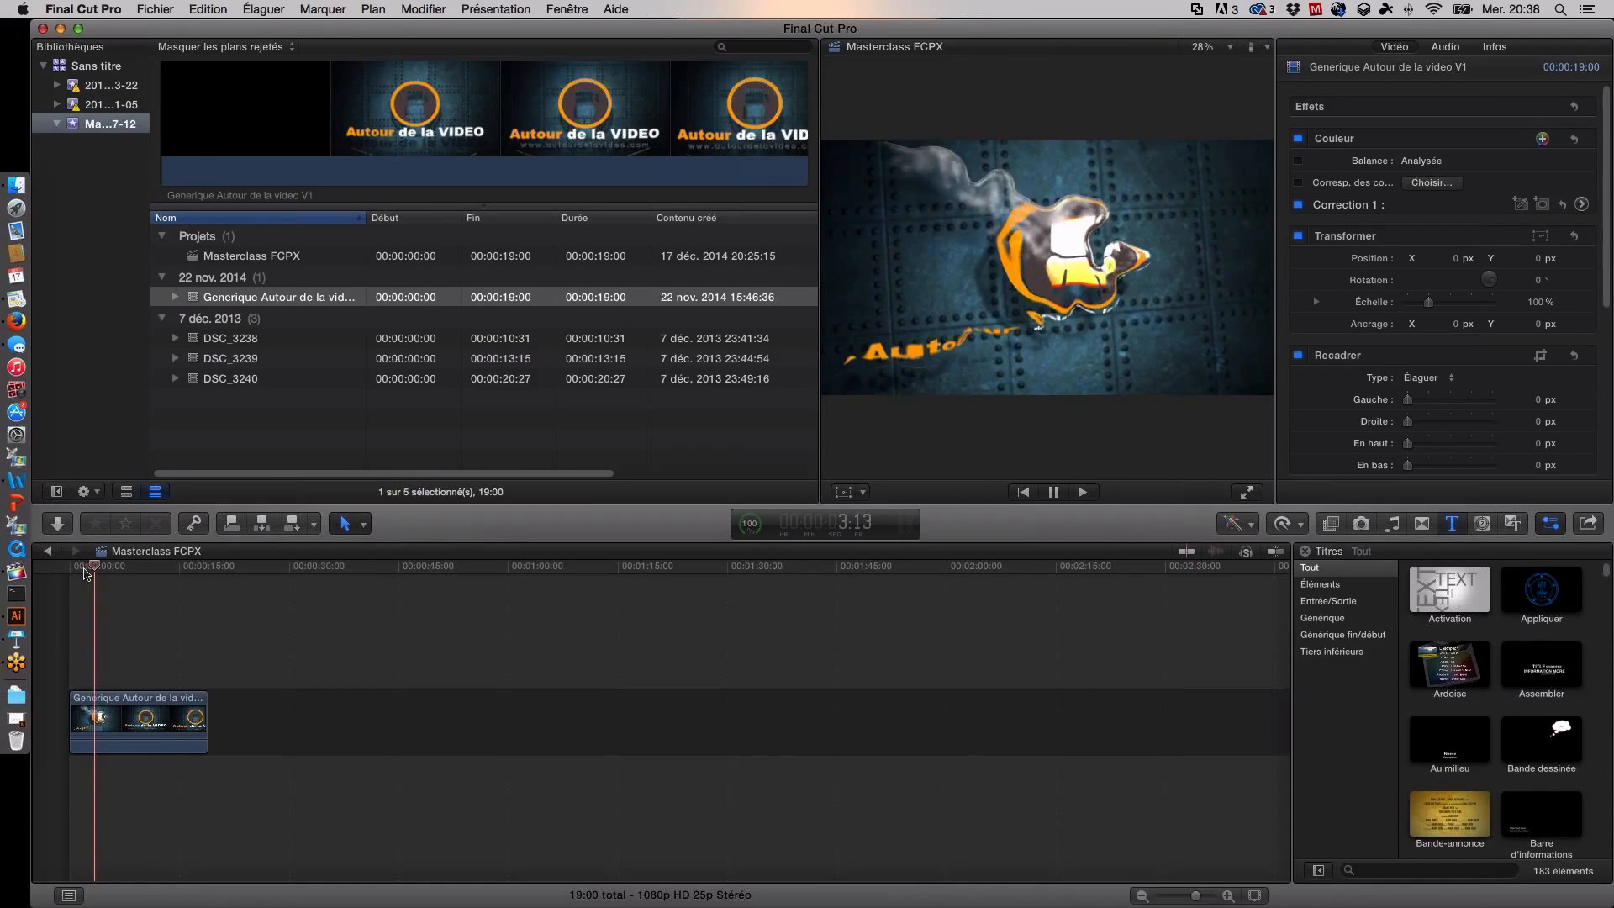
key(space)
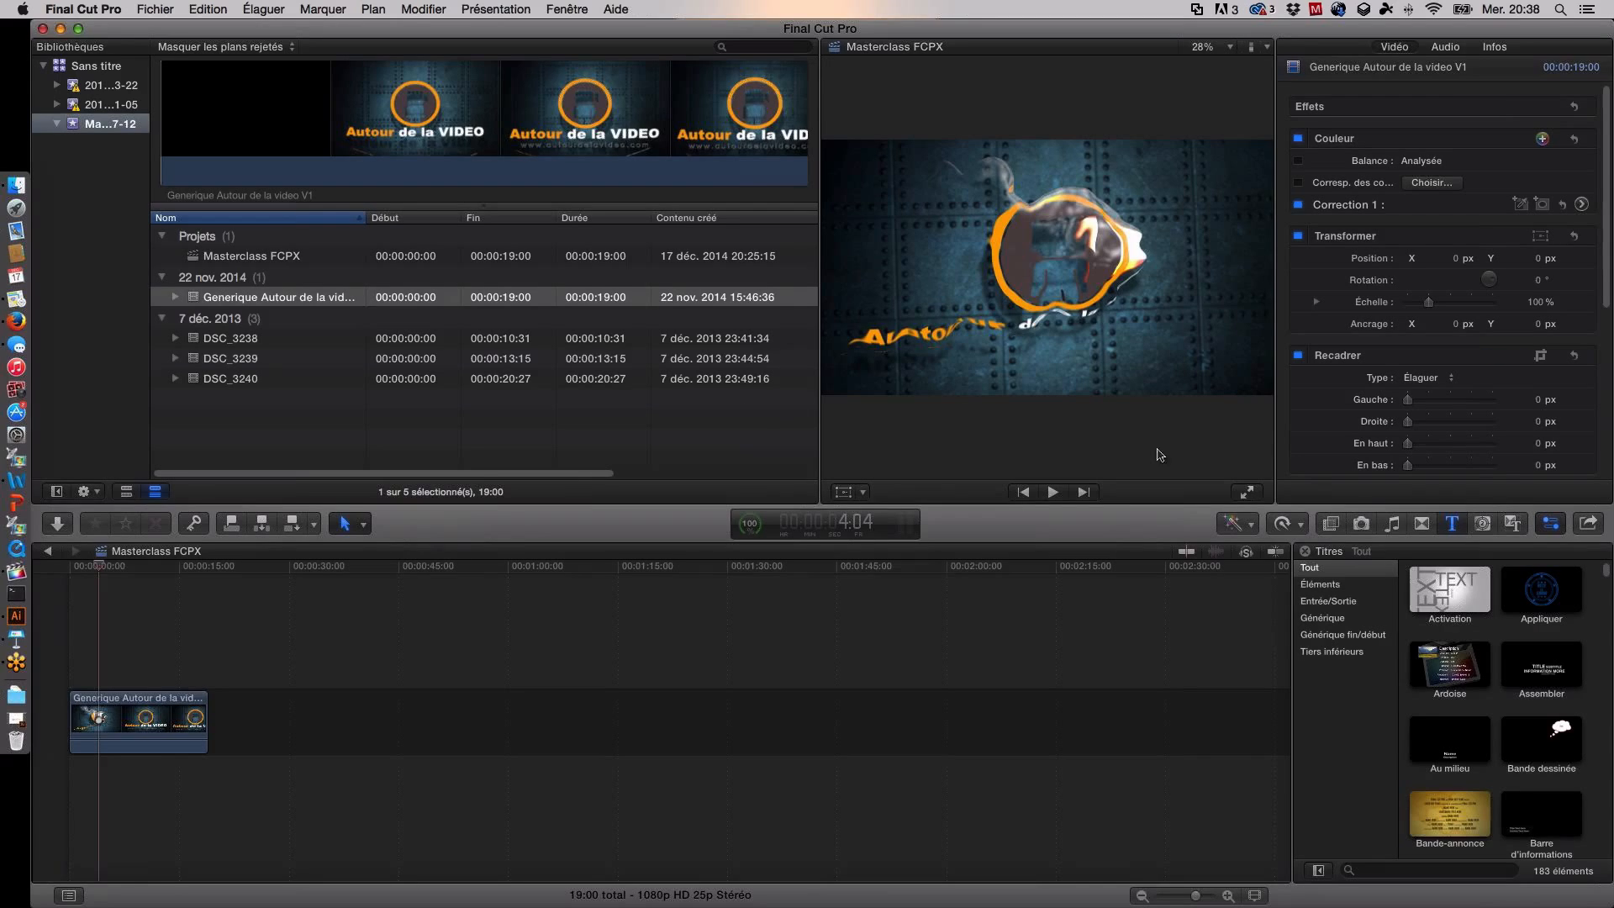
Step: Hide the inspector and narrow the event browser to enlarge the viewer
click(1552, 523)
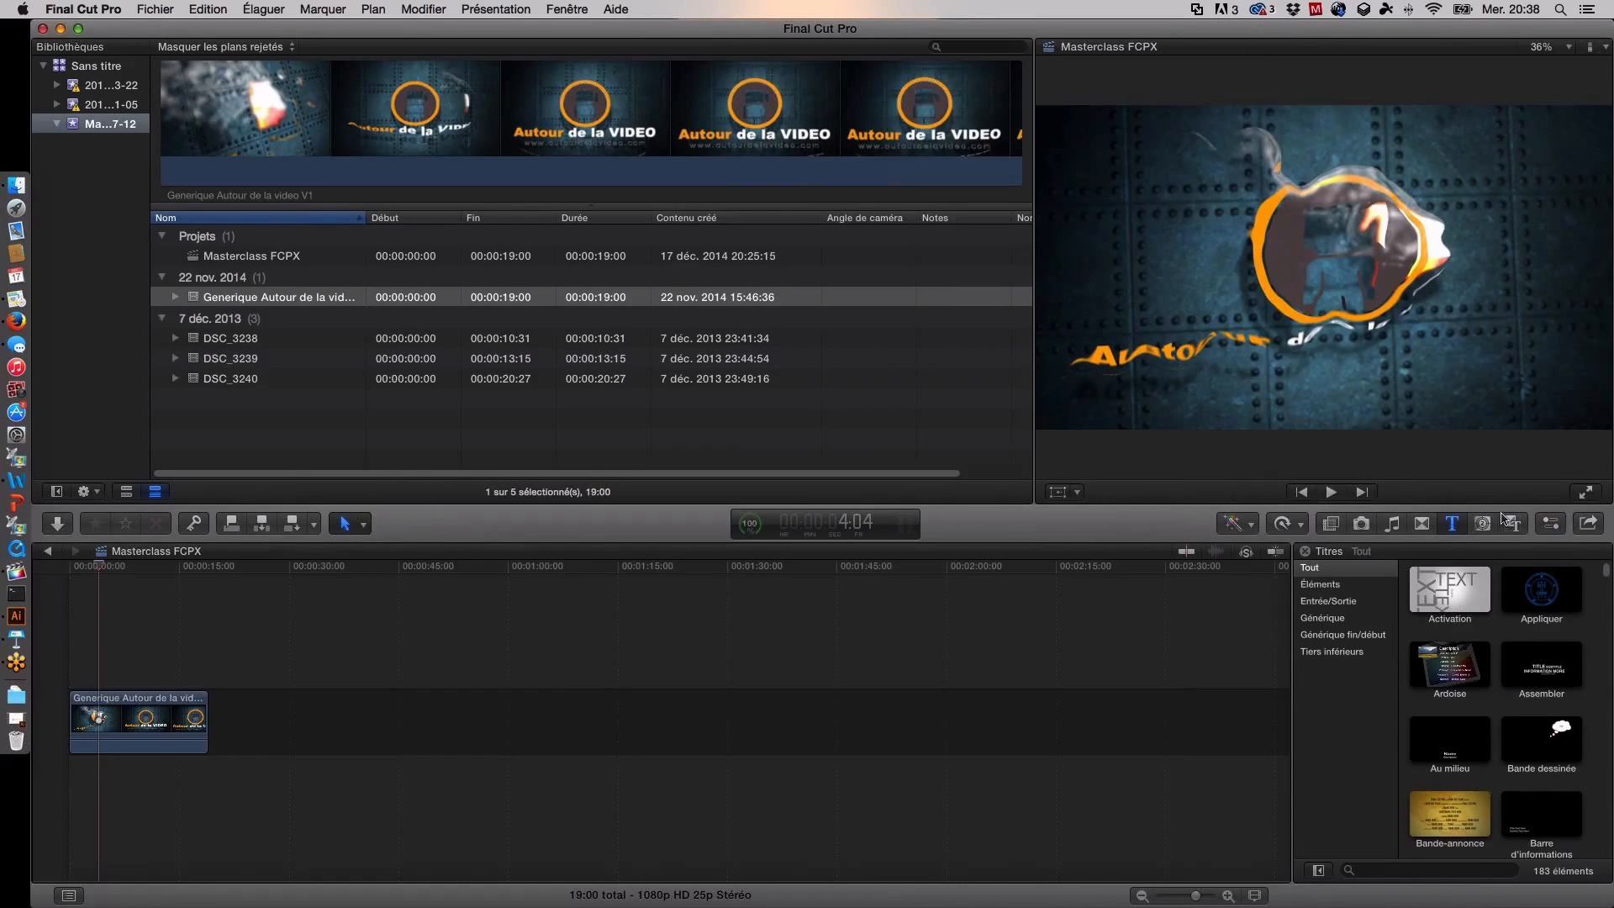
drag(1037, 403, 453, 386)
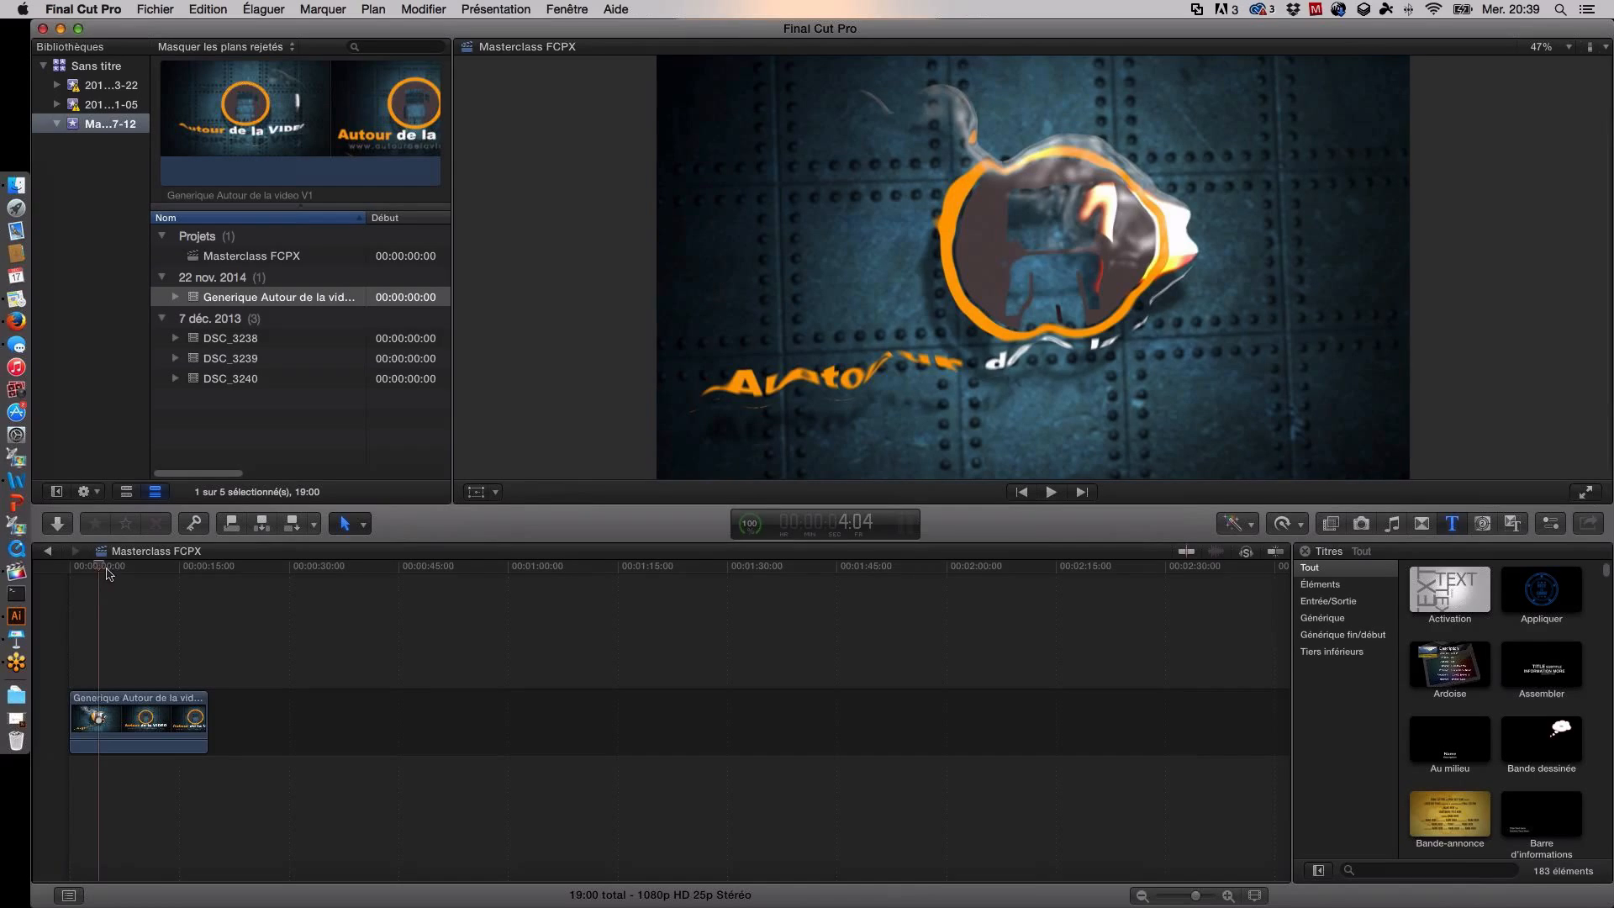
Step: Scrub through the Generique clip in the timeline at about 15 and 3 seconds, and return to its start
click(179, 568)
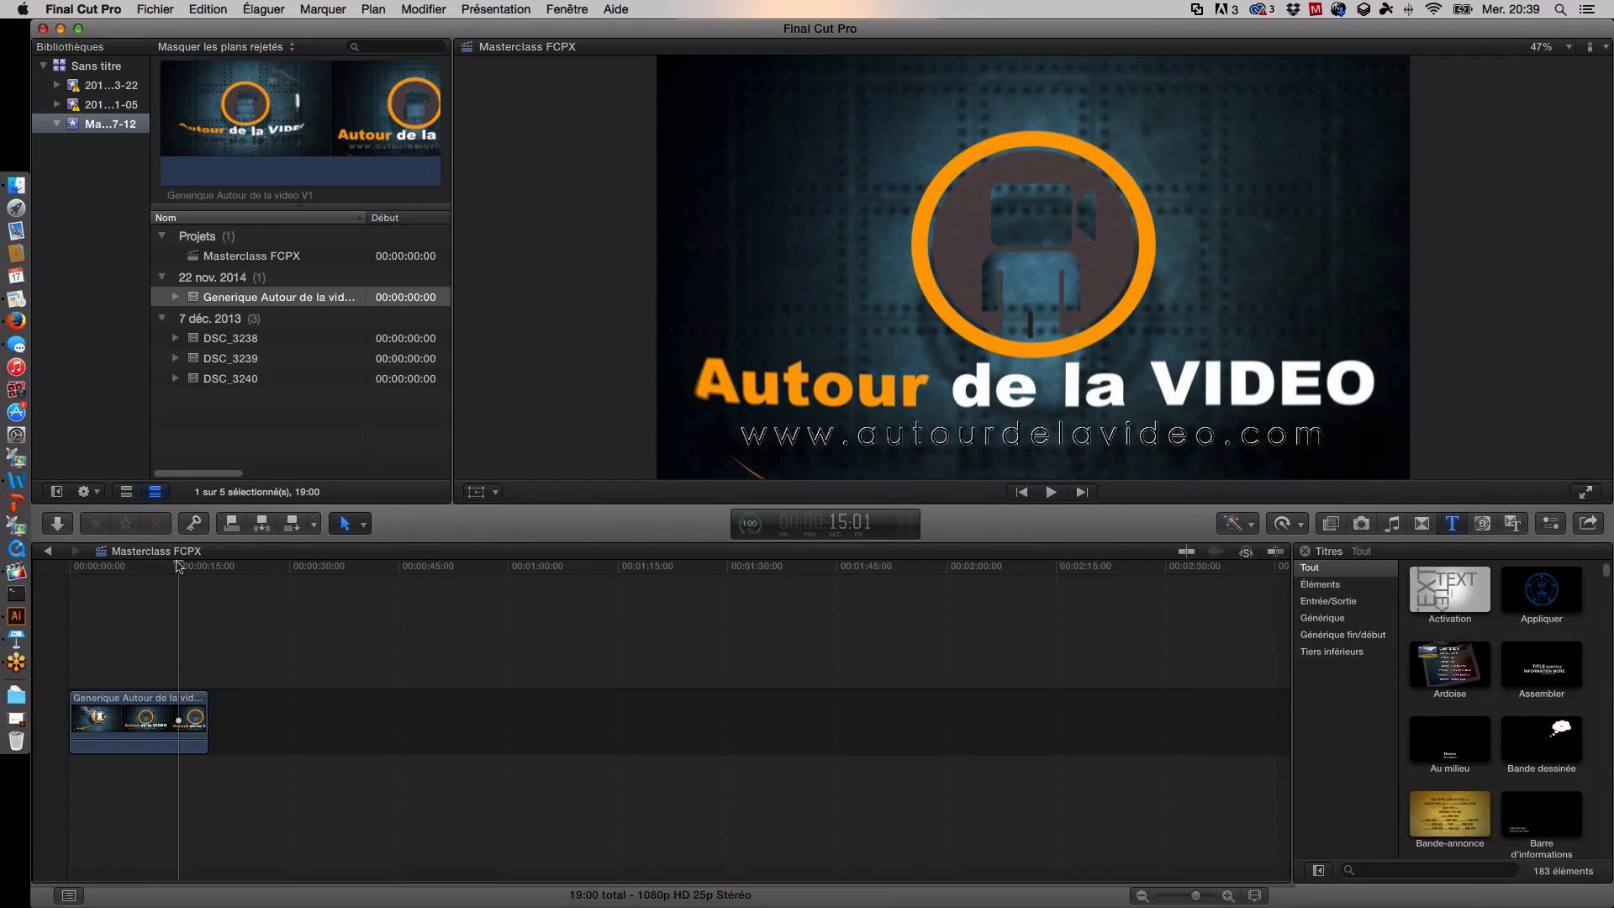
click(84, 567)
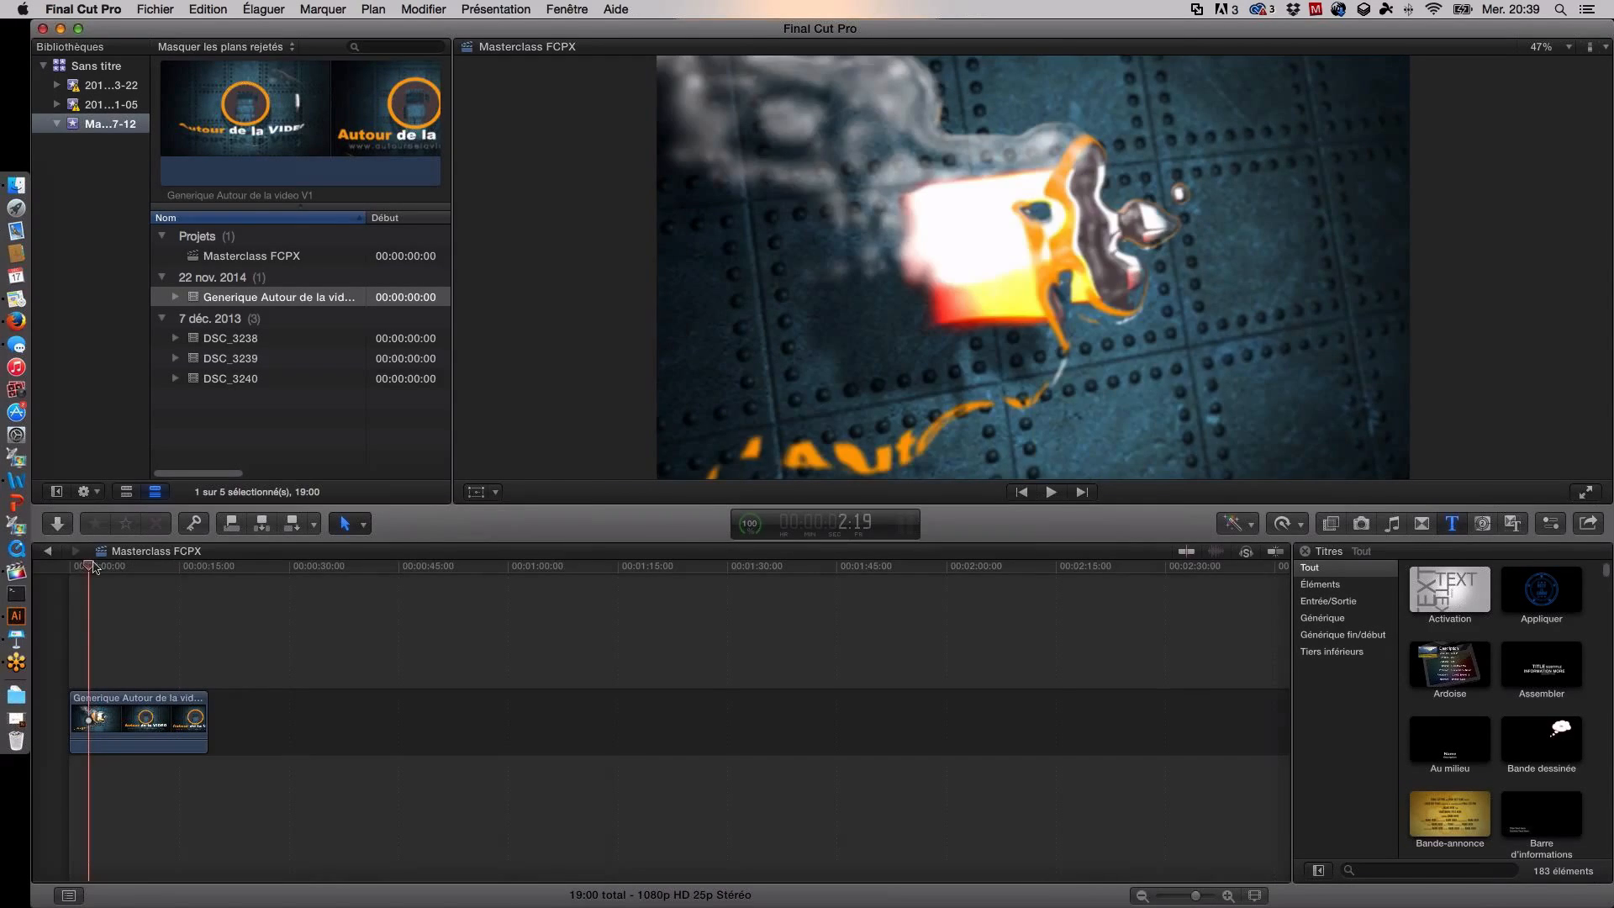
click(68, 570)
Step: Filter the event browser to show only Favoris ranges
click(237, 339)
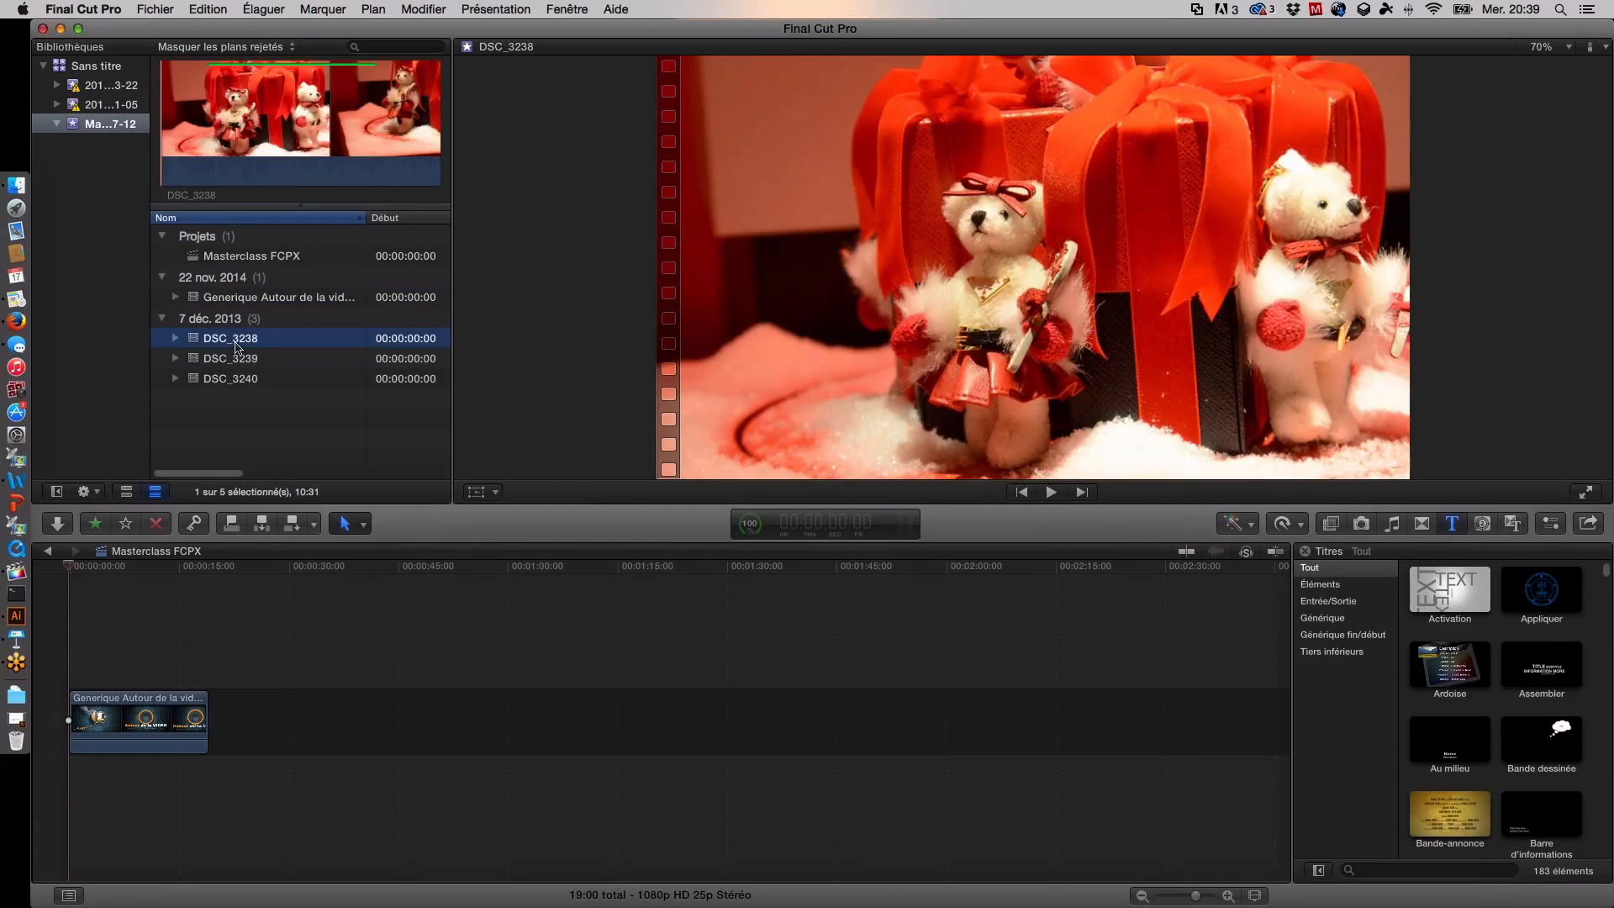
click(220, 48)
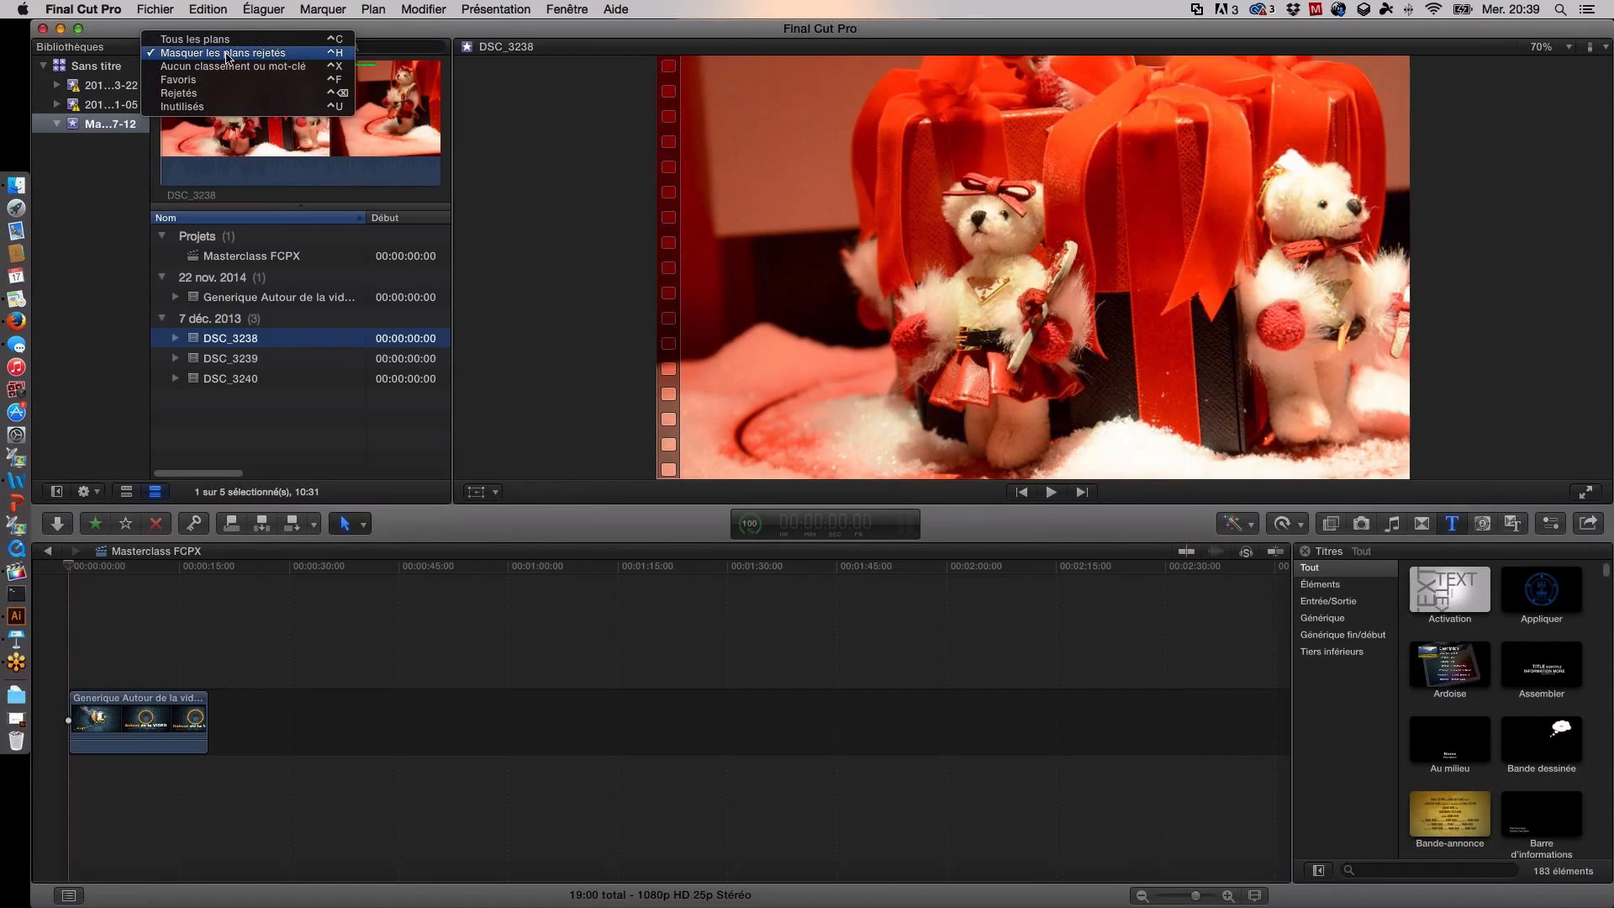
click(199, 91)
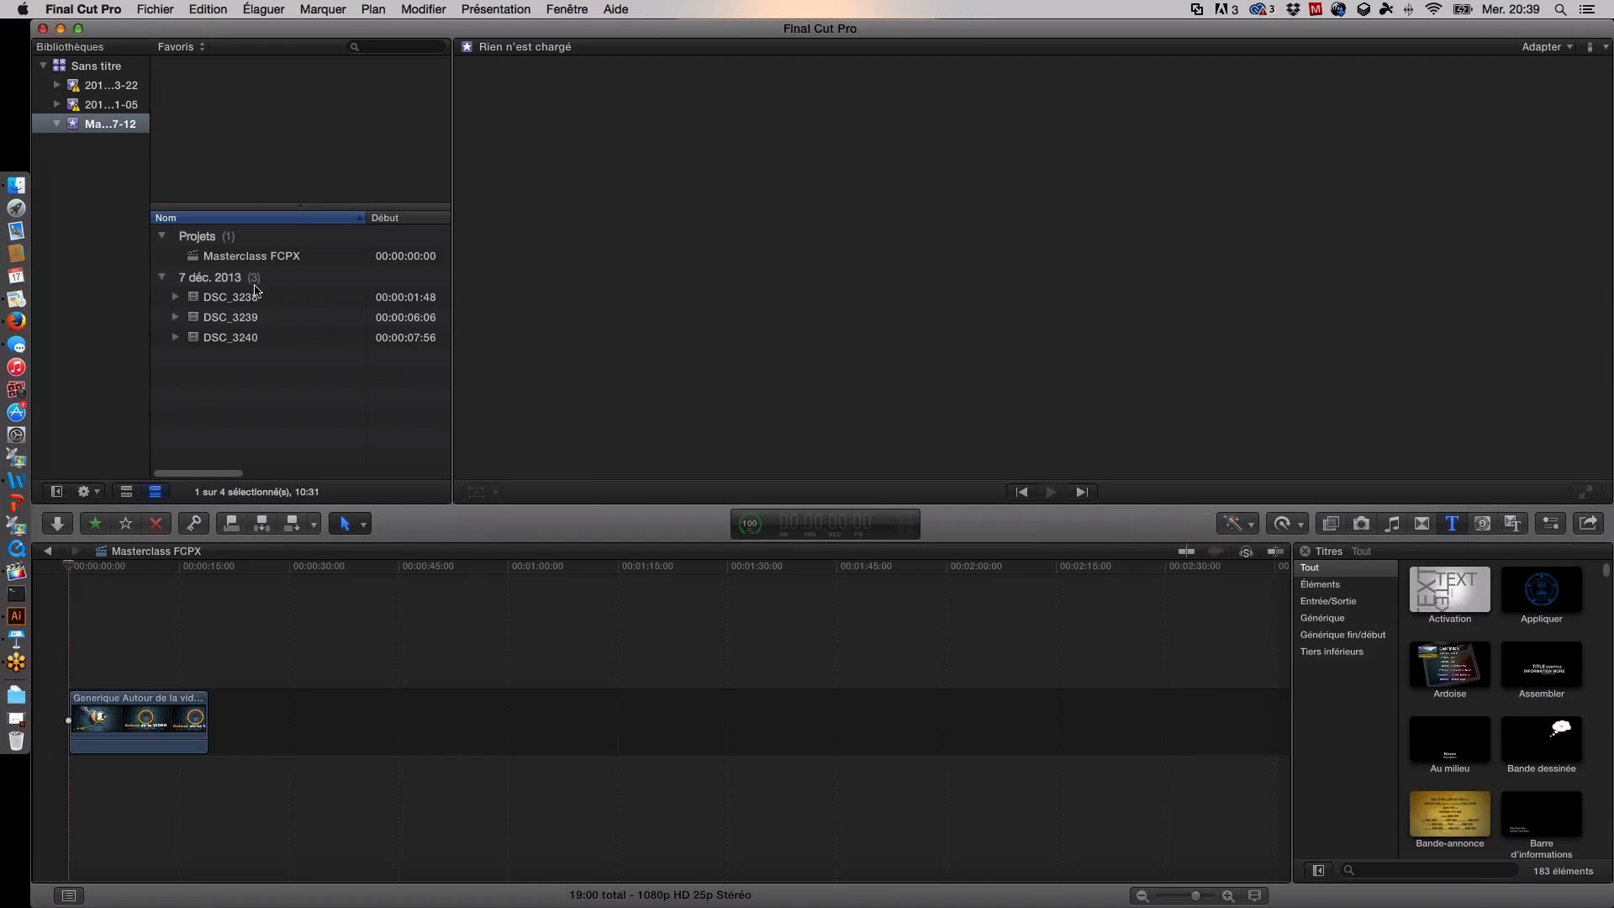
Step: Review the favourite ranges of DSC_3238, DSC_3239 and DSC_3240 and compare their start times
click(254, 296)
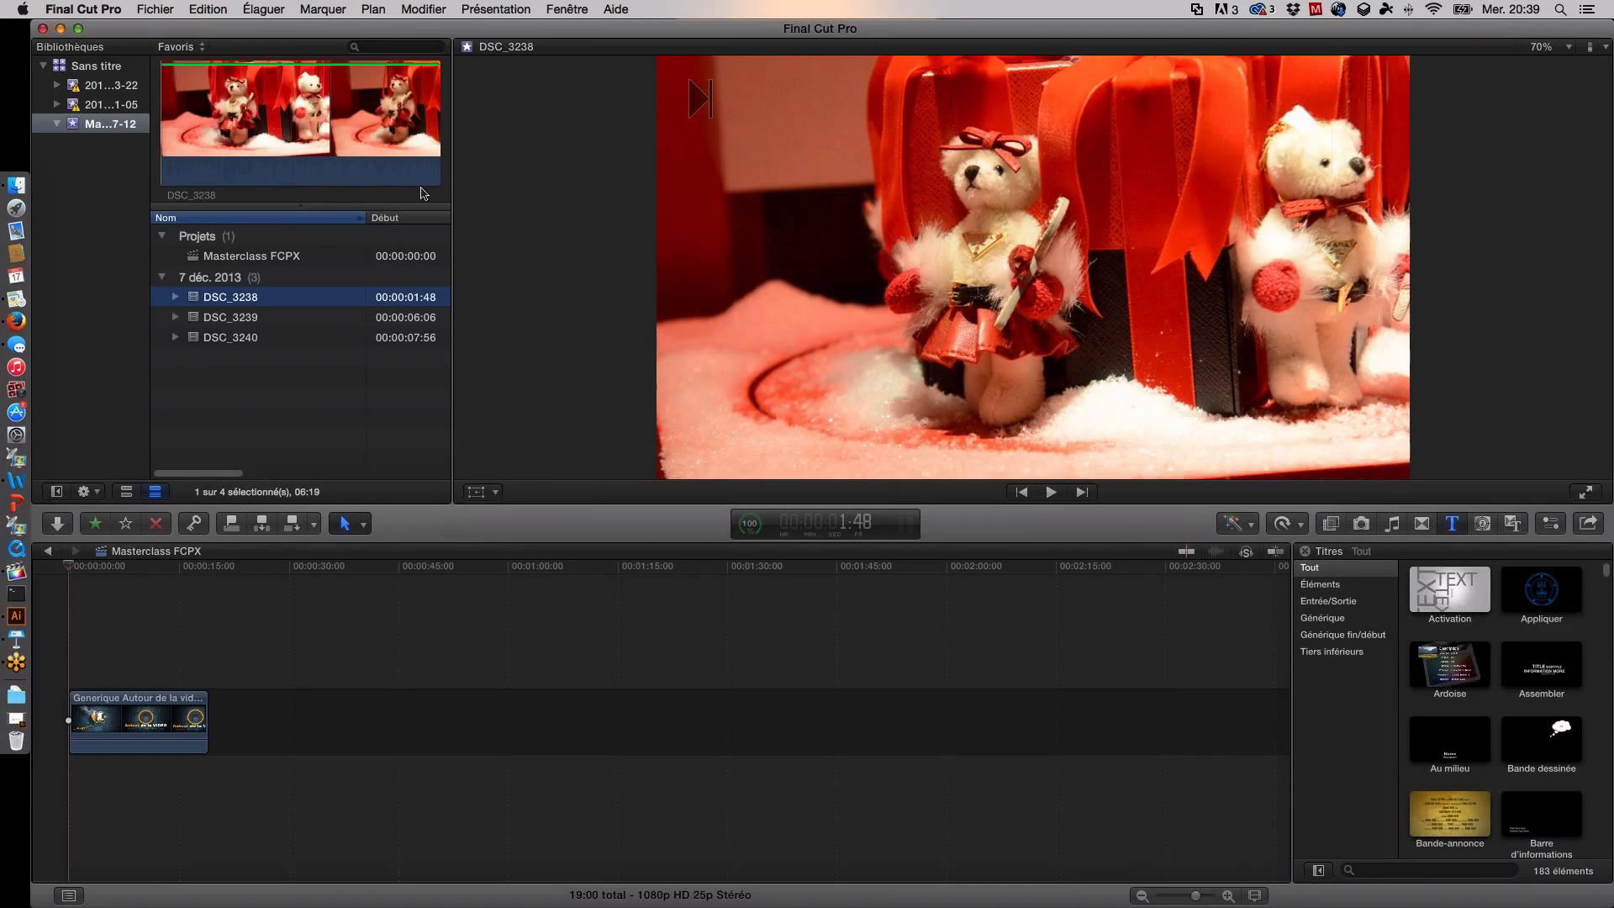
click(261, 317)
click(262, 337)
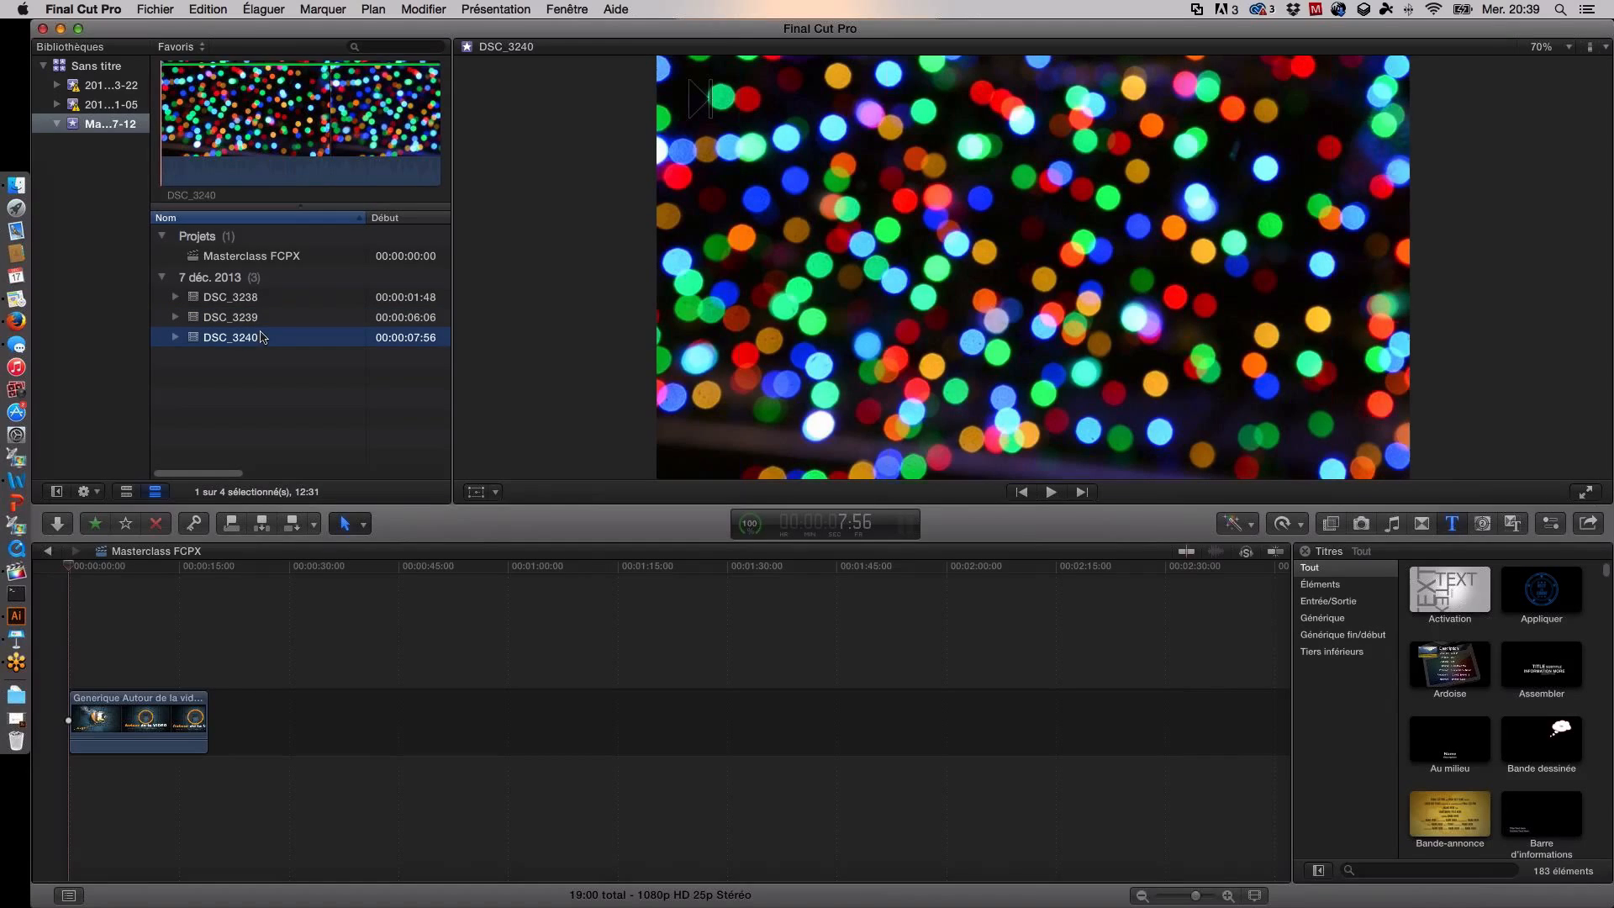
click(418, 298)
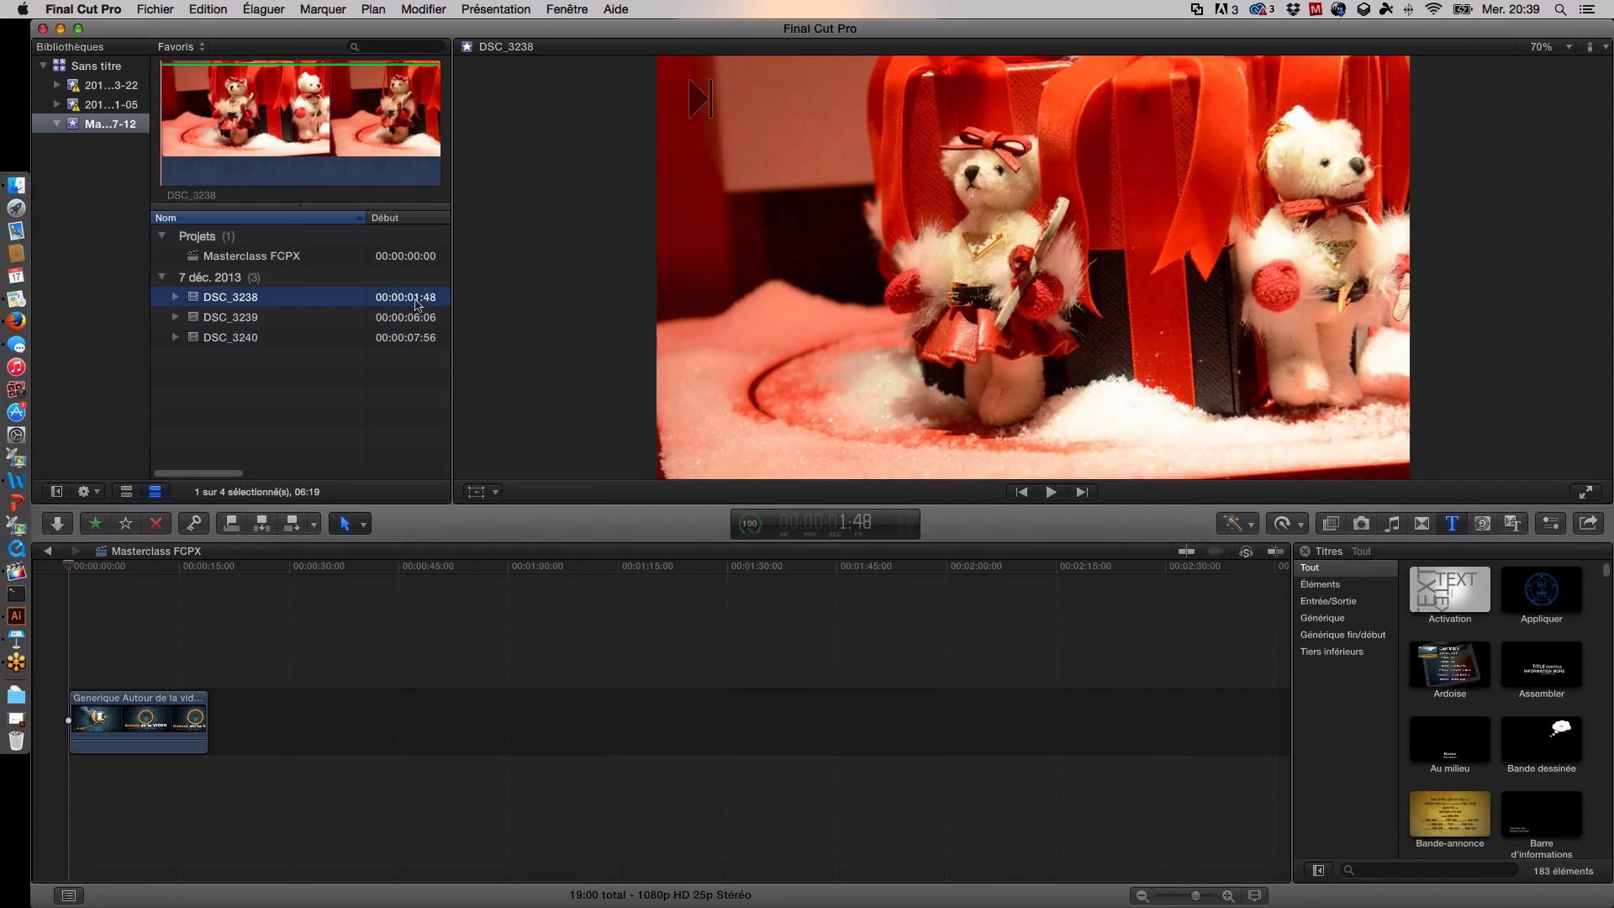
click(412, 317)
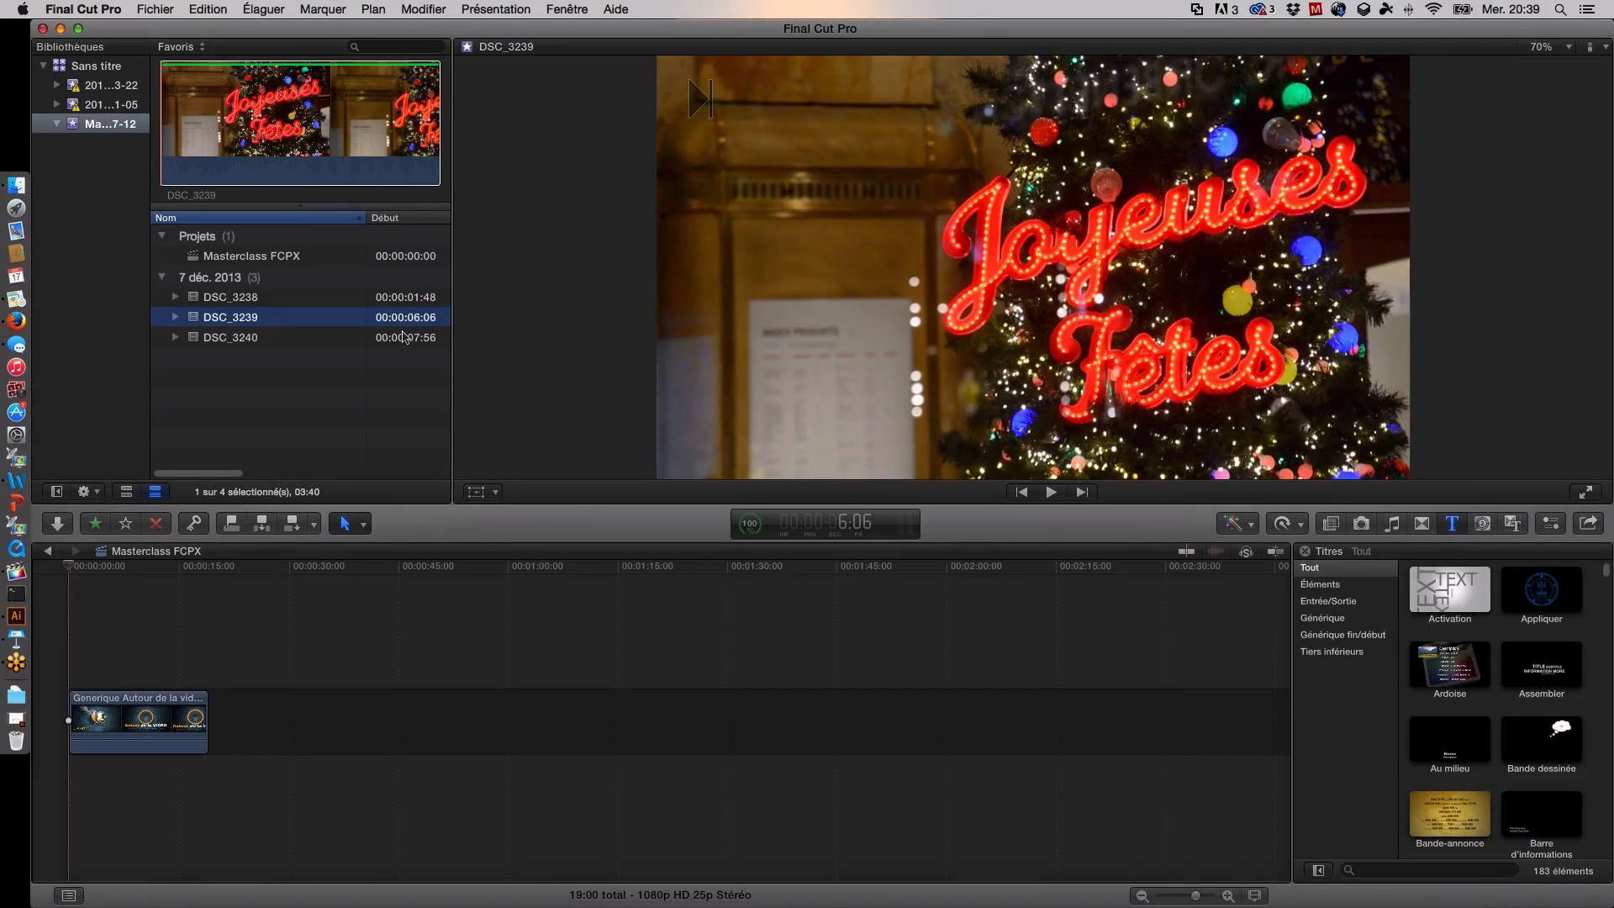
click(405, 338)
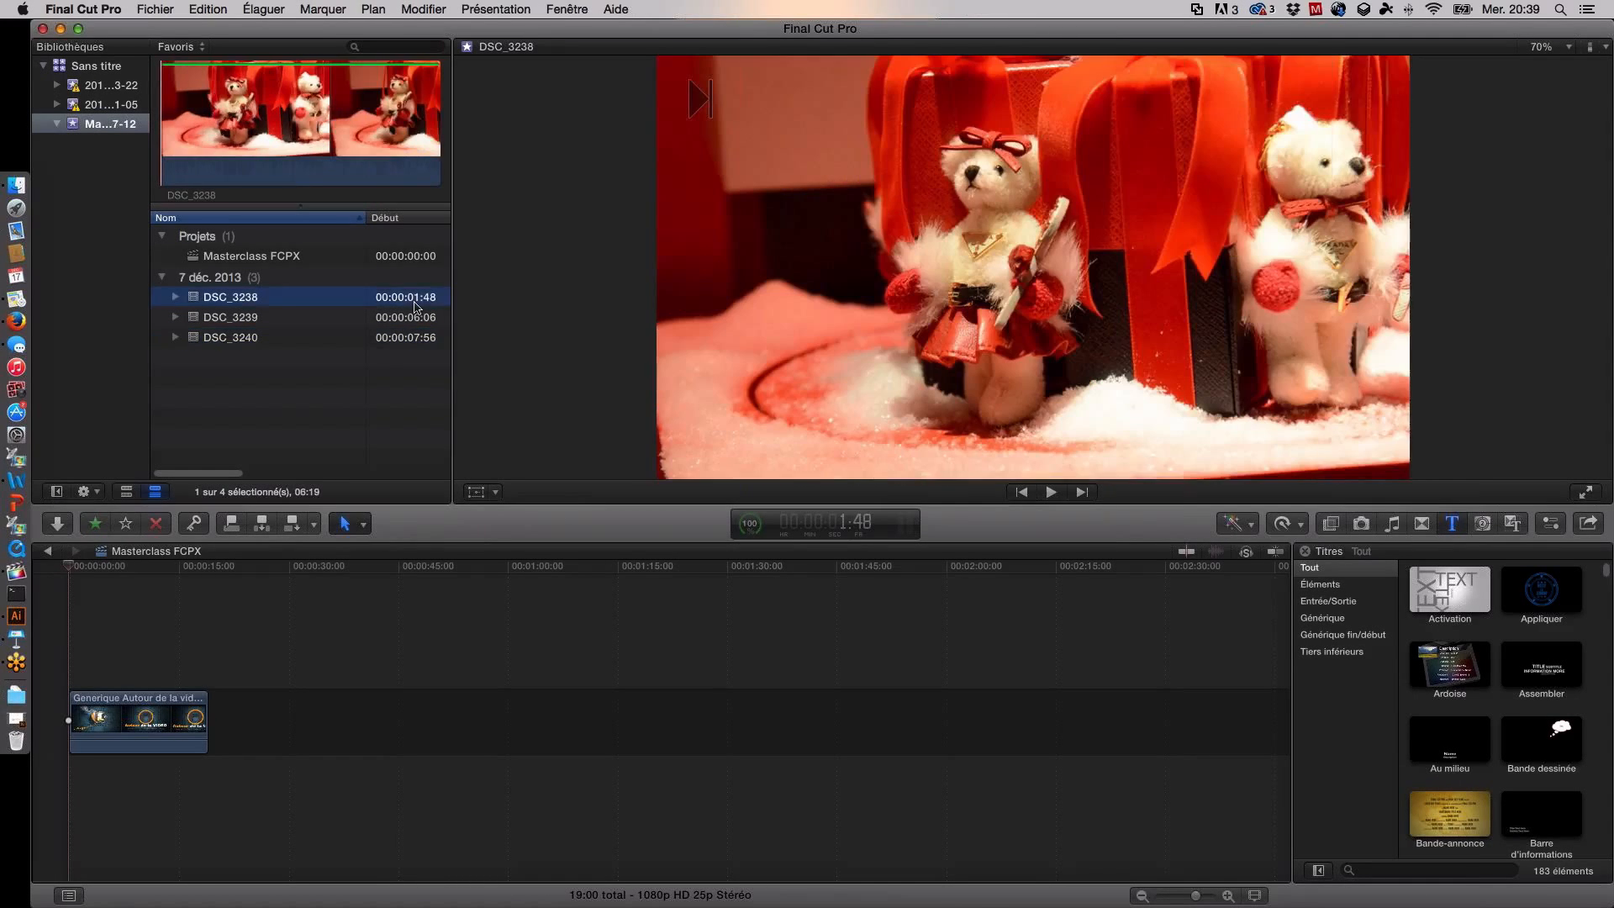
key(Up)
key(Up)
click(412, 317)
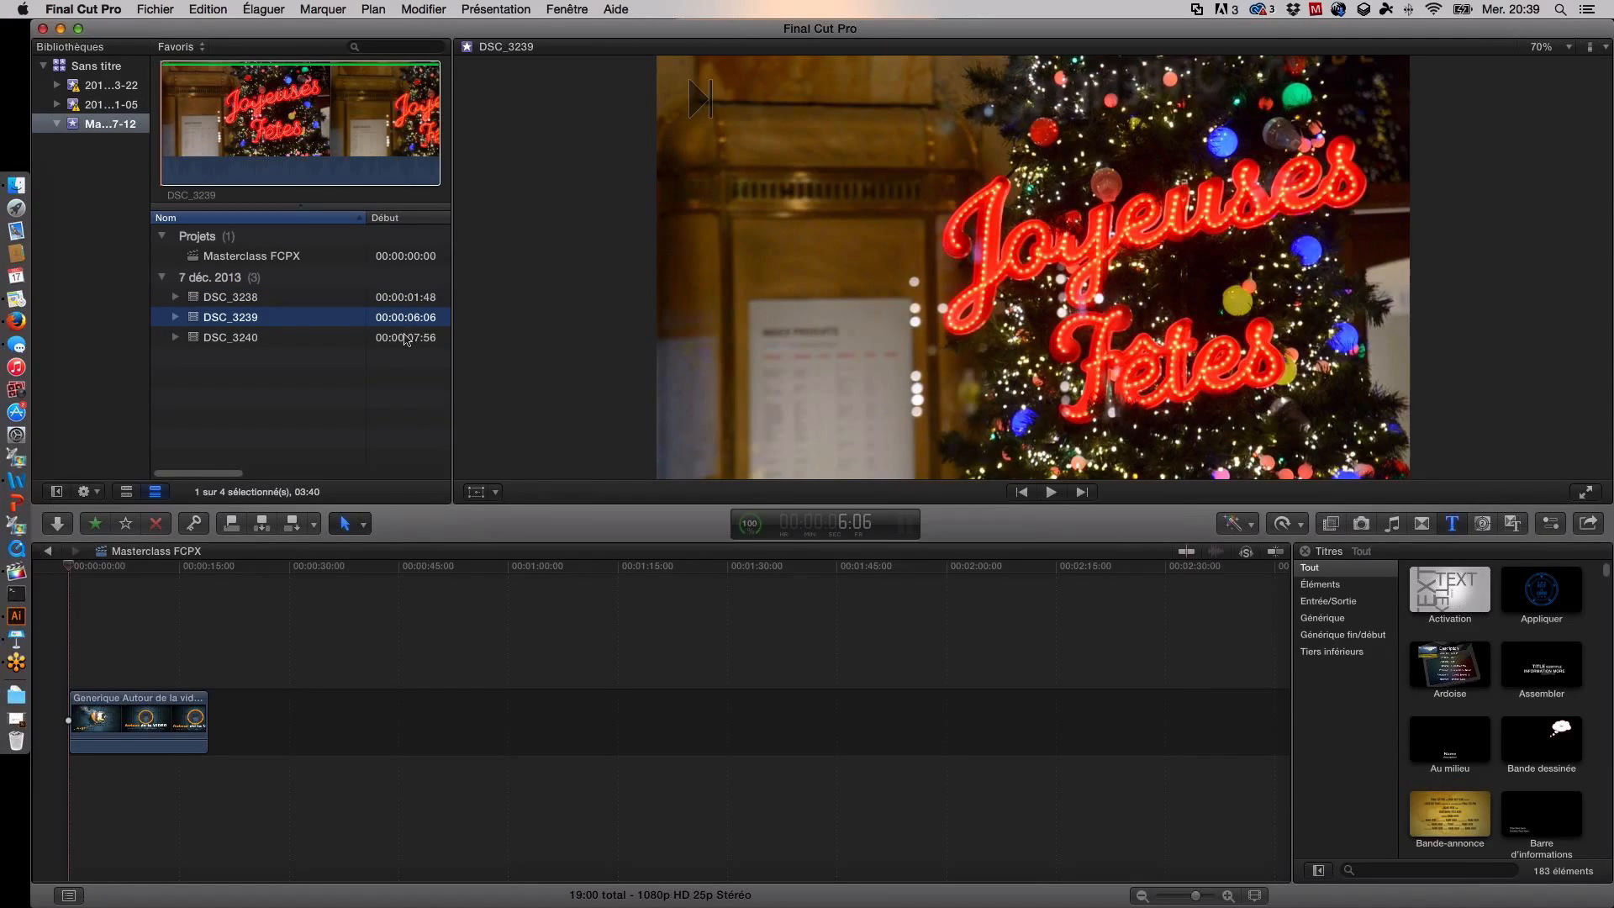
Step: Append the favourite ranges of DSC_3240, DSC_3239 and DSC_3238, in that order, after the Generique clip in the timeline
click(403, 340)
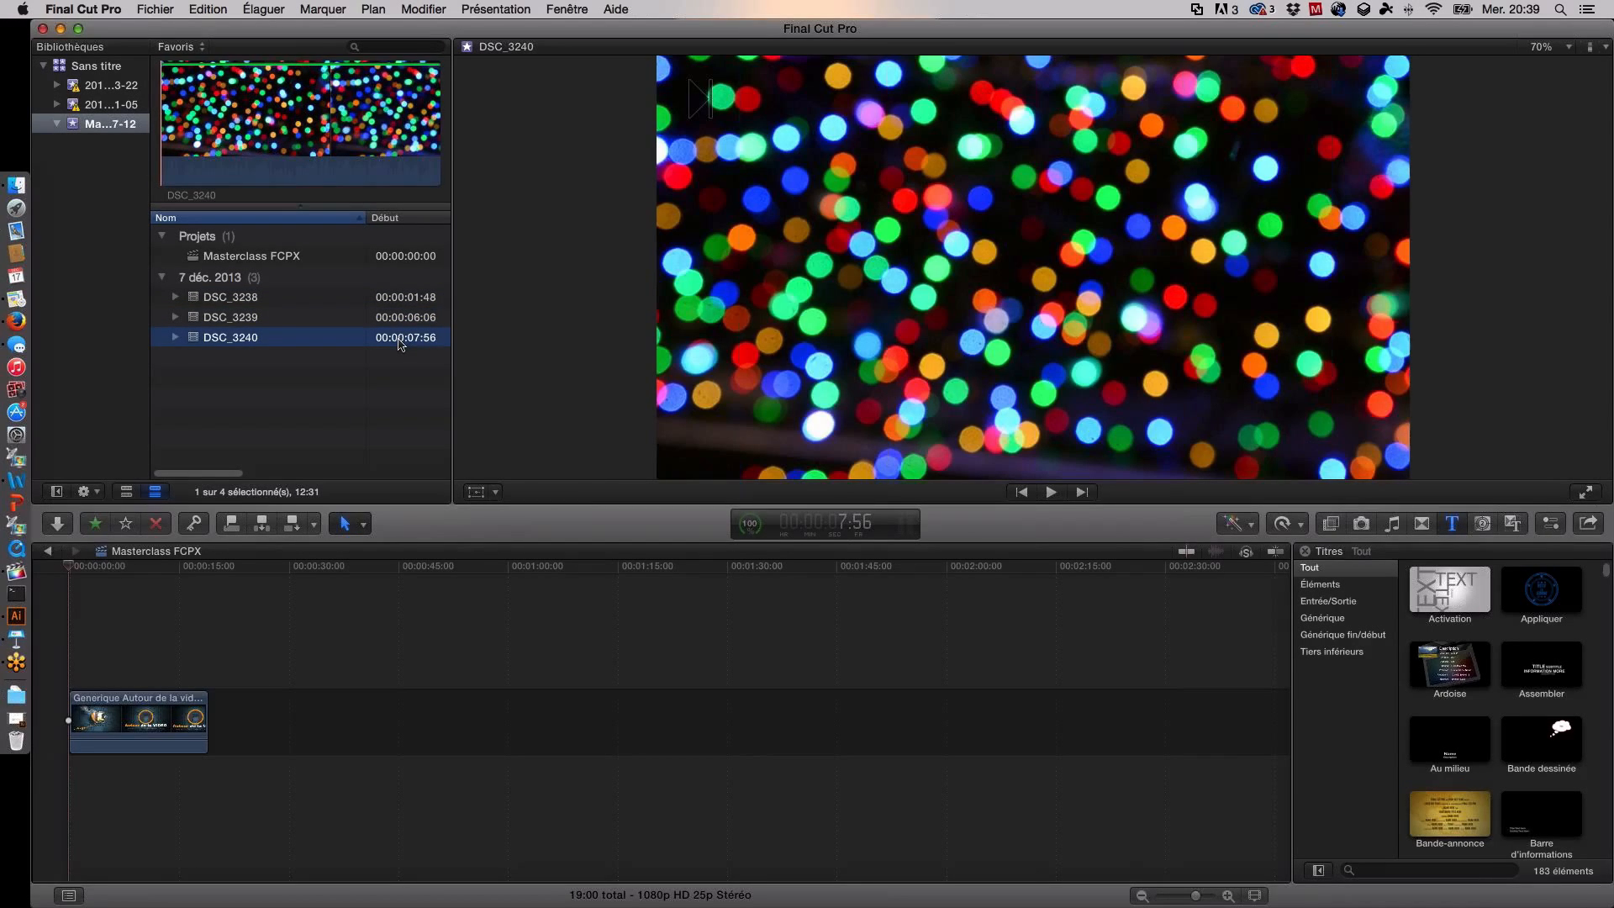
drag(400, 345, 361, 736)
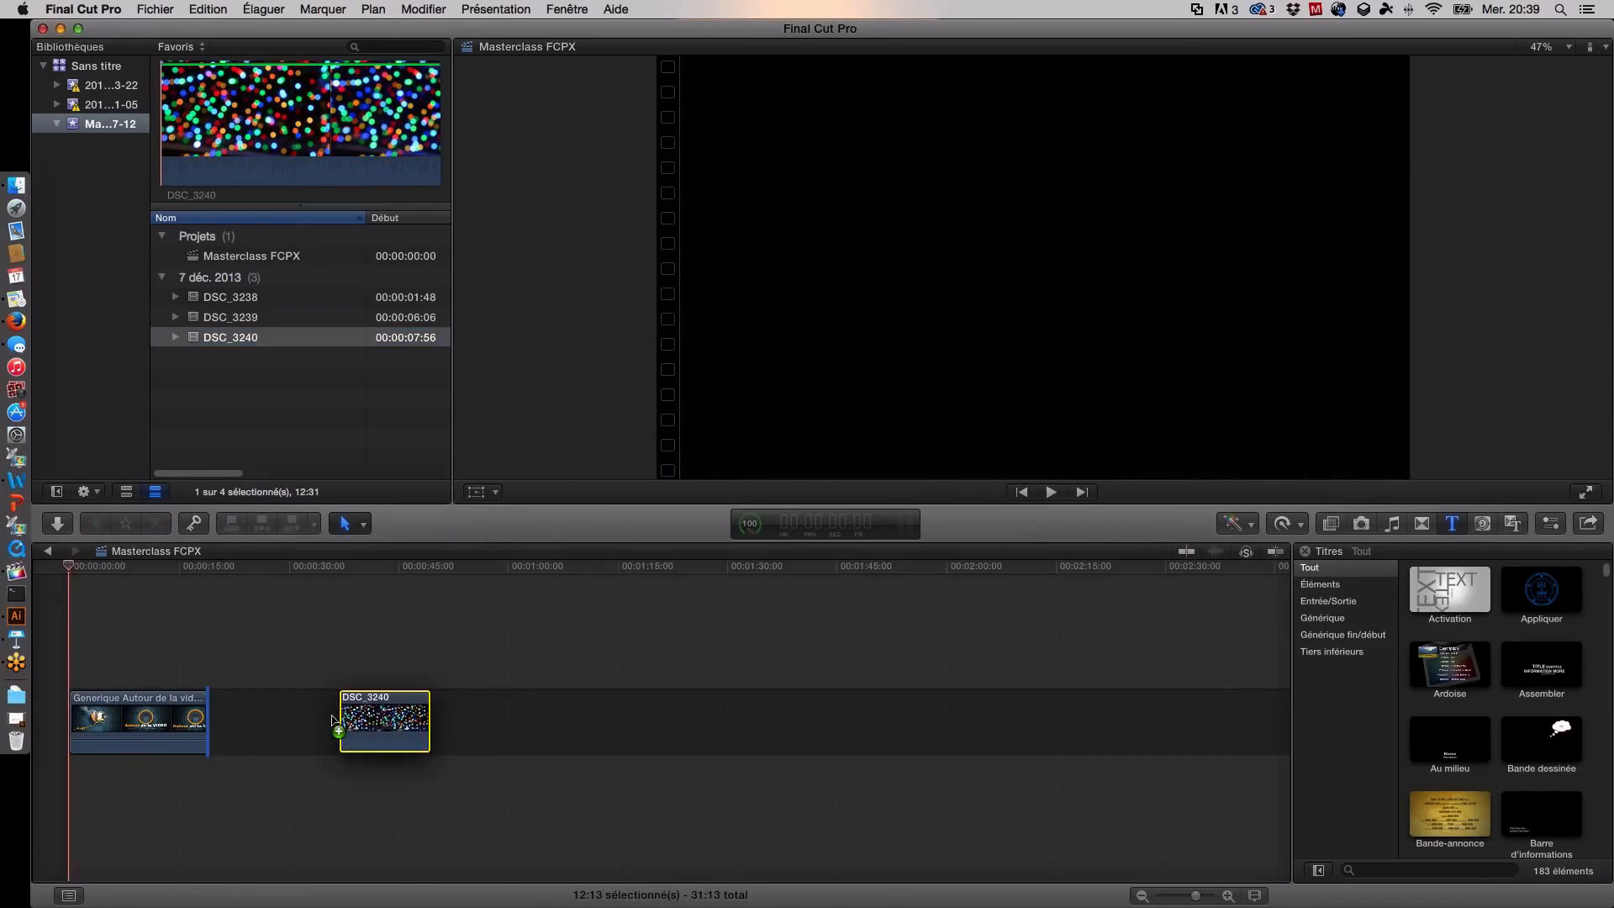
click(303, 319)
drag(303, 319, 362, 677)
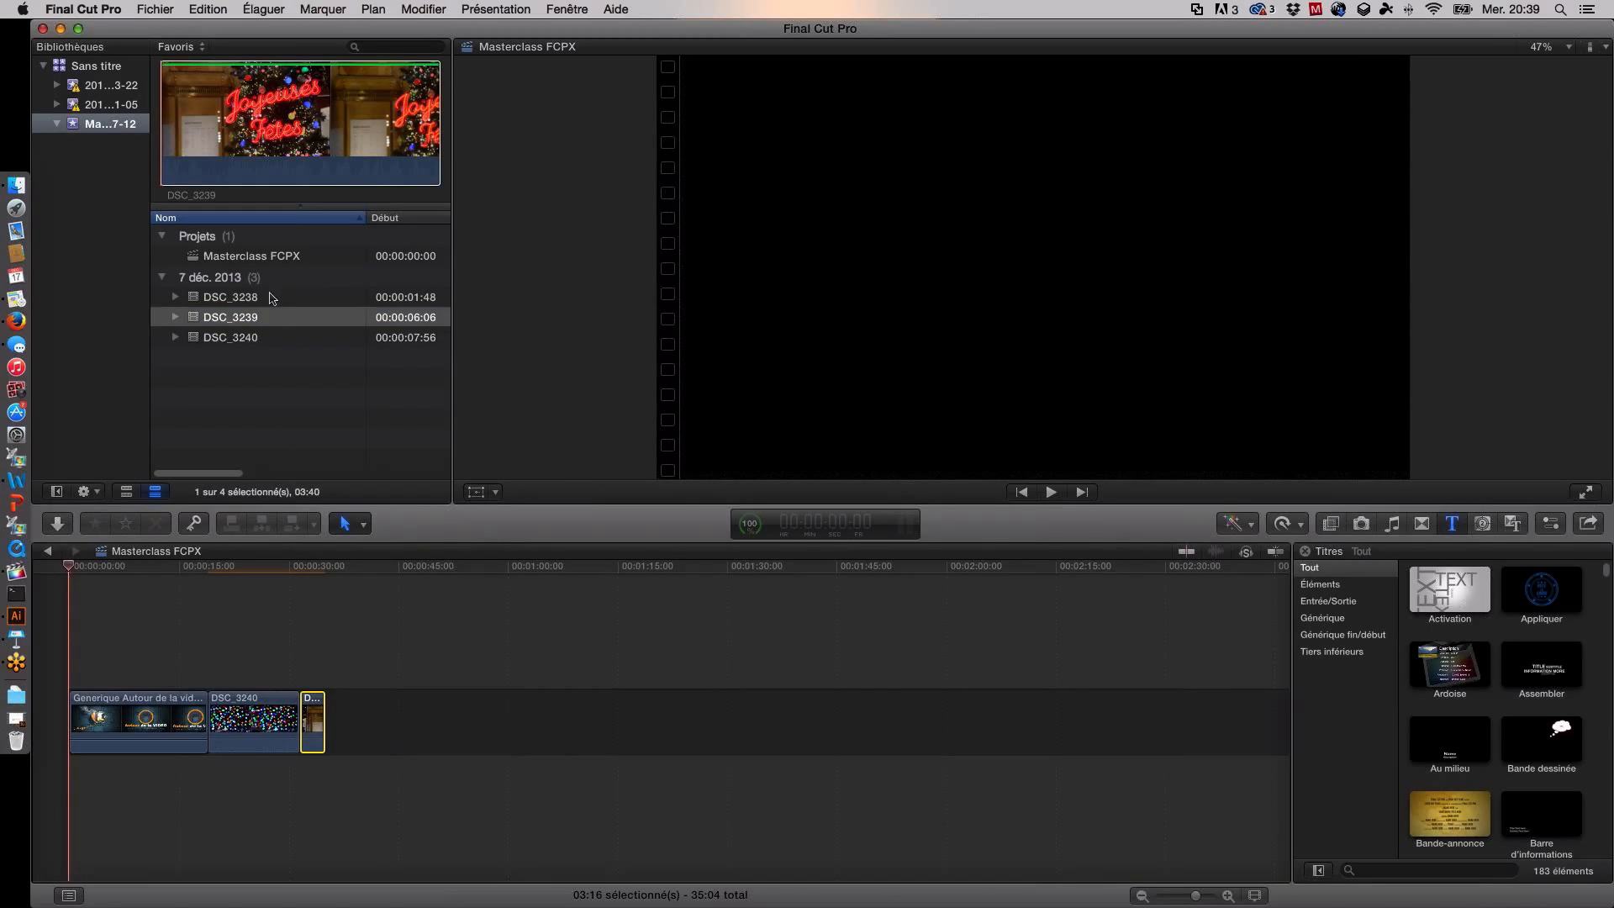
drag(273, 298, 358, 675)
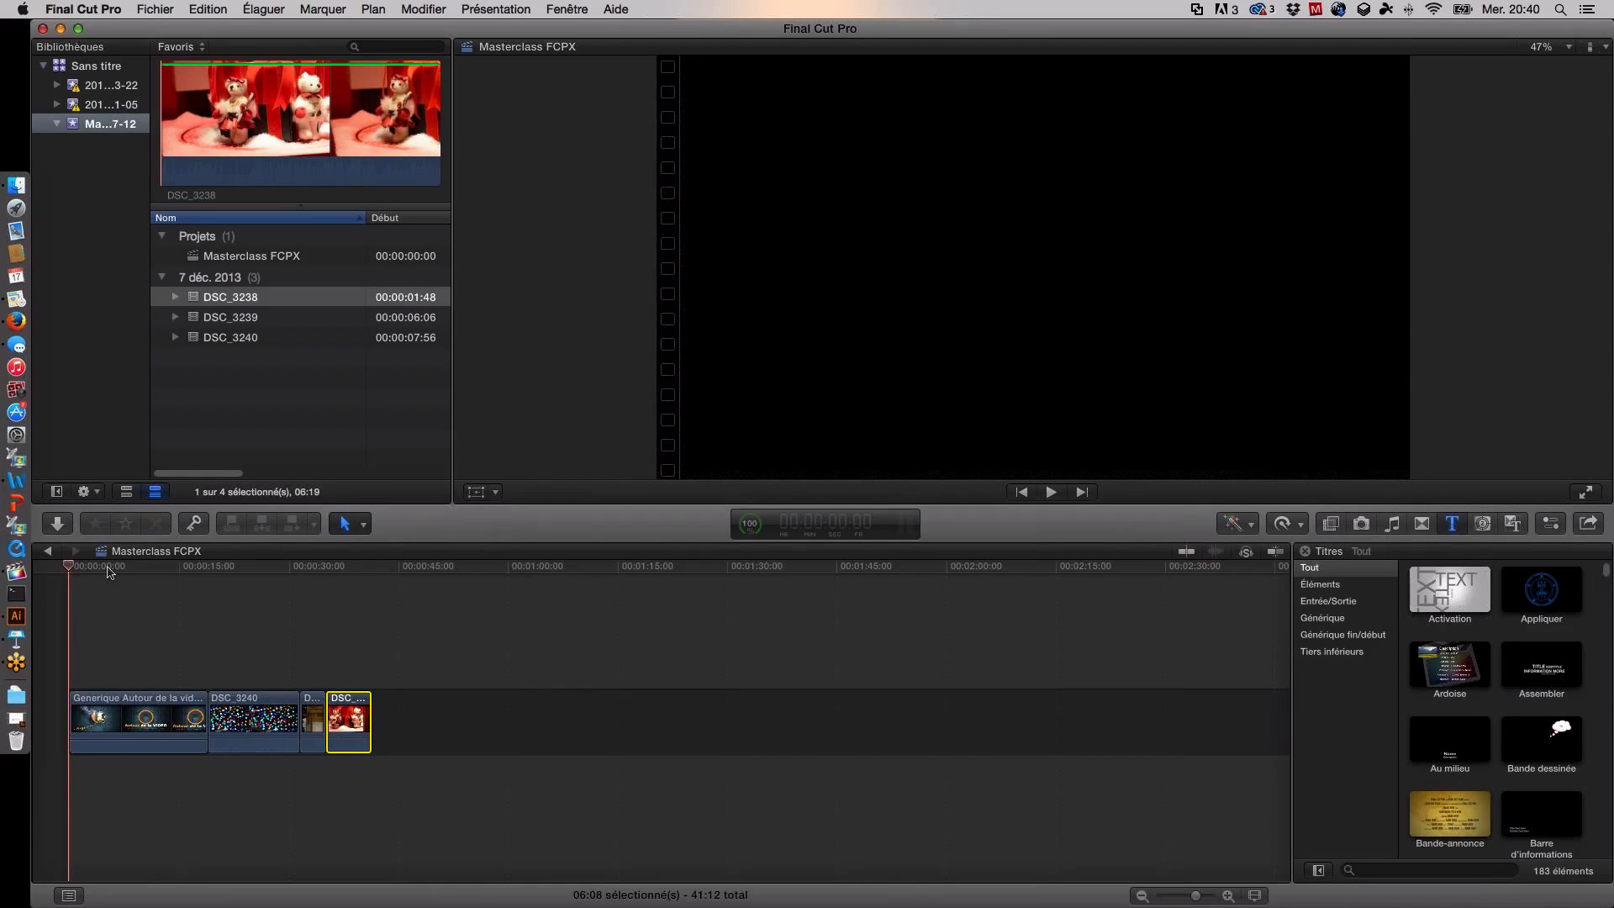
Step: Scrub the timeline to about 35 seconds, and show the inspector to examine the video properties of the DSC_3240 clip
click(205, 568)
drag(205, 568, 328, 566)
click(251, 697)
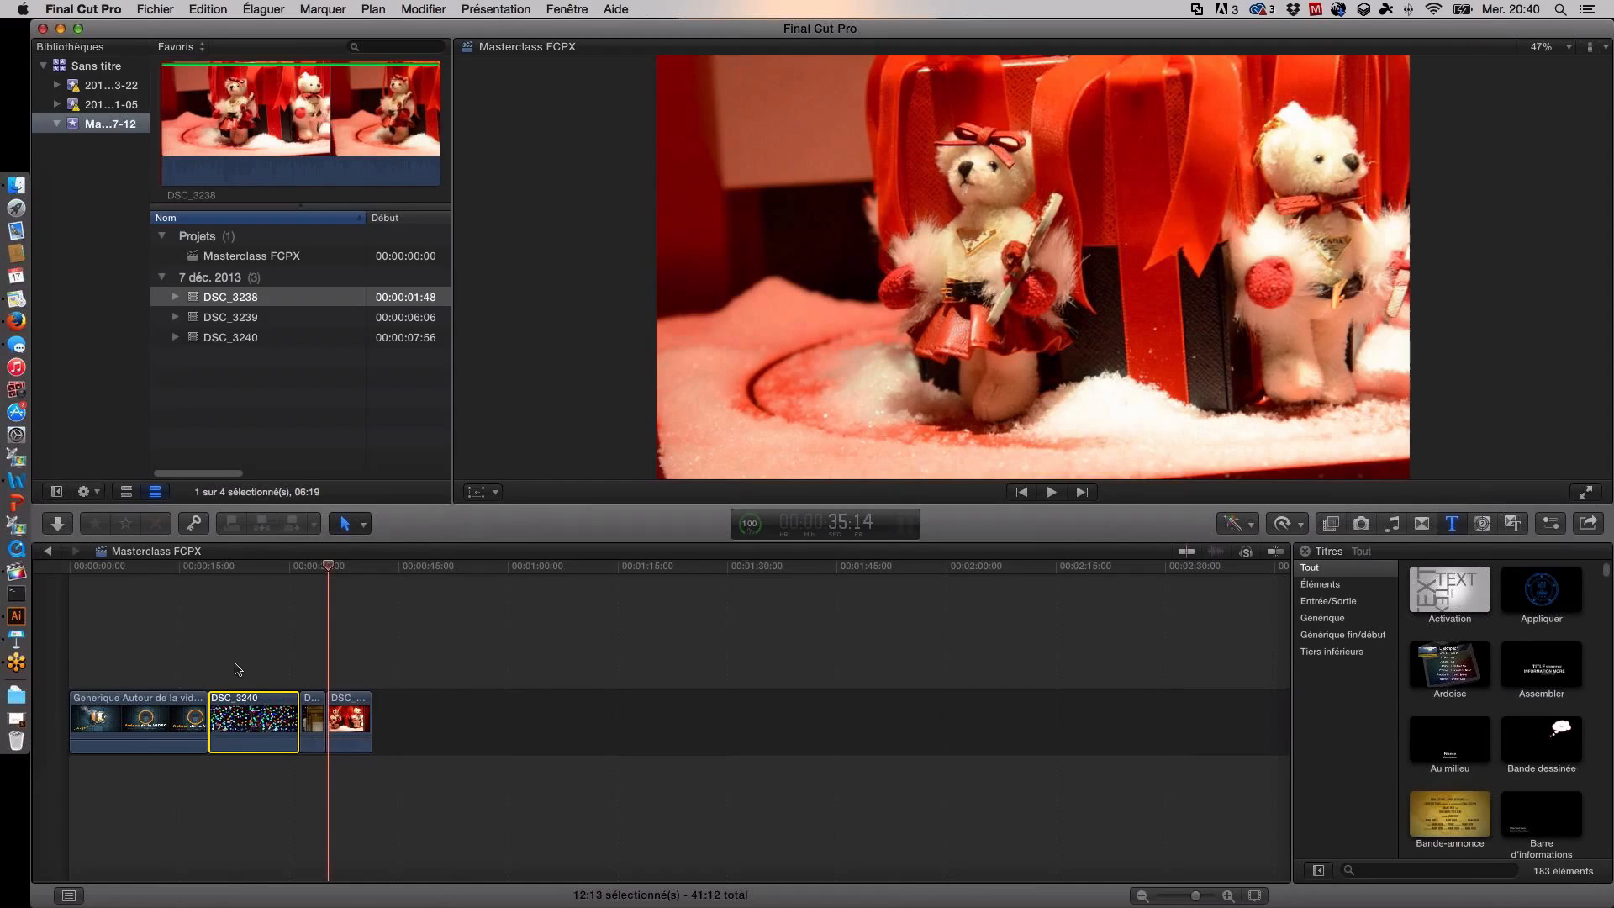
click(1539, 526)
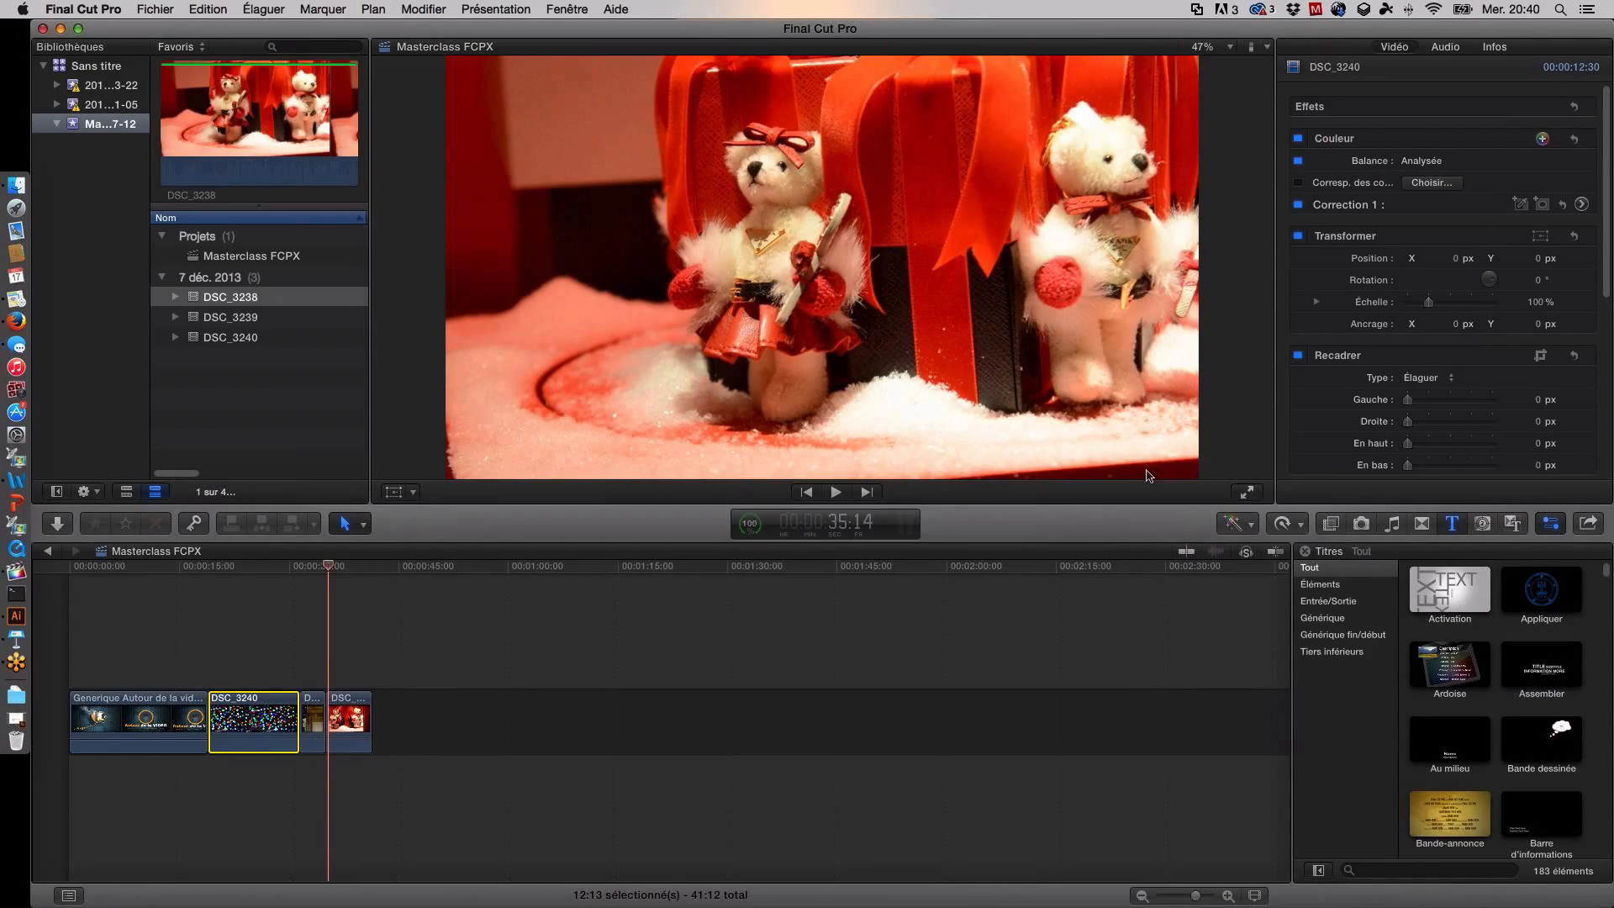
scroll(1346, 352, down, 1)
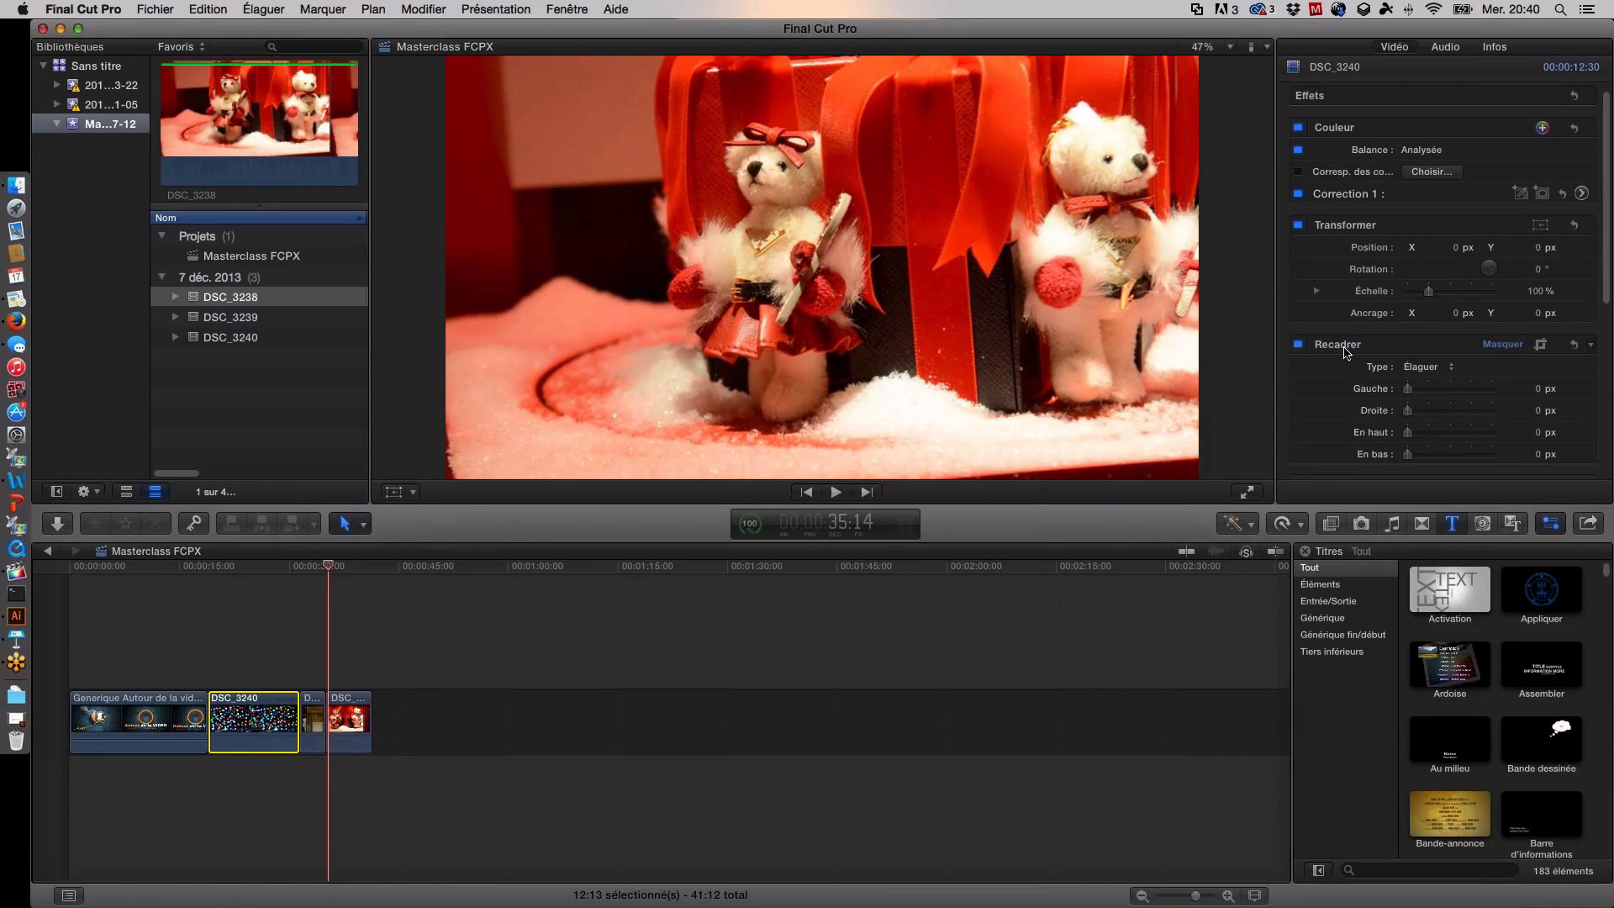
scroll(1346, 351, down, 8)
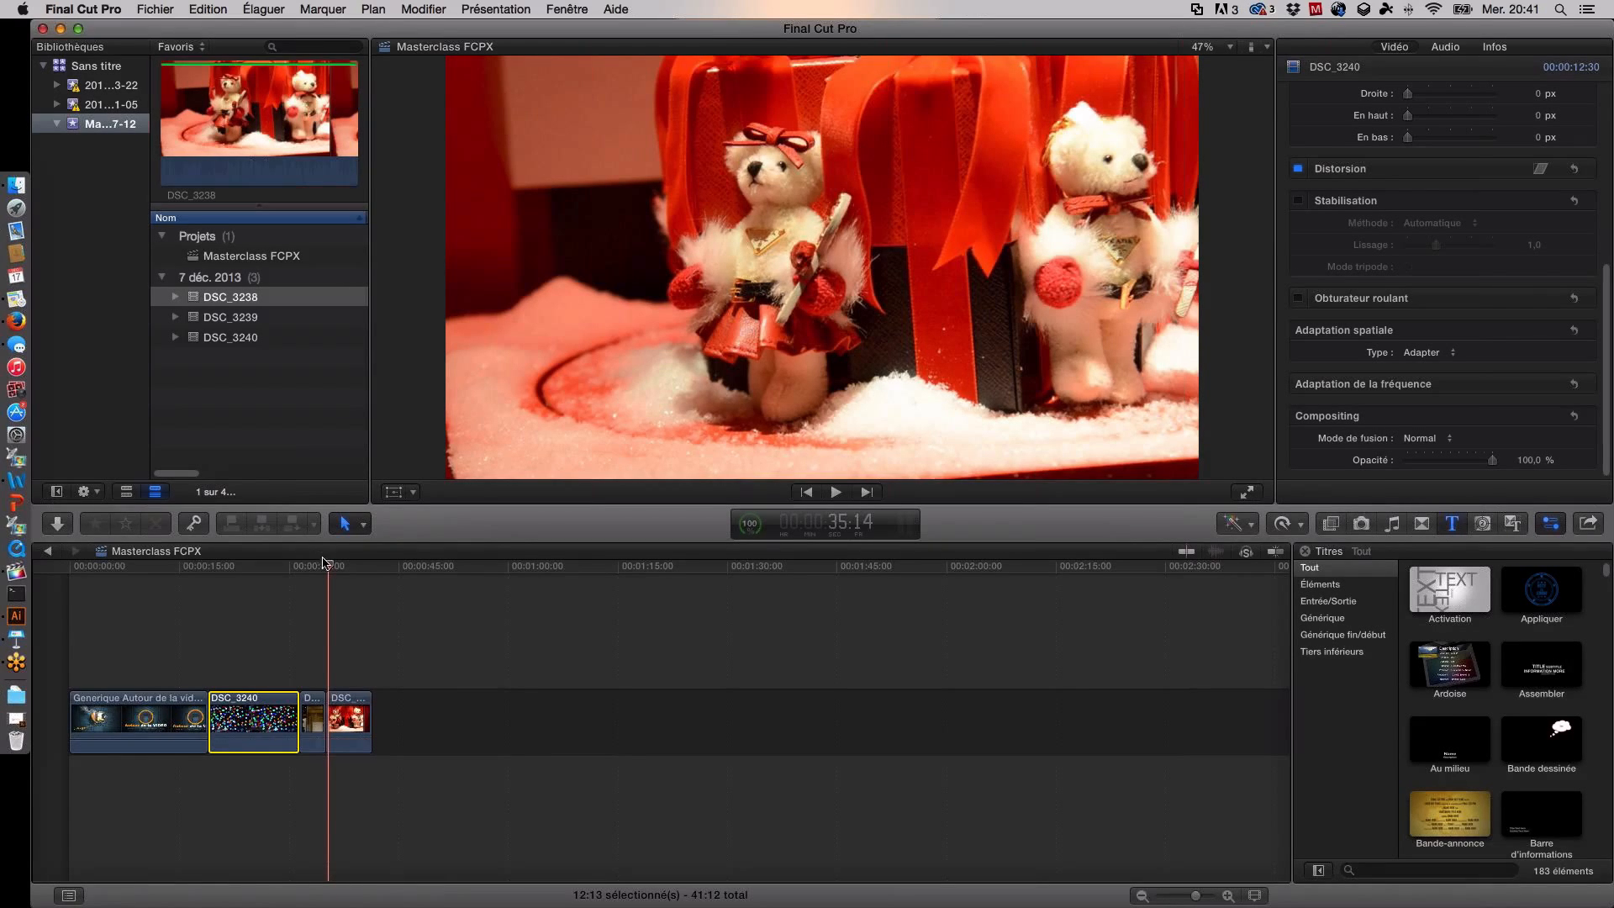
Step: Play the timeline from about 30 seconds, near the end of DSC_3240, to about 36 seconds
drag(328, 565, 288, 572)
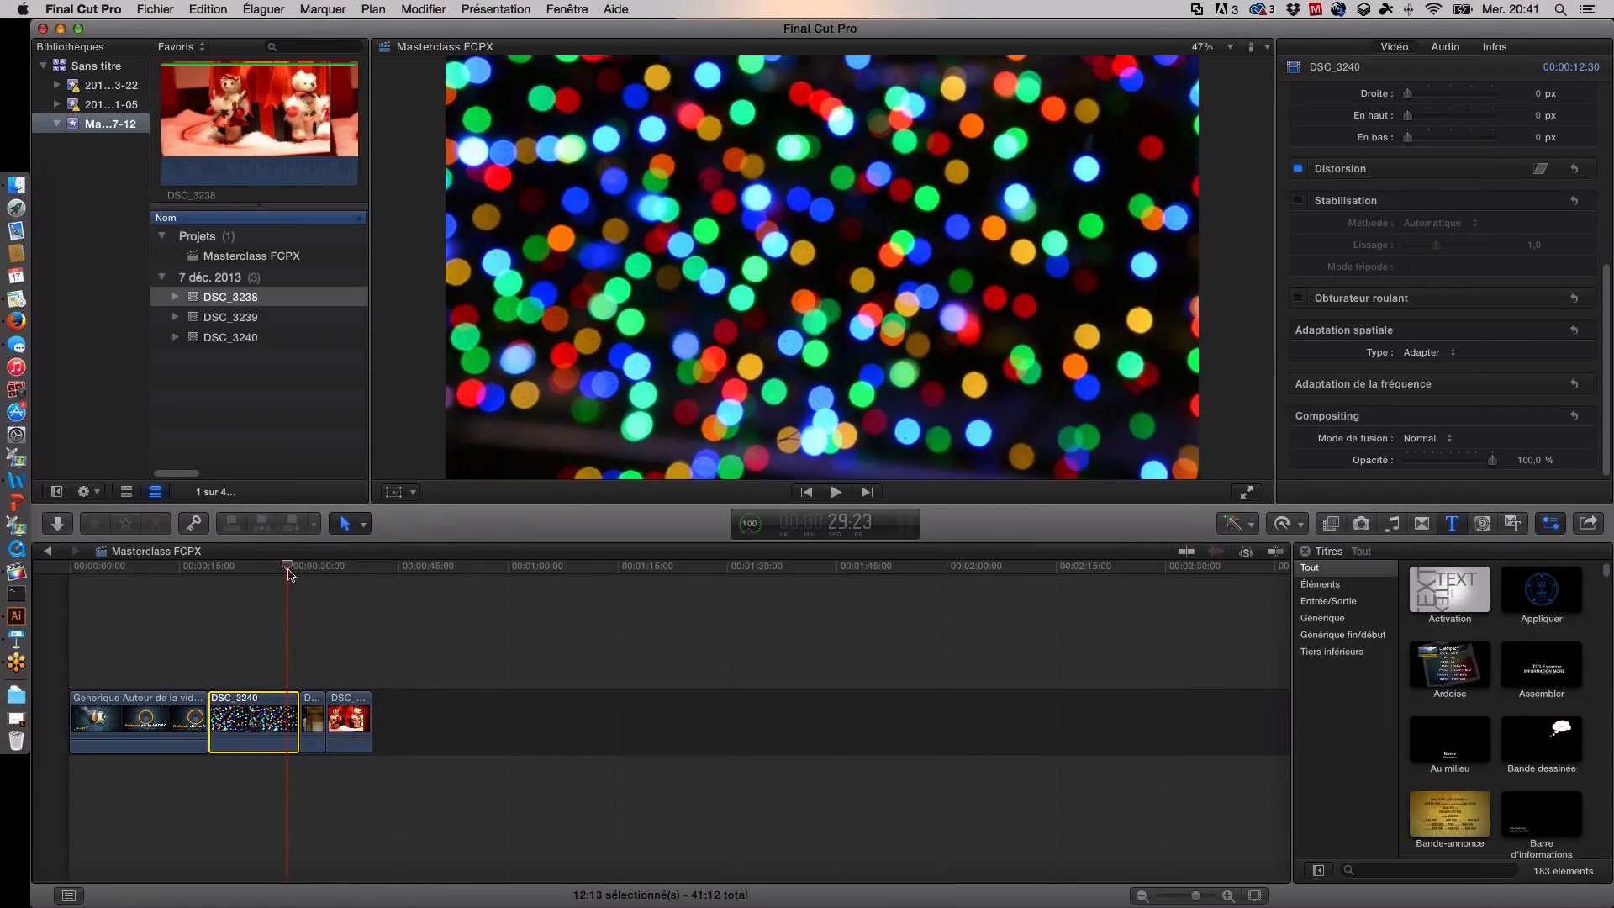
key(space)
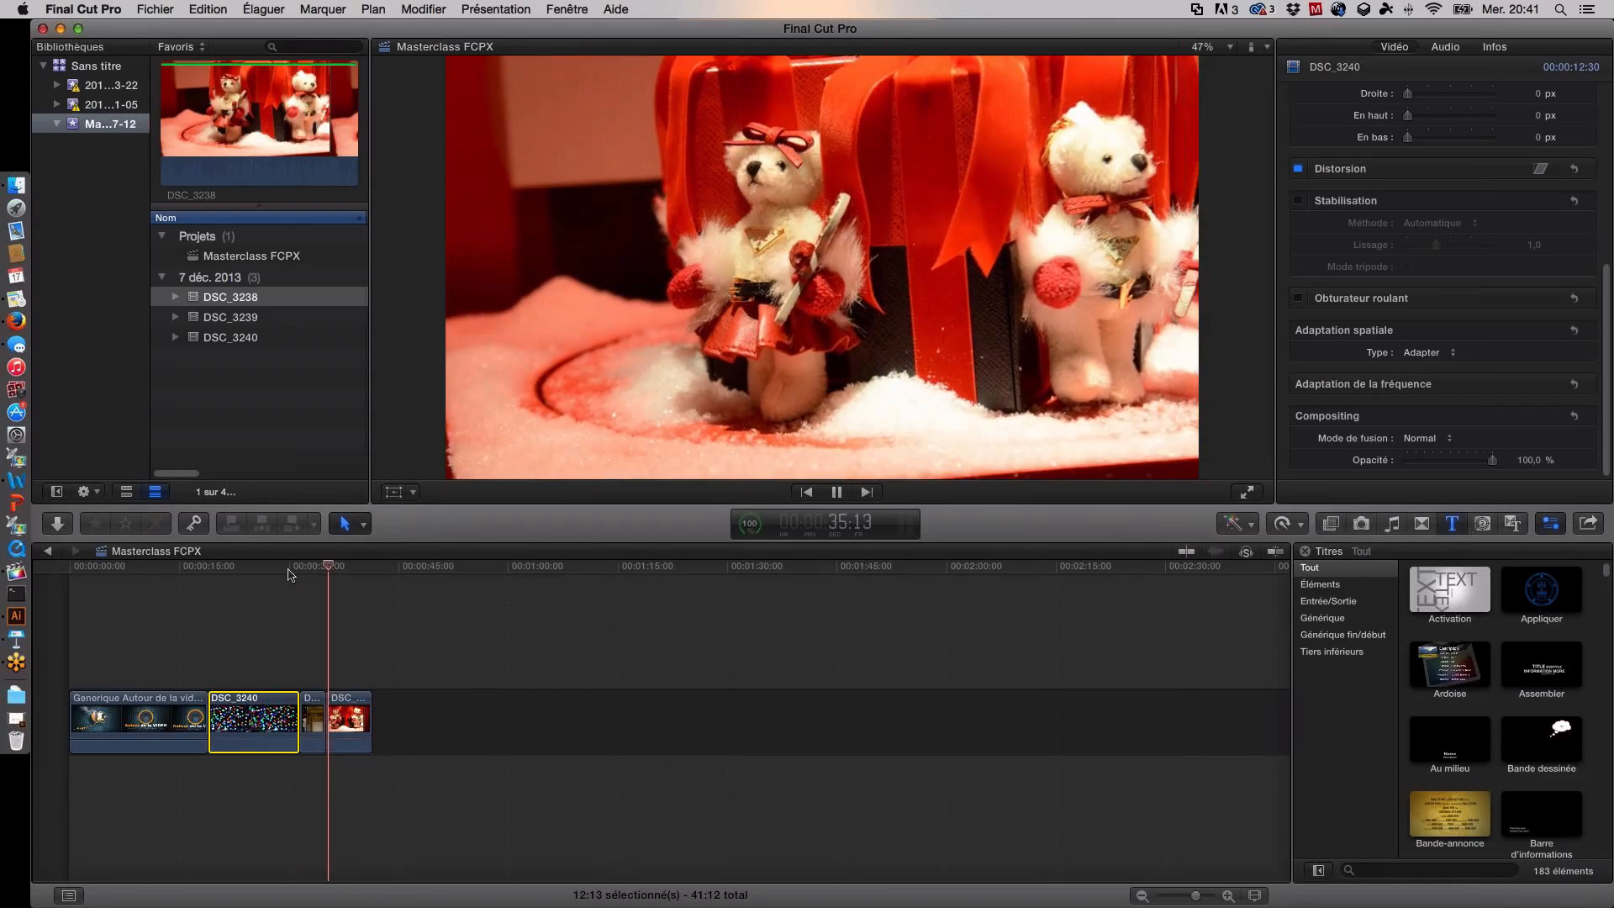
key(space)
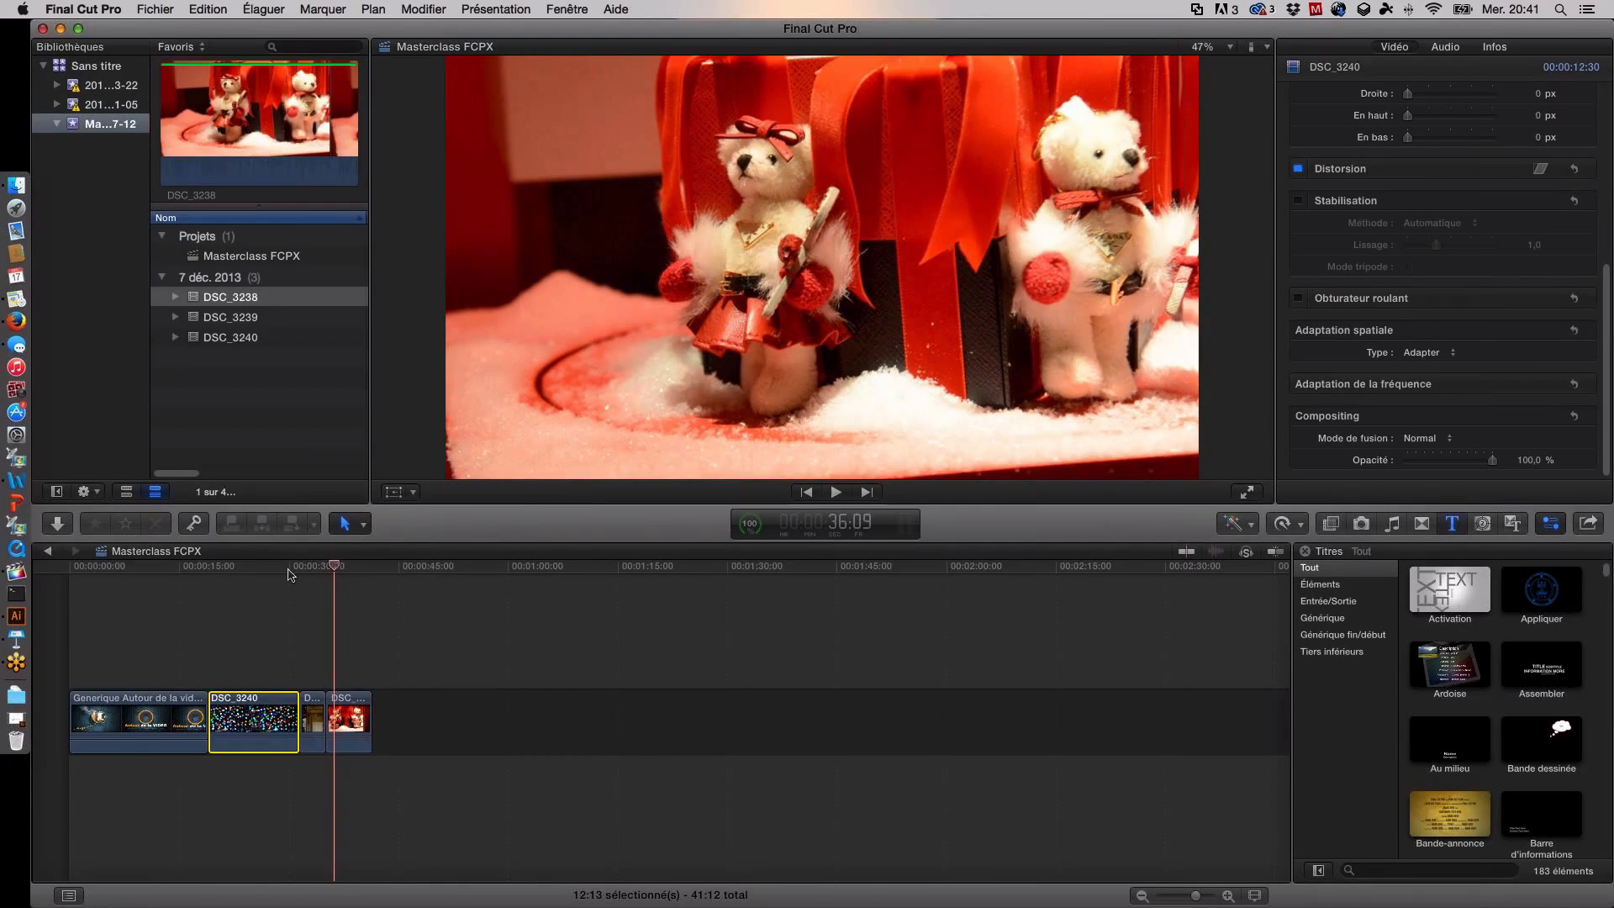
Step: Select the three DSC clips in the timeline together to view their shared properties, and clear the selection
click(260, 674)
drag(454, 800, 214, 648)
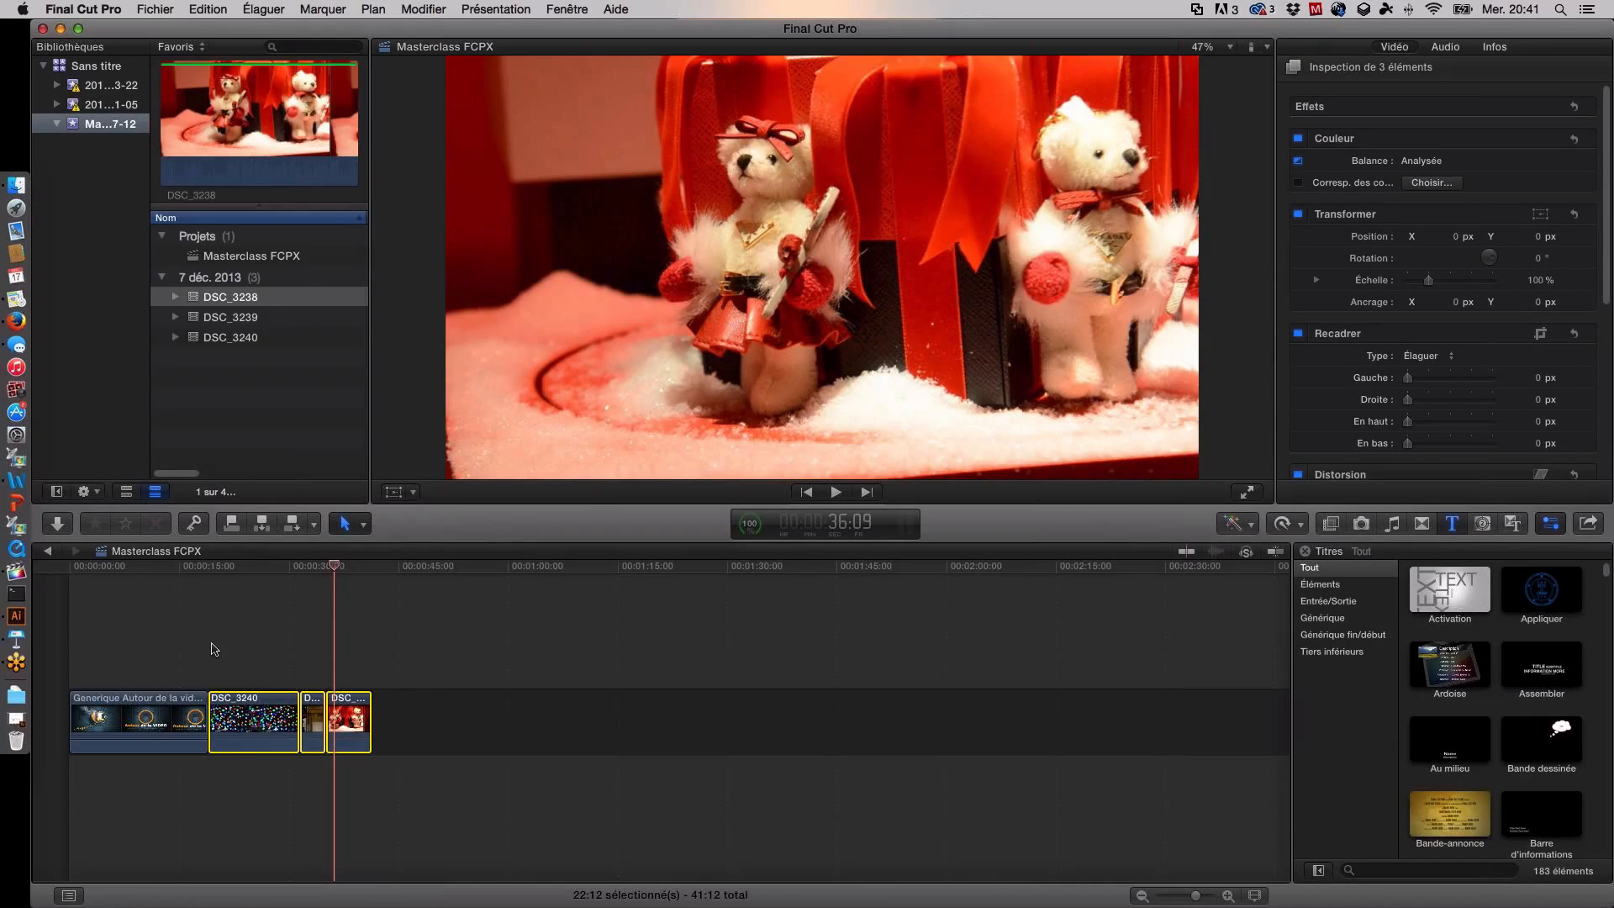
click(755, 182)
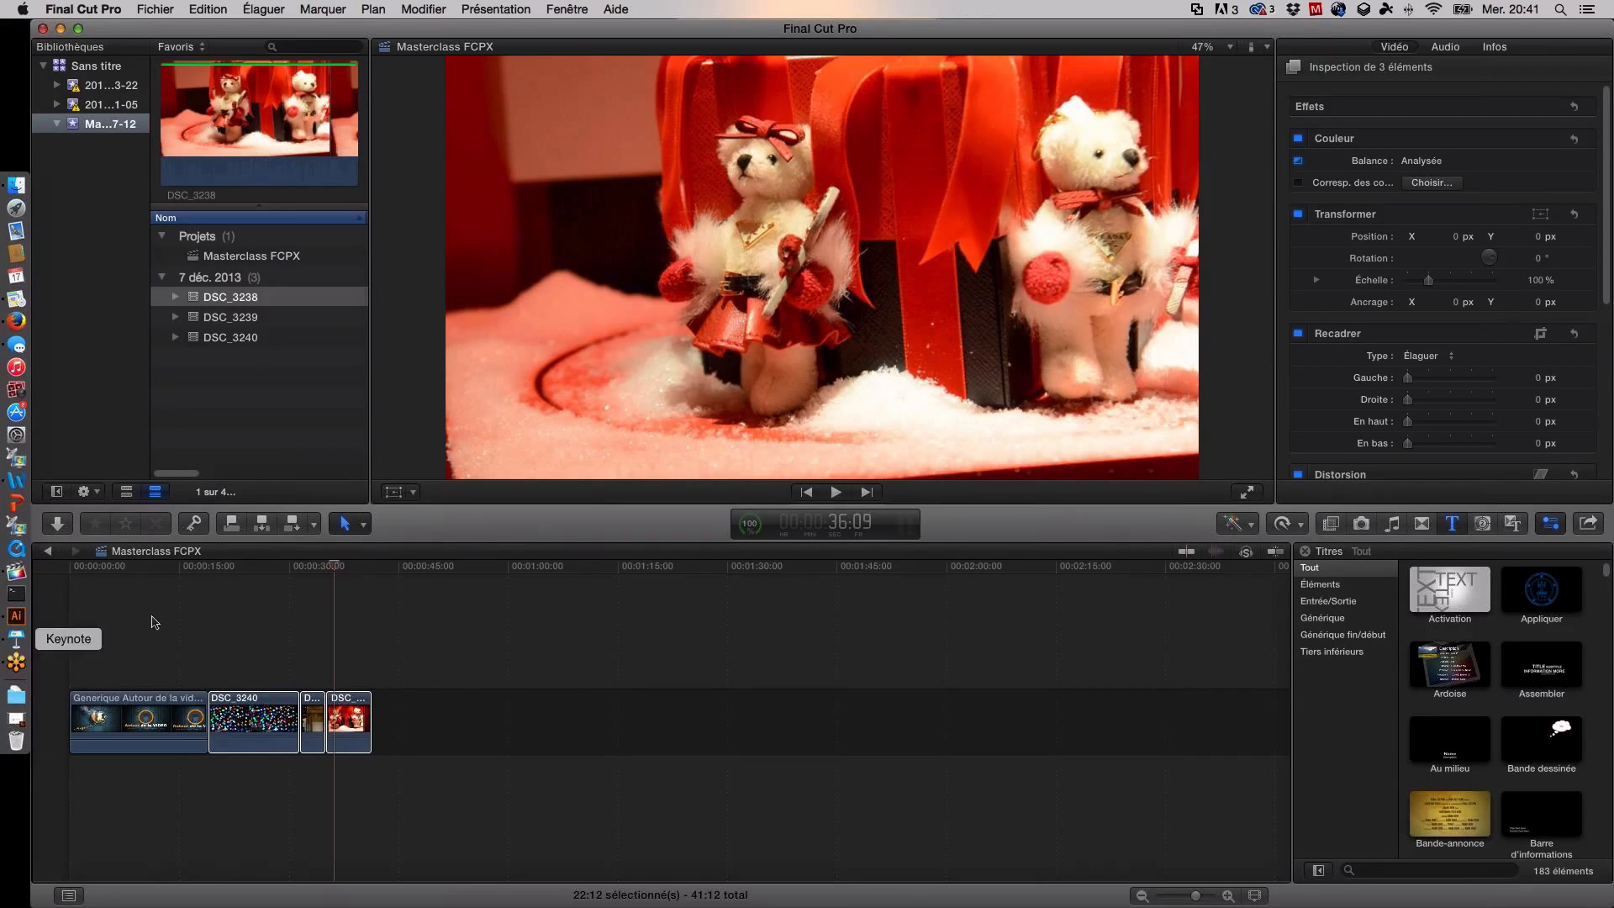
click(419, 595)
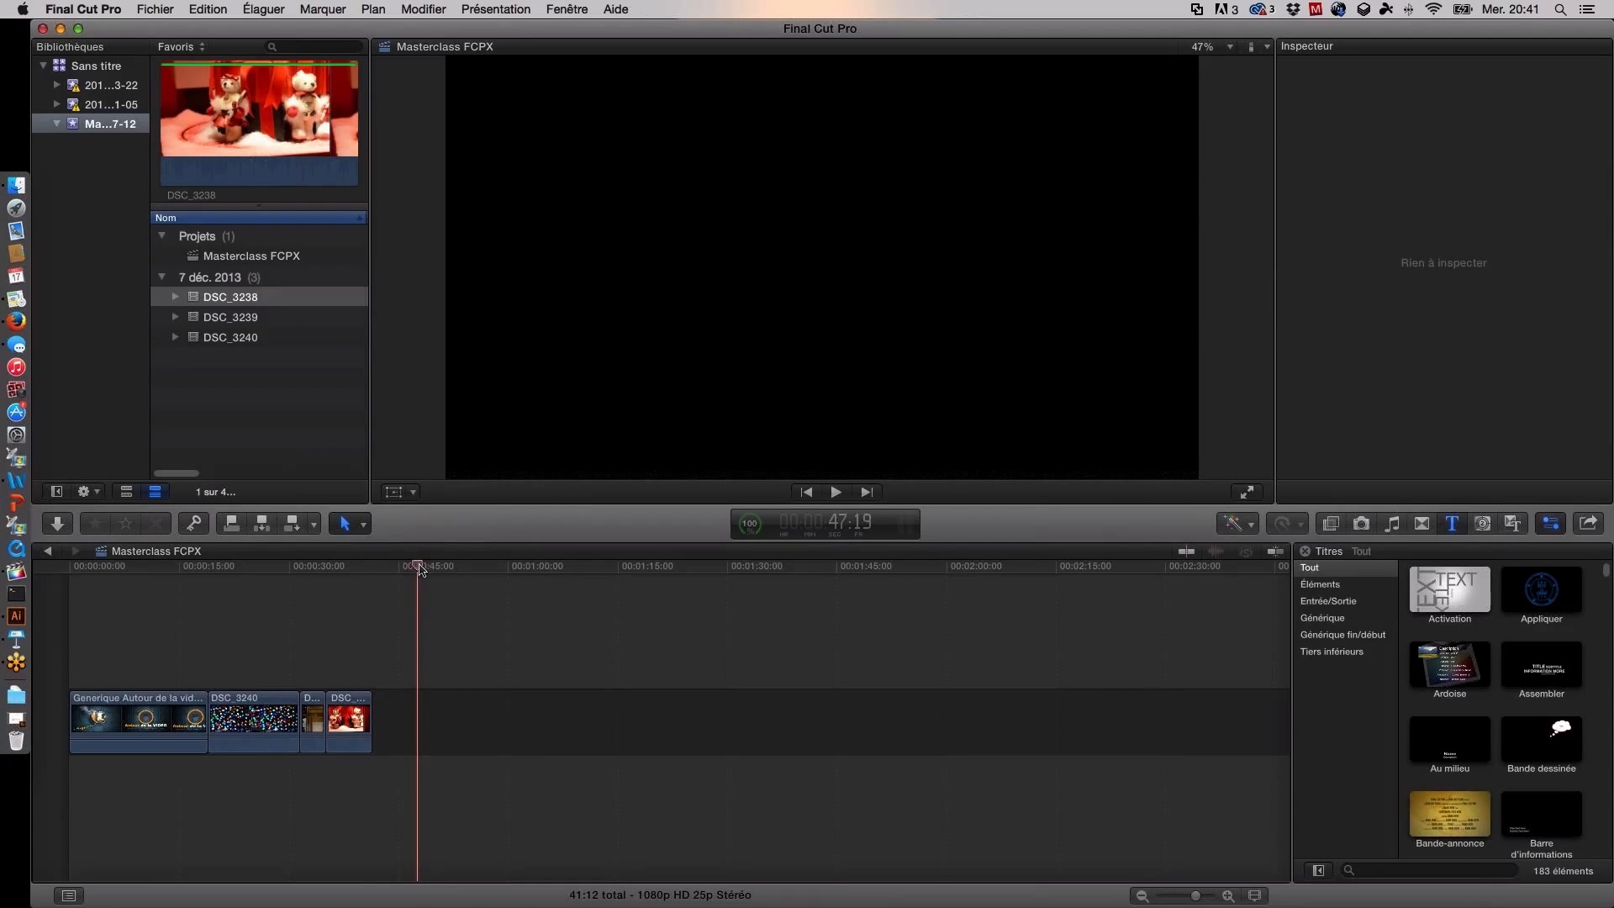
Step: Select the DSC_3240 clip in the timeline at about 29 seconds and examine its colour, transform, crop, distortion and stabilisation settings
drag(356, 569, 283, 571)
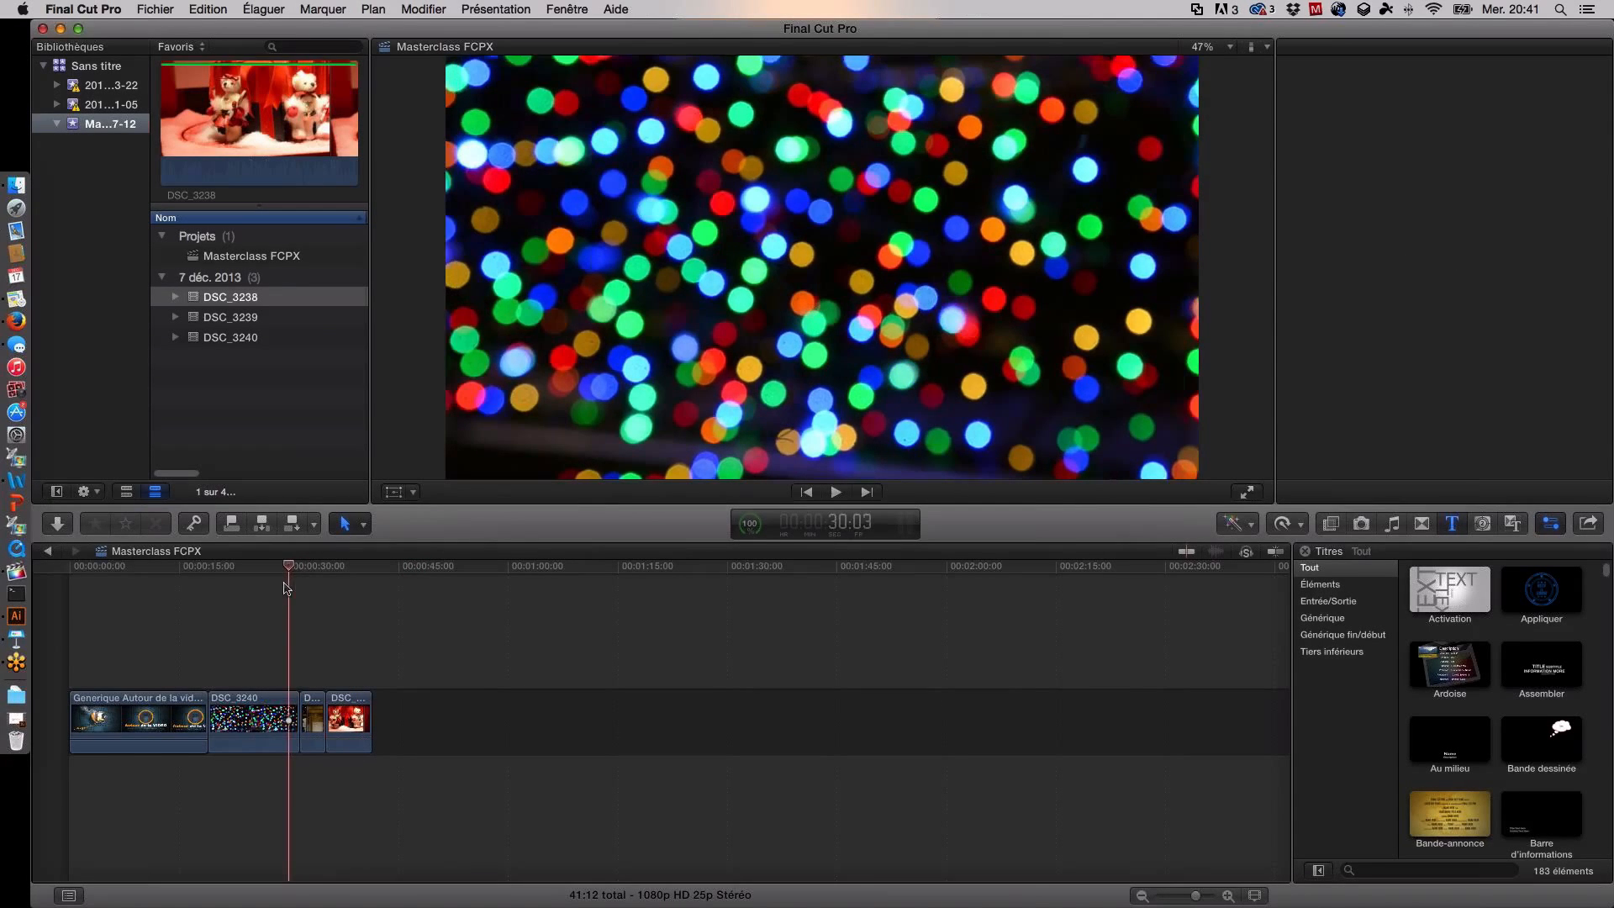
click(264, 697)
click(264, 697)
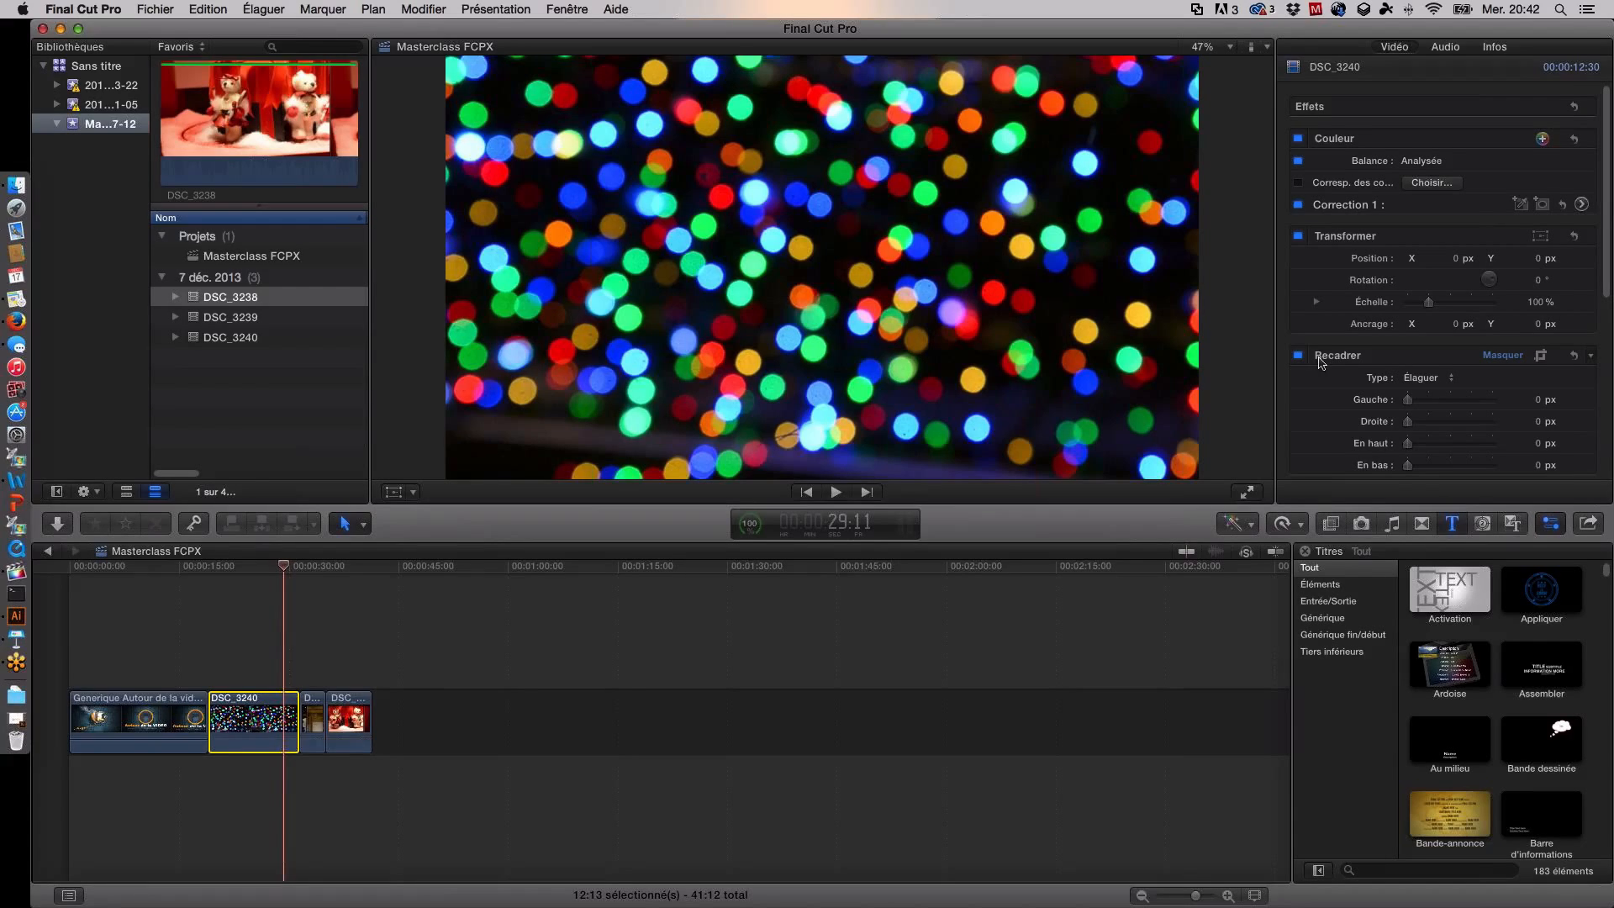
scroll(1320, 362, down, 5)
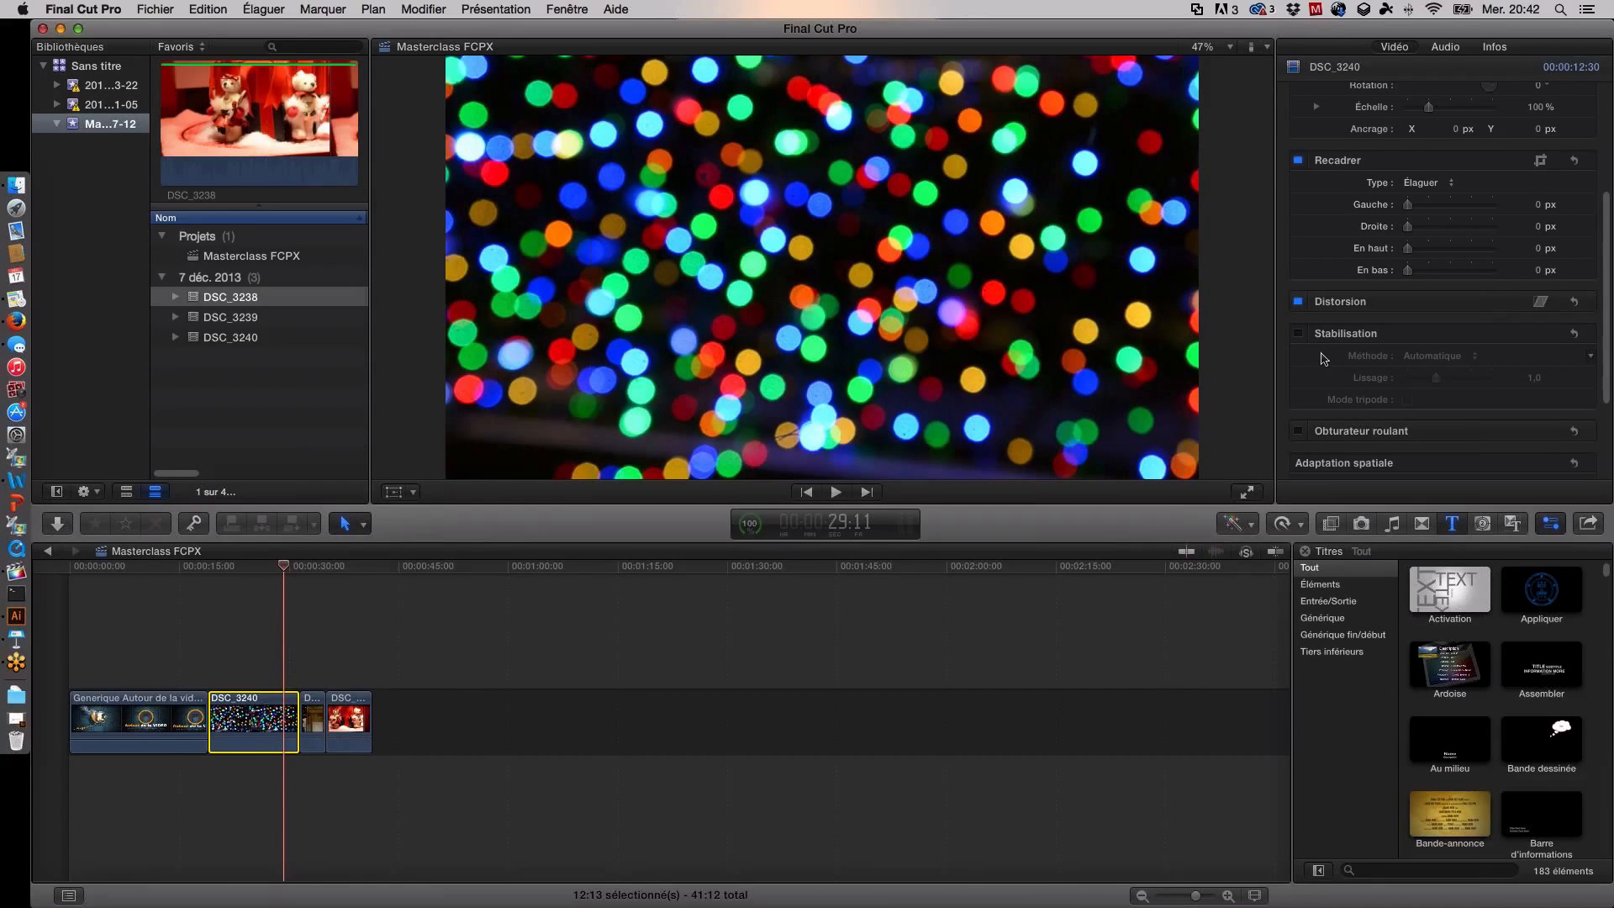
scroll(1321, 359, up, 5)
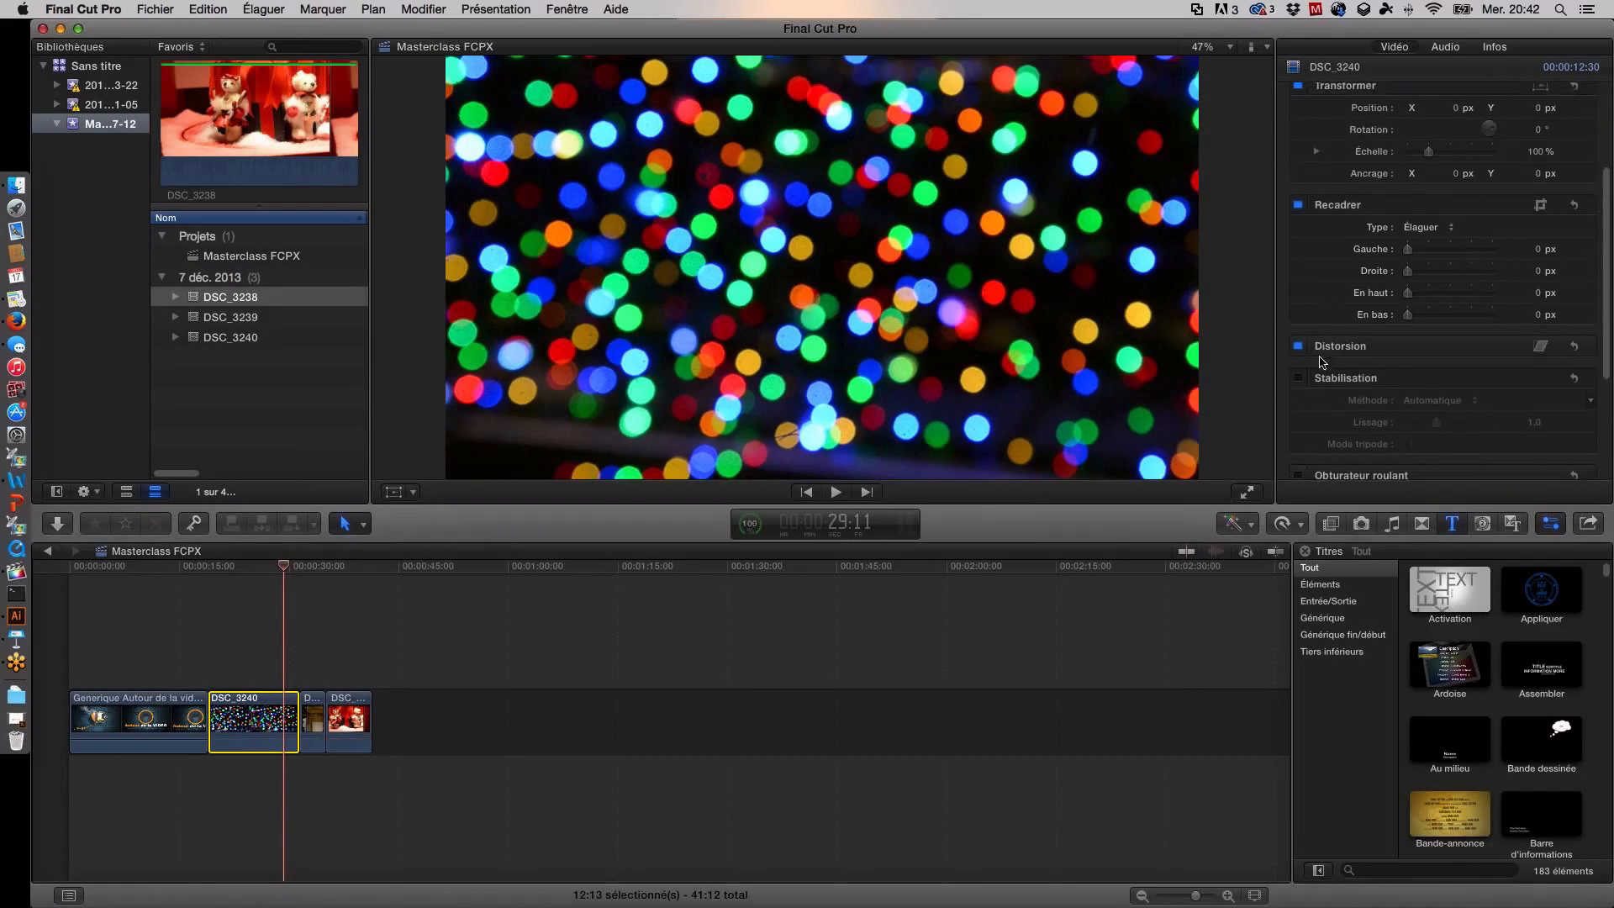
scroll(1321, 361, down, 1)
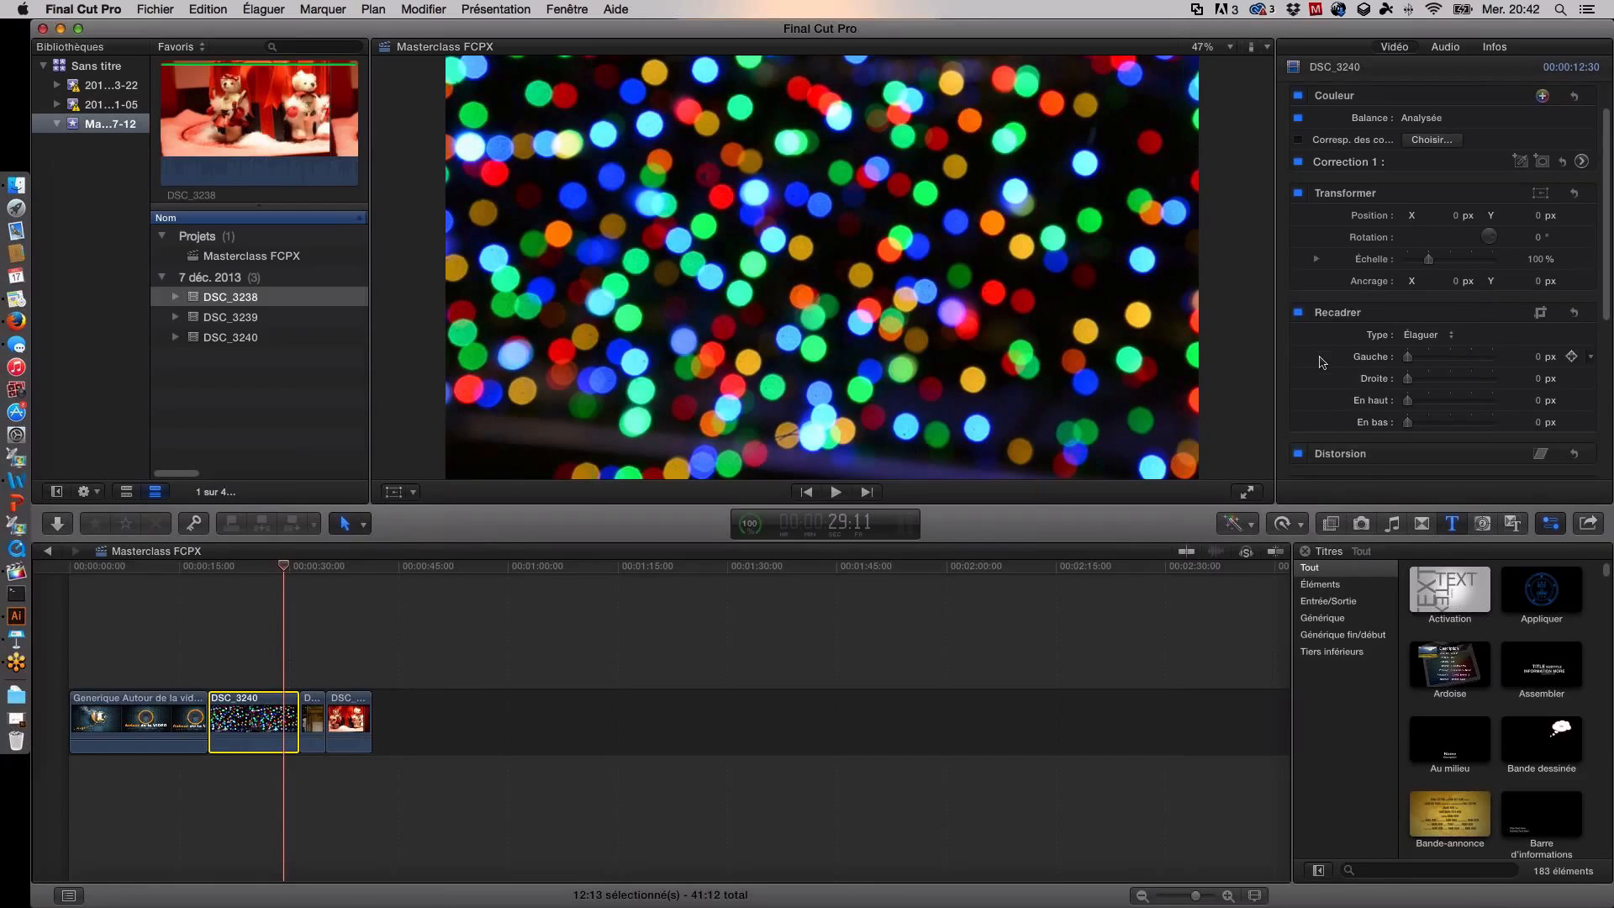
scroll(1321, 361, down, 4)
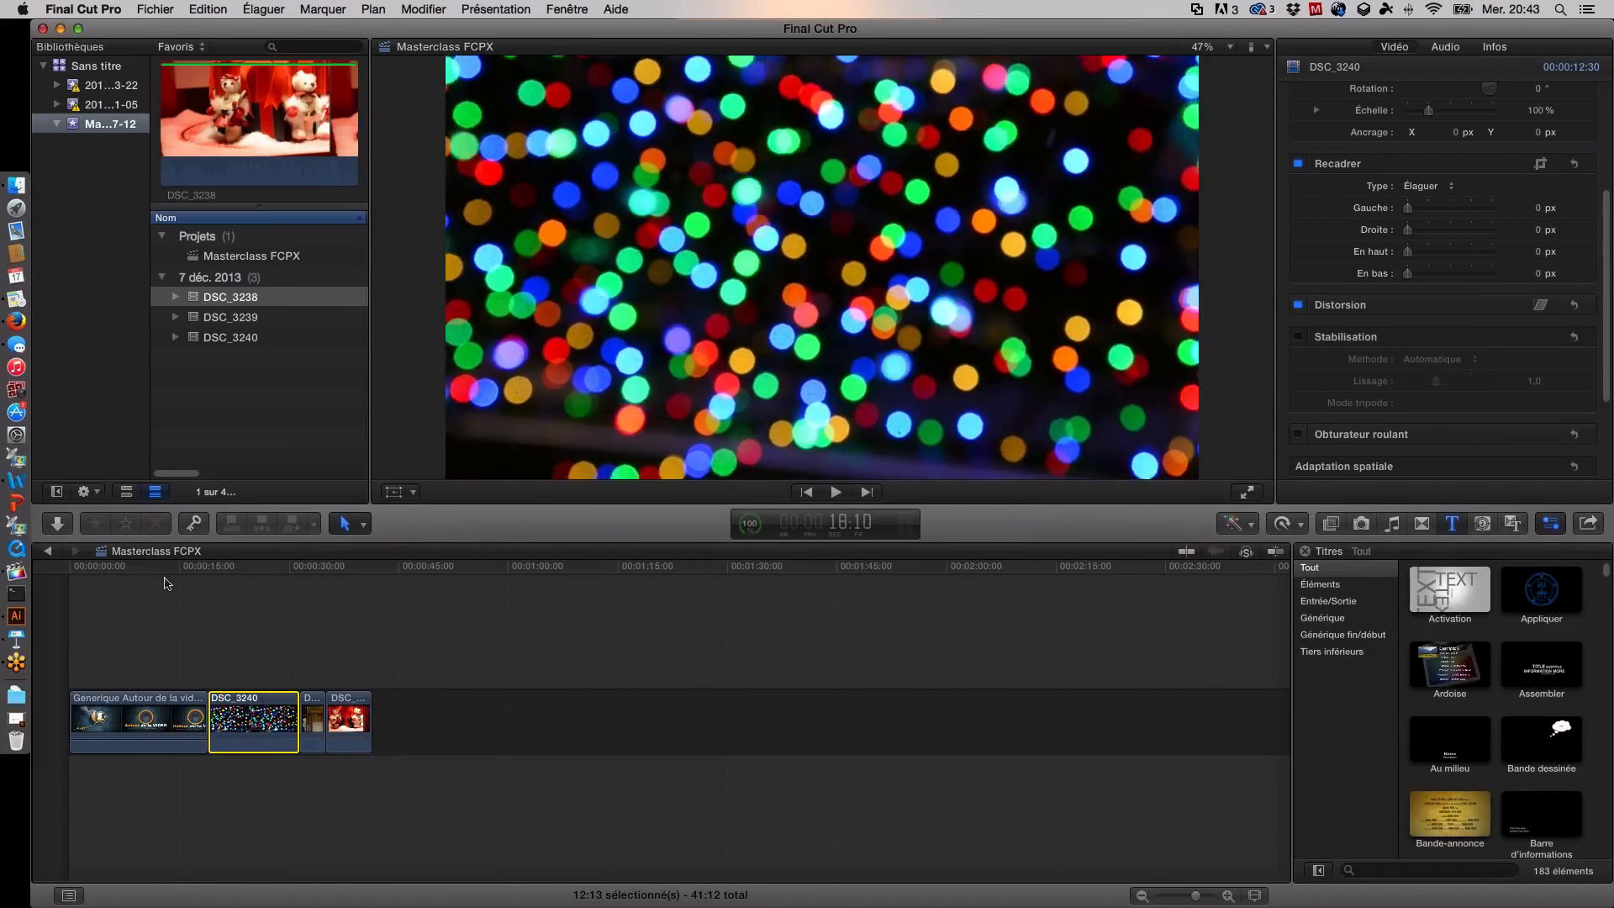
Step: Play DSC_3240 from its start at about 19 seconds to judge its movement, and turn on Stabilisation for the clip
click(251, 568)
click(210, 579)
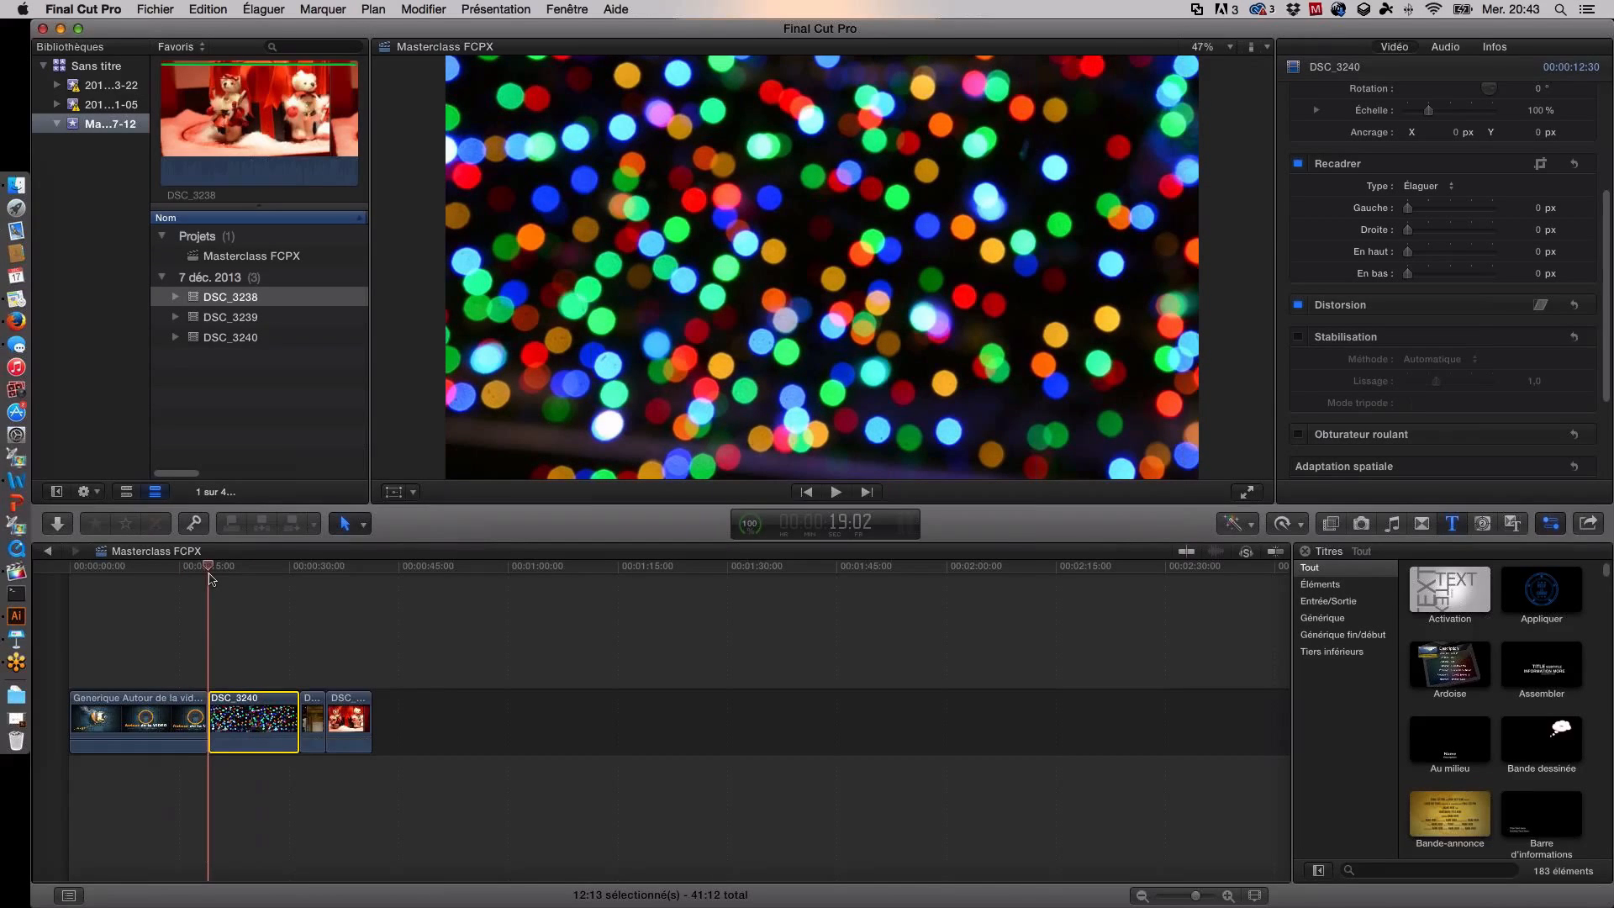
key(space)
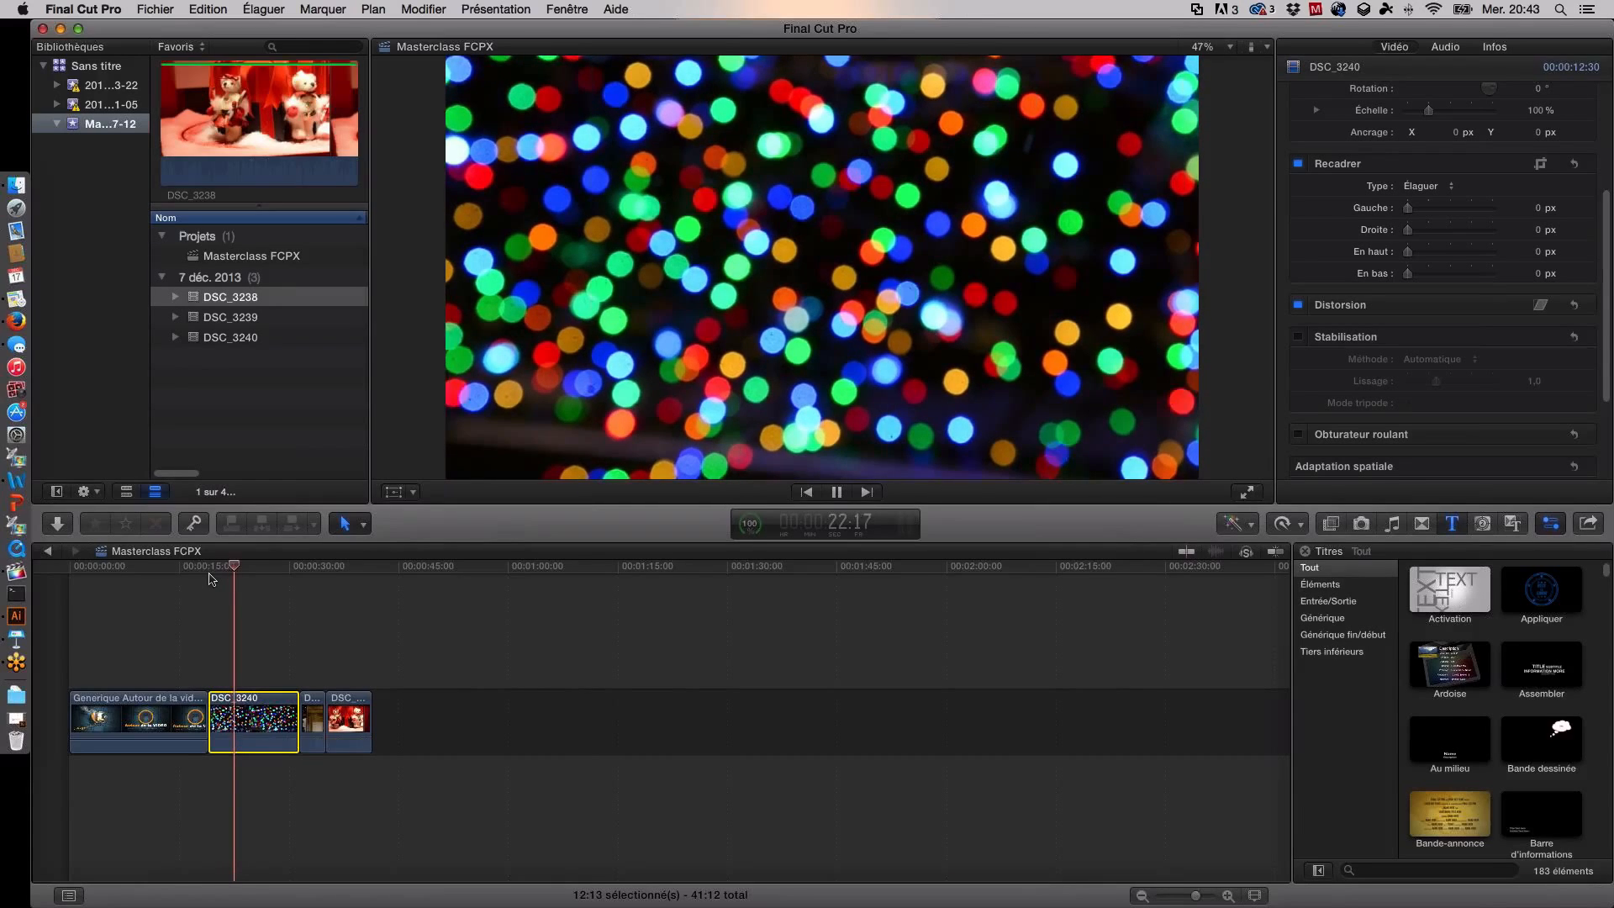
key(space)
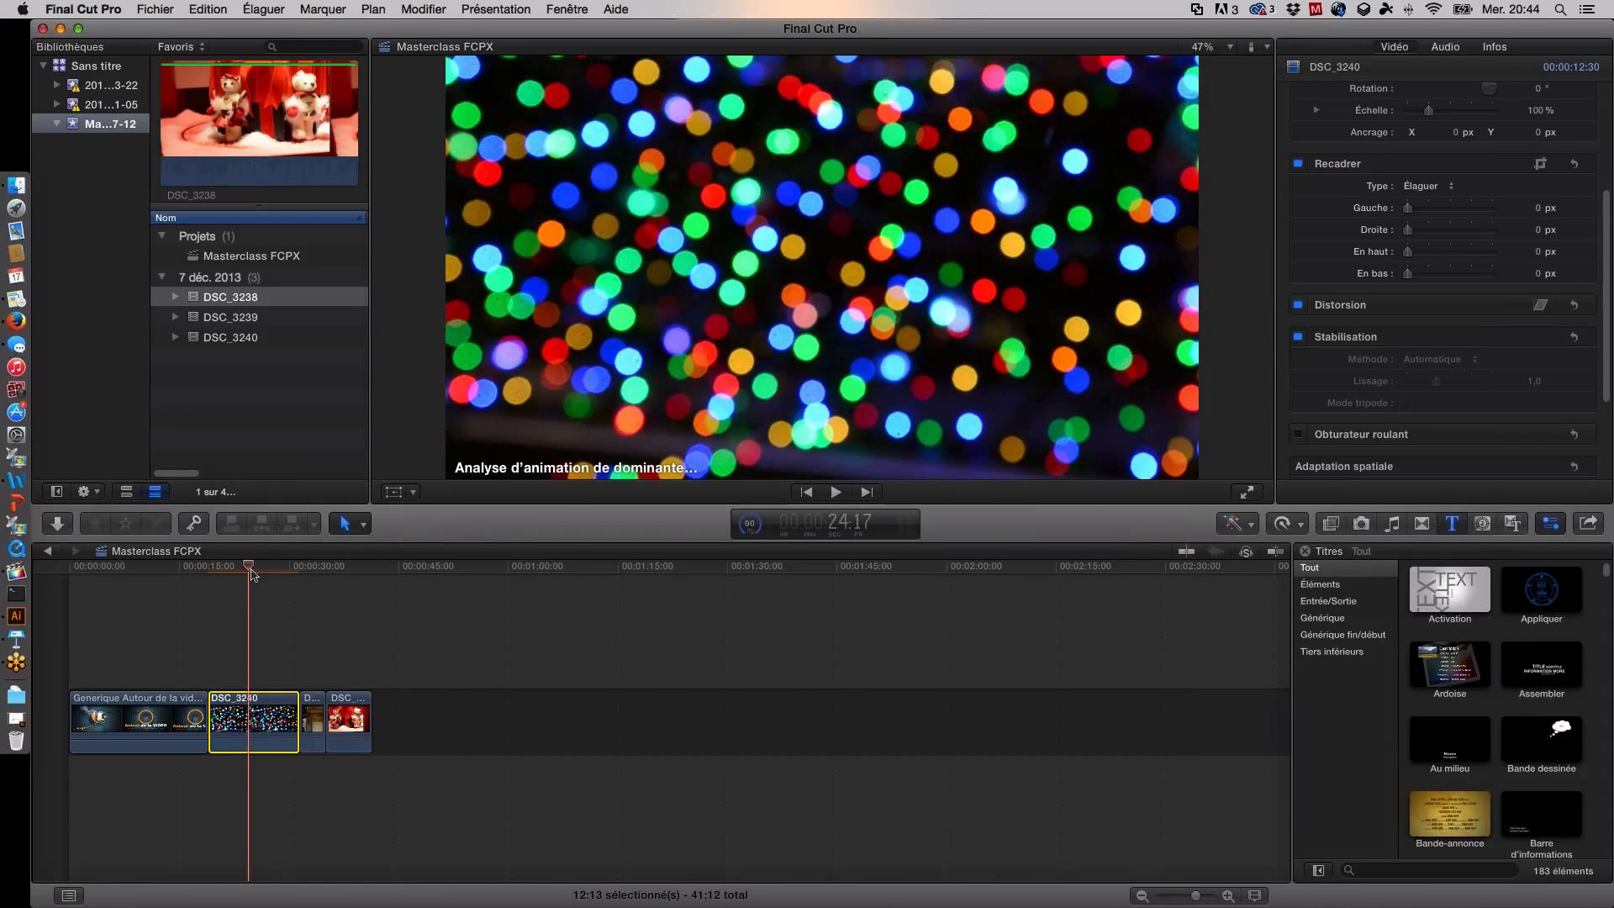
Step: Select the DSC_3239 clip in the timeline, with the playhead at about 33 seconds, and turn on its Stabilisation
drag(272, 571, 312, 572)
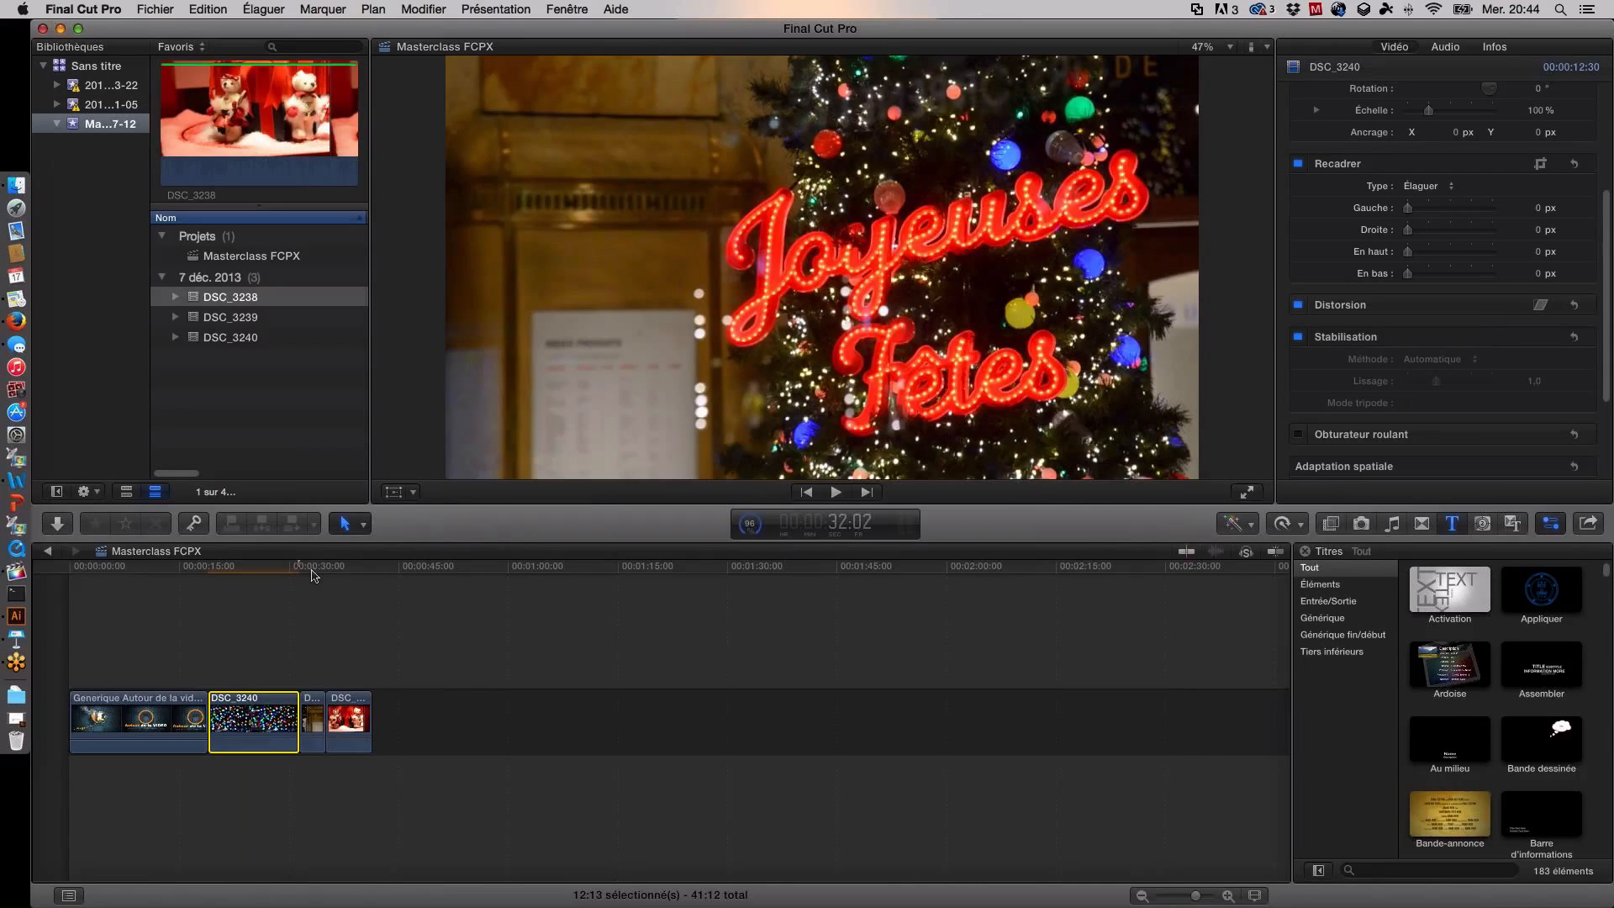
click(311, 705)
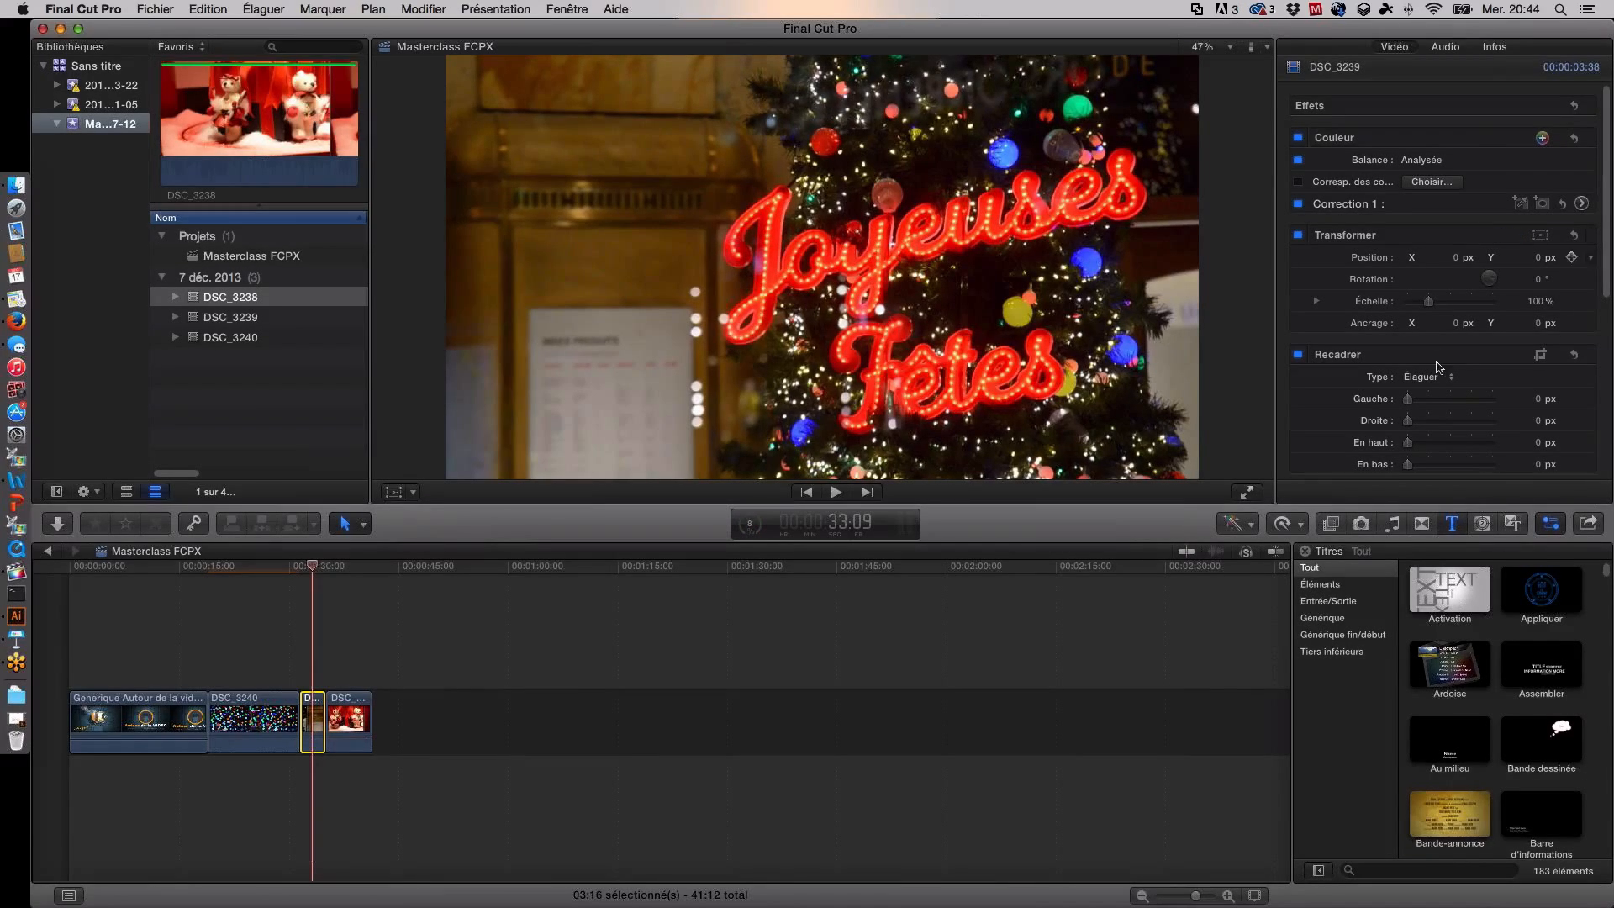
scroll(1315, 314, down, 5)
click(1299, 201)
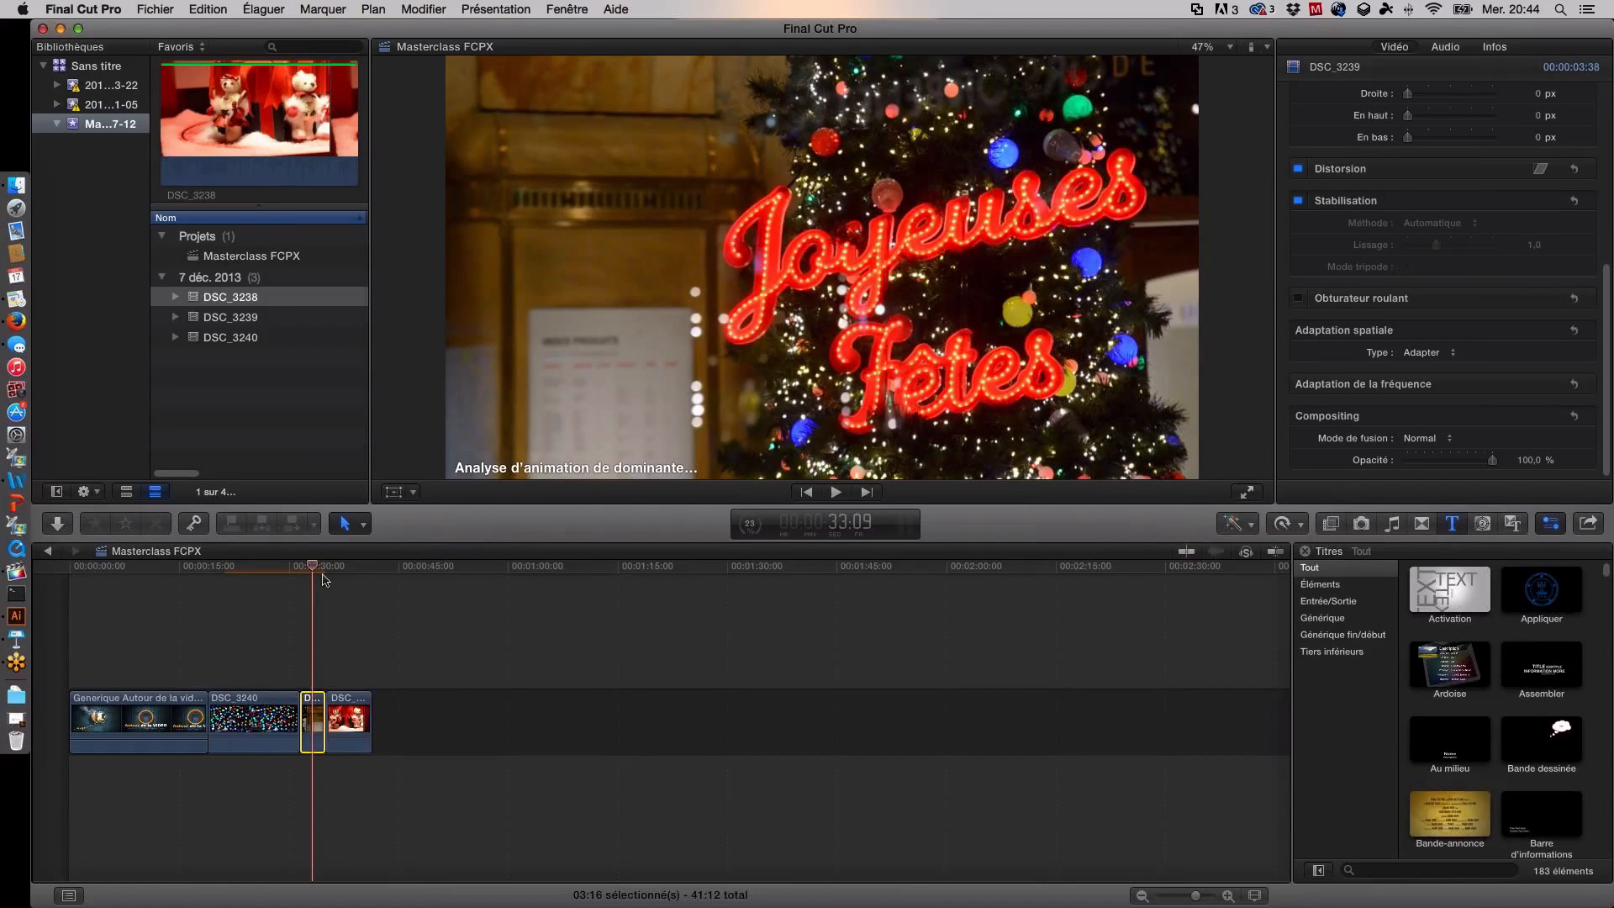
Step: Select the DSC_3238 clip, with the playhead at about 38 seconds, and open its Correction 1 colour adjustments
click(347, 567)
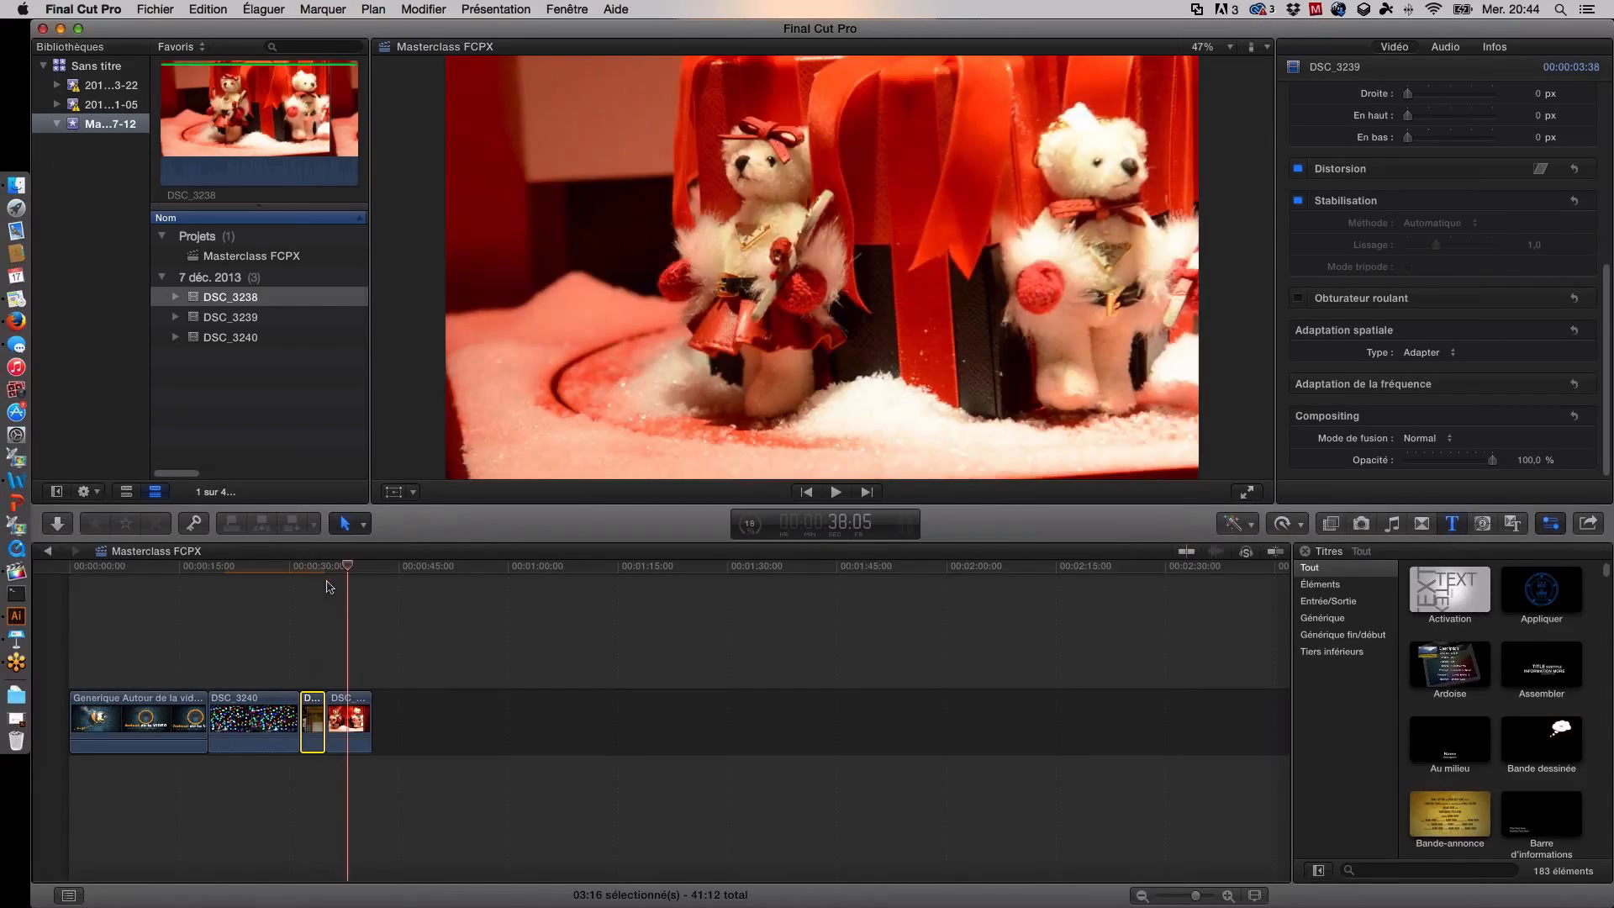
click(339, 703)
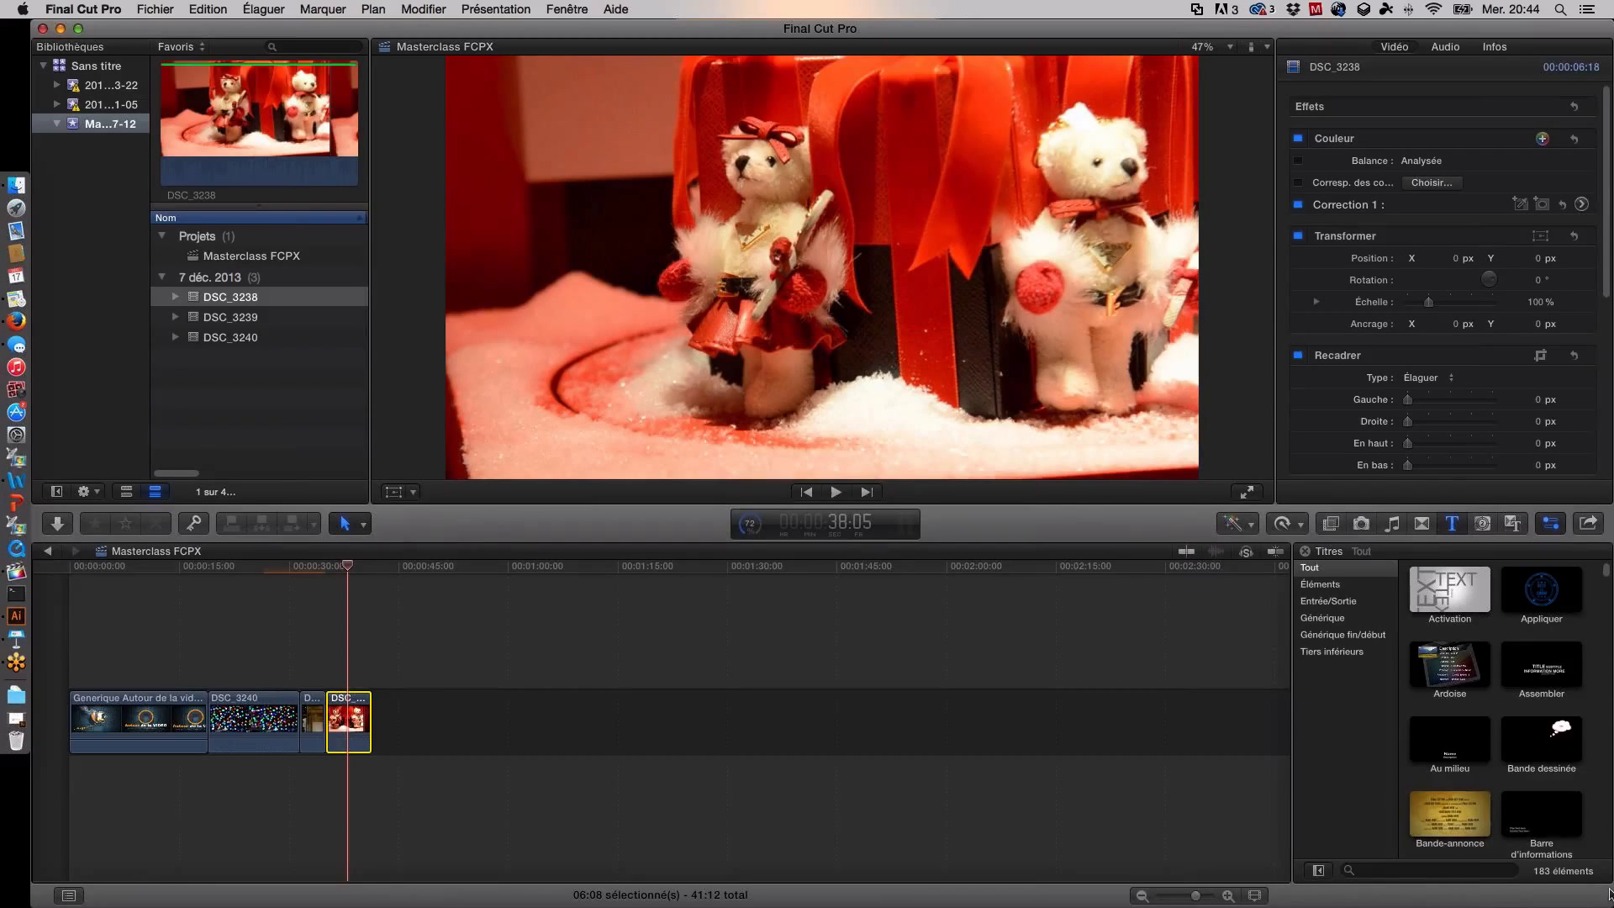
click(568, 447)
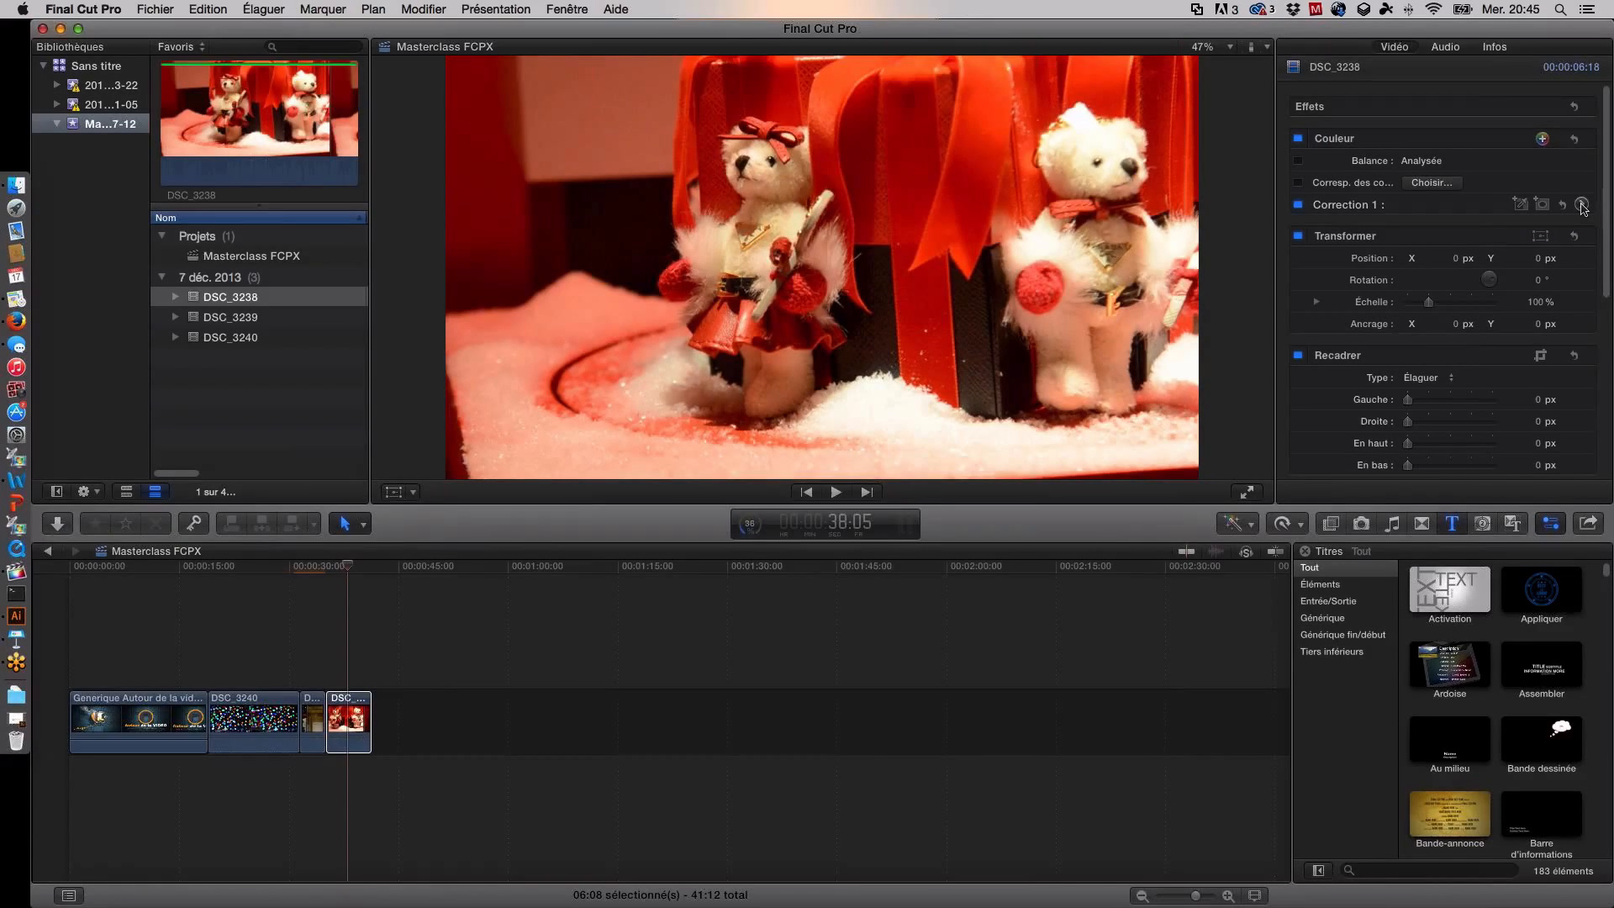
click(1582, 205)
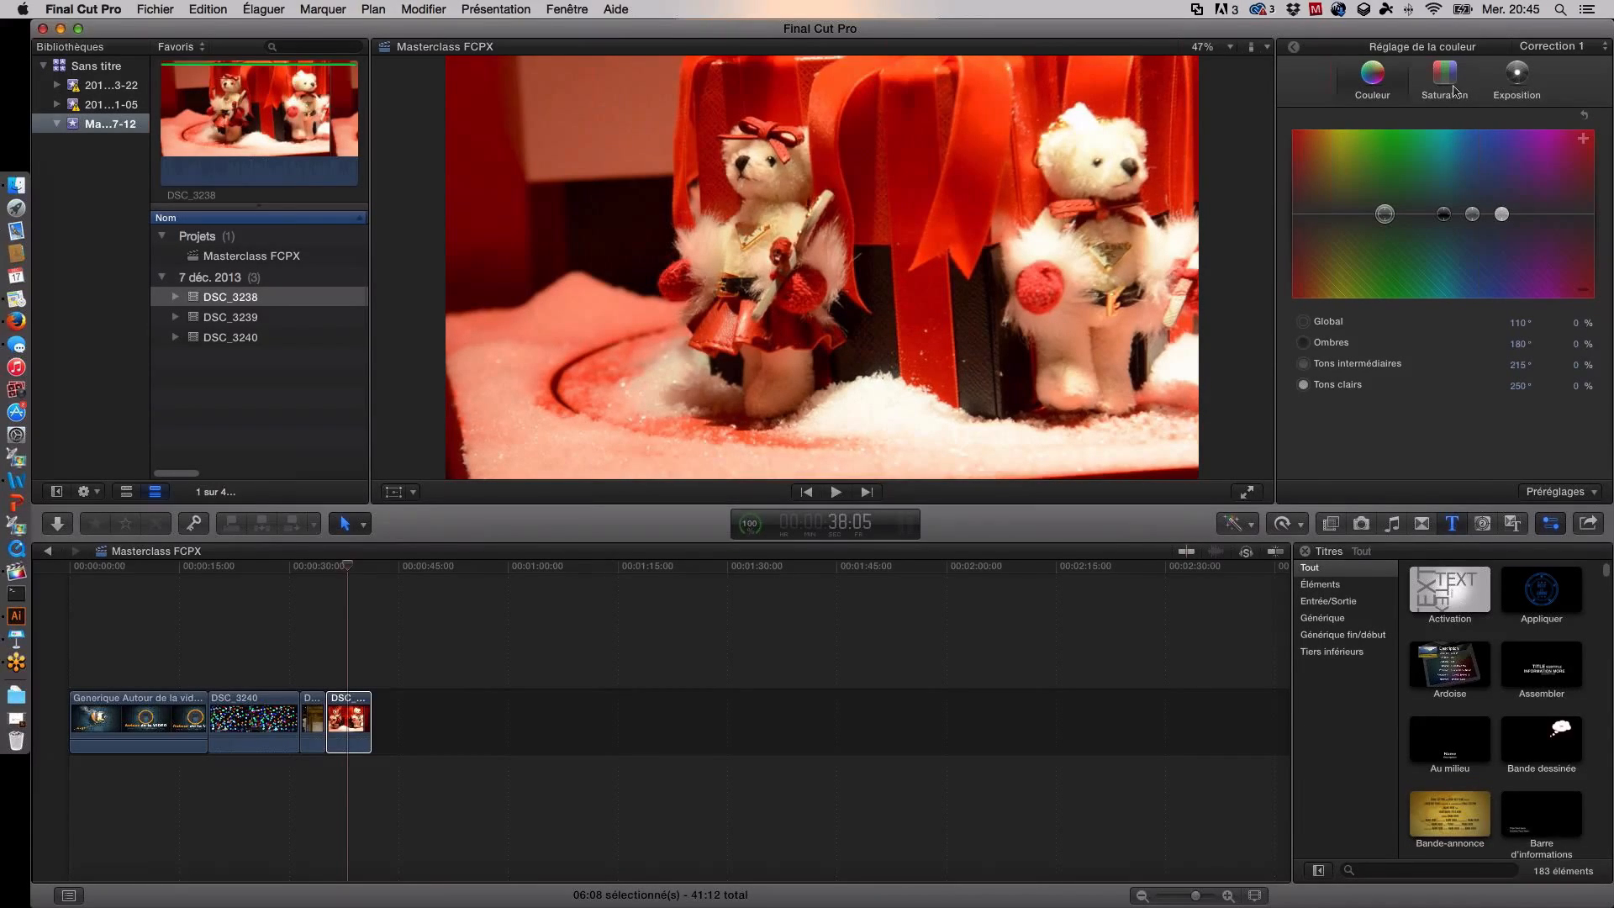
Step: Try the Salon de la photo 2014 preset on DSC_3238, shifting highlights to about 235°, 18 % and midtones to about 208°, 2 %
click(1558, 495)
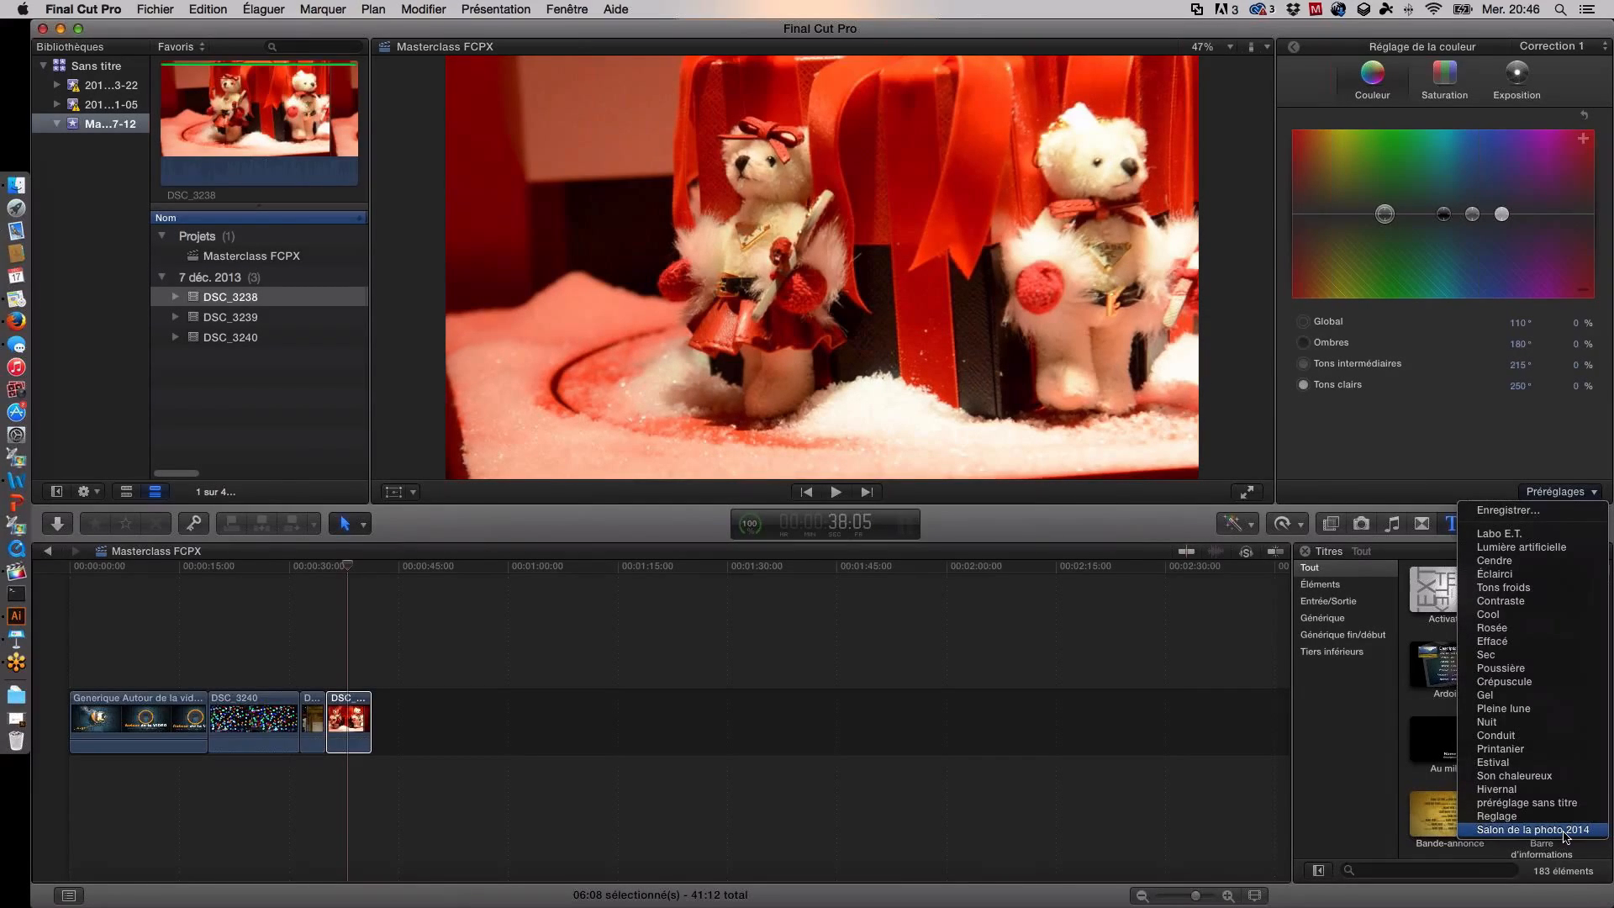
click(1565, 831)
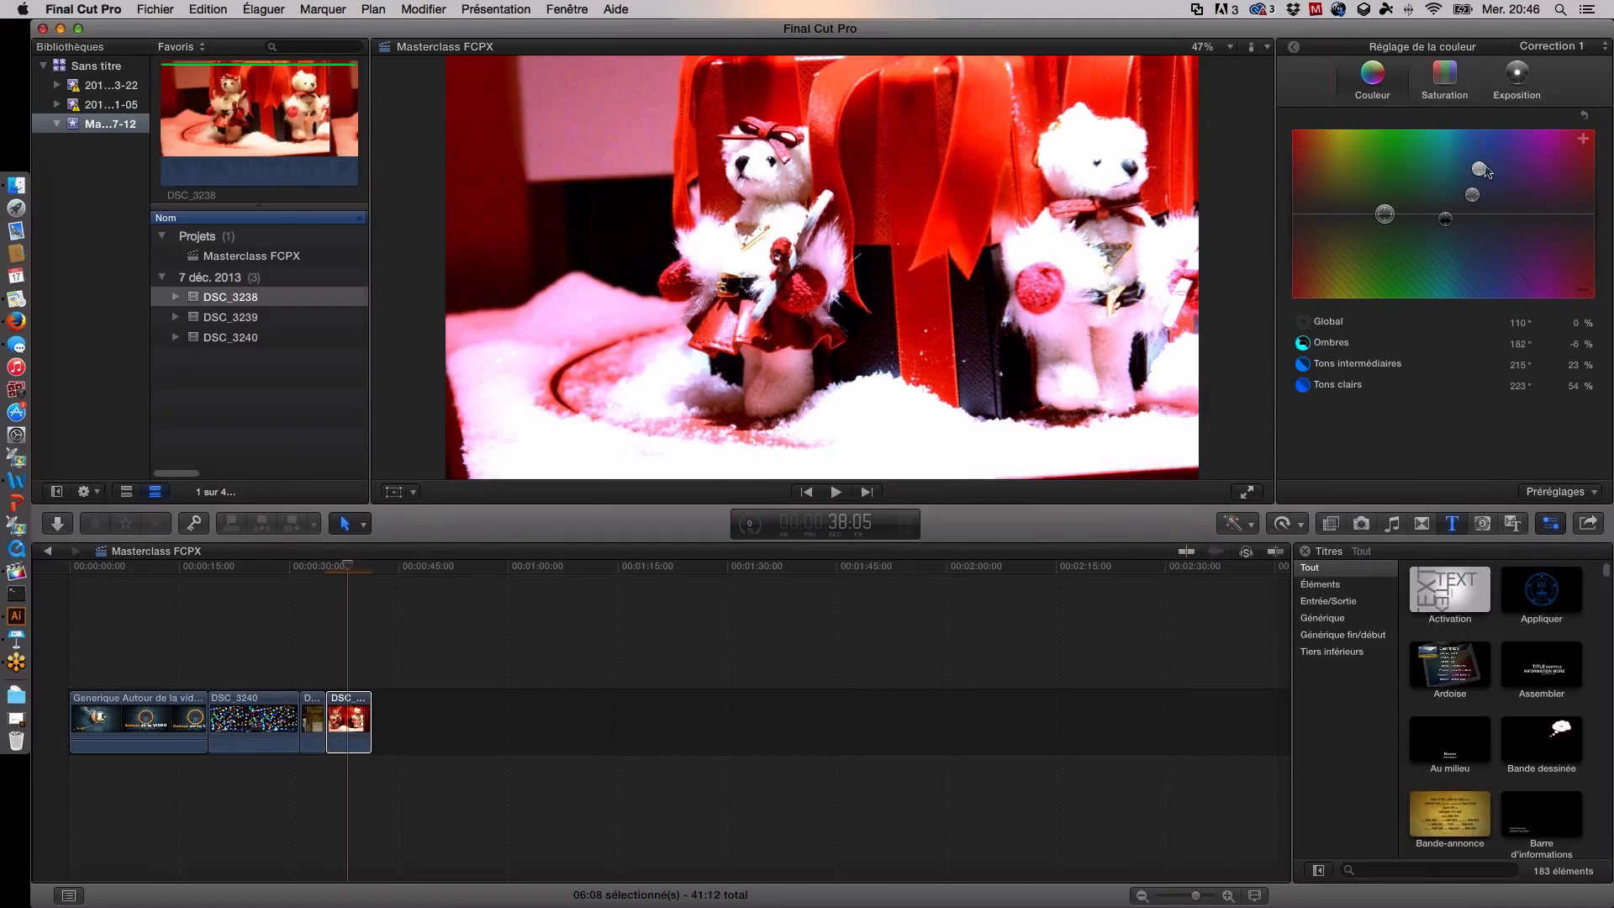
drag(1480, 165, 1492, 212)
drag(1473, 197, 1465, 228)
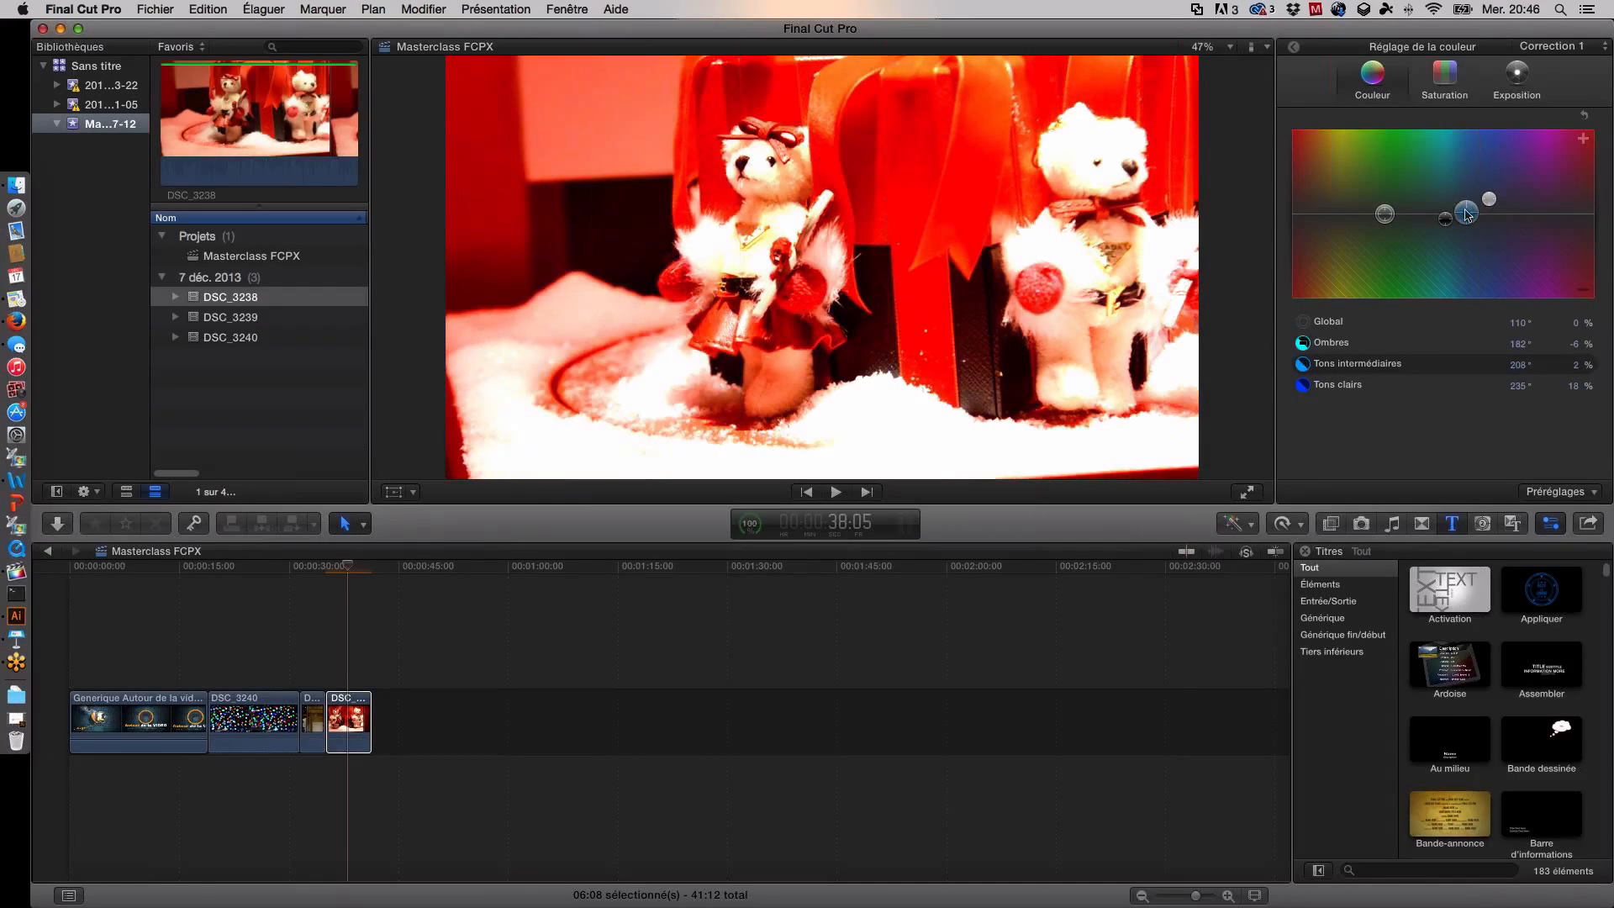
Step: Look over the colour presets without choosing one, and undo the tone shifts and the applied preset on DSC_3238
click(1564, 493)
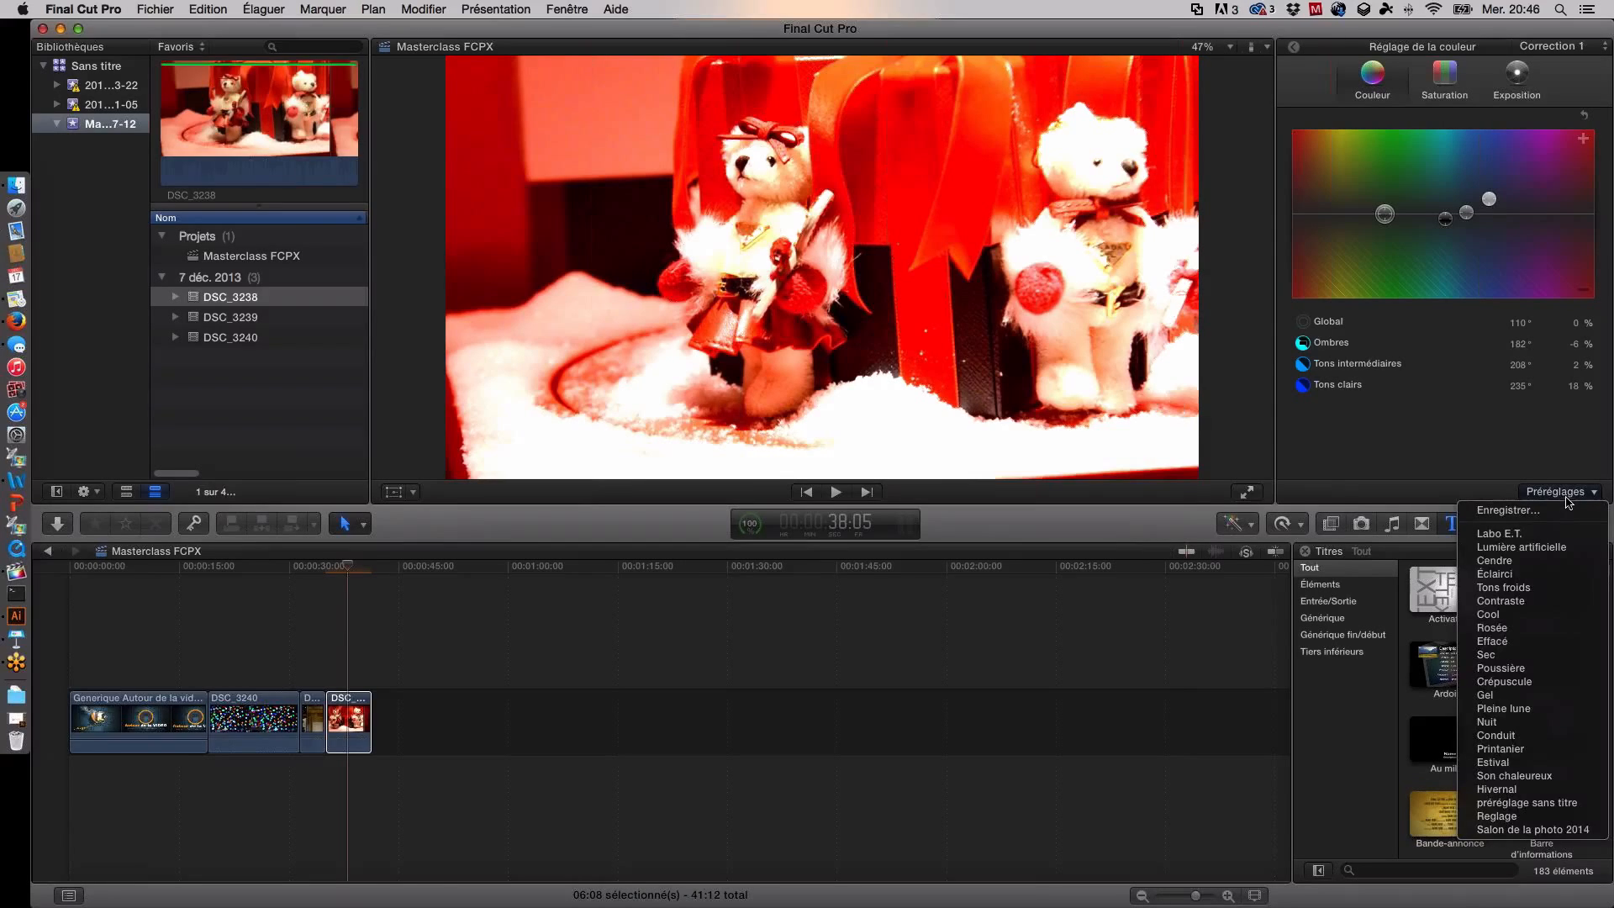
click(1566, 496)
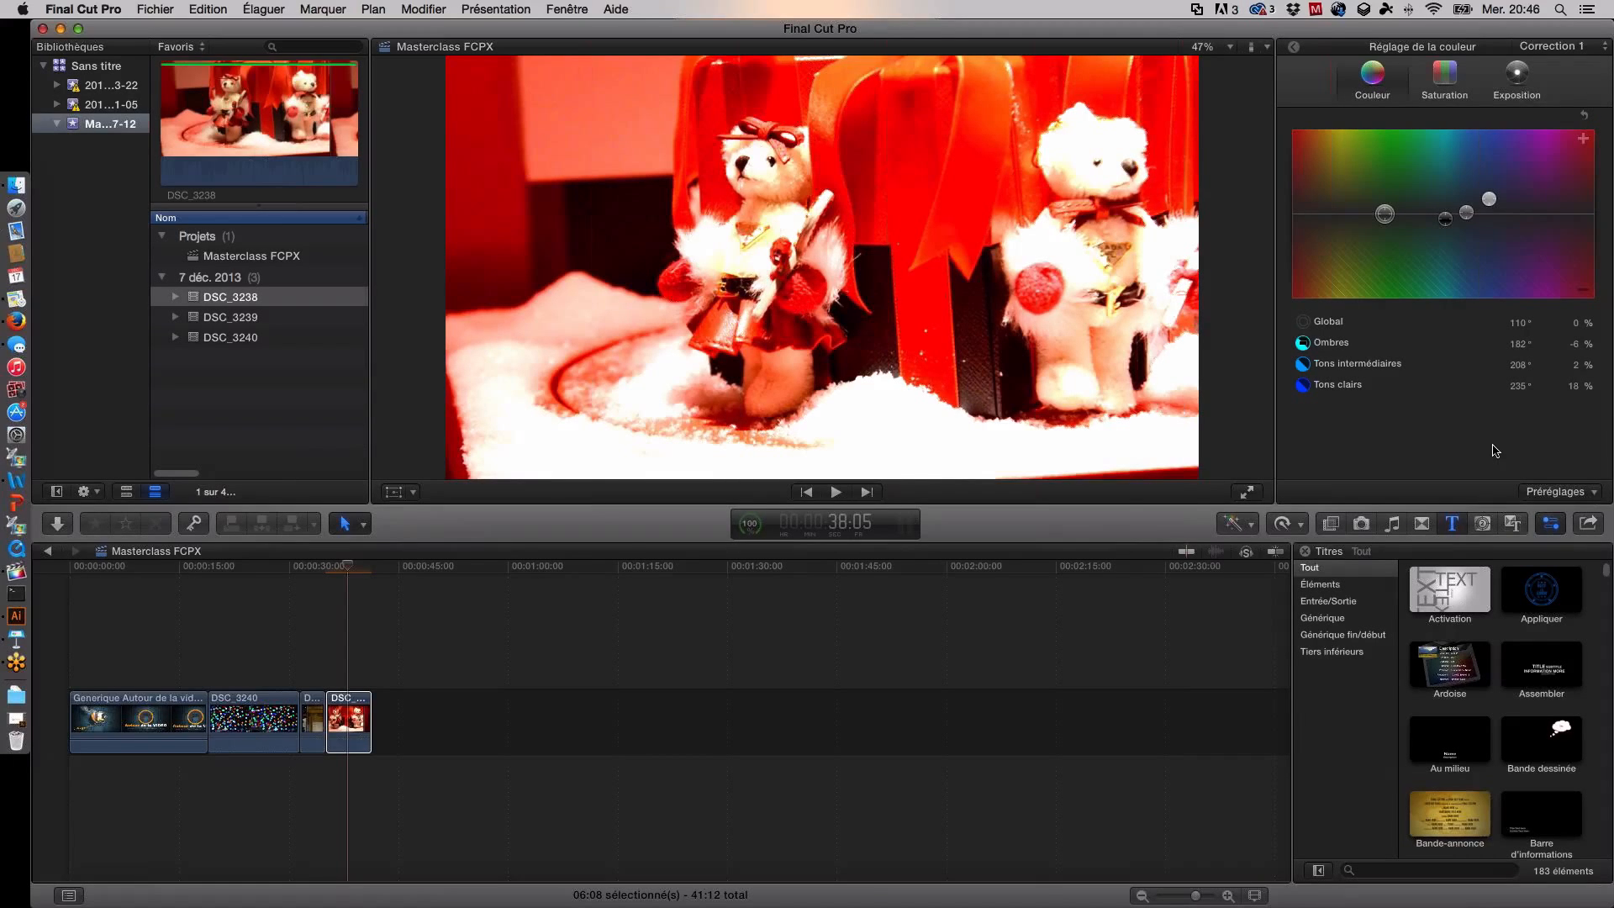
key(super+z)
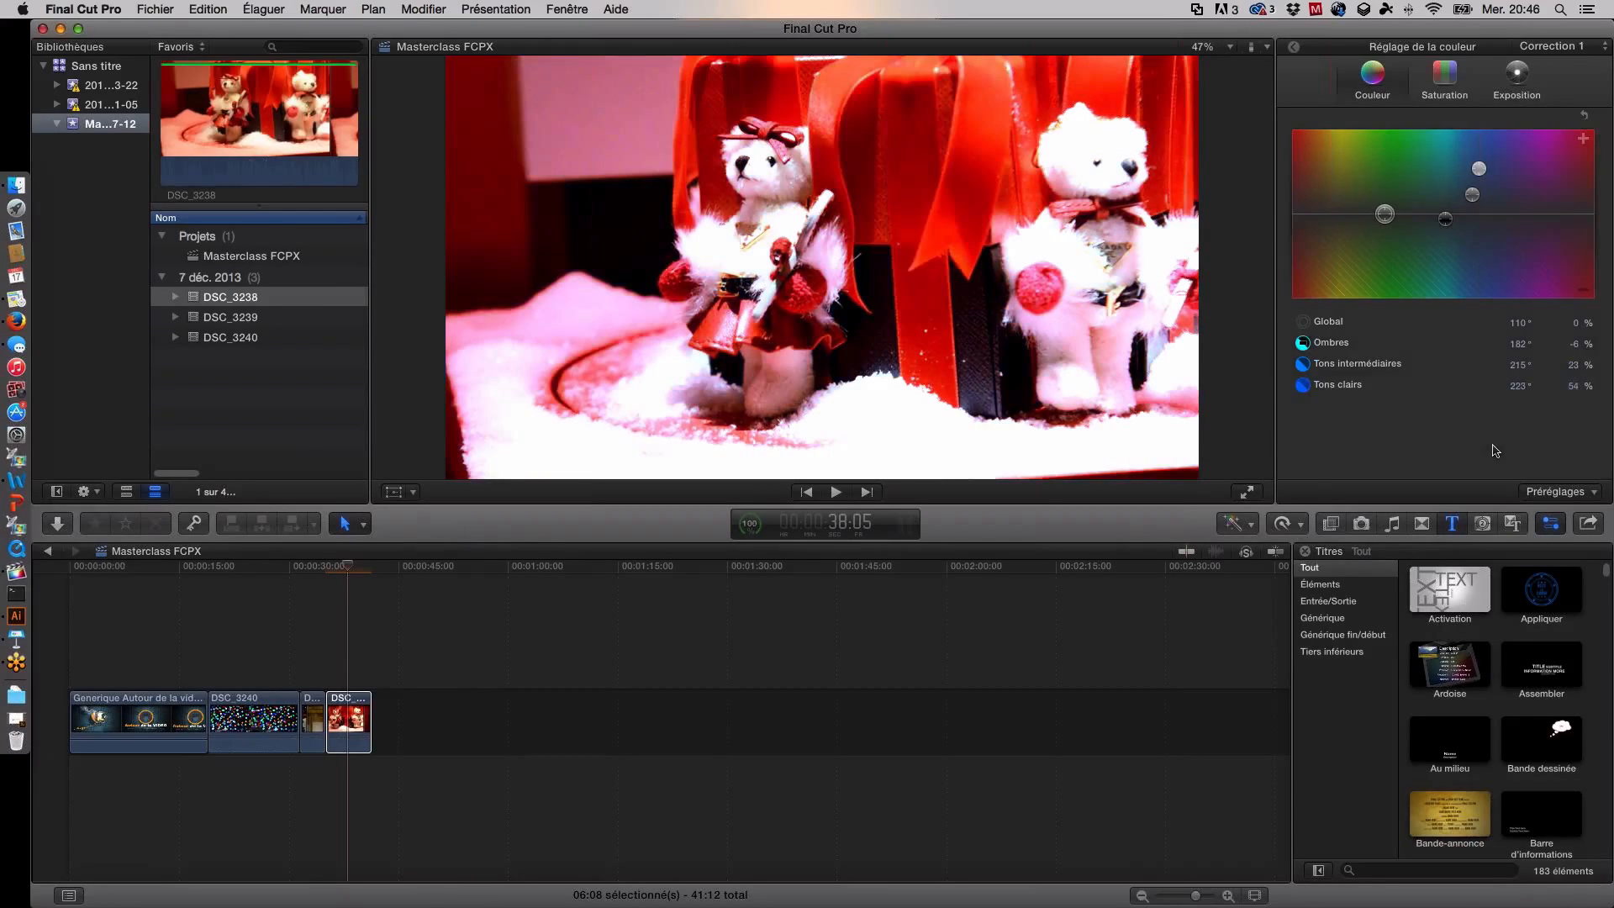
key(super+z)
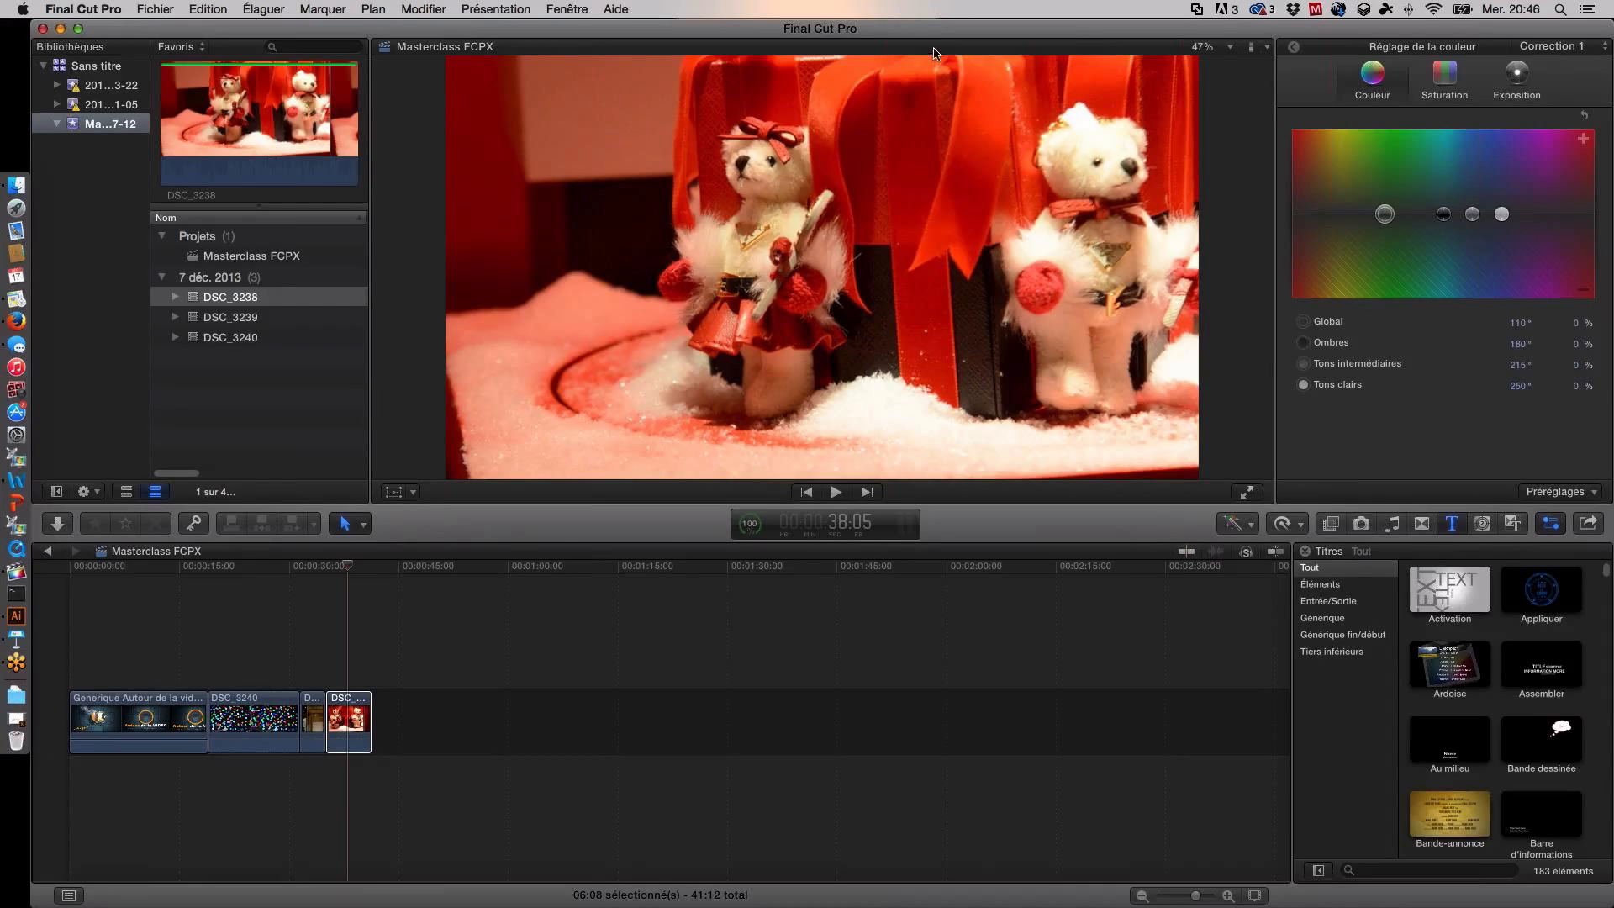
Step: View the saturation controls, then try a green Global tint of about 101°, 30 % on DSC_3238 and return its strength to 0 %
click(1446, 84)
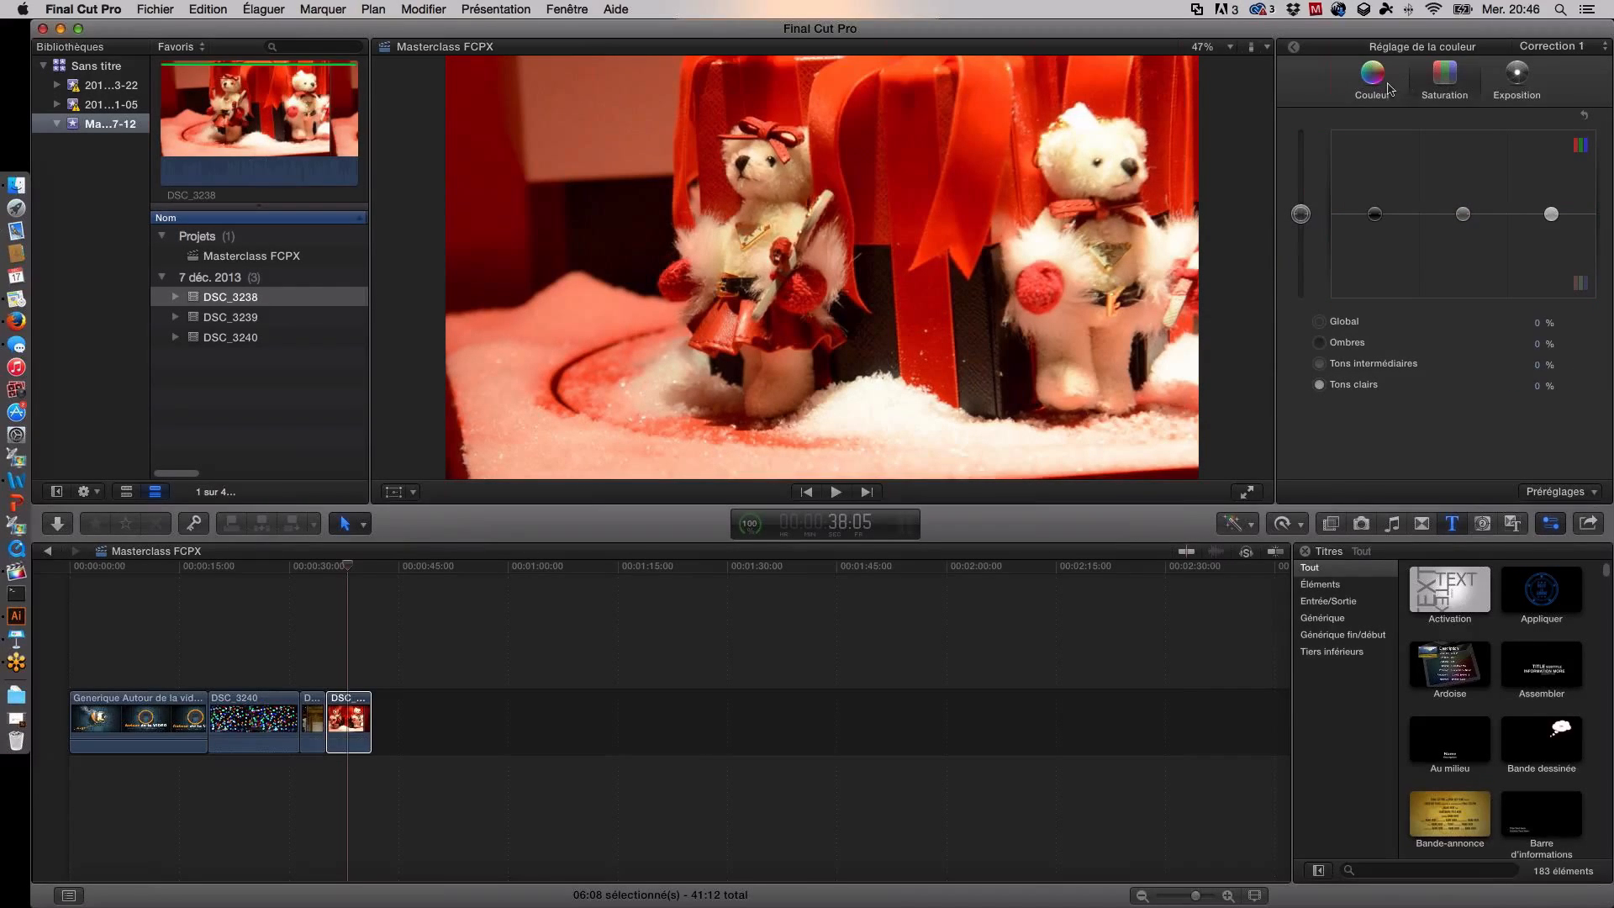
click(1373, 75)
mouse_move(1385, 214)
mouse_down()
mouse_move(1379, 237)
mouse_move(1339, 246)
mouse_move(1362, 198)
mouse_move(1402, 195)
mouse_move(1379, 181)
mouse_move(1386, 162)
mouse_move(1329, 244)
mouse_move(1370, 273)
mouse_move(1345, 193)
mouse_move(1383, 190)
mouse_up()
drag(1427, 260, 1378, 188)
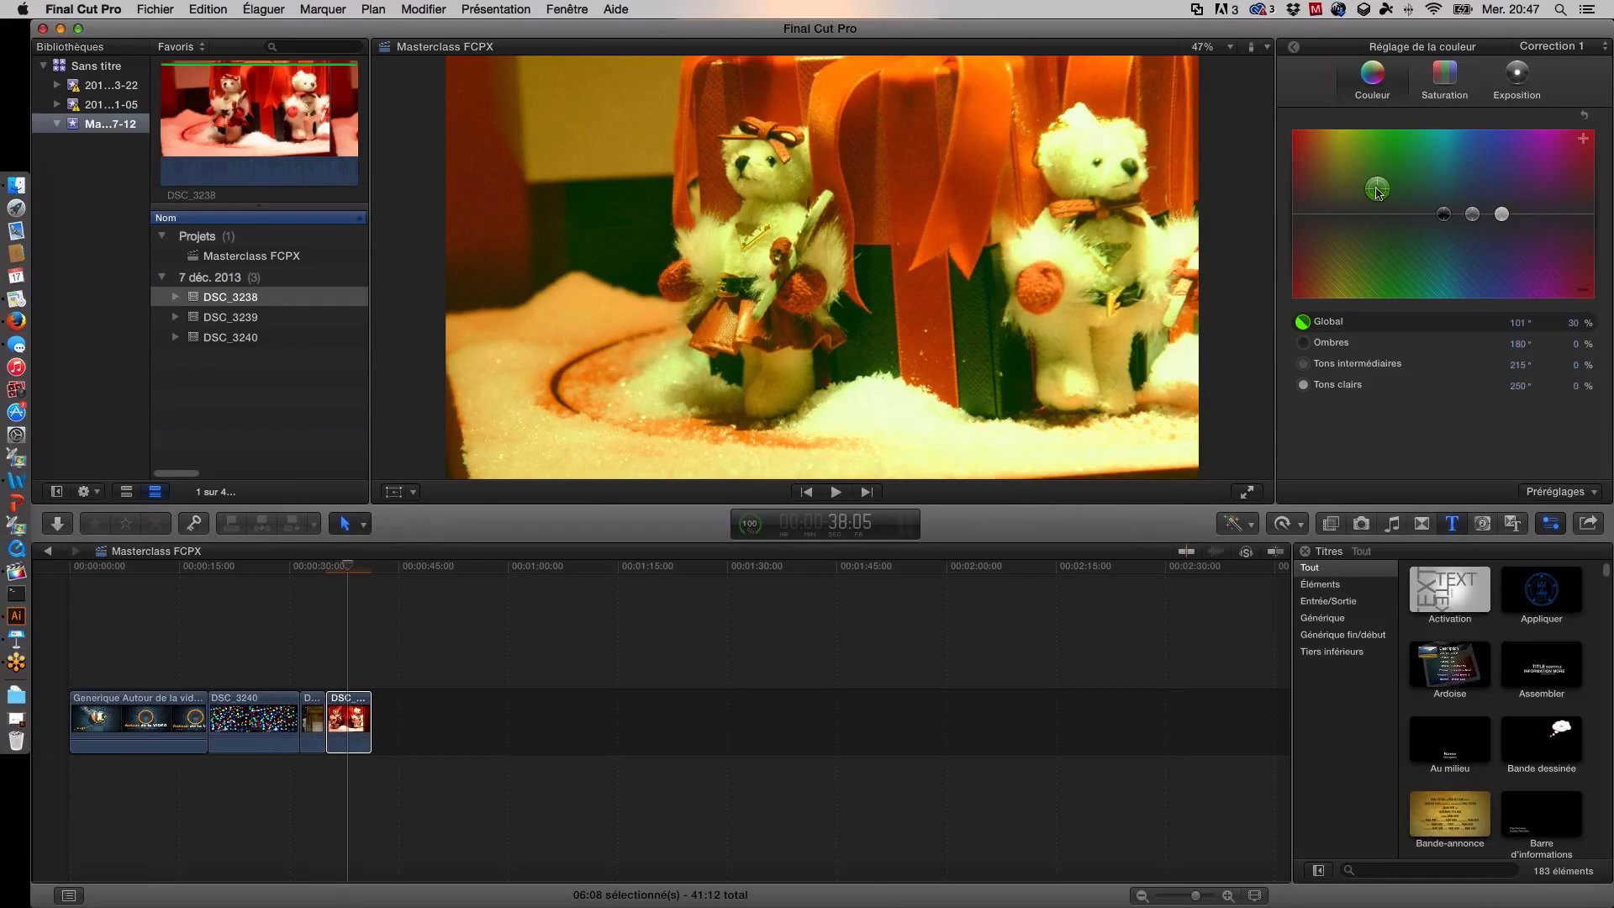
mouse_move(1376, 194)
mouse_down()
mouse_move(1388, 213)
mouse_move(1364, 212)
mouse_up()
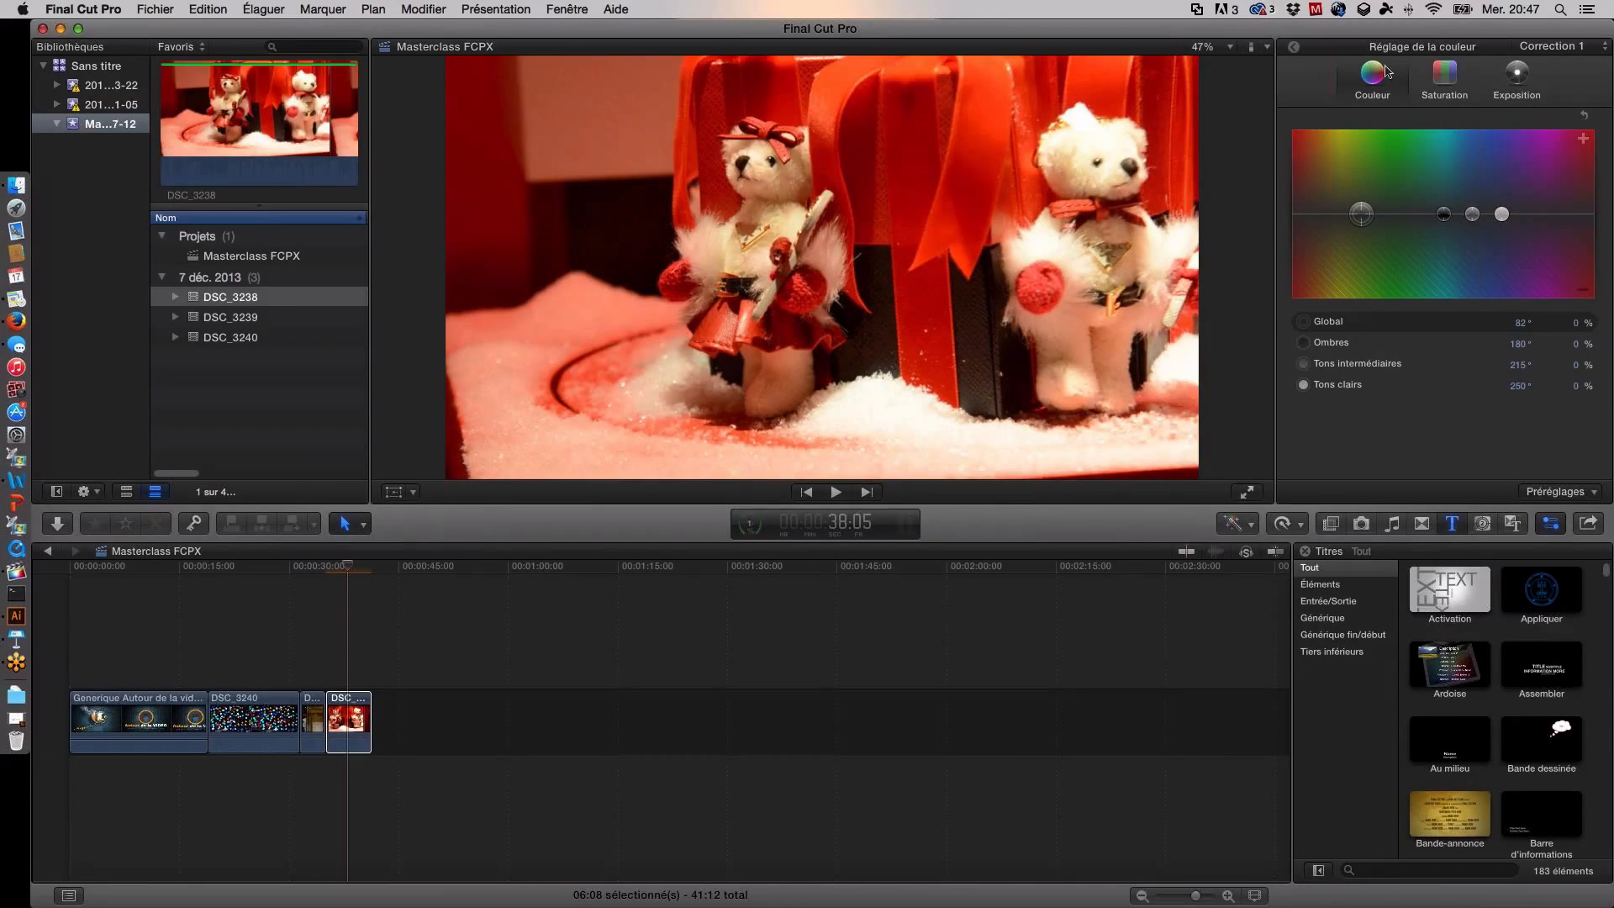
Step: Try the Global exposure of DSC_3238 at 100 % and at -100 %, and bring it back to 0 %
click(1518, 78)
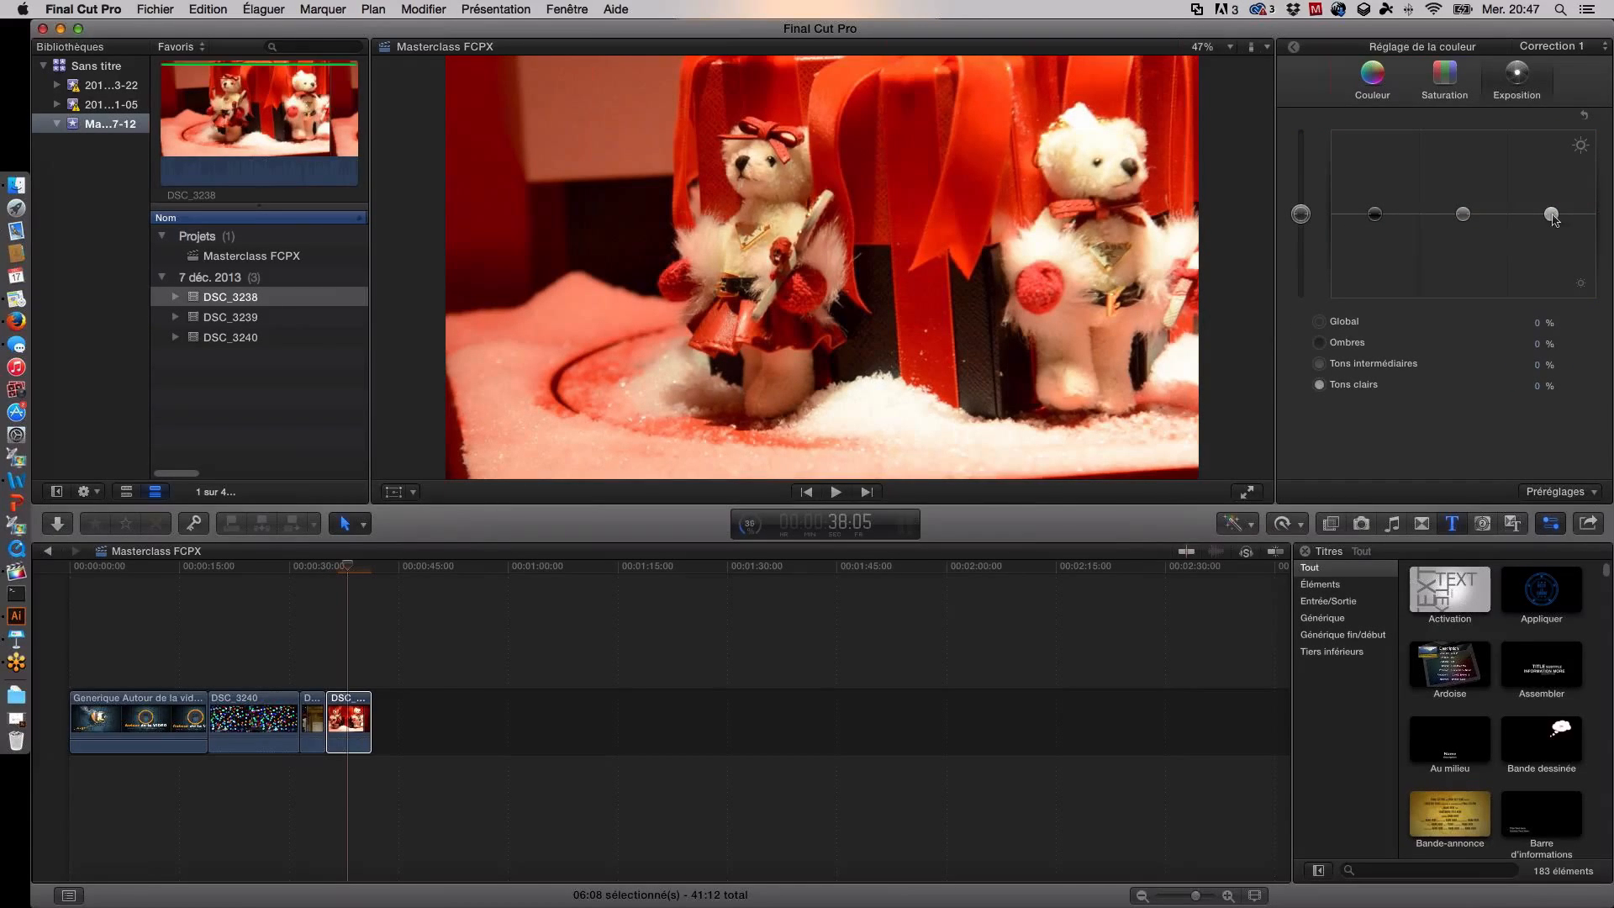
drag(1301, 214, 1300, 128)
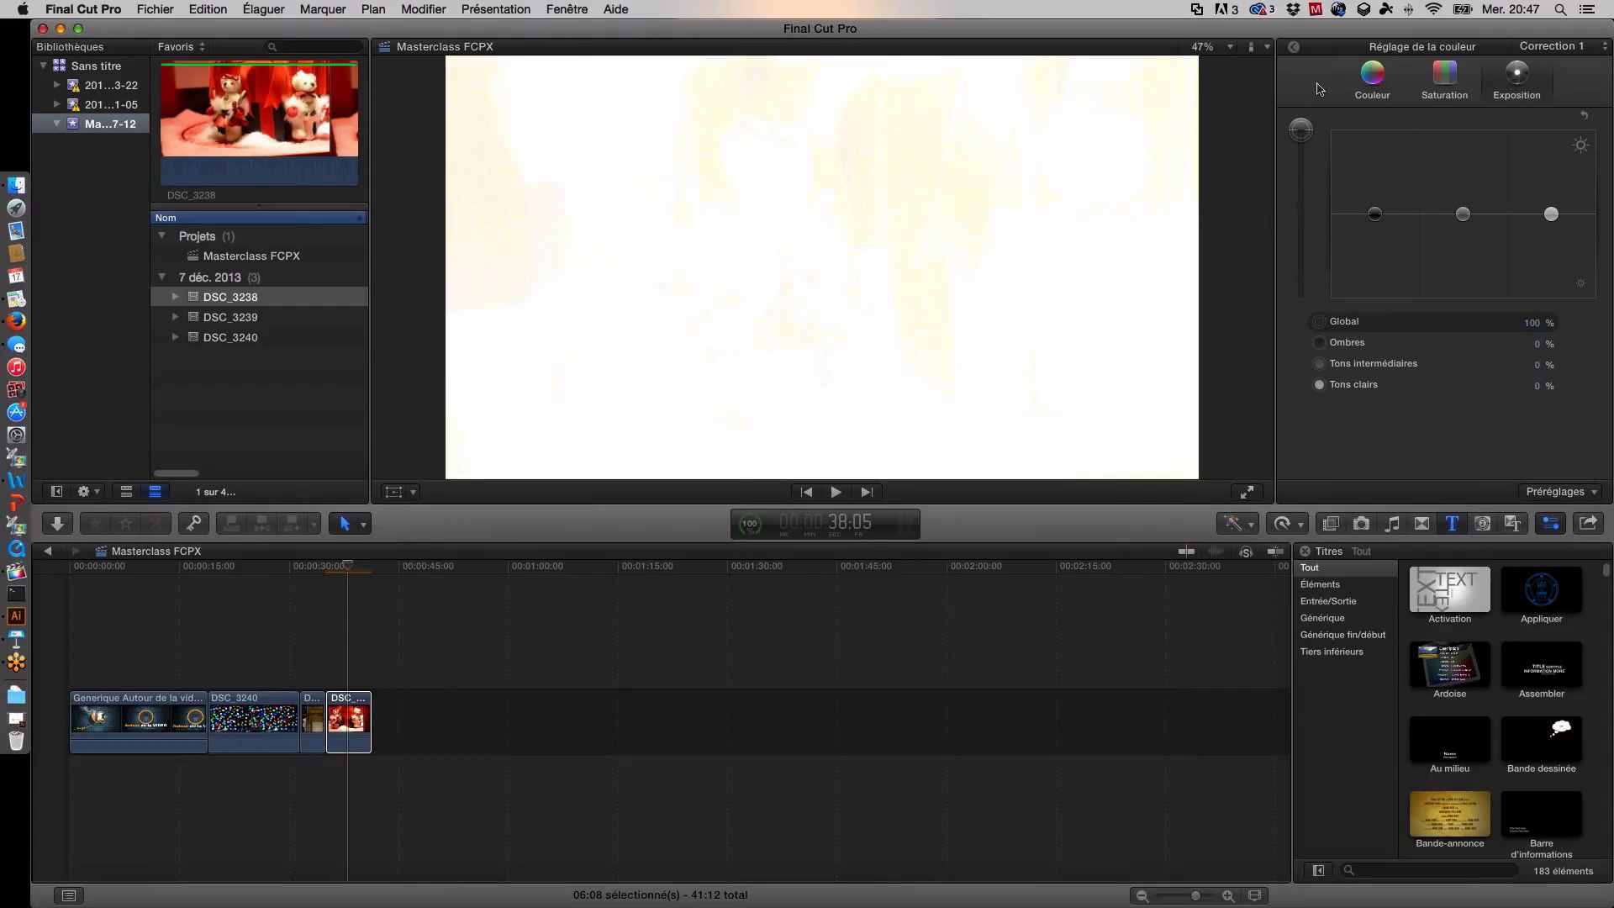
drag(1301, 128, 1305, 382)
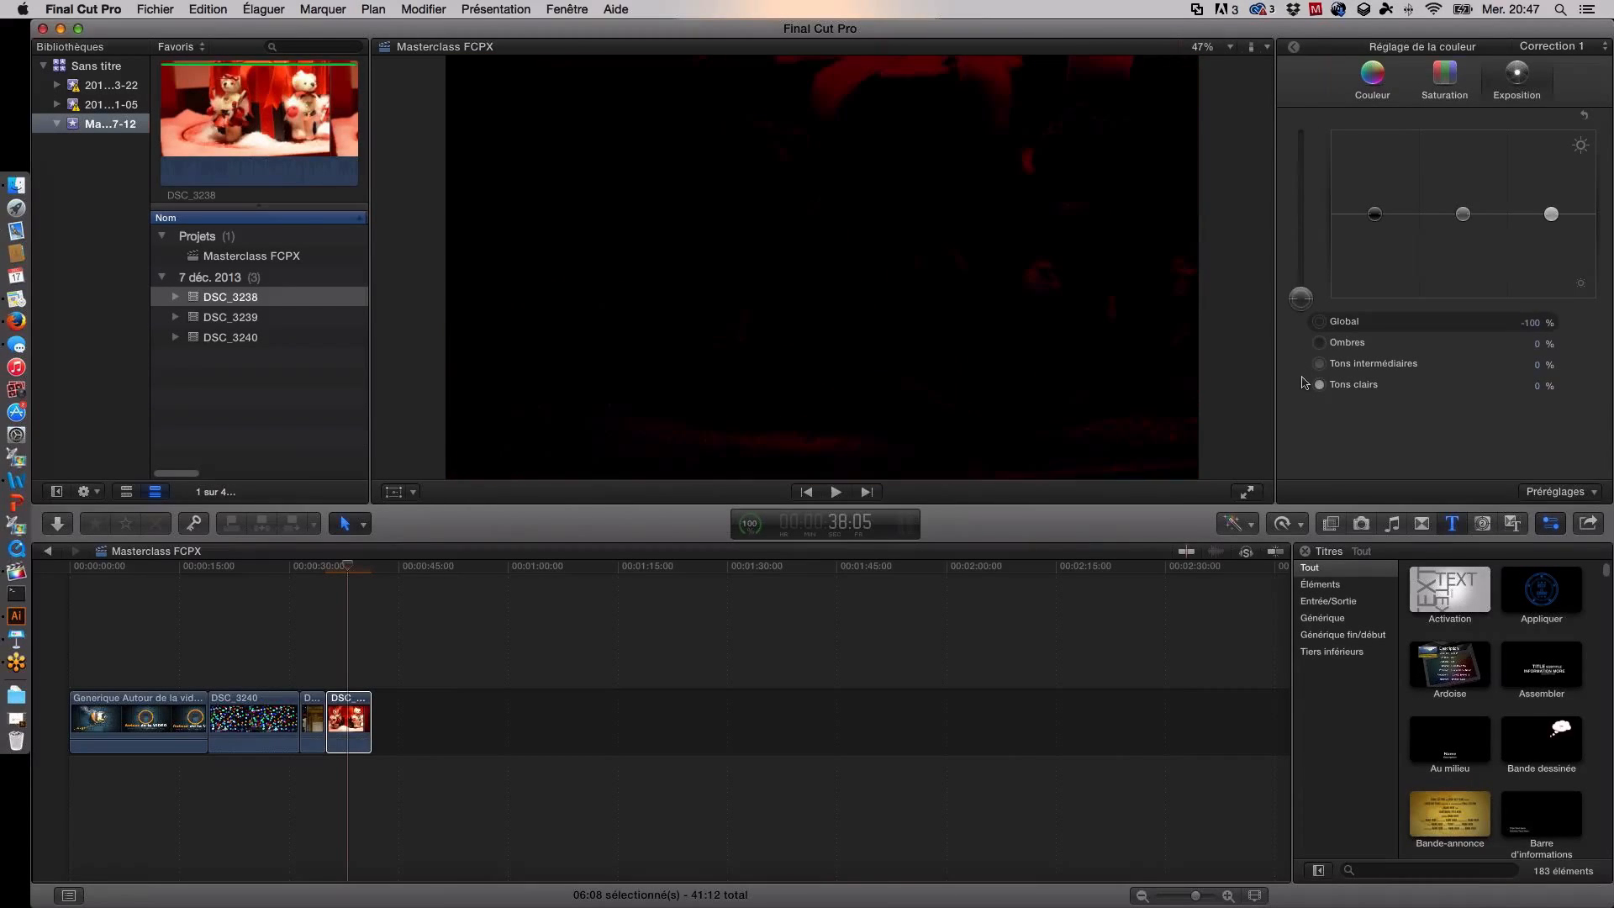
drag(1302, 297, 1316, 219)
key(super+z)
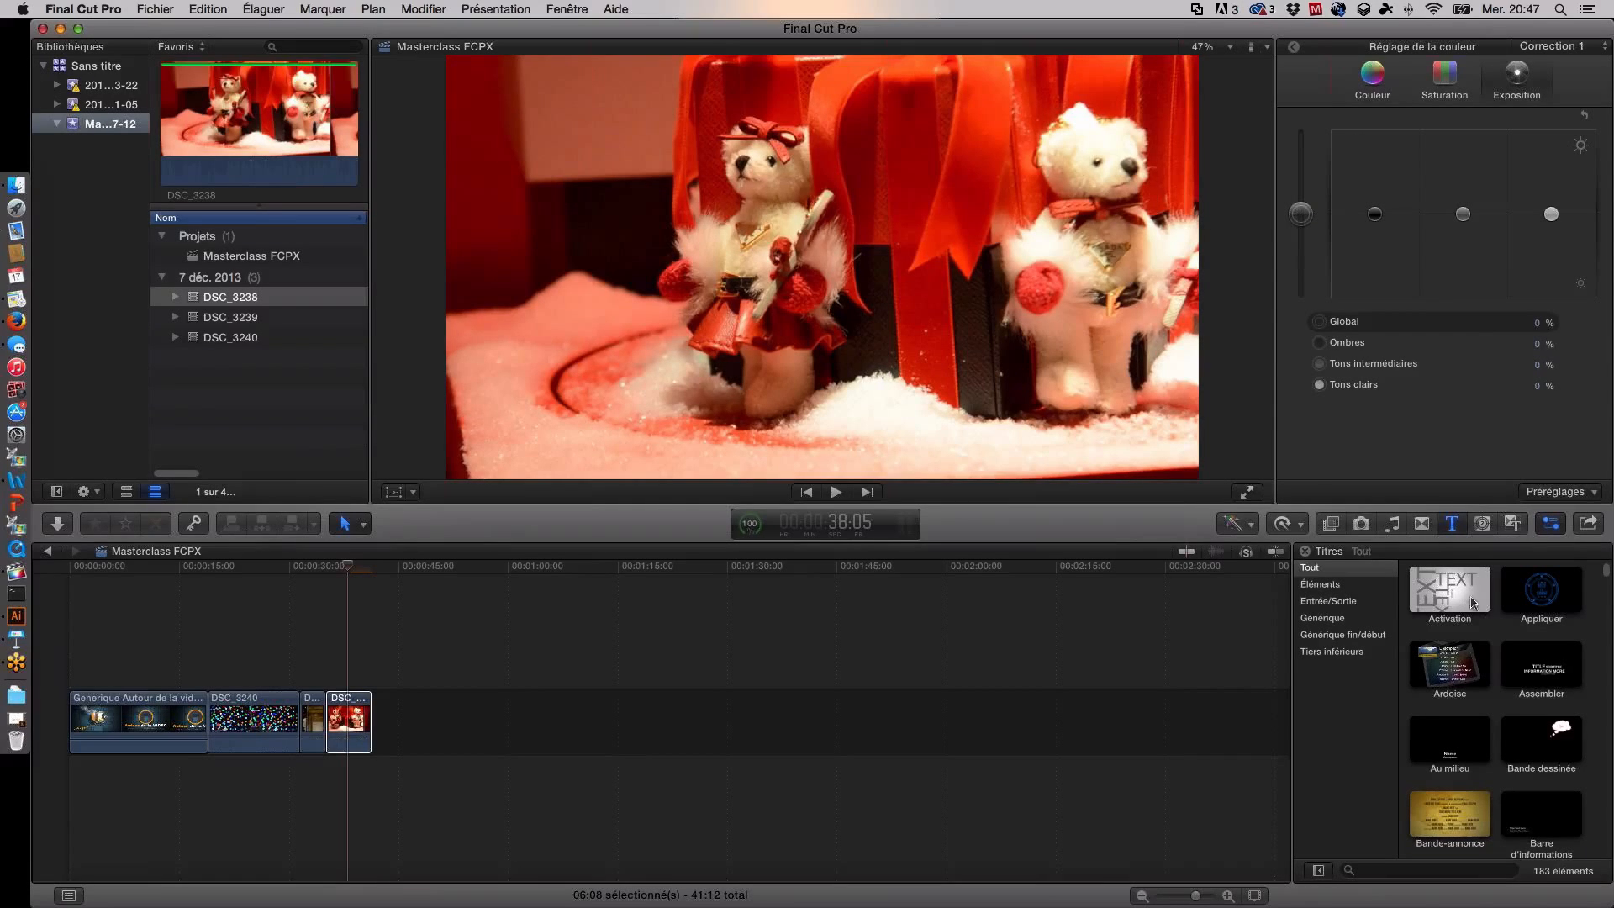
Step: Return to the DSC_3238 properties and switch Correction 1 off and on to compare the image
click(1294, 48)
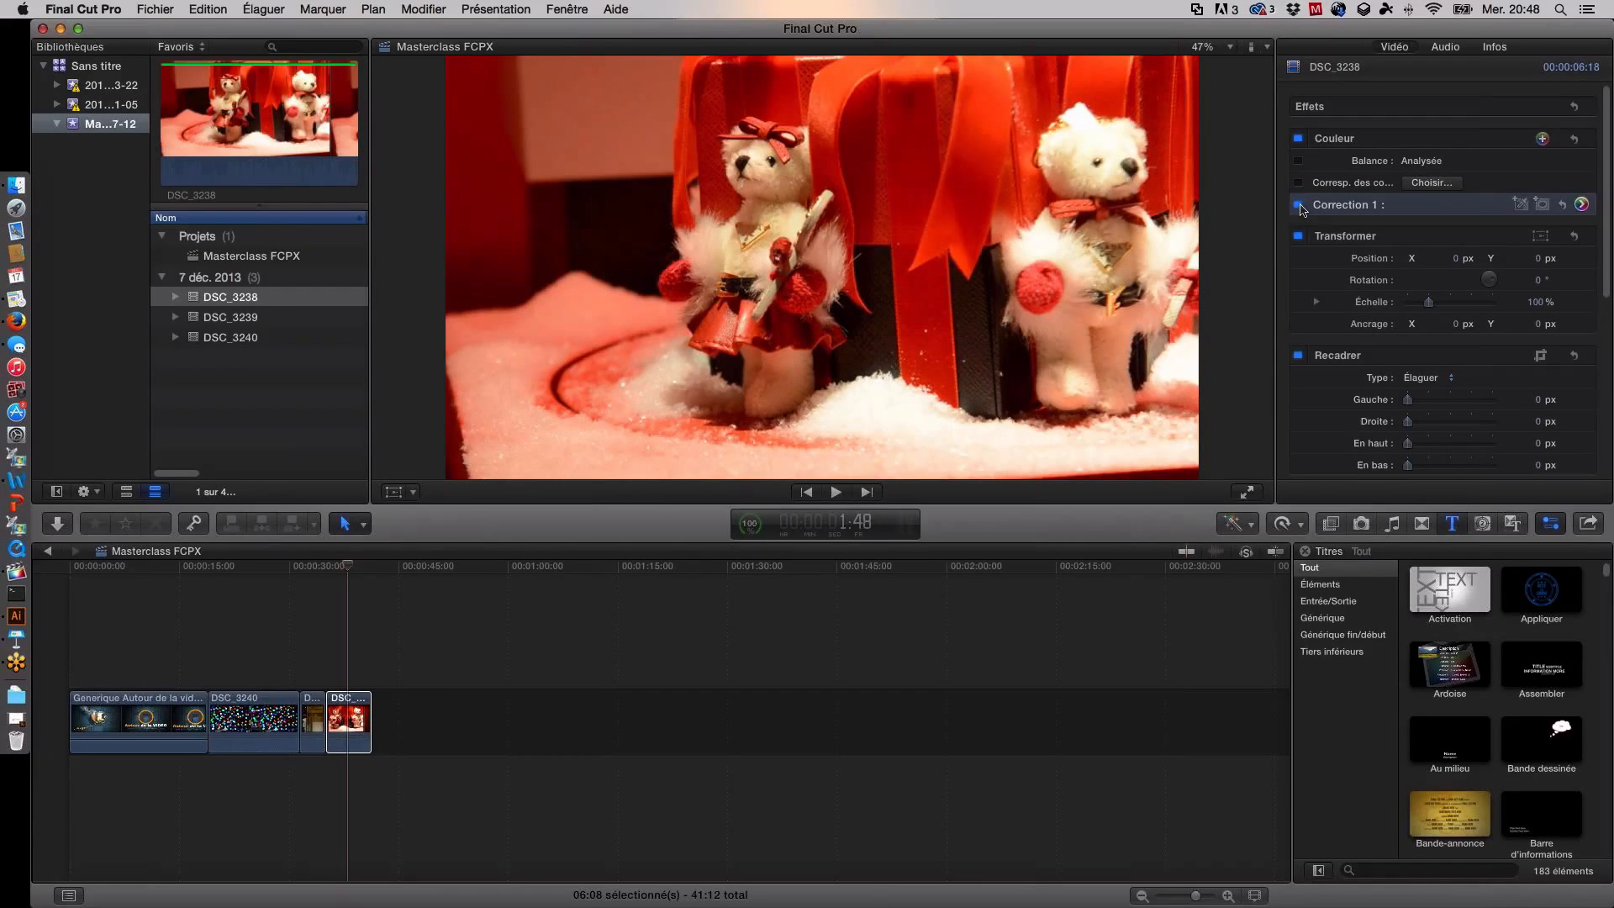
click(1299, 205)
click(1299, 205)
Step: Play DSC_3240 briefly from about 27 seconds in the timeline
click(269, 577)
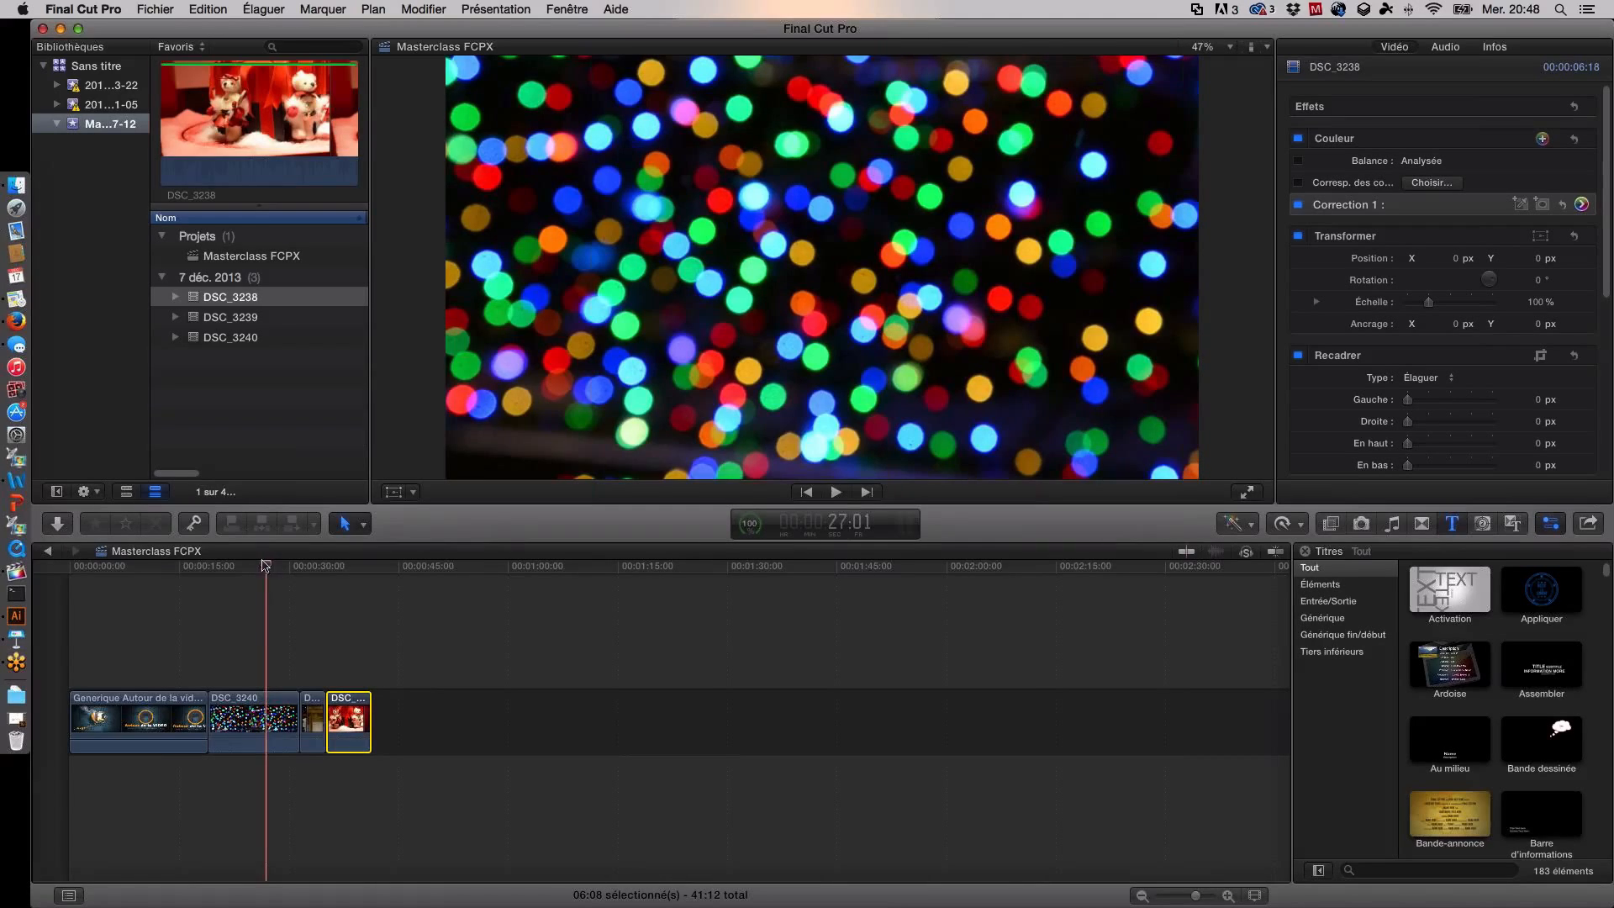
key(space)
click(269, 567)
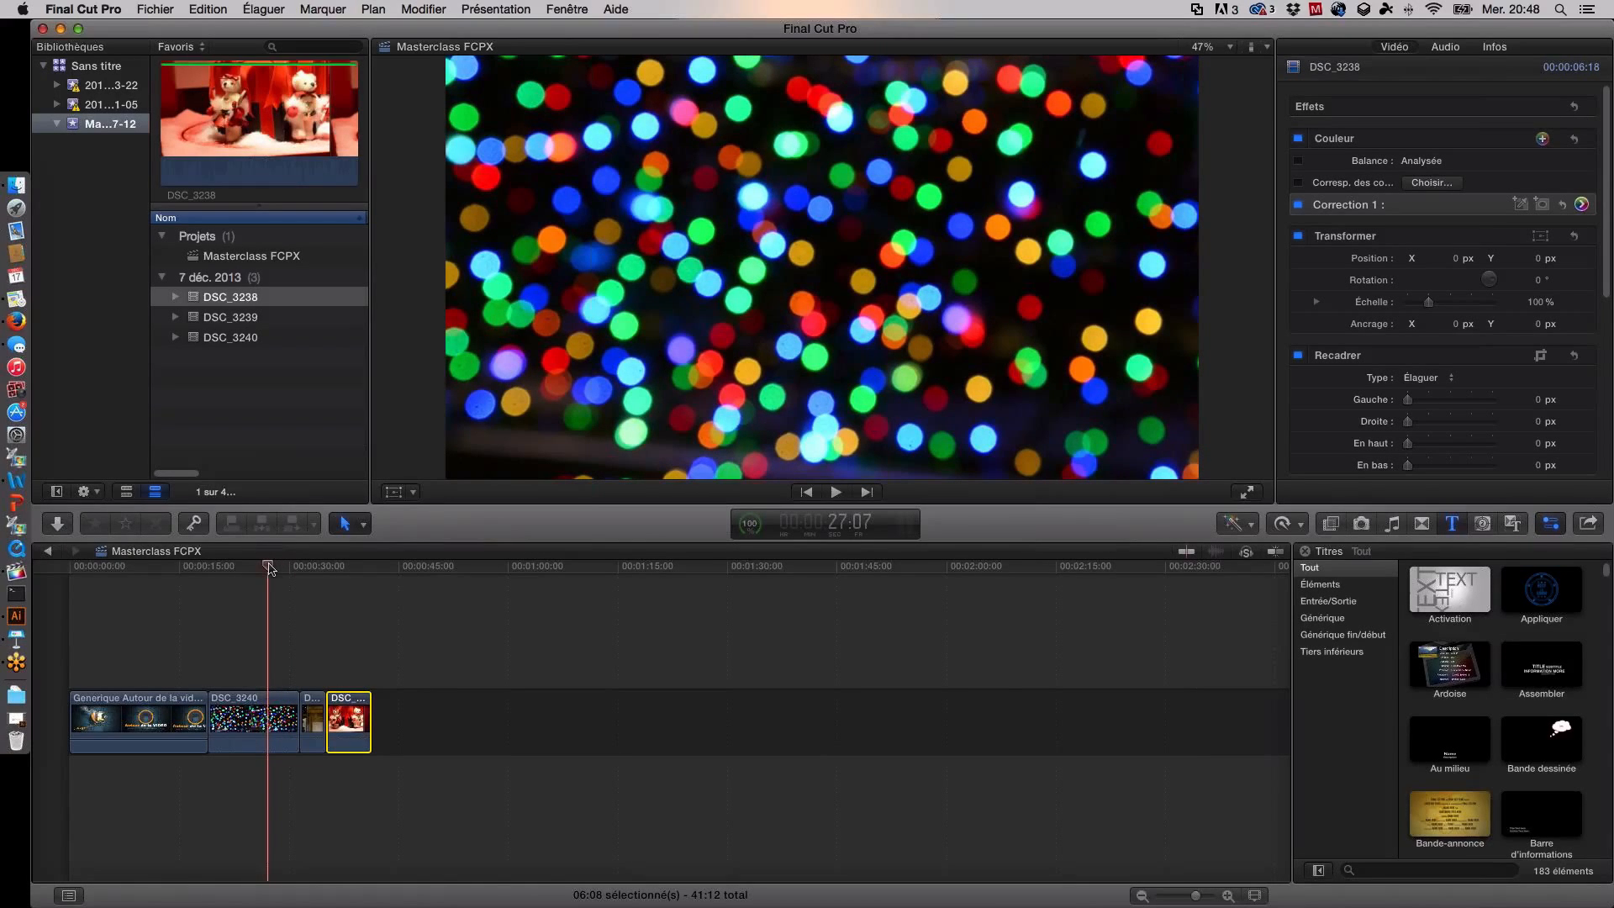
Step: Add a Fondu enchaîné transition at the cut between DSC_3239 and DSC_3238
click(1421, 523)
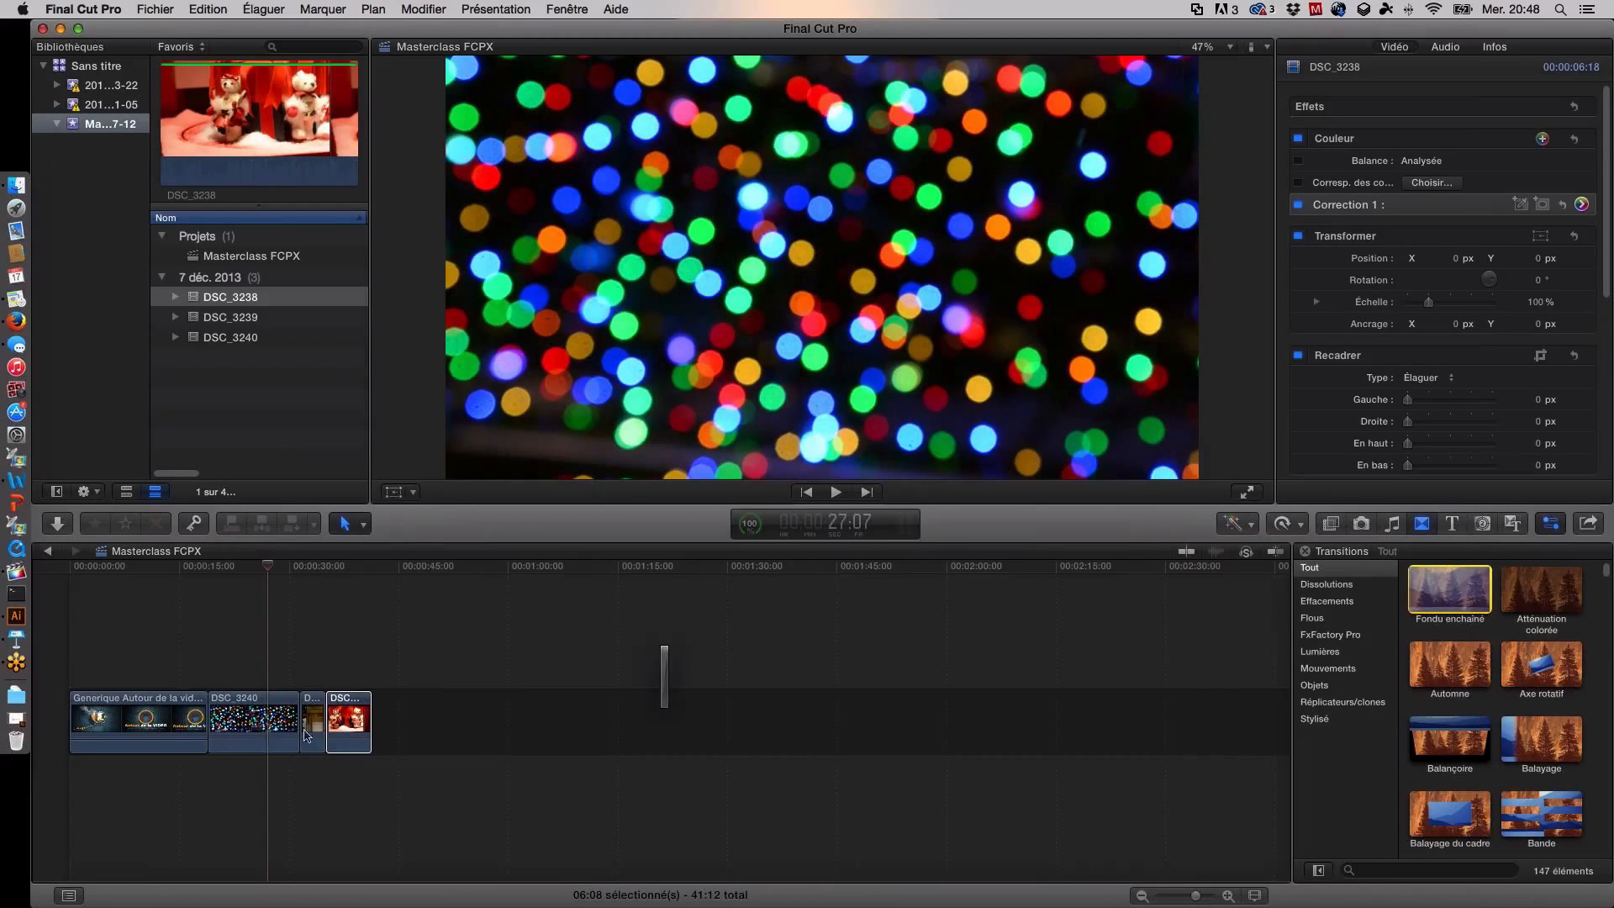
key(super+t)
click(328, 734)
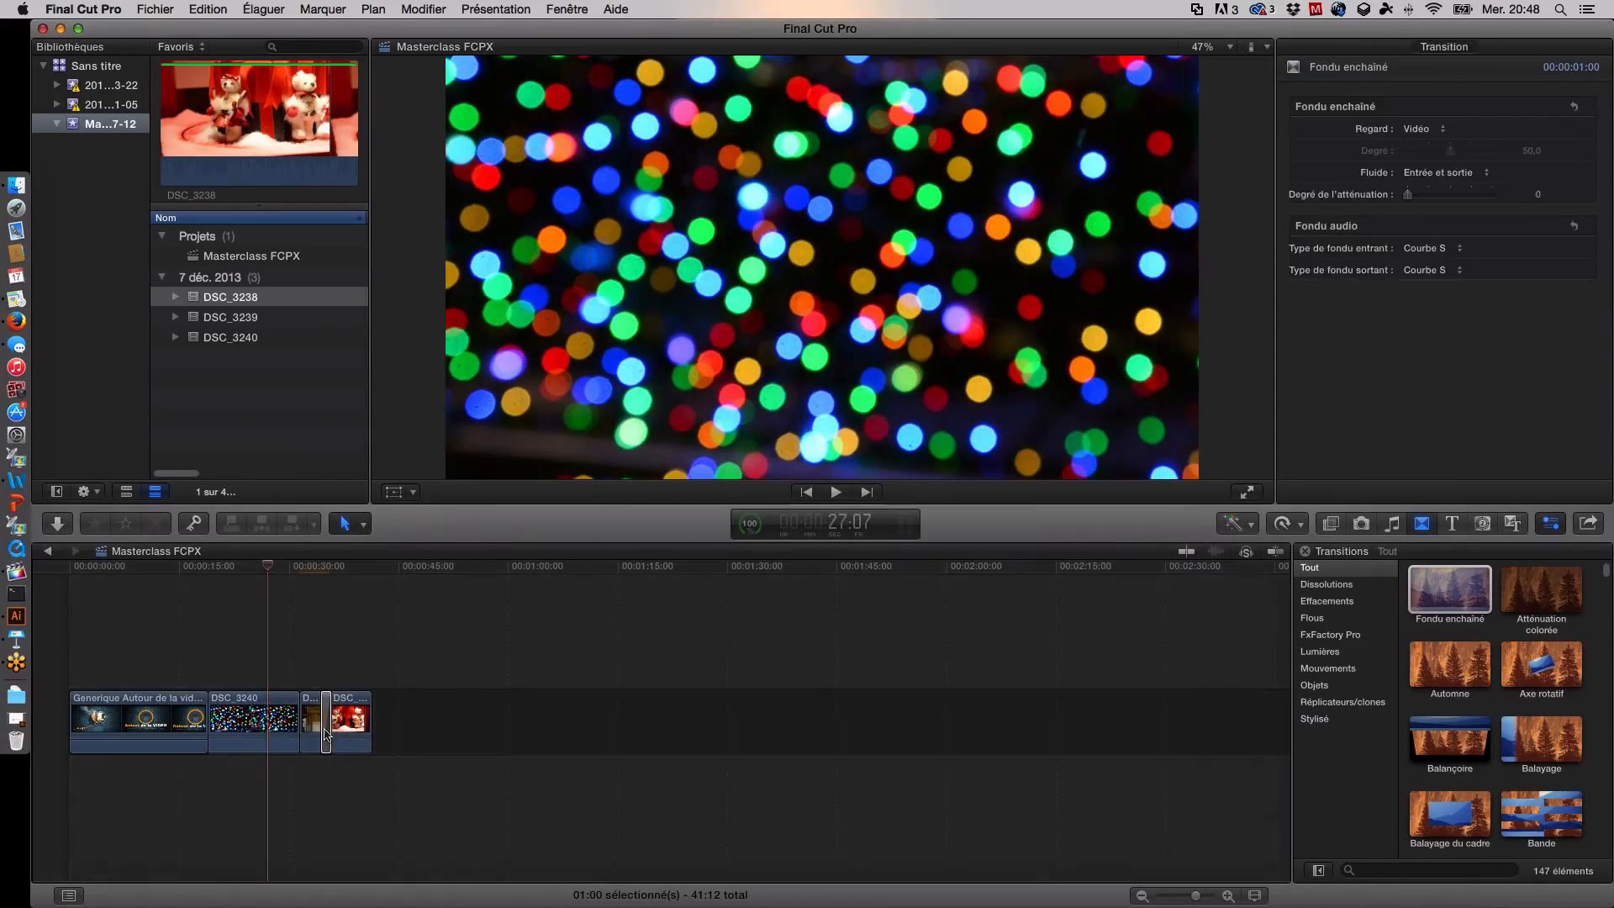
Step: Try to apply the Fondu enchaîné transition to DSC_3240, and cancel overlapping the media to create it
drag(1467, 605, 309, 720)
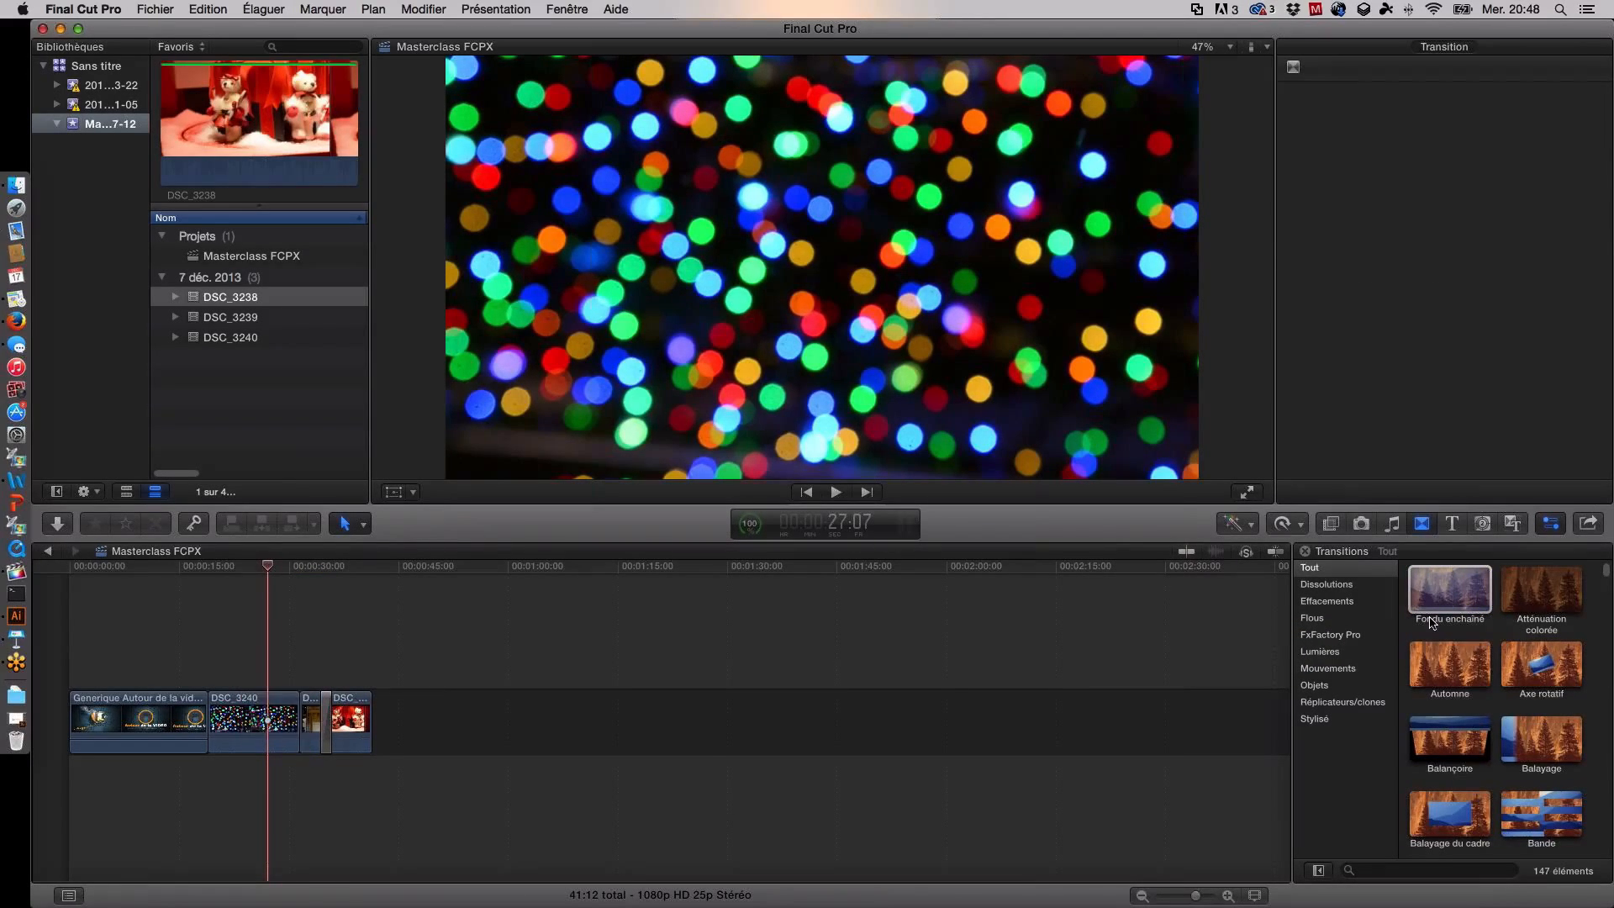
double_click(1433, 622)
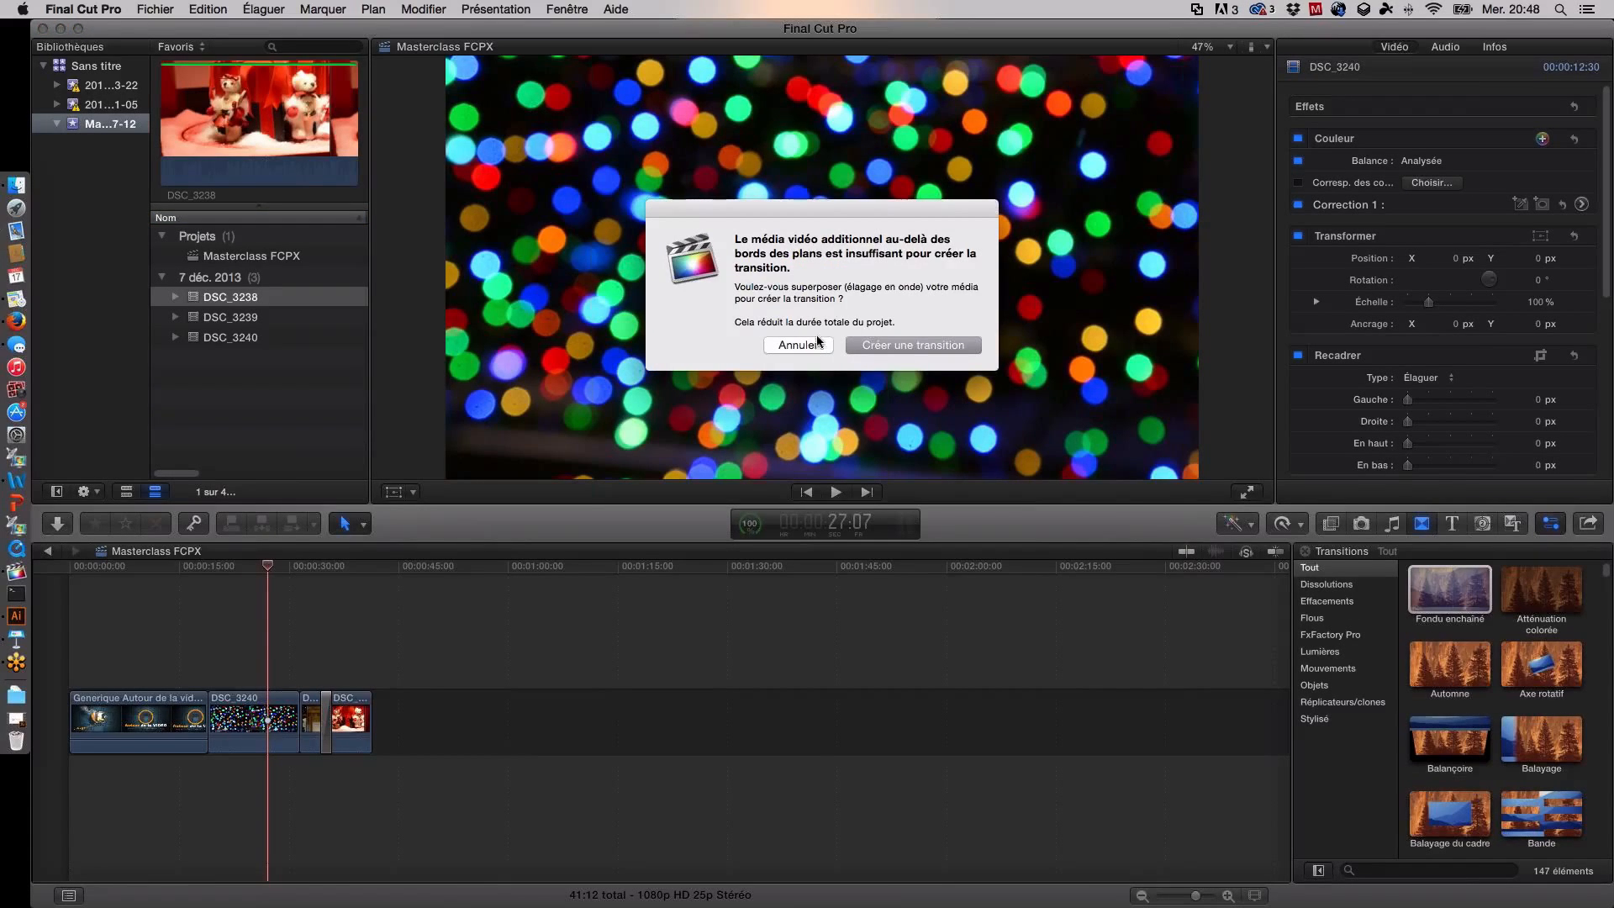
key(Escape)
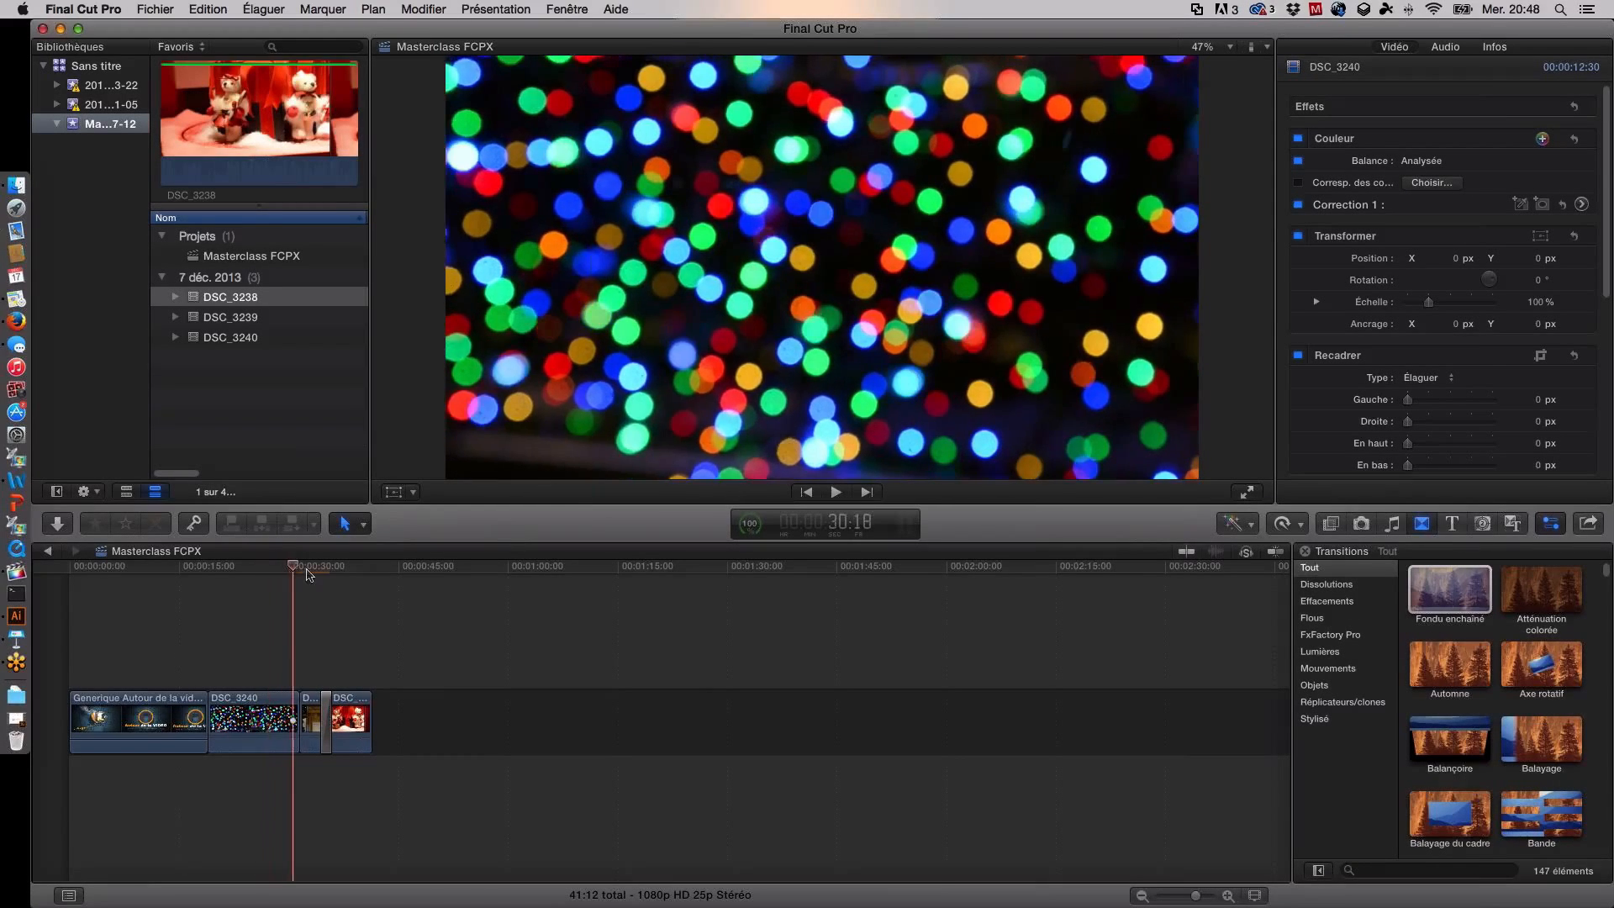
Step: Preview the Fondu enchaîné transition at about 35 seconds and select it to examine its video and audio fade settings
click(300, 566)
click(325, 572)
drag(326, 575, 325, 574)
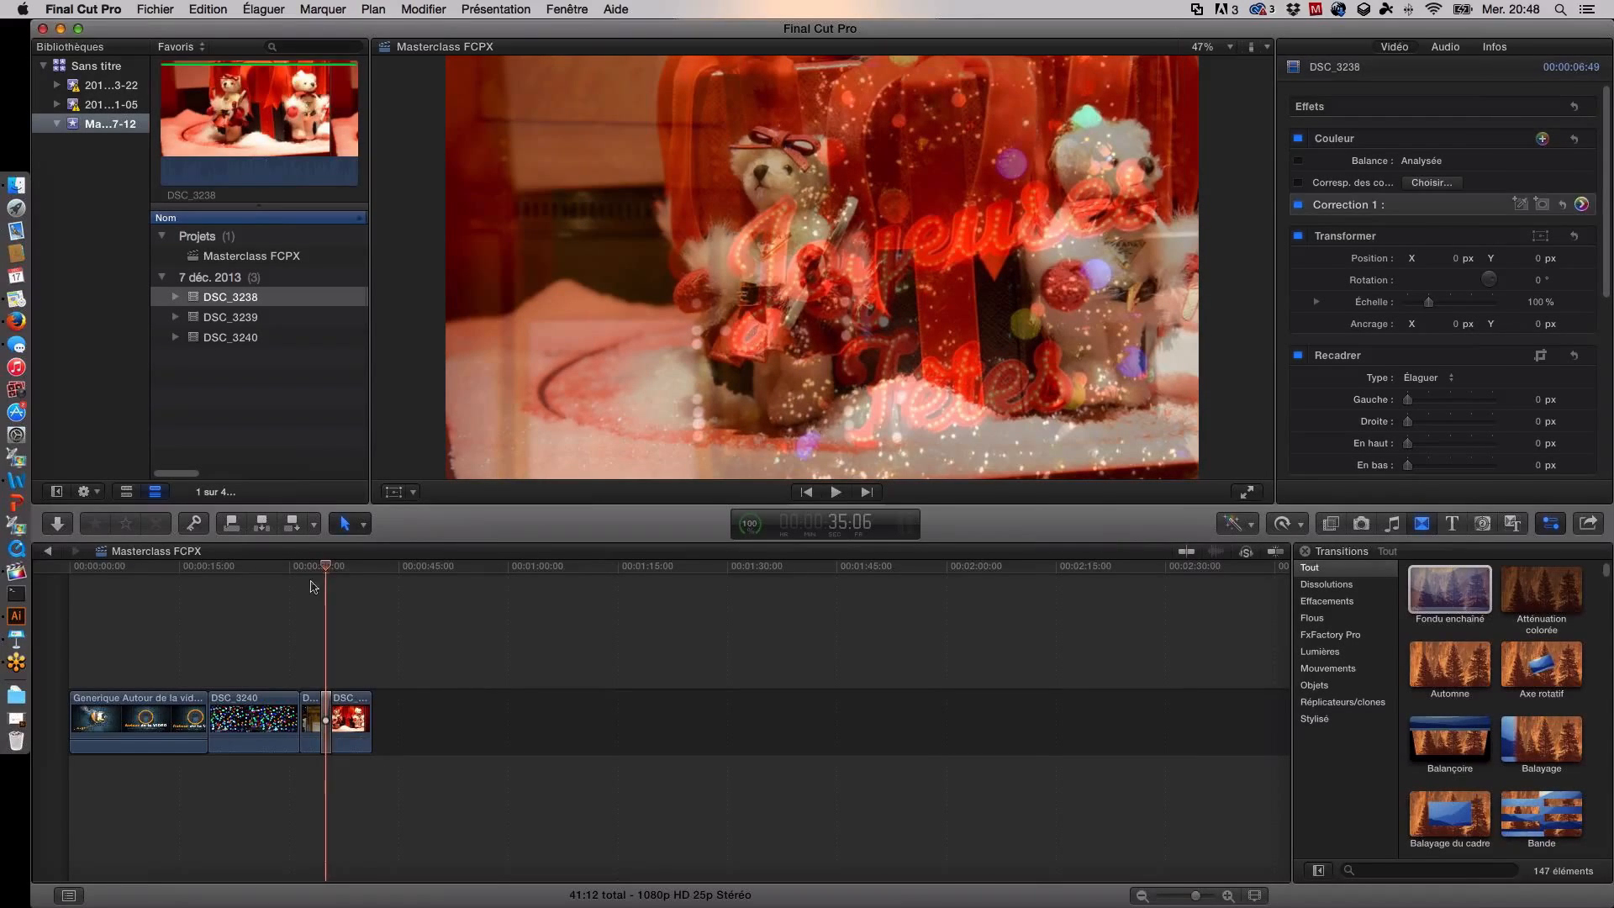
click(326, 706)
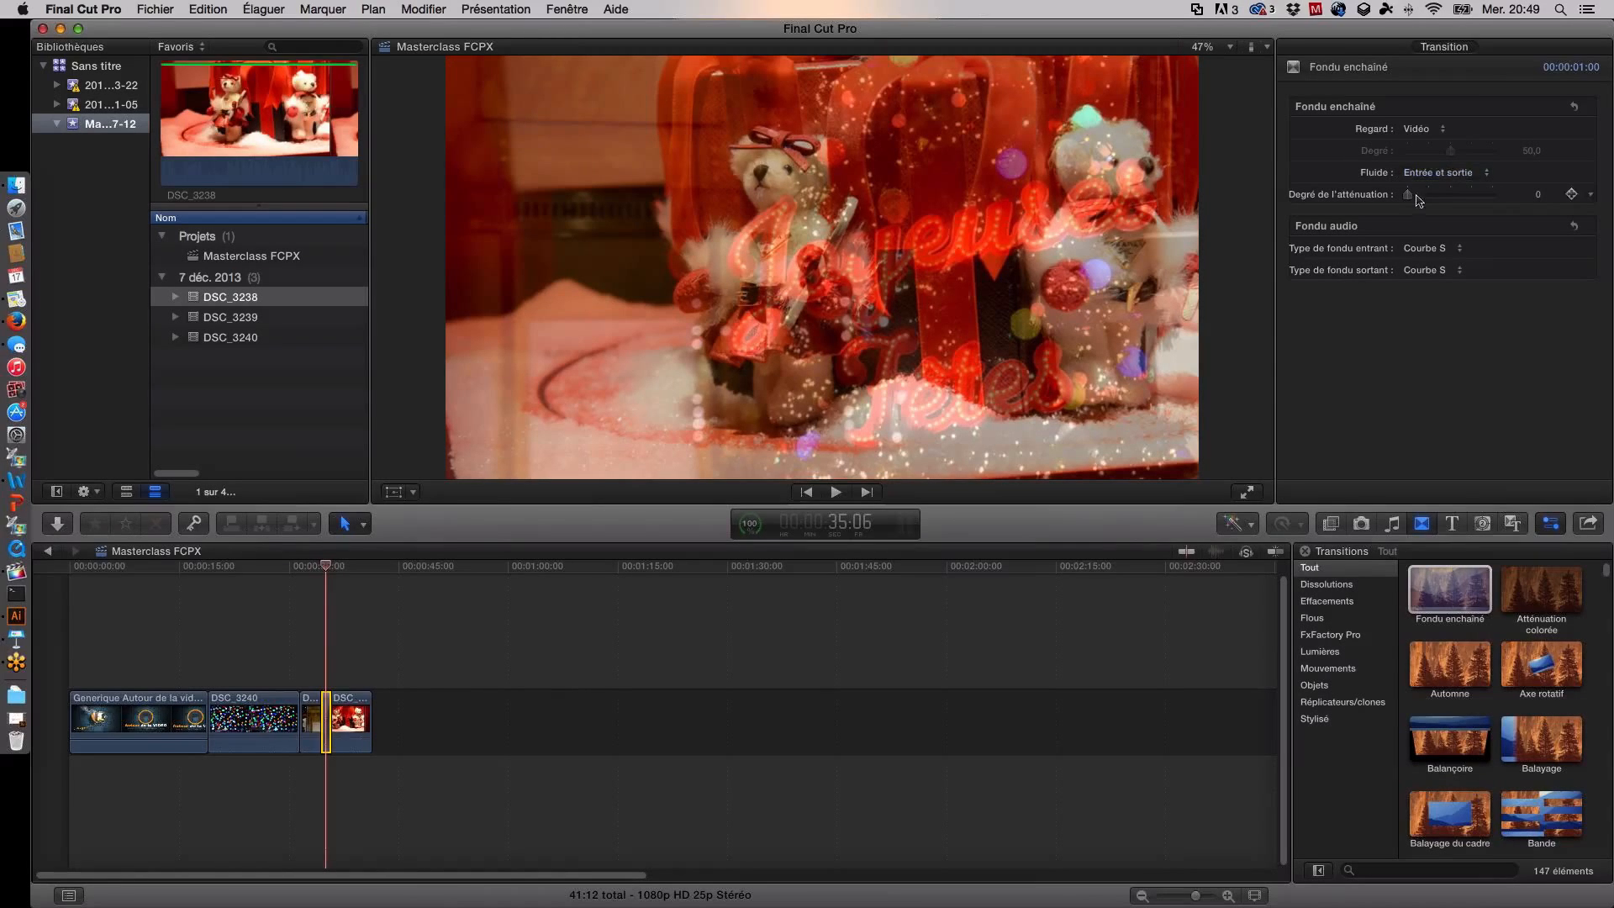
click(1430, 158)
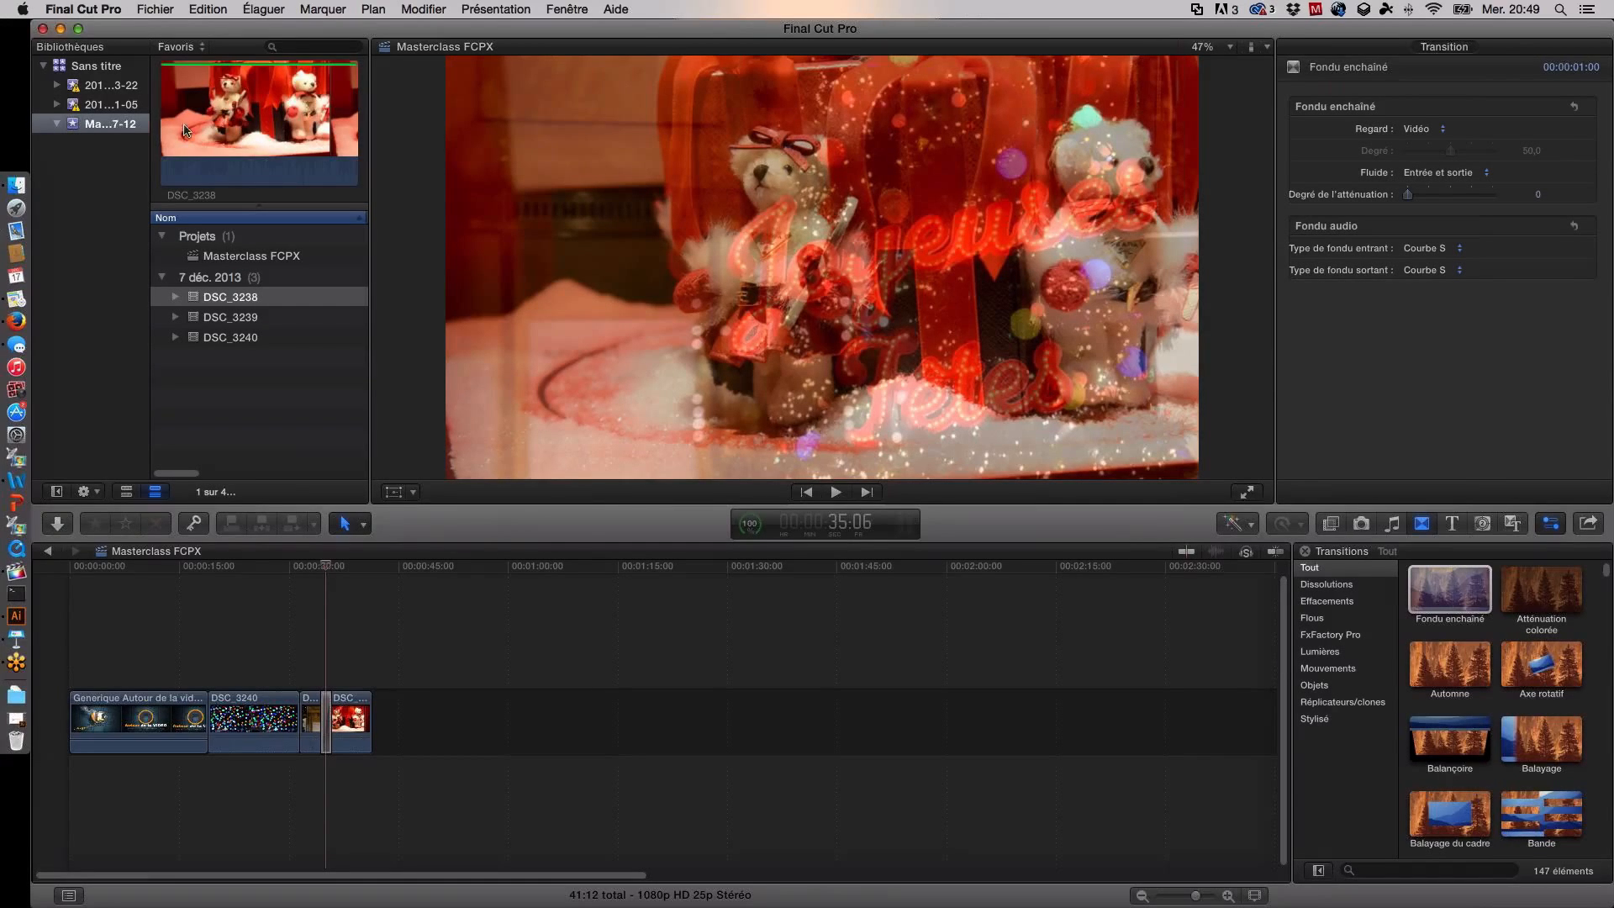
Step: Display the video animation editor for the DSC_3238 clip in the timeline
click(352, 575)
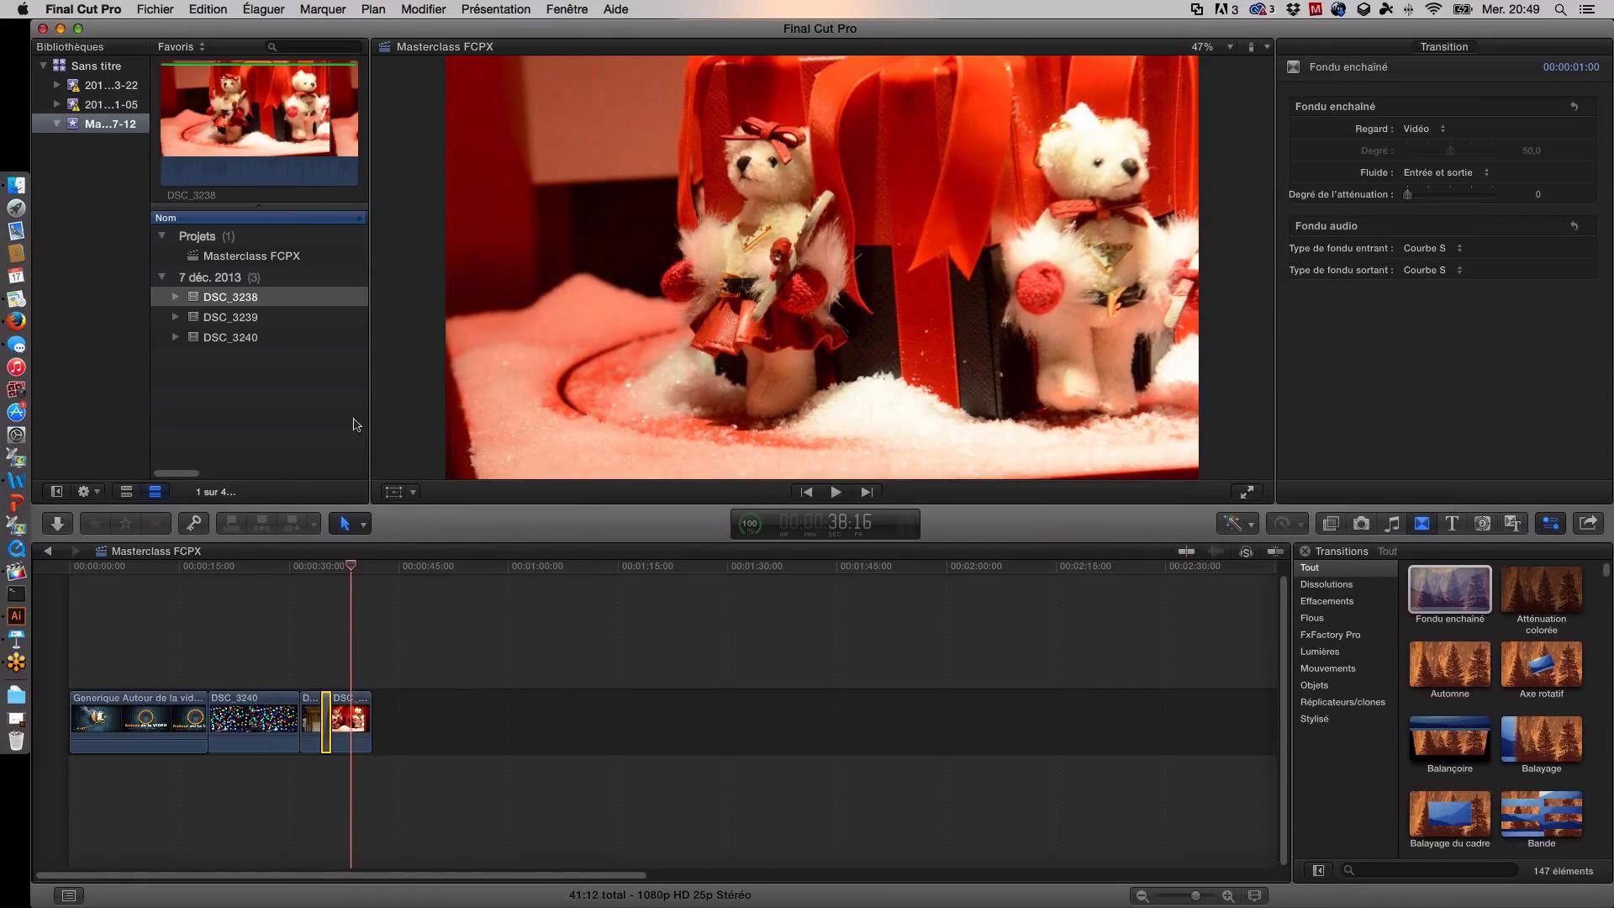
click(356, 709)
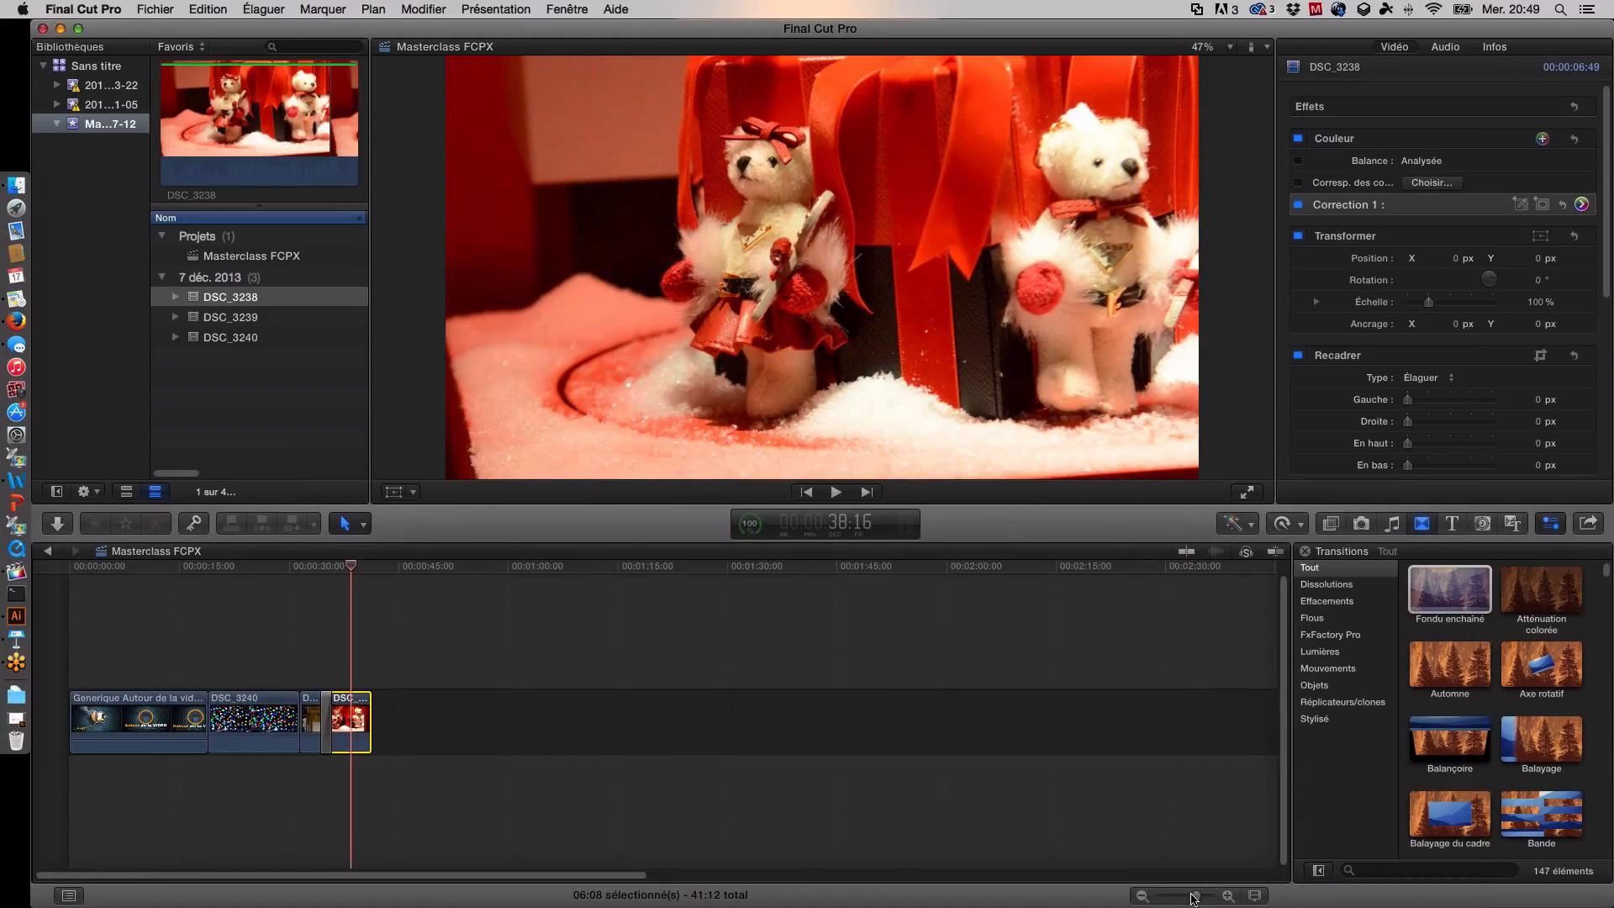
drag(1195, 896, 1199, 898)
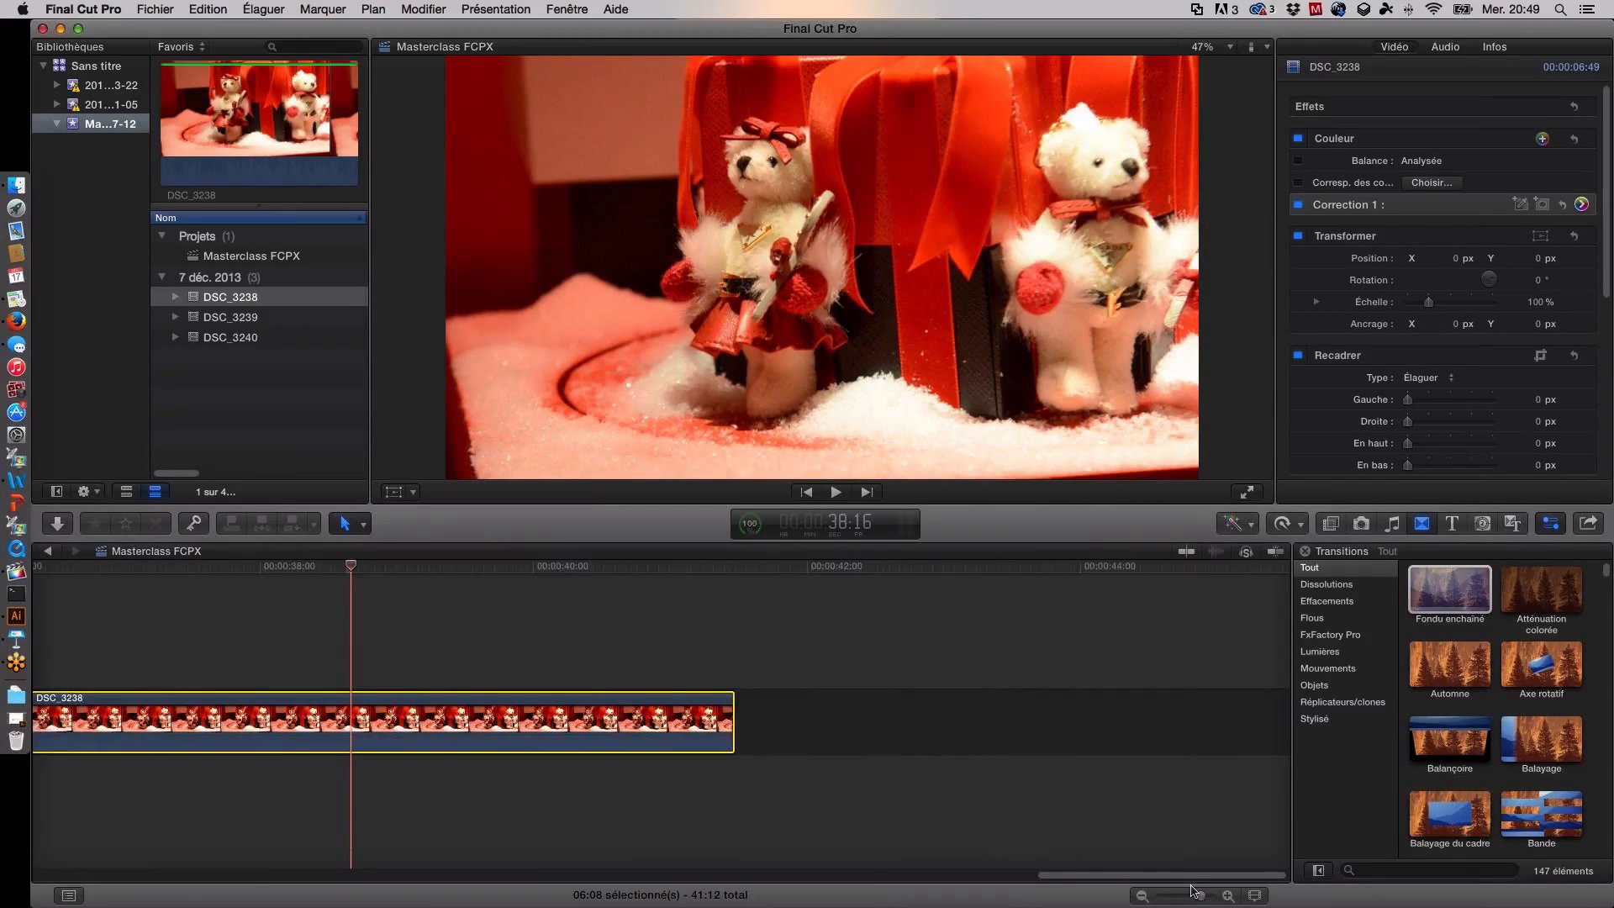
scroll(1132, 883, left, 5)
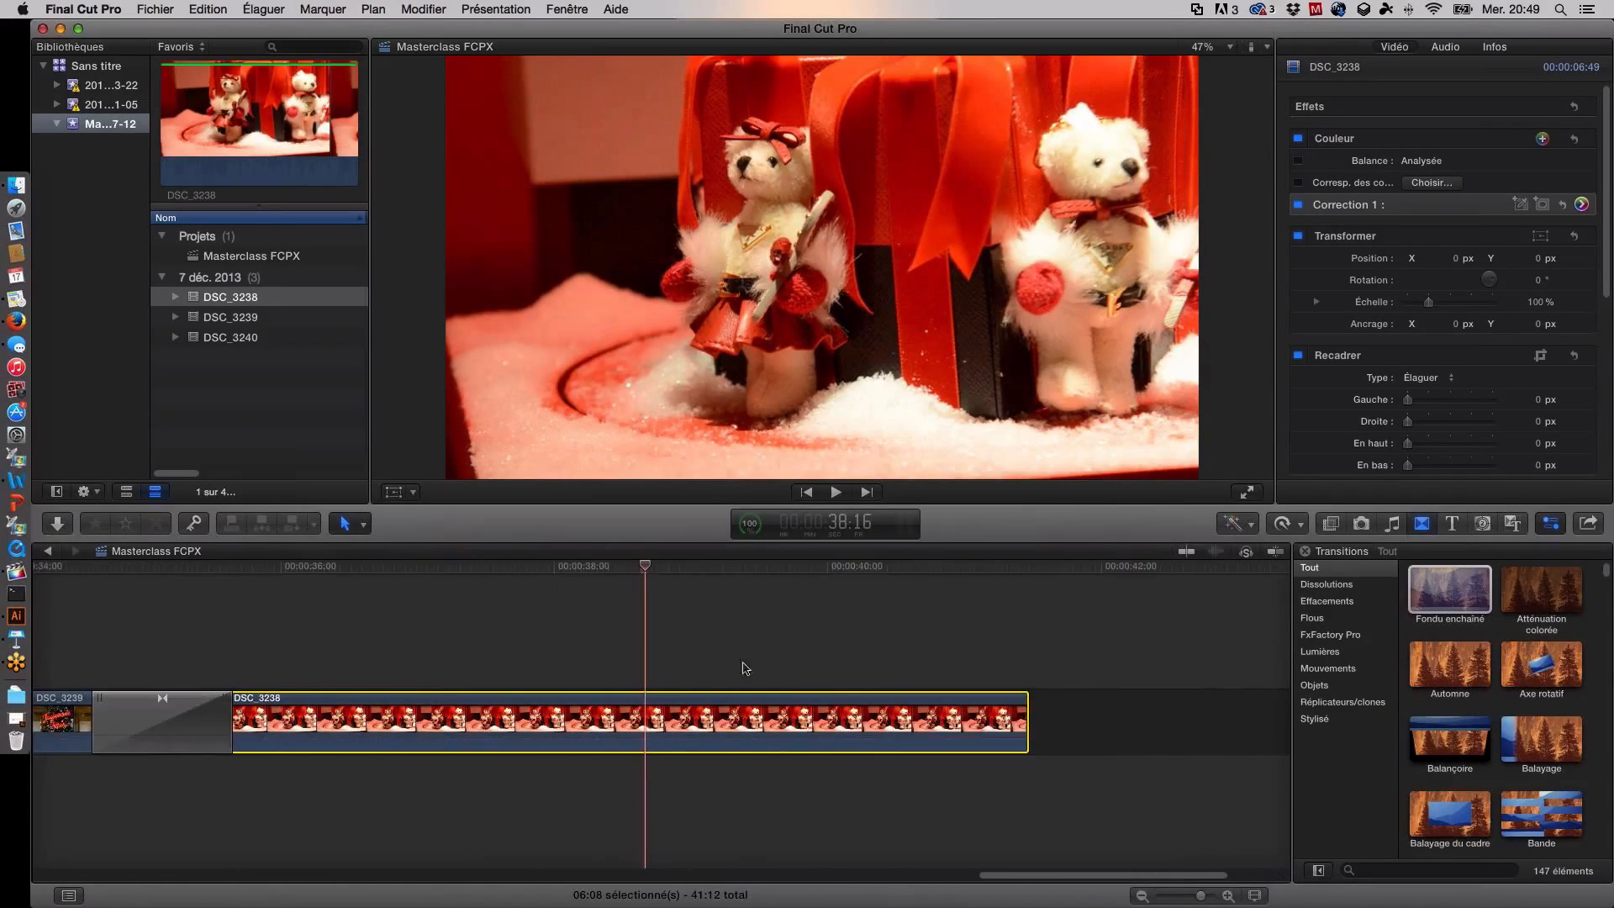
right_click(654, 704)
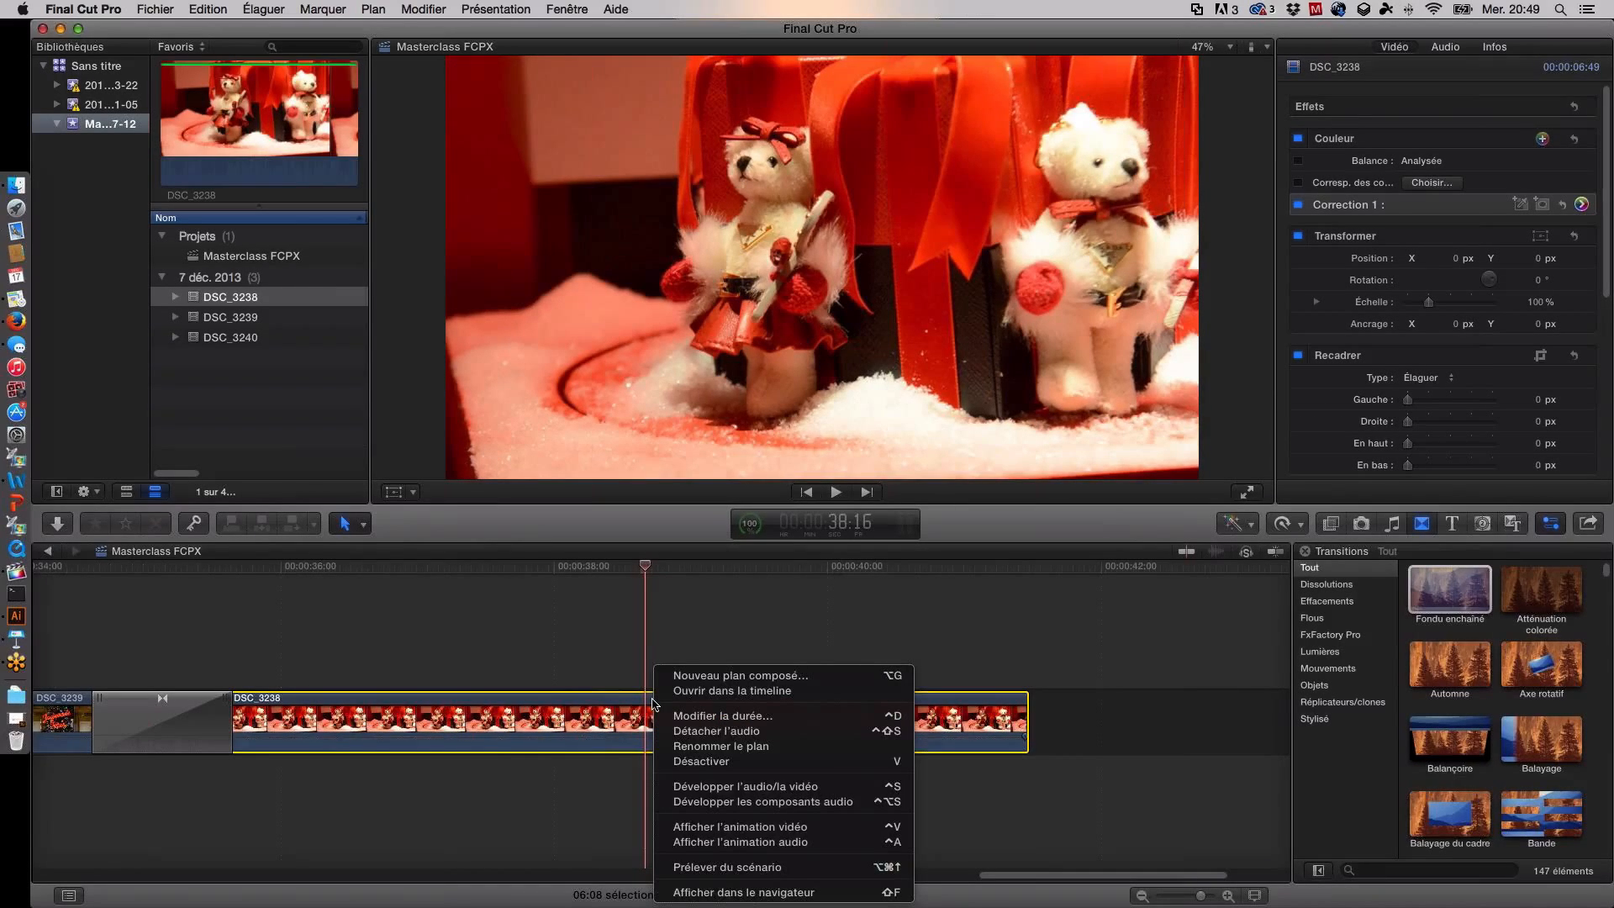
click(701, 833)
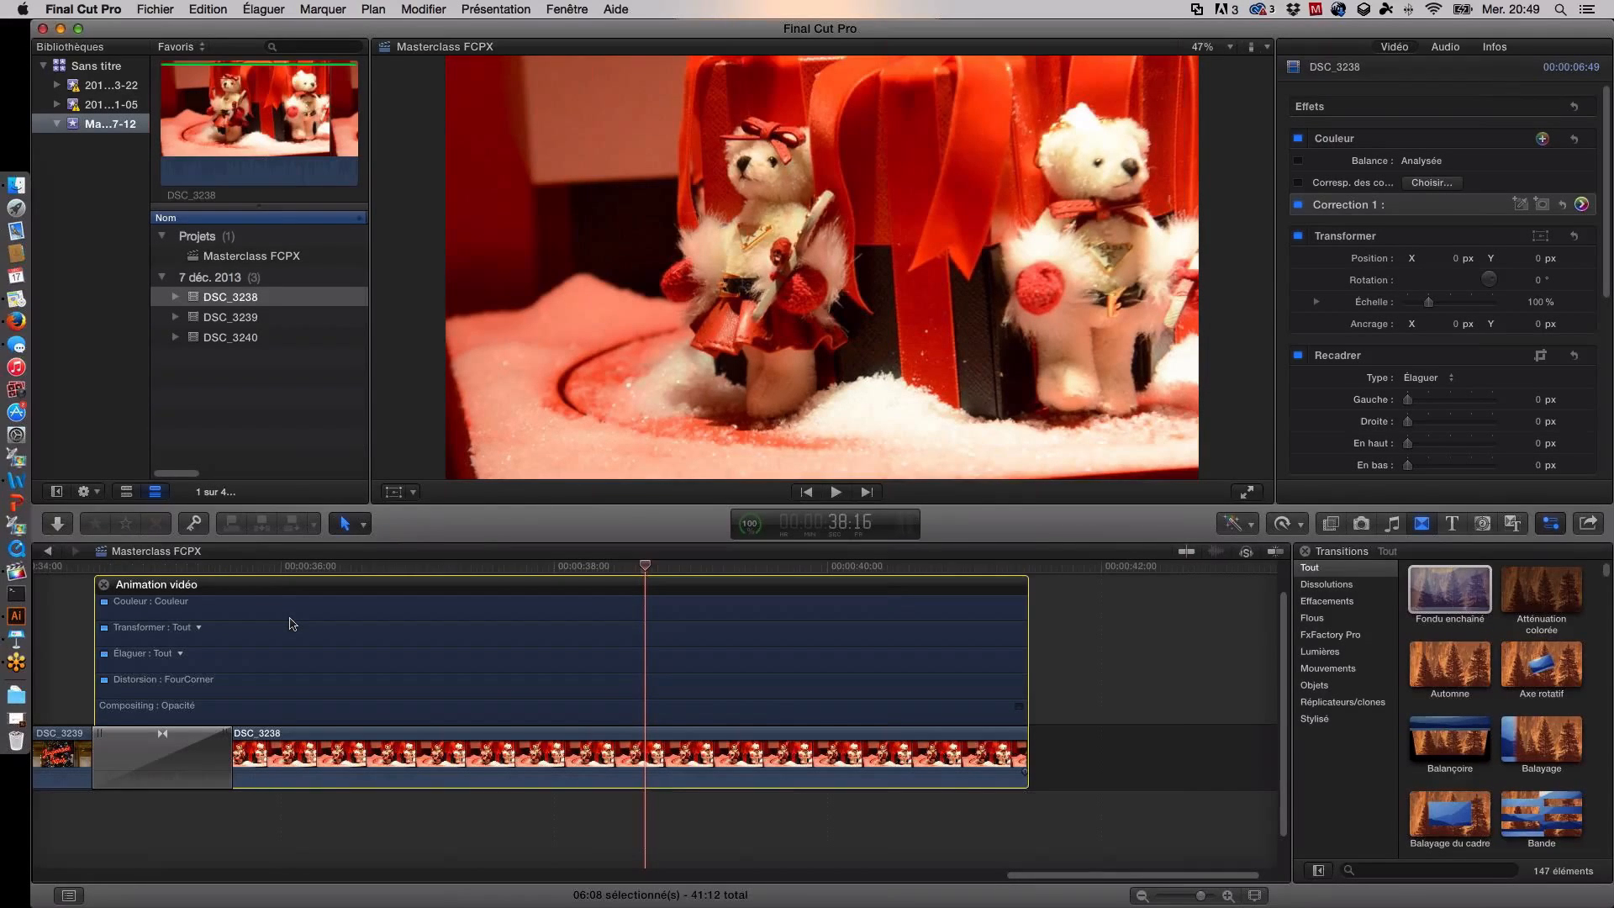
Step: Expand the Compositing : Opacité lane of DSC_3238 and add a fade-out of about 20 frames at the clip's end
click(364, 676)
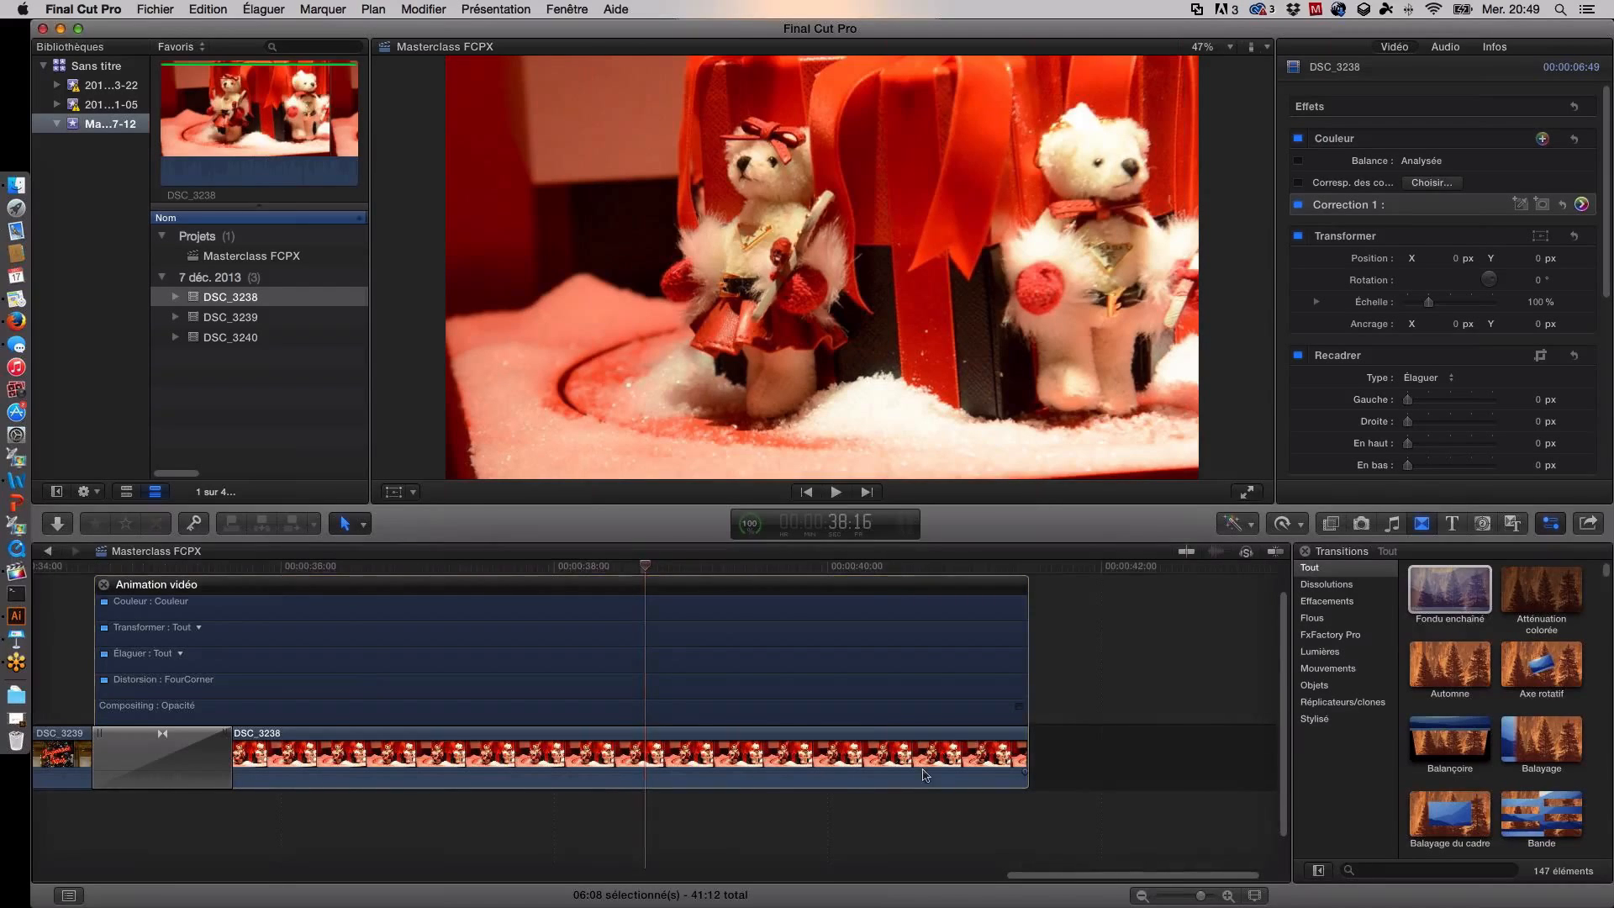
click(1020, 708)
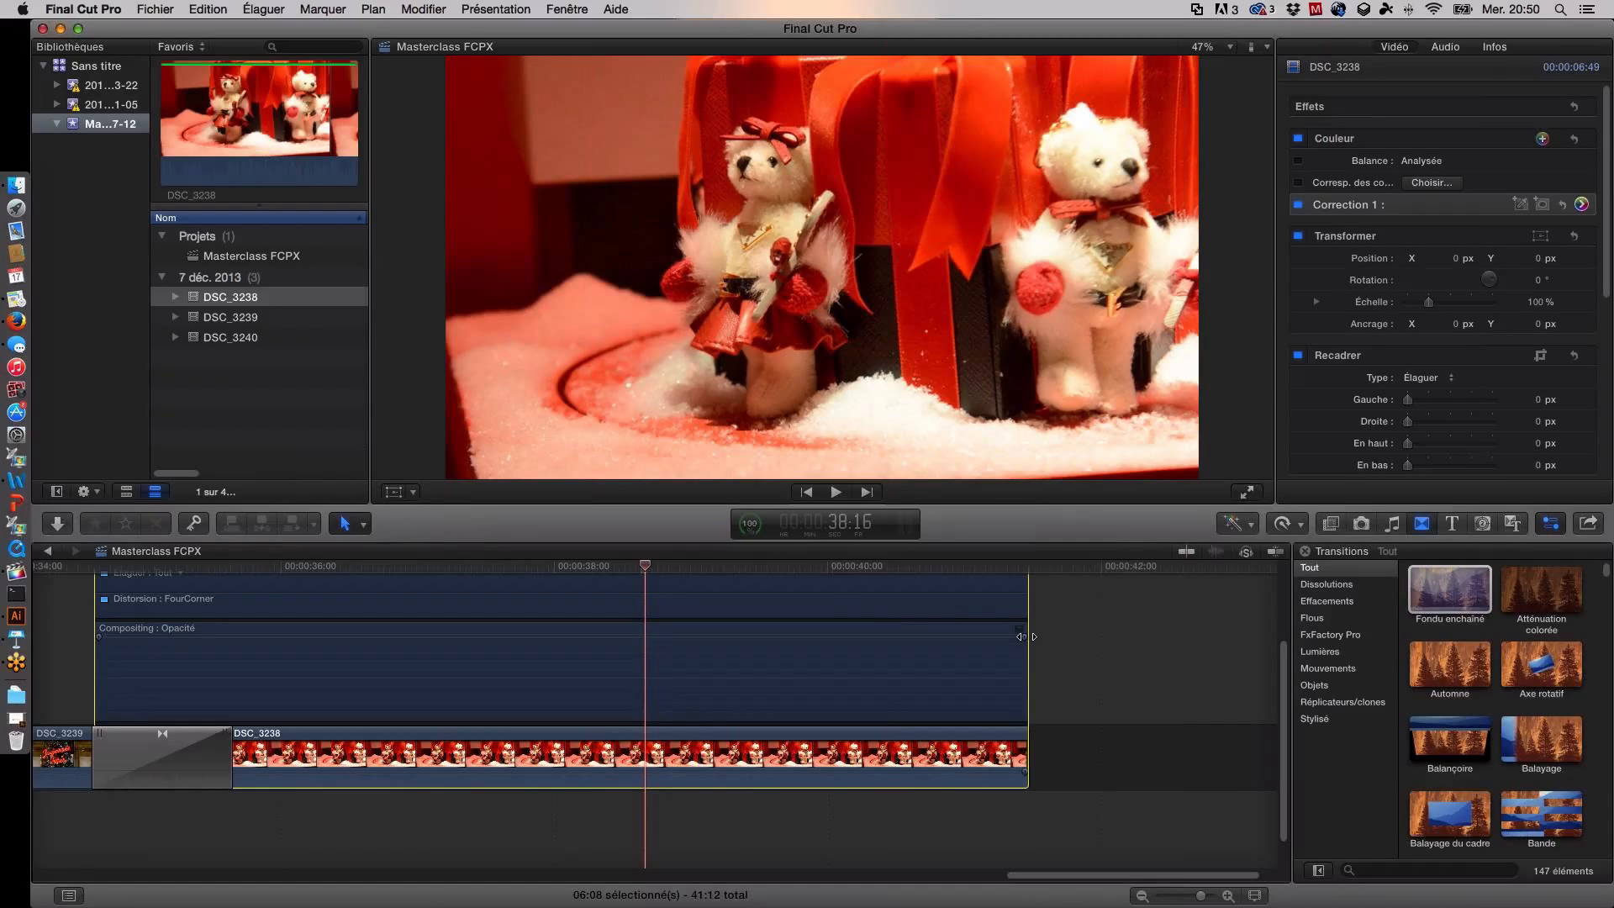
drag(1023, 637, 924, 638)
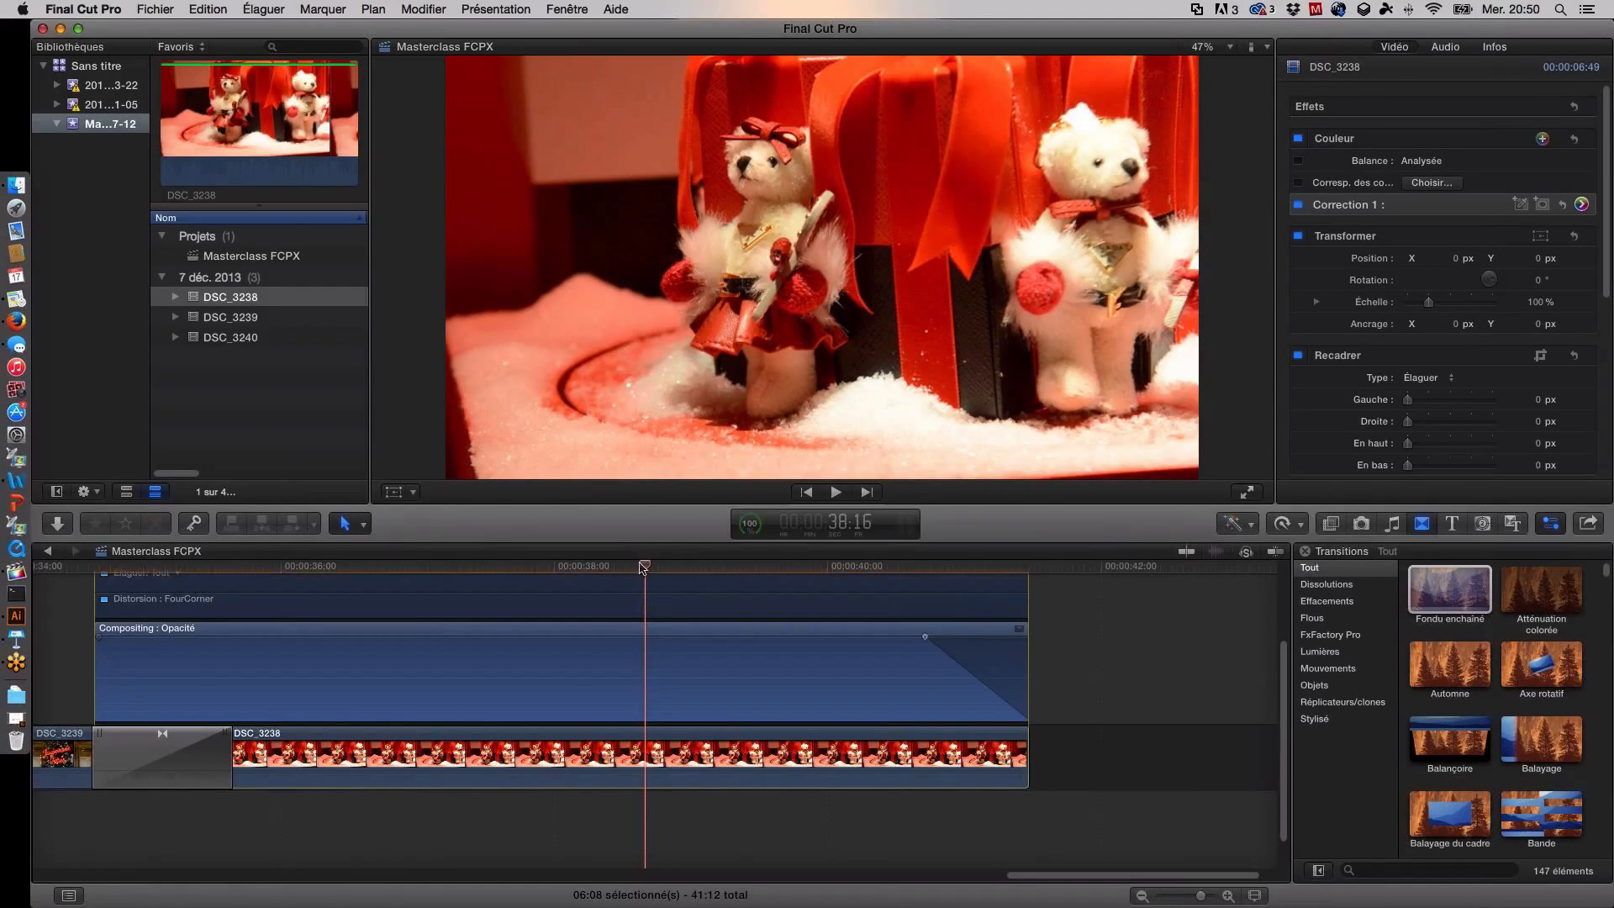
Step: Play and scrub through the end of DSC_3238 to preview its opacity fade-out
key(space)
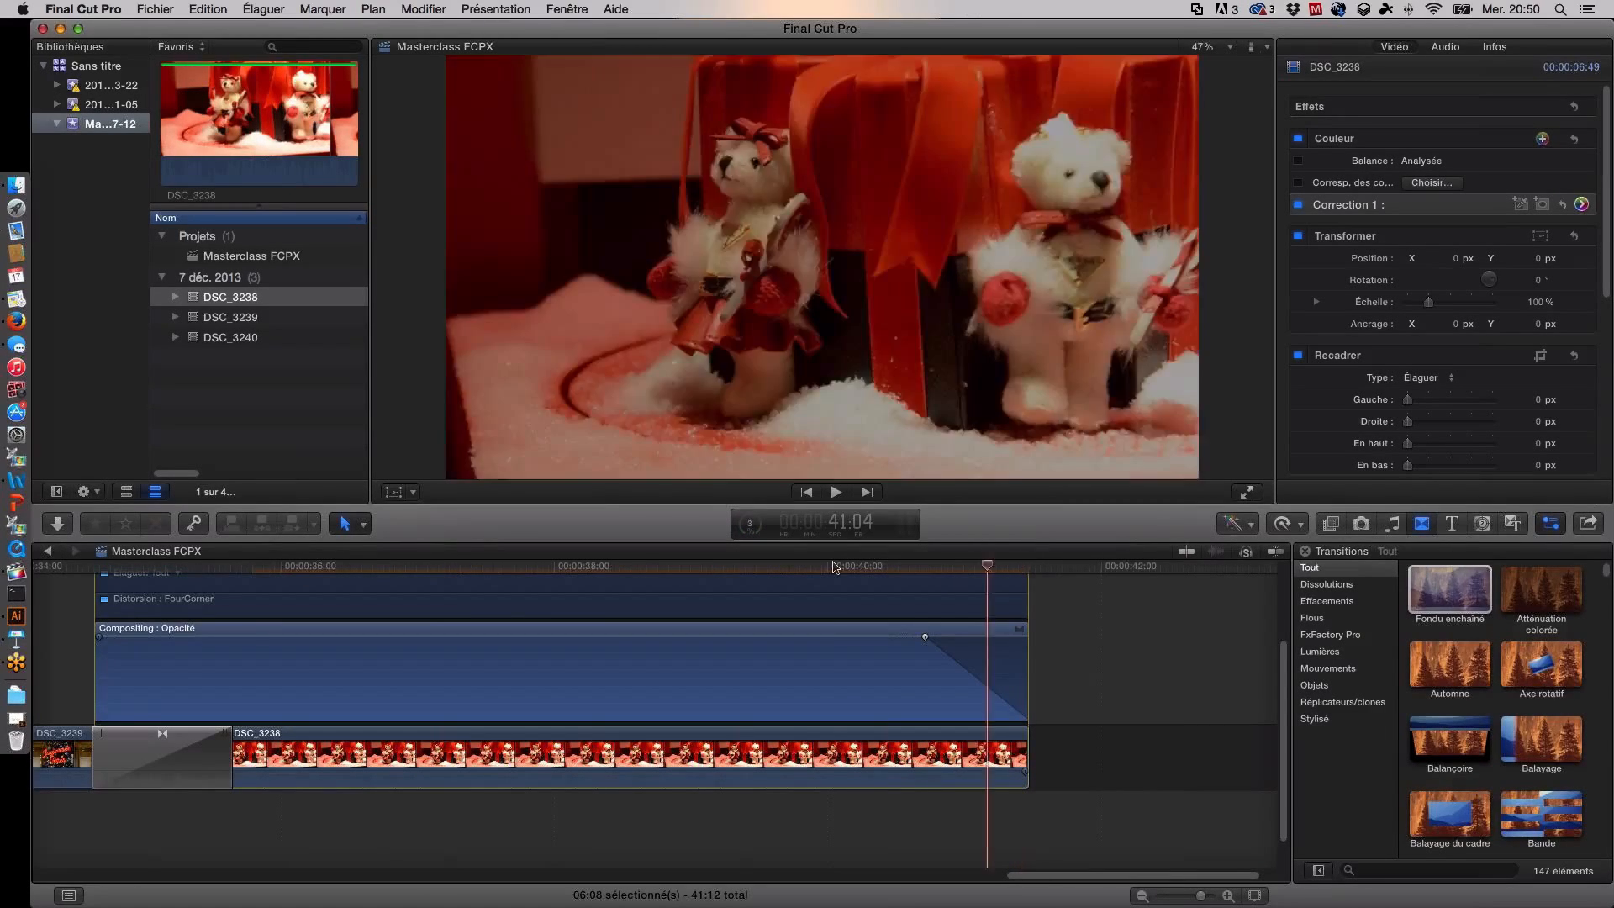
key(space)
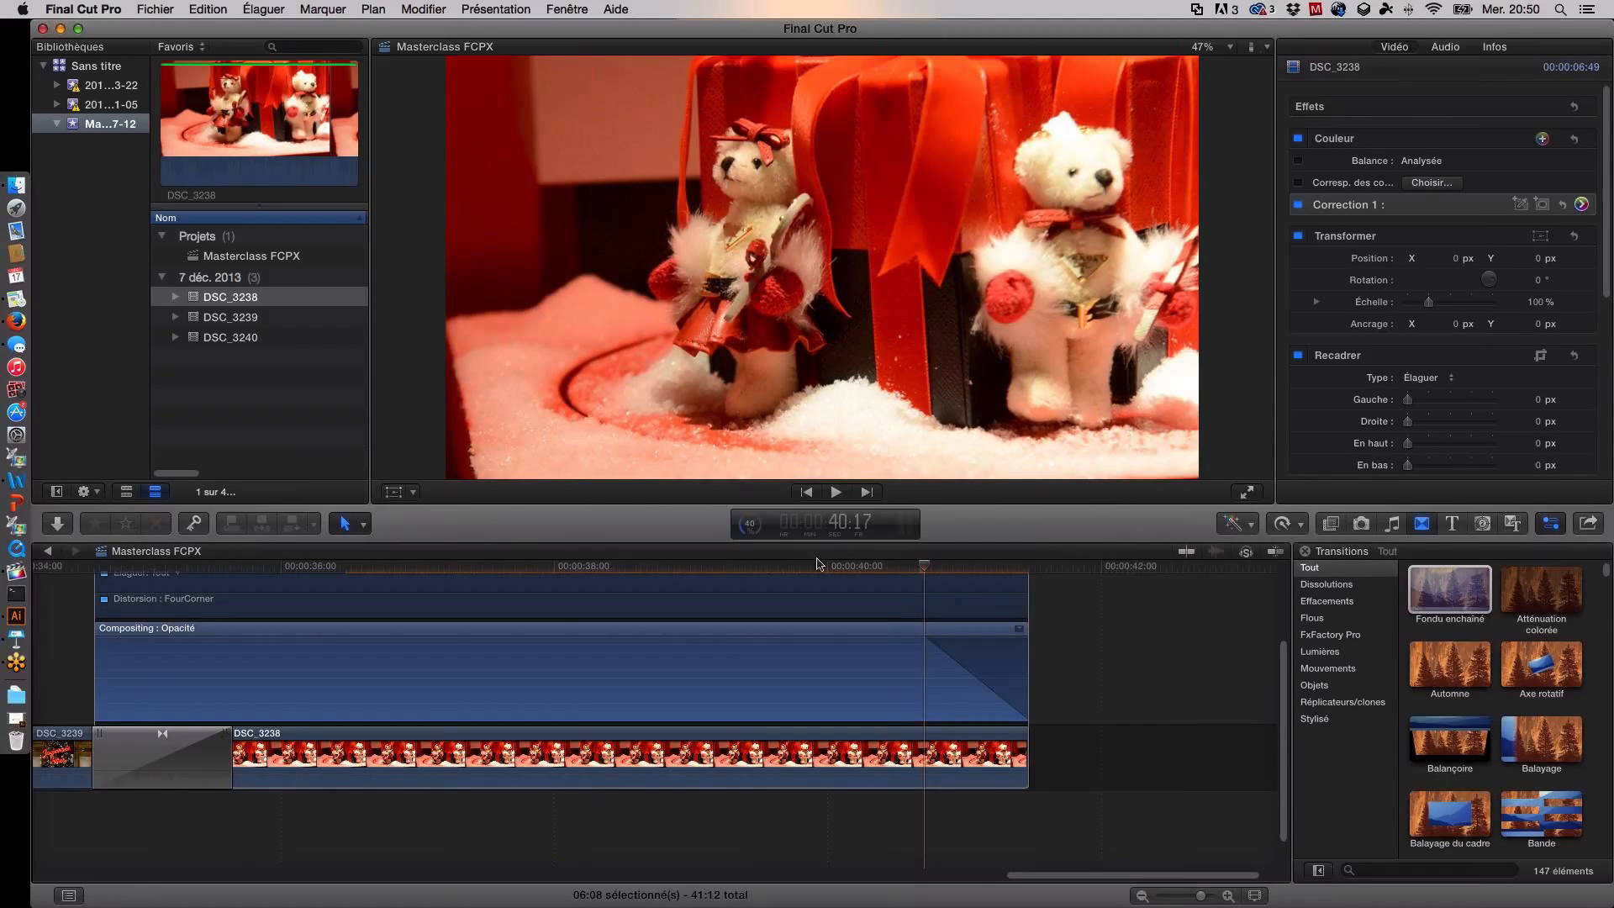
click(938, 571)
drag(940, 575, 1019, 581)
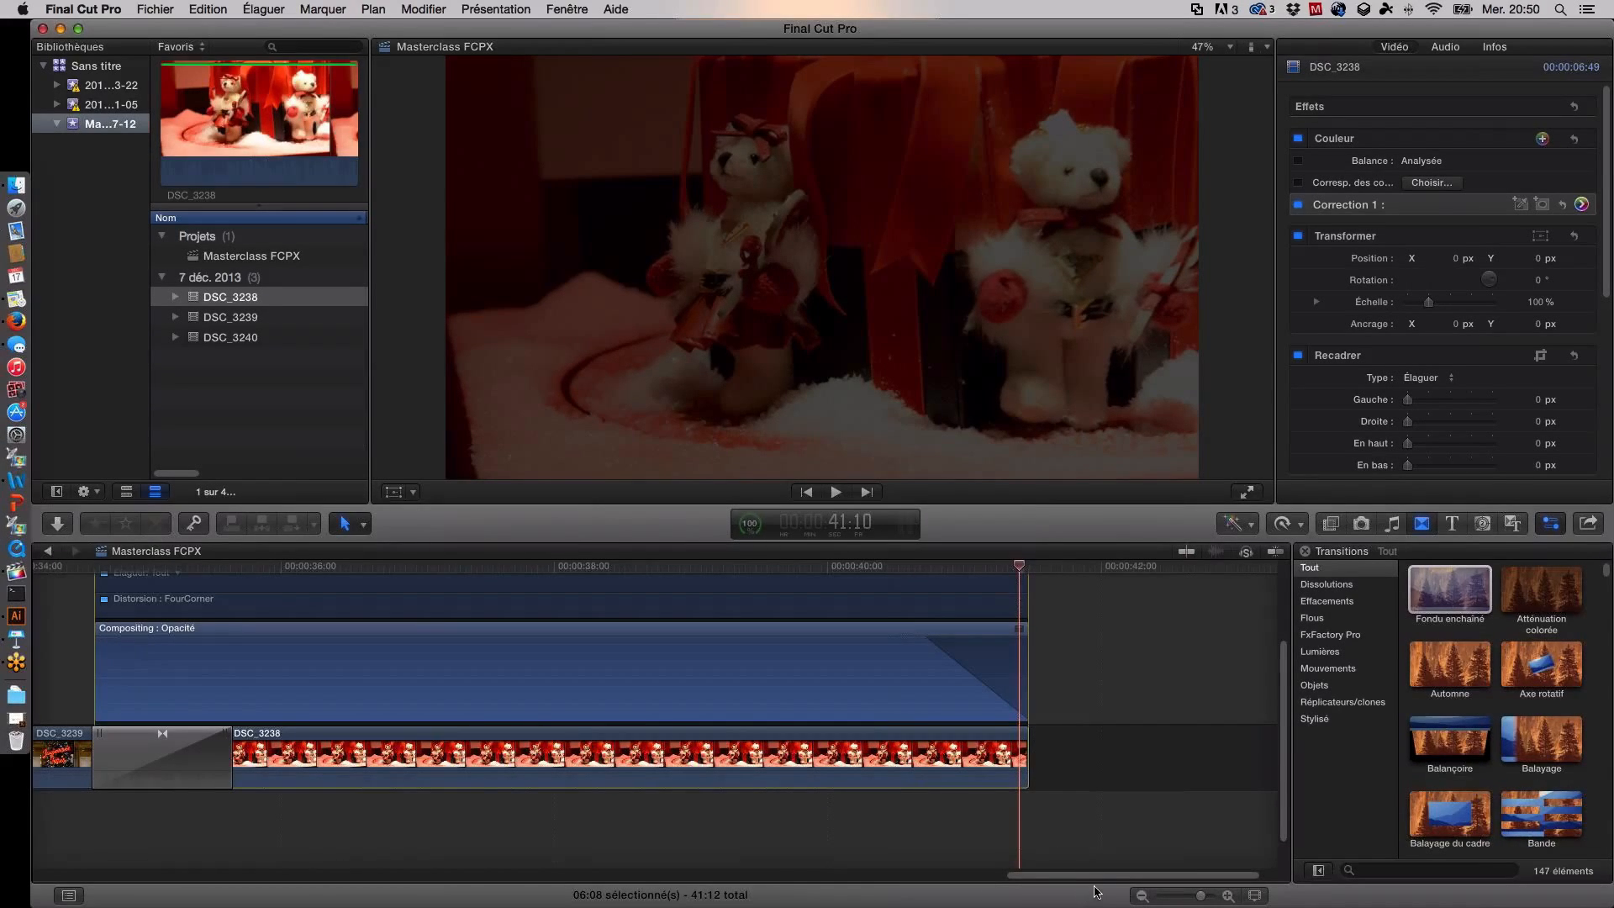
Step: Close the video animation editor of DSC_3238
scroll(822, 858, left, 10)
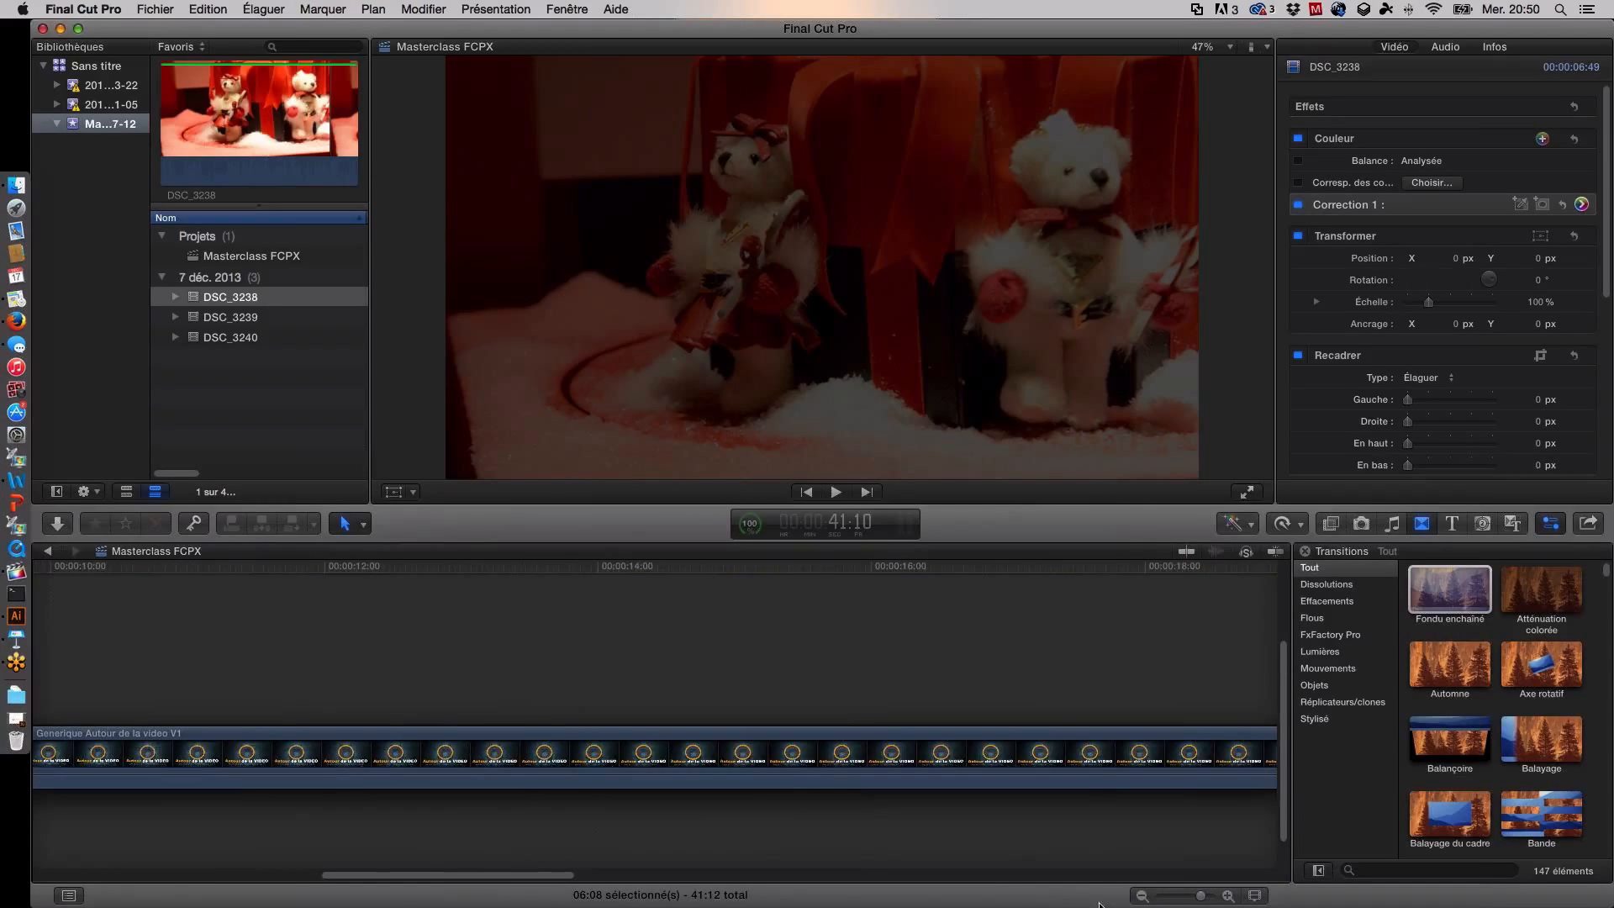
drag(1201, 896, 1181, 898)
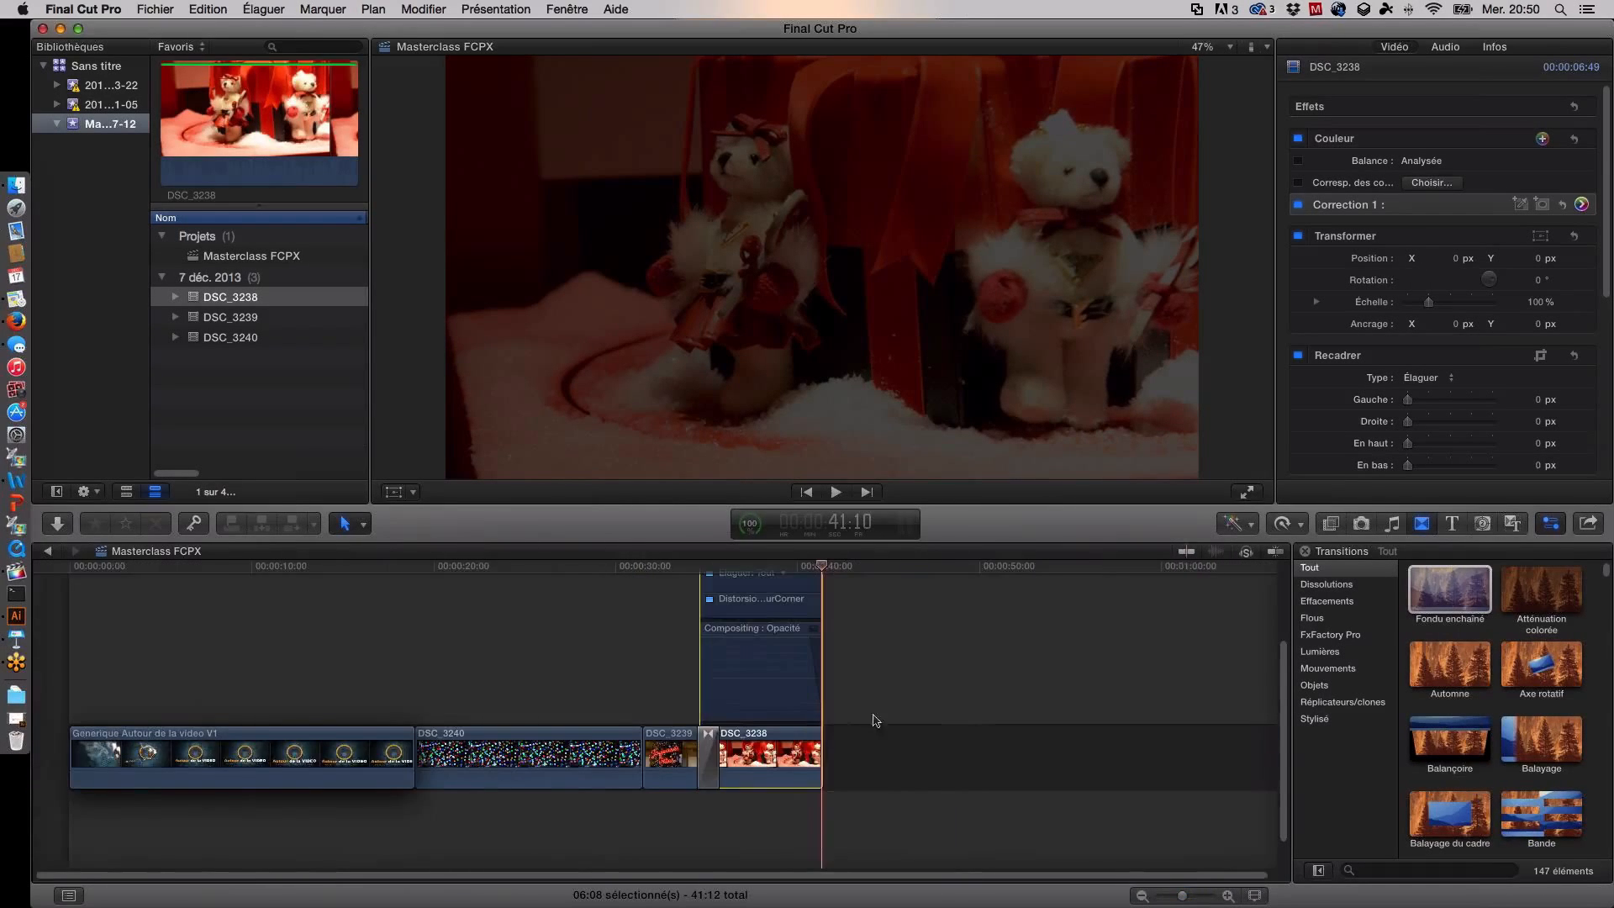
scroll(795, 665, up, 4)
click(710, 621)
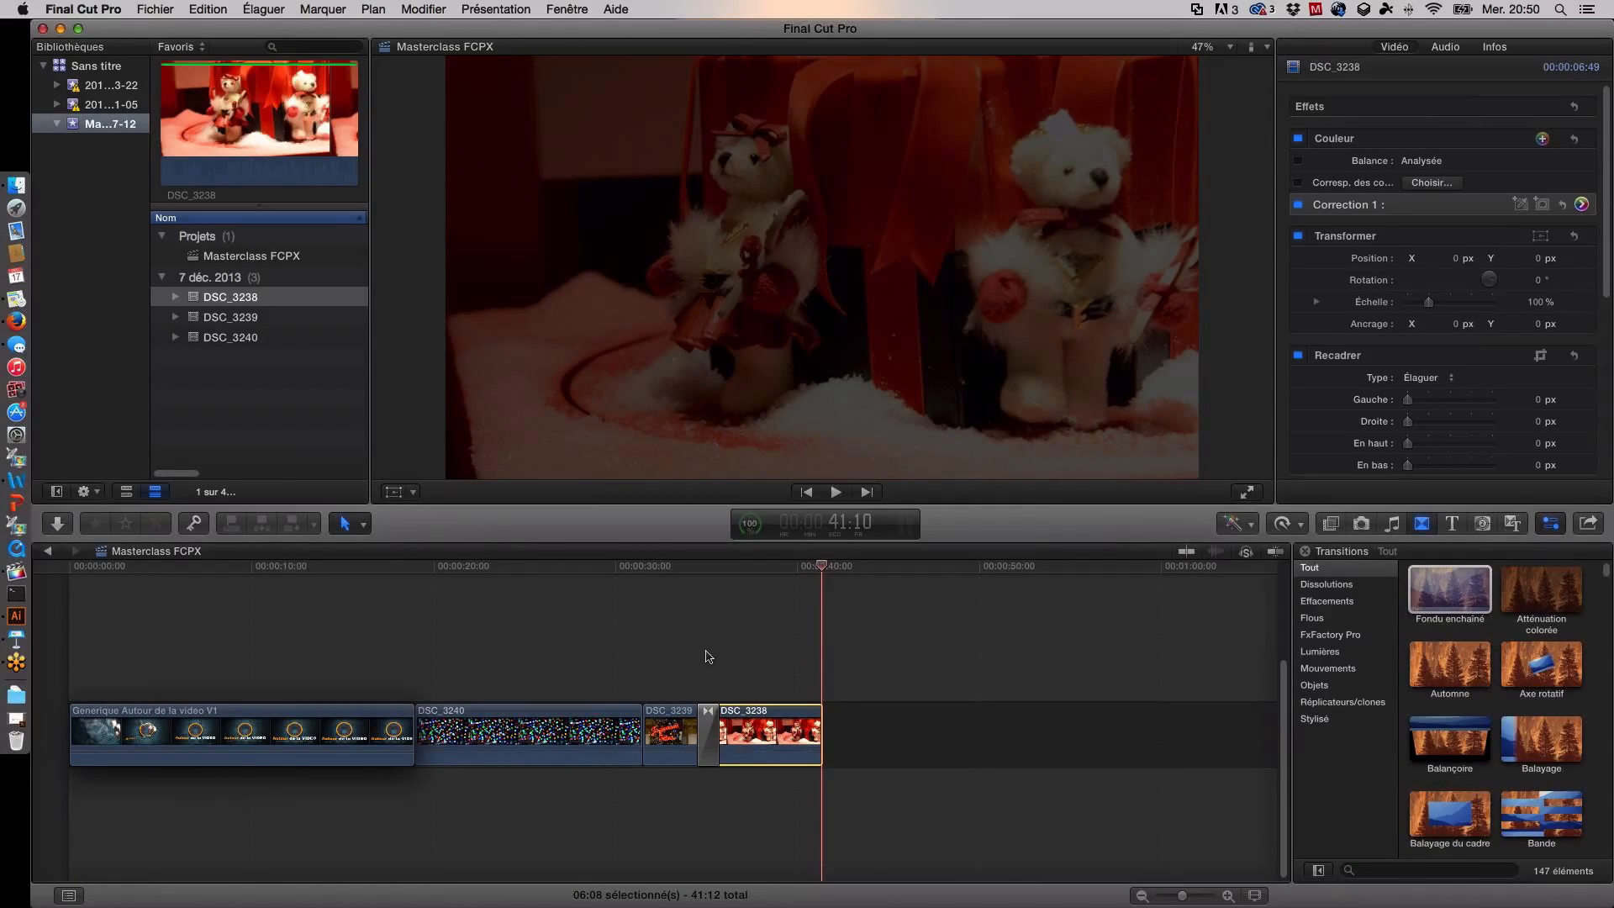
Step: Inspect the timeline's start and the cut between Generique Autour de la video V1 and DSC_3240
click(341, 575)
click(57, 572)
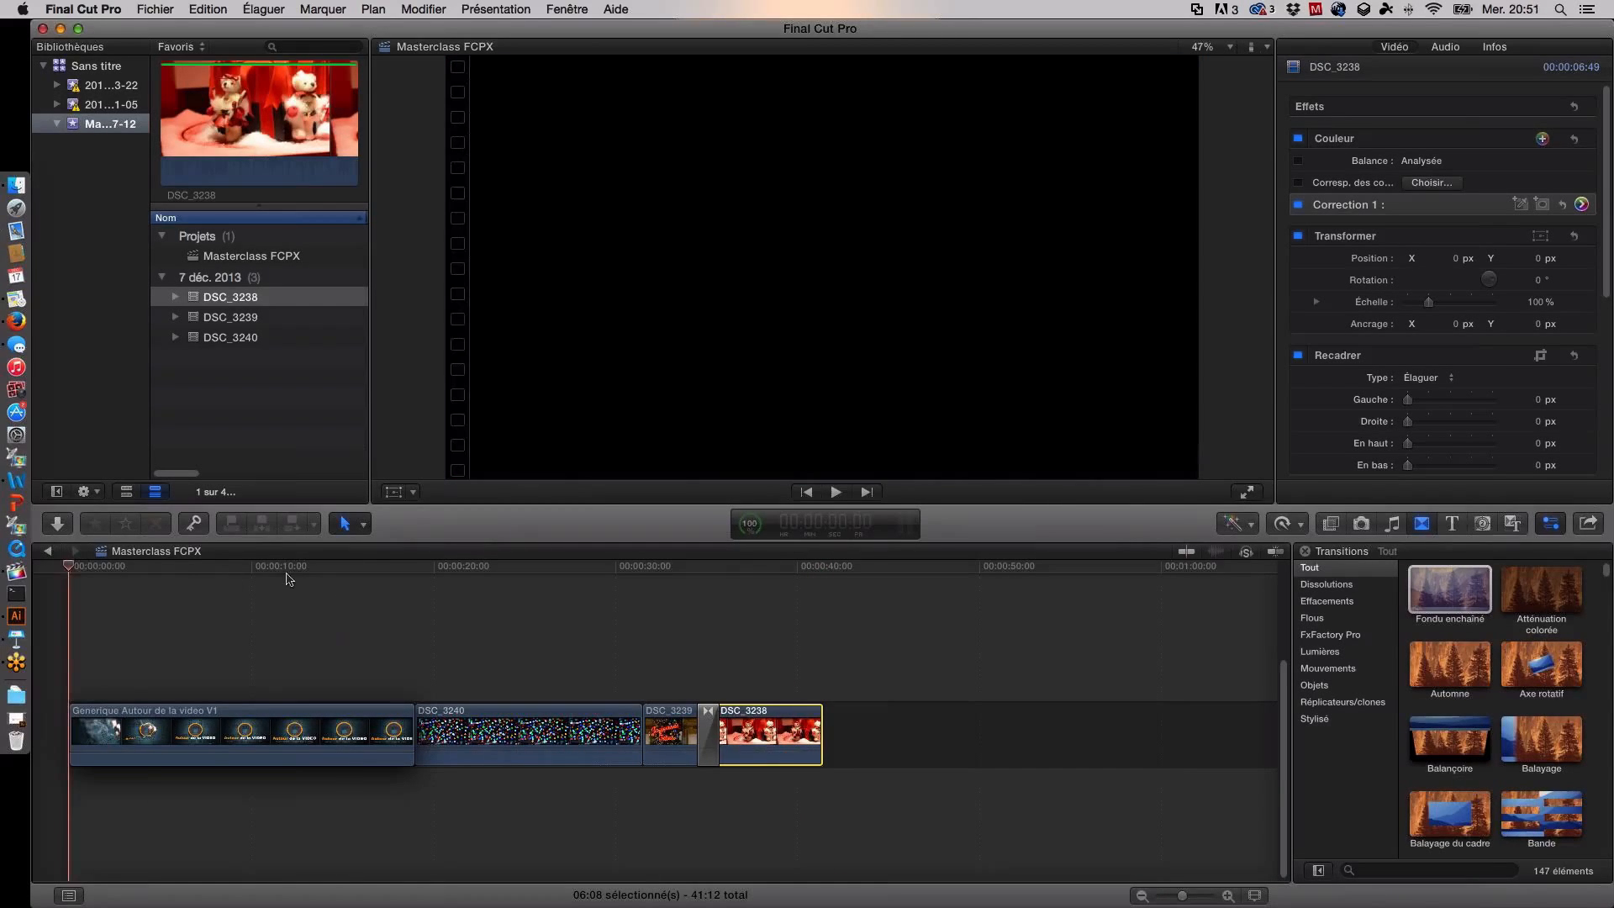
click(419, 567)
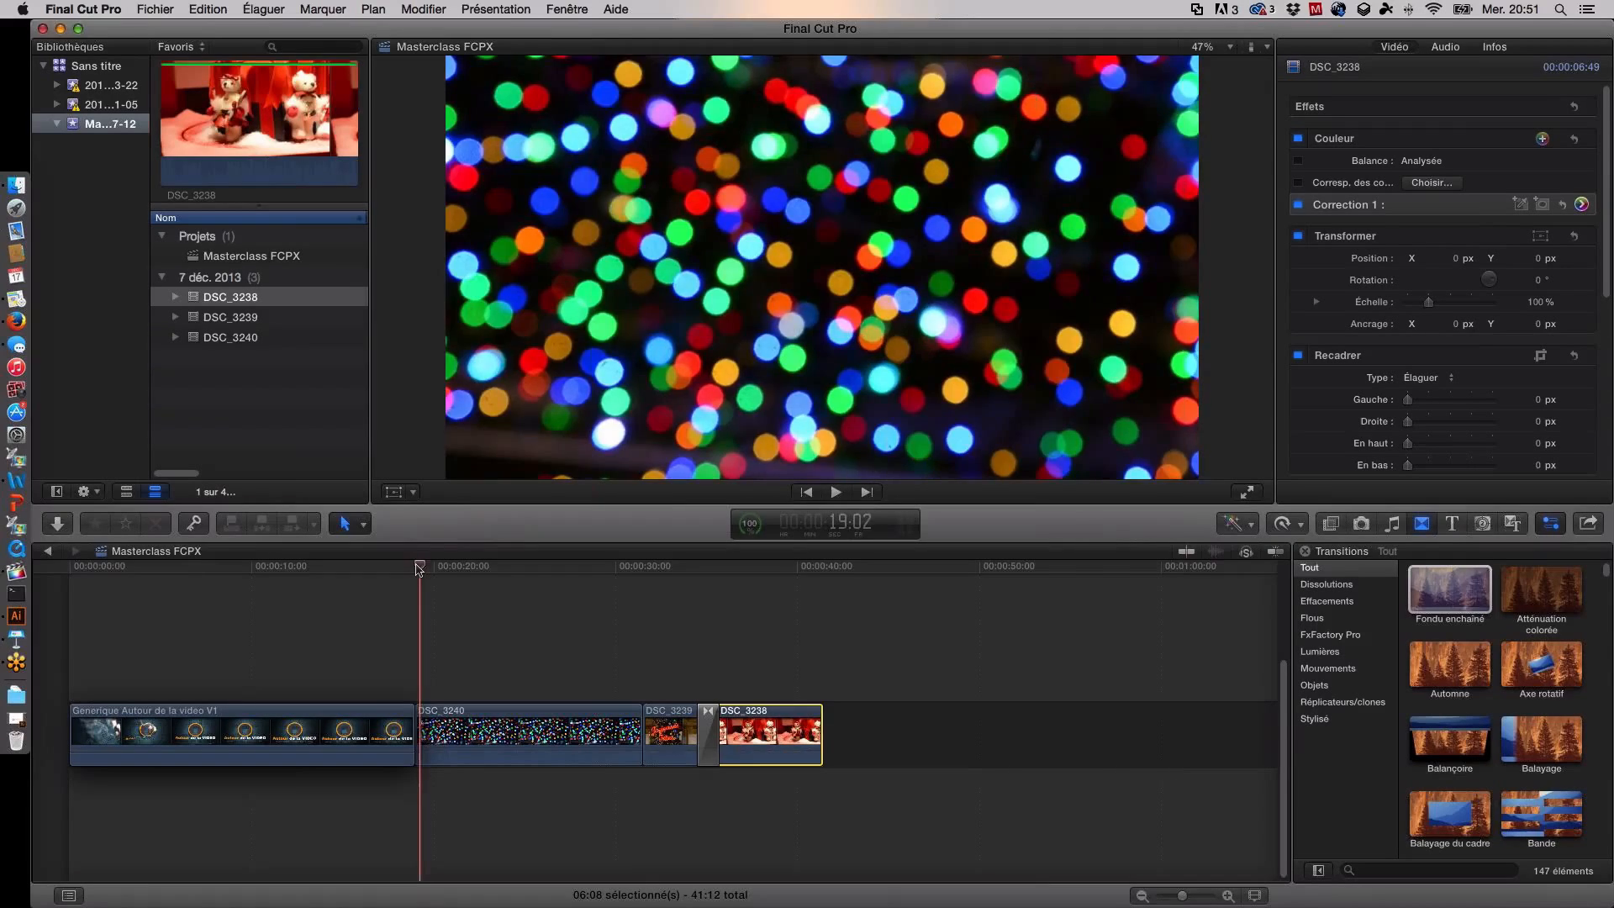
click(413, 568)
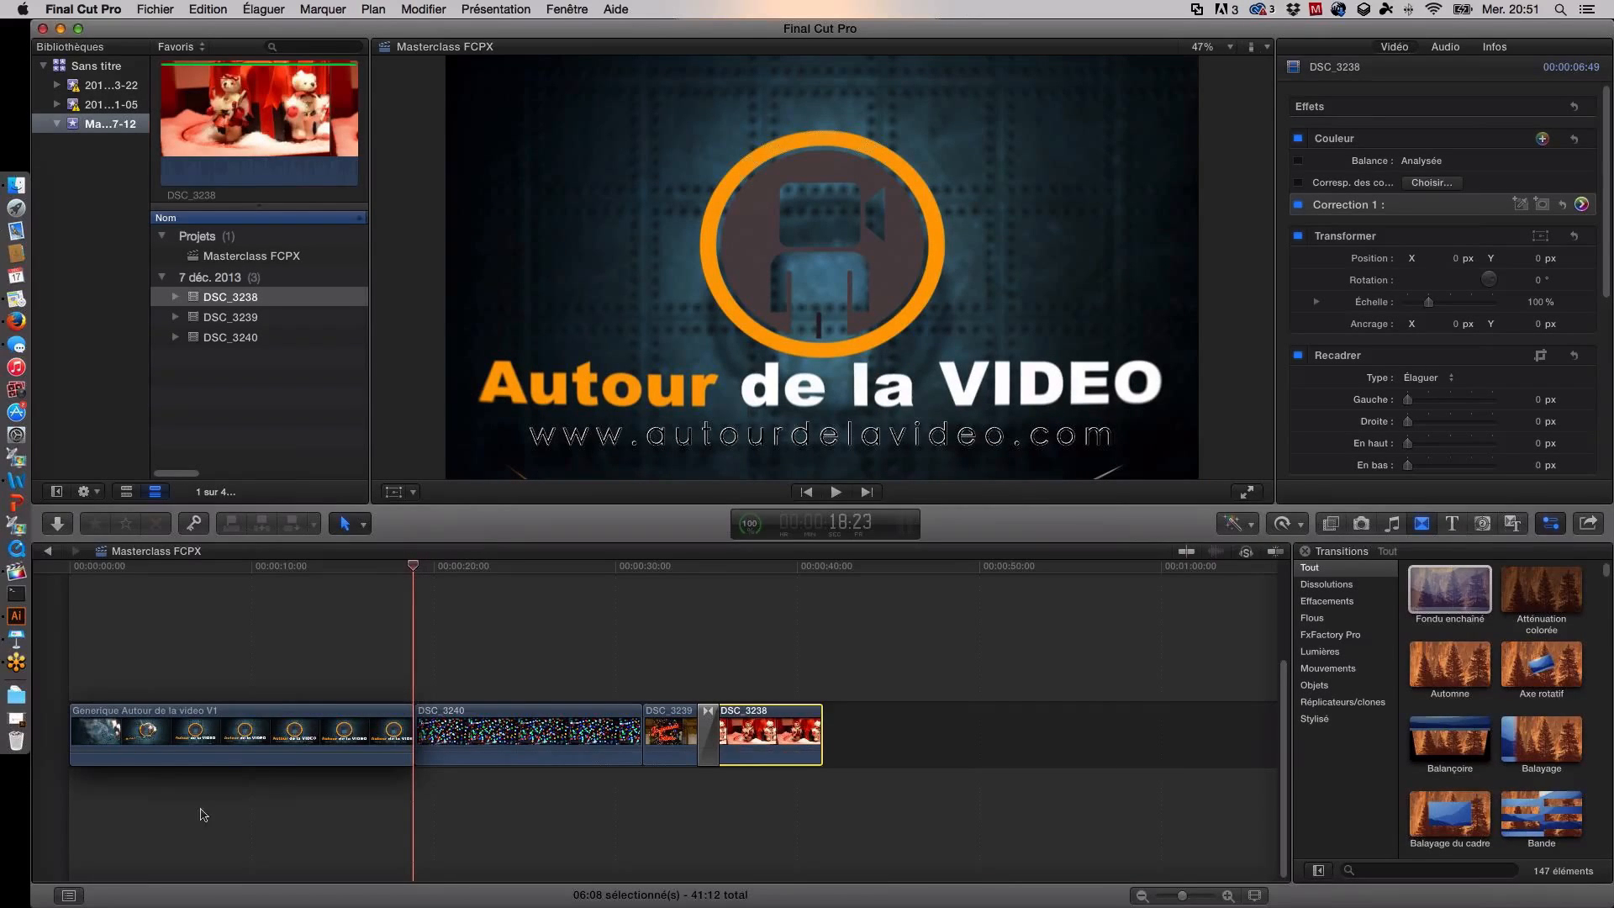
Step: Speed up the Generique Autour de la video V1 clip with the Rapide 2x retiming preset
click(242, 739)
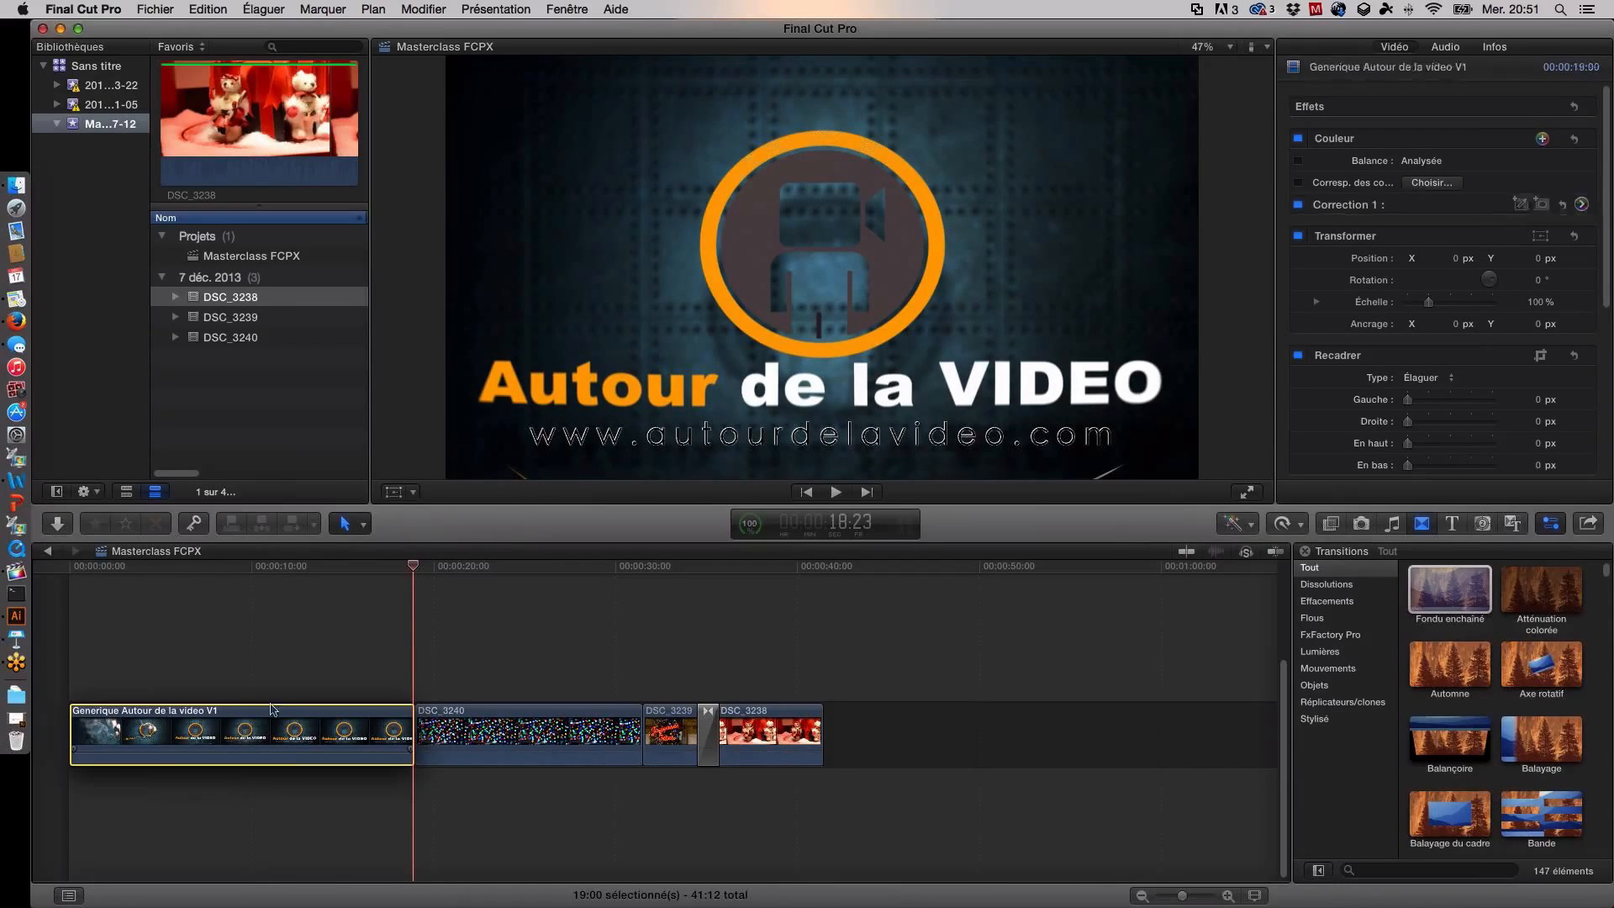
click(1258, 527)
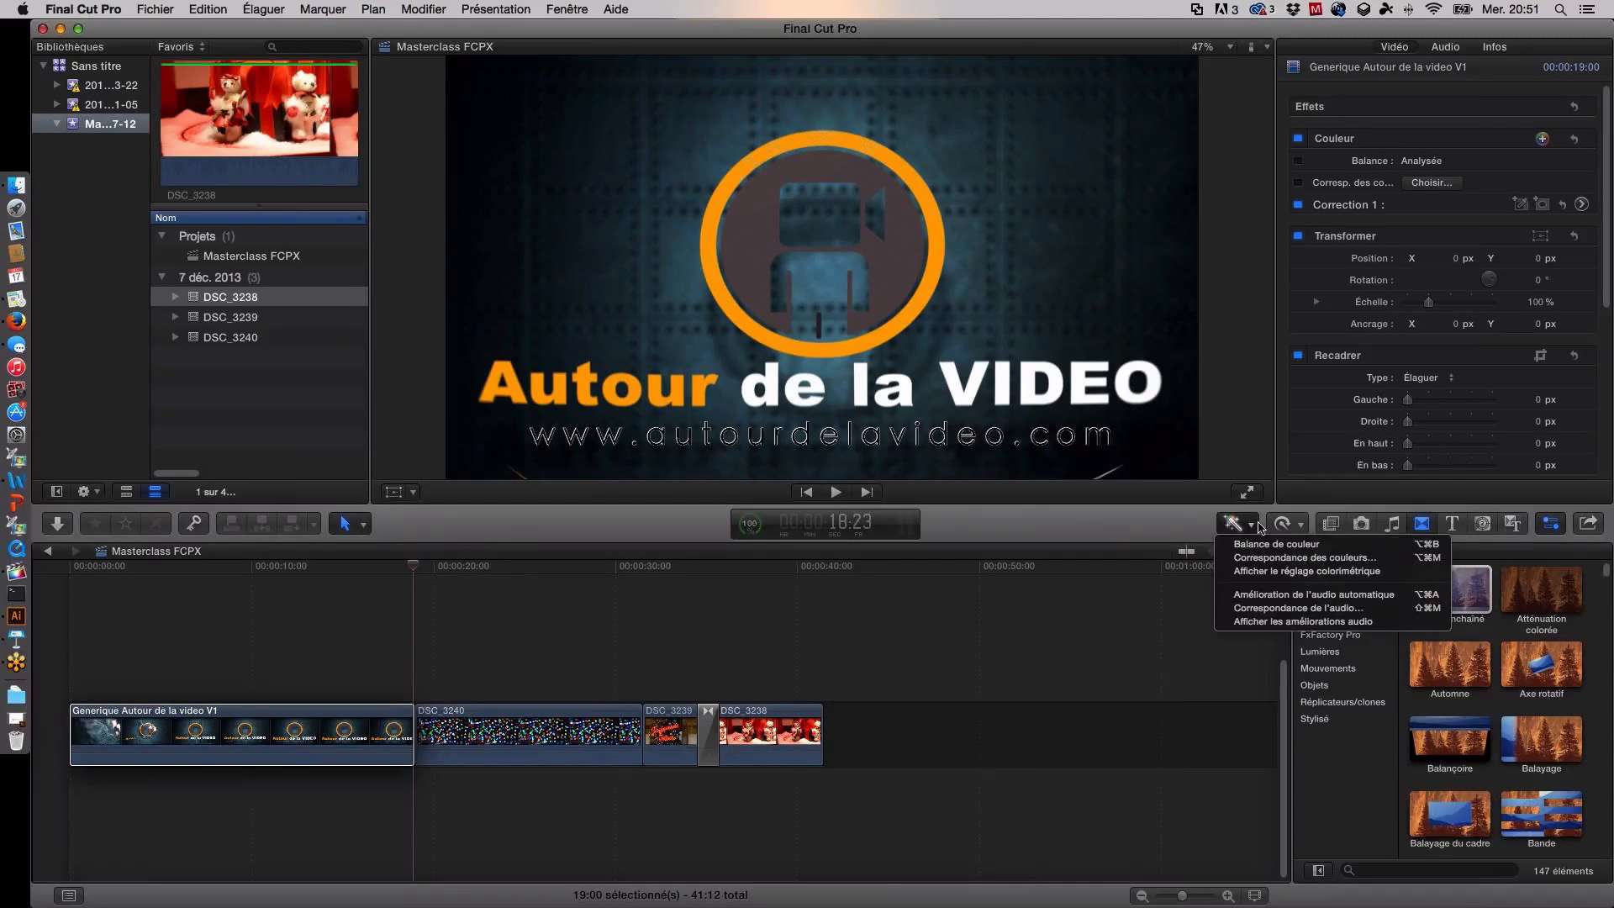
click(1258, 527)
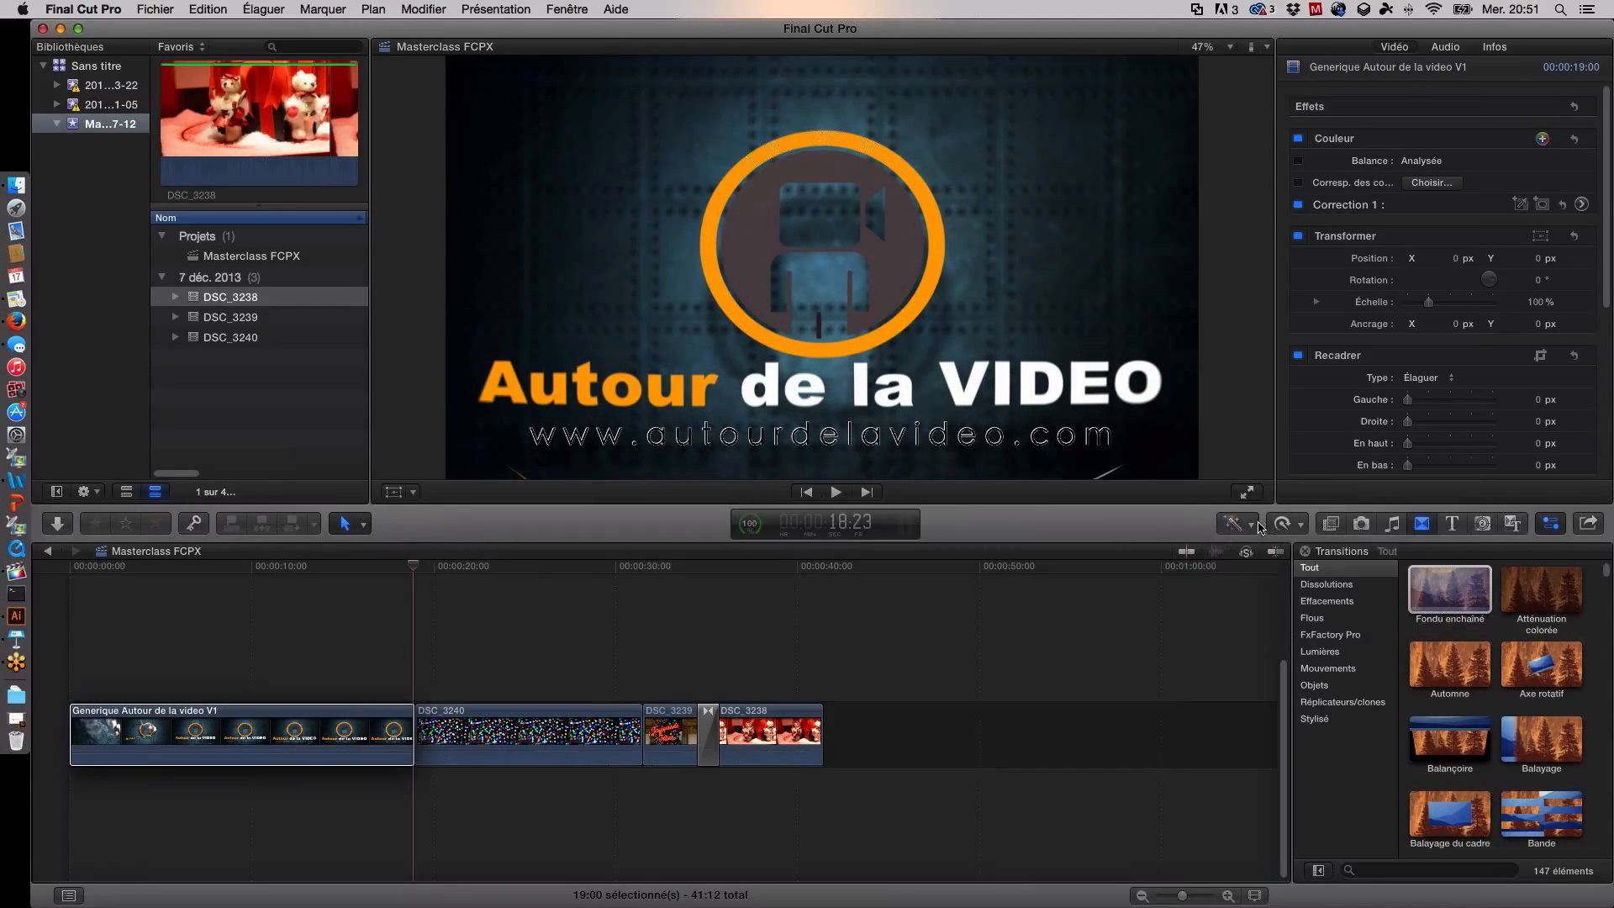
click(204, 716)
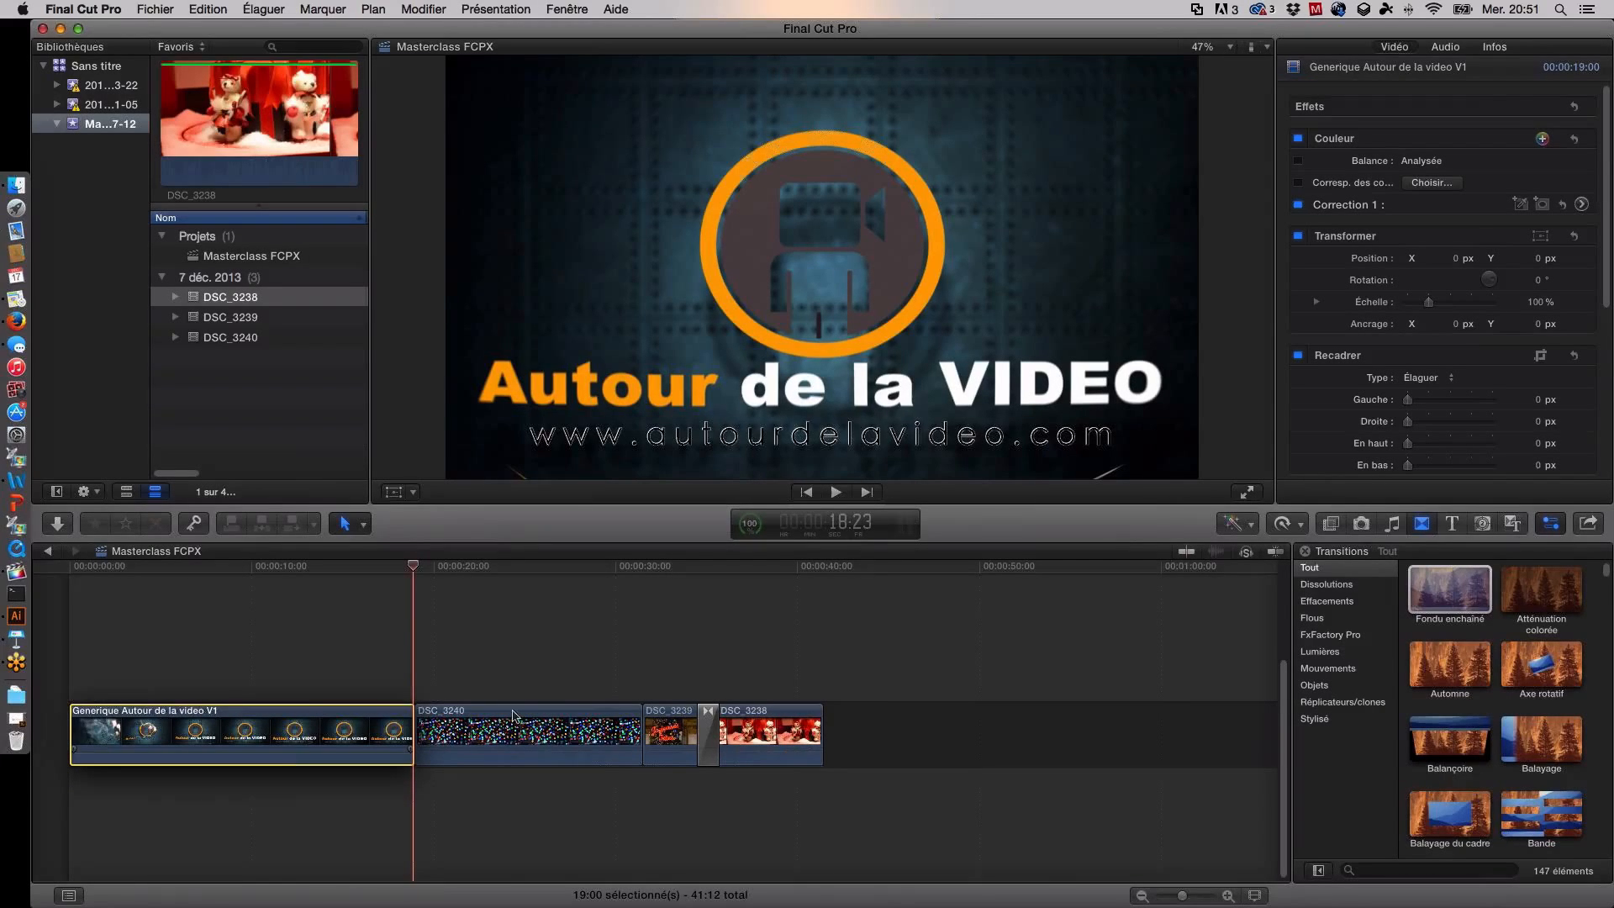
click(1548, 548)
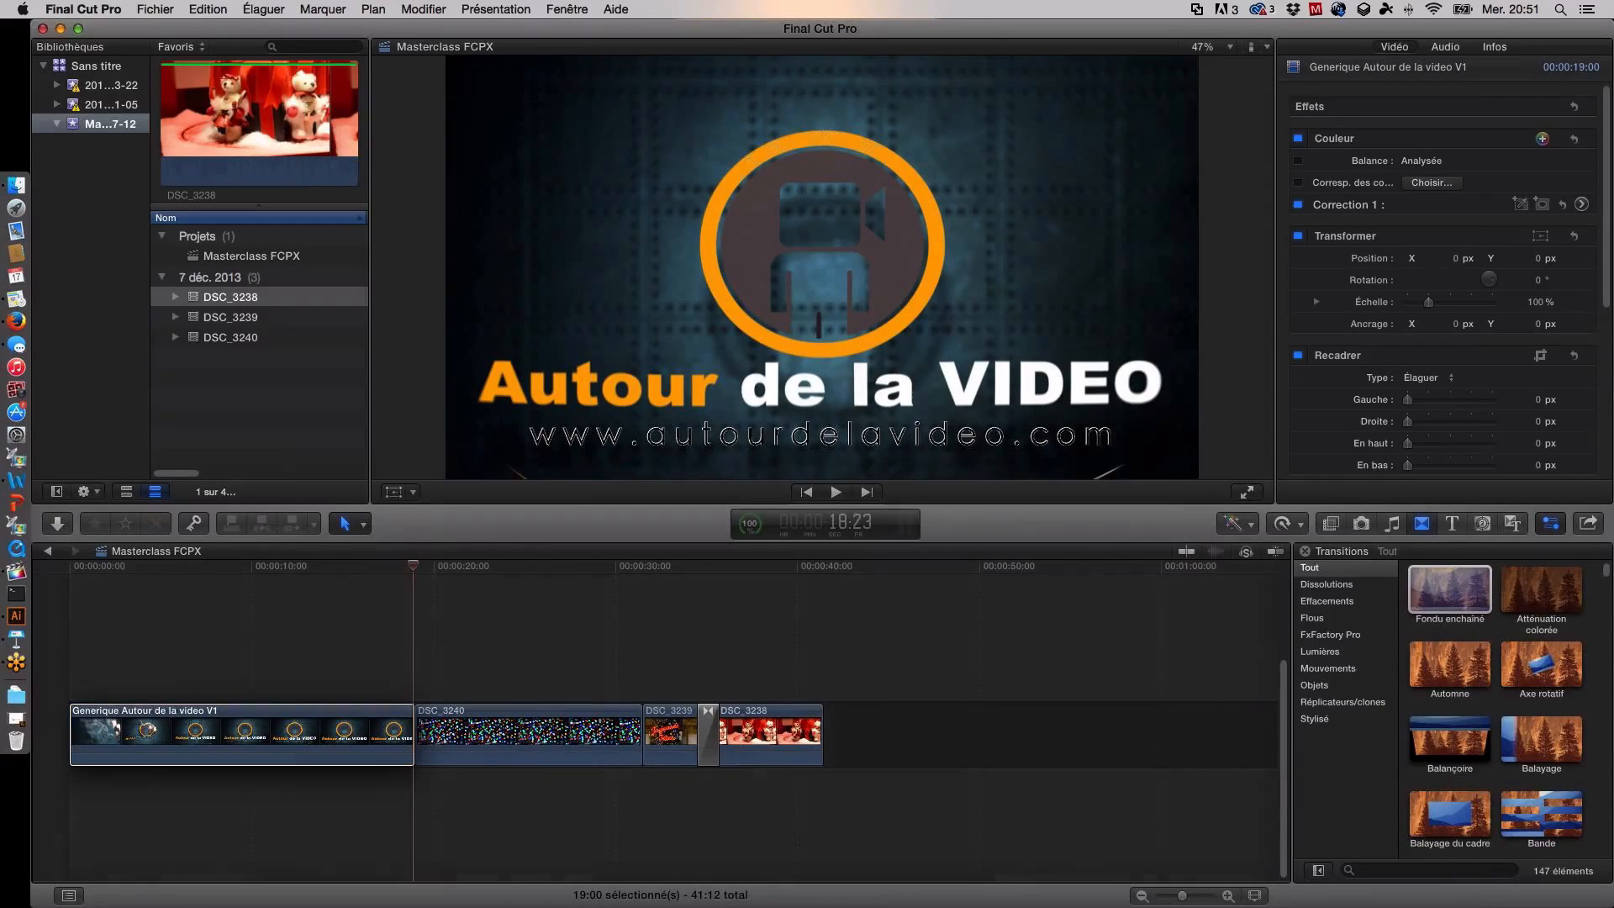
click(1282, 524)
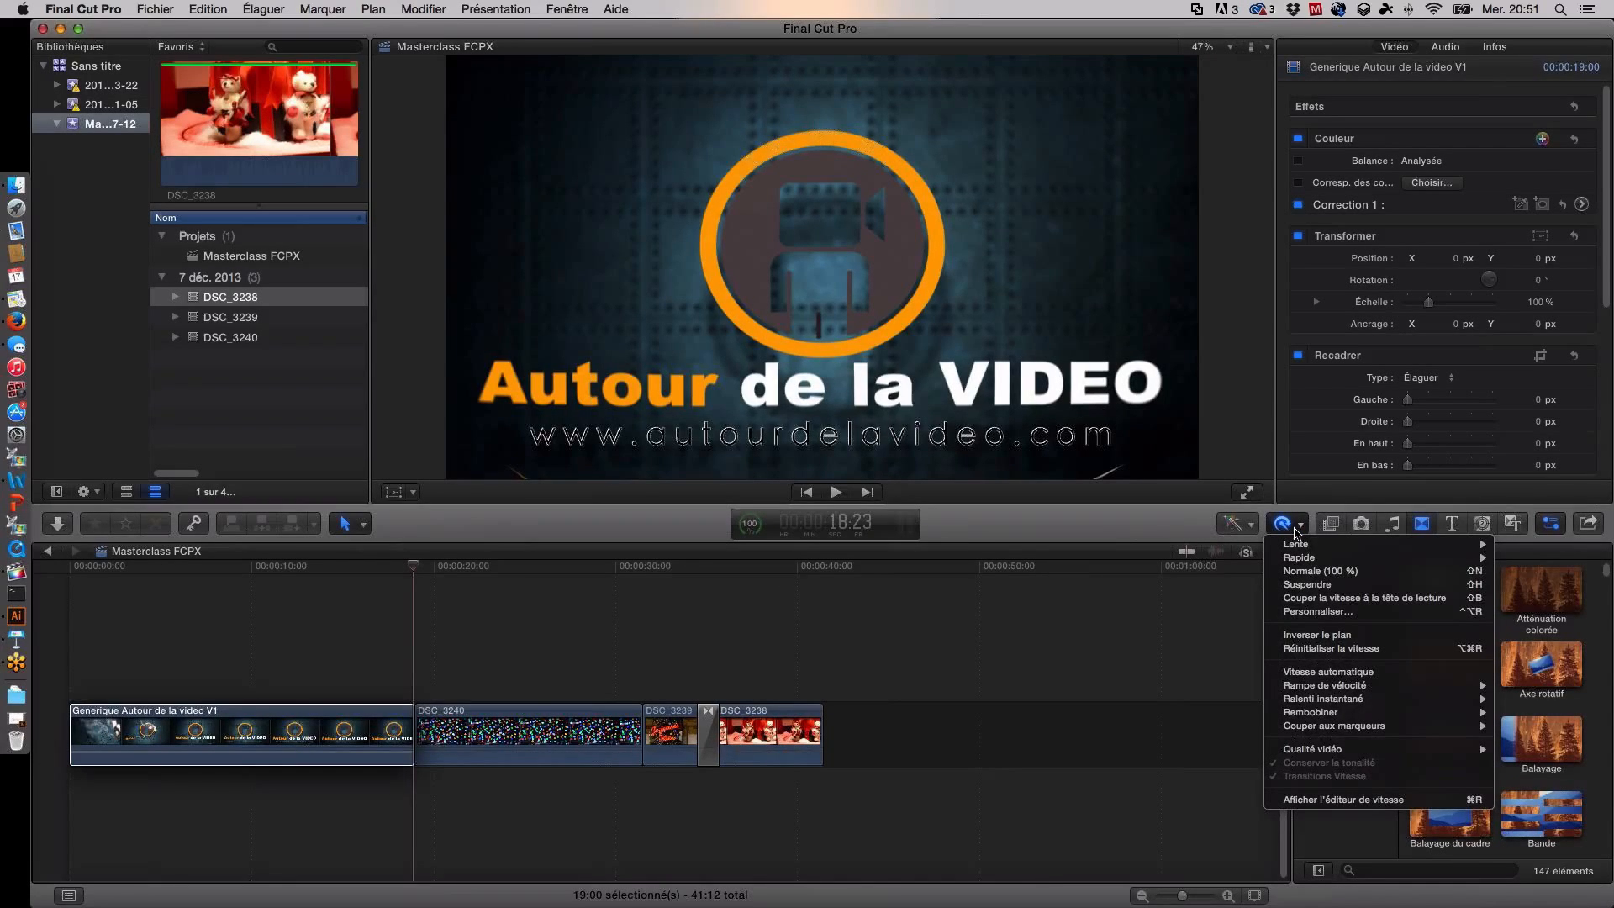
mouse_move(1309, 560)
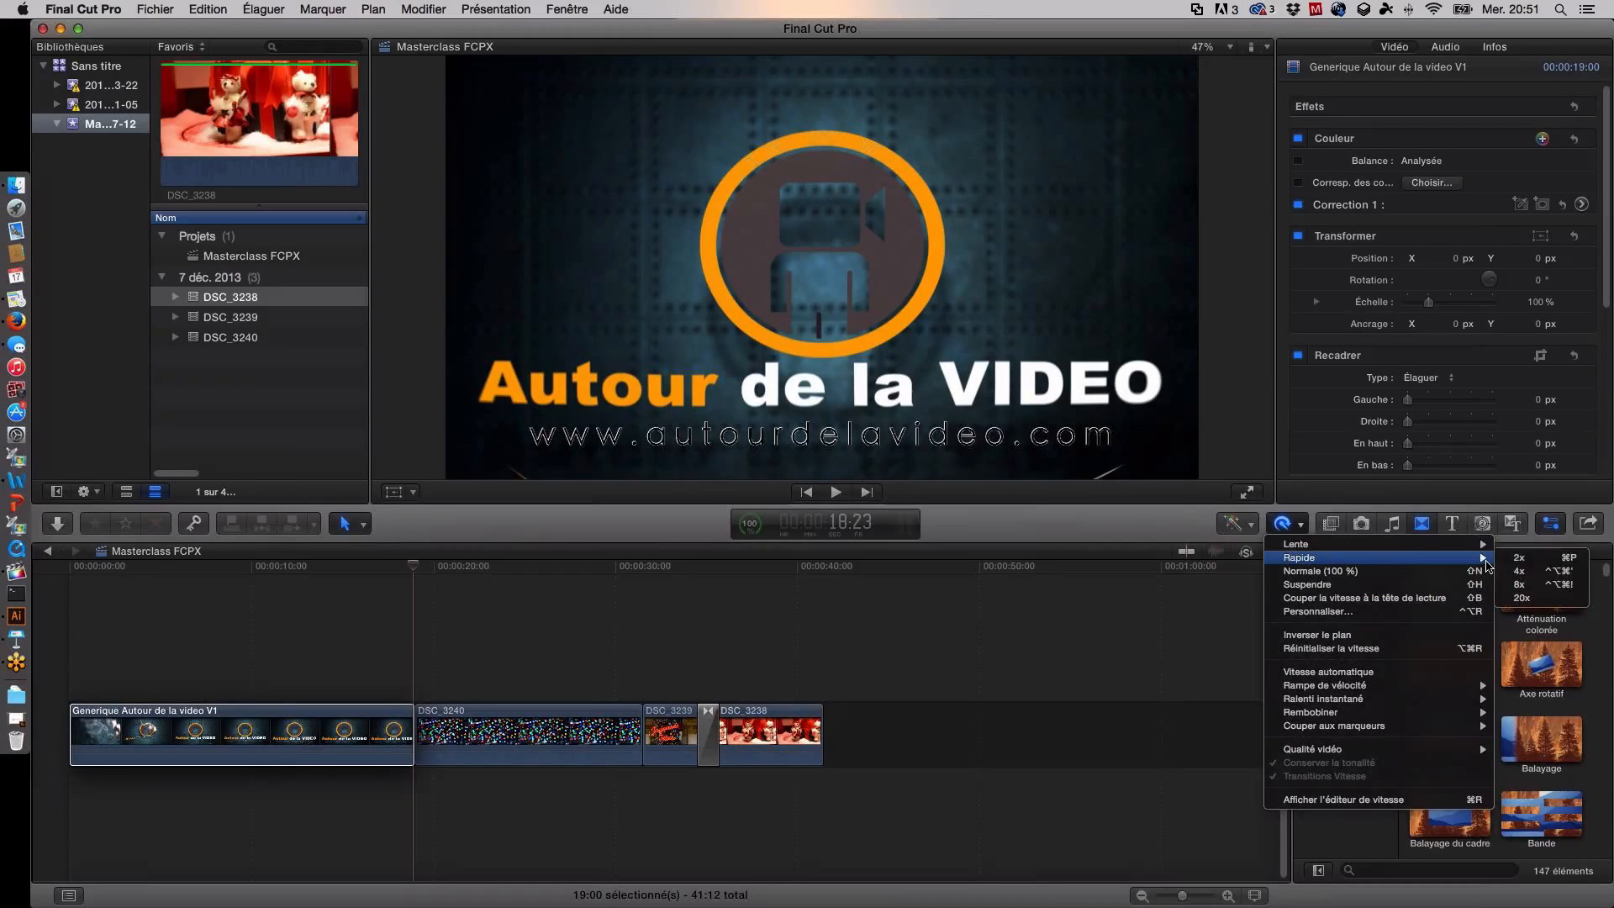
click(1520, 557)
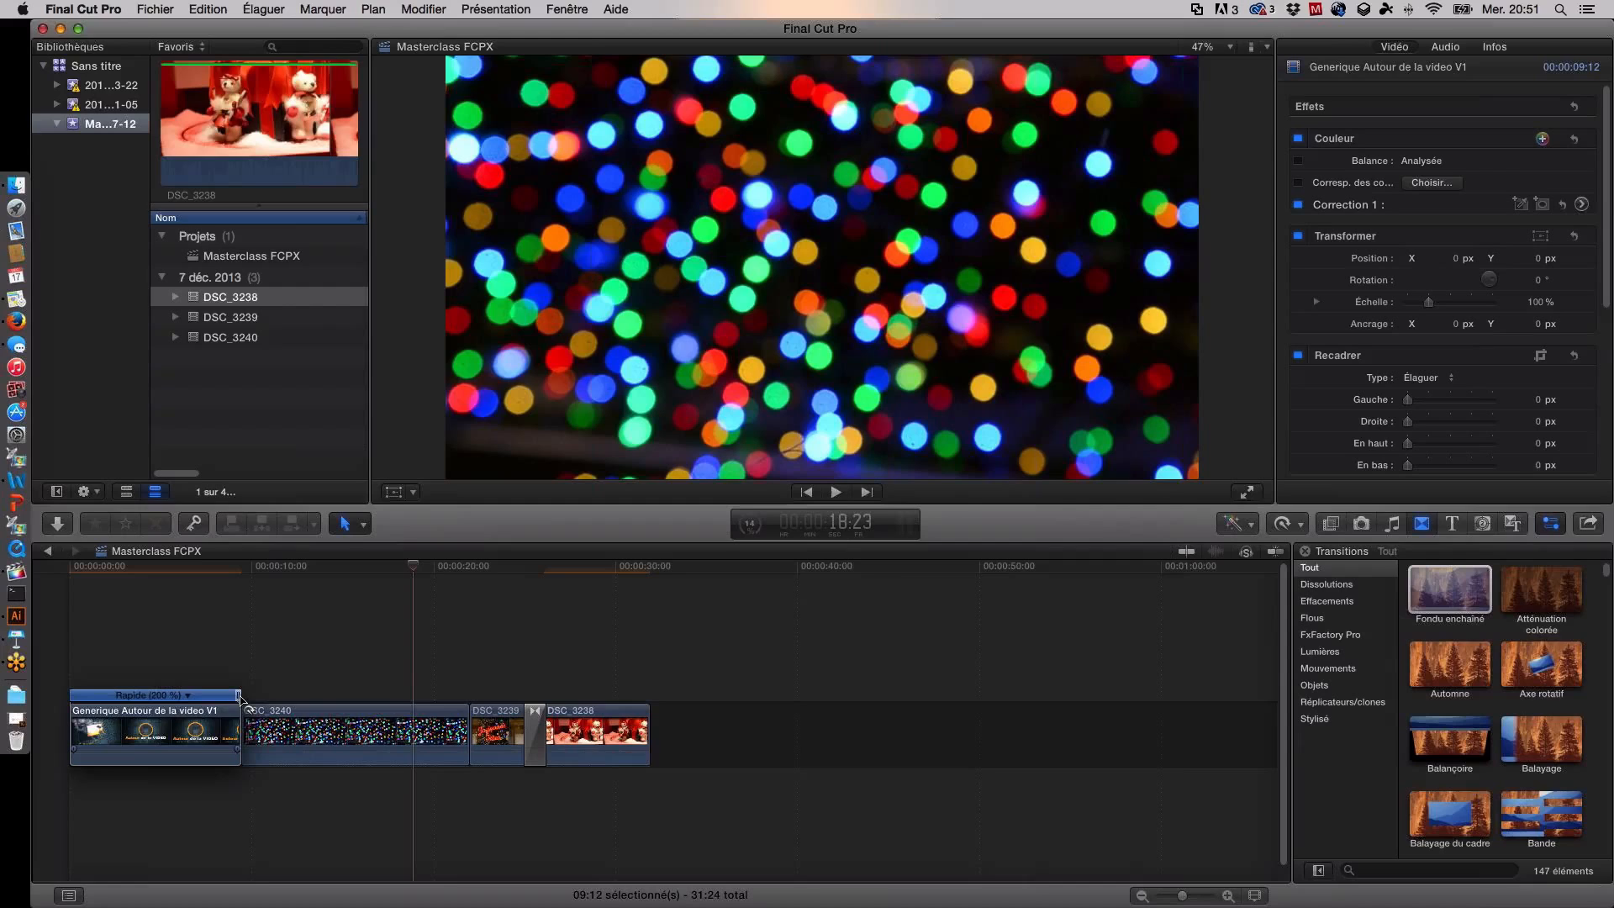
Step: Examine the speed presets and the Vitesse personnalisée settings of the Generique clip, and dismiss them without changes
click(188, 697)
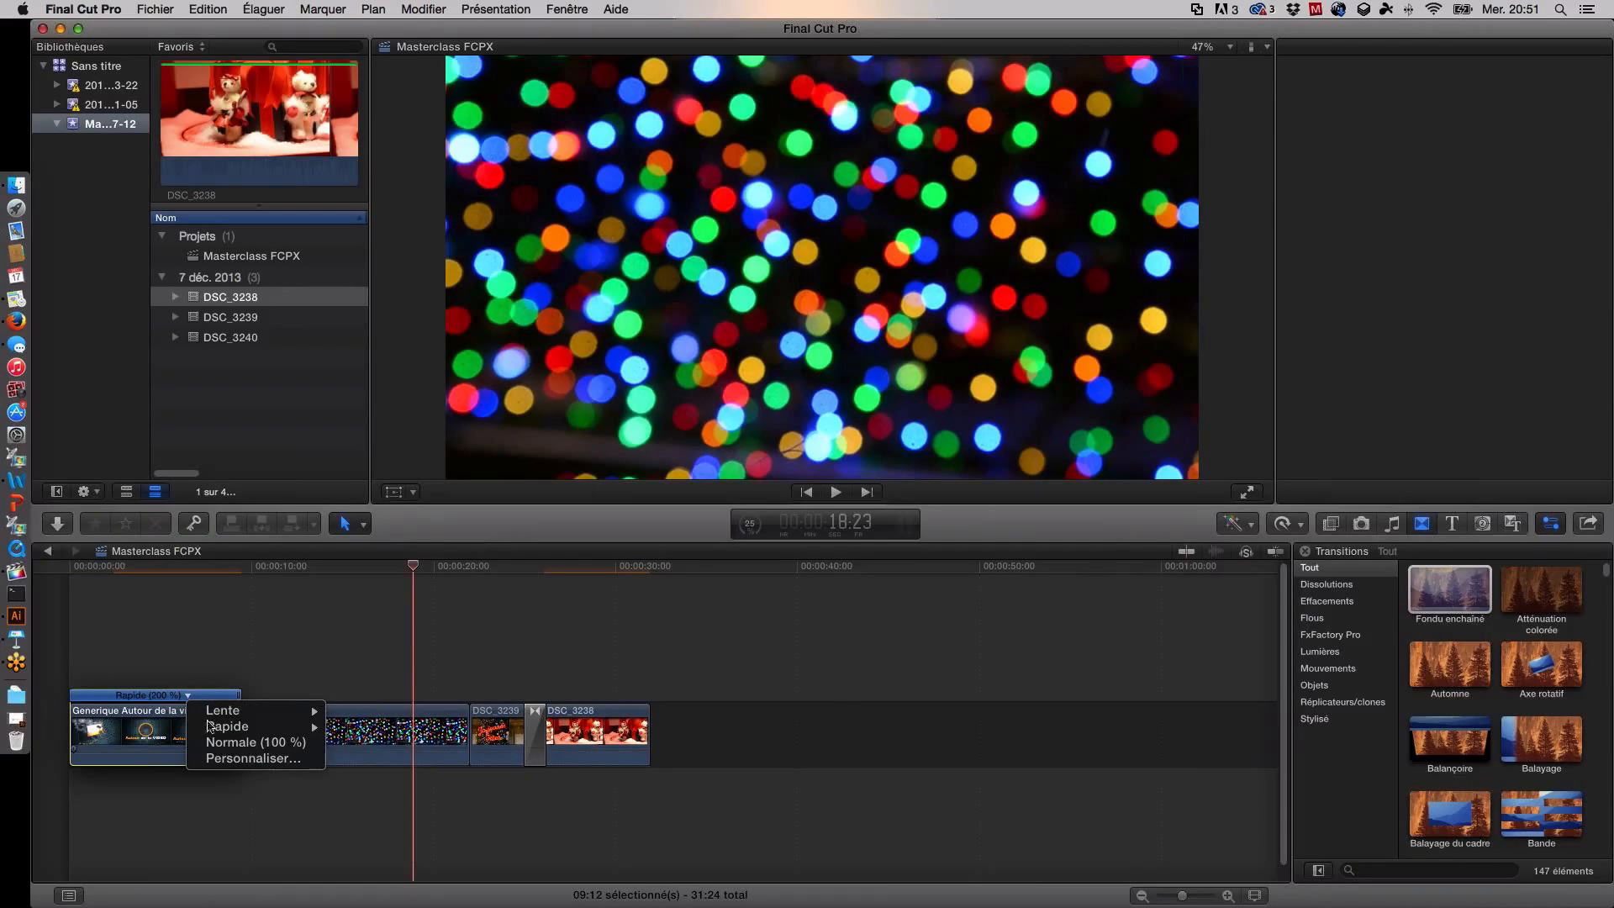
key(super+4)
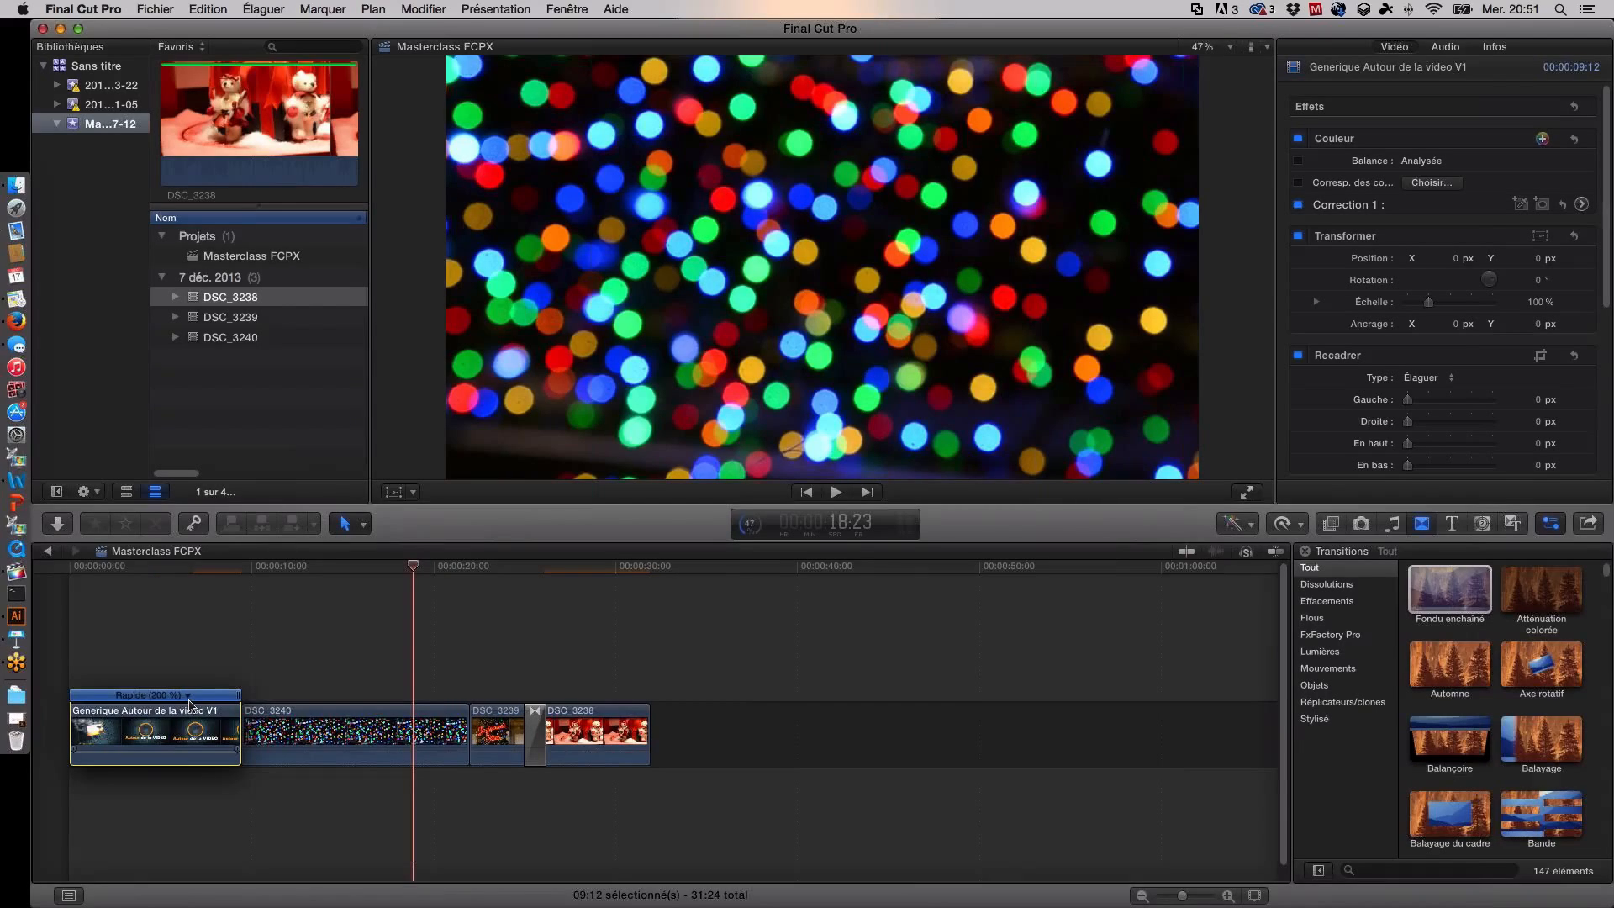
click(188, 697)
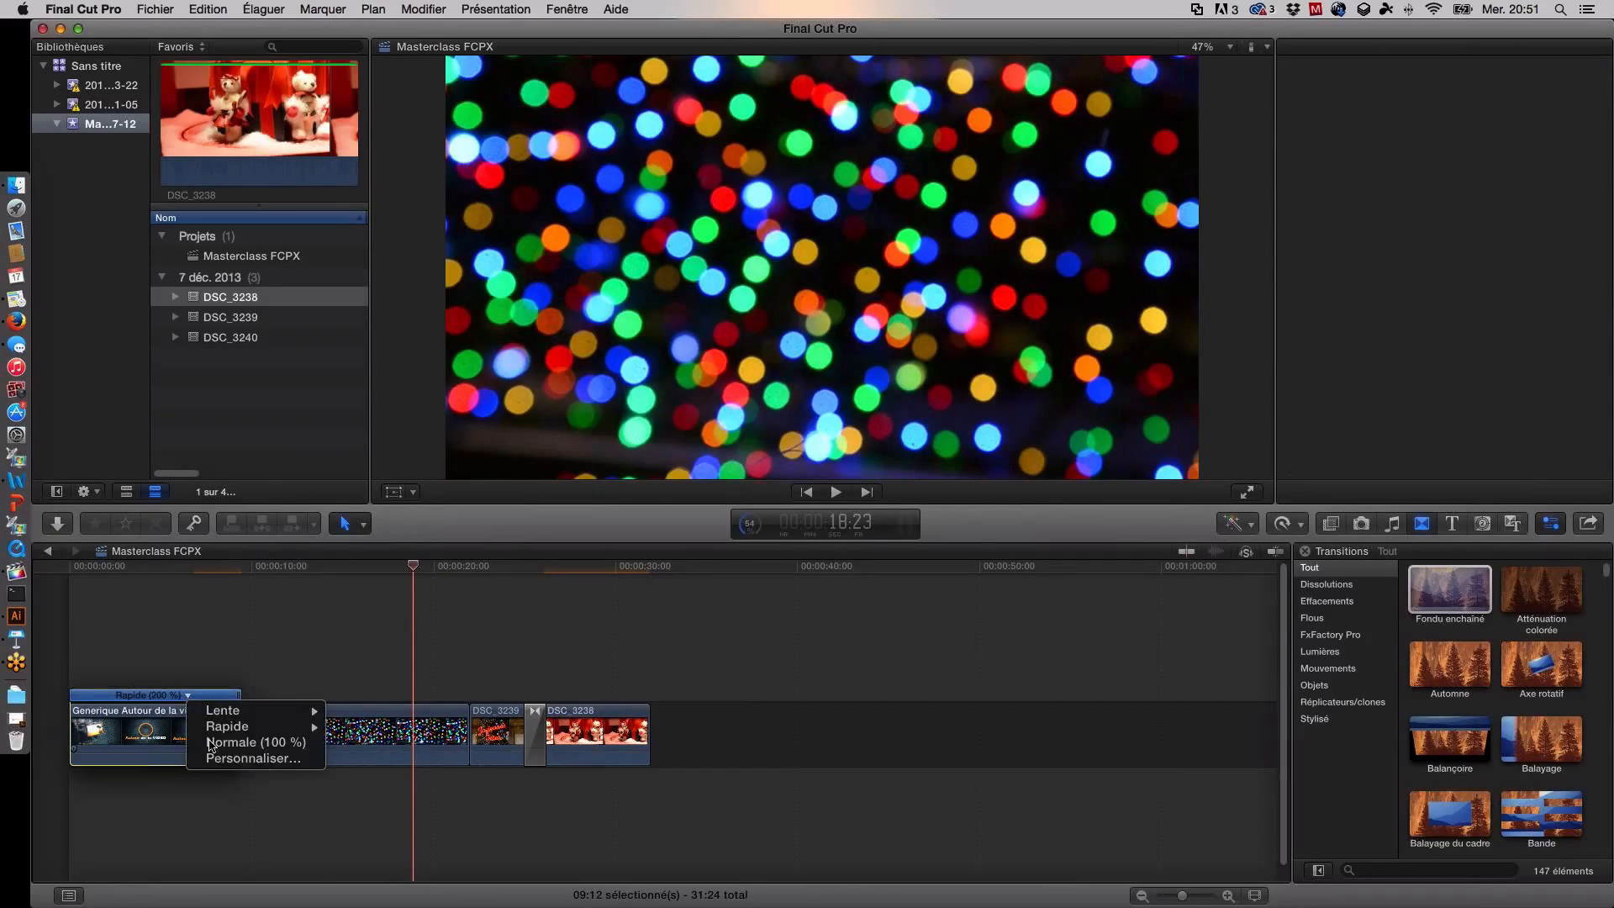
click(215, 760)
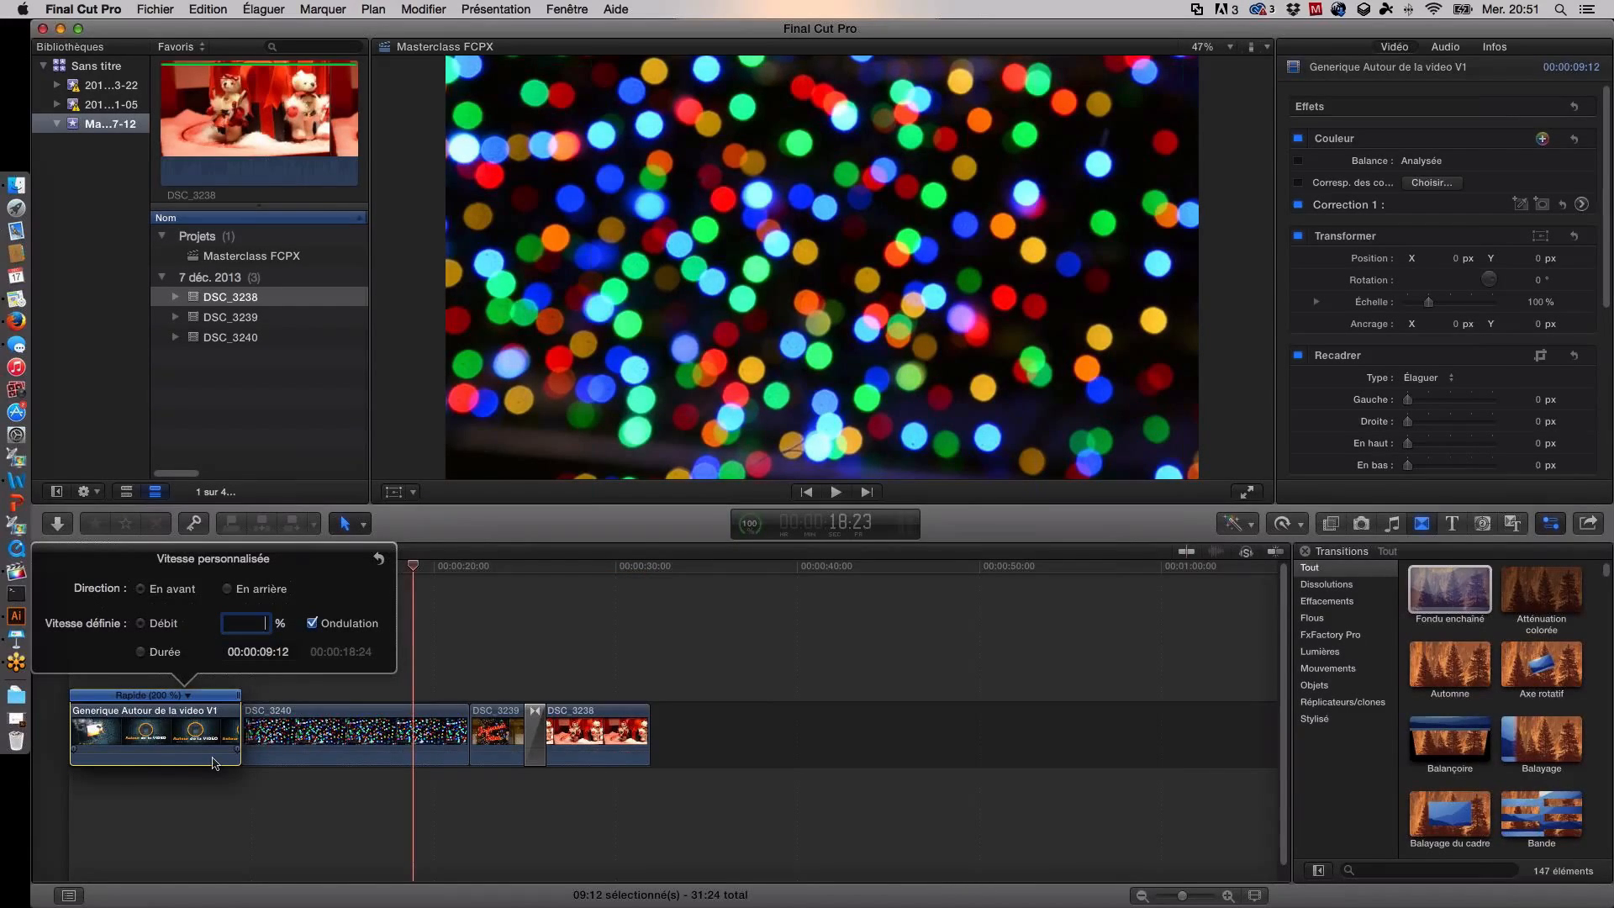
click(439, 659)
Step: Retime the Generique clip interactively with its speed handle to about 412 %, giving a duration of about 4:15
click(218, 695)
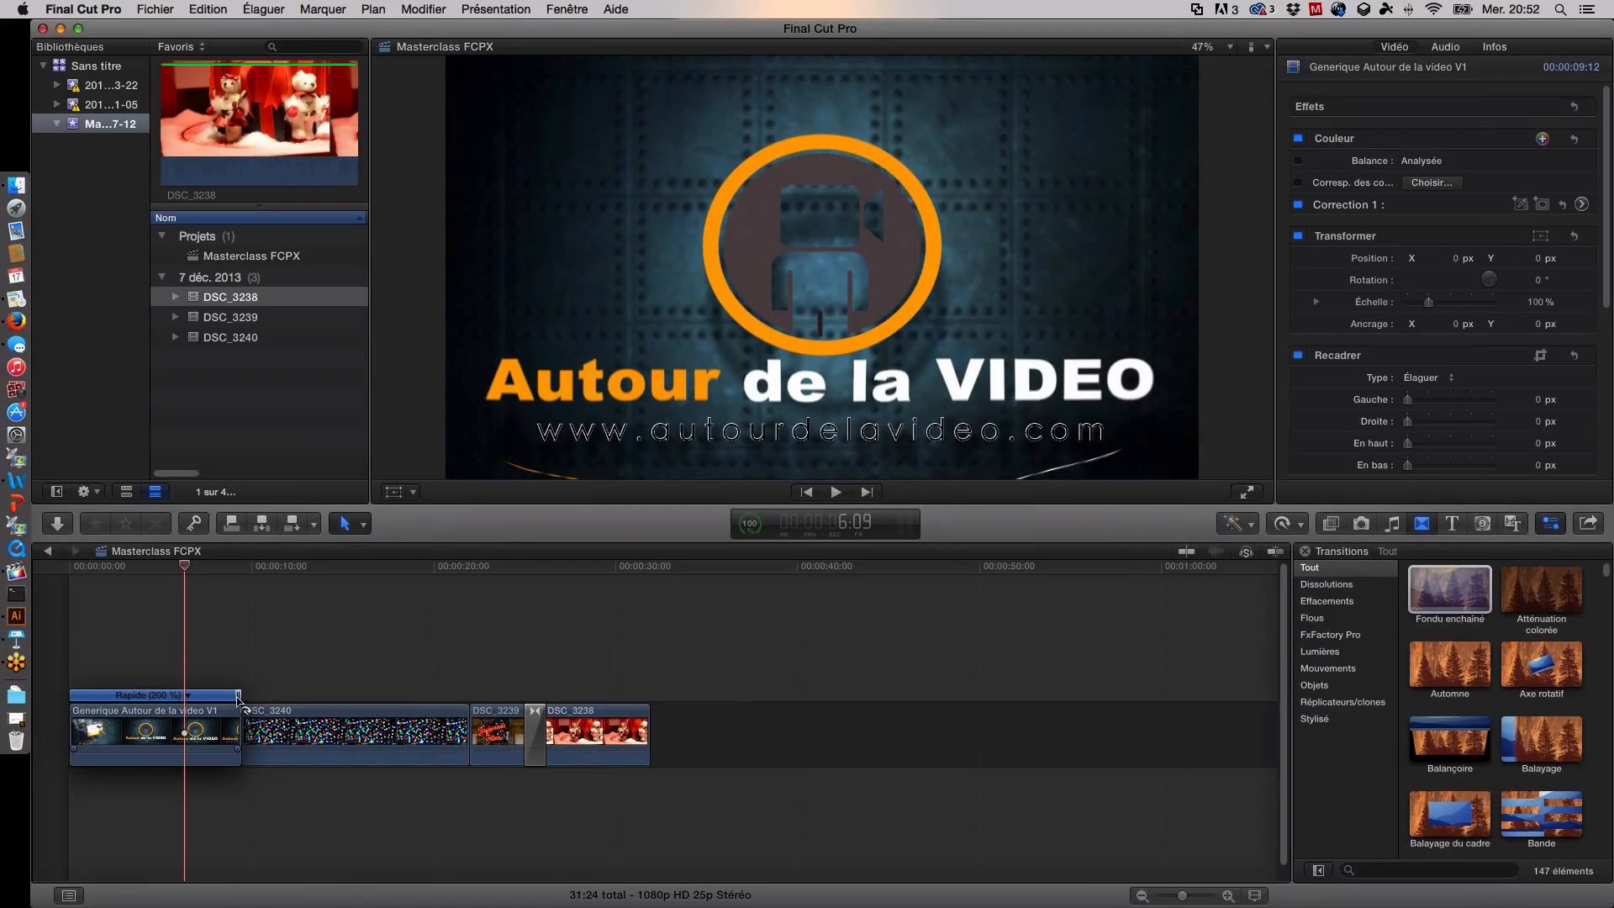
click(240, 700)
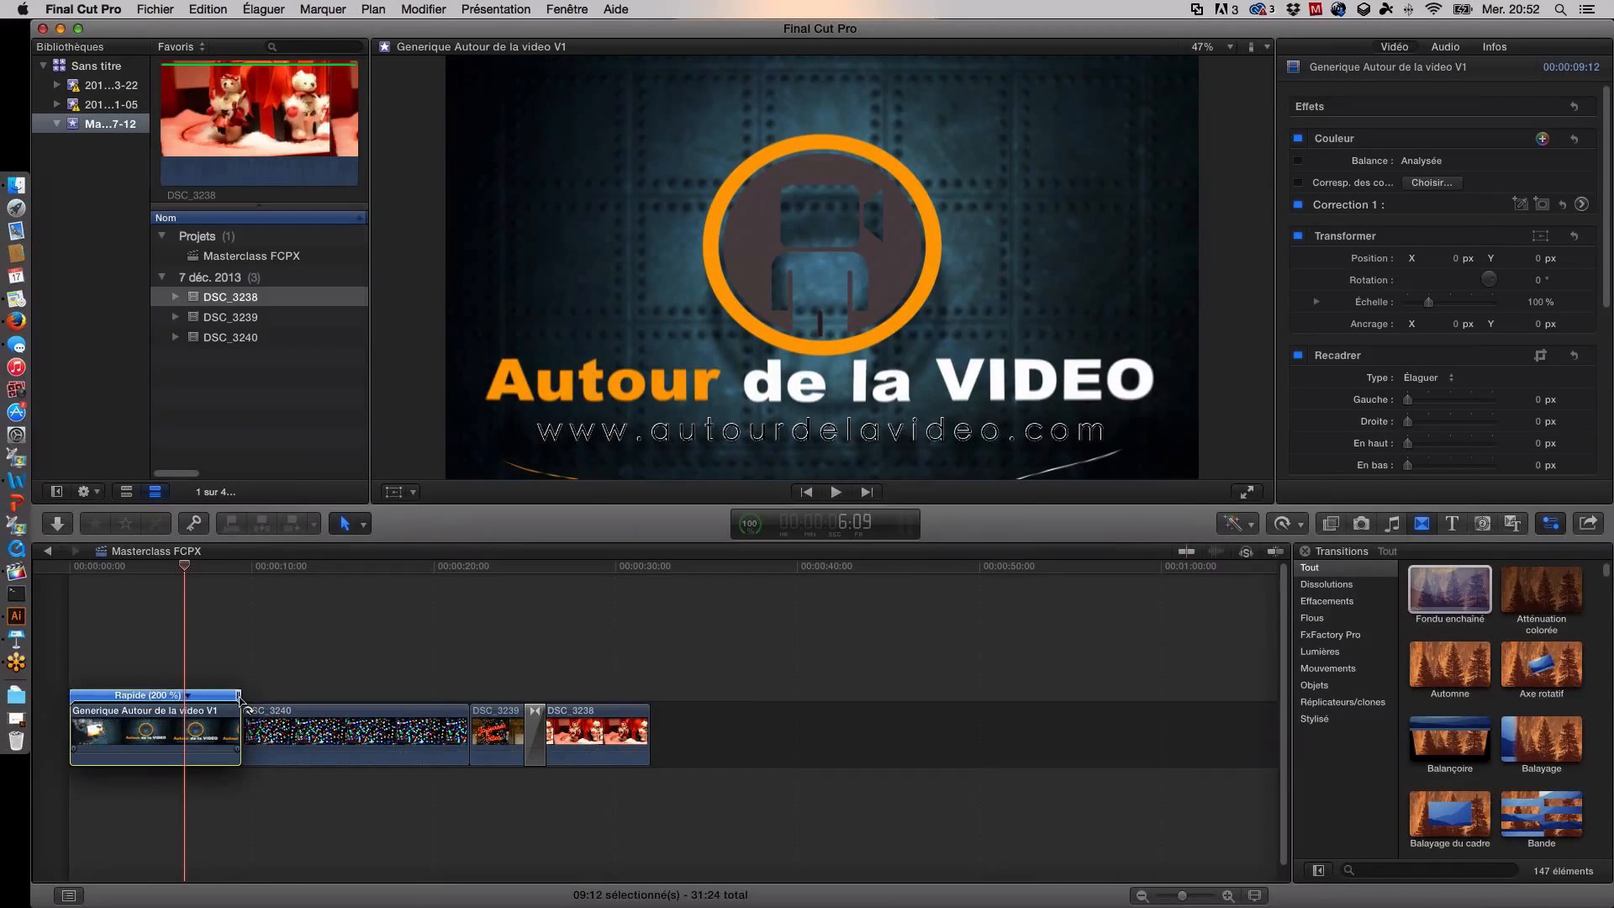
drag(239, 700, 139, 699)
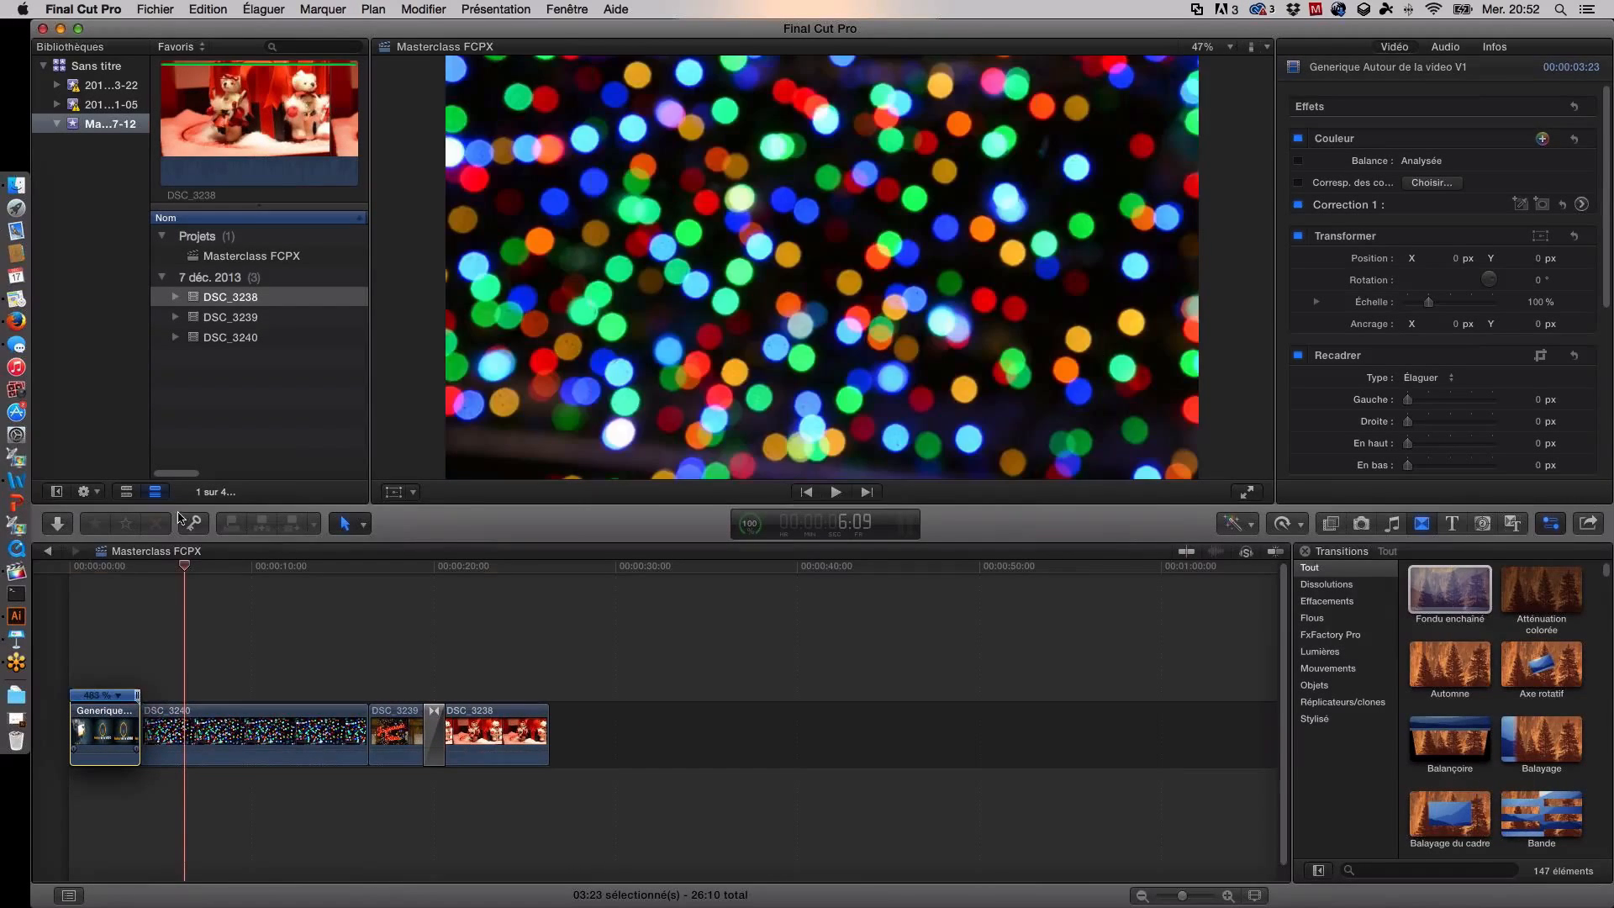
drag(150, 568, 143, 570)
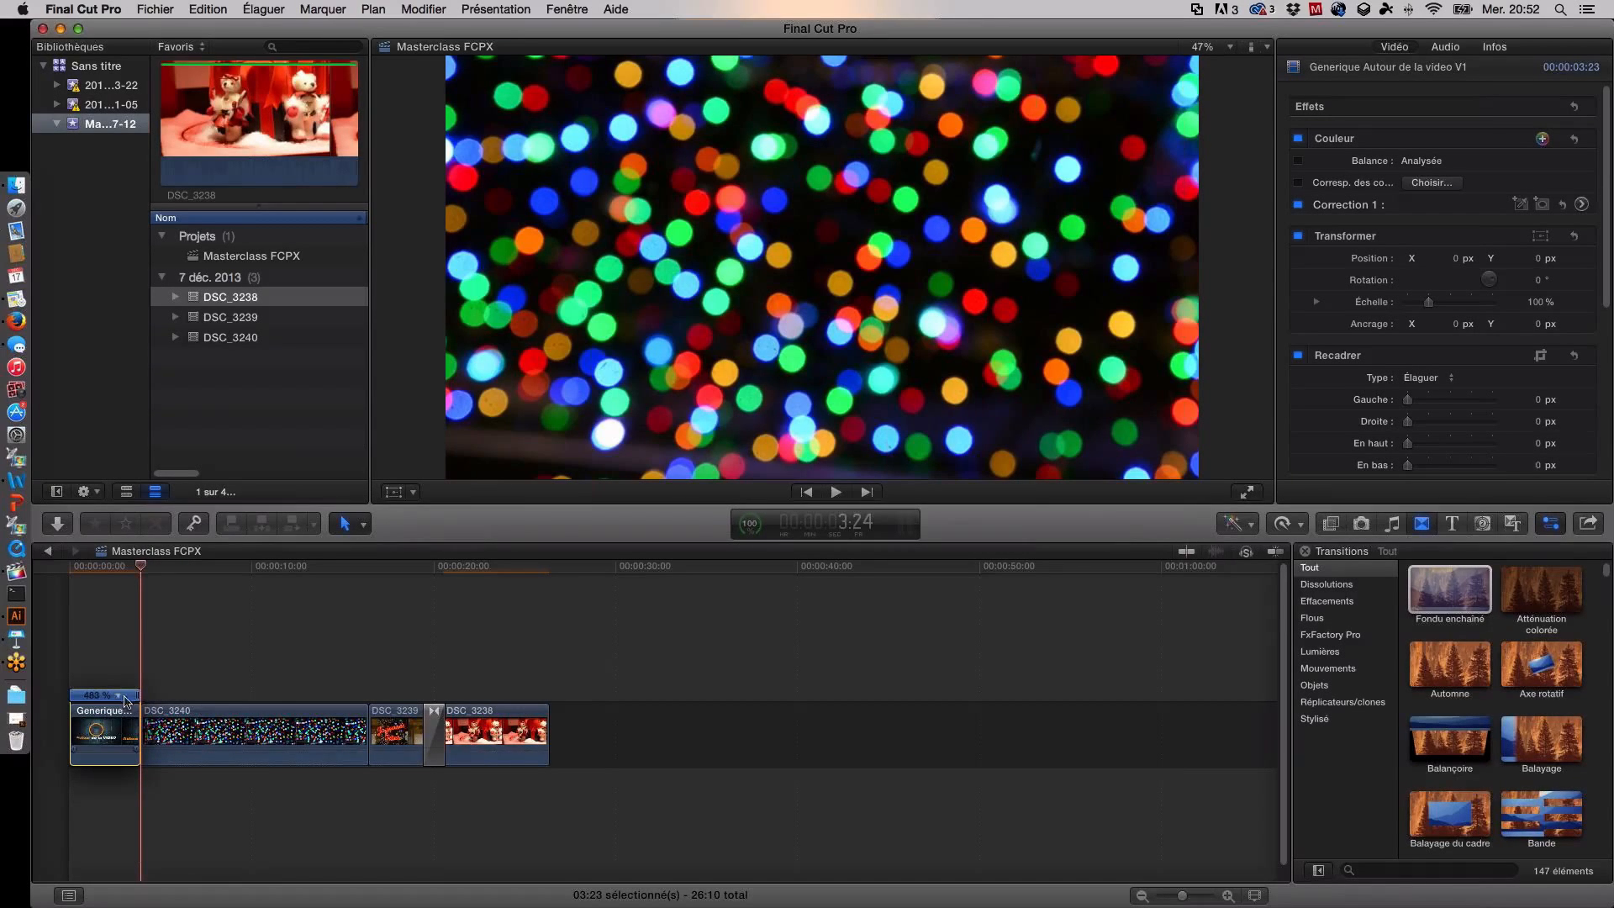
drag(137, 697, 152, 698)
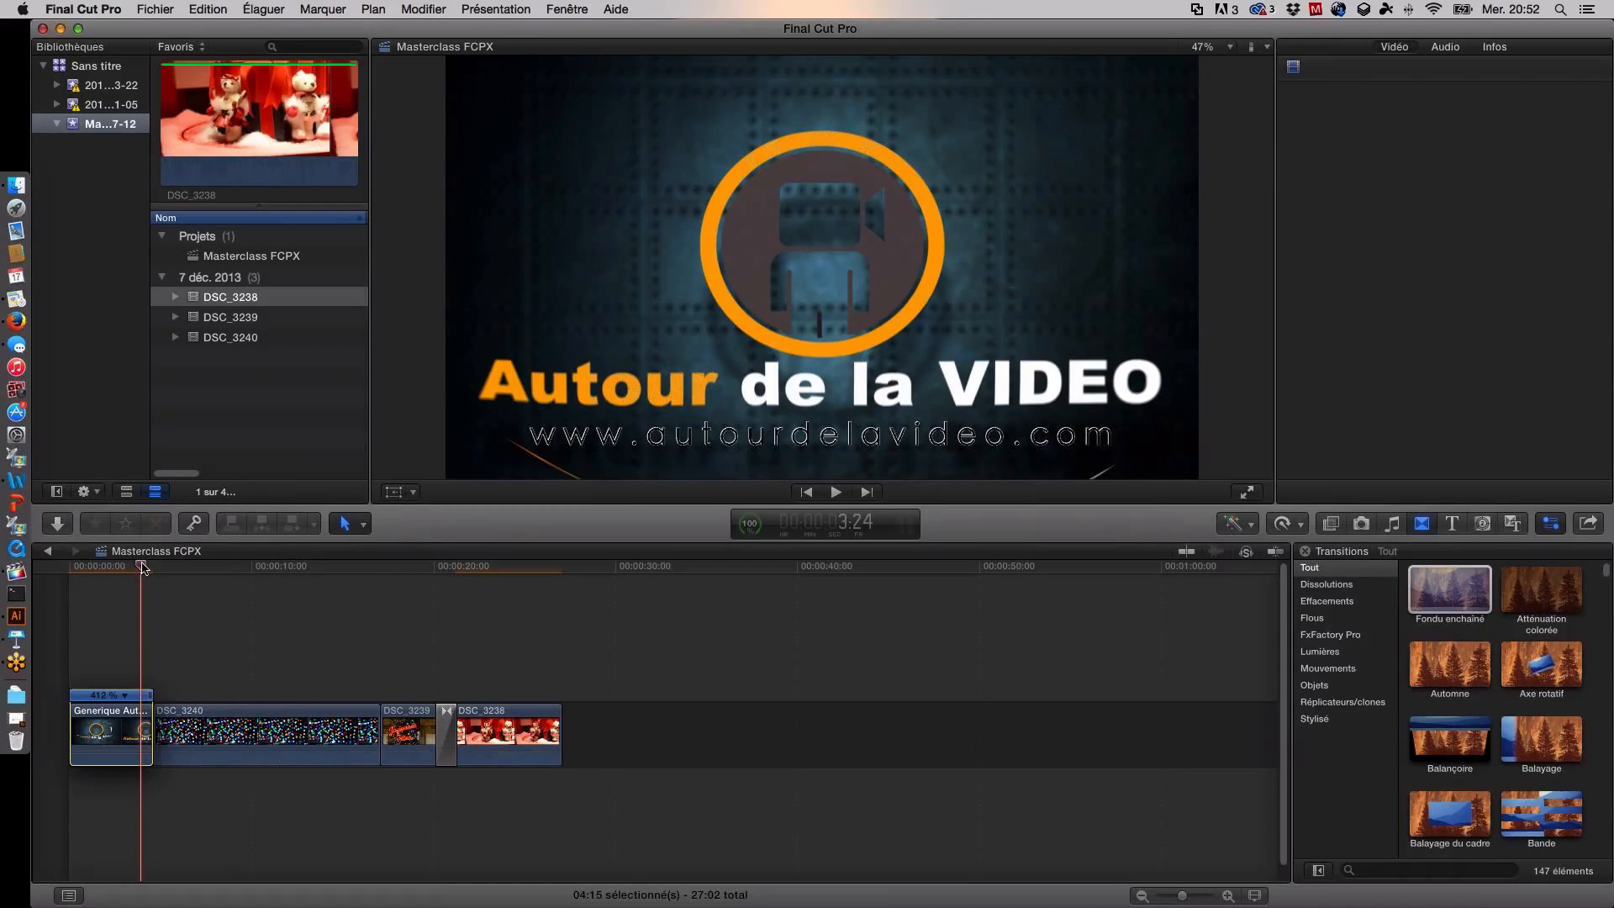
Step: Play the Masterclass FCPX timeline from its start to check the retimed Generique clip and the footage after it
drag(156, 568, 74, 570)
key(space)
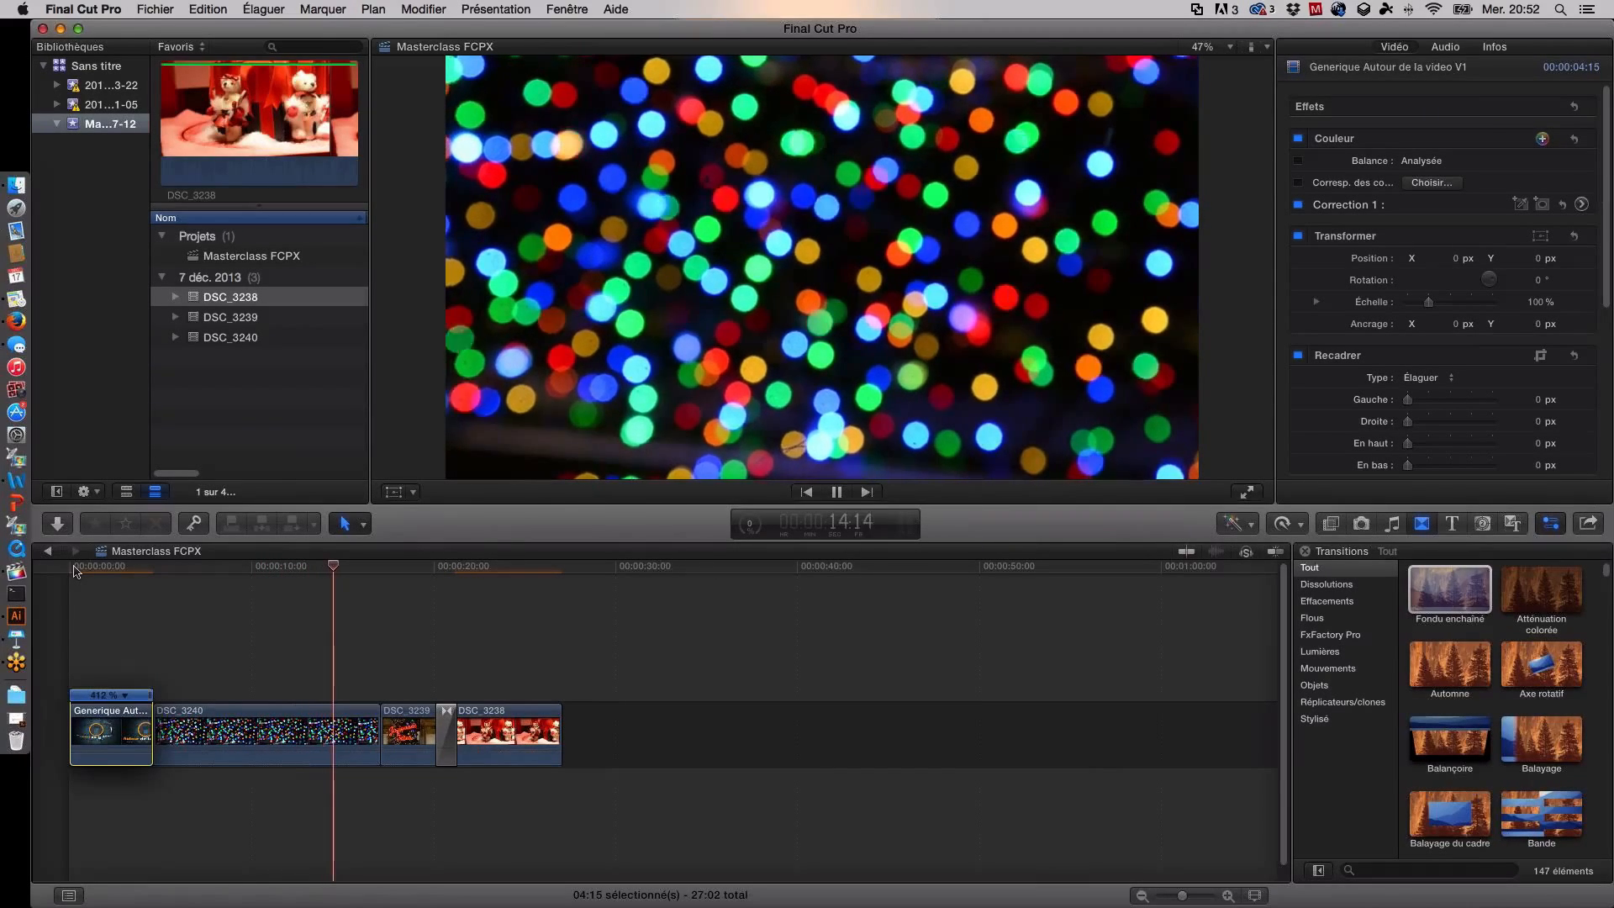
key(space)
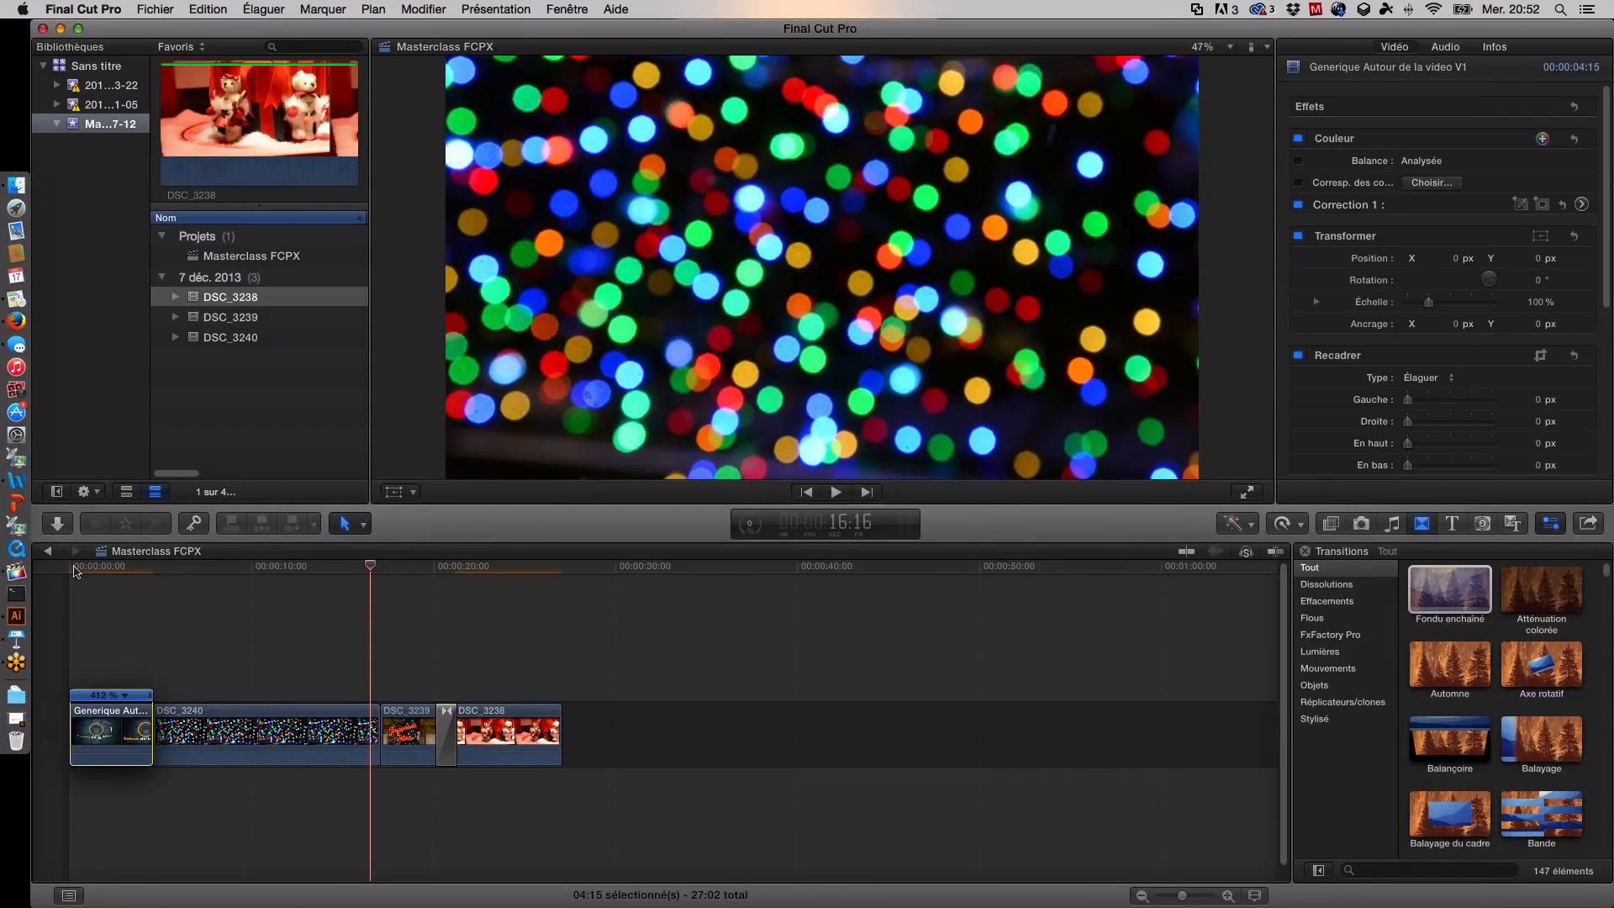
Step: Slow down the Generique Autour de la video V1 clip with the Lente 50 % retiming preset
click(95, 697)
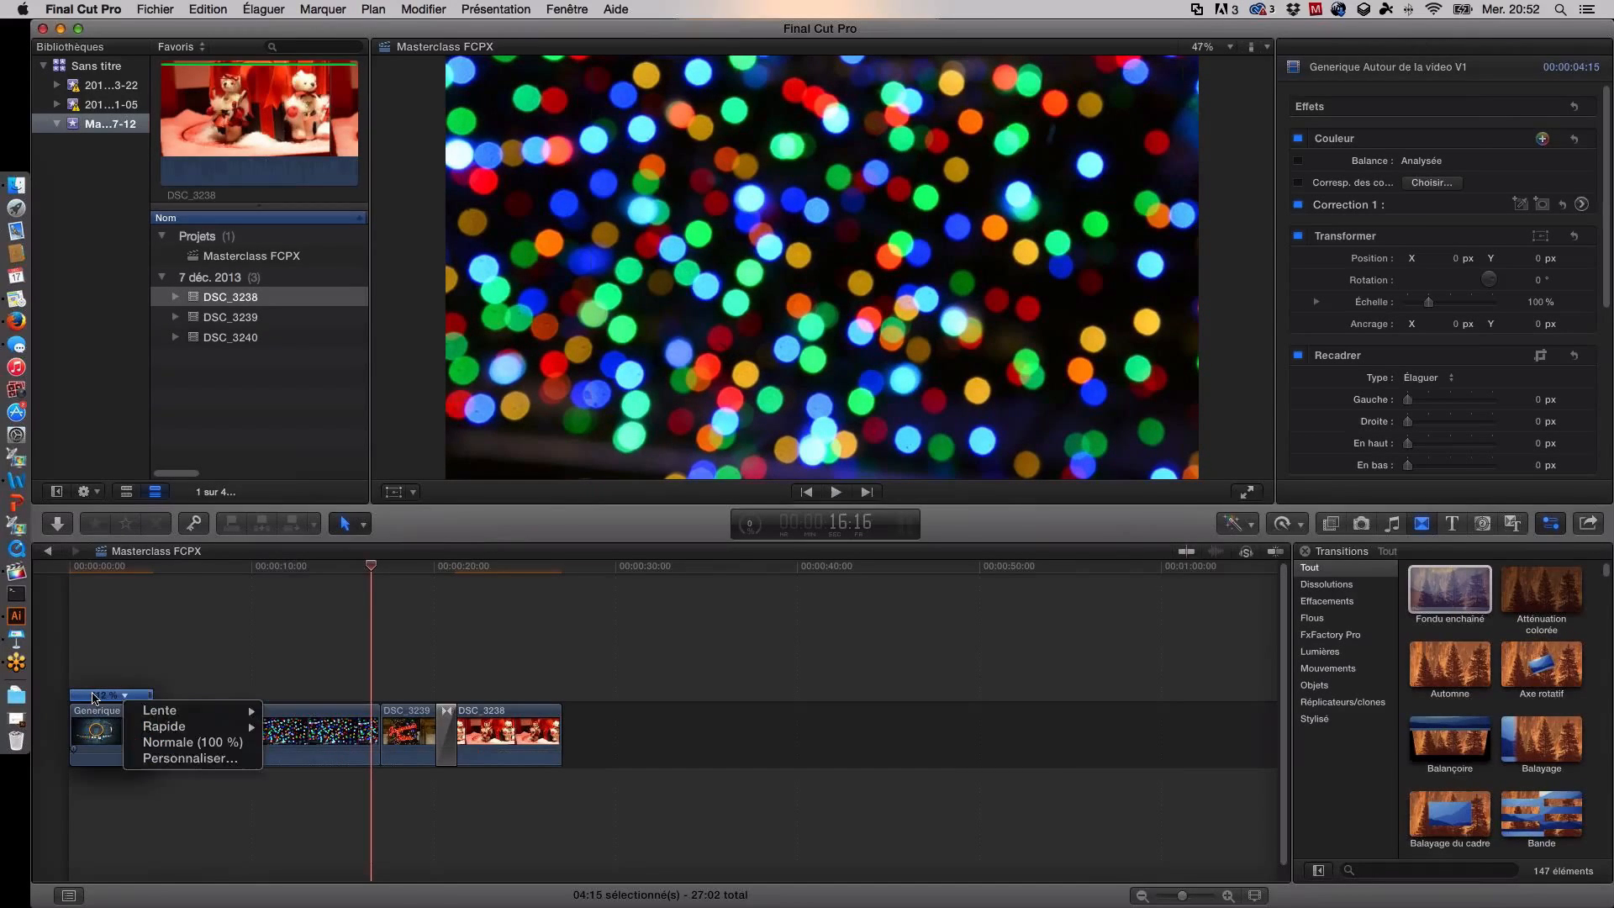
mouse_move(212, 716)
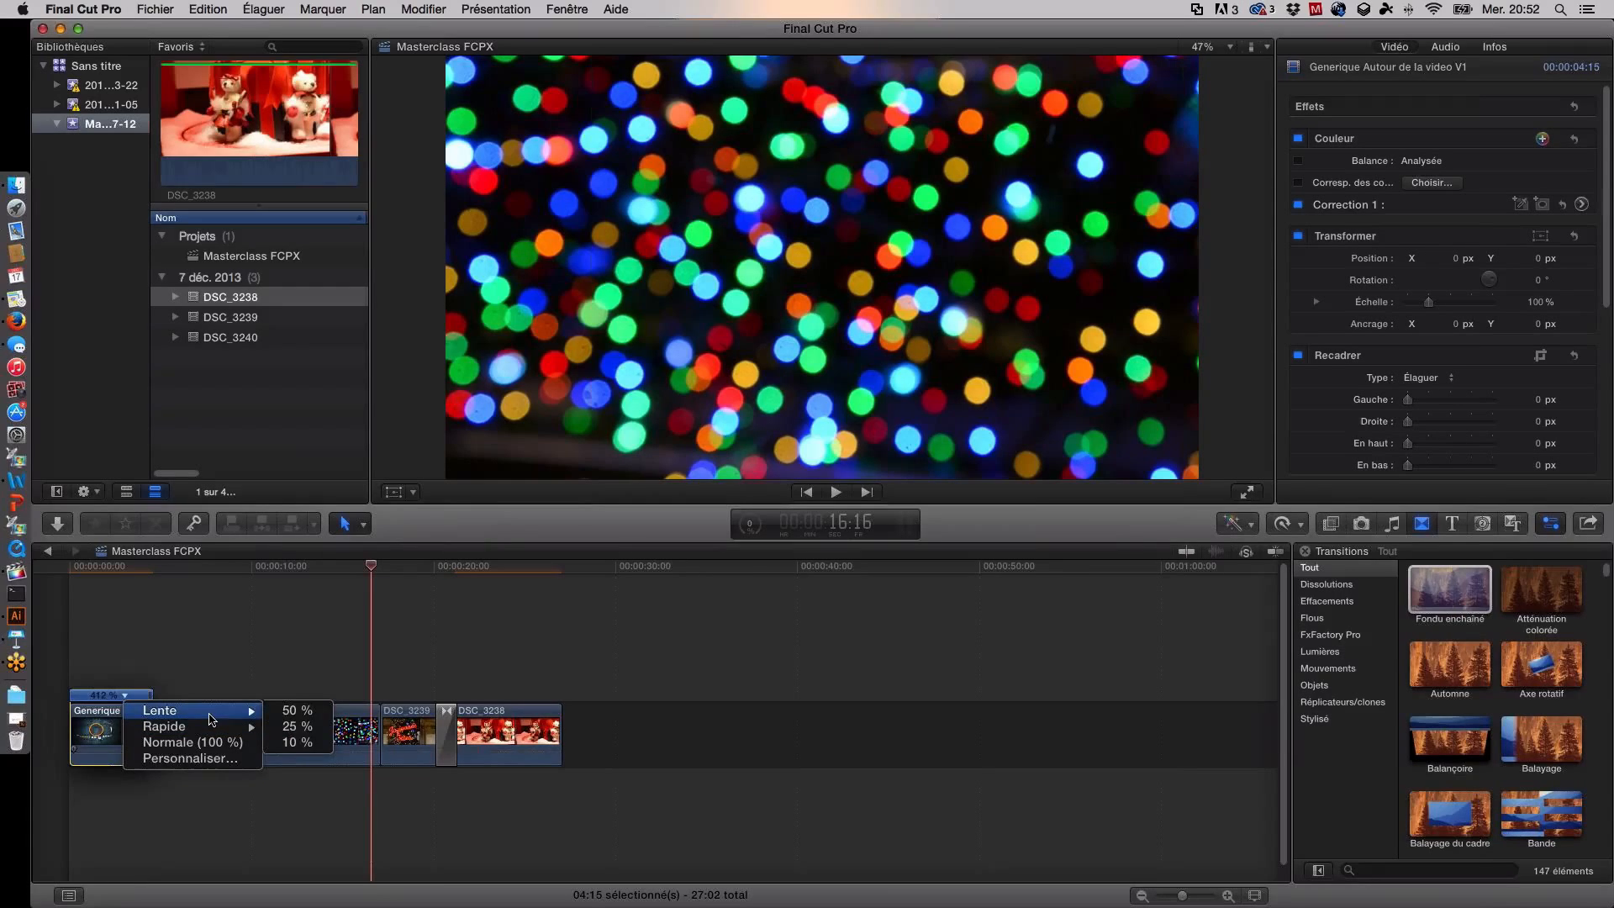
click(286, 711)
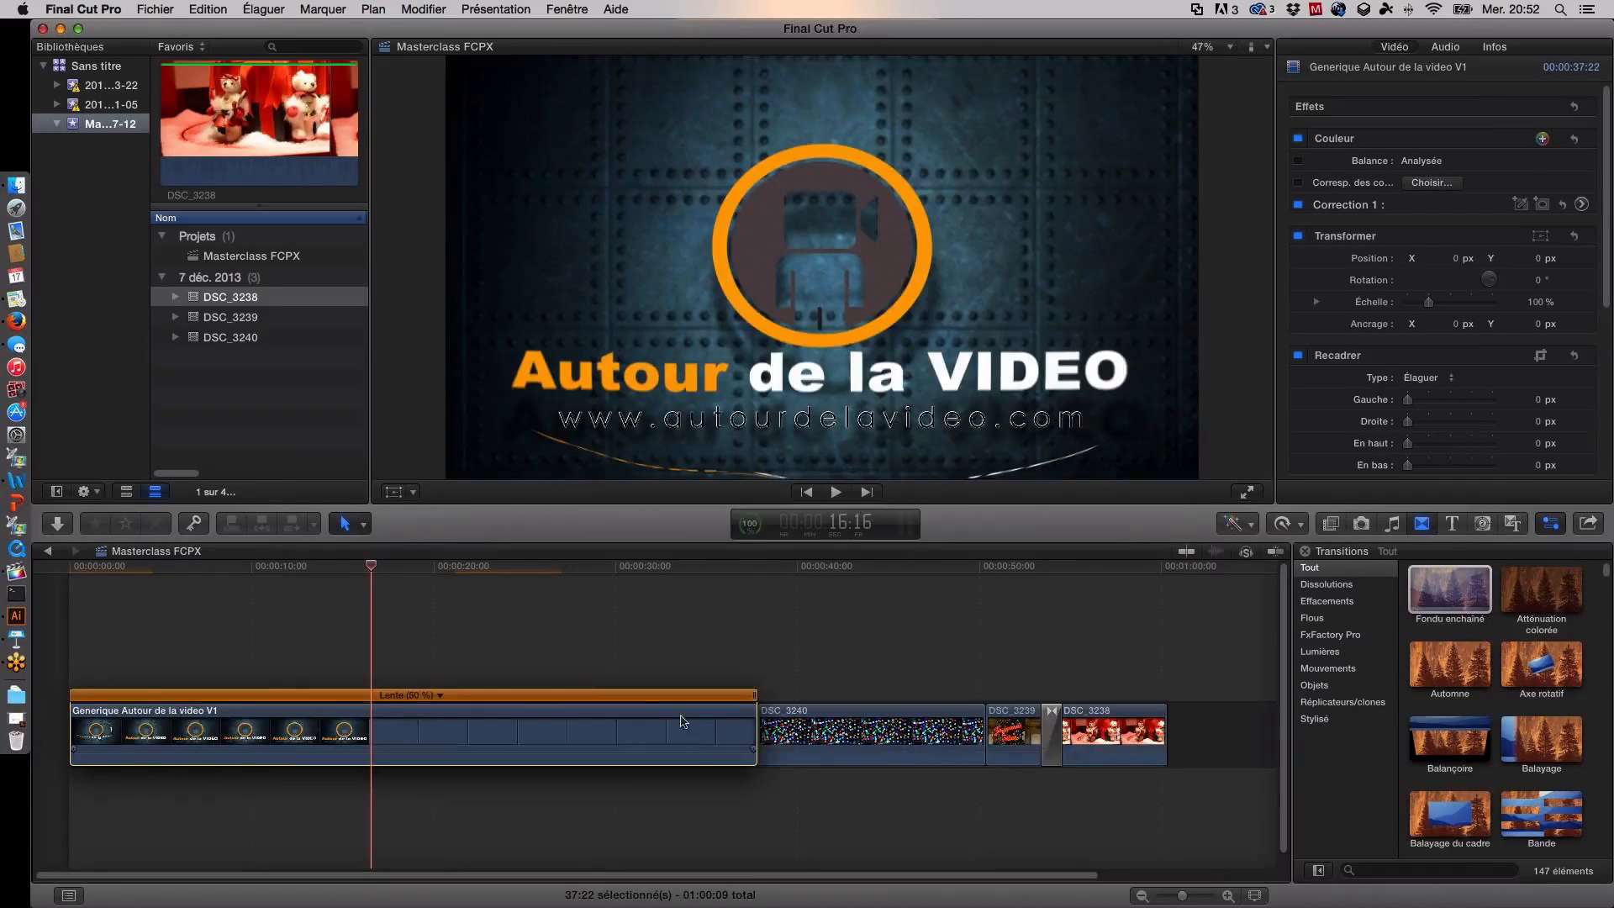
Step: Retime the Generique clip interactively with its speed handle to a duration of about 3:21, and play it from the timeline's start
drag(755, 697, 986, 707)
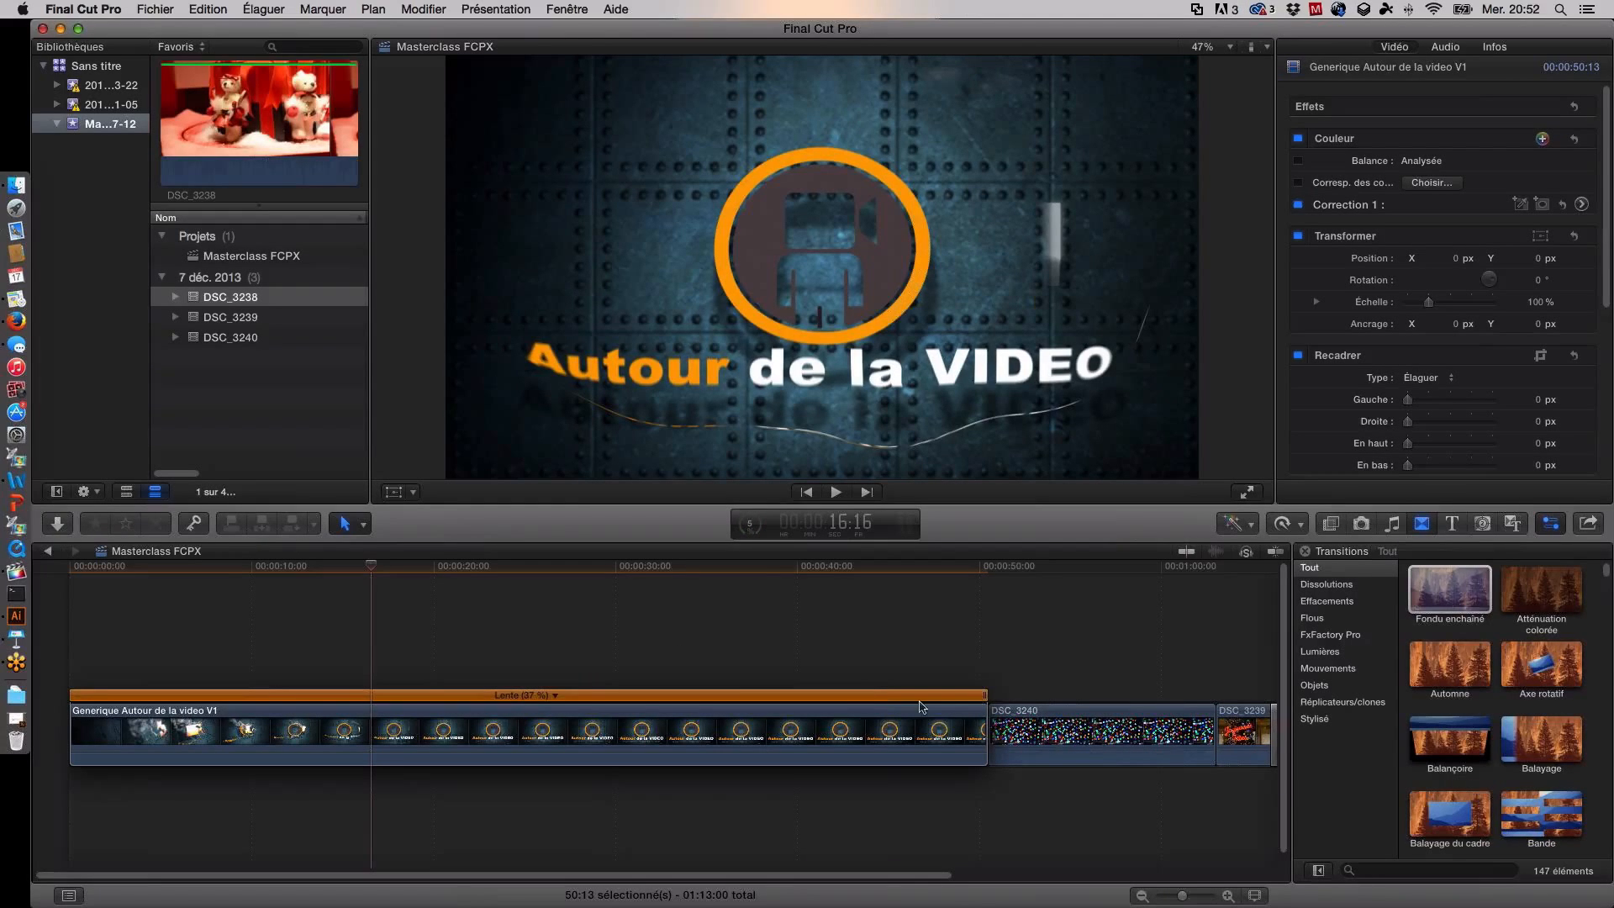
drag(987, 701, 636, 697)
drag(539, 691, 412, 679)
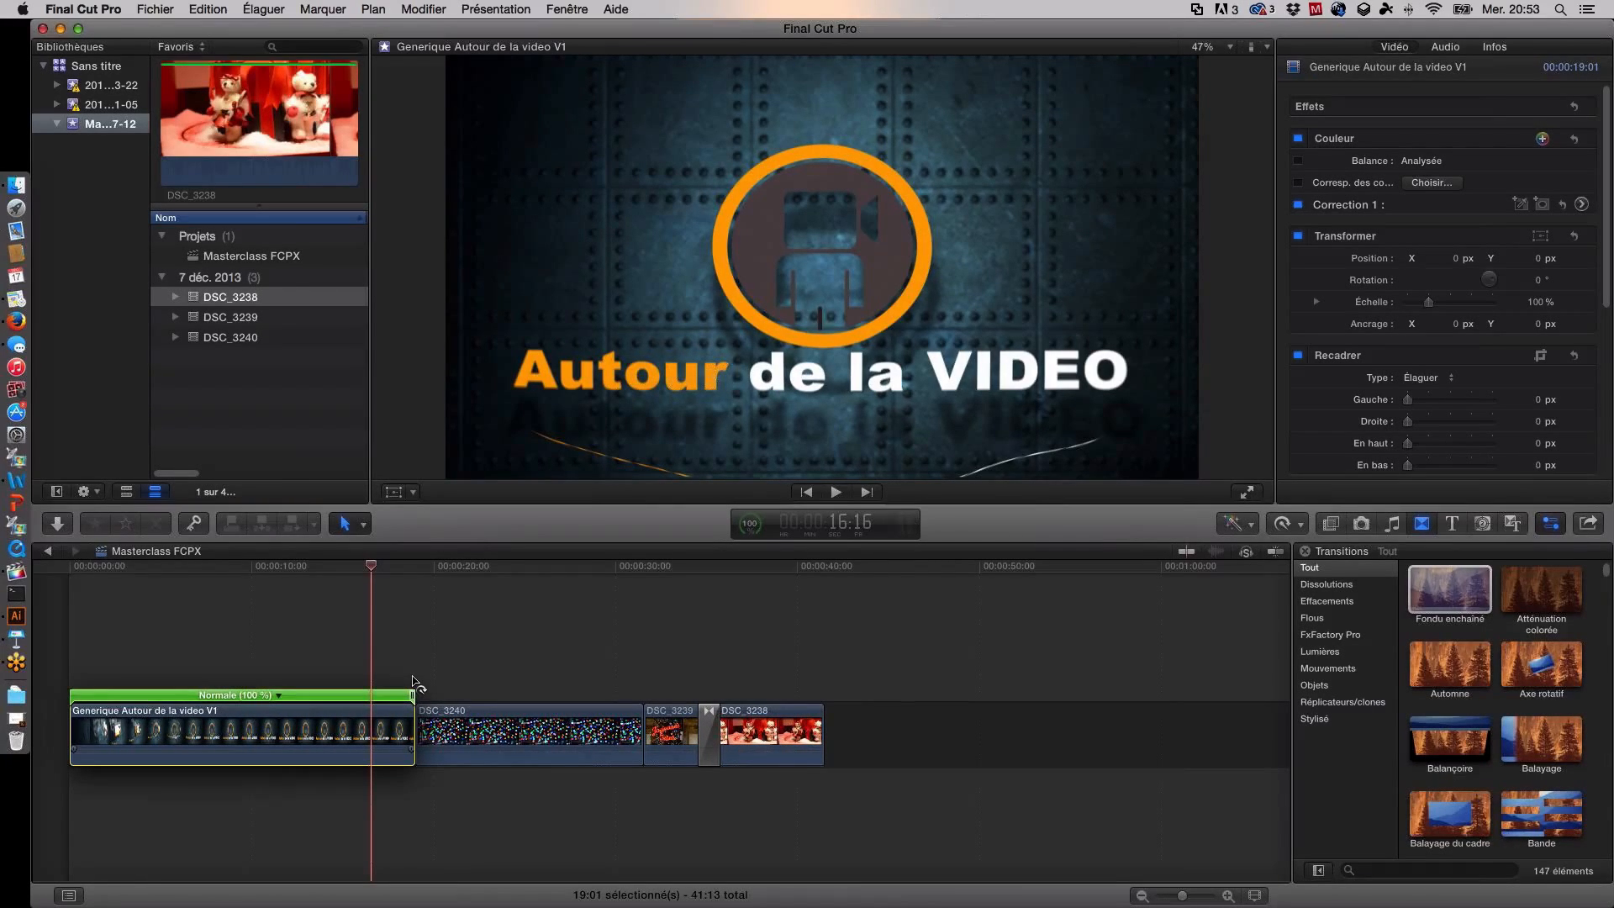
drag(413, 682, 898, 713)
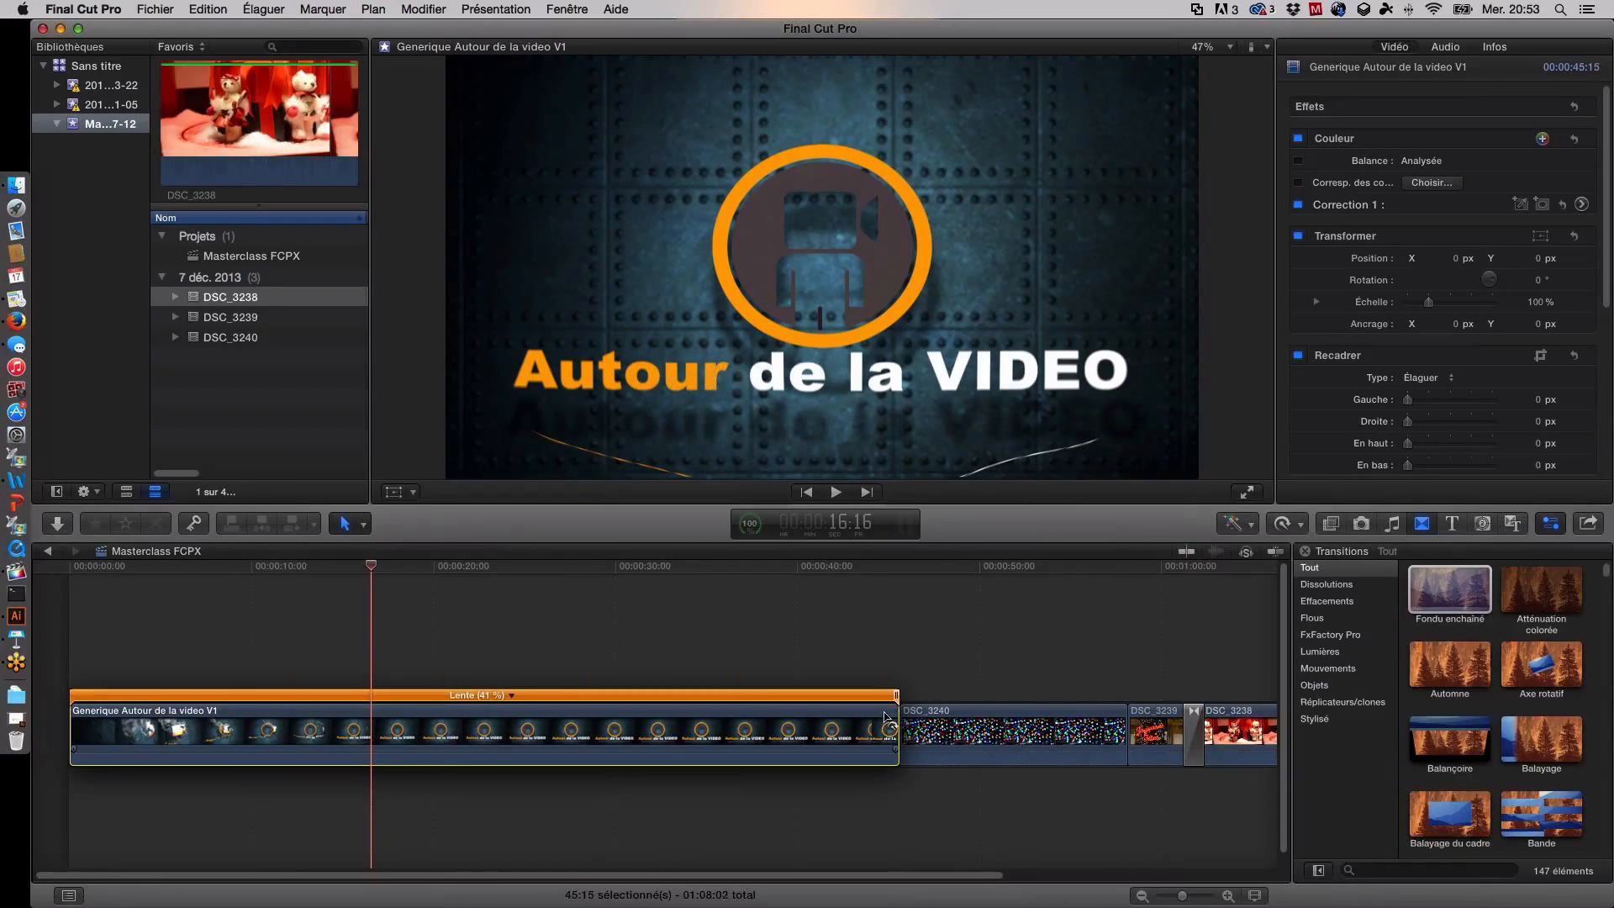
drag(897, 714, 135, 703)
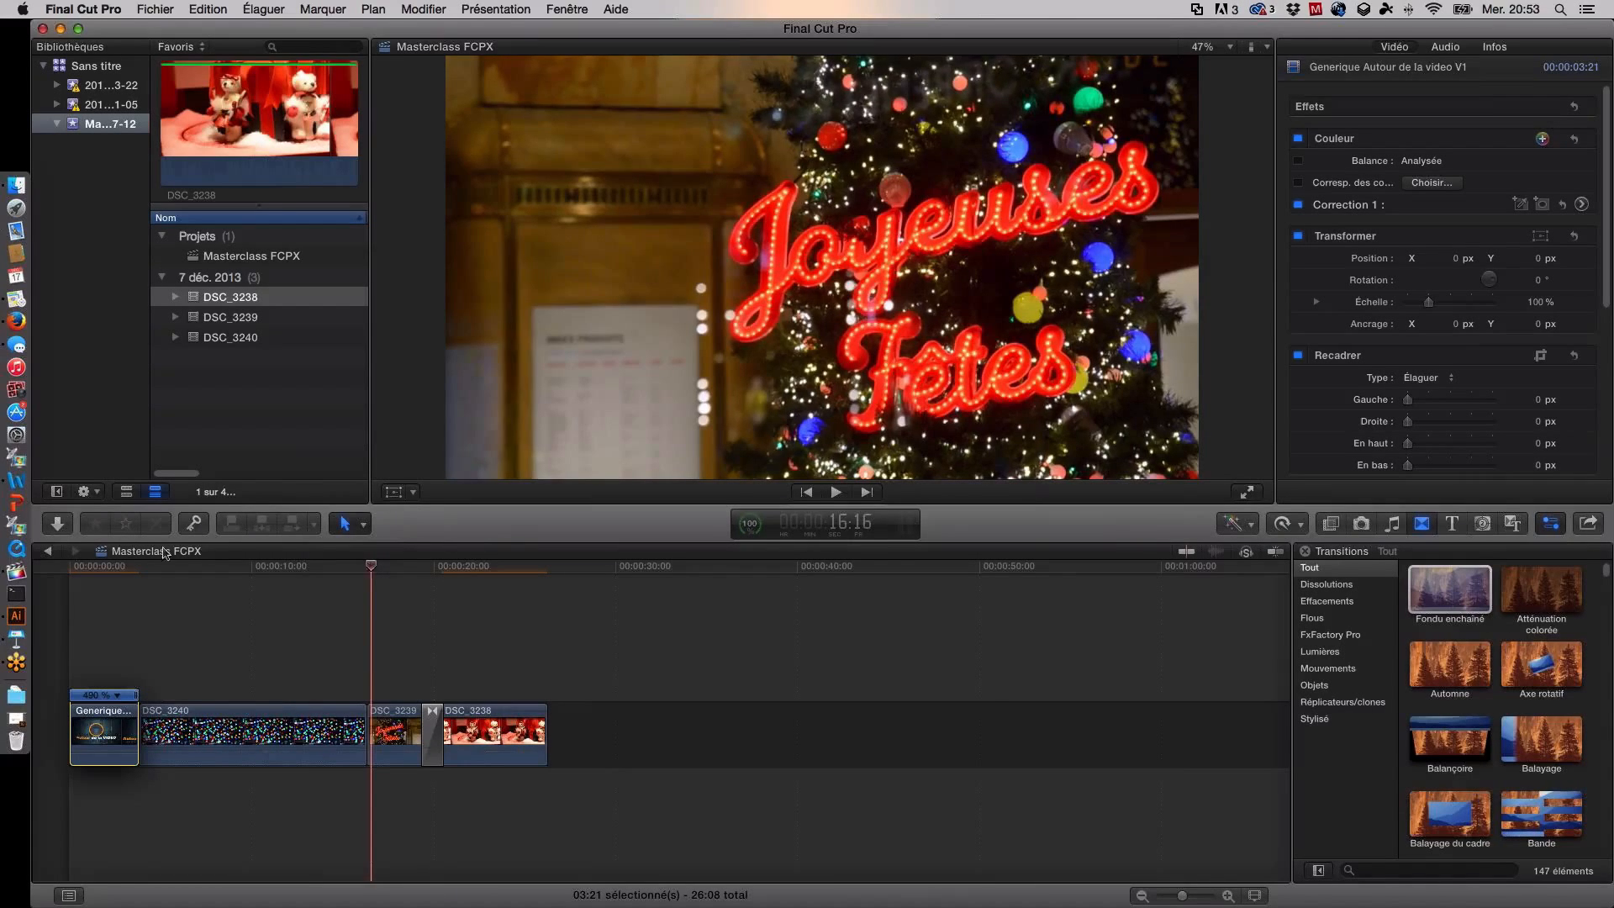
click(62, 565)
key(space)
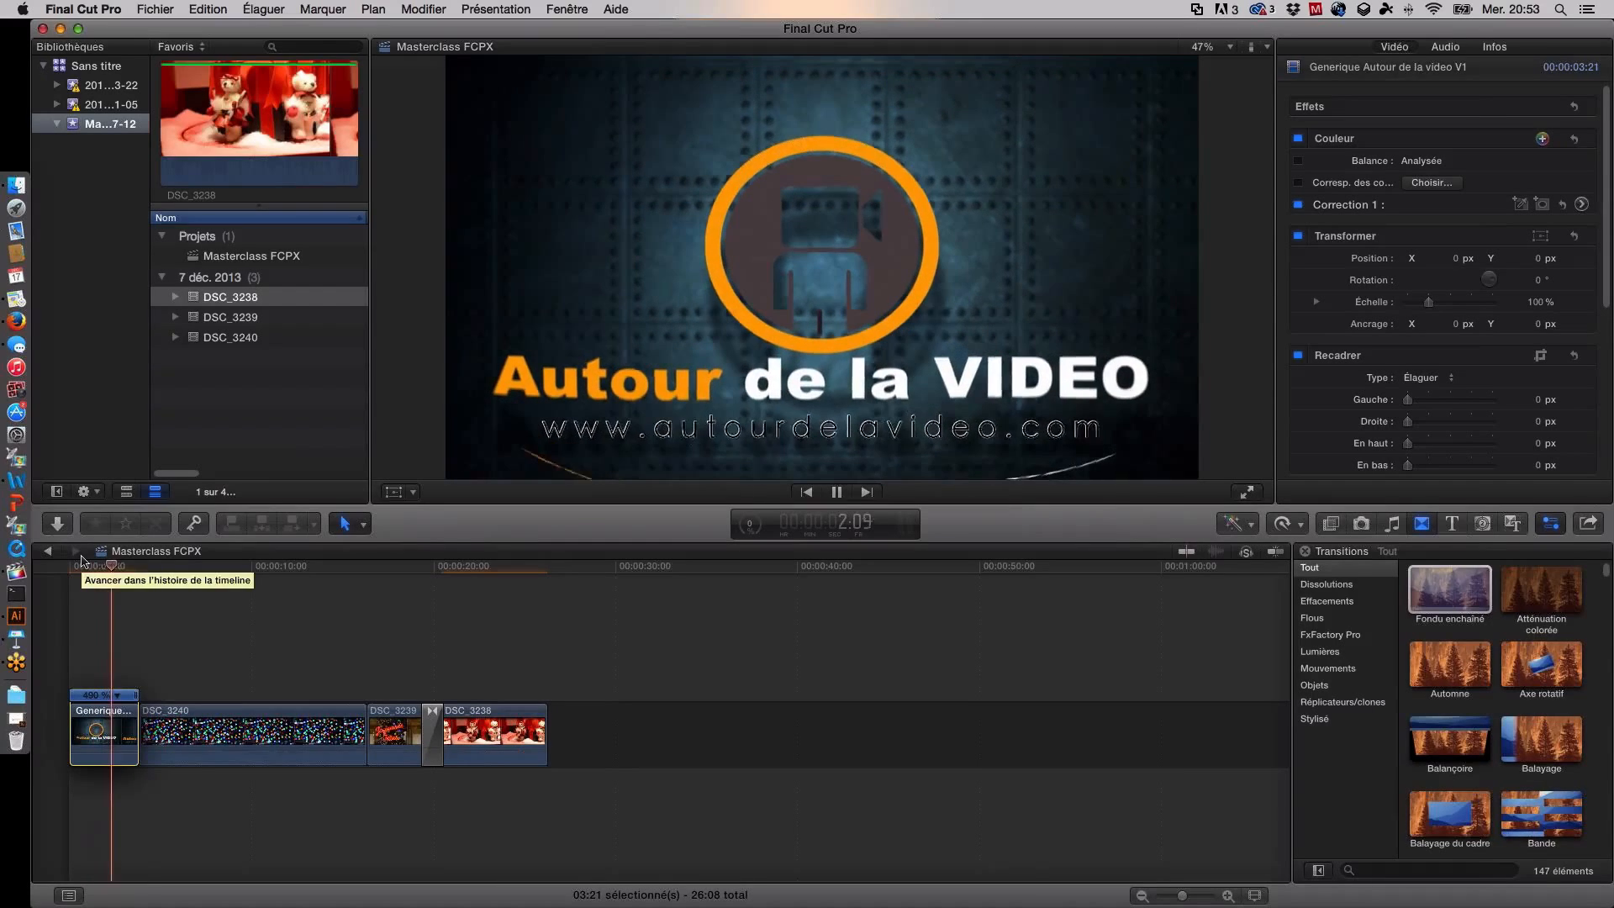
key(space)
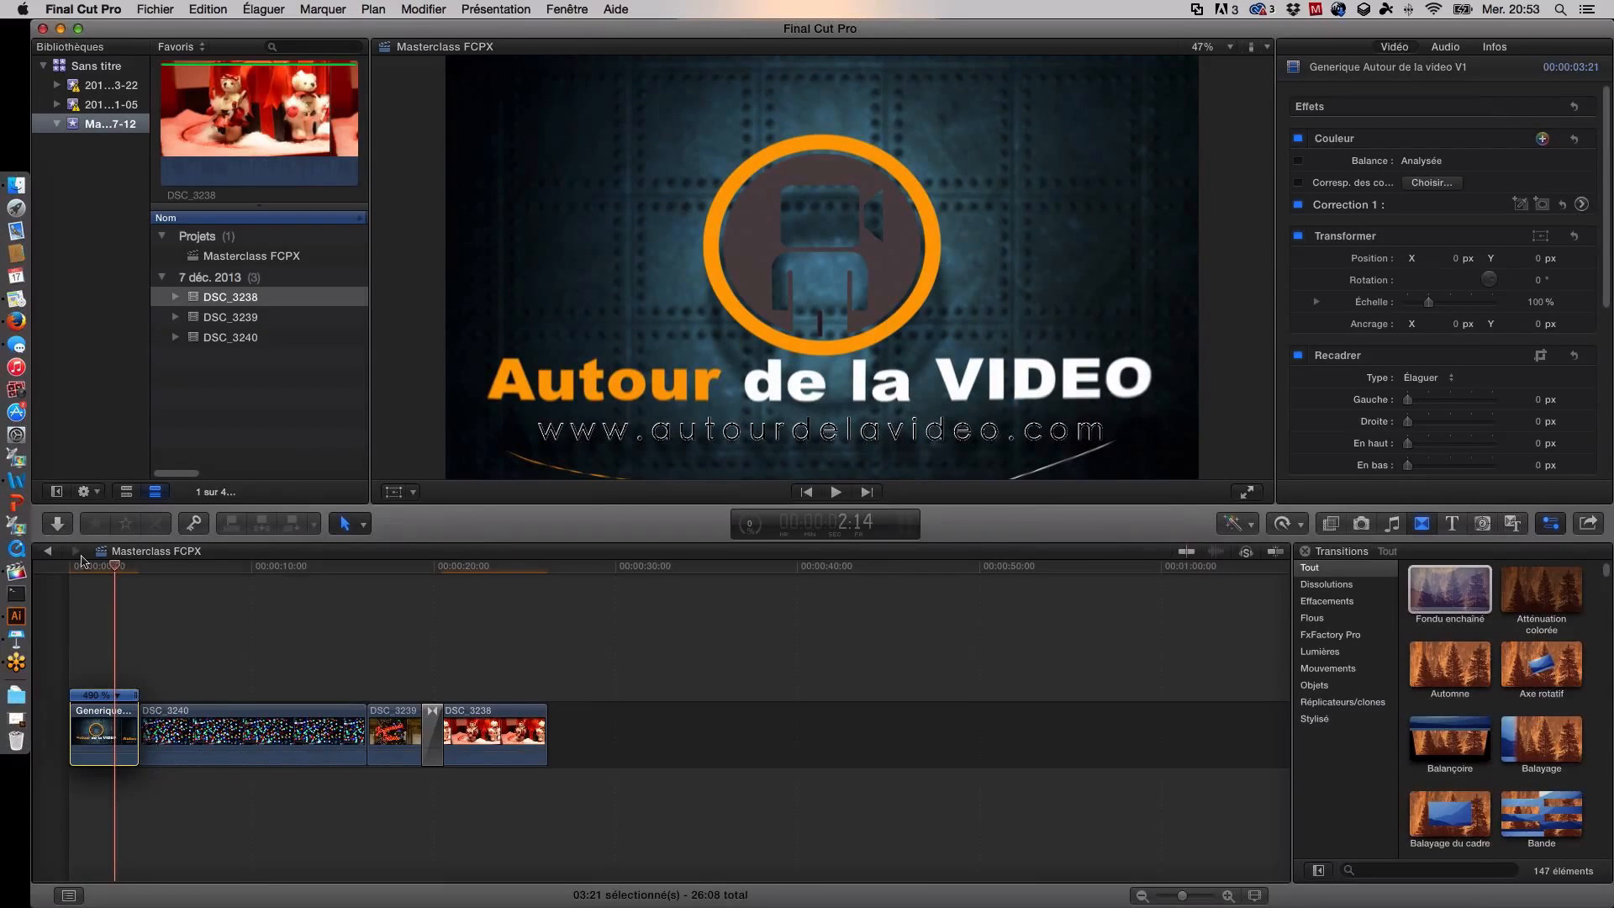
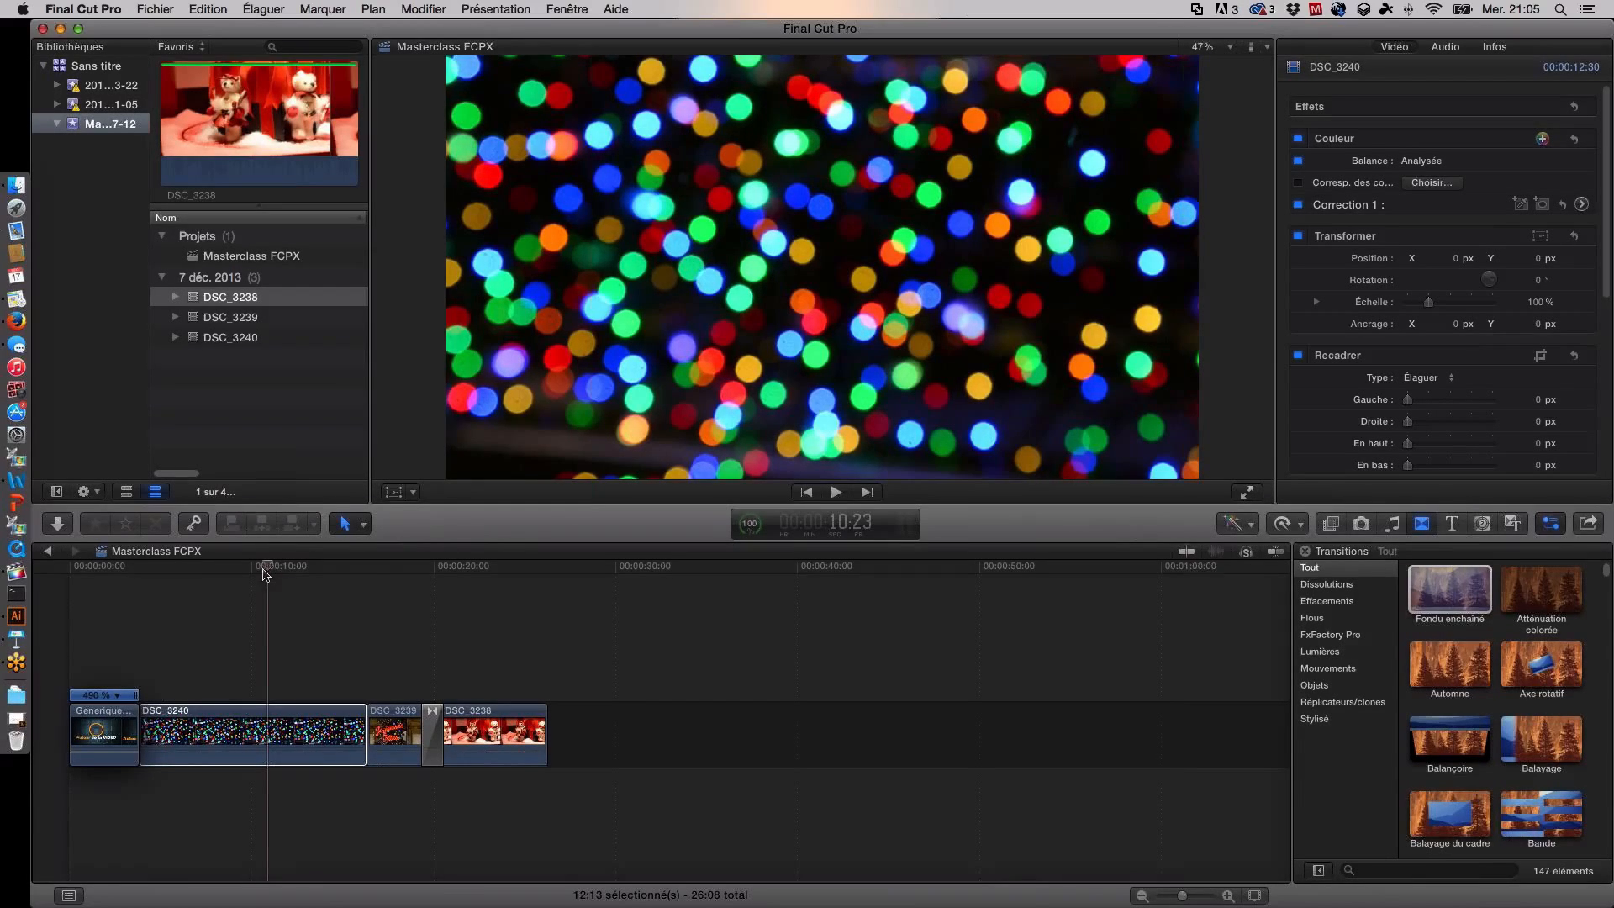
Step: Delete the Fondu enchaîné transition between DSC_3239 and DSC_3238
click(383, 567)
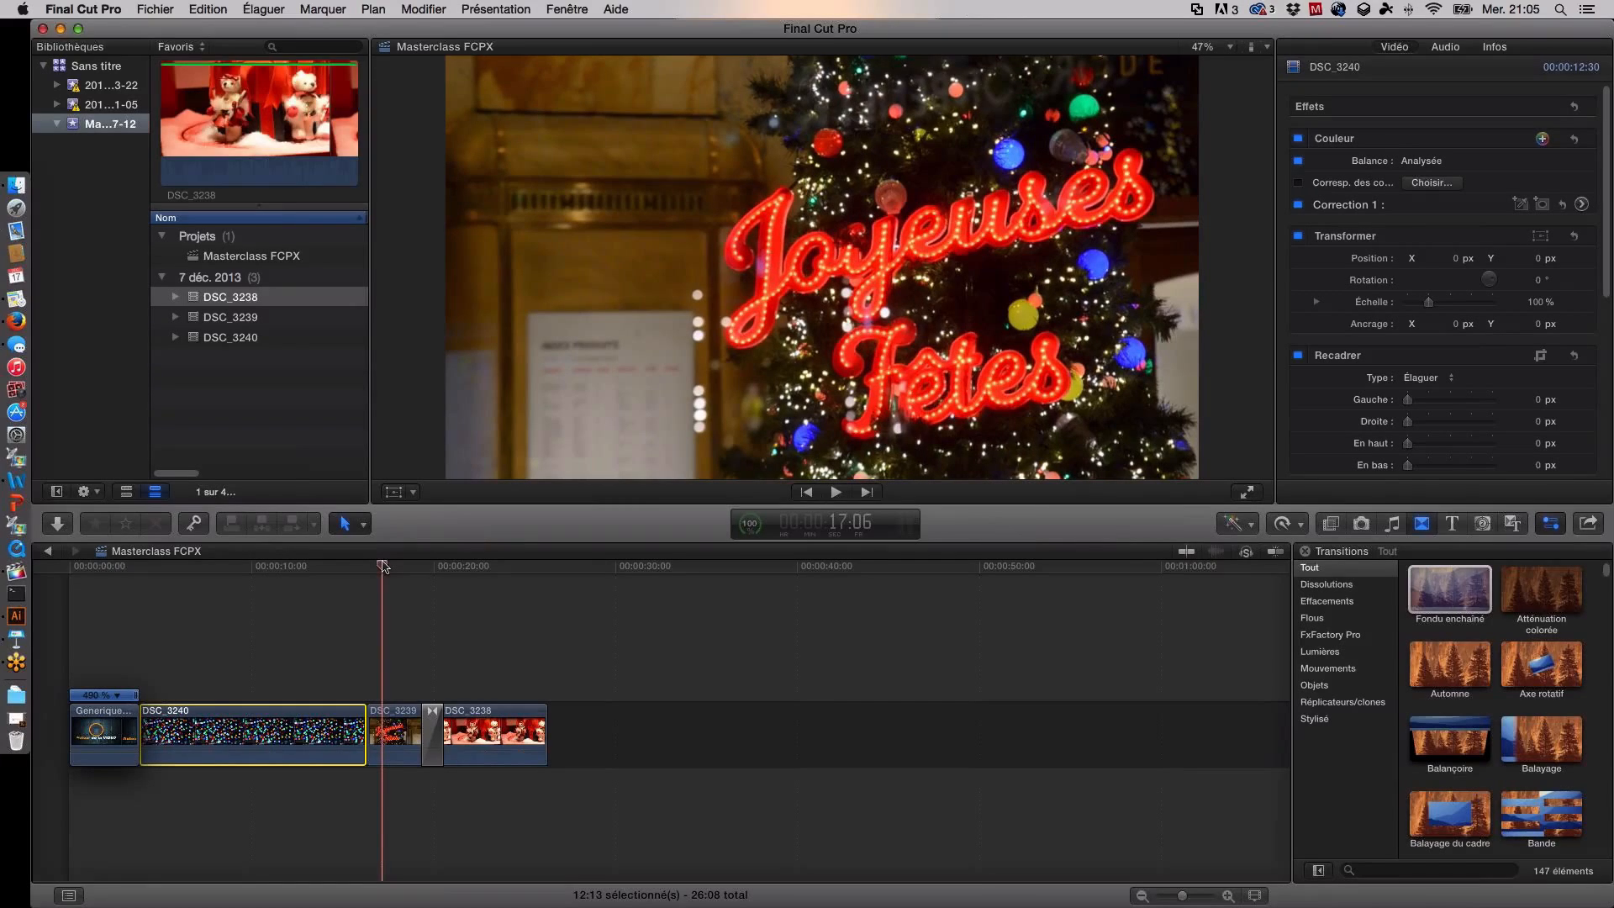
drag(383, 566, 489, 570)
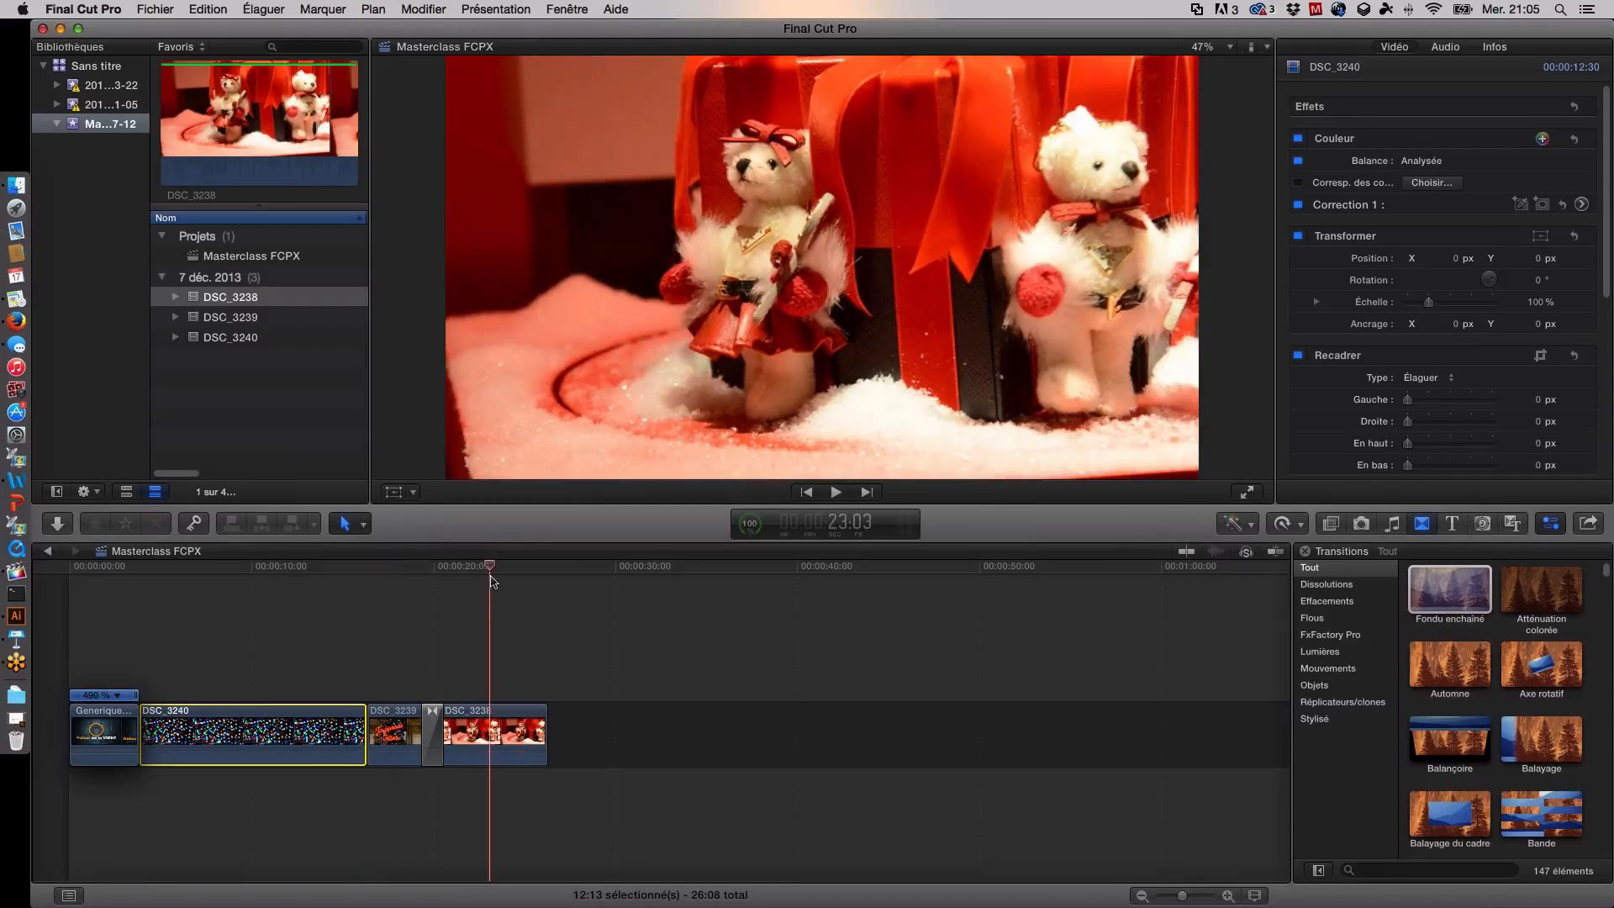
click(473, 714)
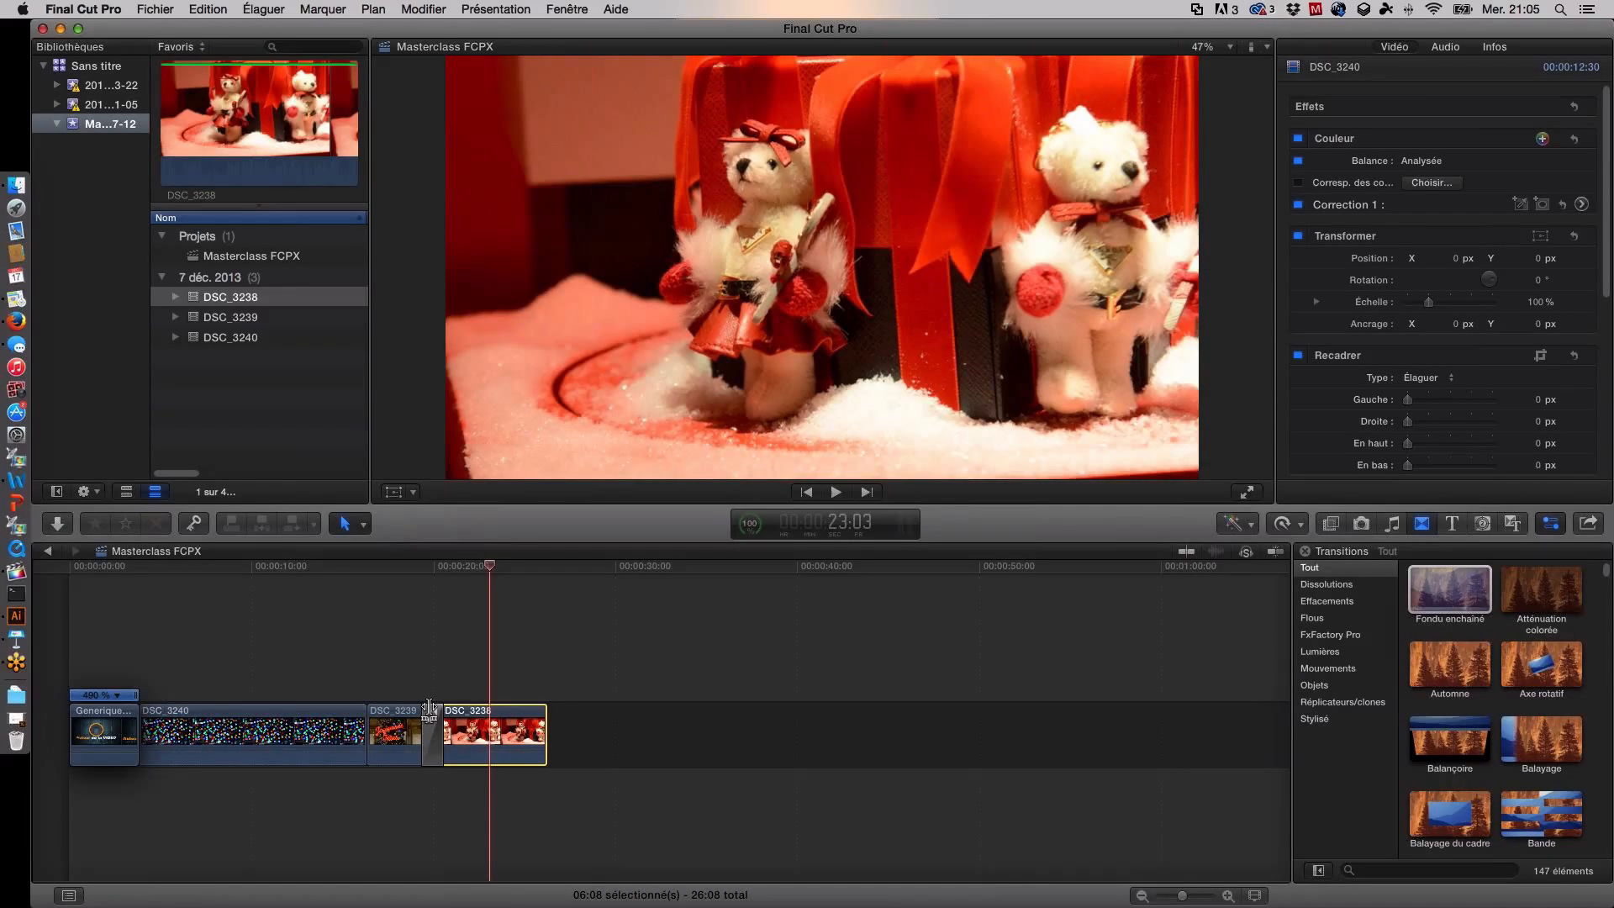
click(432, 739)
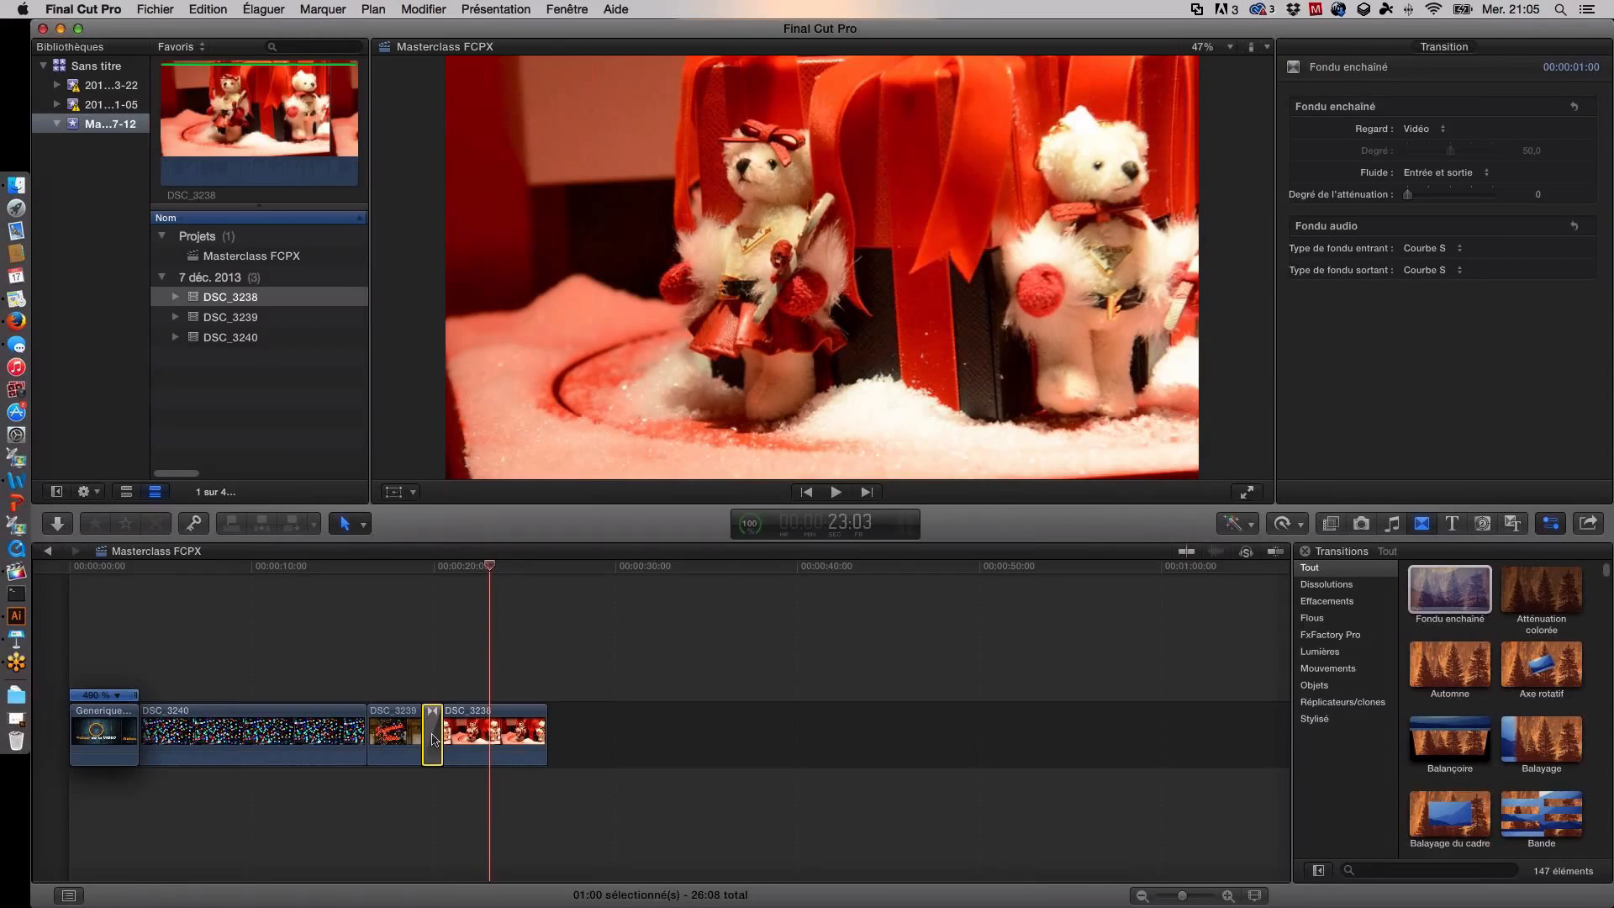
key(Delete)
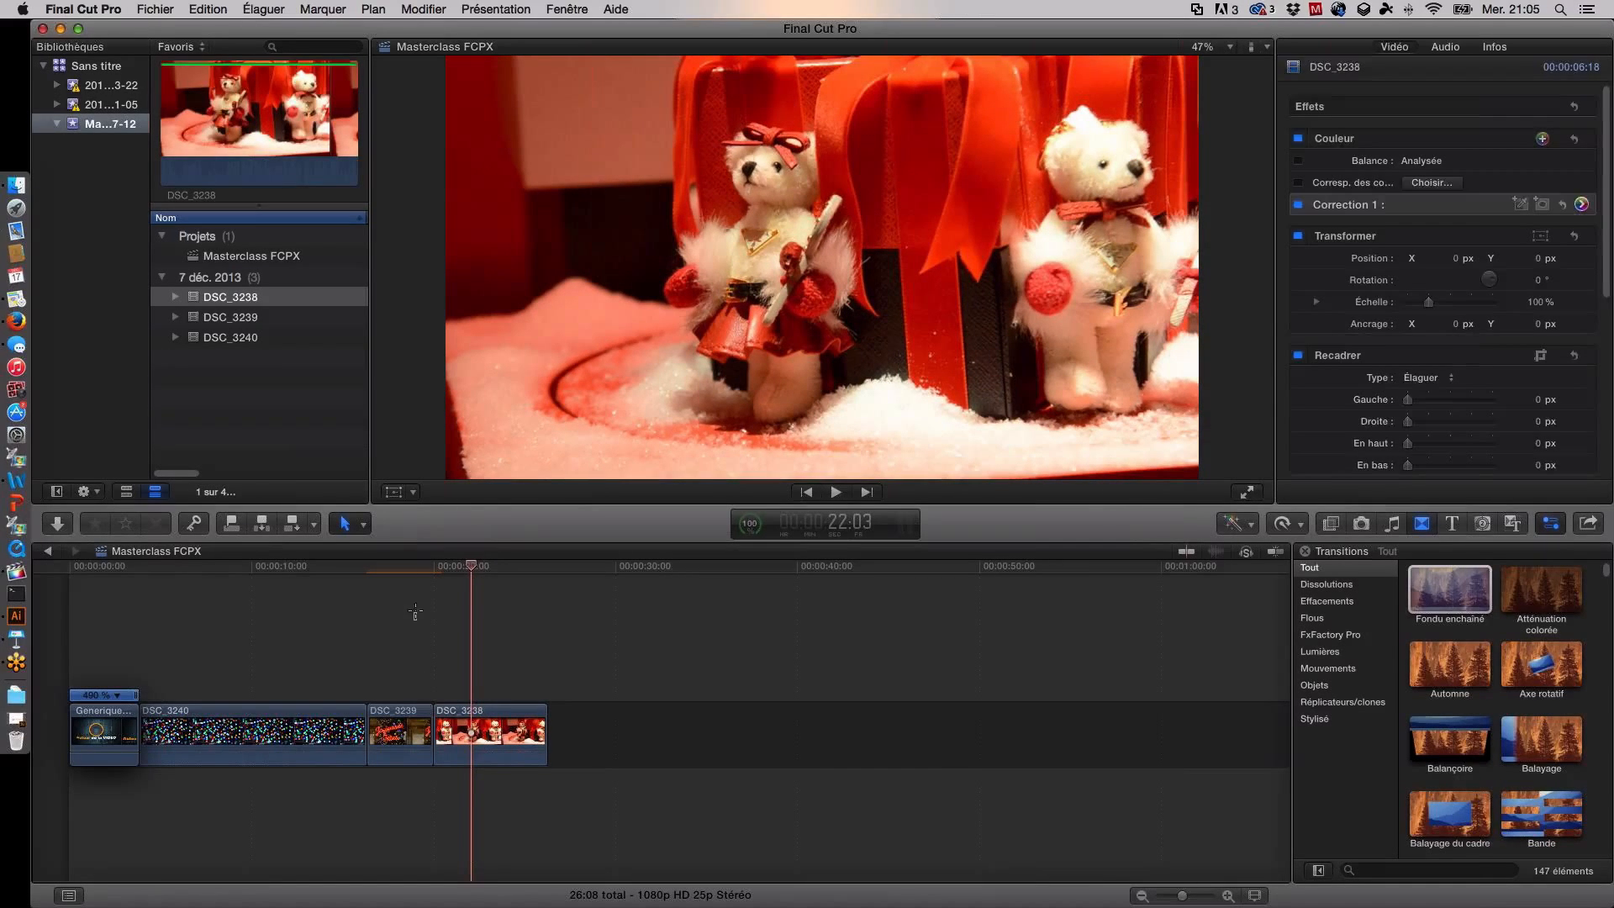
Step: Compare the colours of DSC_3239 and DSC_3238 on both sides of their cut
click(412, 572)
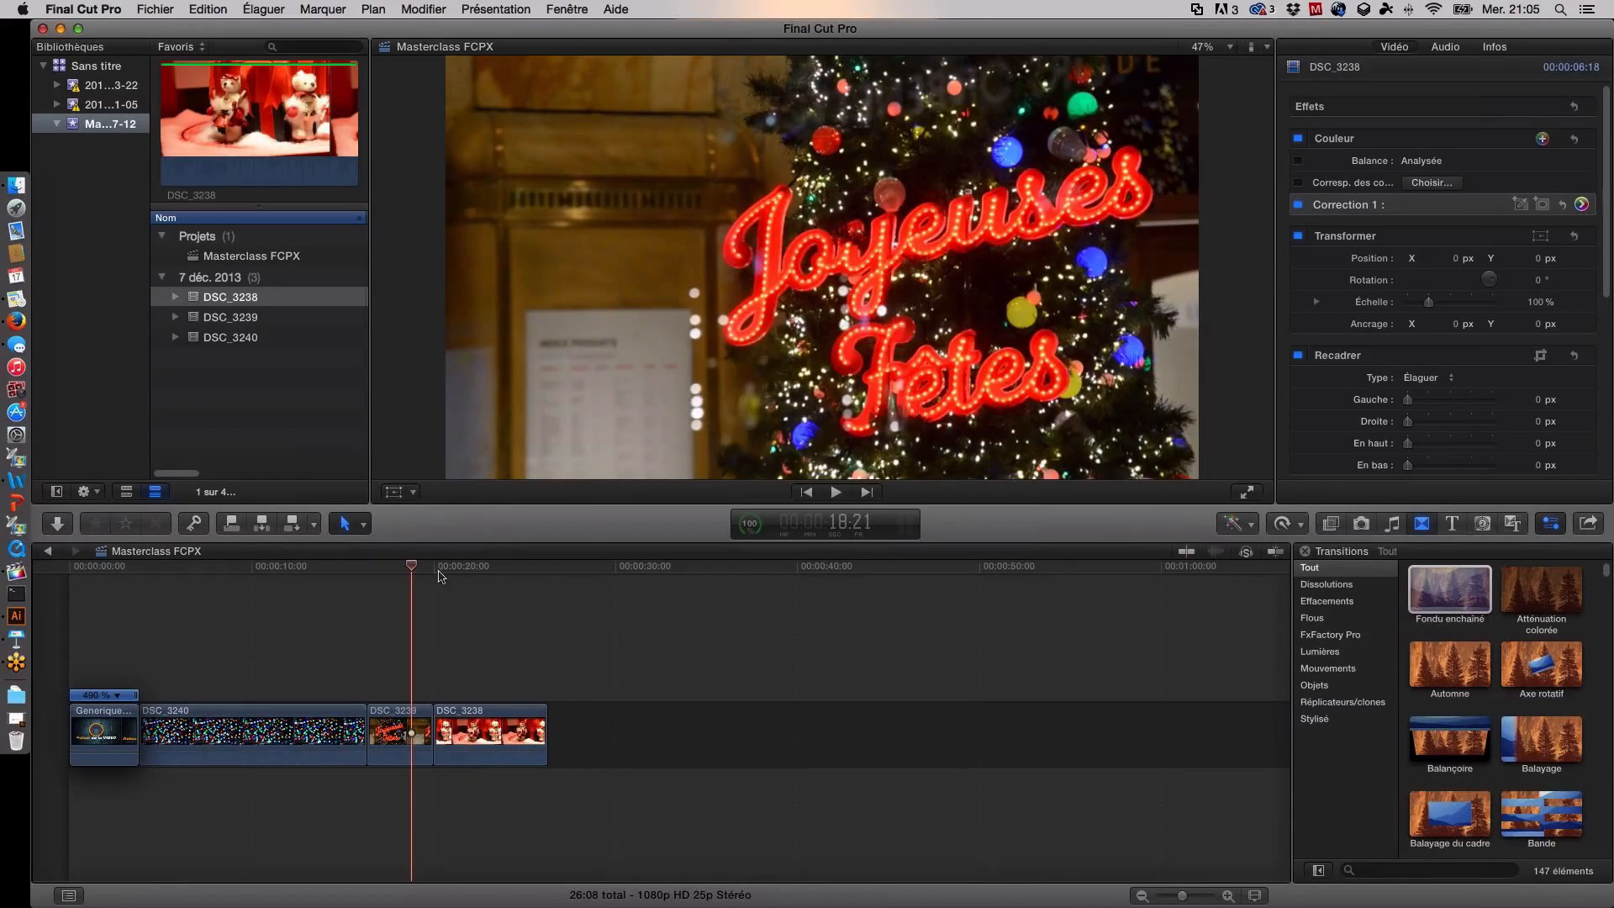
click(453, 574)
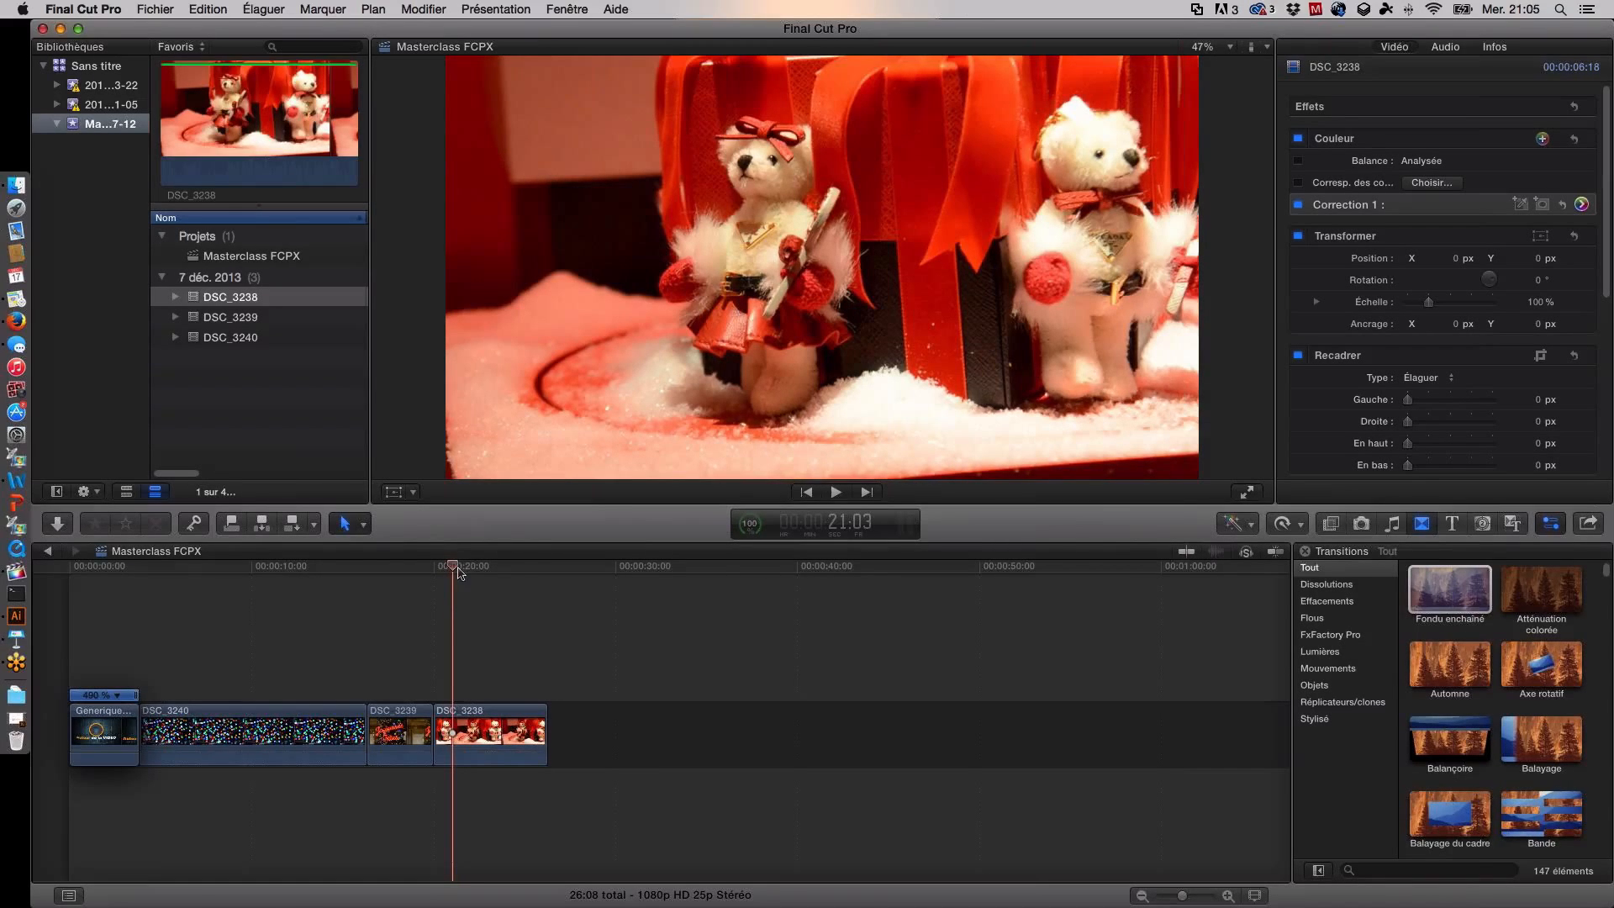
key(space)
click(475, 601)
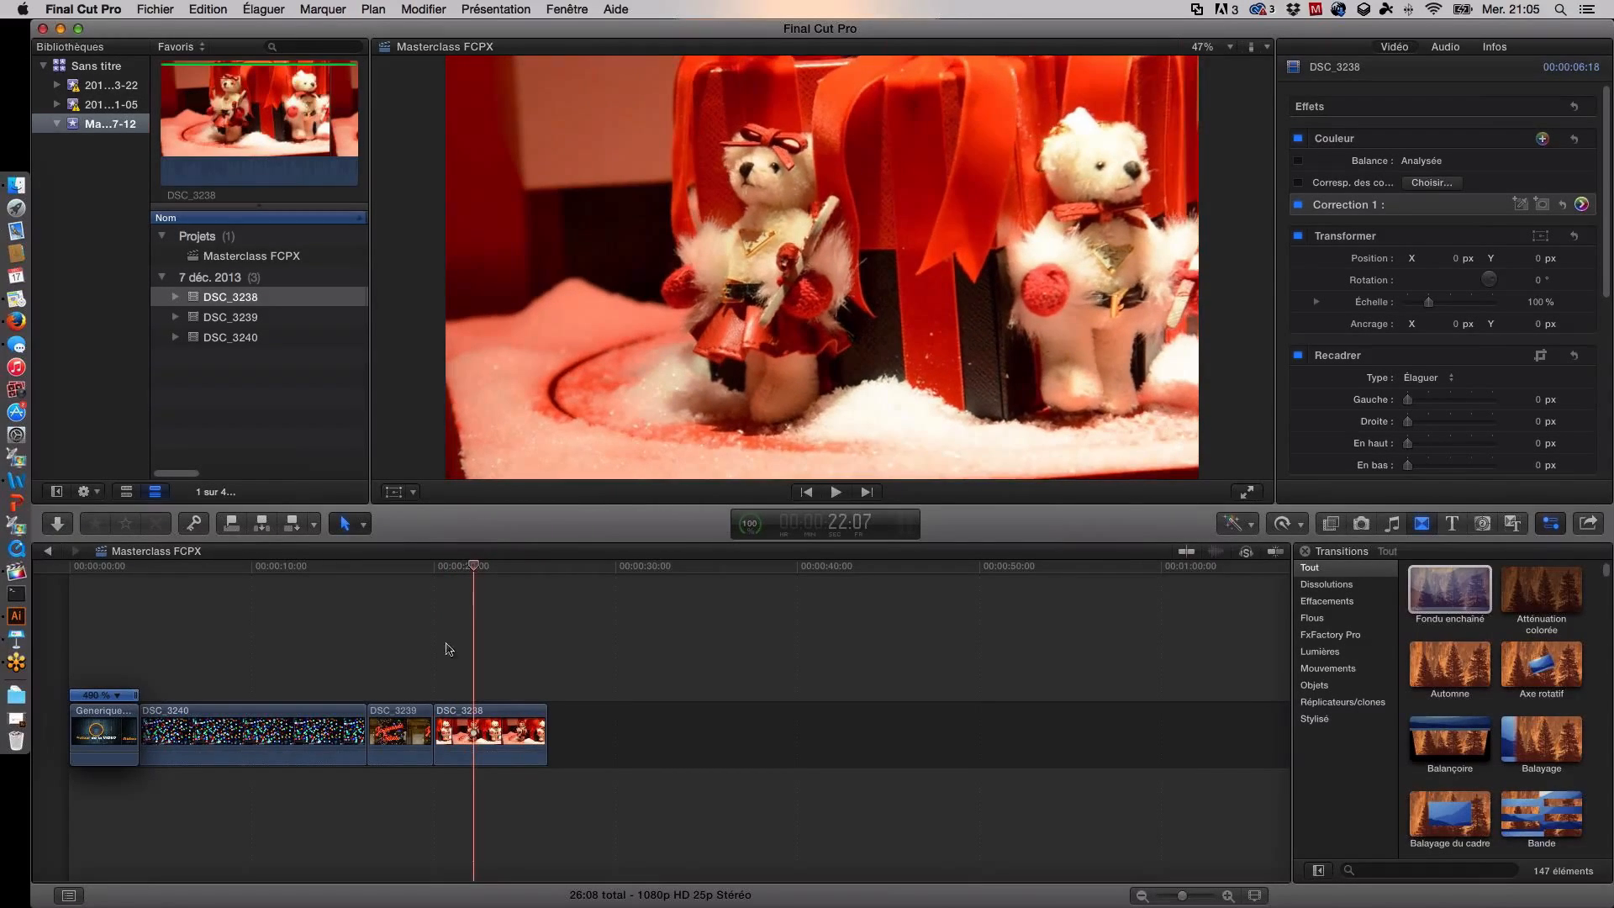
drag(477, 567, 462, 567)
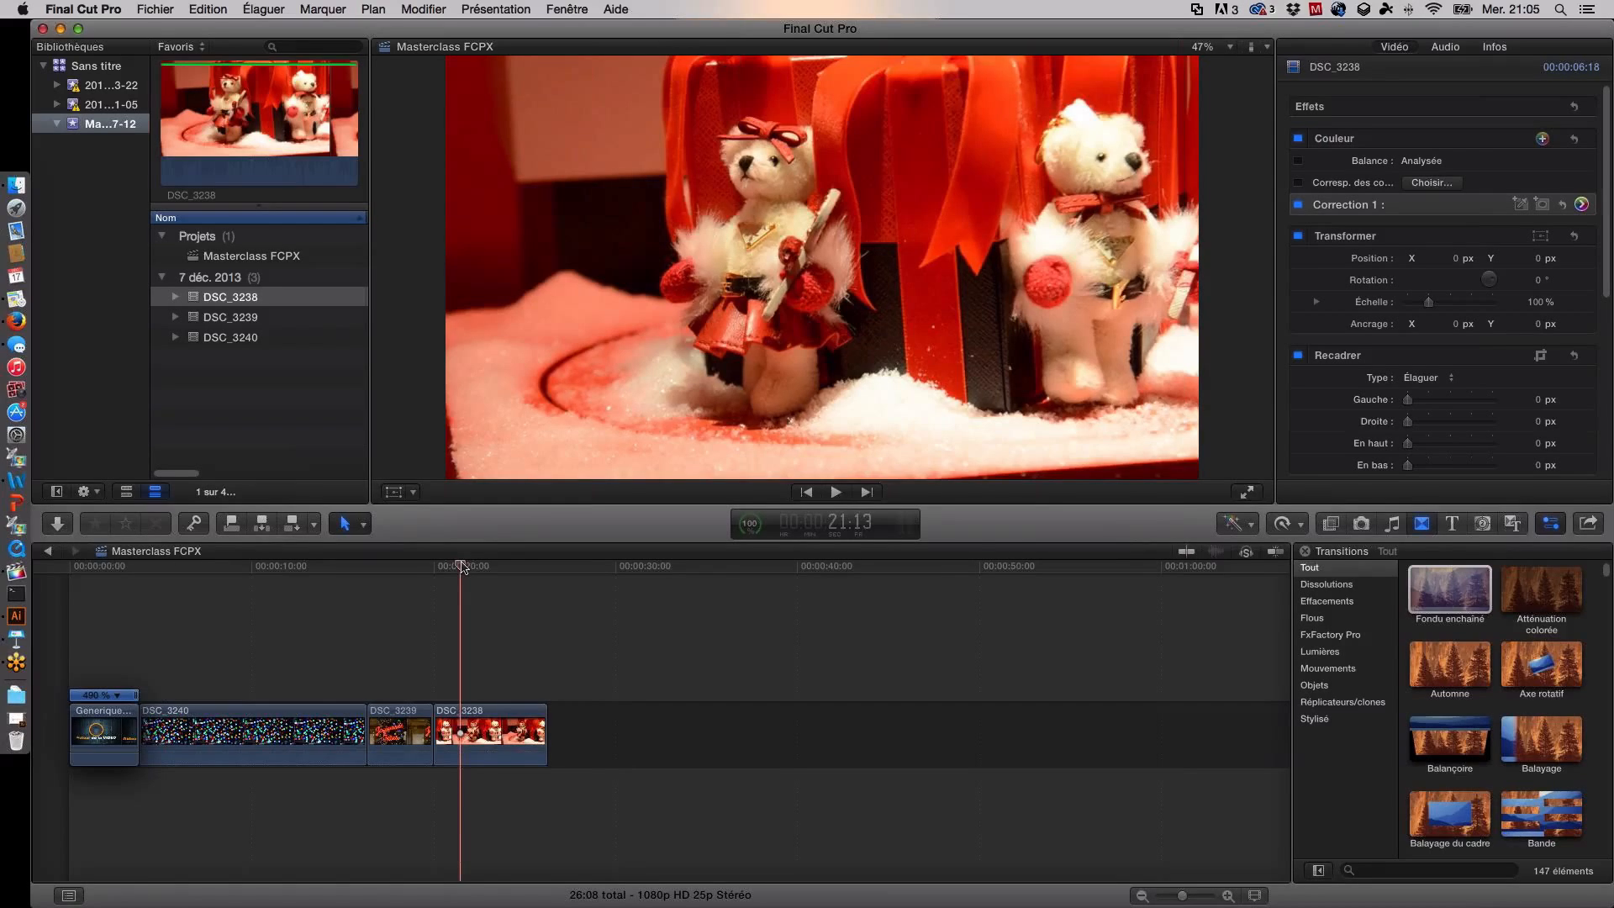
drag(463, 566, 406, 567)
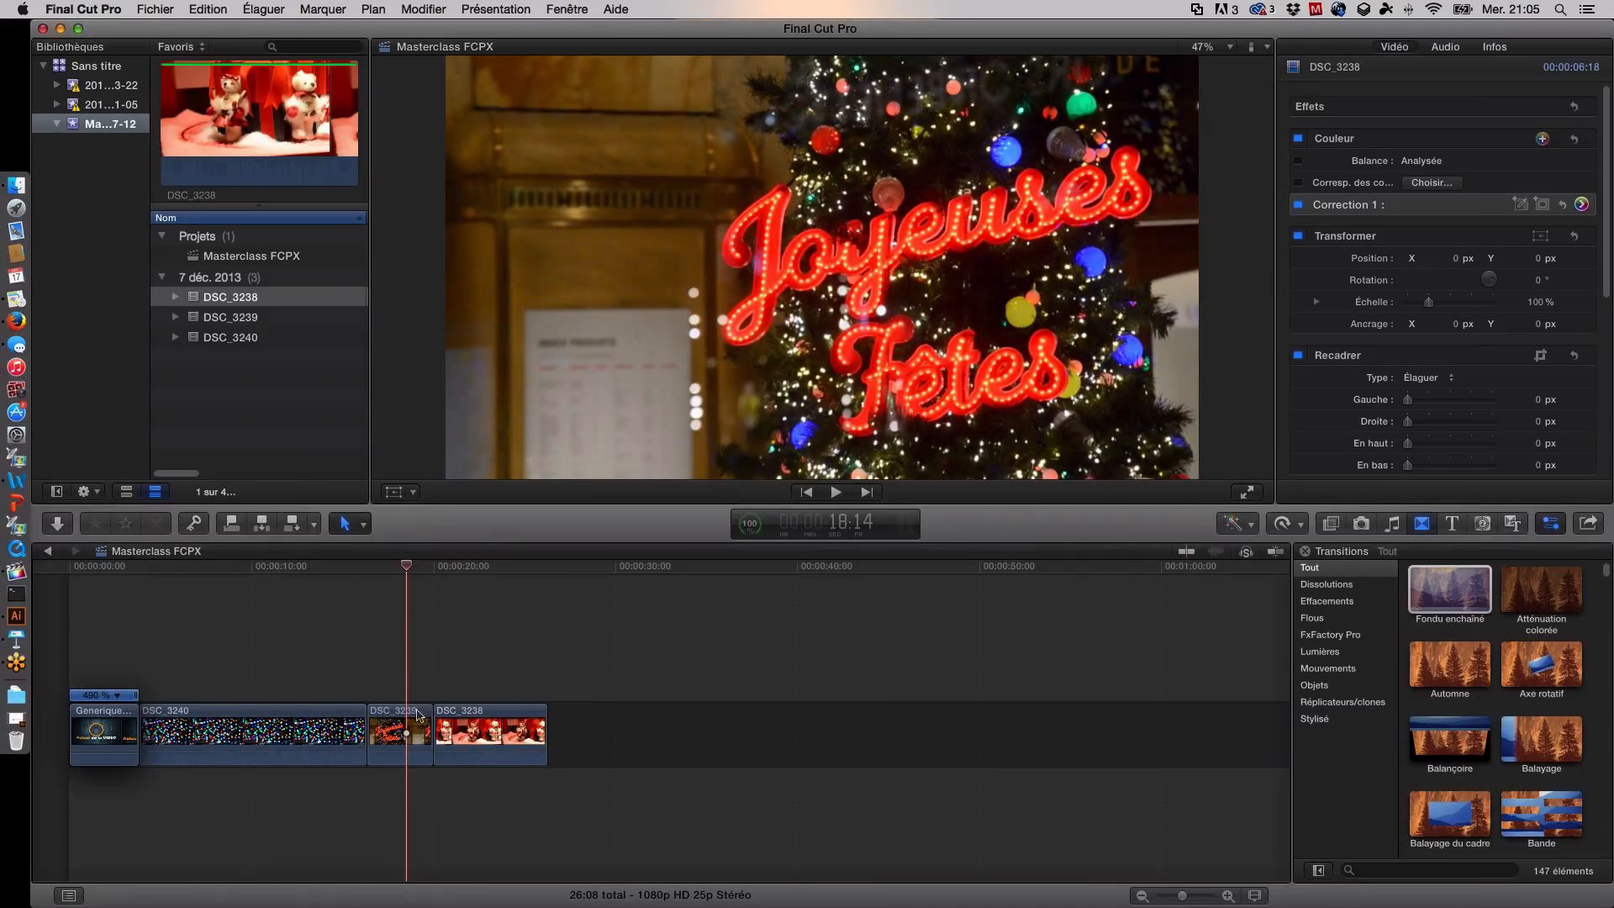
Step: Preview a colour match of DSC_3239 to a frame of DSC_3238, and cancel it without applying
click(450, 719)
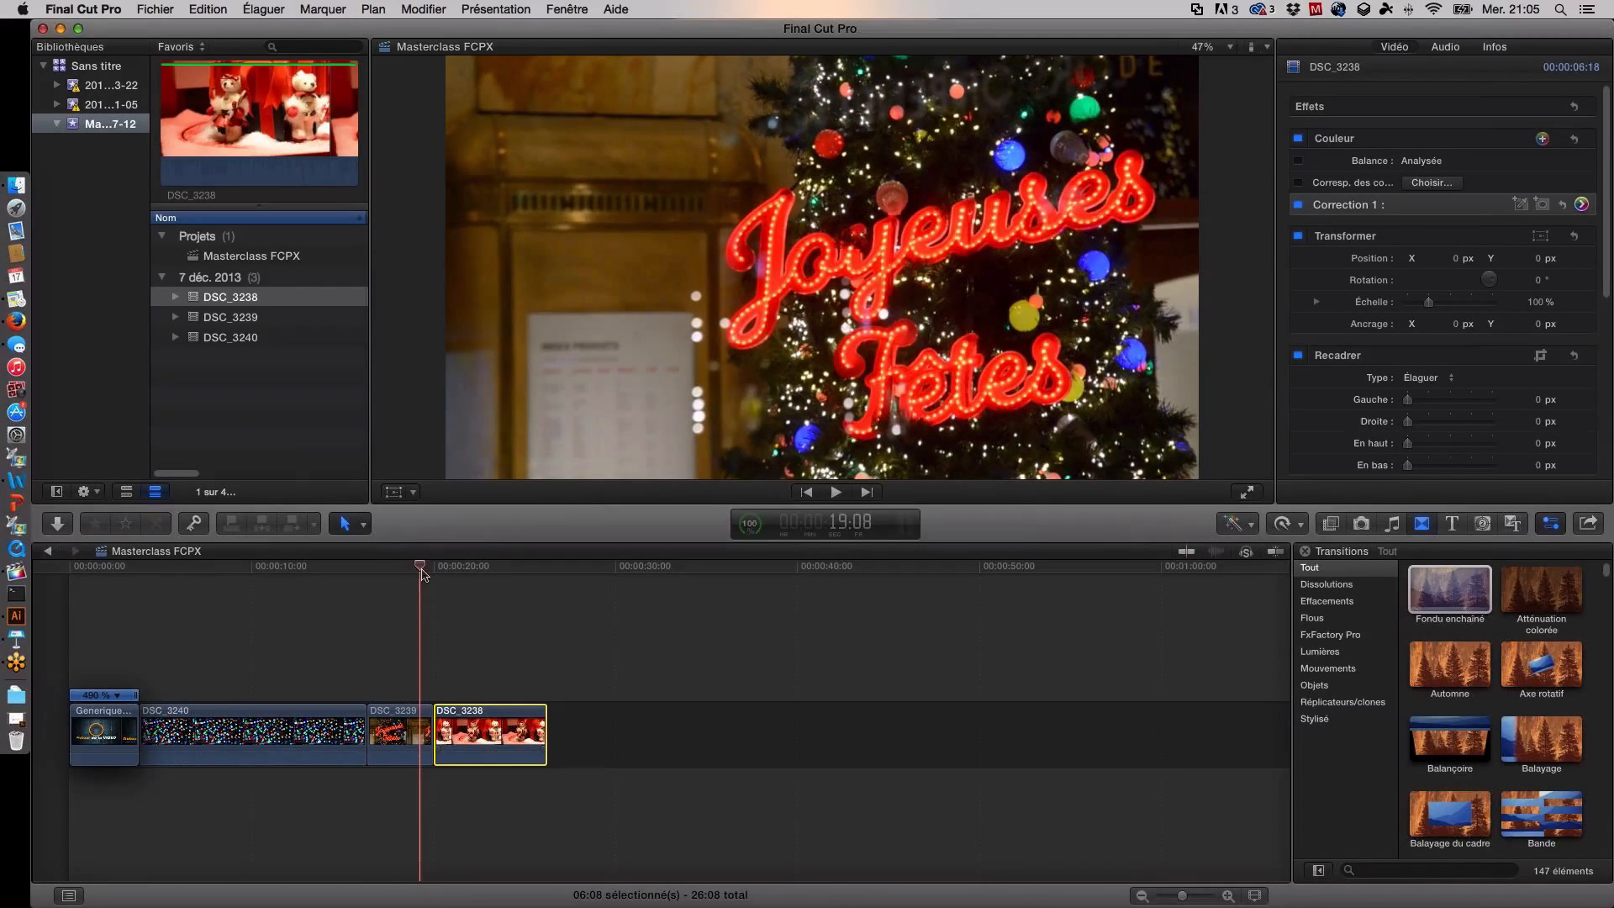
click(393, 719)
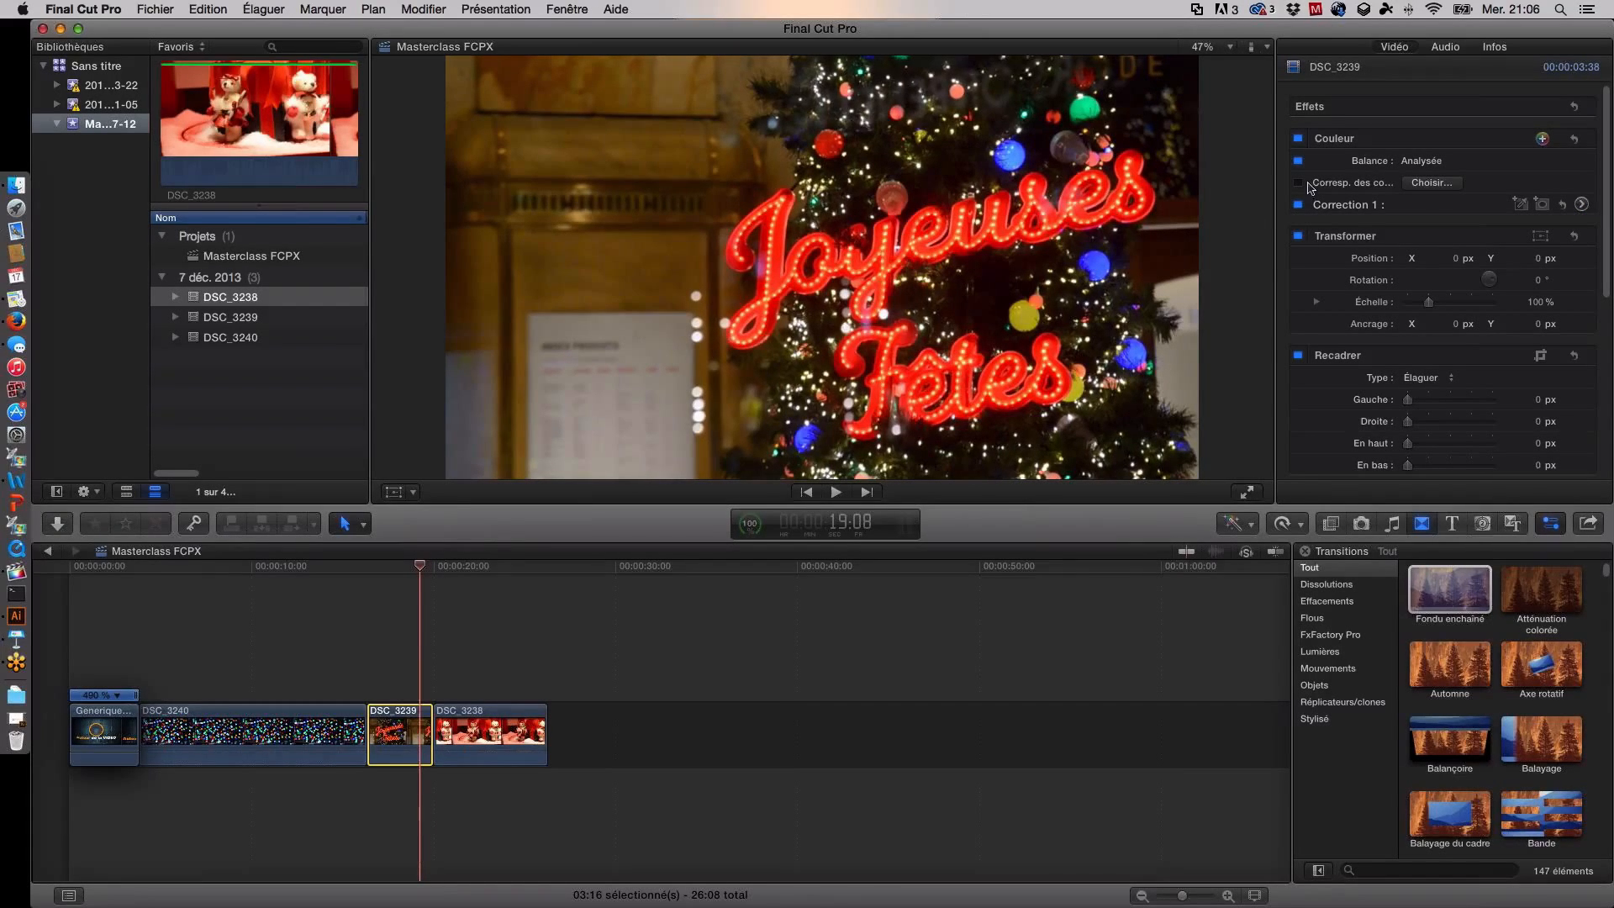
click(1300, 183)
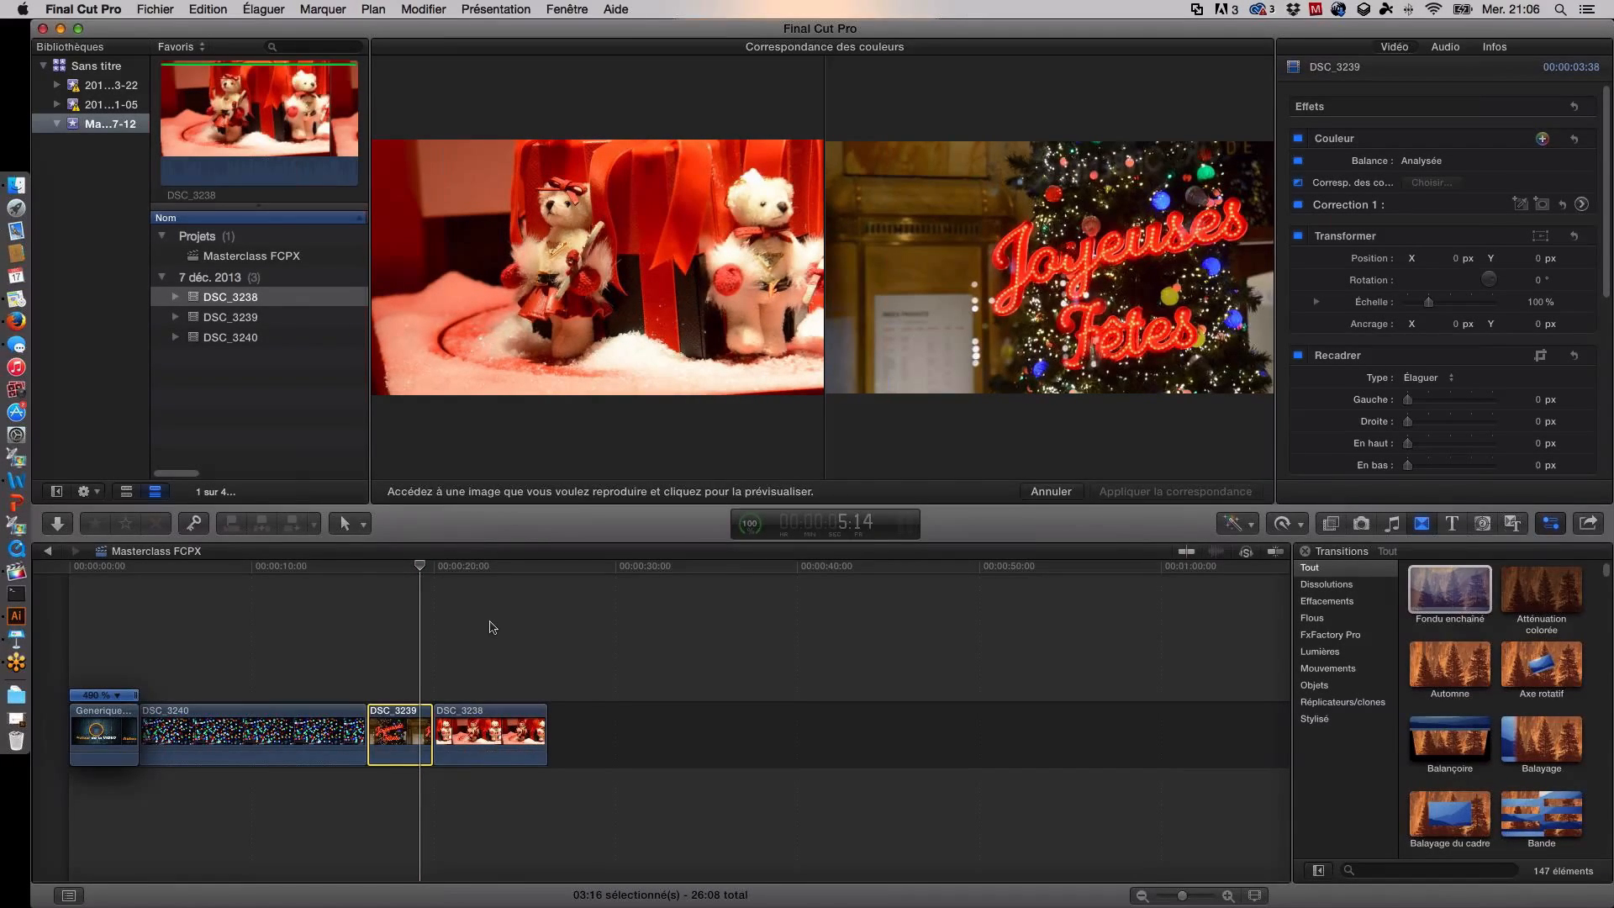
click(474, 730)
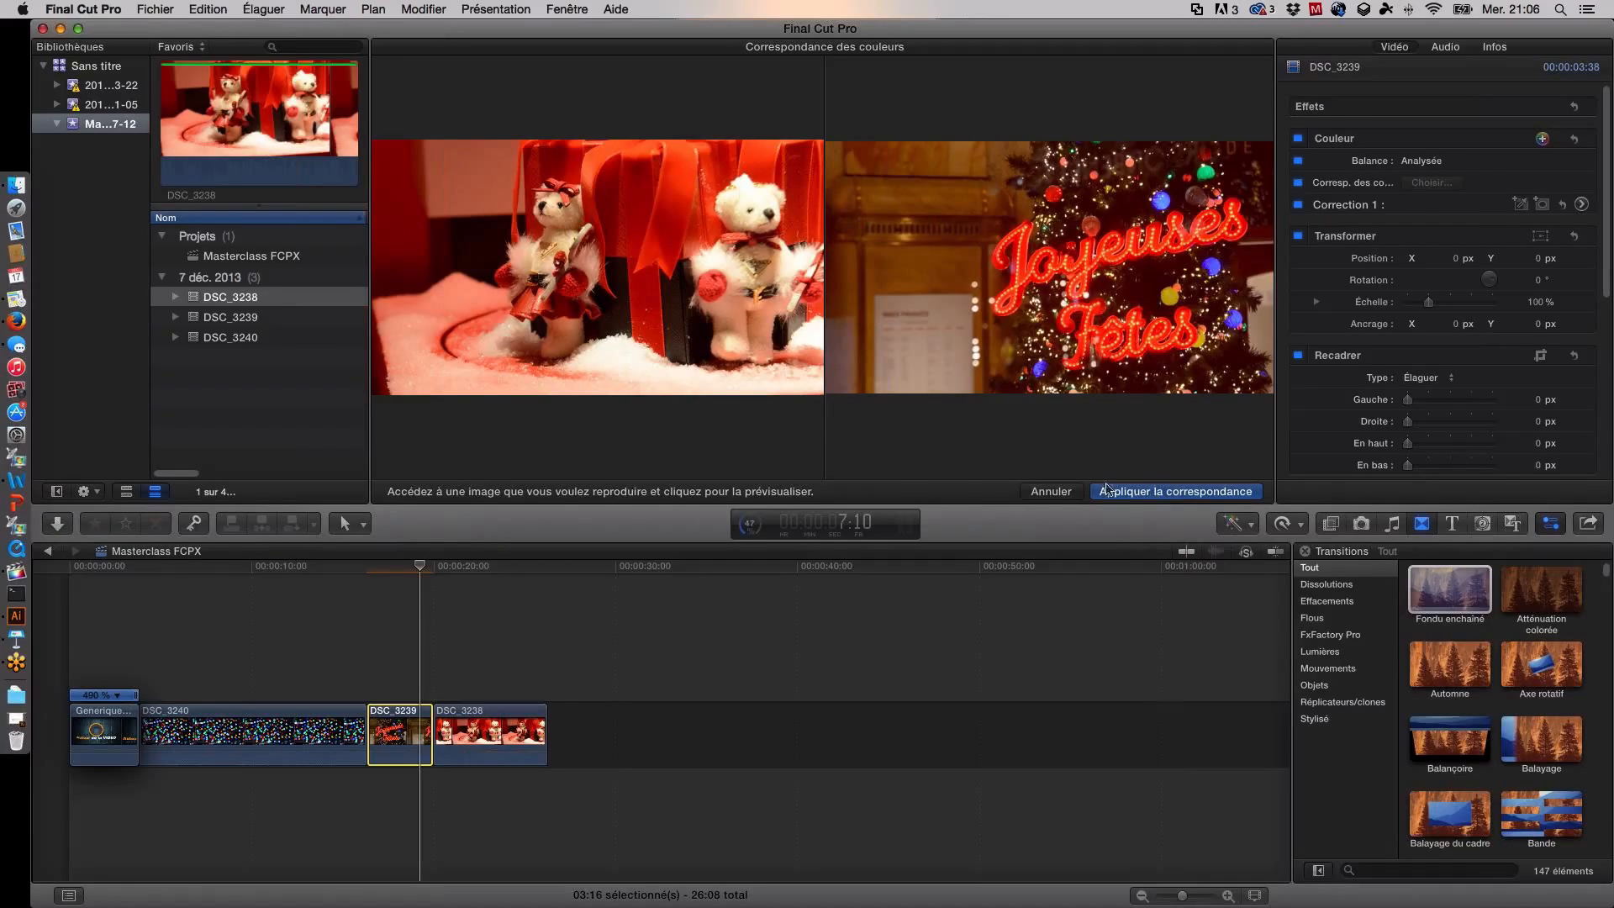
click(1051, 492)
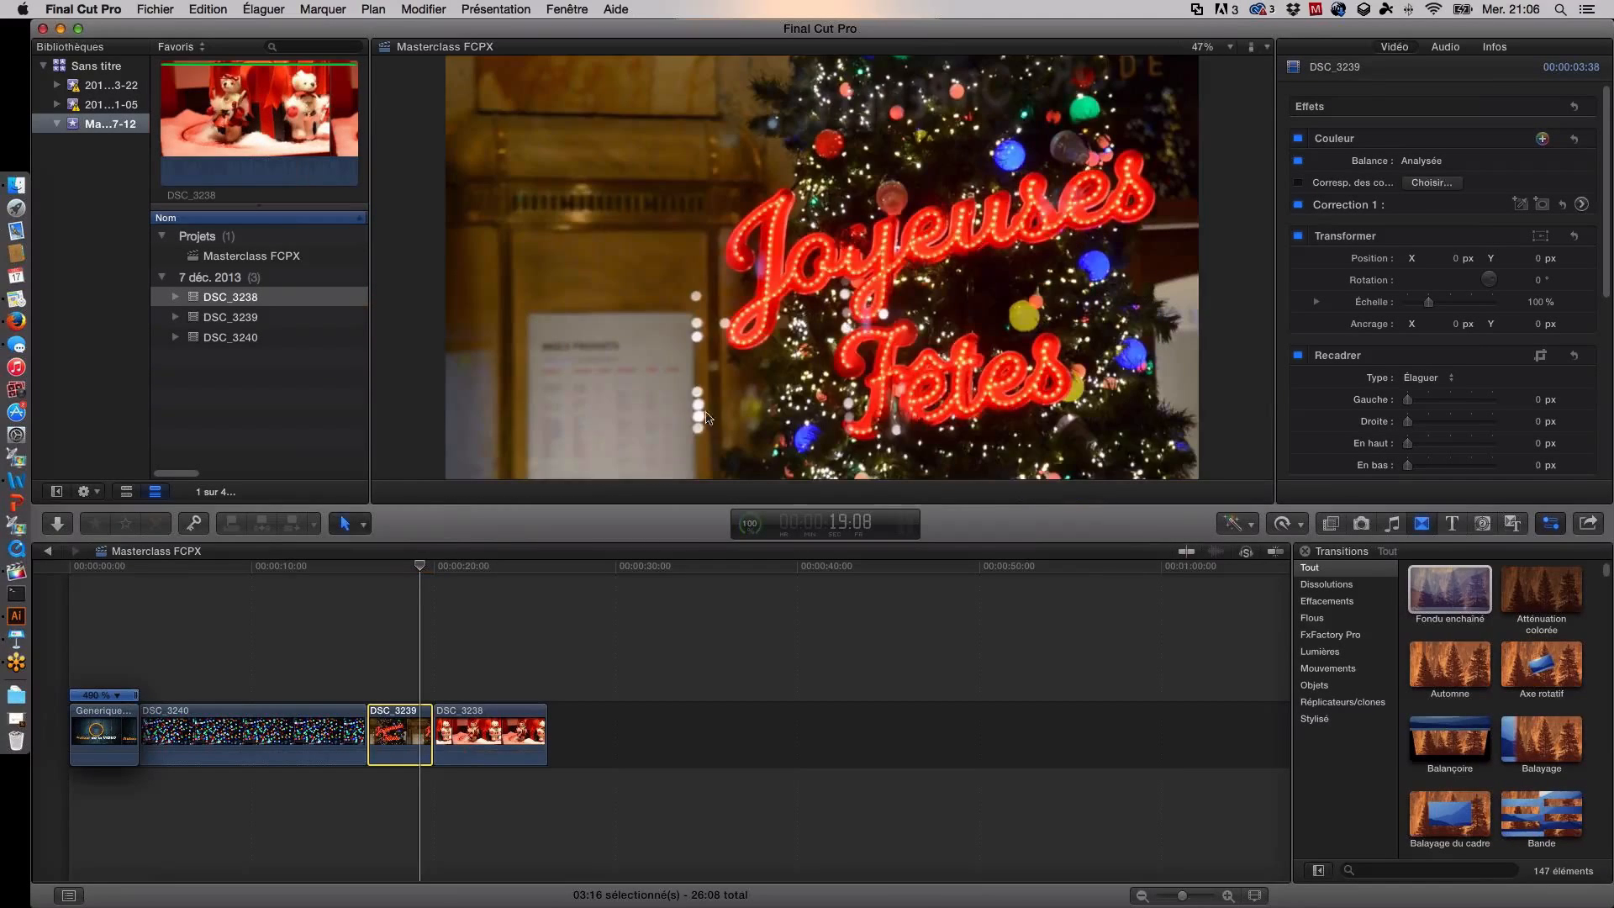
Step: Try to match the colours of DSC_3239 and DSC_3238 together to a frame of DSC_3240
drag(414, 694, 488, 732)
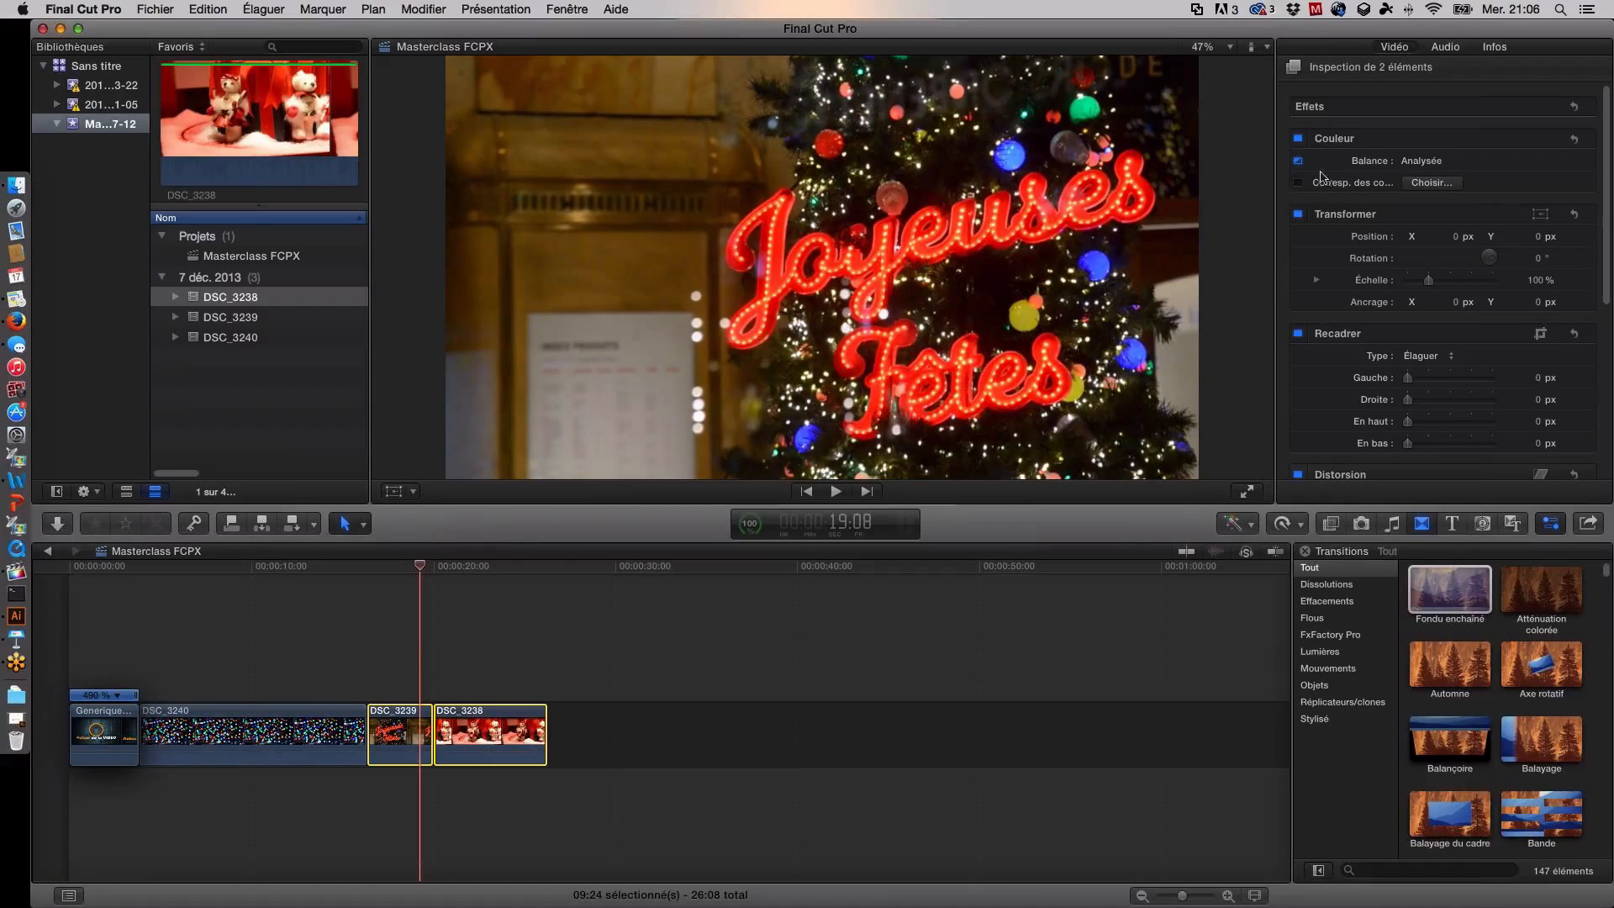
click(1301, 183)
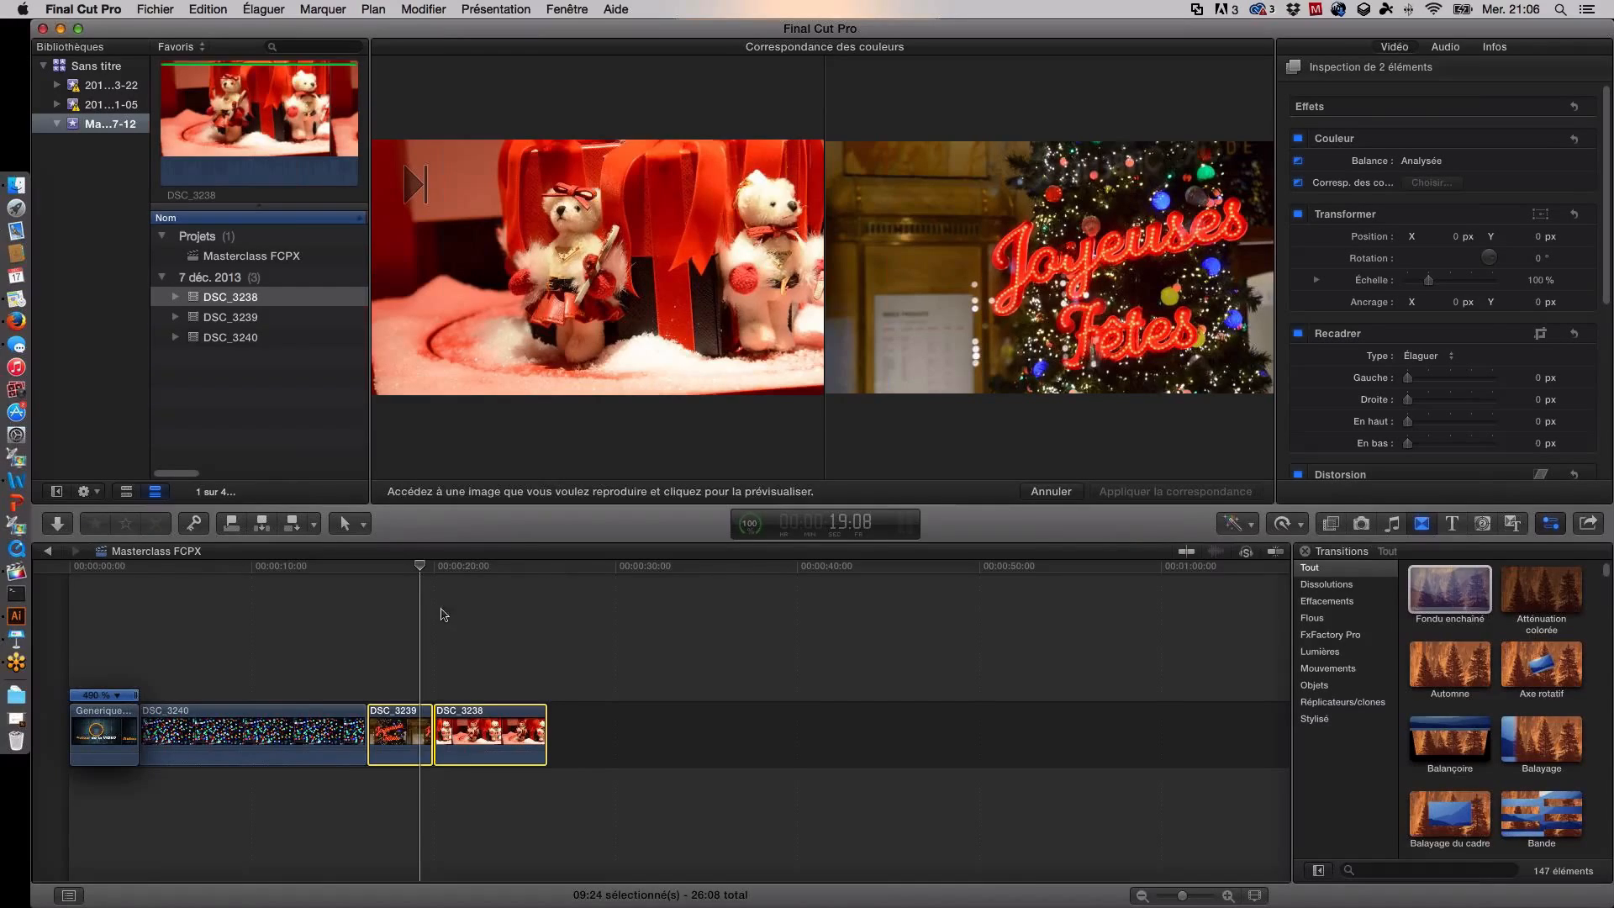
click(323, 730)
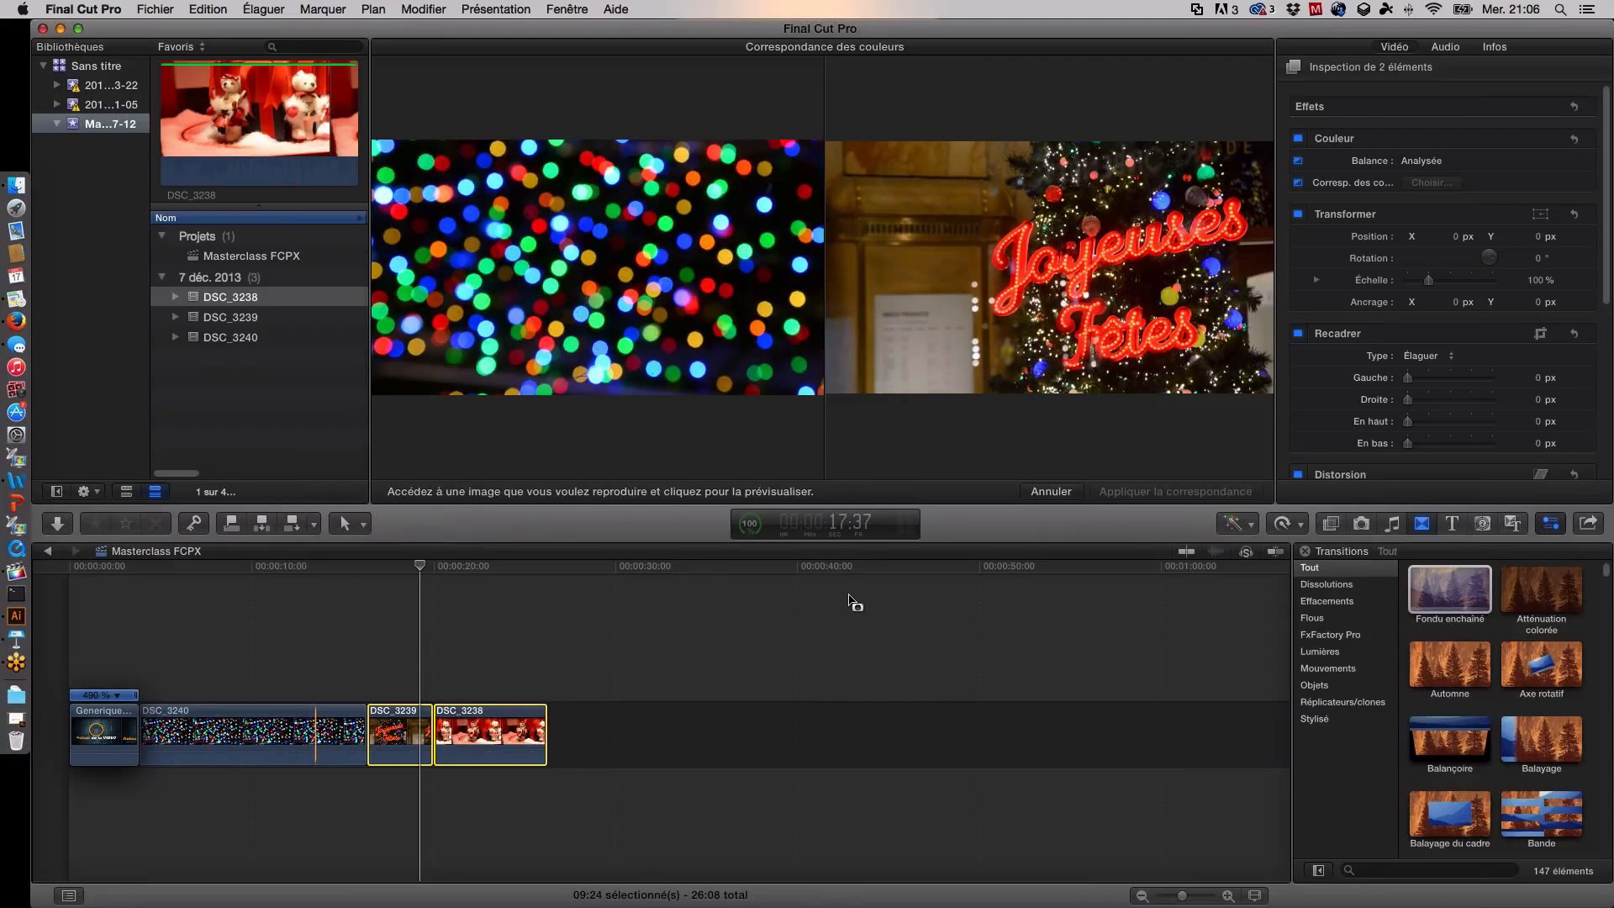
key(Escape)
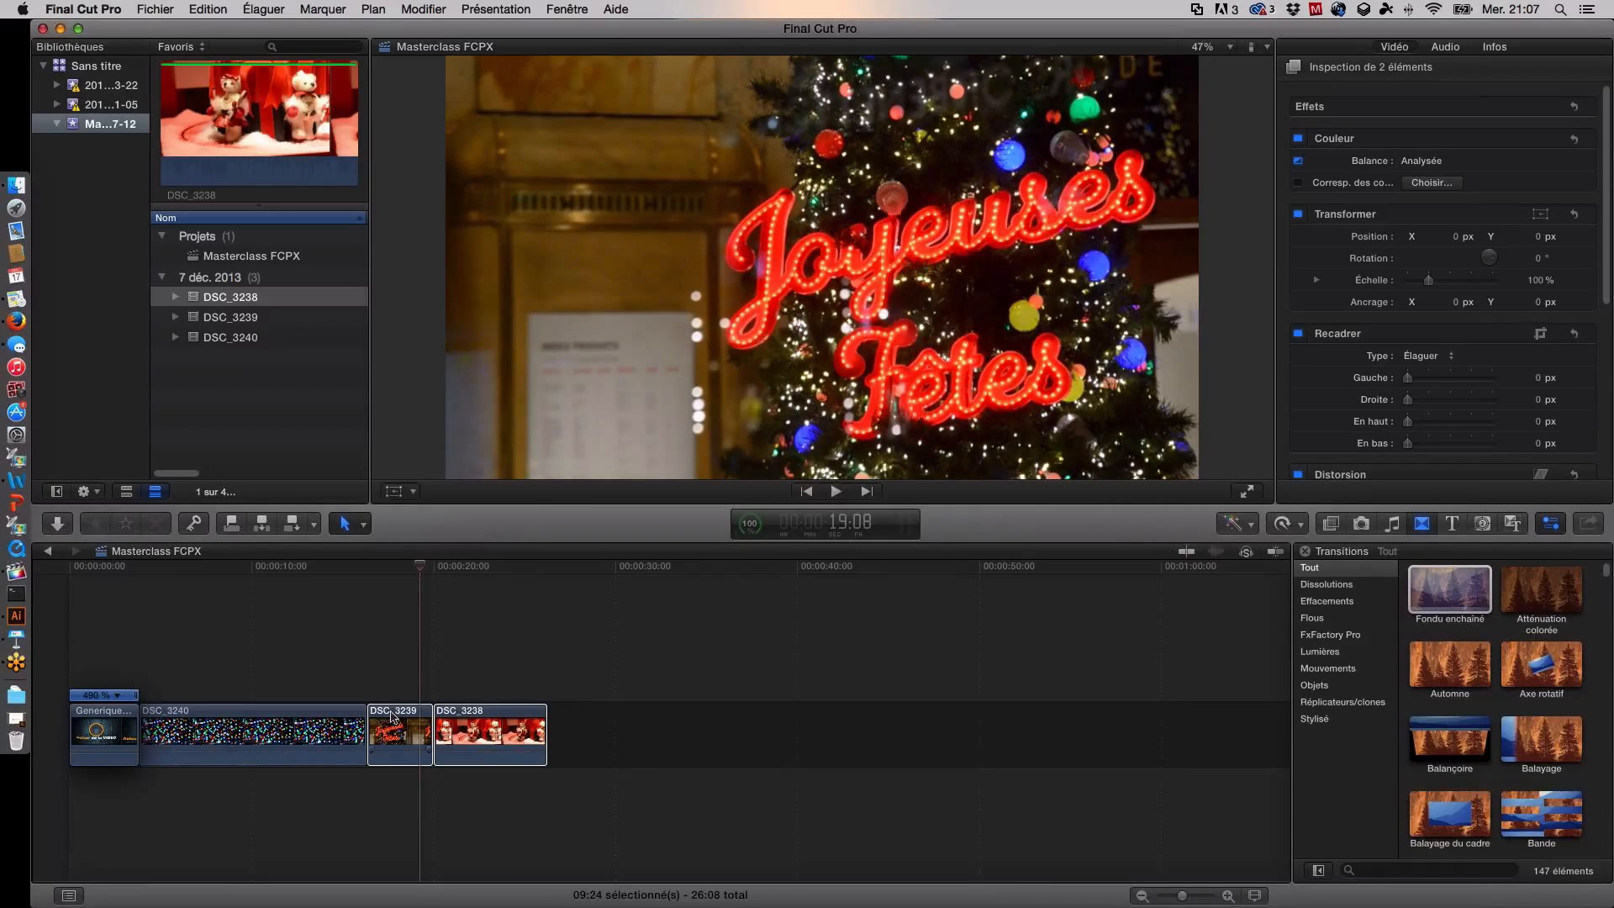
click(484, 691)
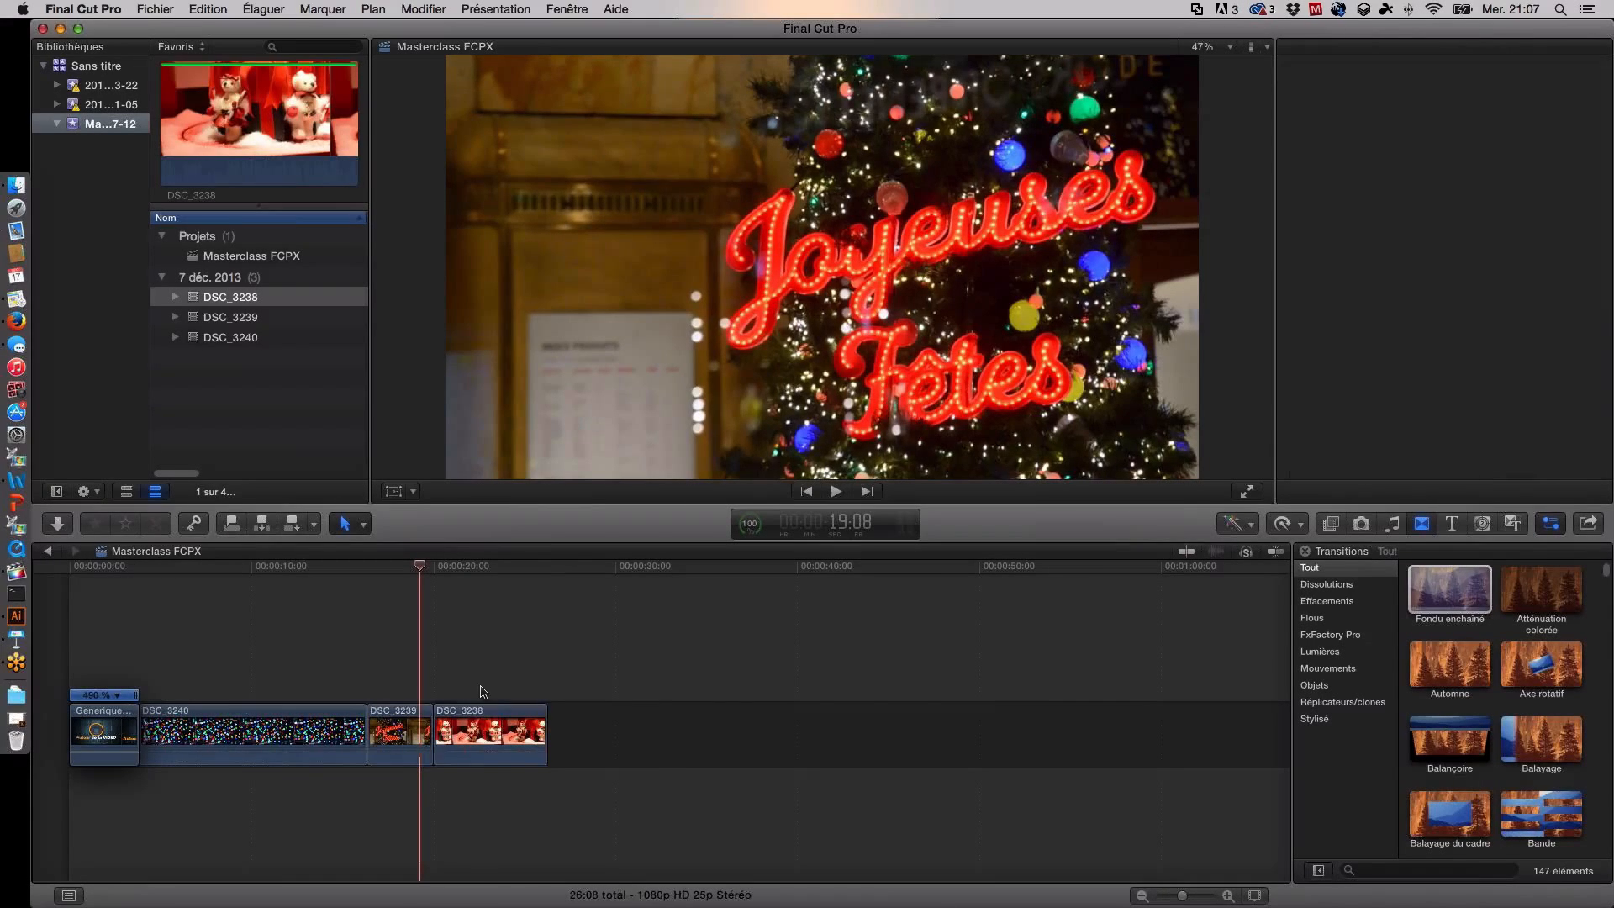
Step: Match the colours of clip DSC_3239 to a frame of DSC_3238 showing the teddy bears, and apply the match
click(402, 715)
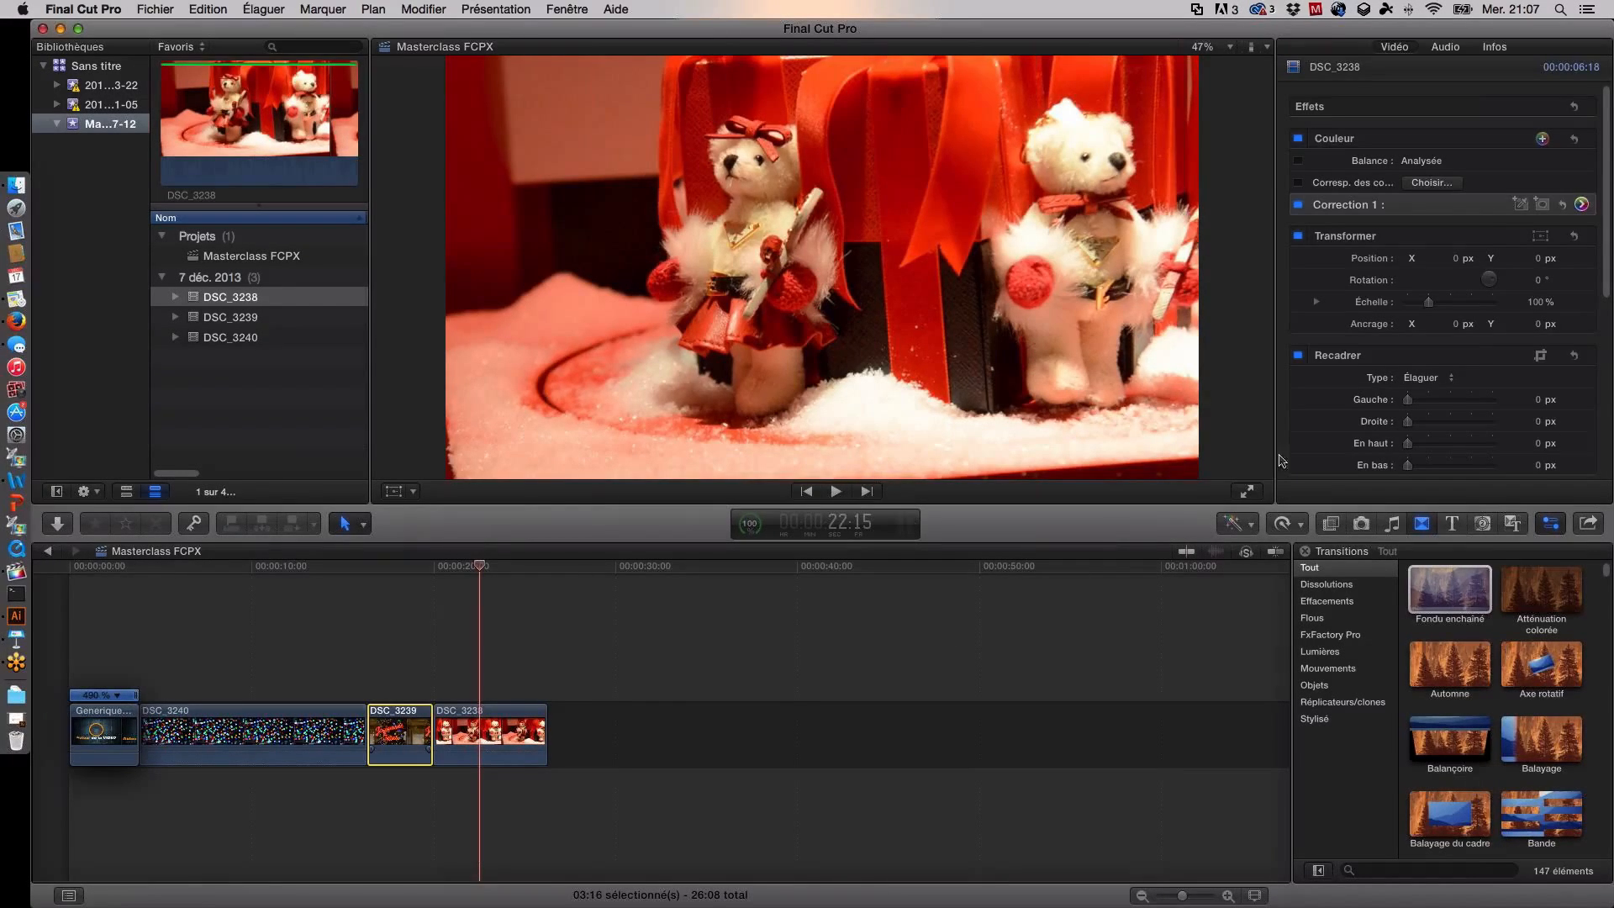
click(1299, 183)
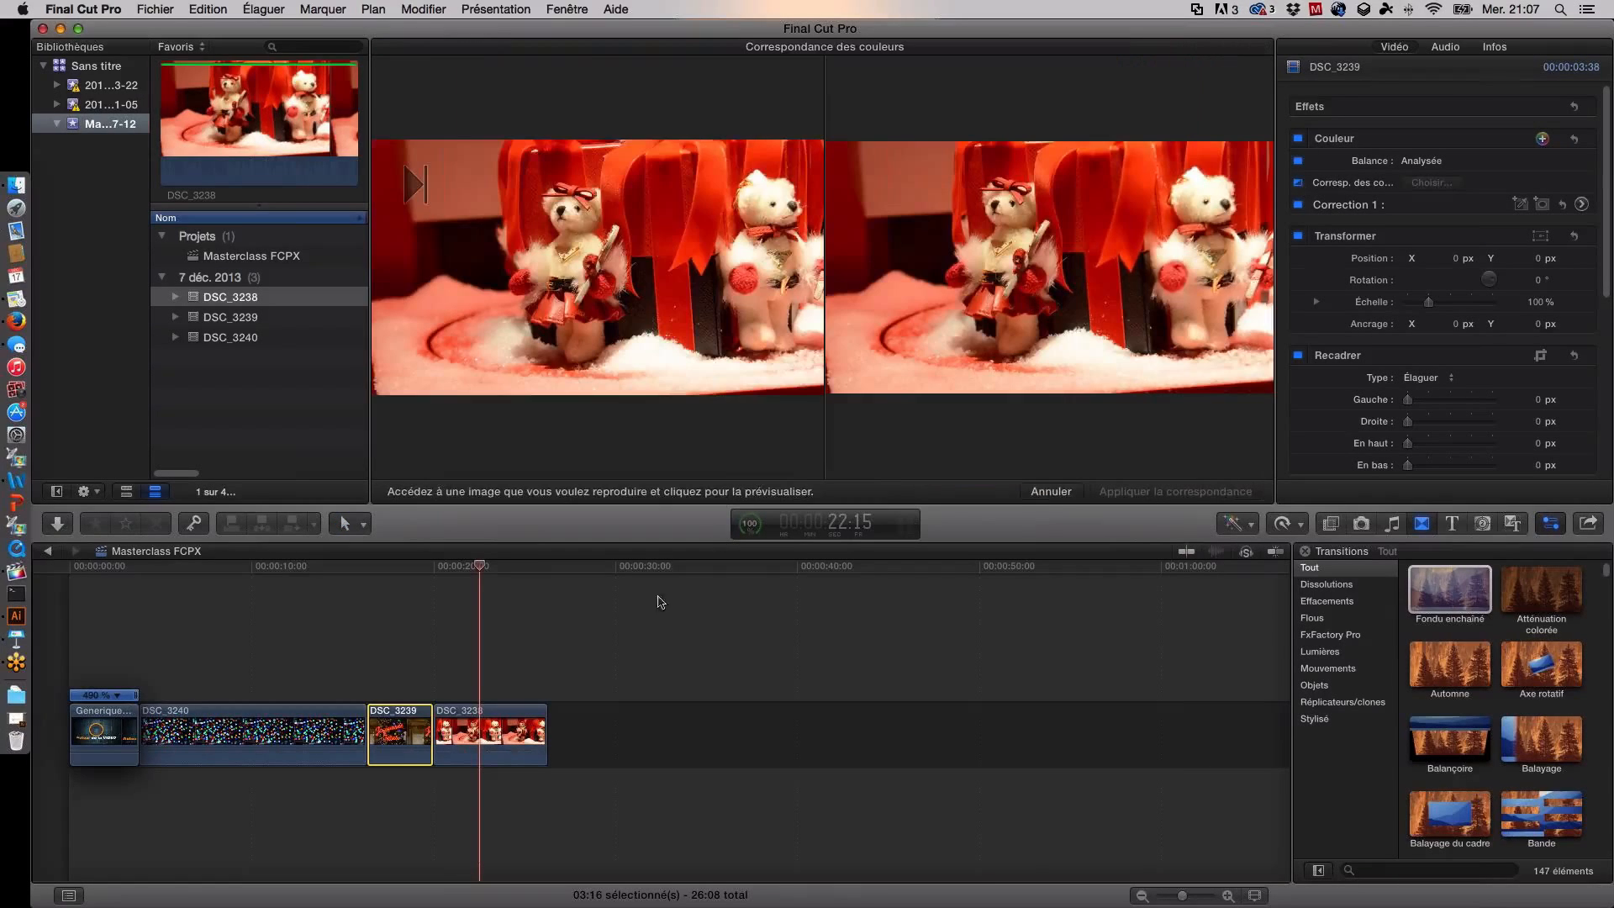
click(485, 719)
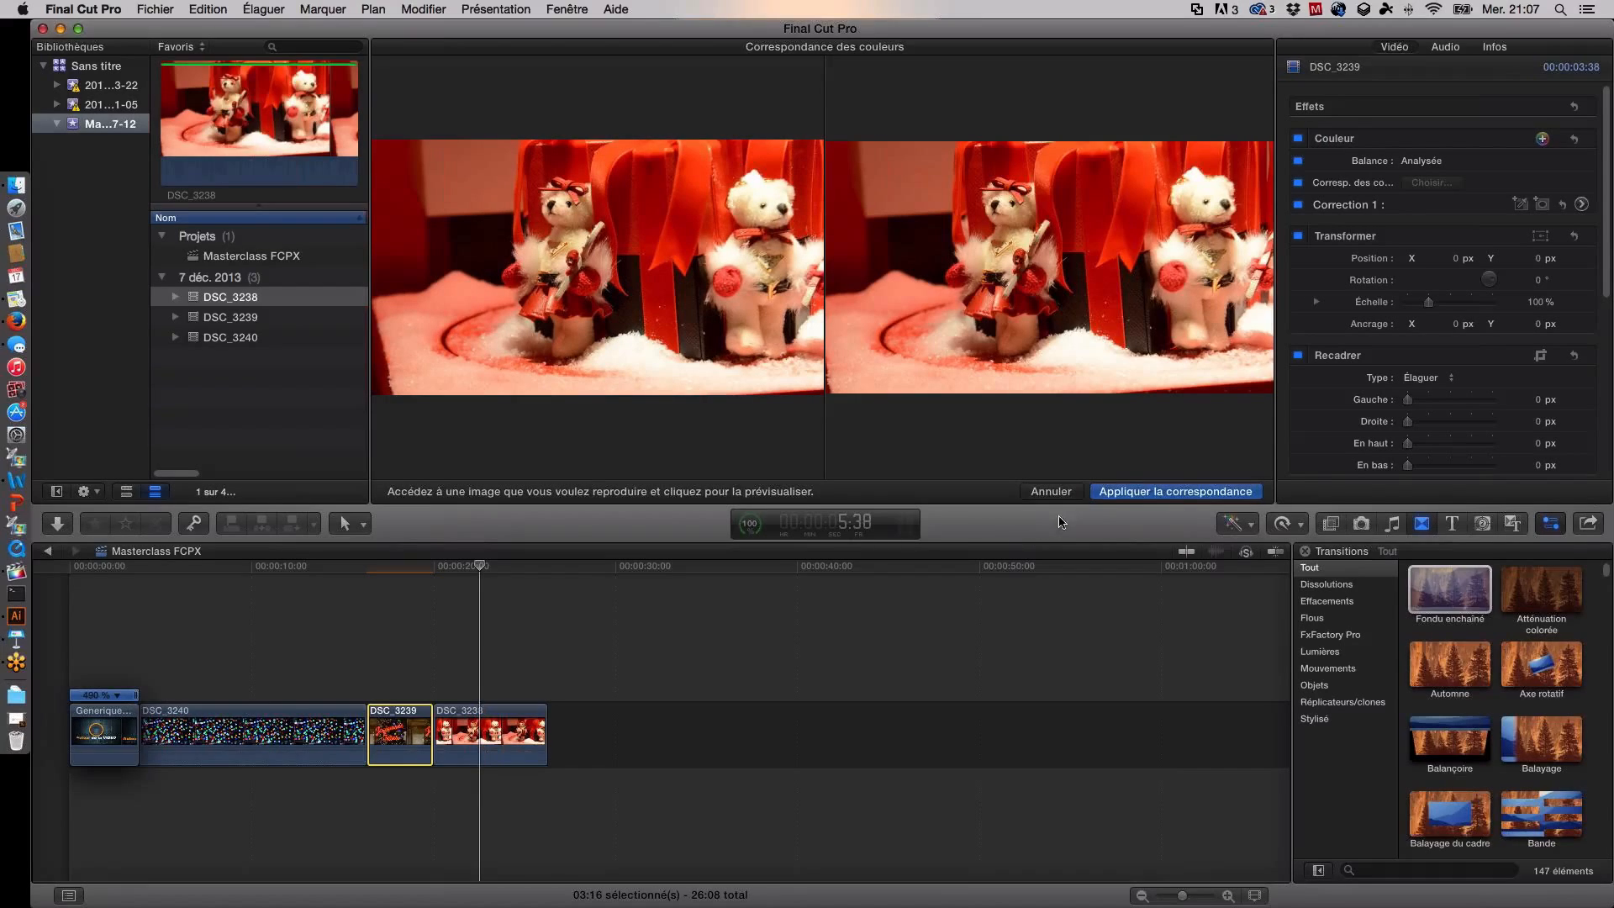
click(1119, 493)
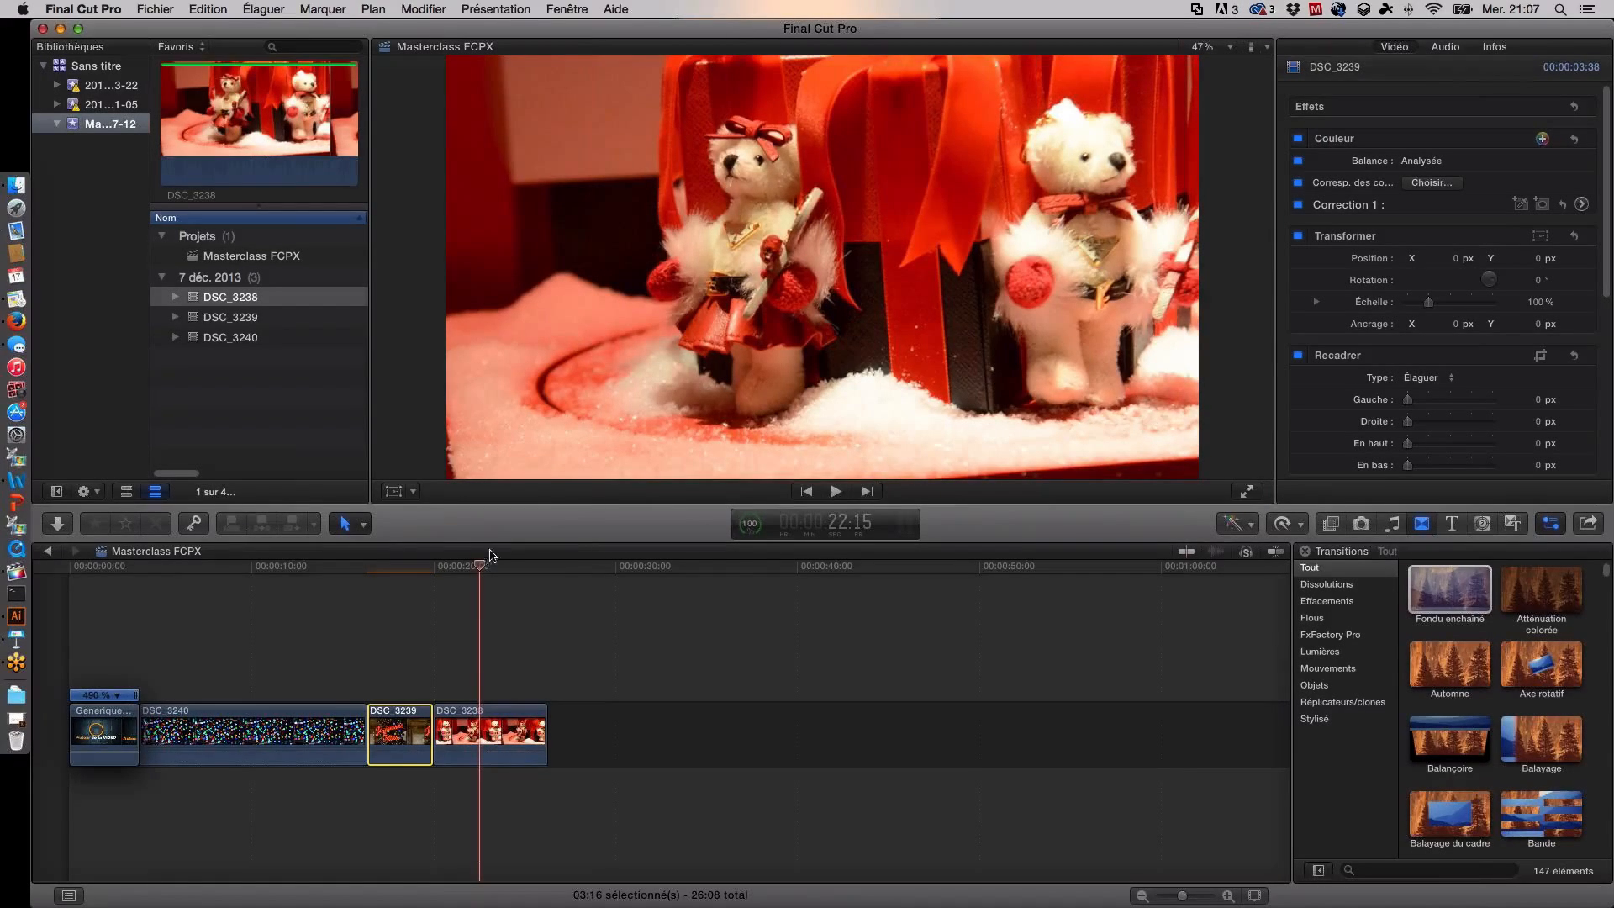
Step: Review the colour-matched DSC_3239 by playing it and comparing its frames with the neighbouring clips DSC_3238 and DSC_3240
click(381, 570)
key(space)
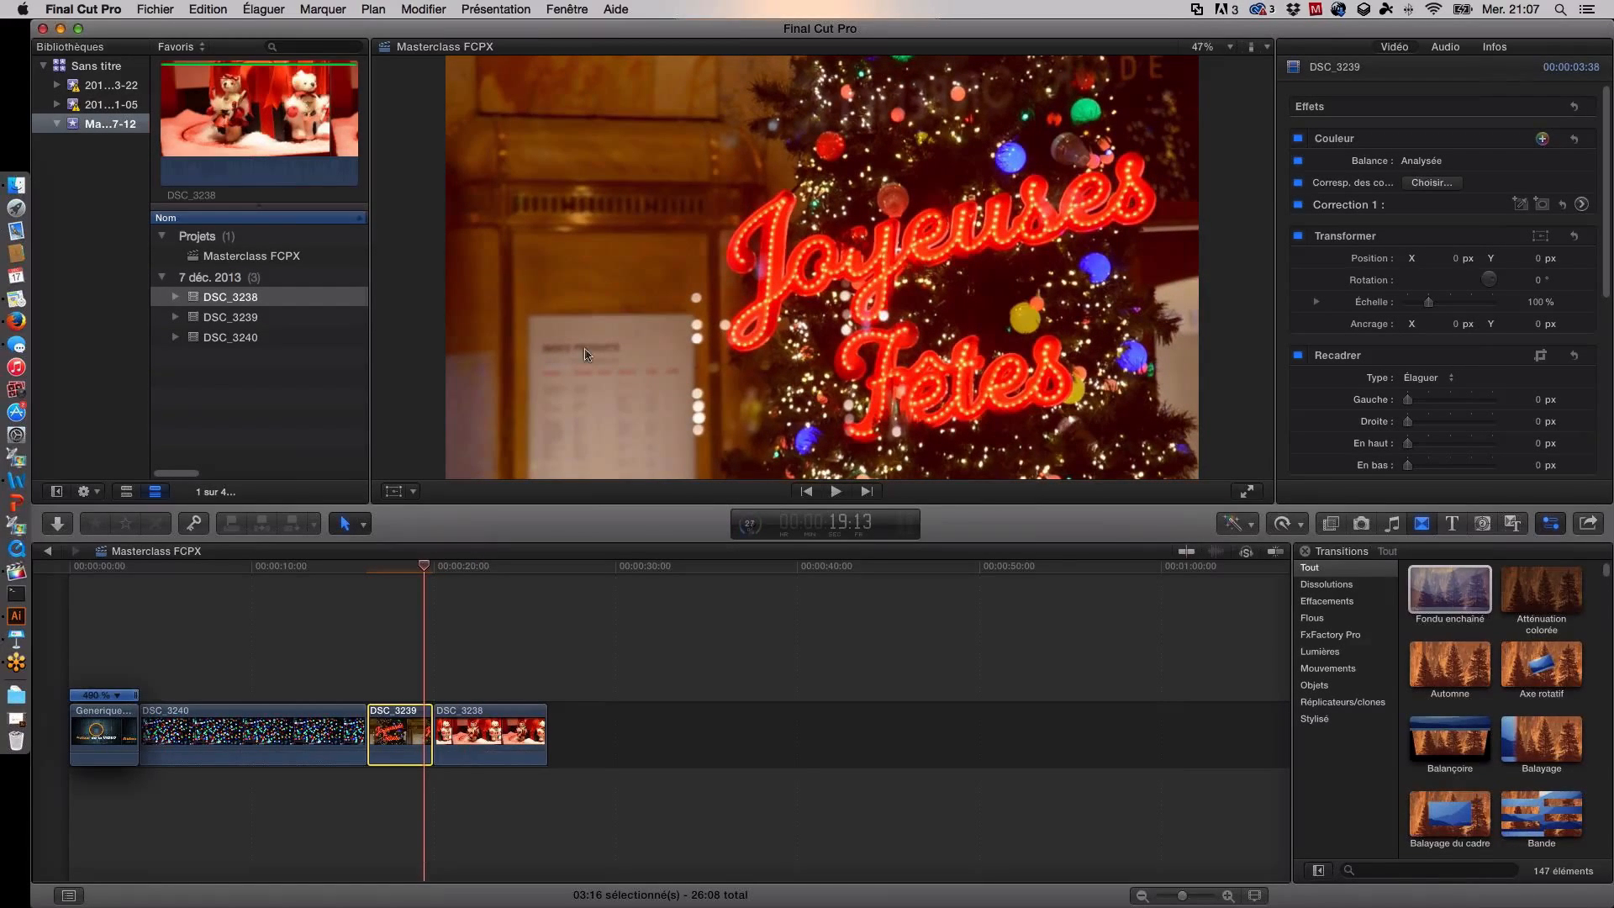
click(400, 568)
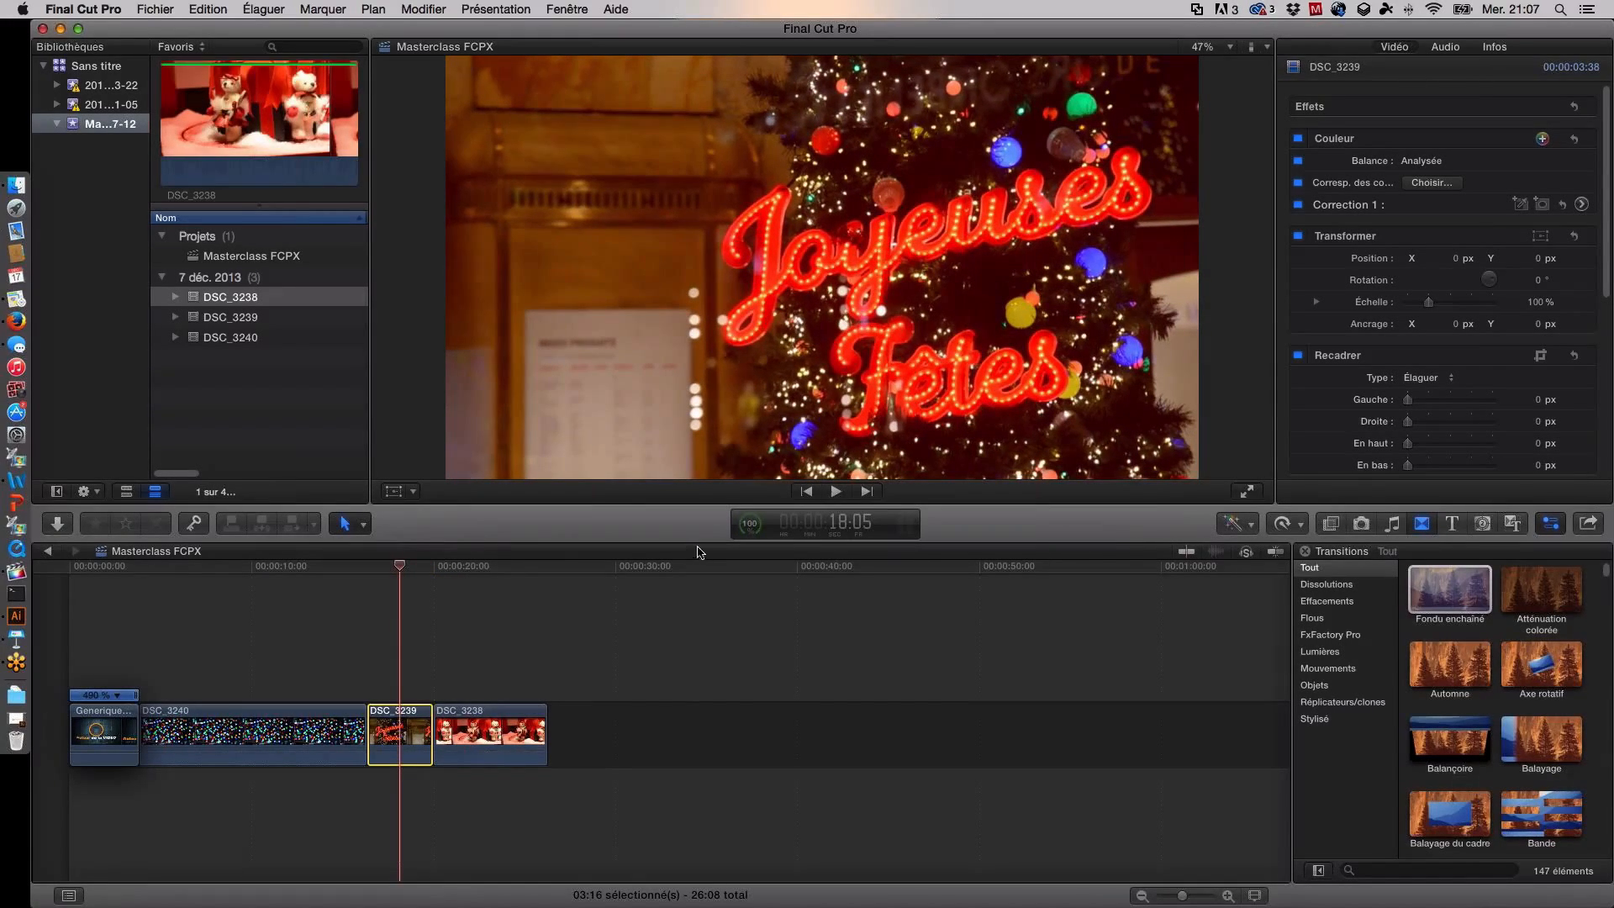
click(480, 710)
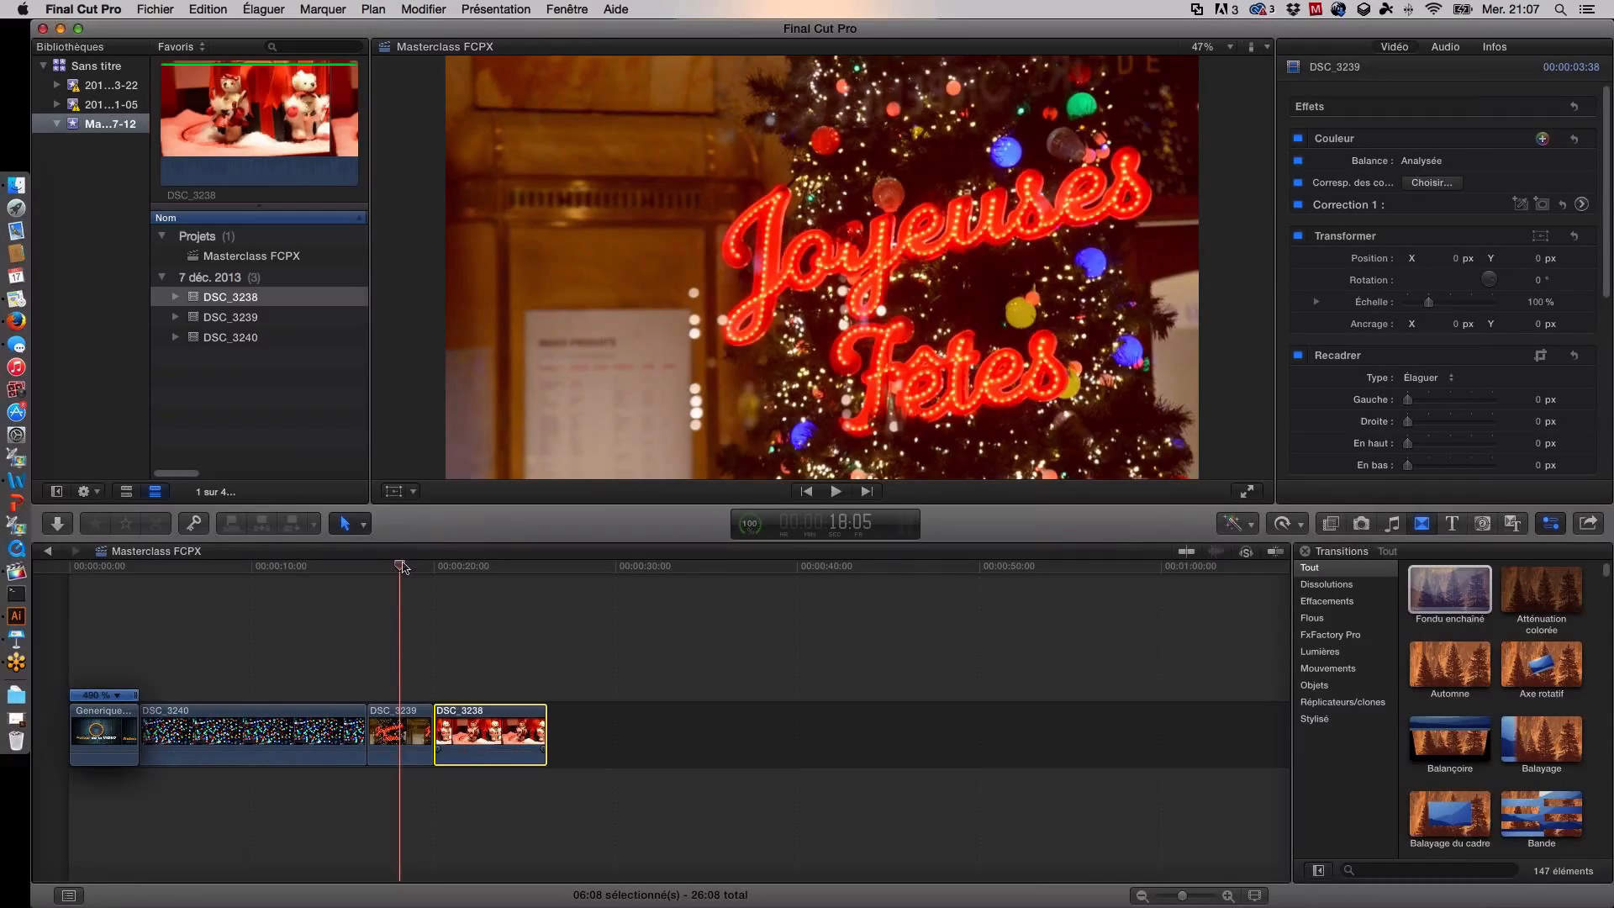
click(490, 569)
click(385, 568)
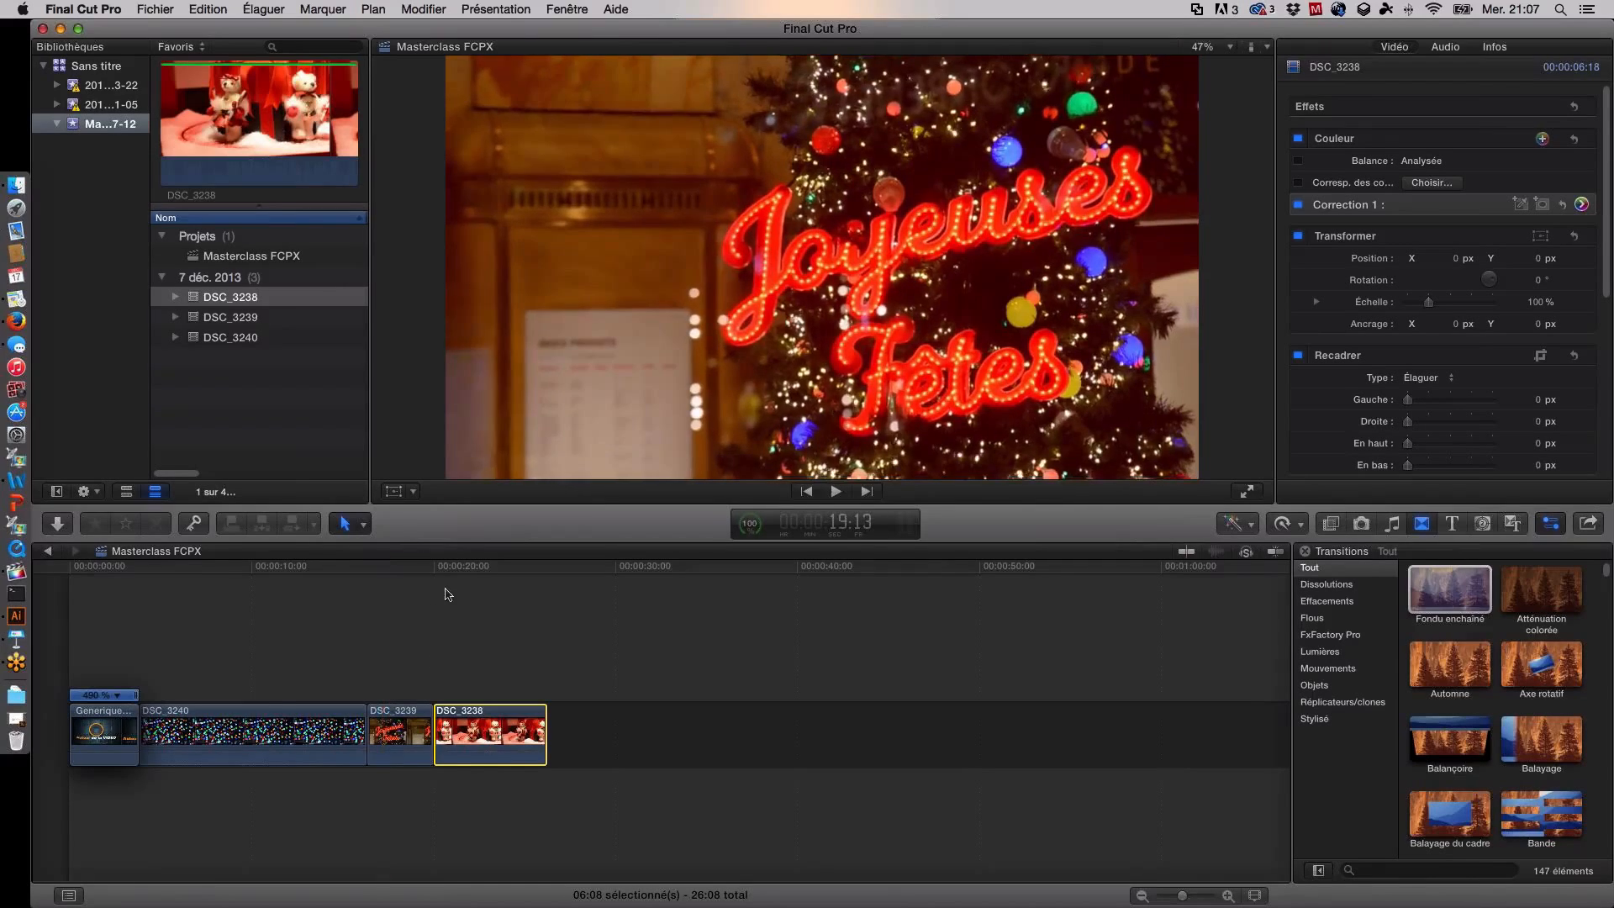
click(451, 568)
click(359, 569)
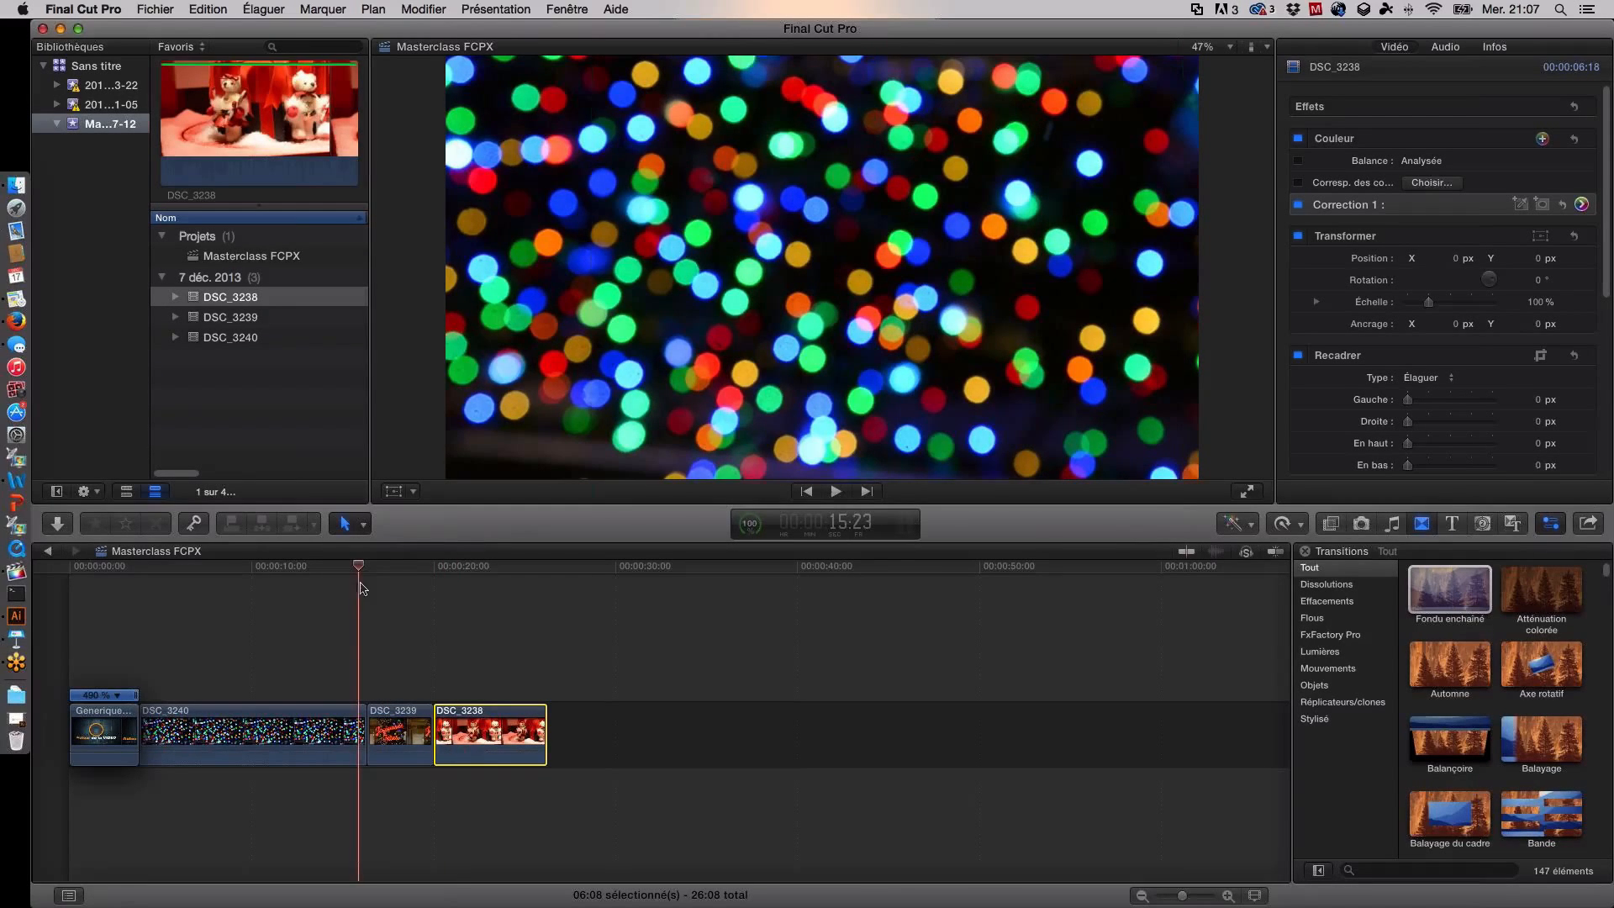
click(420, 569)
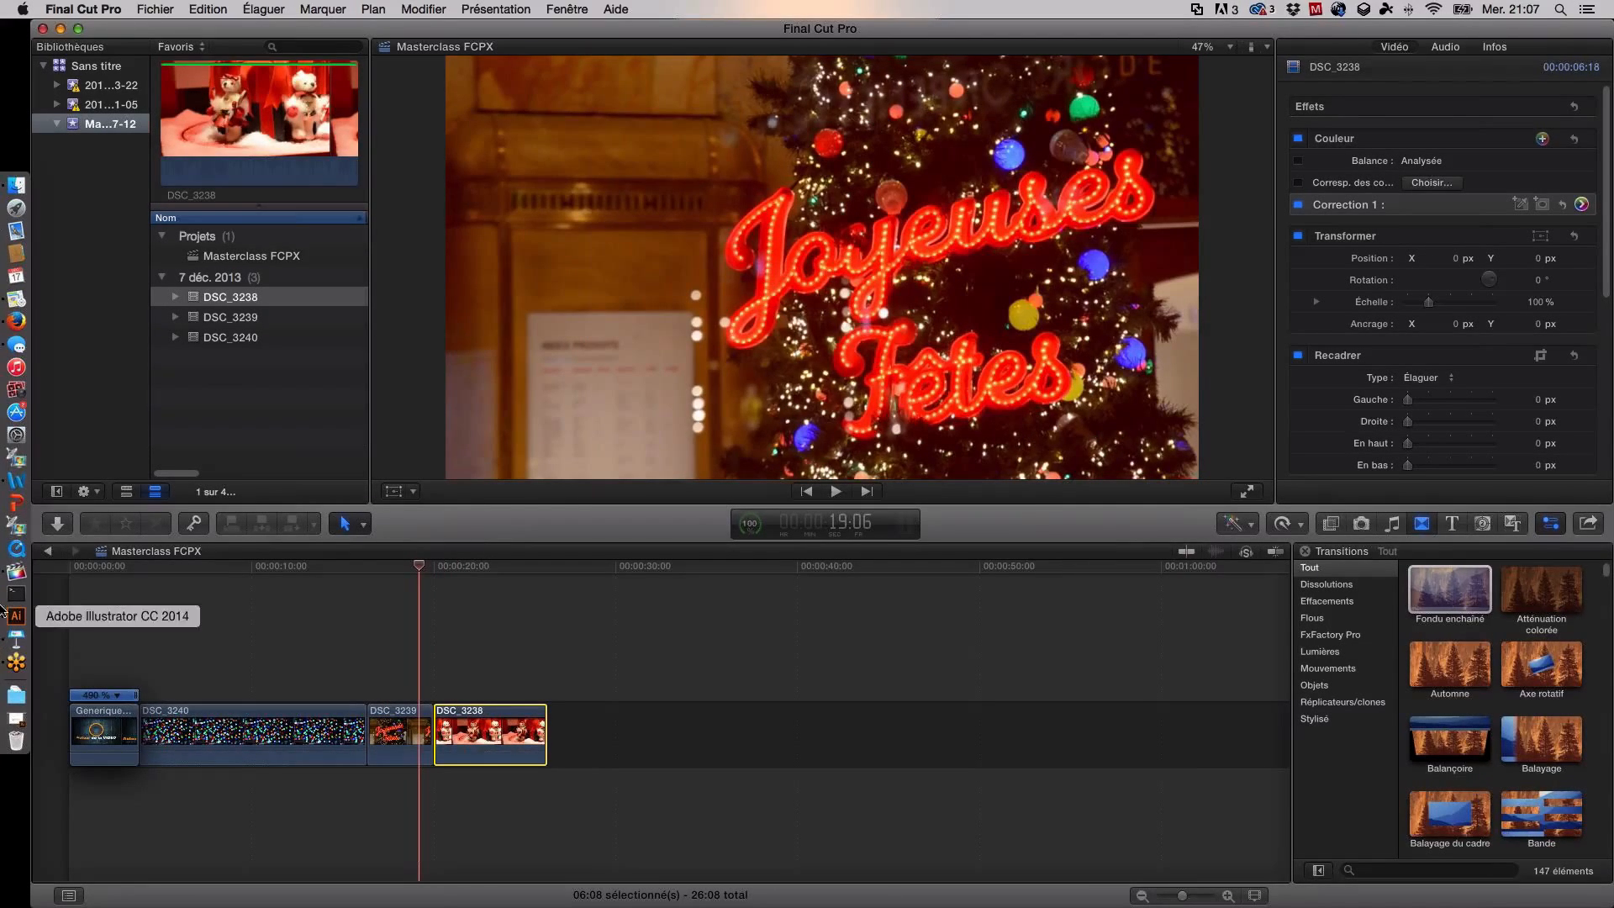
click(439, 570)
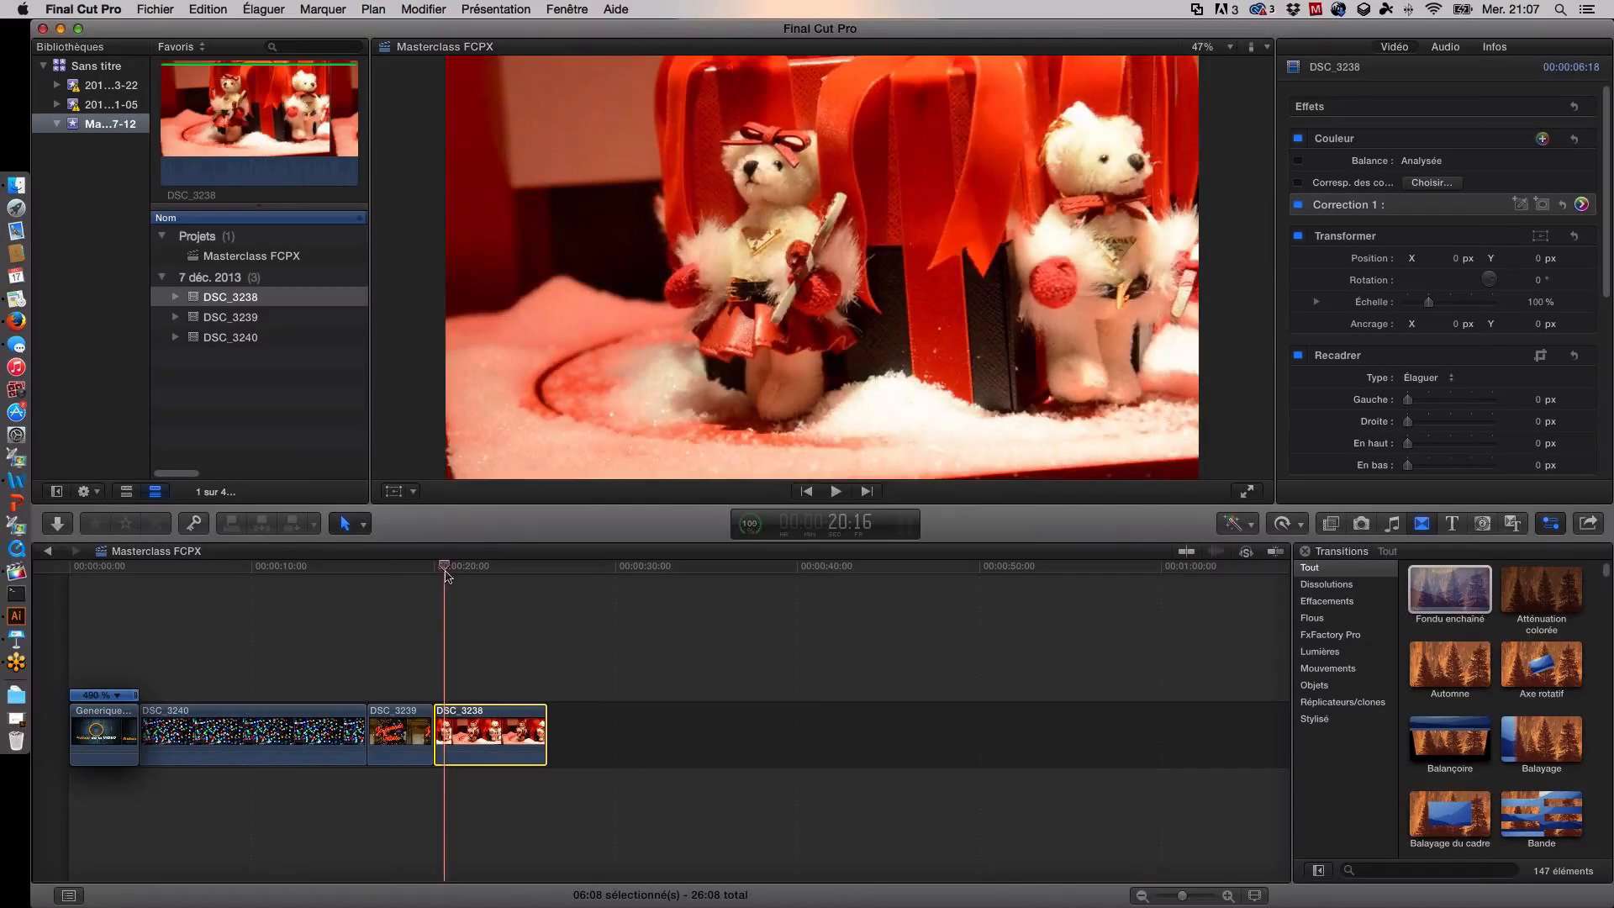
click(386, 572)
click(442, 570)
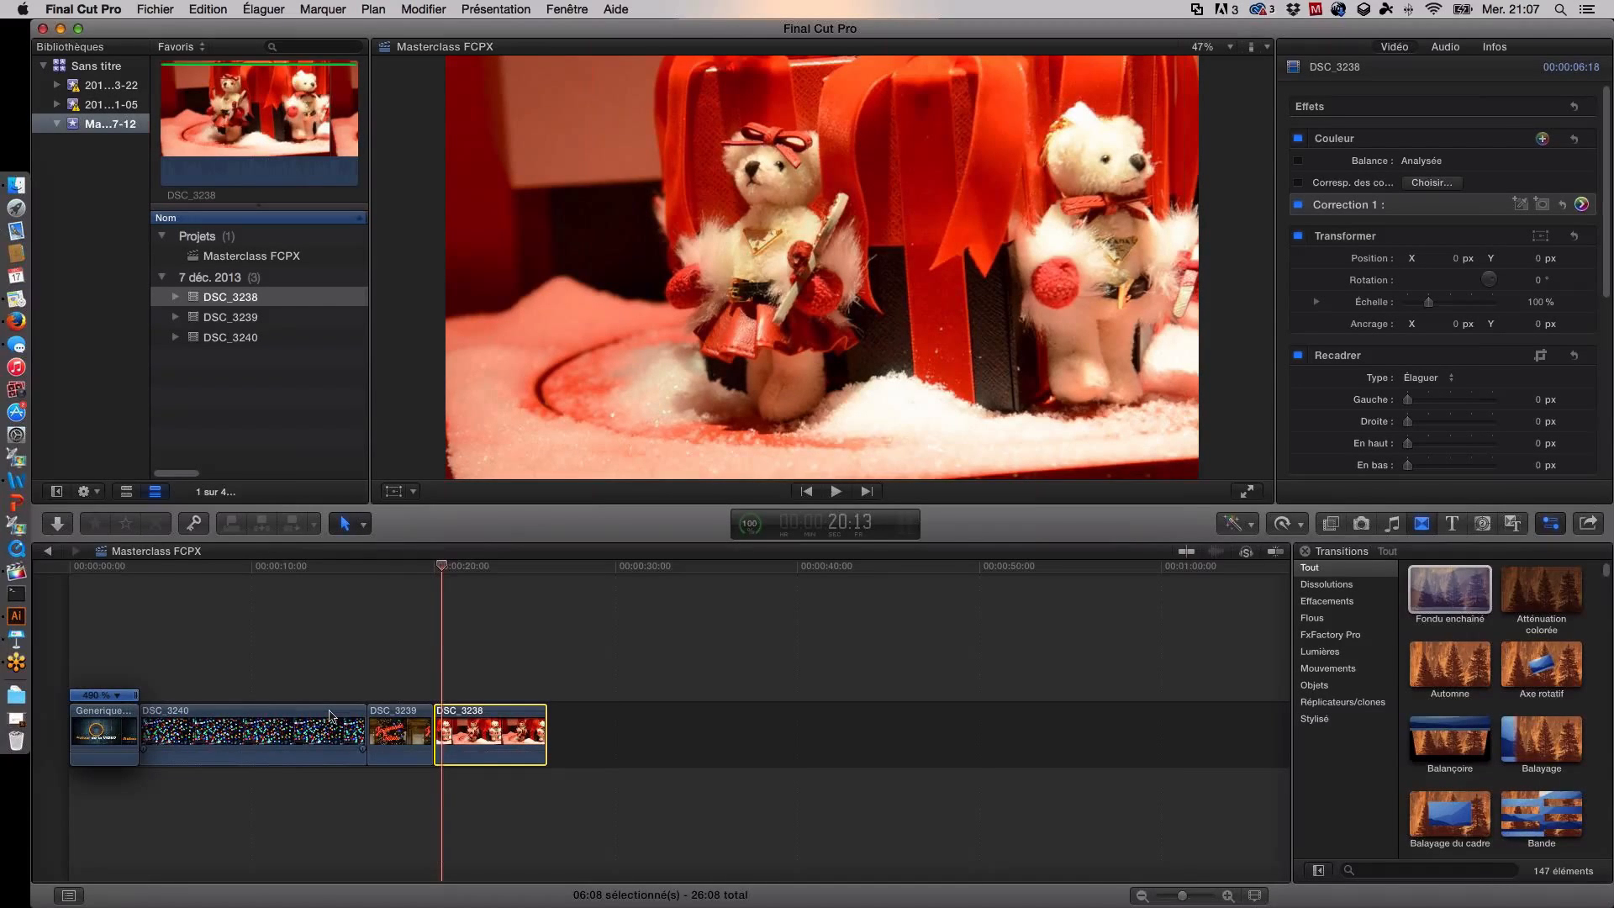
click(383, 570)
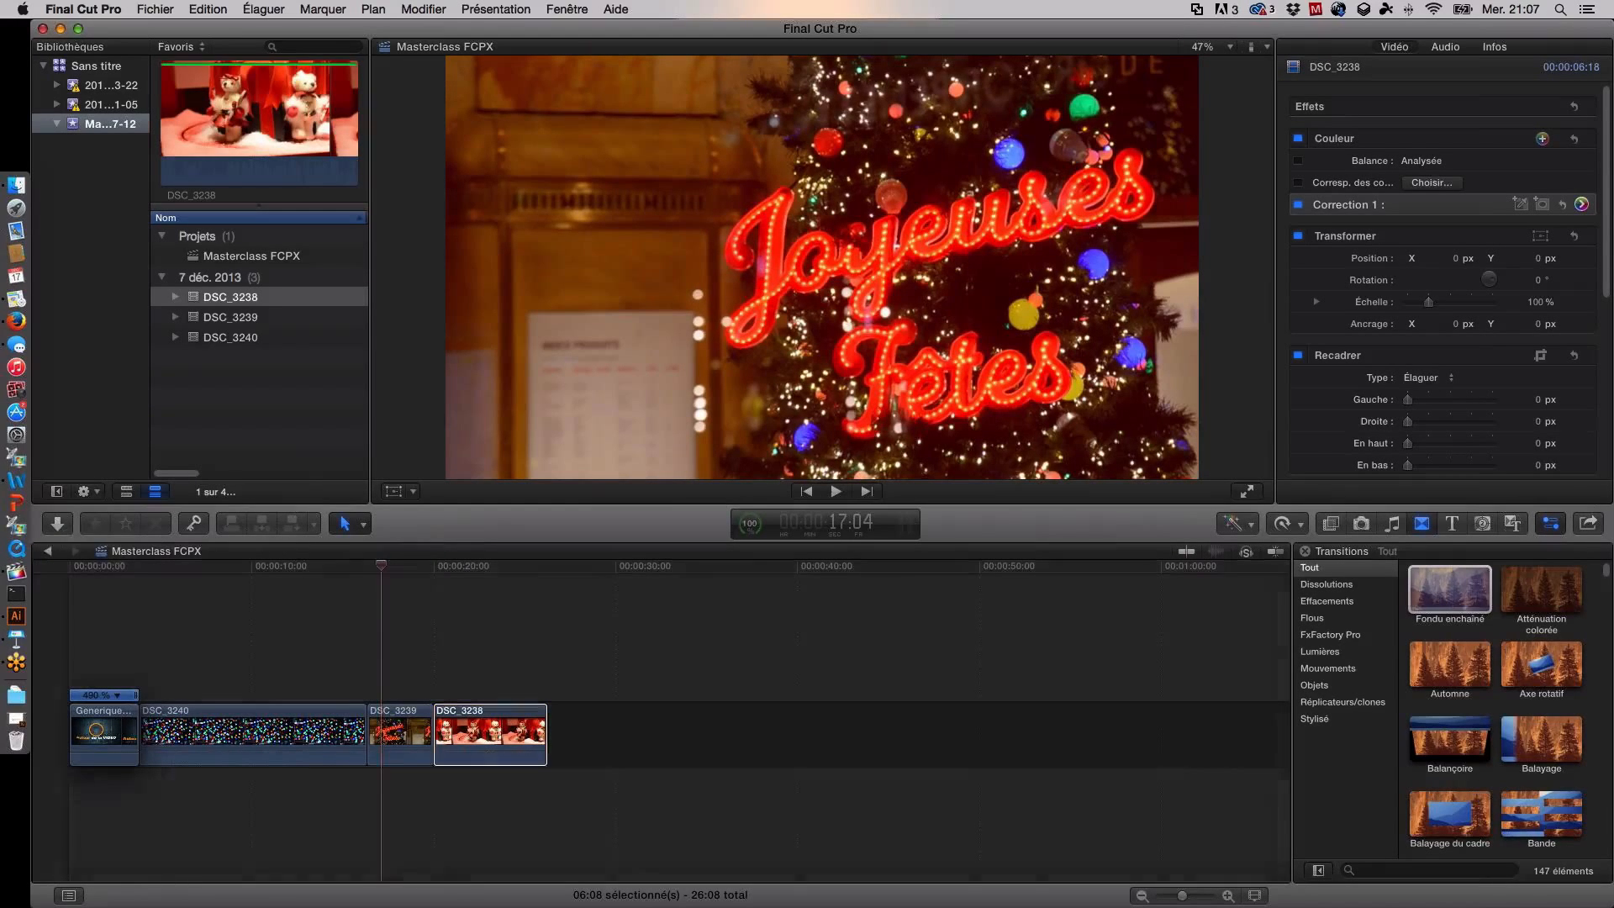